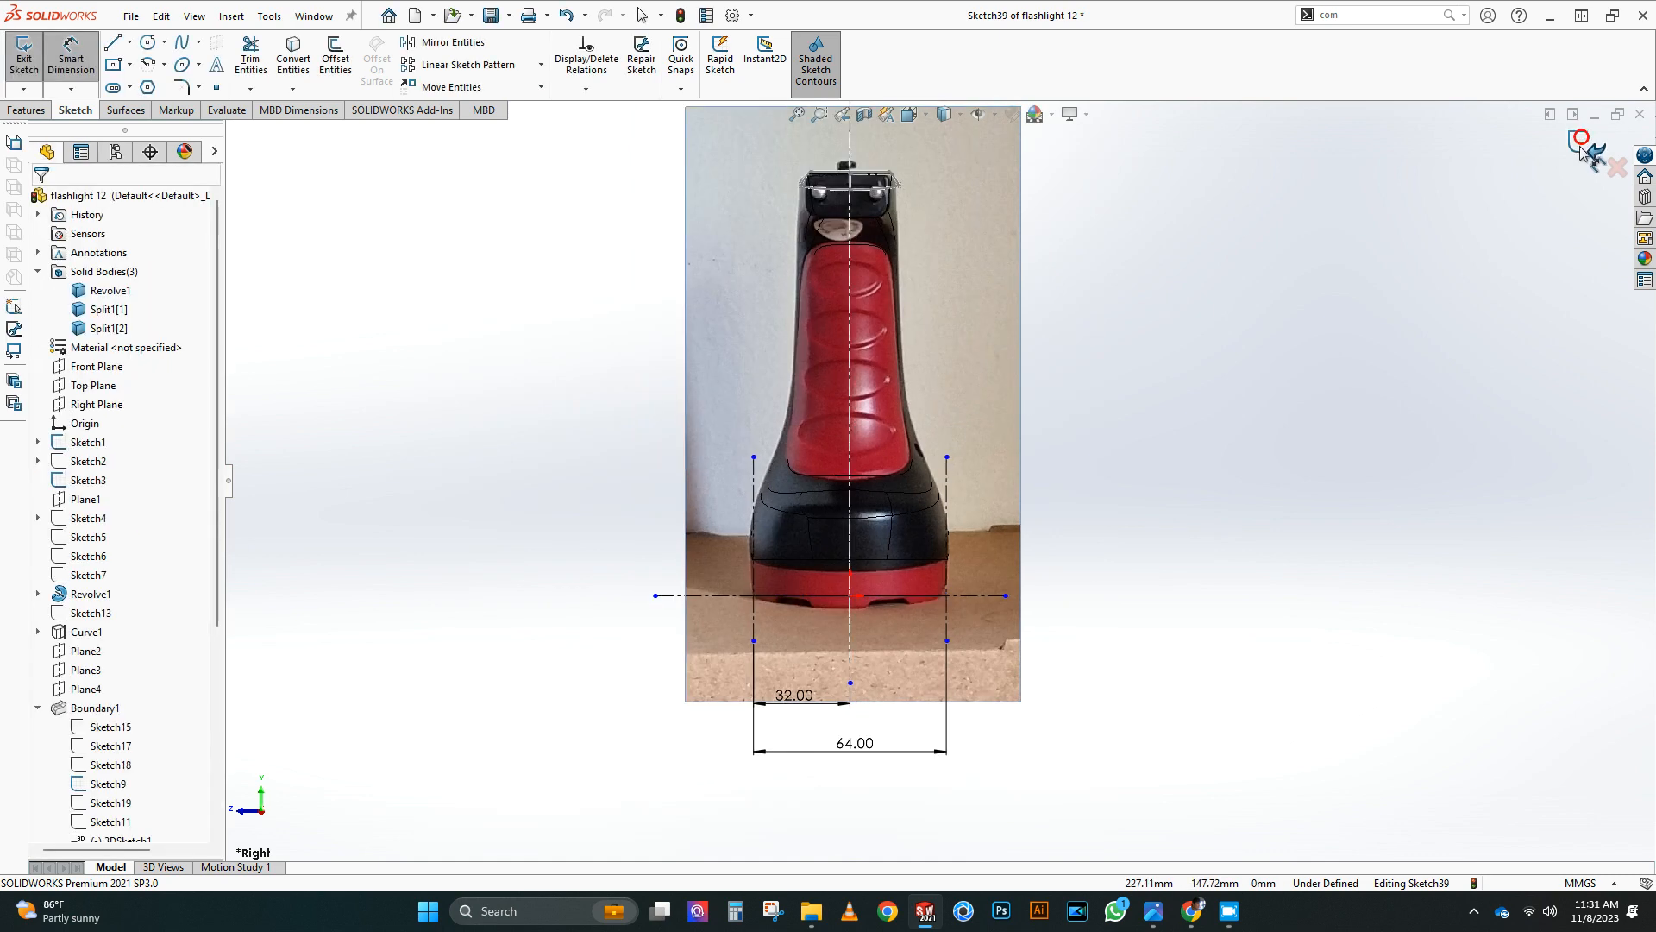
Step: Hide the grip insert body so that the red grip in the front reference photo shows
click(1166, 288)
scroll(1156, 293, up, 3)
middle_drag(759, 345, 1017, 348)
scroll(949, 397, up, 1)
click(786, 519)
key(ctrl+1)
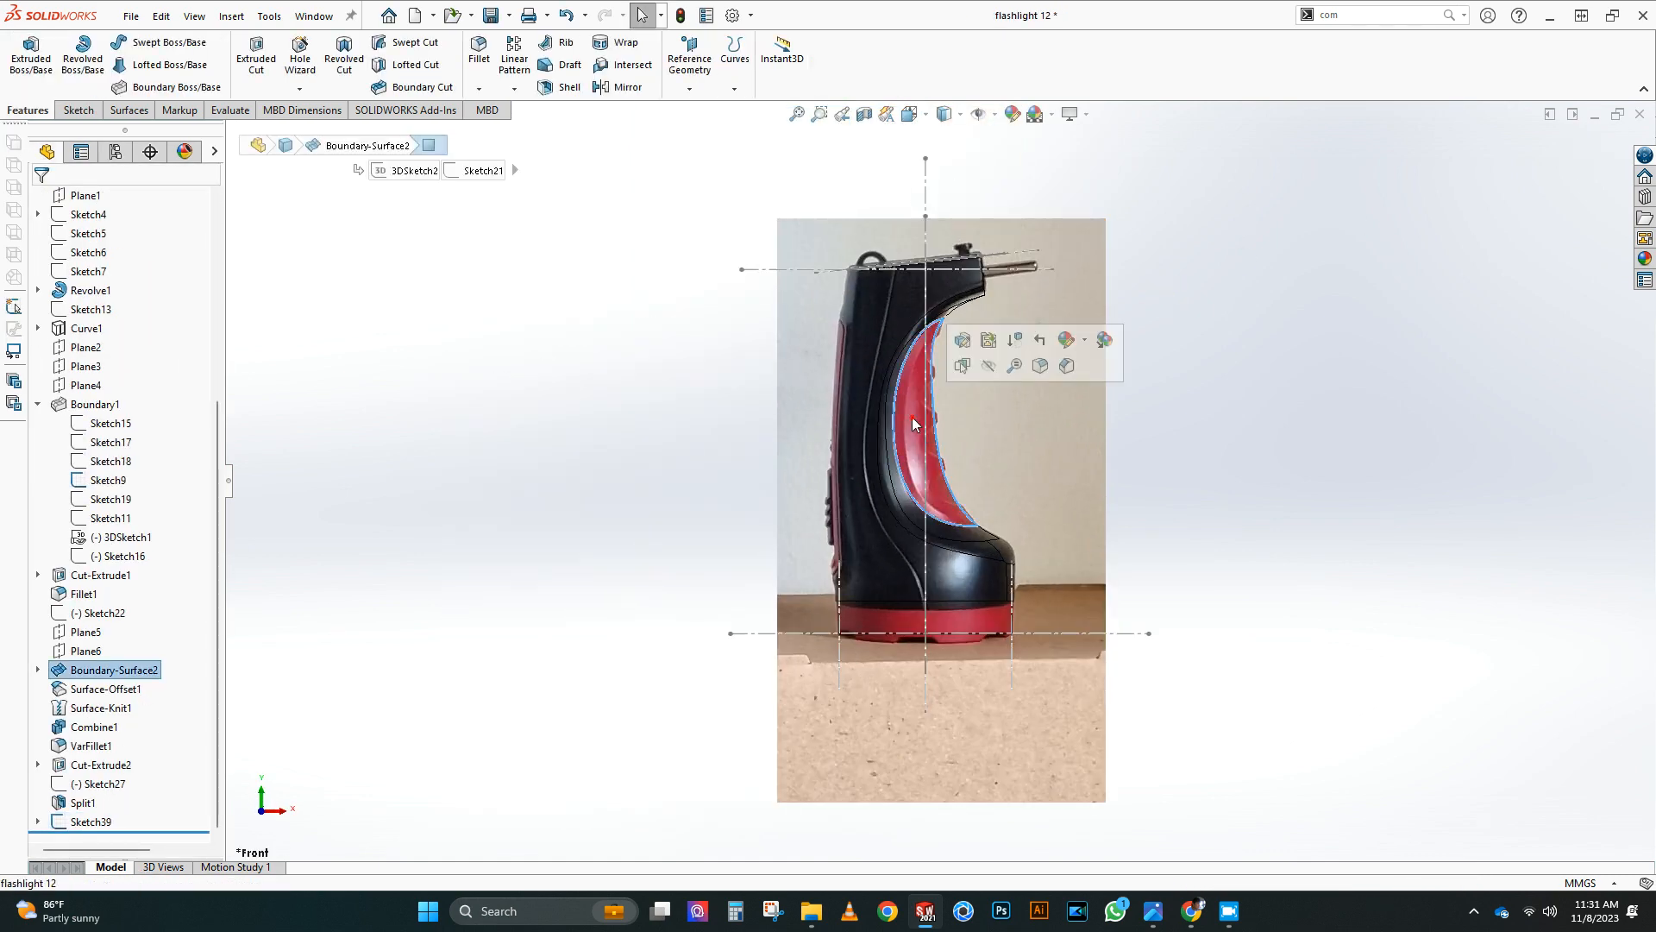
click(912, 416)
scroll(1091, 455, down, 3)
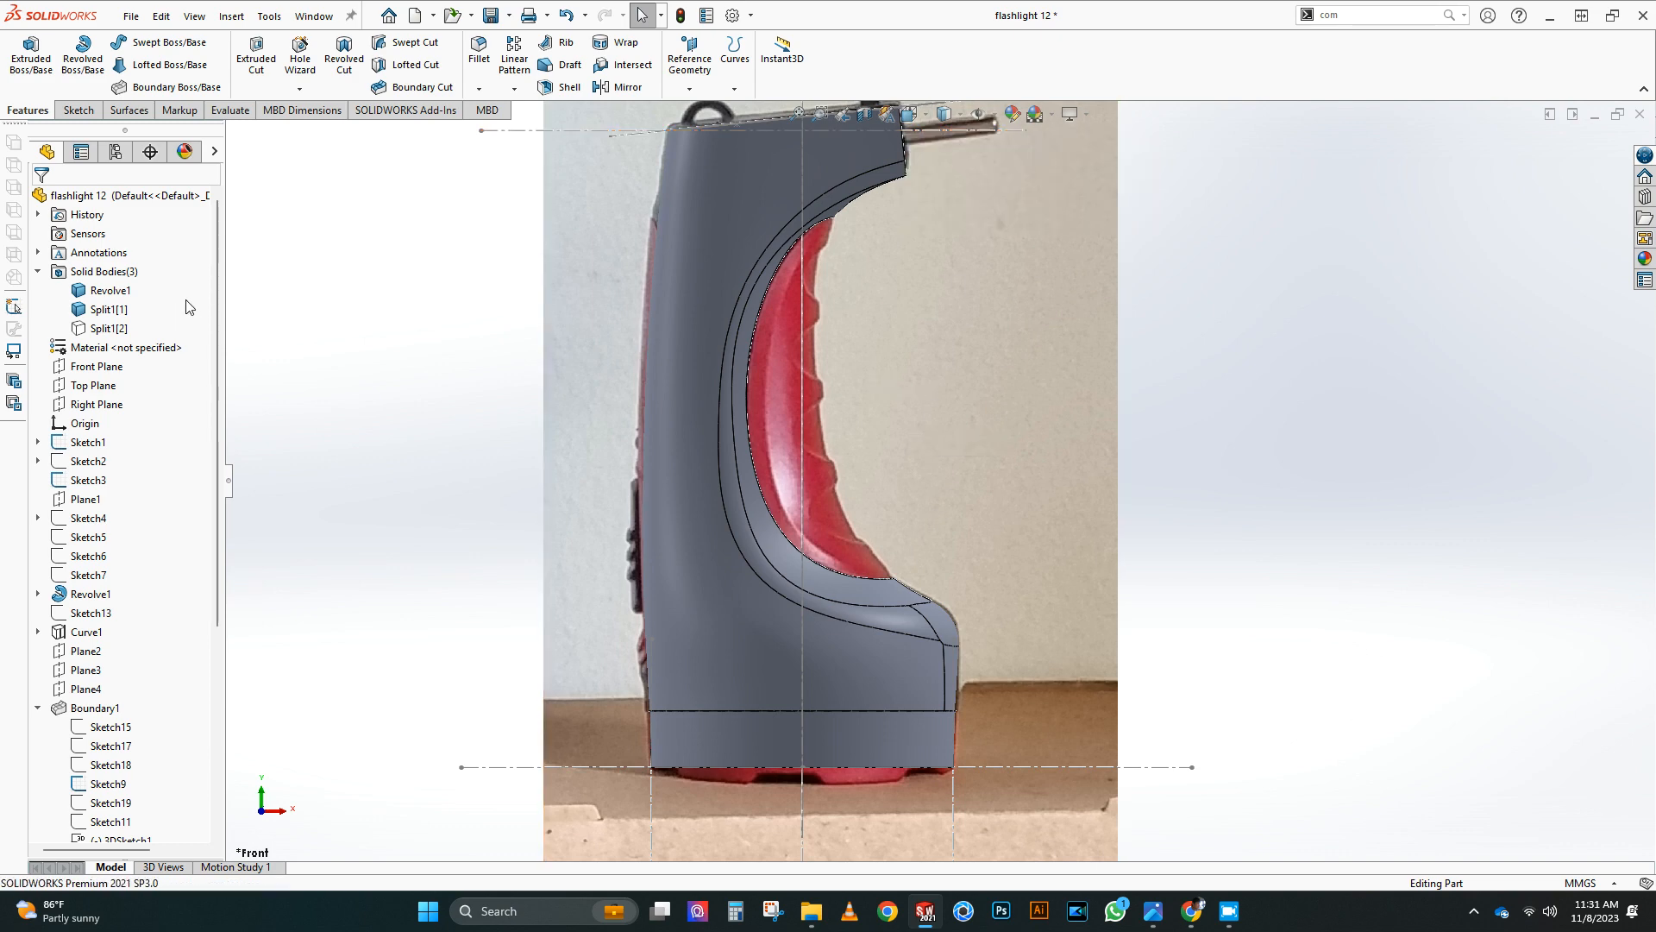
Step: Sketch a three-point spline on the Front Plane, following the curve of the red grip from its upper tip to its lower tip
click(121, 345)
click(182, 43)
scroll(980, 386, down, 4)
click(898, 260)
click(822, 467)
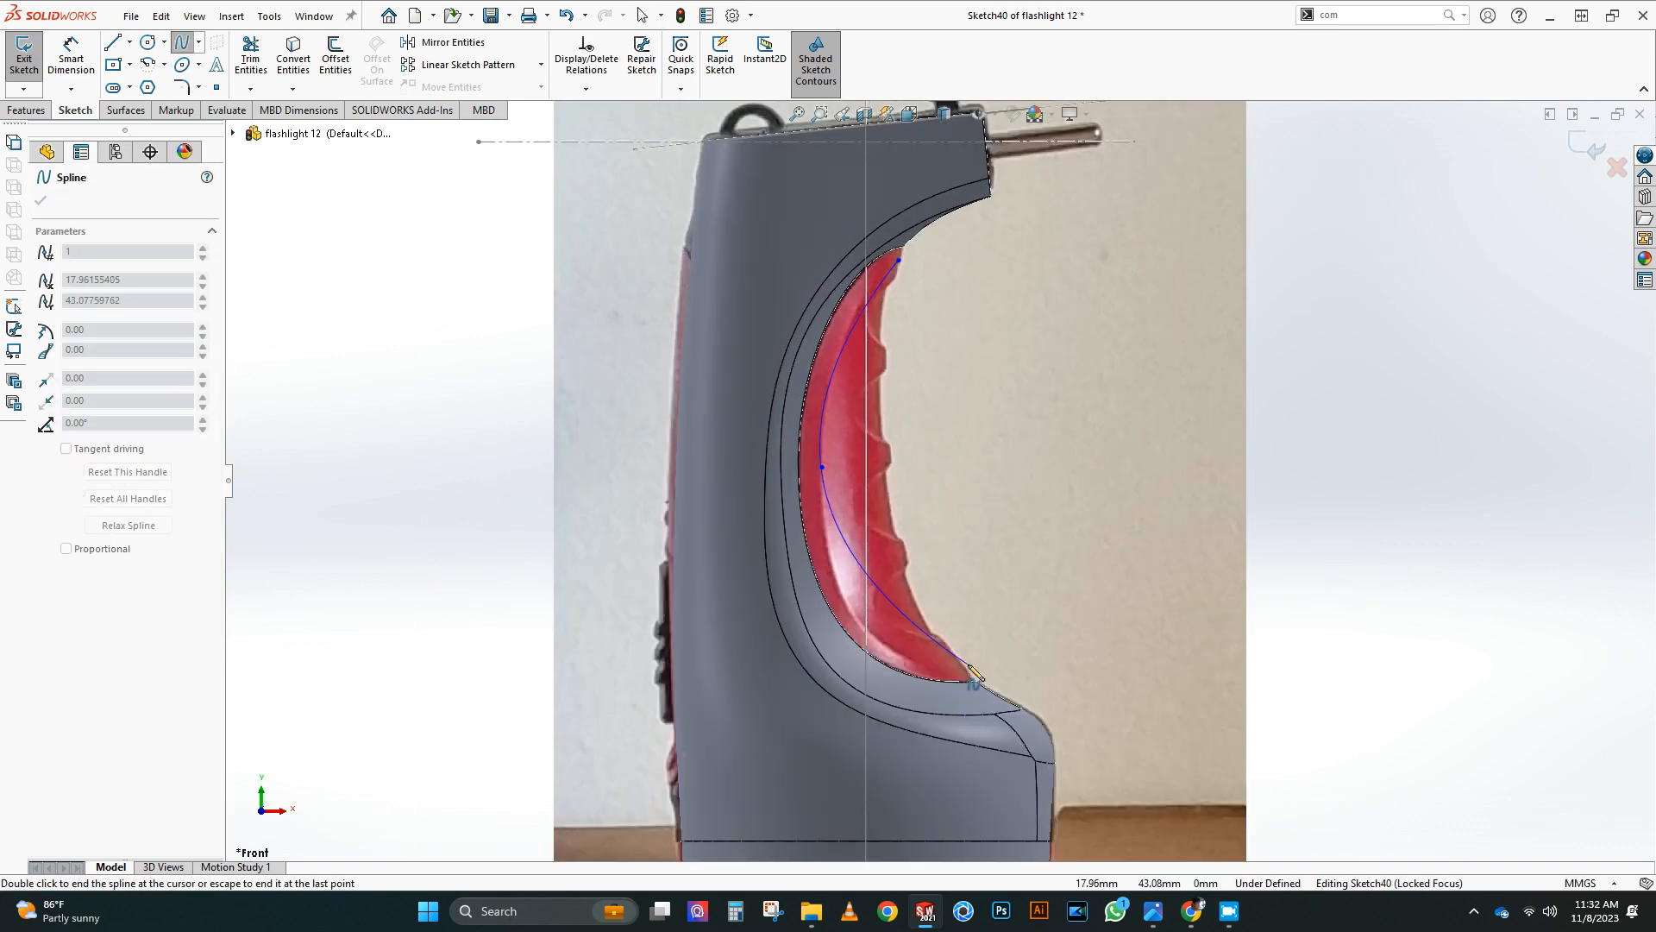
click(966, 671)
right_click(1003, 657)
click(1044, 671)
Step: Dimension the spline's upper endpoint 20.80 mm below the upper horizontal centerline
click(71, 57)
scroll(828, 259, up, 1)
click(897, 199)
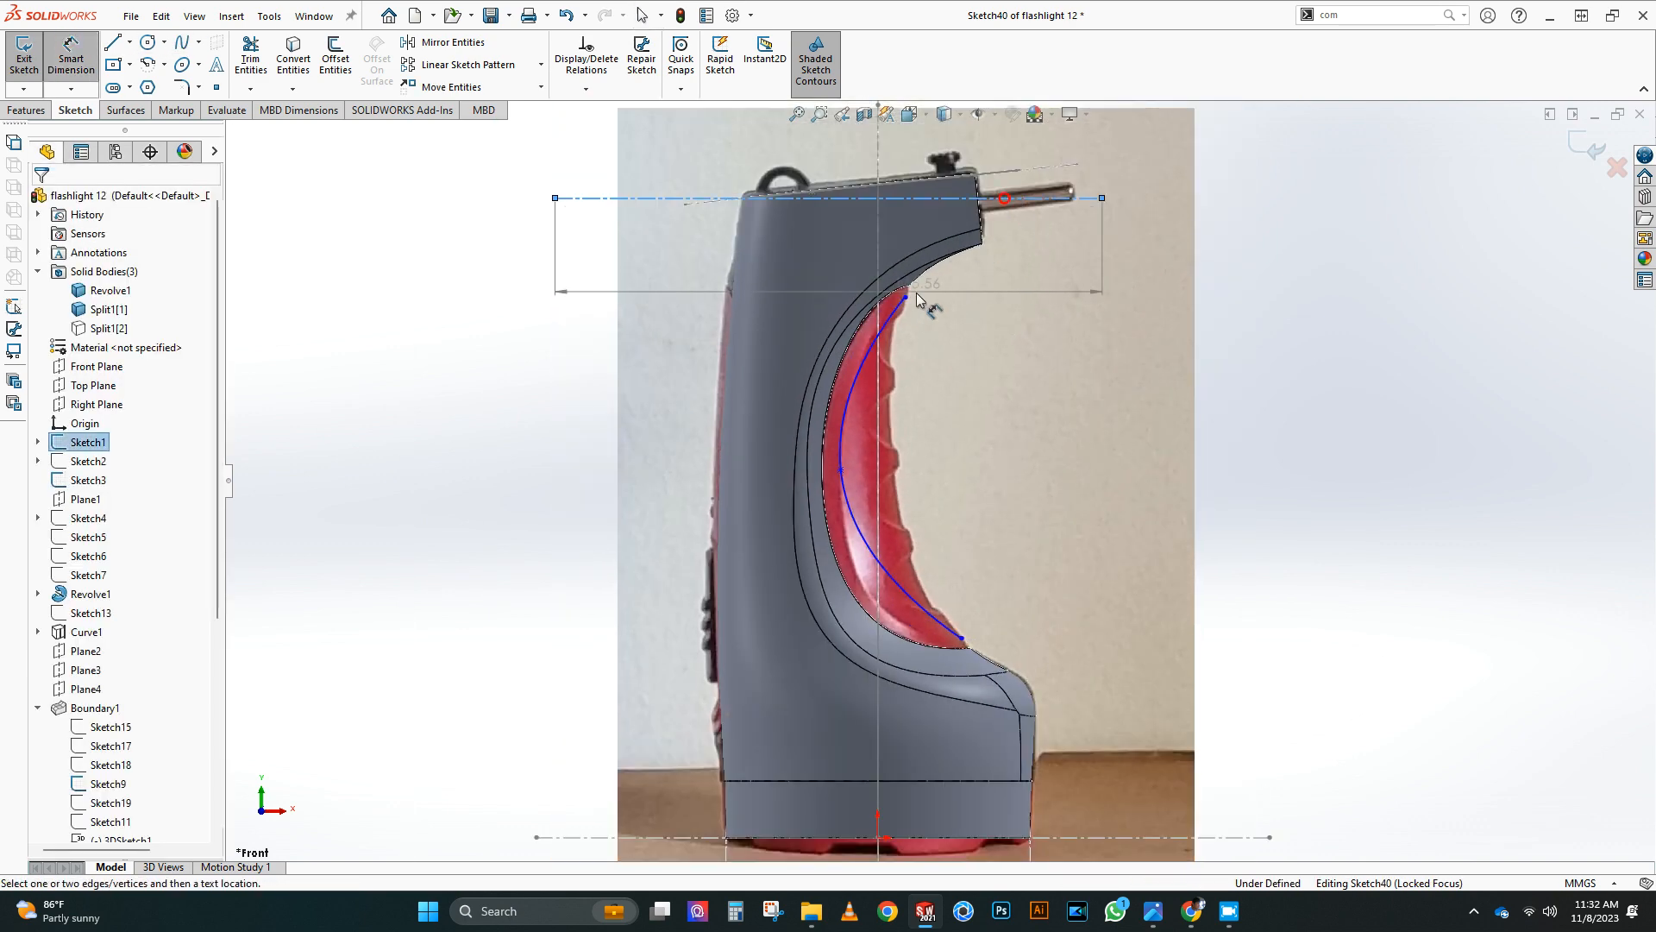
click(905, 297)
click(1037, 247)
text(20.88)
key(Return)
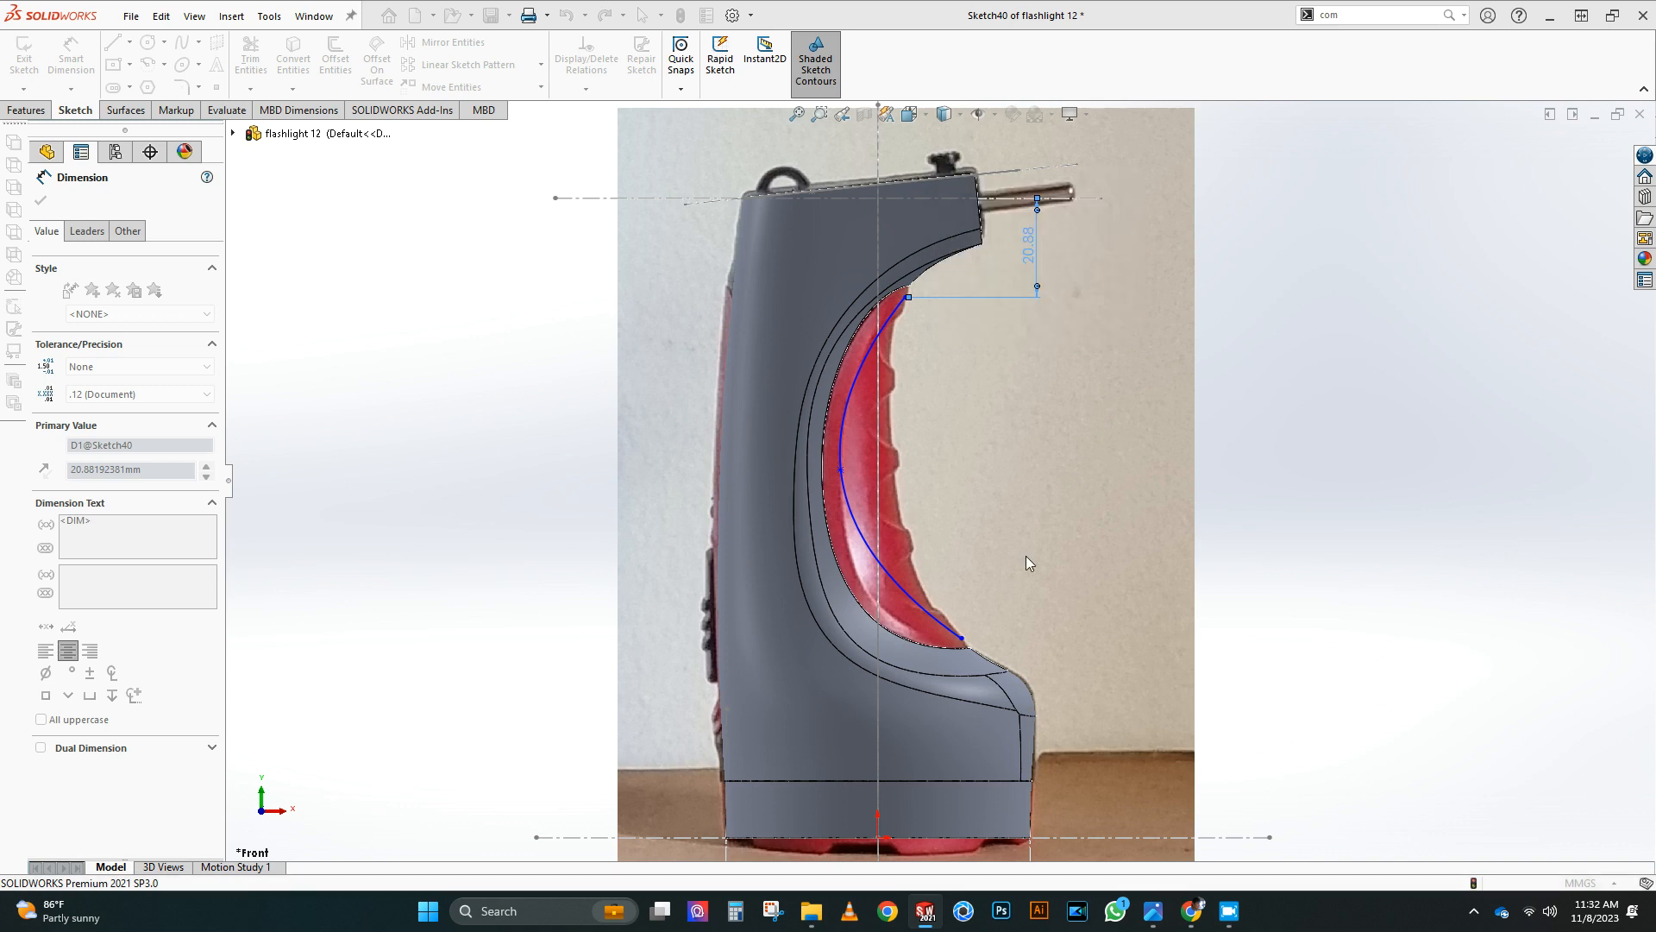
Step: Dimension the spline's lower endpoint 42 mm above the base centerline
click(964, 643)
click(1118, 836)
click(1118, 759)
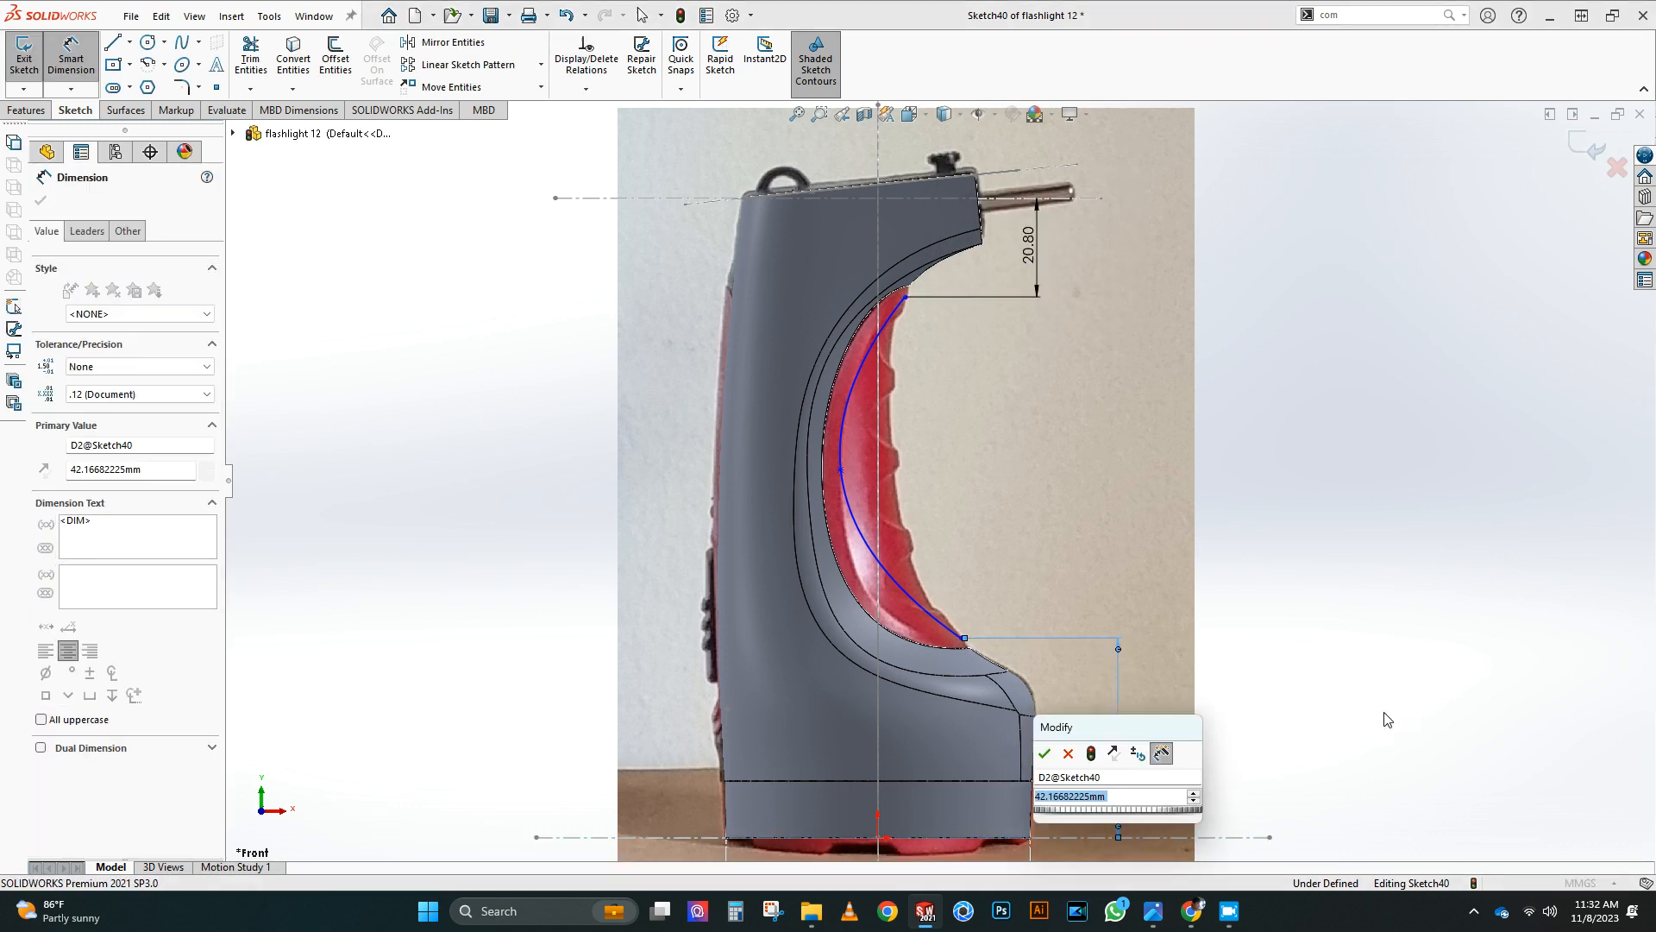
text(42)
key(Return)
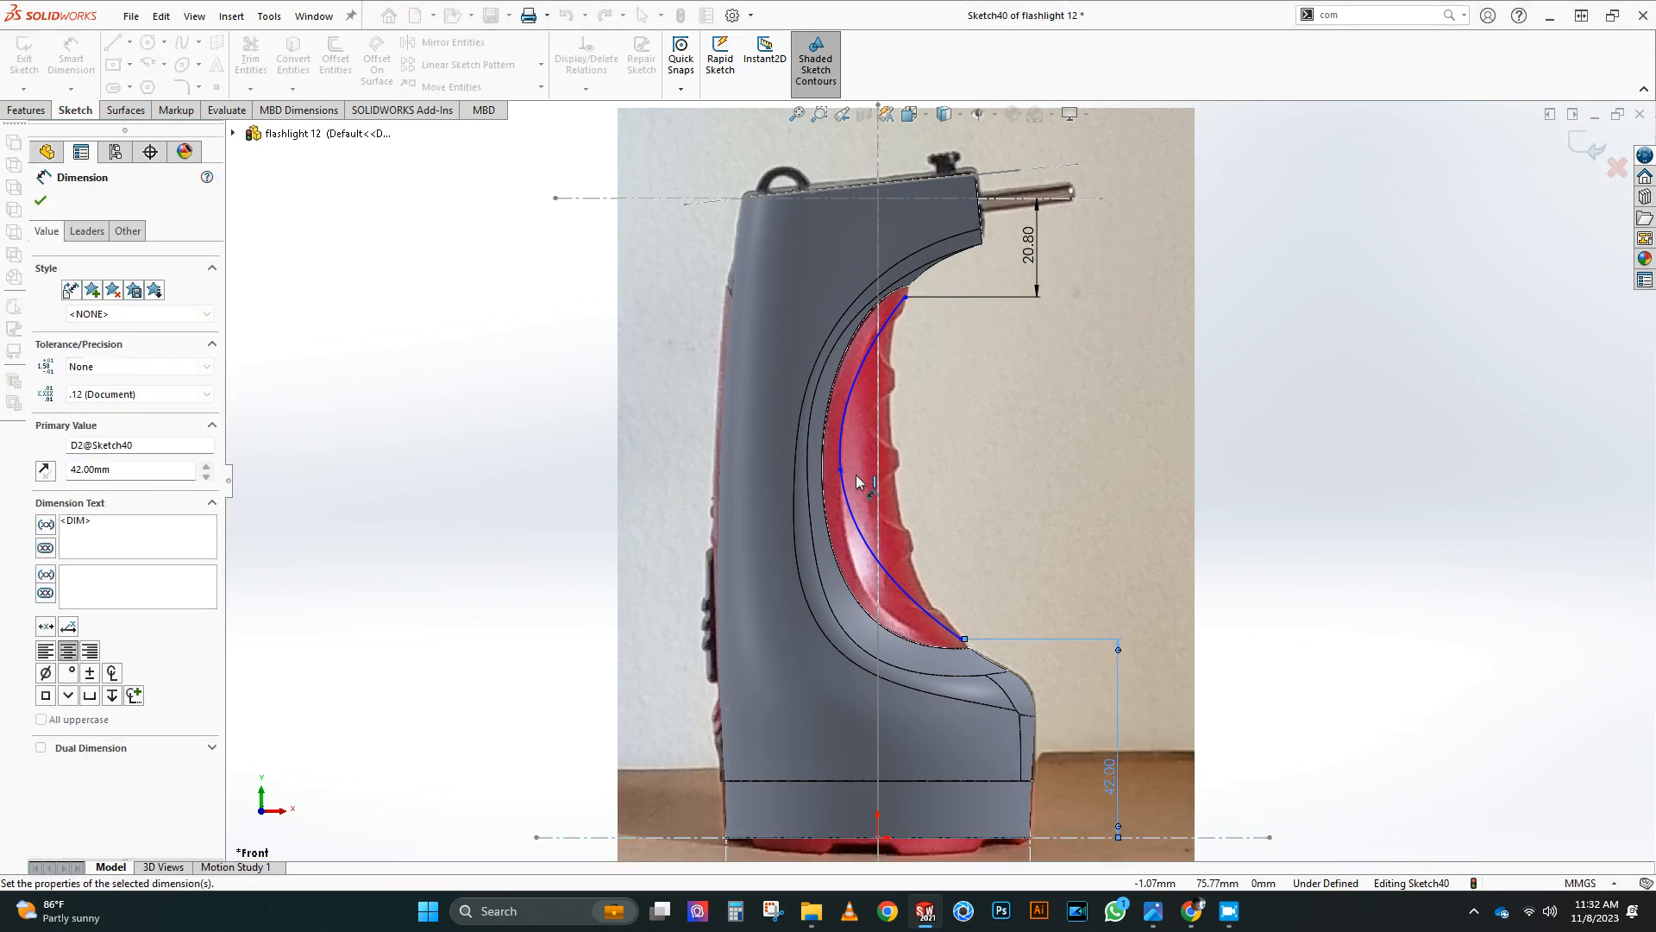
Step: Dimension the spline's middle point 78 mm above the base centerline
click(841, 470)
click(647, 836)
click(584, 595)
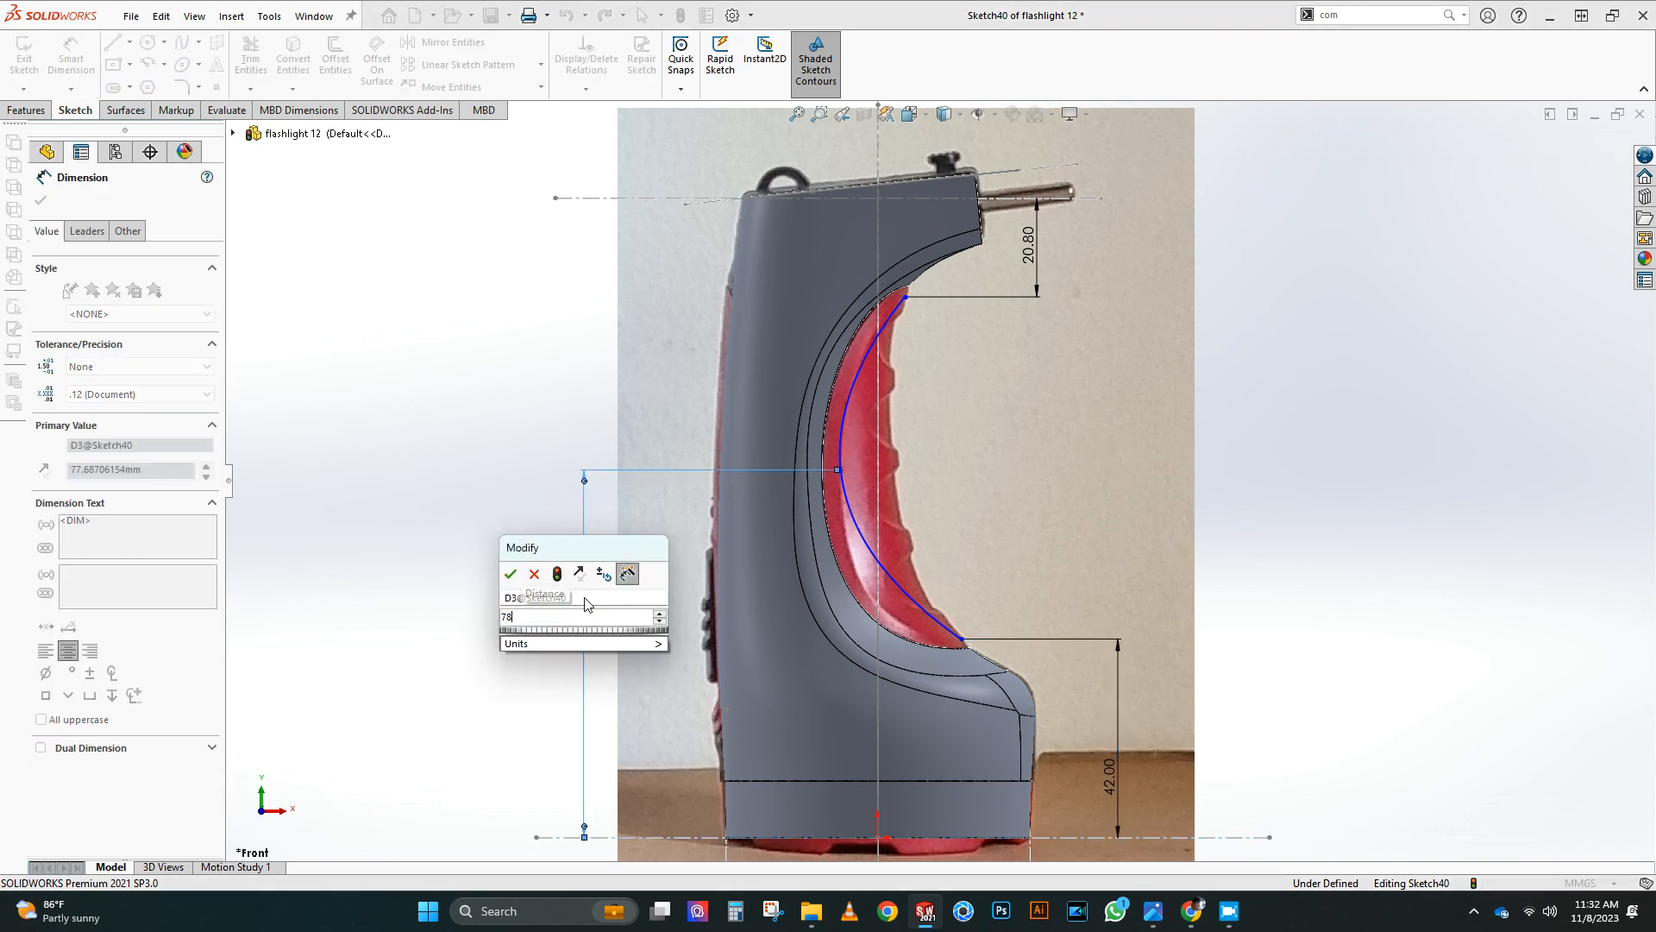
text(78)
key(Return)
key(Escape)
Step: Reshape the front-view spline with its tangent handles to run inside the red grip's edge, and exit the sketch
click(893, 632)
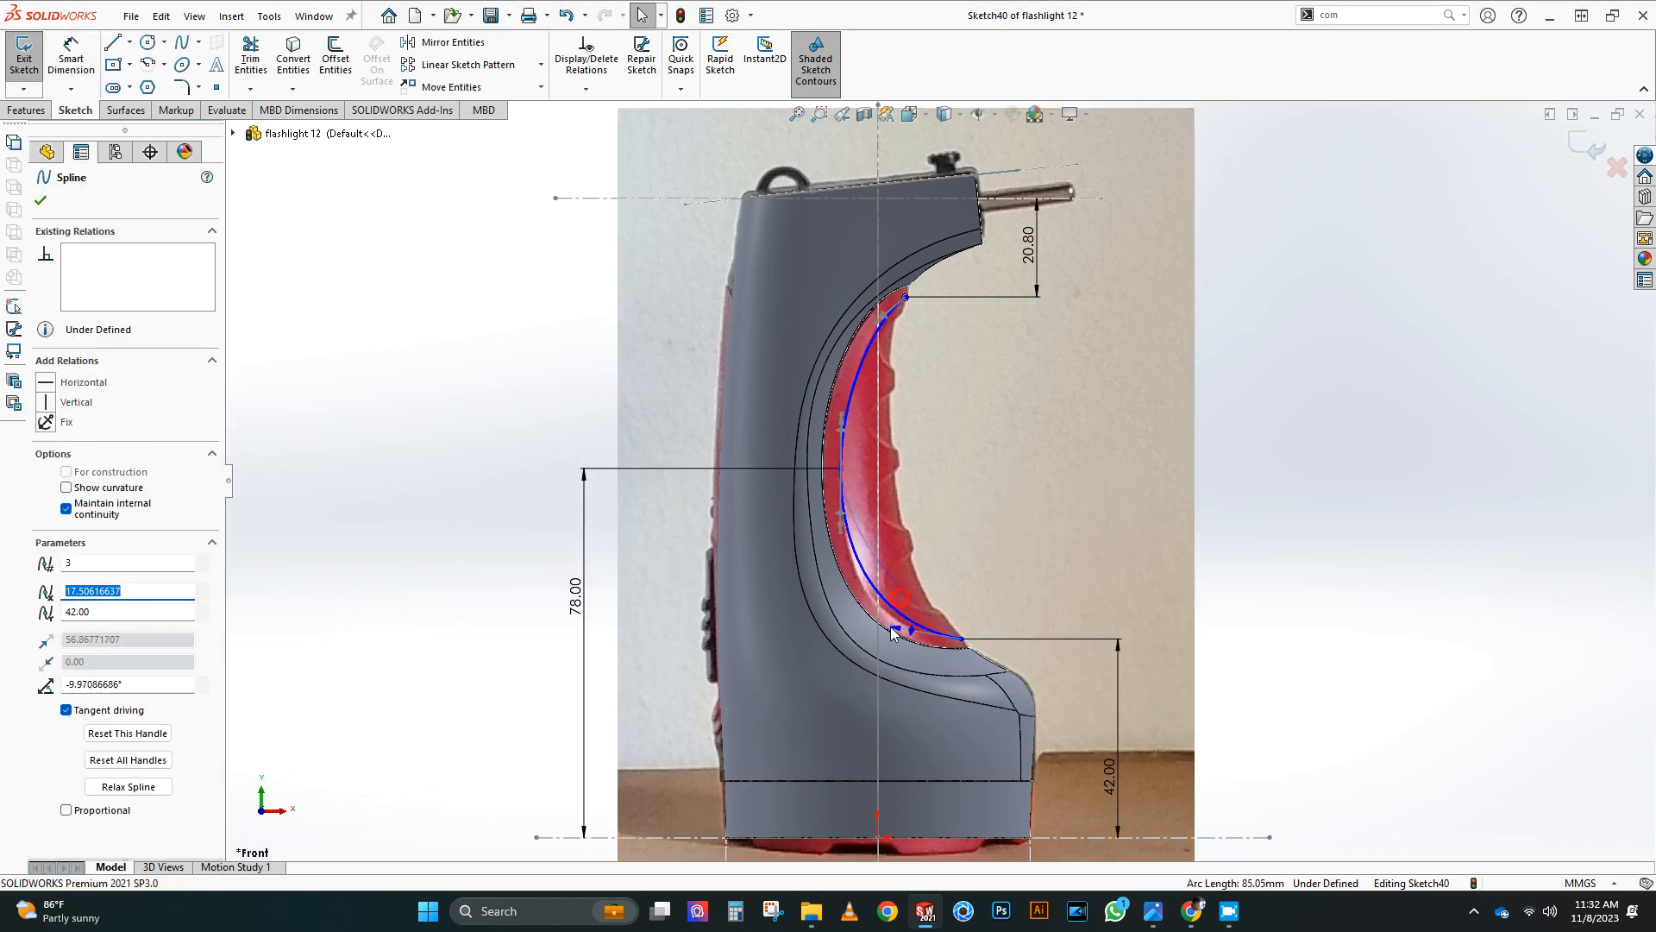
scroll(892, 366, down, 4)
scroll(906, 578, up, 3)
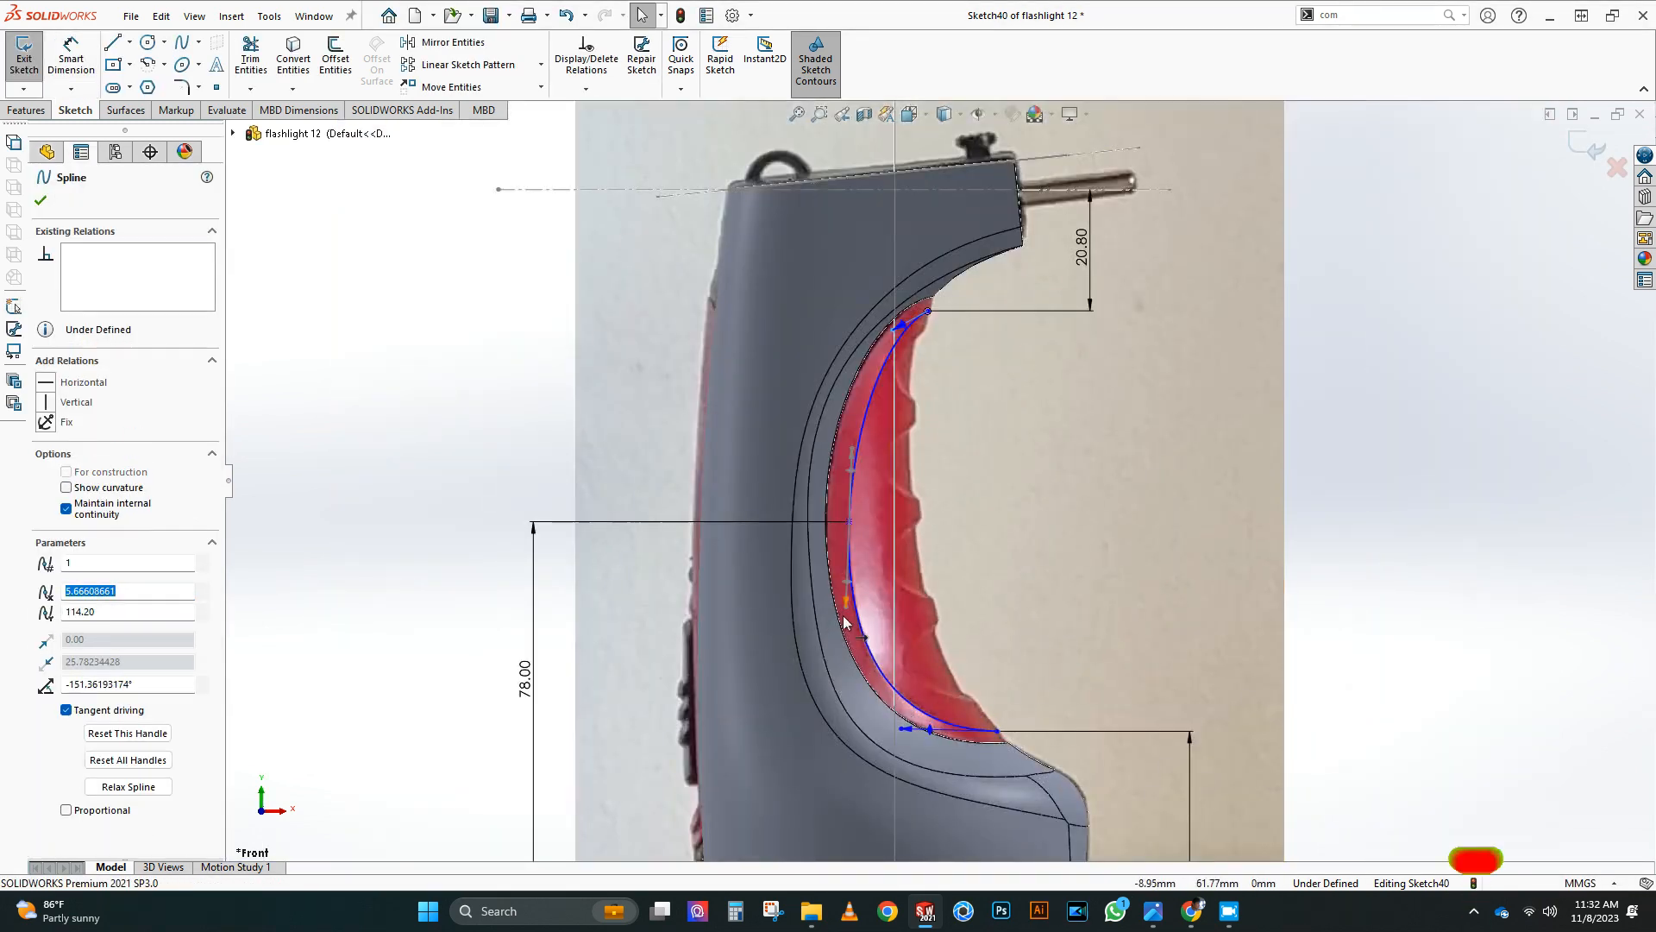
click(1584, 171)
Step: Sketch a three-point spline on the Right Plane for one half of the grip outline, starting and ending on the vertical centerline
key(ctrl+4)
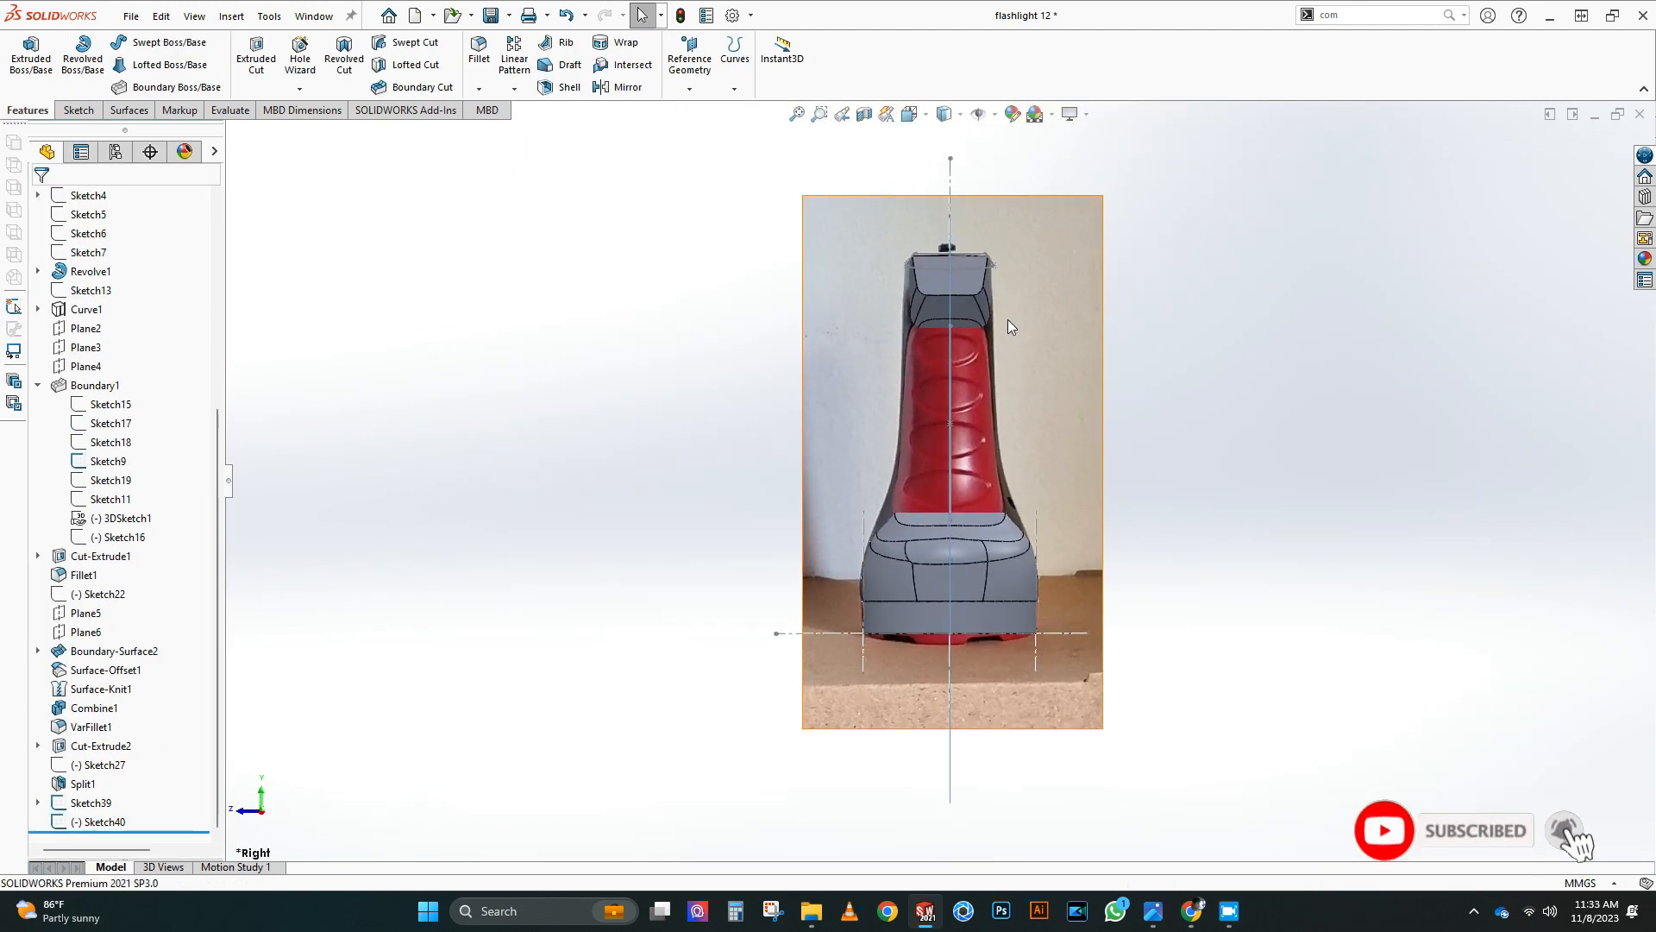
scroll(984, 366, down, 3)
scroll(141, 366, up, 6)
click(96, 403)
click(103, 352)
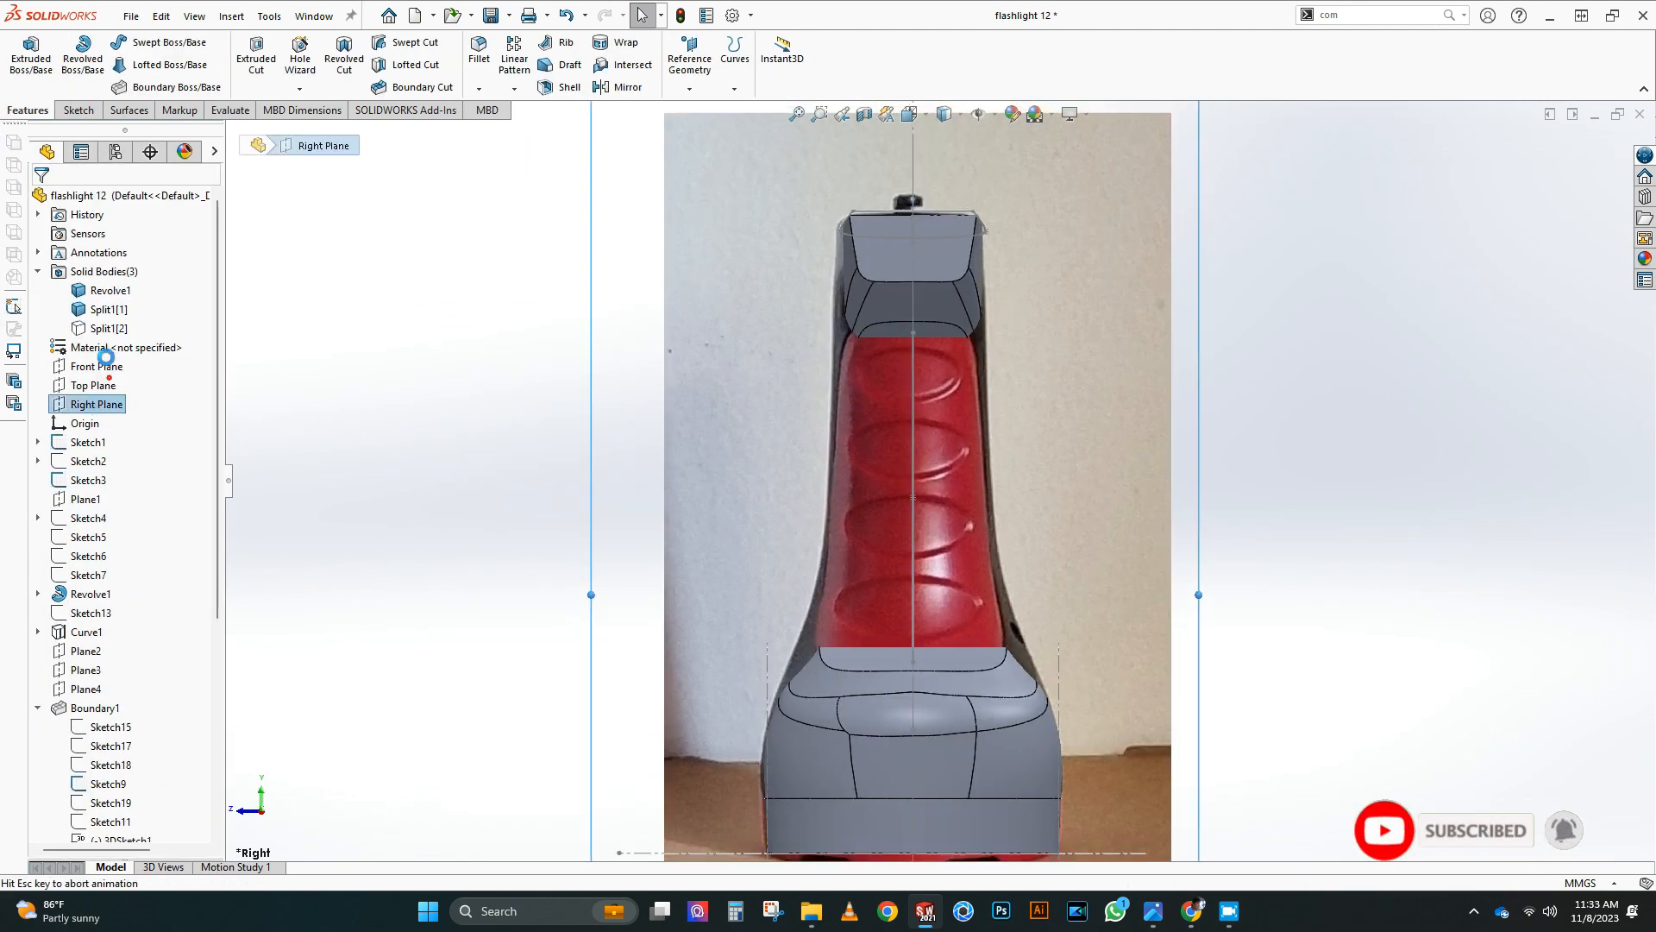
click(131, 43)
click(122, 90)
scroll(992, 690, down, 3)
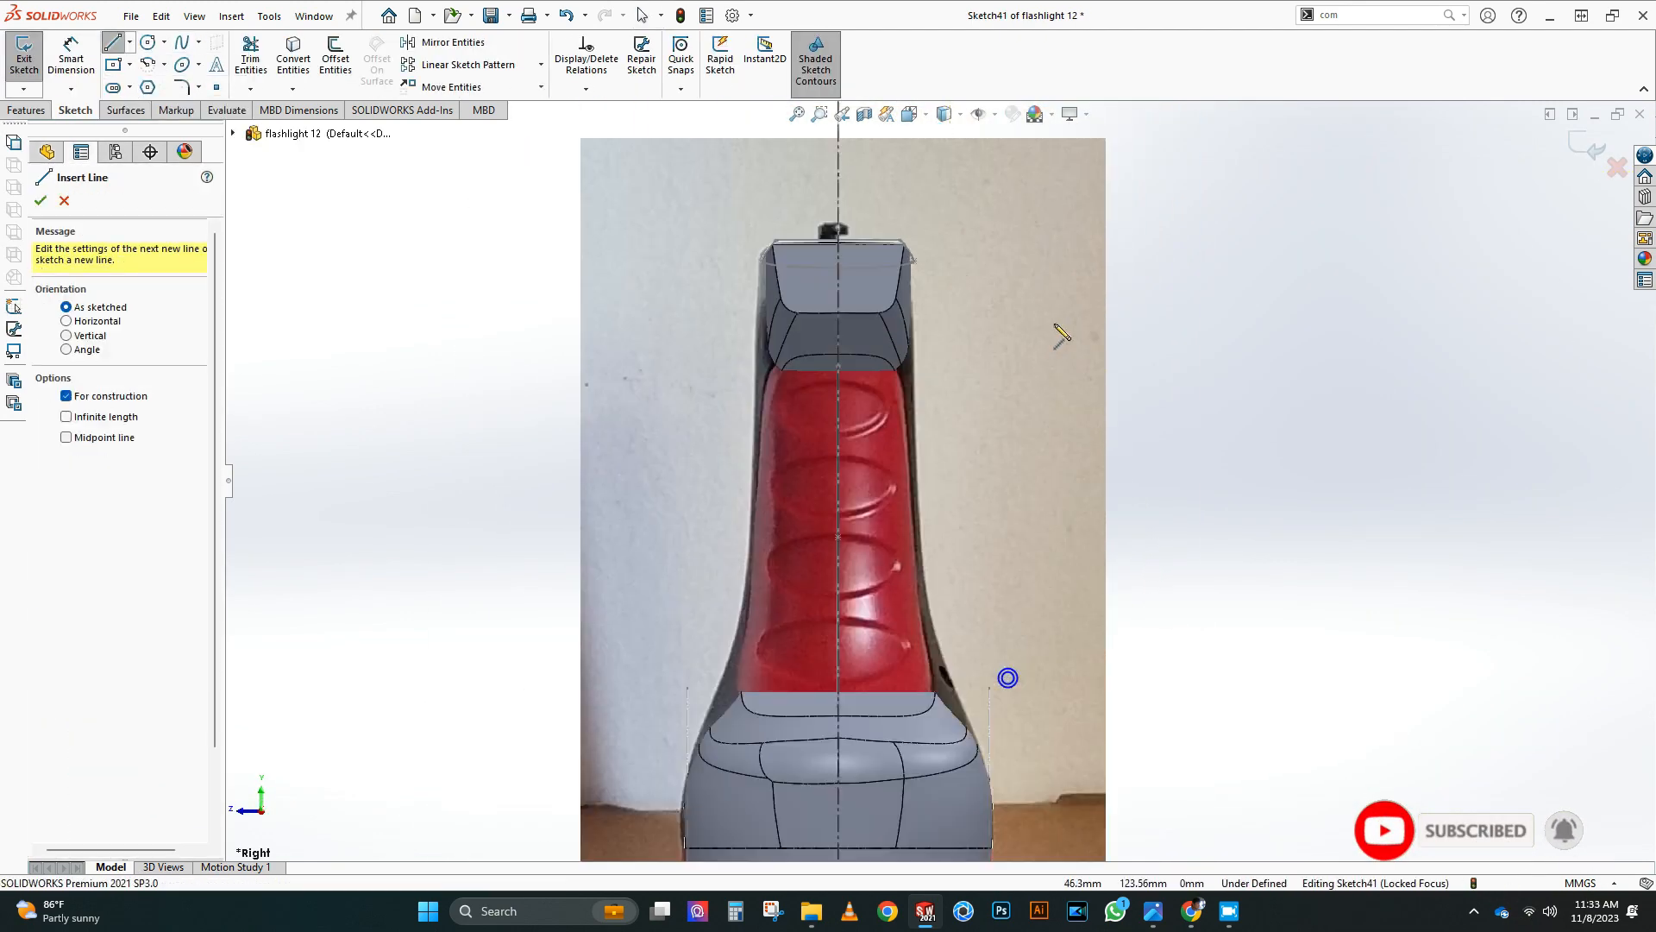
click(838, 368)
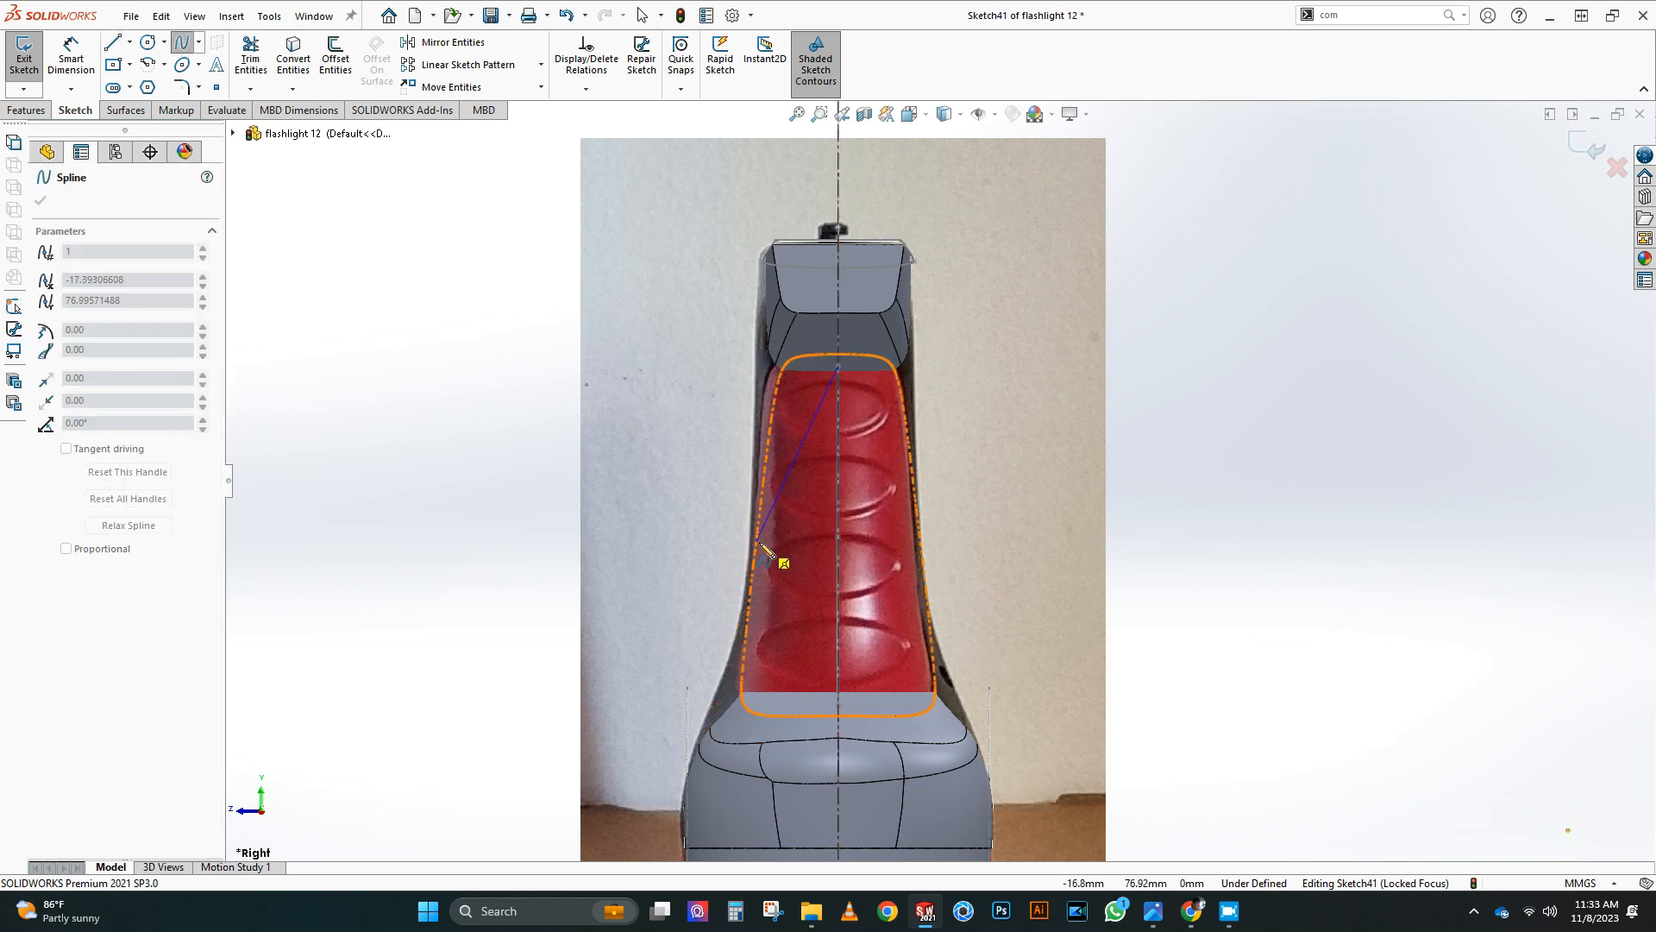
double_click(841, 712)
Step: Adjust the side-view spline's end and middle tangent handles to follow the grip outline in the photo
scroll(892, 681, down, 4)
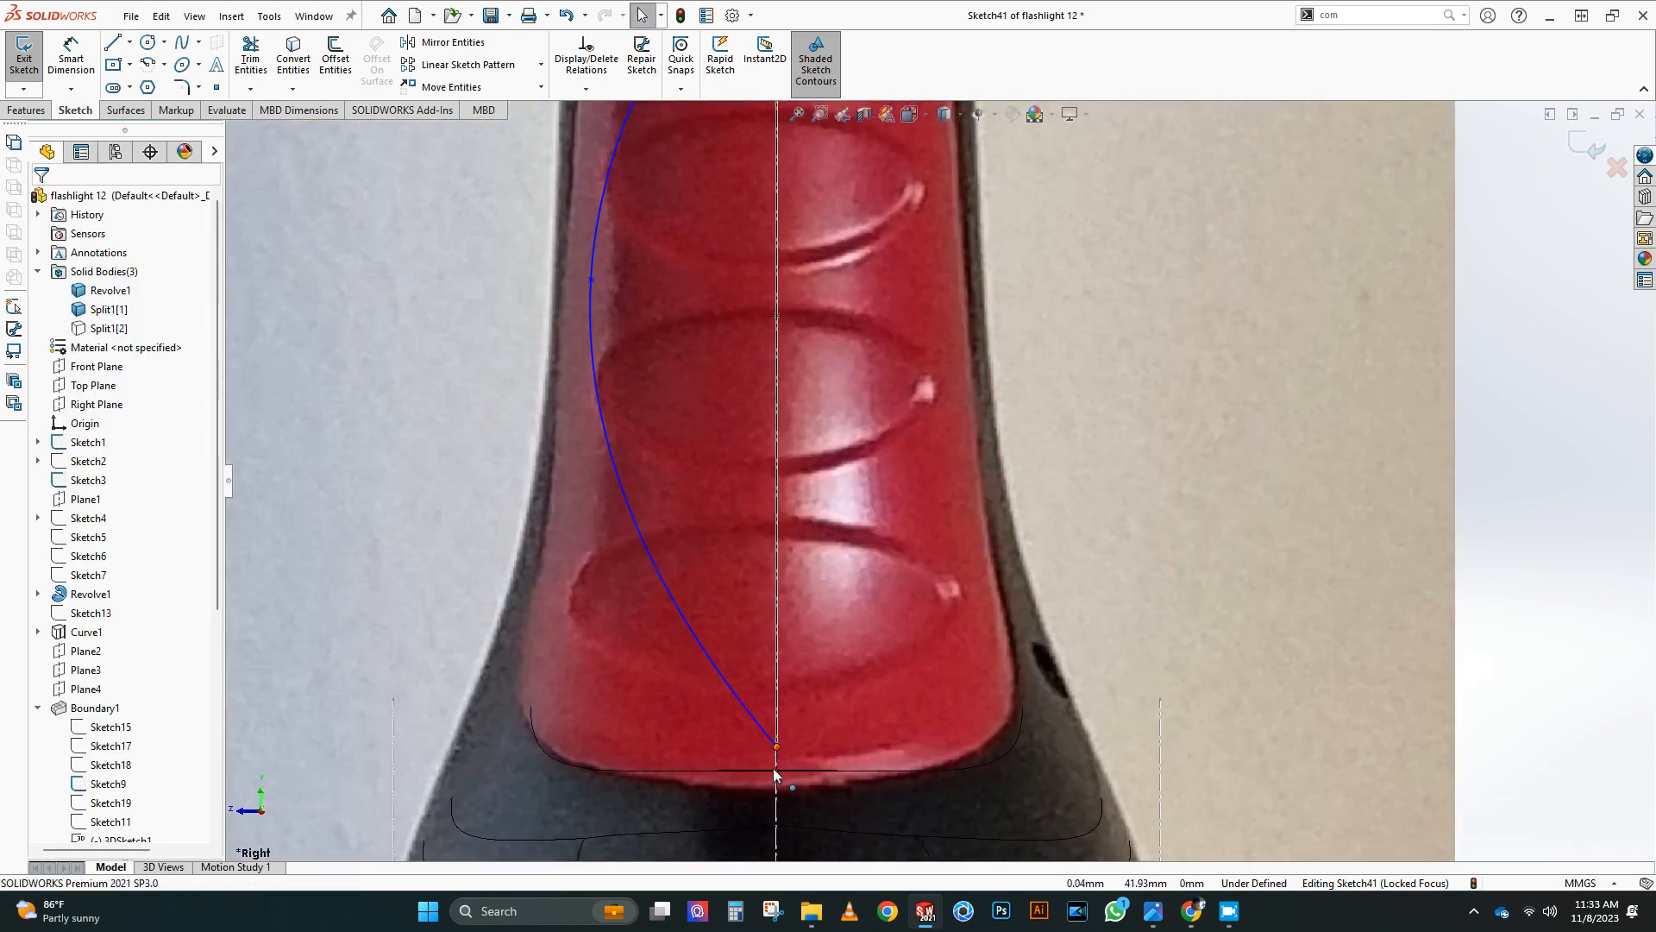
click(674, 618)
drag(597, 741, 607, 735)
scroll(647, 621, up, 4)
scroll(772, 337, down, 2)
drag(801, 287, 768, 290)
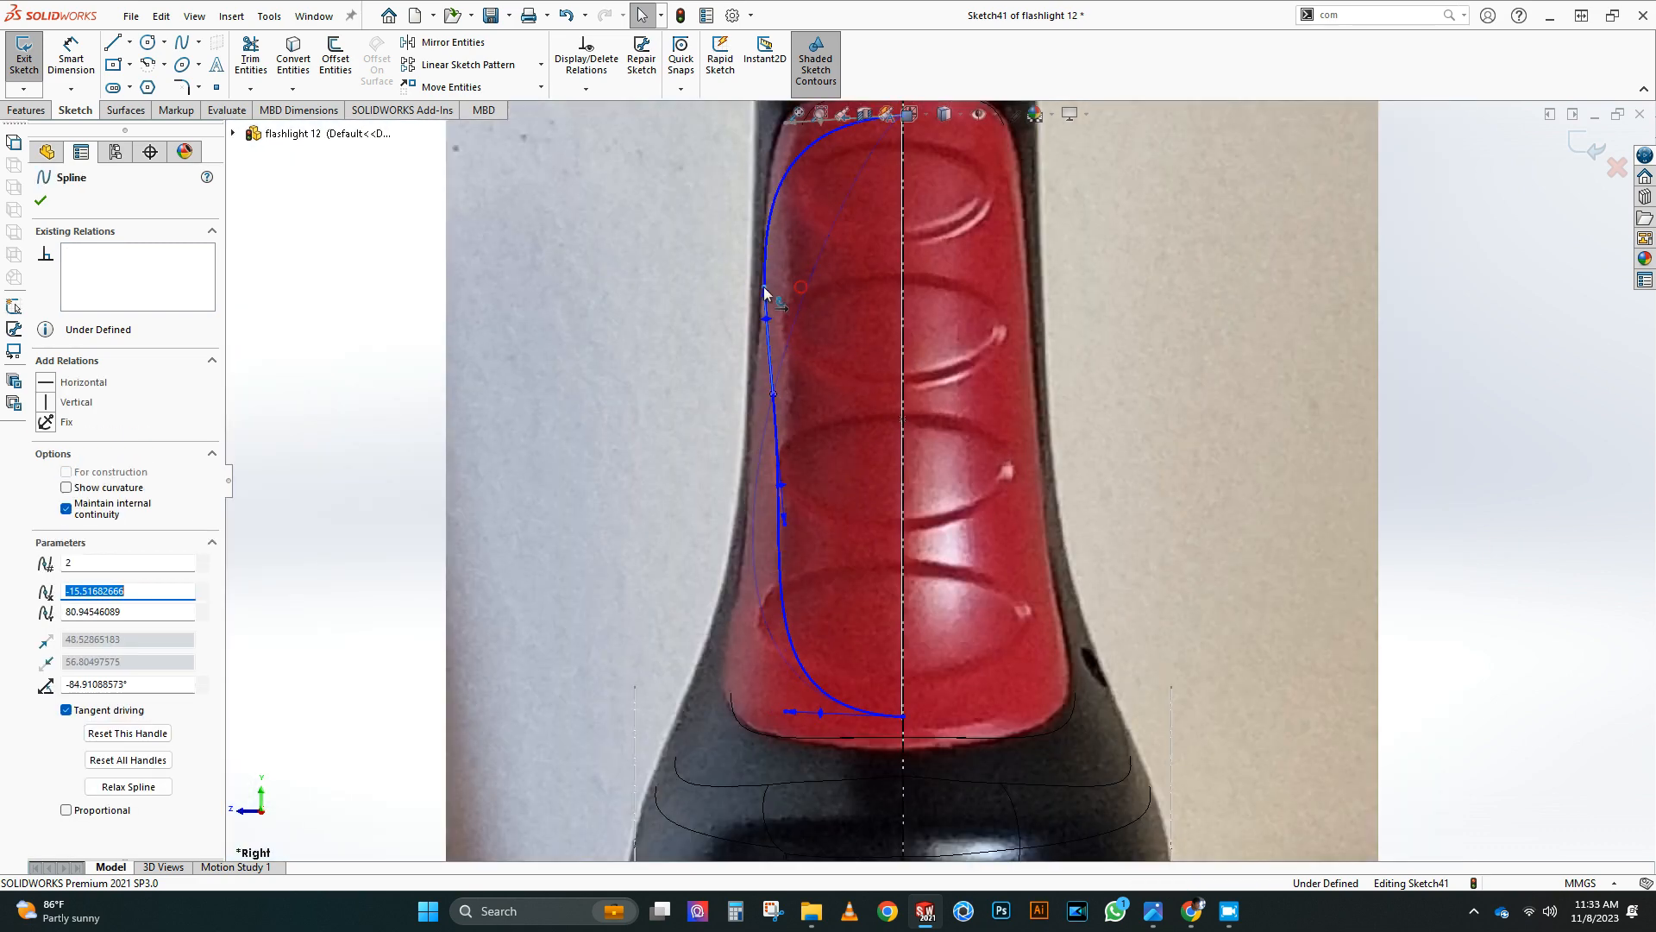
drag(773, 396, 808, 427)
scroll(764, 406, down, 4)
scroll(936, 479, up, 5)
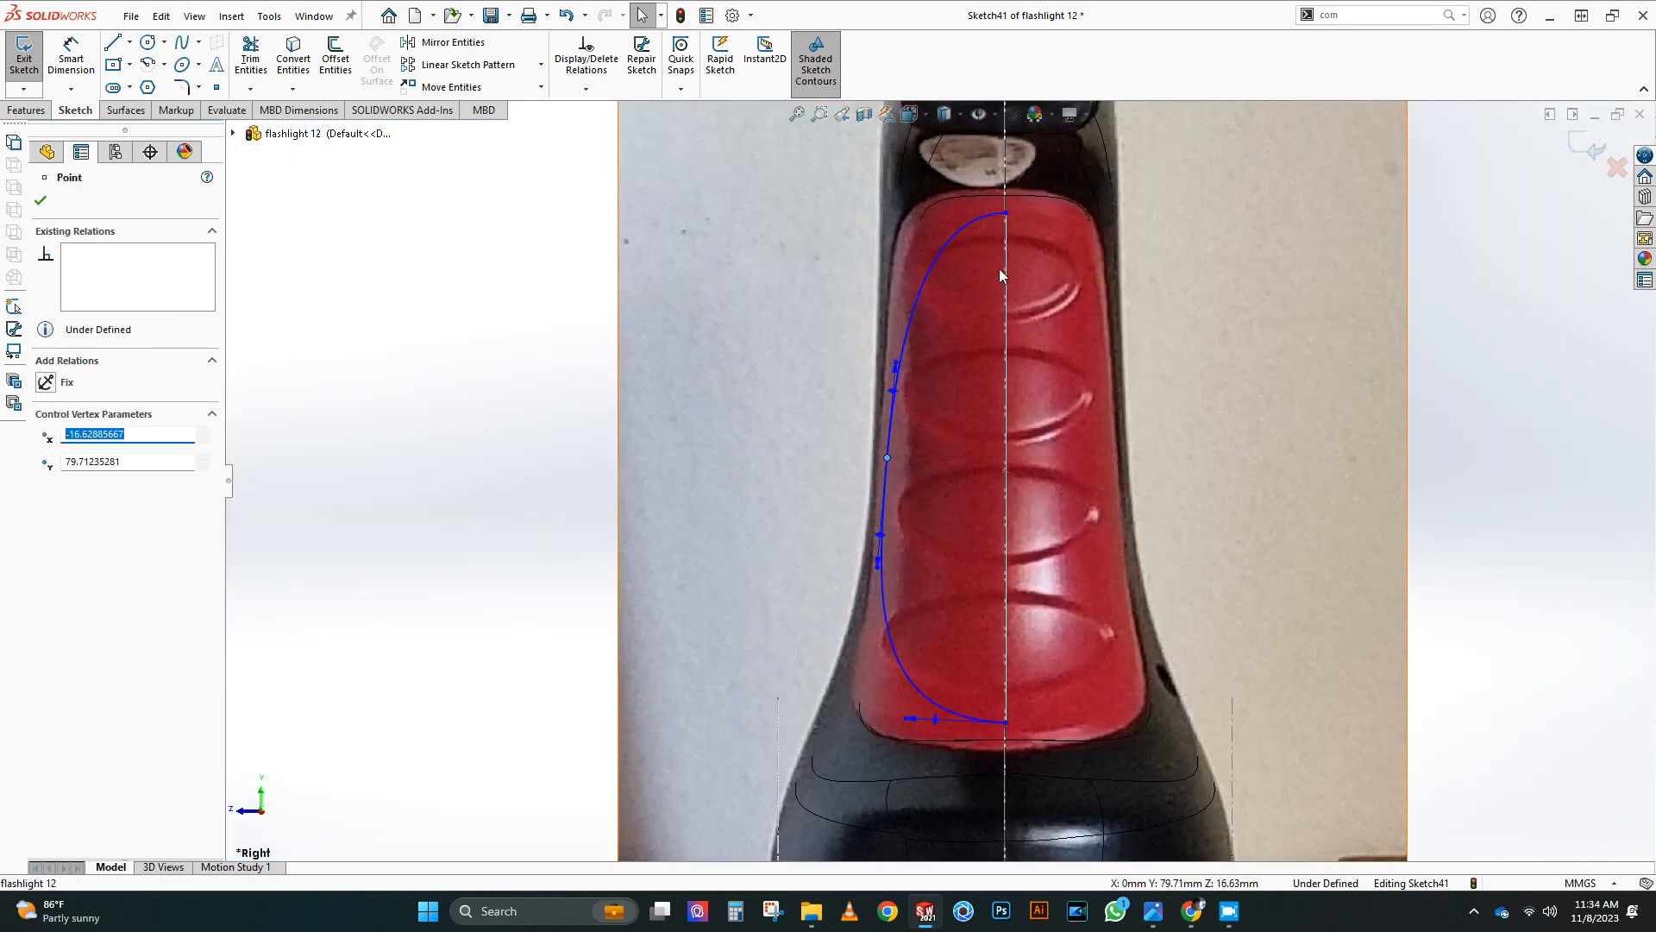
Step: Make both ends of the side-view spline coincident with the matching ends of the front-view spline, and exit the sketch
middle_drag(1002, 275, 1039, 273)
scroll(1018, 263, down, 2)
click(967, 338)
ctrl+click(947, 334)
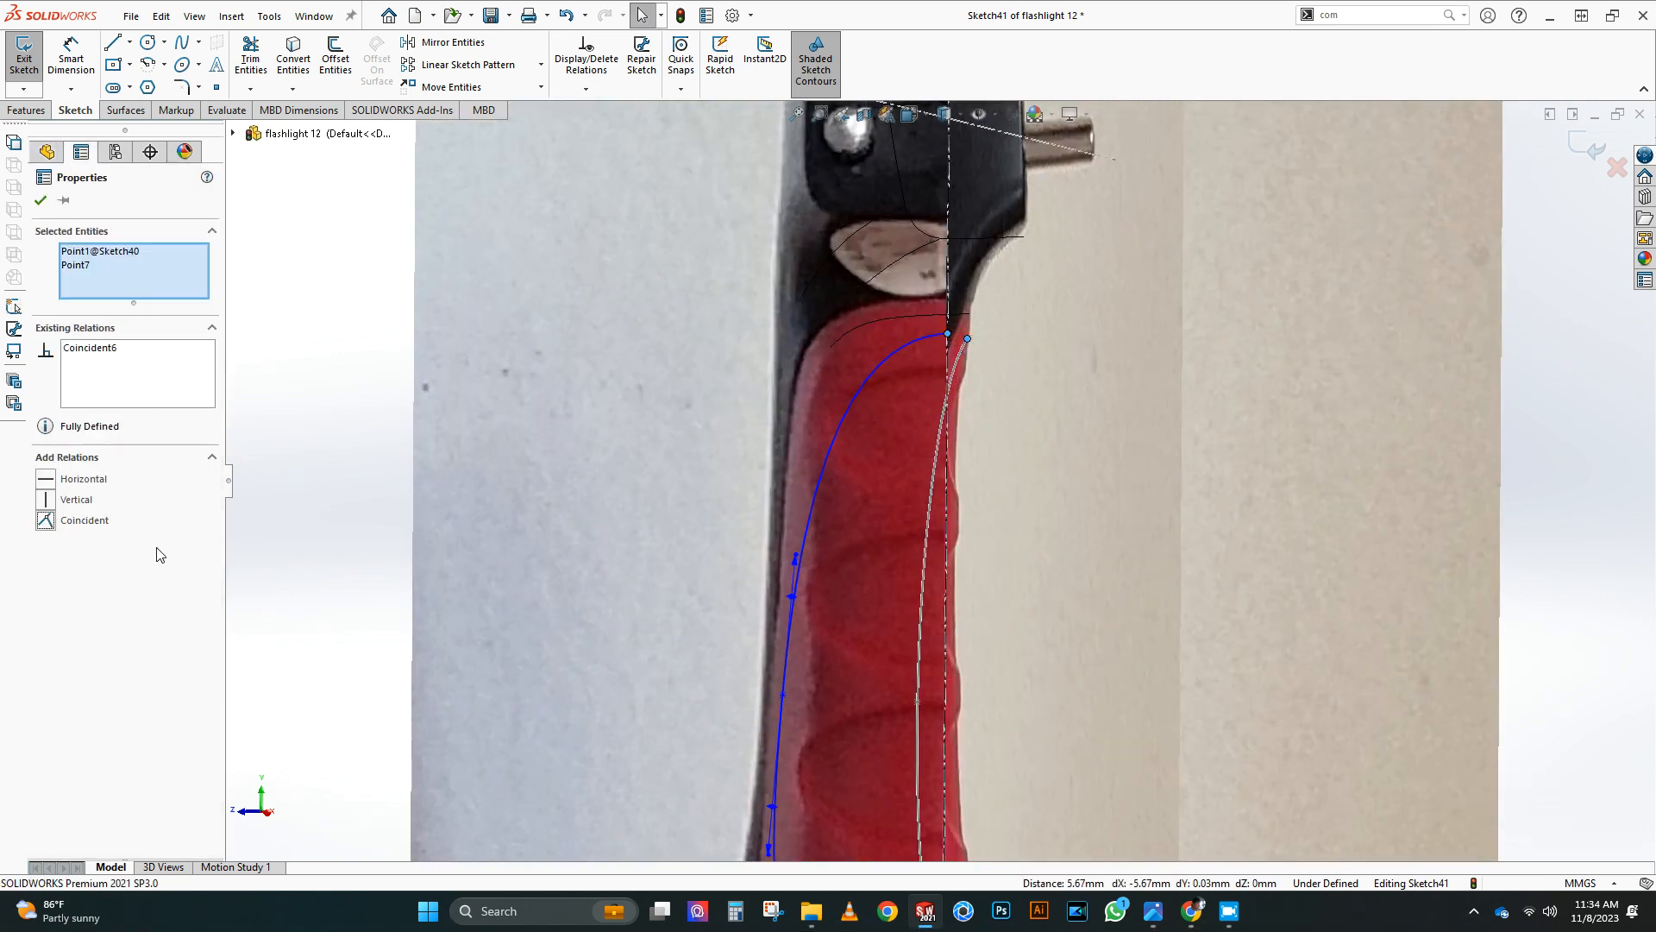
click(996, 435)
scroll(997, 436, up, 4)
scroll(979, 656, down, 4)
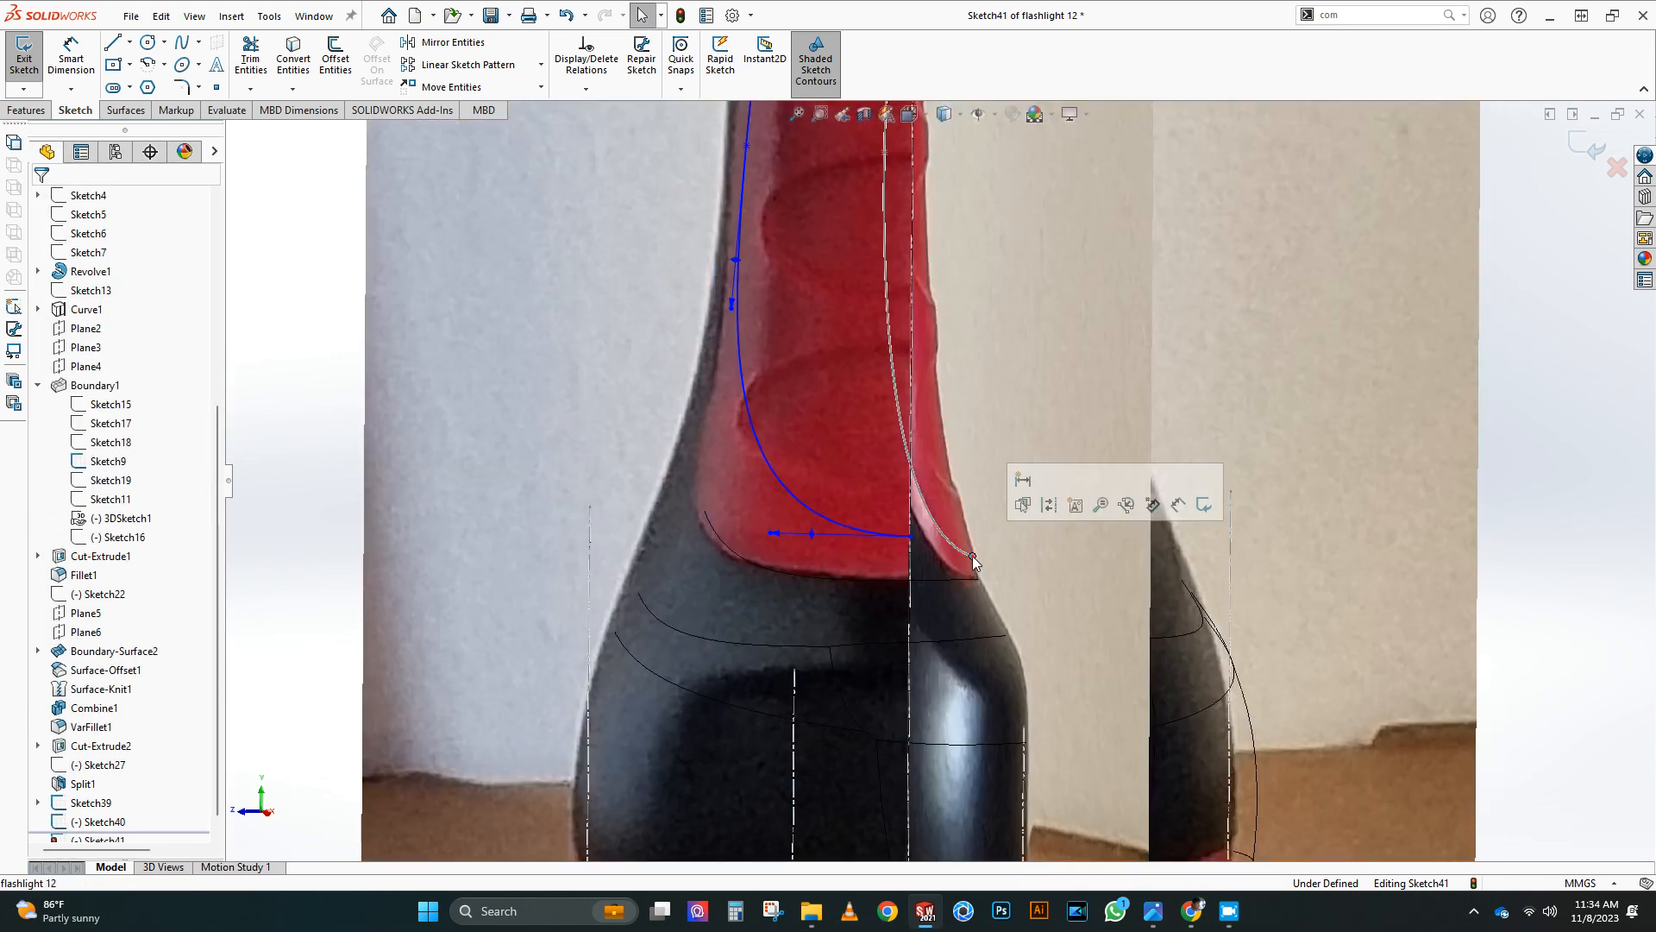
click(977, 558)
ctrl+click(909, 536)
click(89, 521)
scroll(878, 461, up, 4)
mouse_move(901, 367)
middle_down()
mouse_move(1146, 348)
mouse_move(961, 371)
middle_up()
click(1588, 150)
Step: Reopen the front-view spline's sketch to check it, and close it
click(104, 802)
click(129, 751)
click(1589, 149)
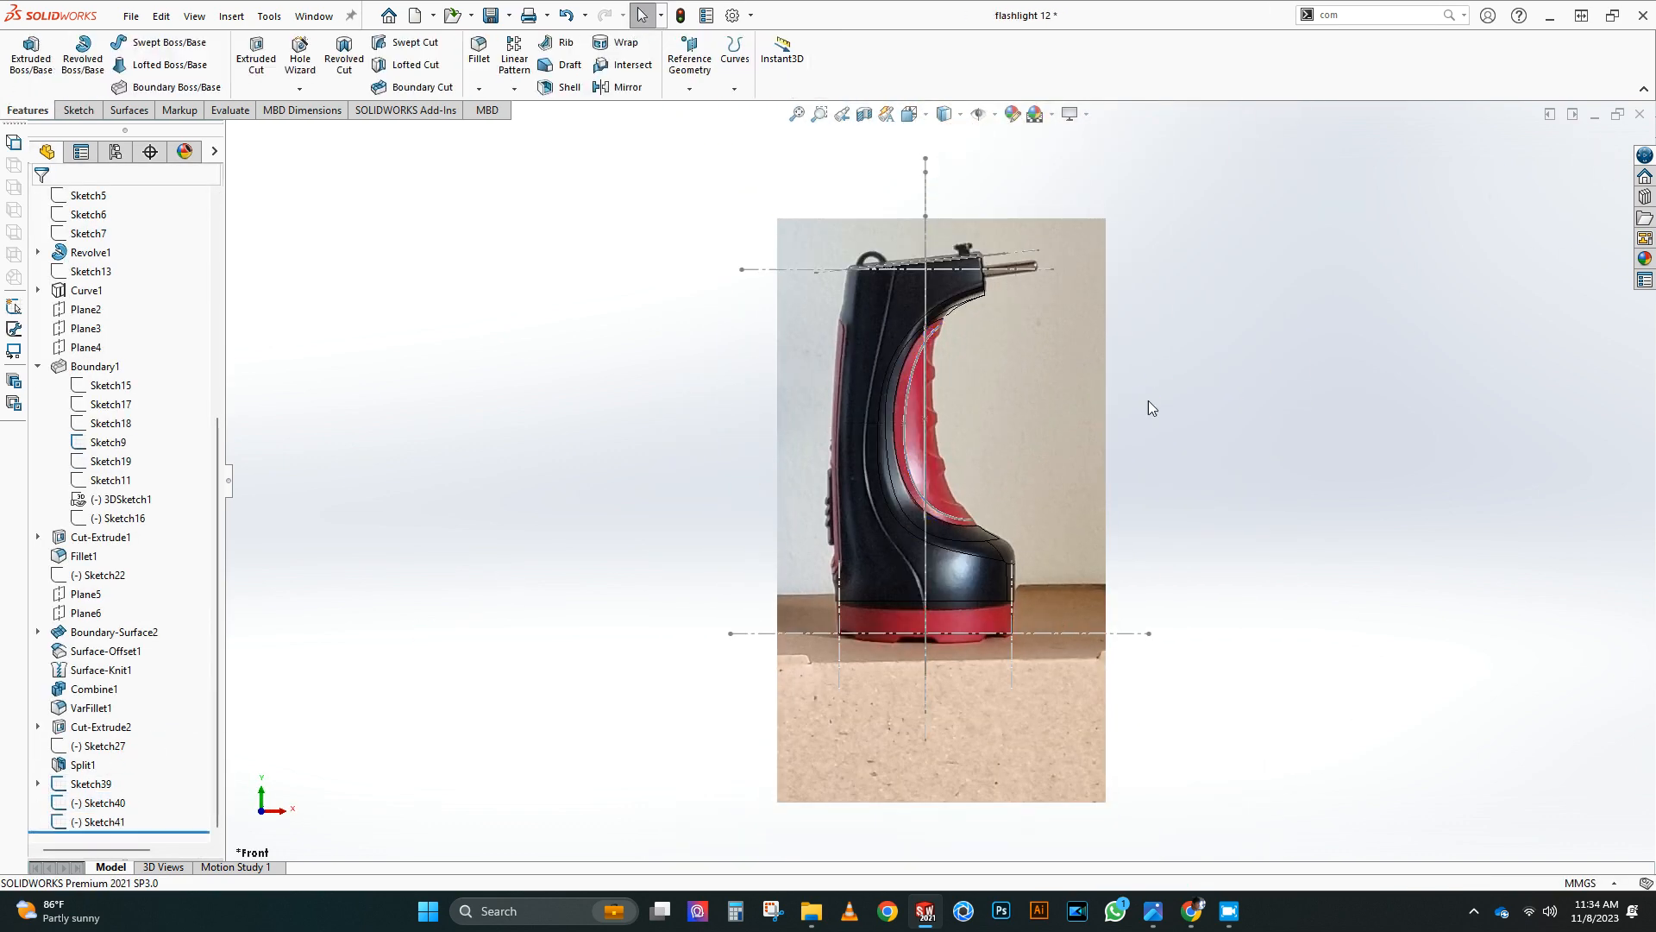
Step: Edit the side-view spline sketch and dimension the spline's middle point 78 mm above the base centerline
scroll(1145, 400, up, 2)
middle_drag(1145, 400, 932, 430)
click(923, 429)
click(948, 359)
scroll(974, 401, down, 4)
click(76, 59)
click(838, 441)
scroll(835, 449, up, 2)
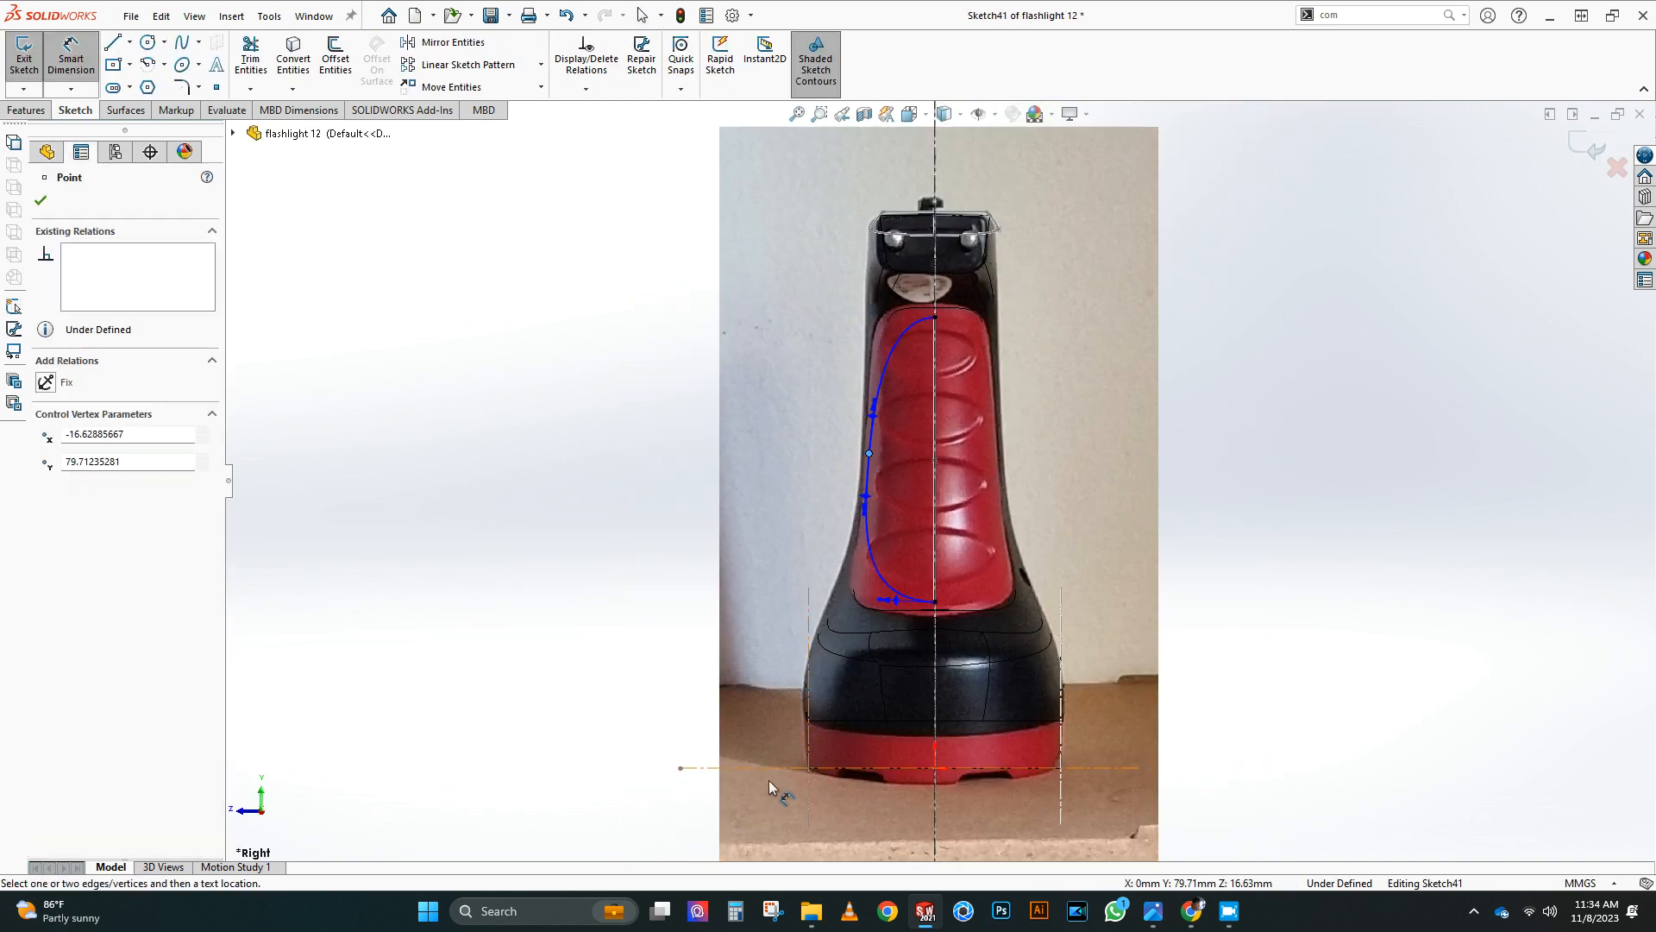
click(770, 767)
click(770, 593)
text(78)
click(696, 567)
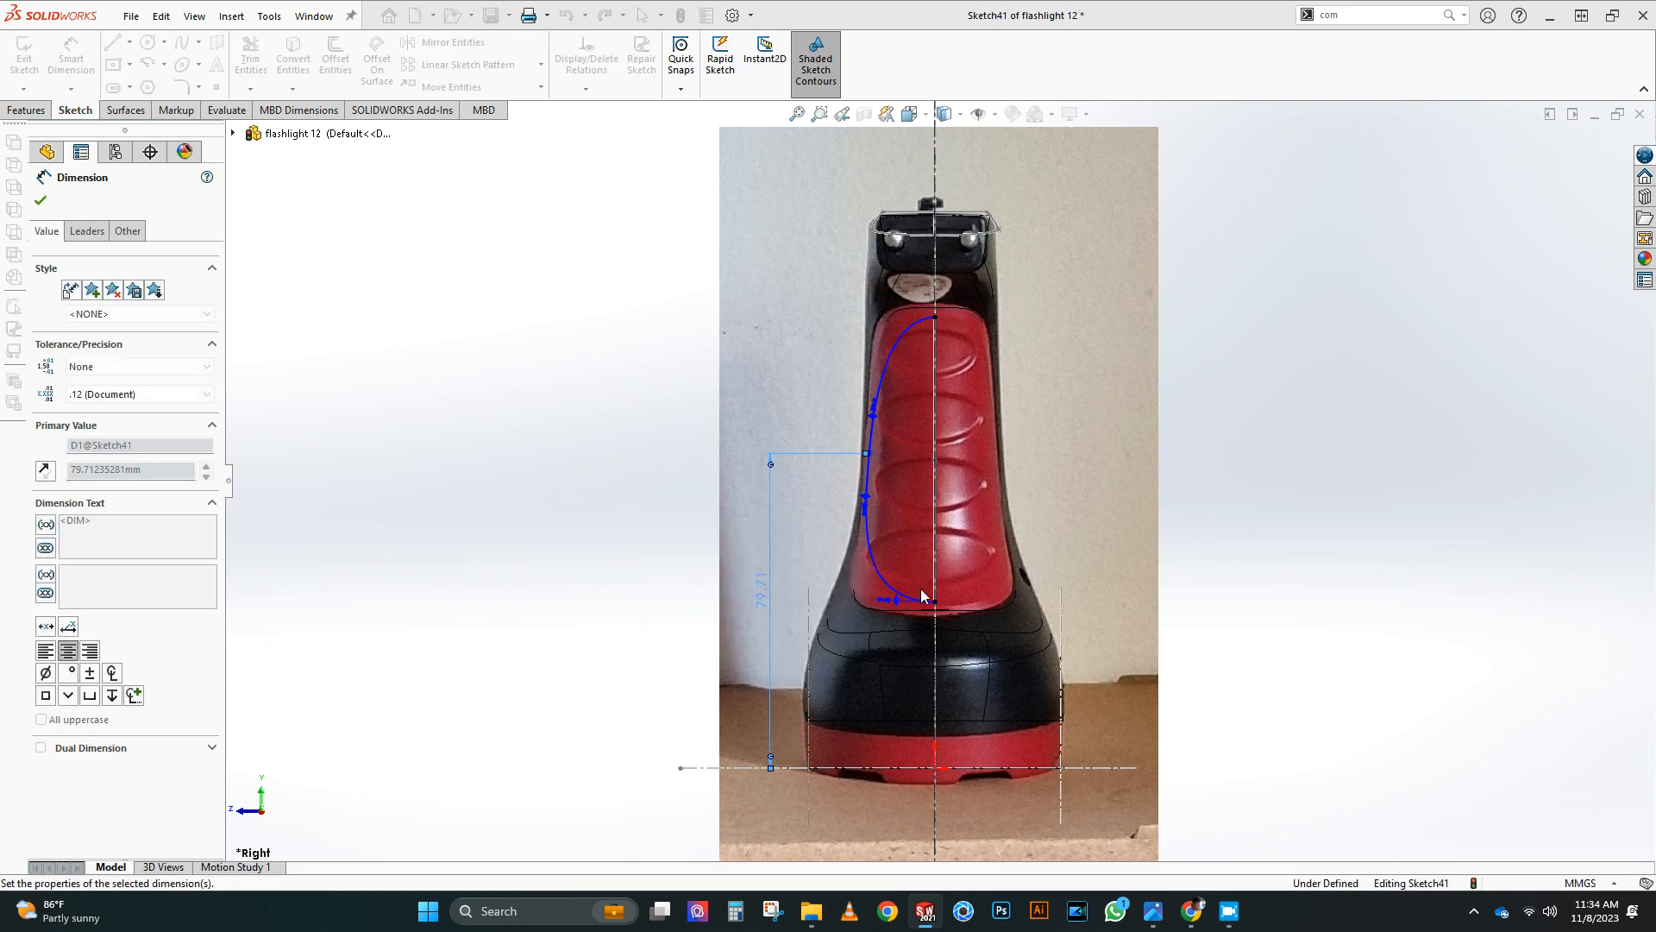
Step: Reshape the side-view spline to the grip's rounded corners with its end handles horizontal, and exit the sketch
scroll(919, 589, down, 2)
key(Escape)
click(846, 601)
drag(843, 595, 813, 592)
drag(841, 476, 837, 515)
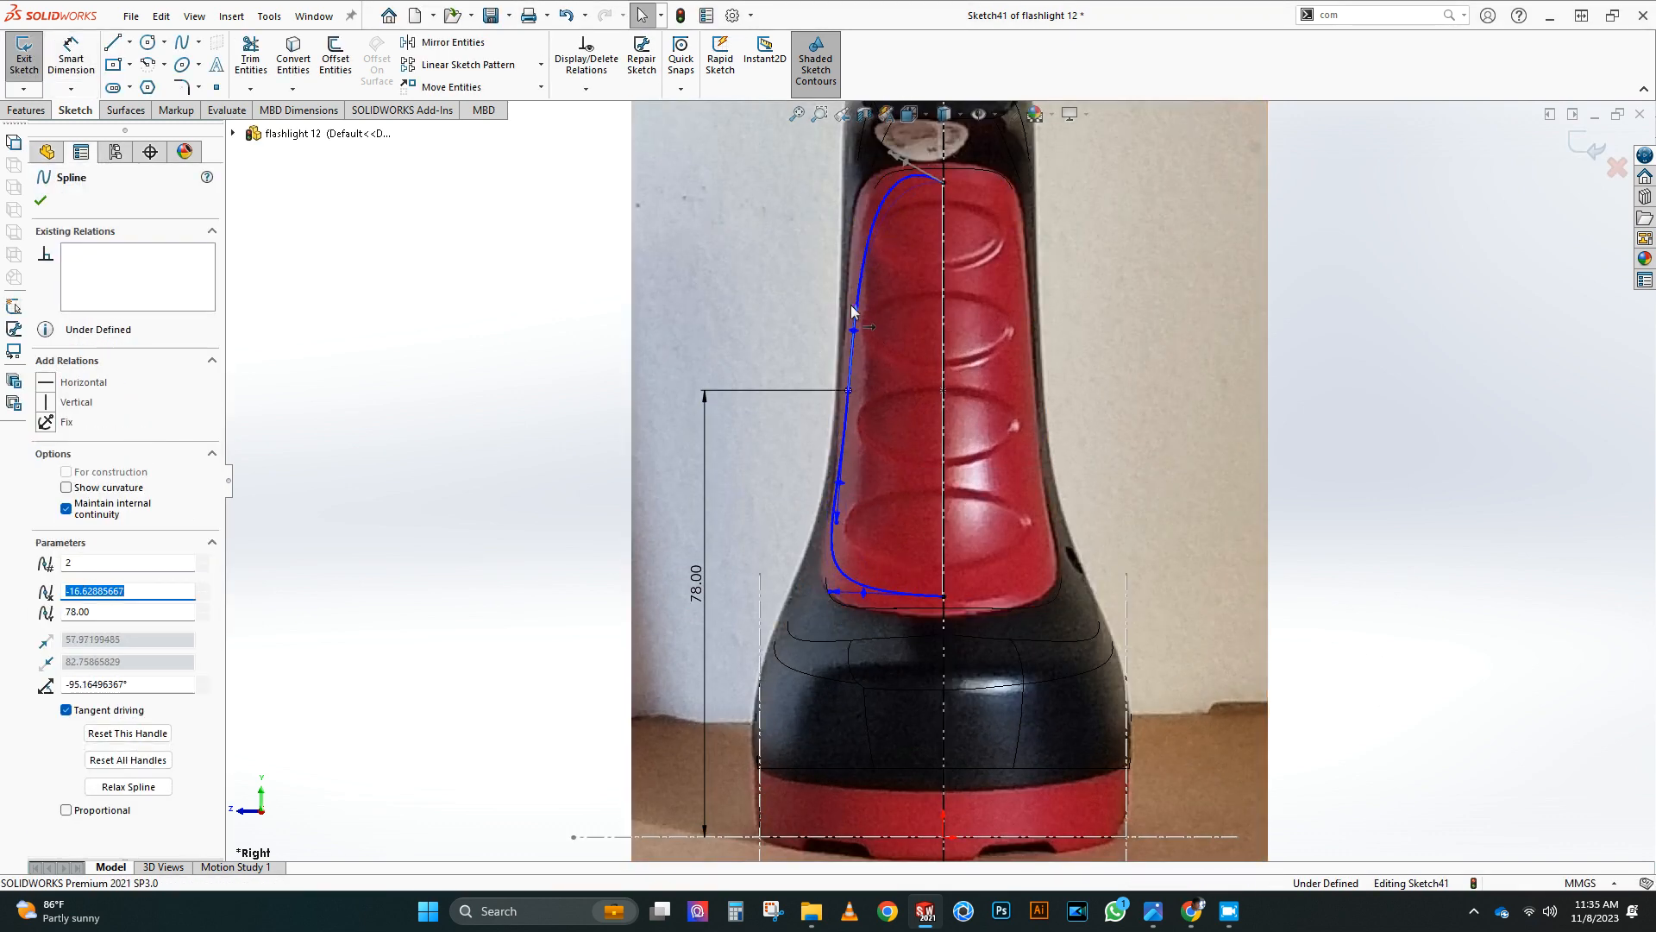
drag(878, 179, 879, 187)
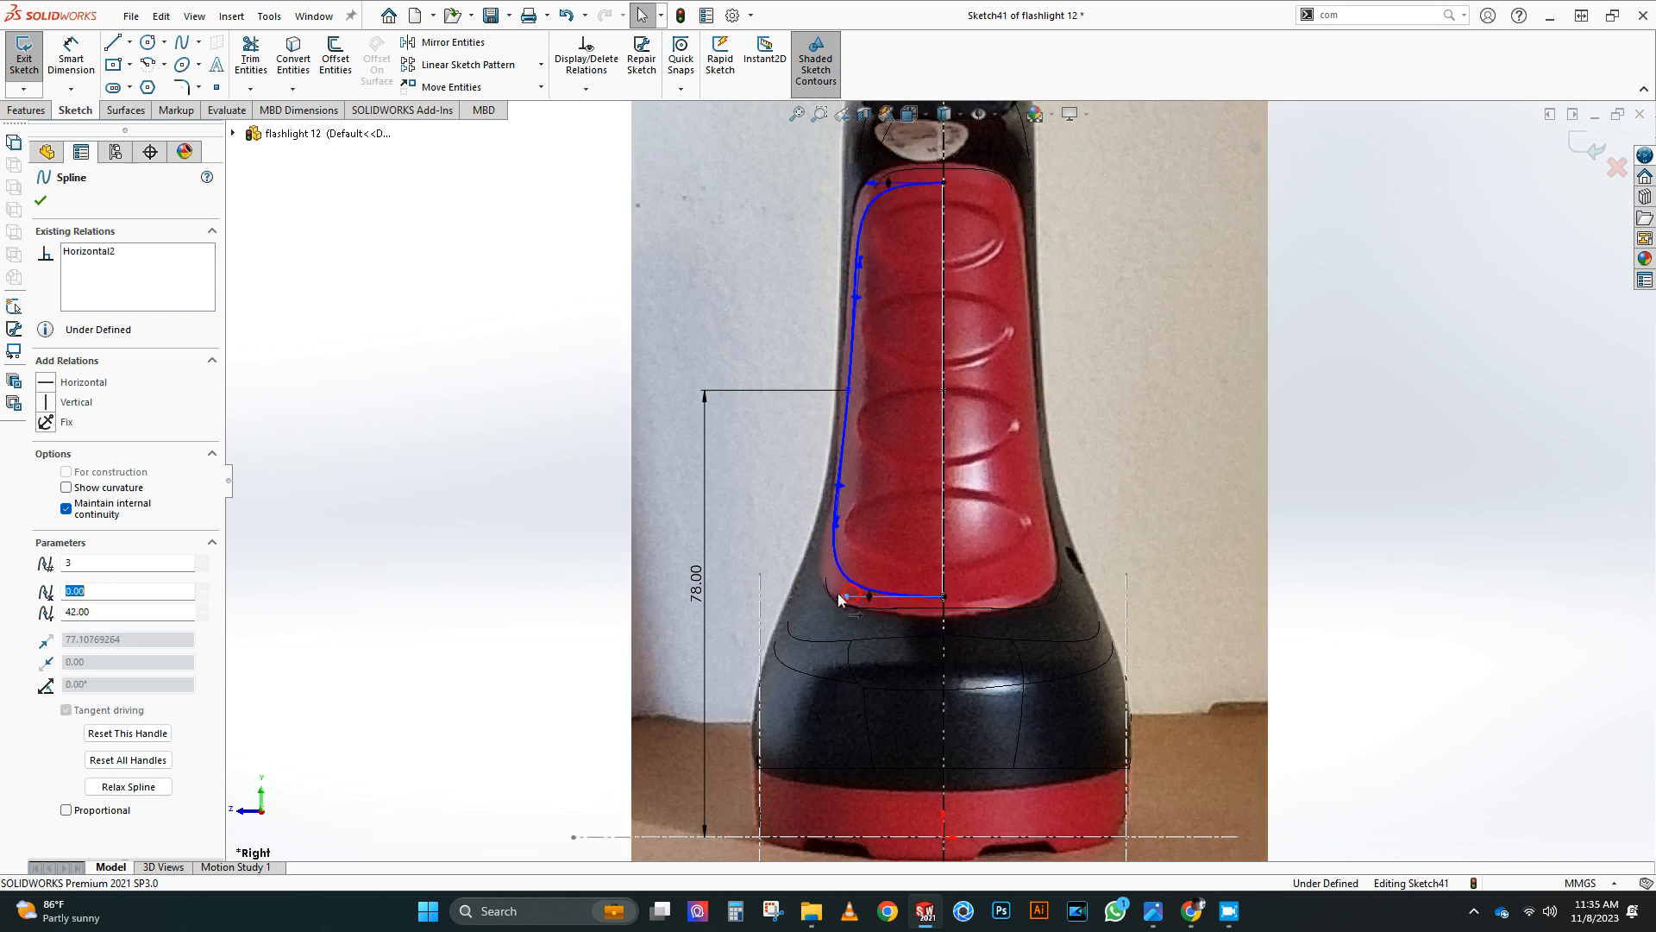
scroll(1002, 326, up, 2)
middle_drag(1004, 470, 1166, 509)
click(1590, 149)
Step: Create a projected curve from the front-view and side-view grip splines
mouse_move(1167, 418)
middle_down()
mouse_move(1132, 329)
mouse_move(1164, 414)
middle_up()
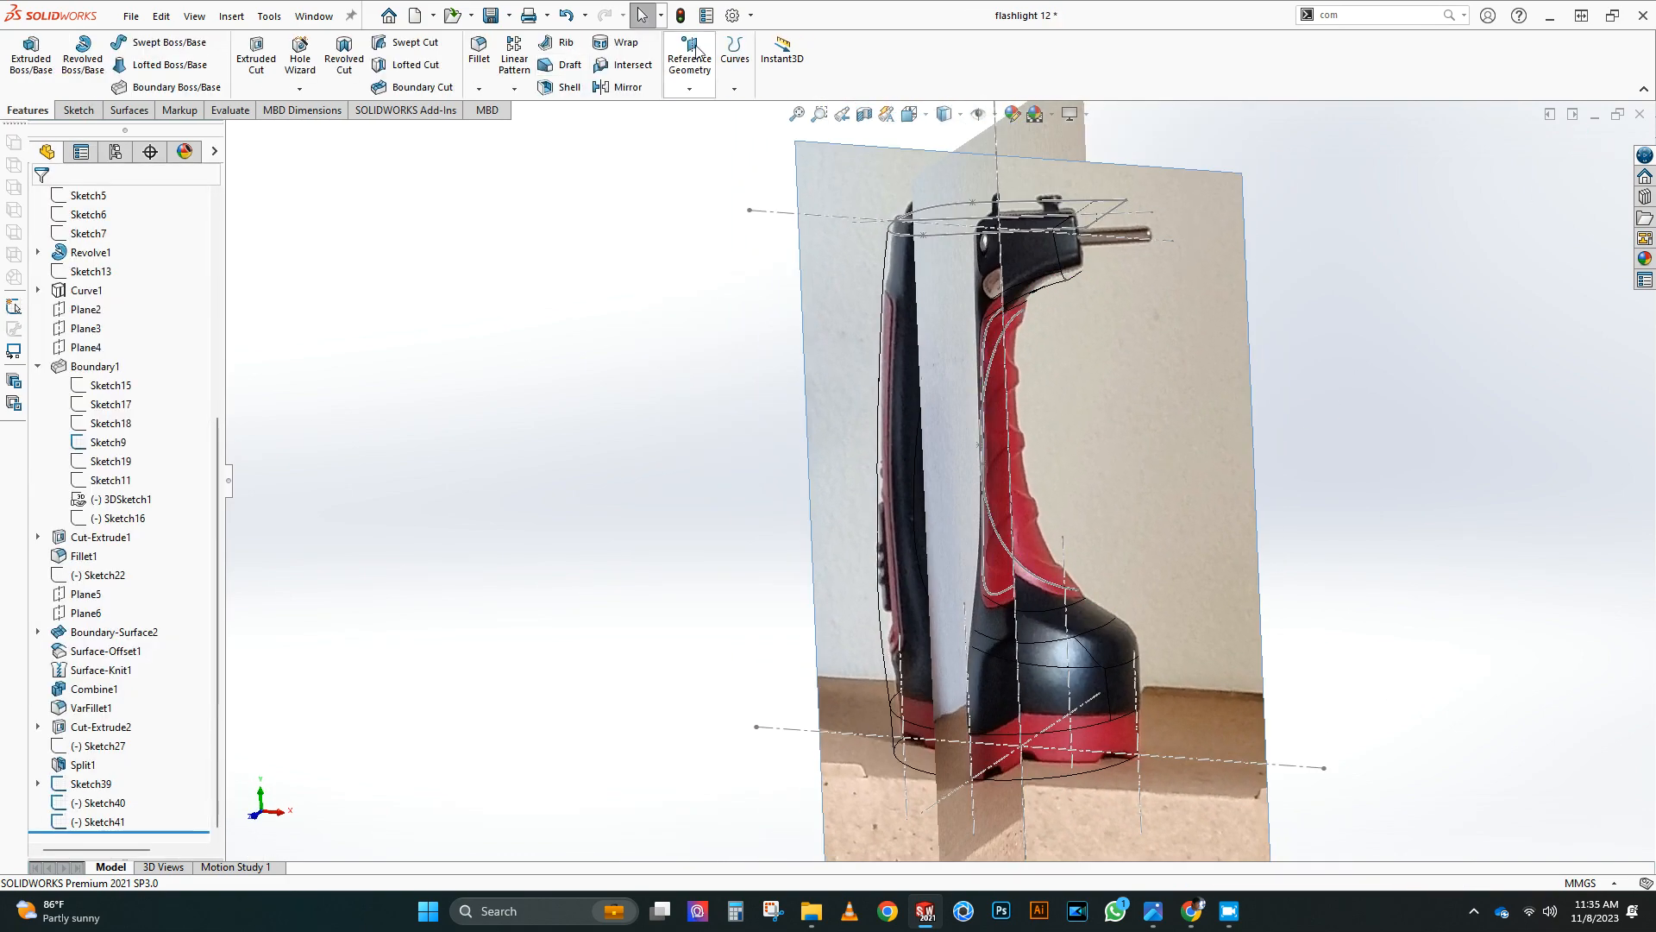
click(734, 82)
click(753, 135)
key(Return)
Step: Convert the projected curve into a 3D sketch and mirror it about the handle's middle plane with Copy on
mouse_move(743, 523)
middle_down()
mouse_move(827, 395)
mouse_move(770, 567)
mouse_move(745, 560)
middle_up()
click(79, 110)
click(23, 89)
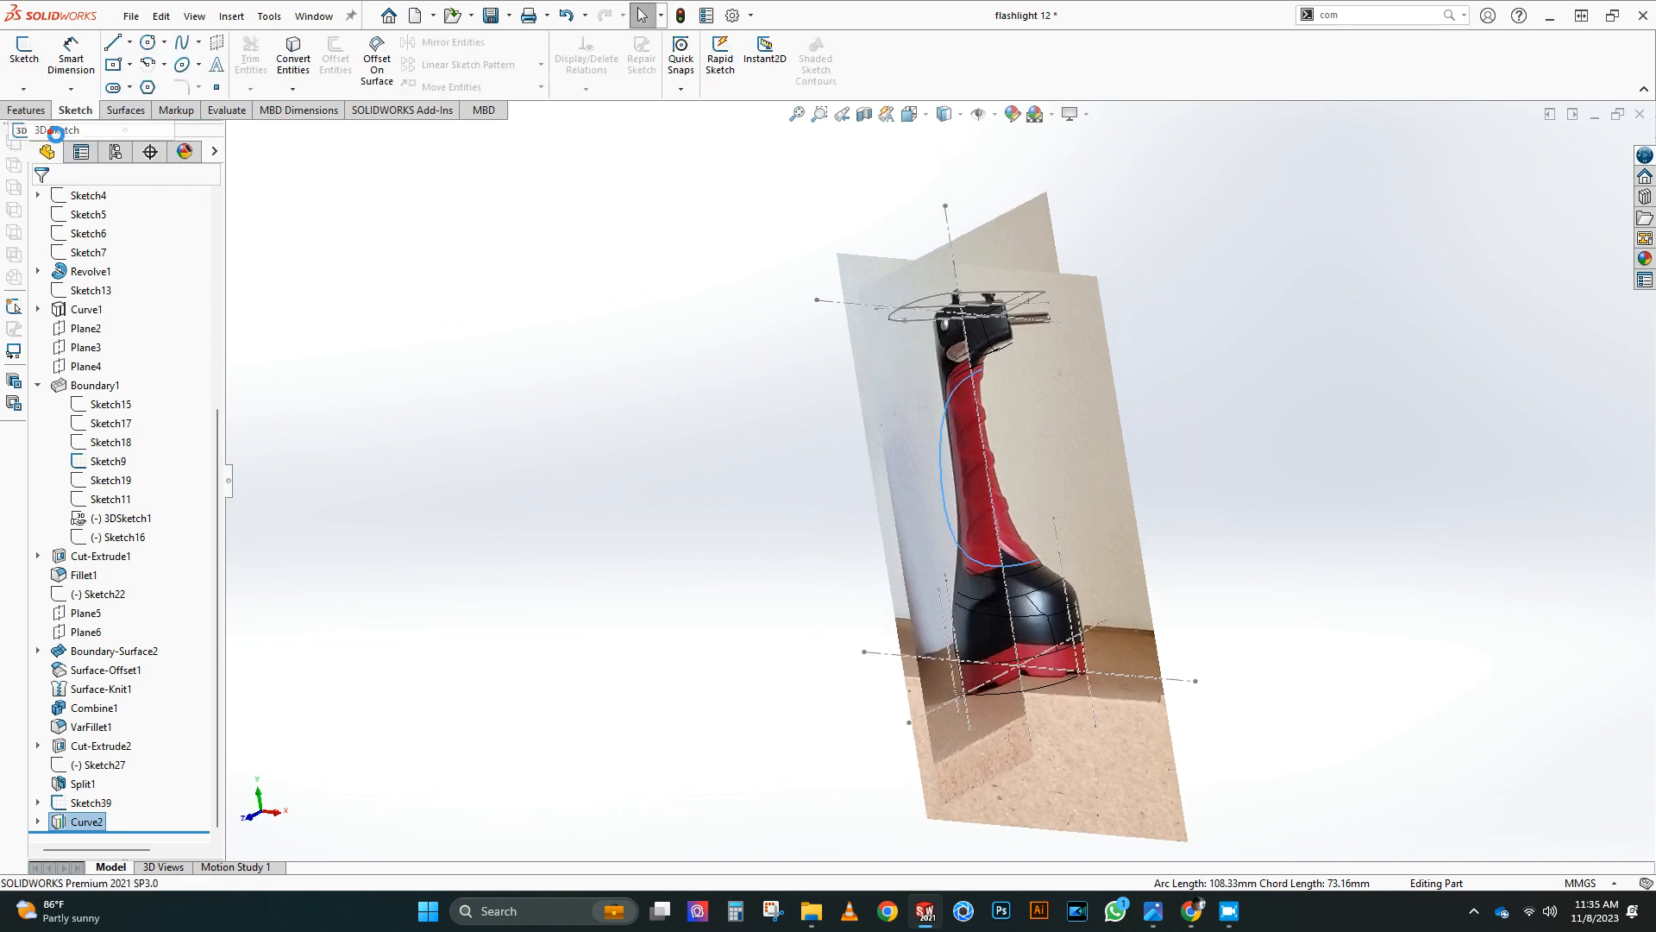
click(54, 129)
click(292, 59)
click(458, 45)
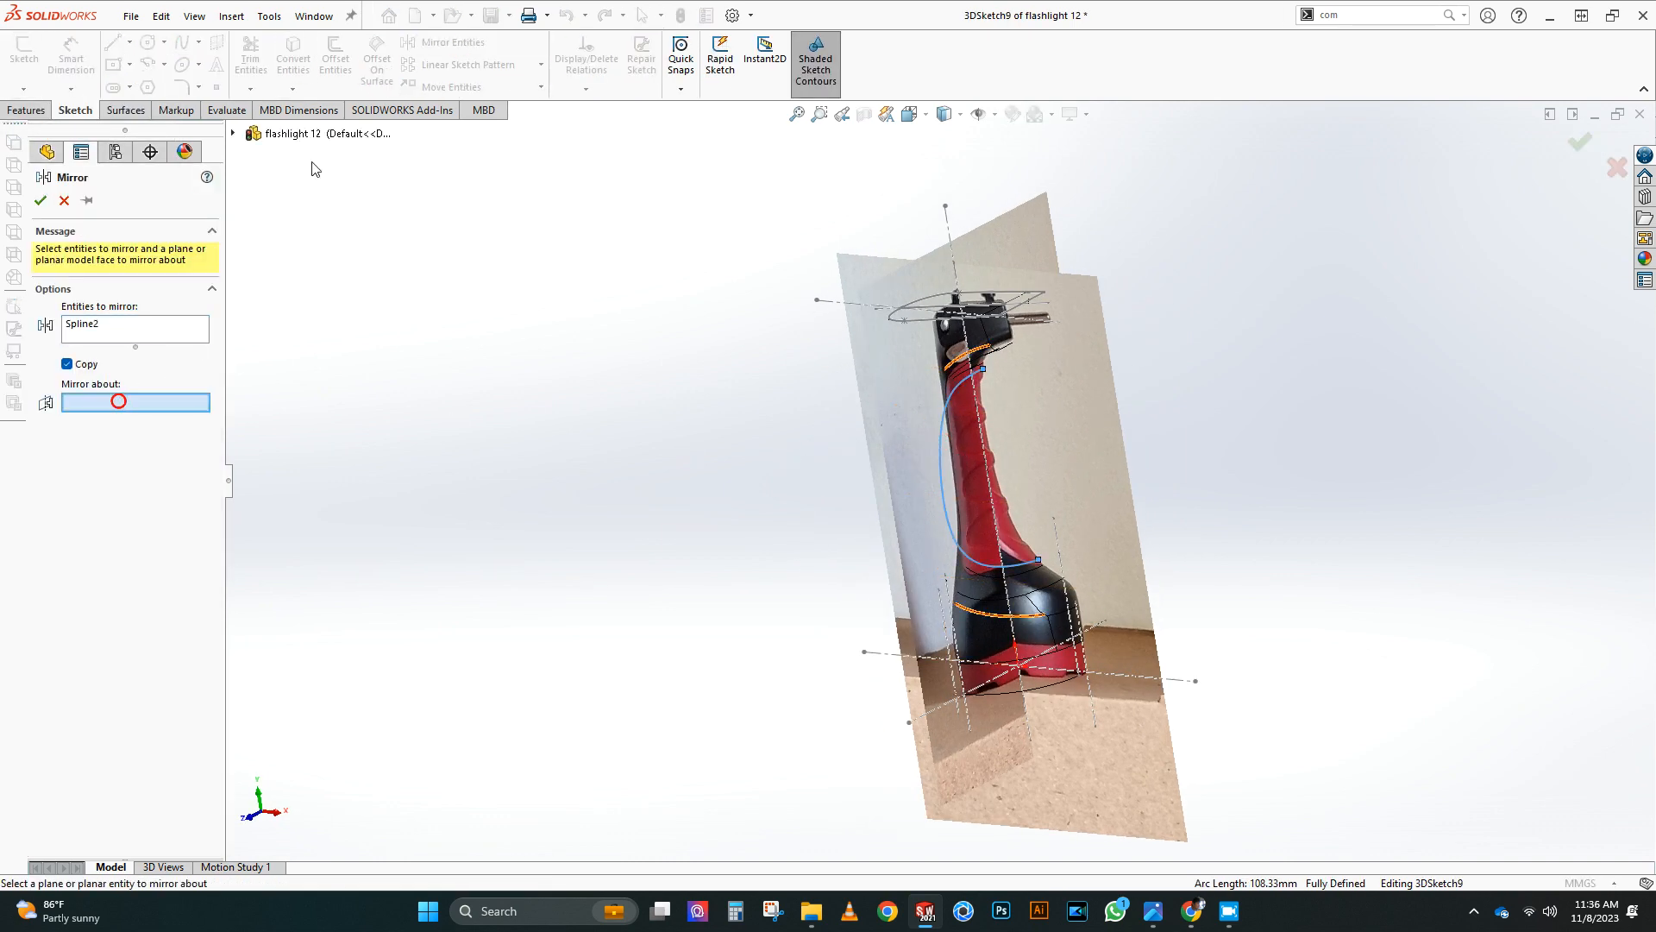
click(40, 201)
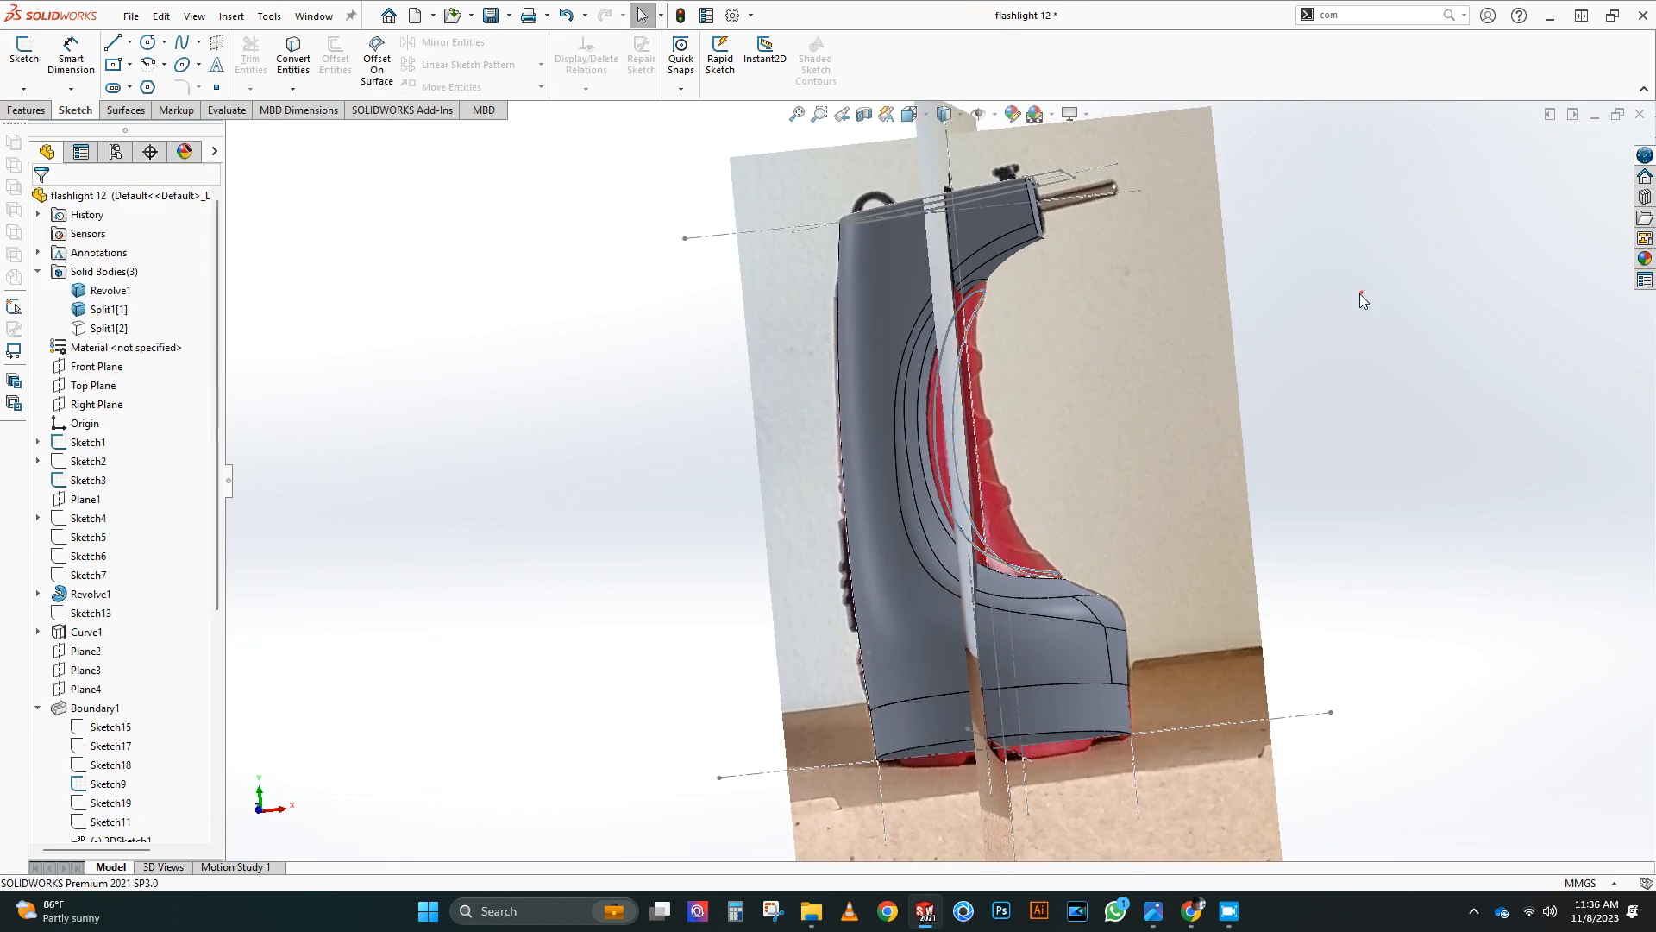
Step: Start another 3D sketch from the boundary of the grip recess face on the handle body
click(1373, 298)
scroll(935, 362, up, 4)
scroll(935, 363, down, 7)
middle_drag(974, 481, 1016, 480)
click(1015, 480)
scroll(957, 496, up, 3)
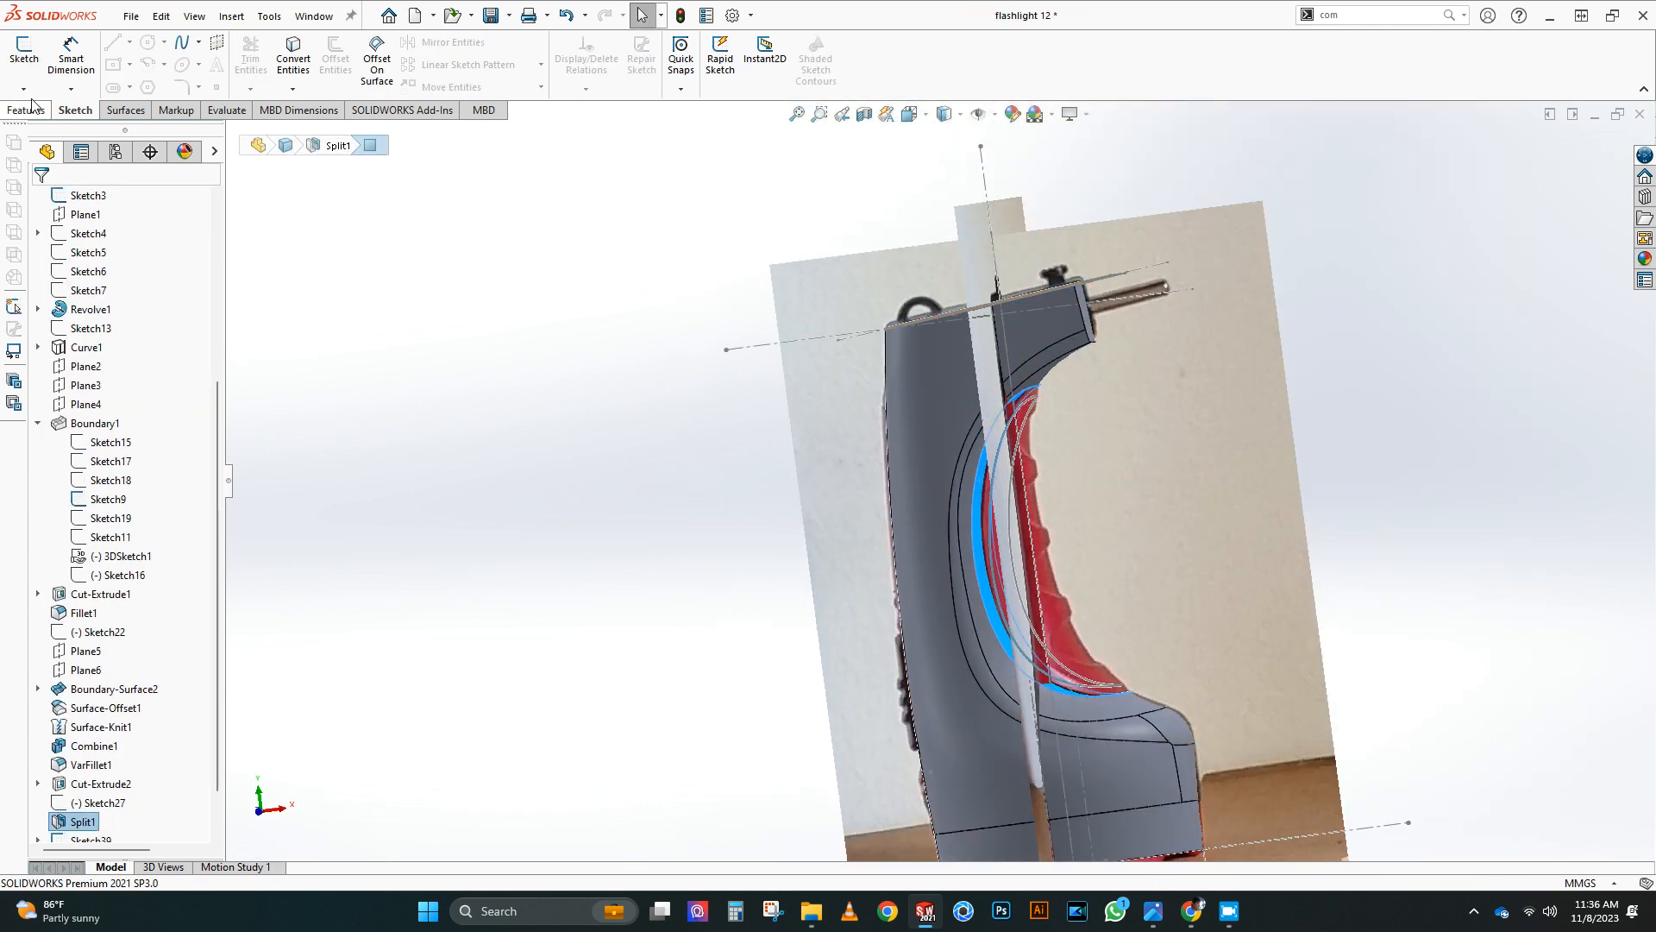
click(23, 89)
click(46, 110)
Step: Hide the sketch that holds the side-view reference photo
scroll(1378, 468, up, 2)
middle_drag(1143, 539, 1026, 565)
scroll(111, 440, up, 7)
scroll(118, 690, down, 7)
click(107, 738)
Step: Edit the side-view spline sketch, adjust the handles so the curve runs evenly inside the recess outline, and exit the sketch
middle_drag(763, 434, 829, 426)
scroll(1216, 404, down, 2)
middle_drag(1208, 404, 1009, 397)
click(909, 114)
click(796, 464)
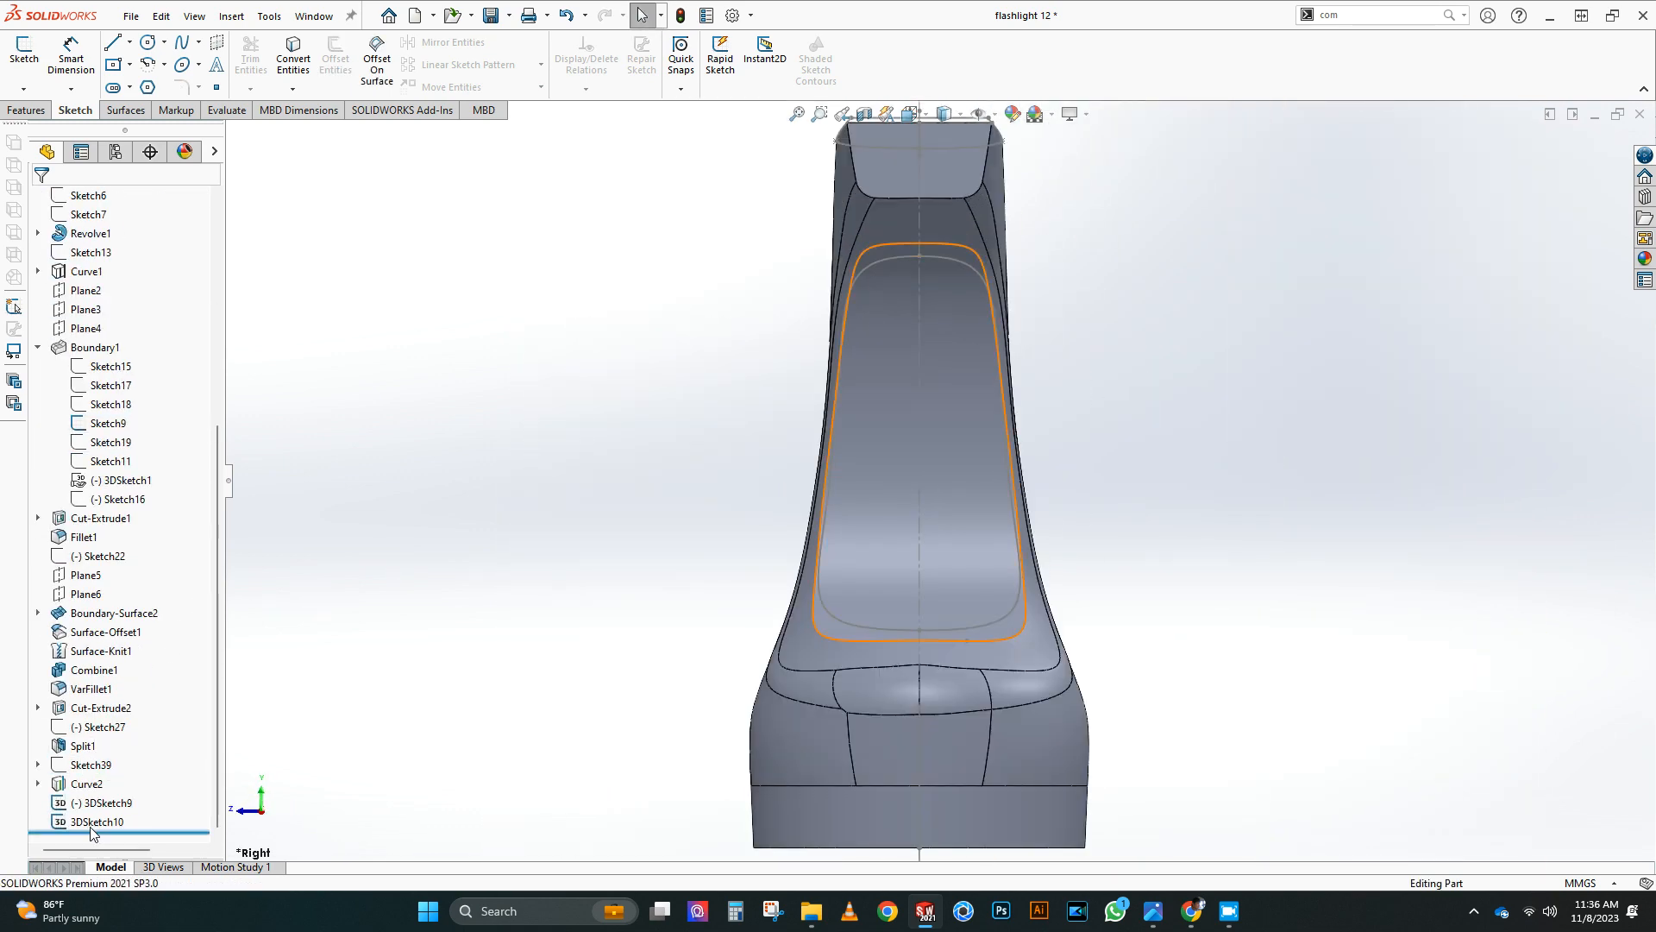
click(141, 751)
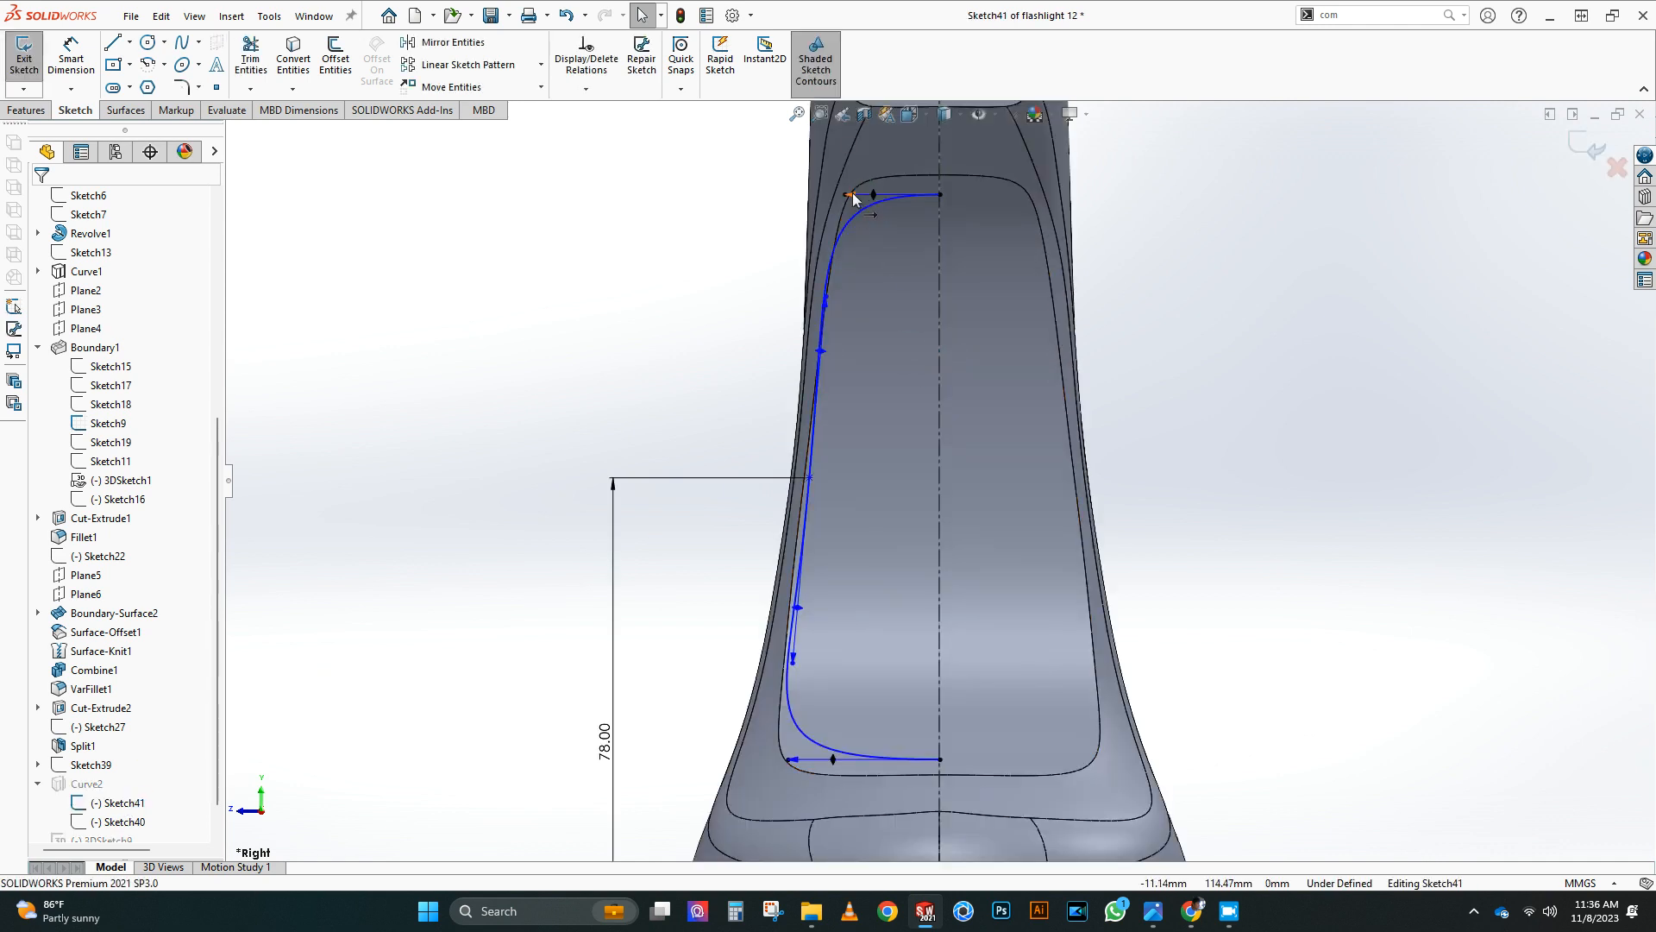
drag(853, 198, 871, 198)
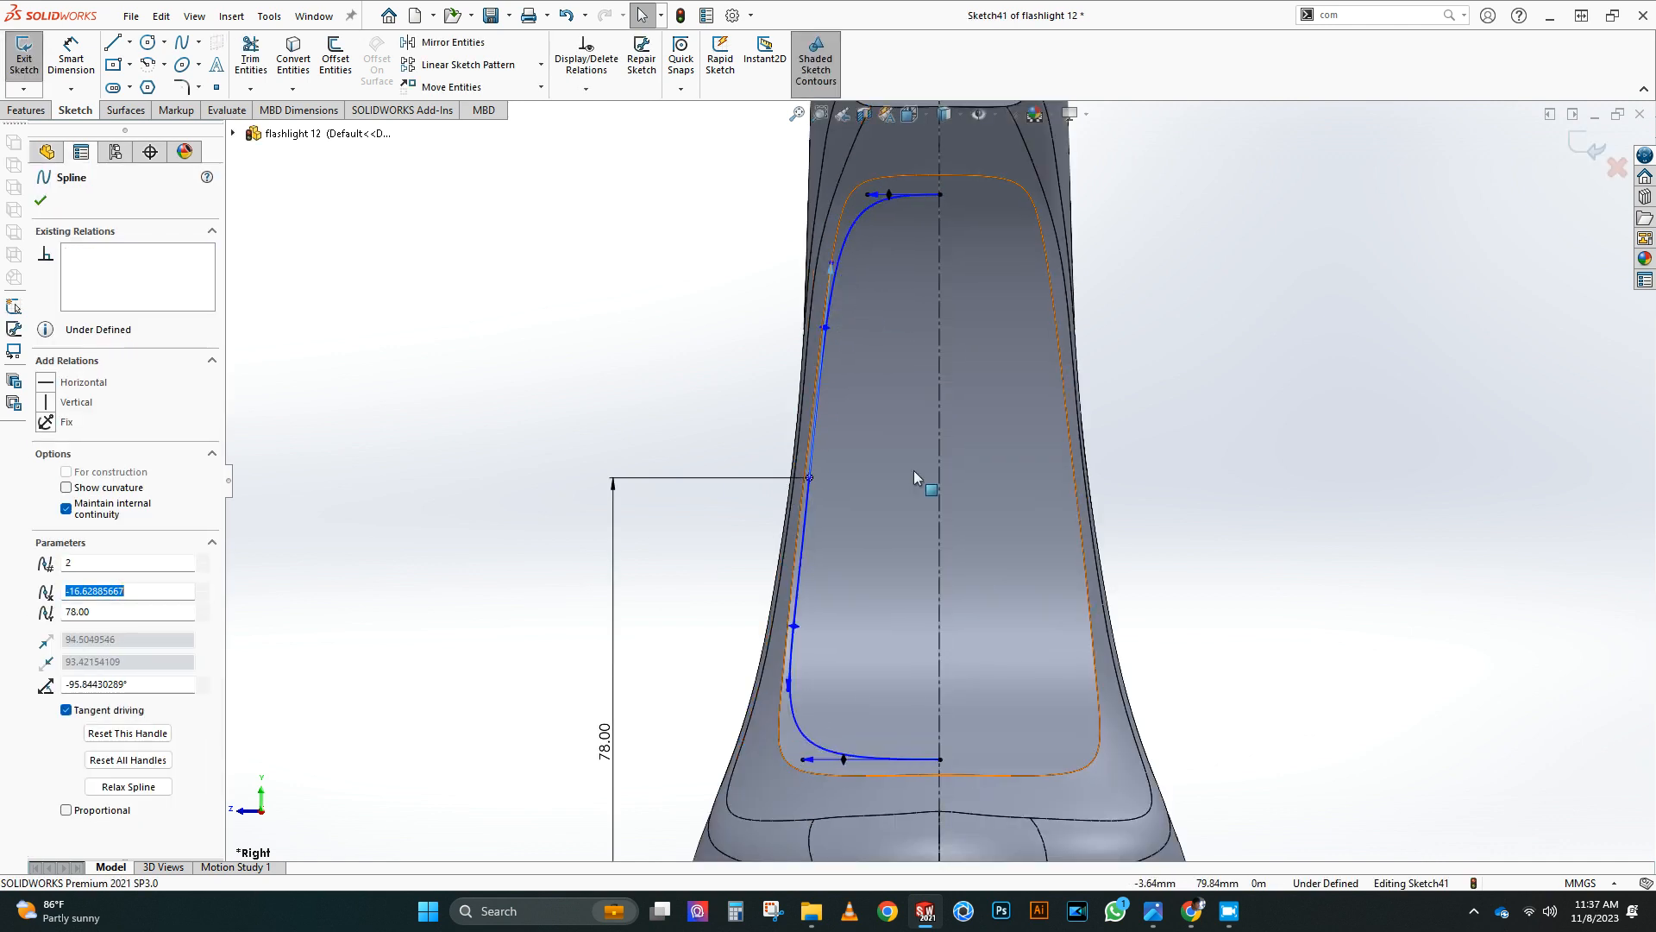
click(1592, 155)
Step: Edit the front-view spline sketch, adjust the lower and upper end handles so the curve runs evenly inside the recess outline, and exit
middle_drag(916, 466, 1052, 457)
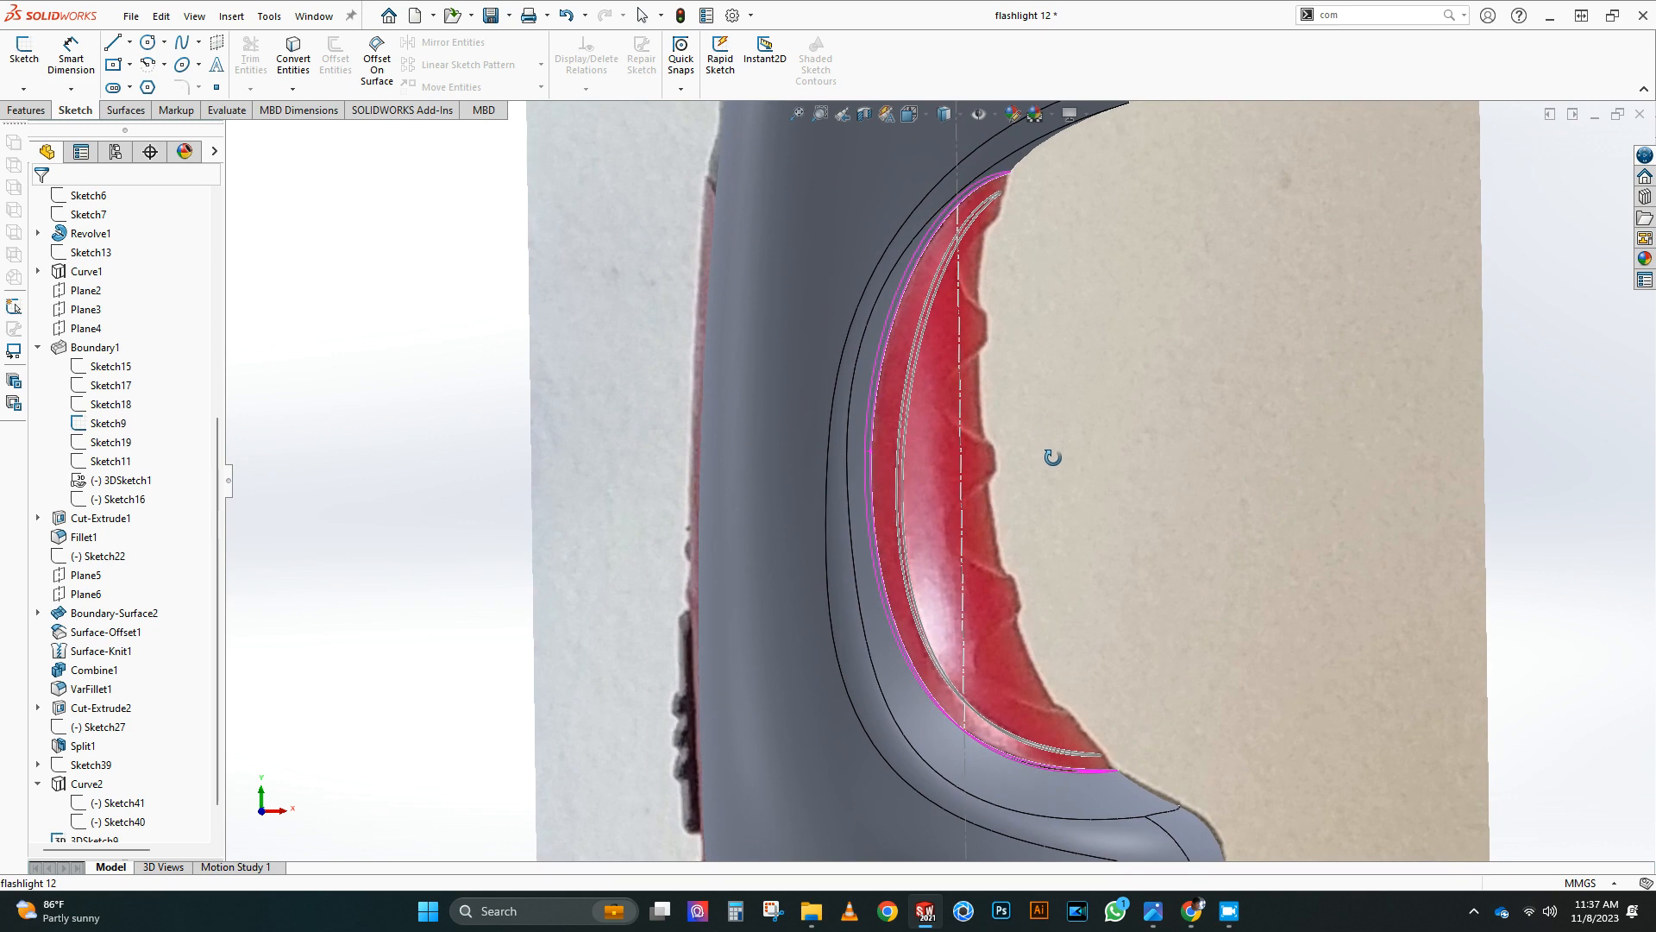
click(144, 770)
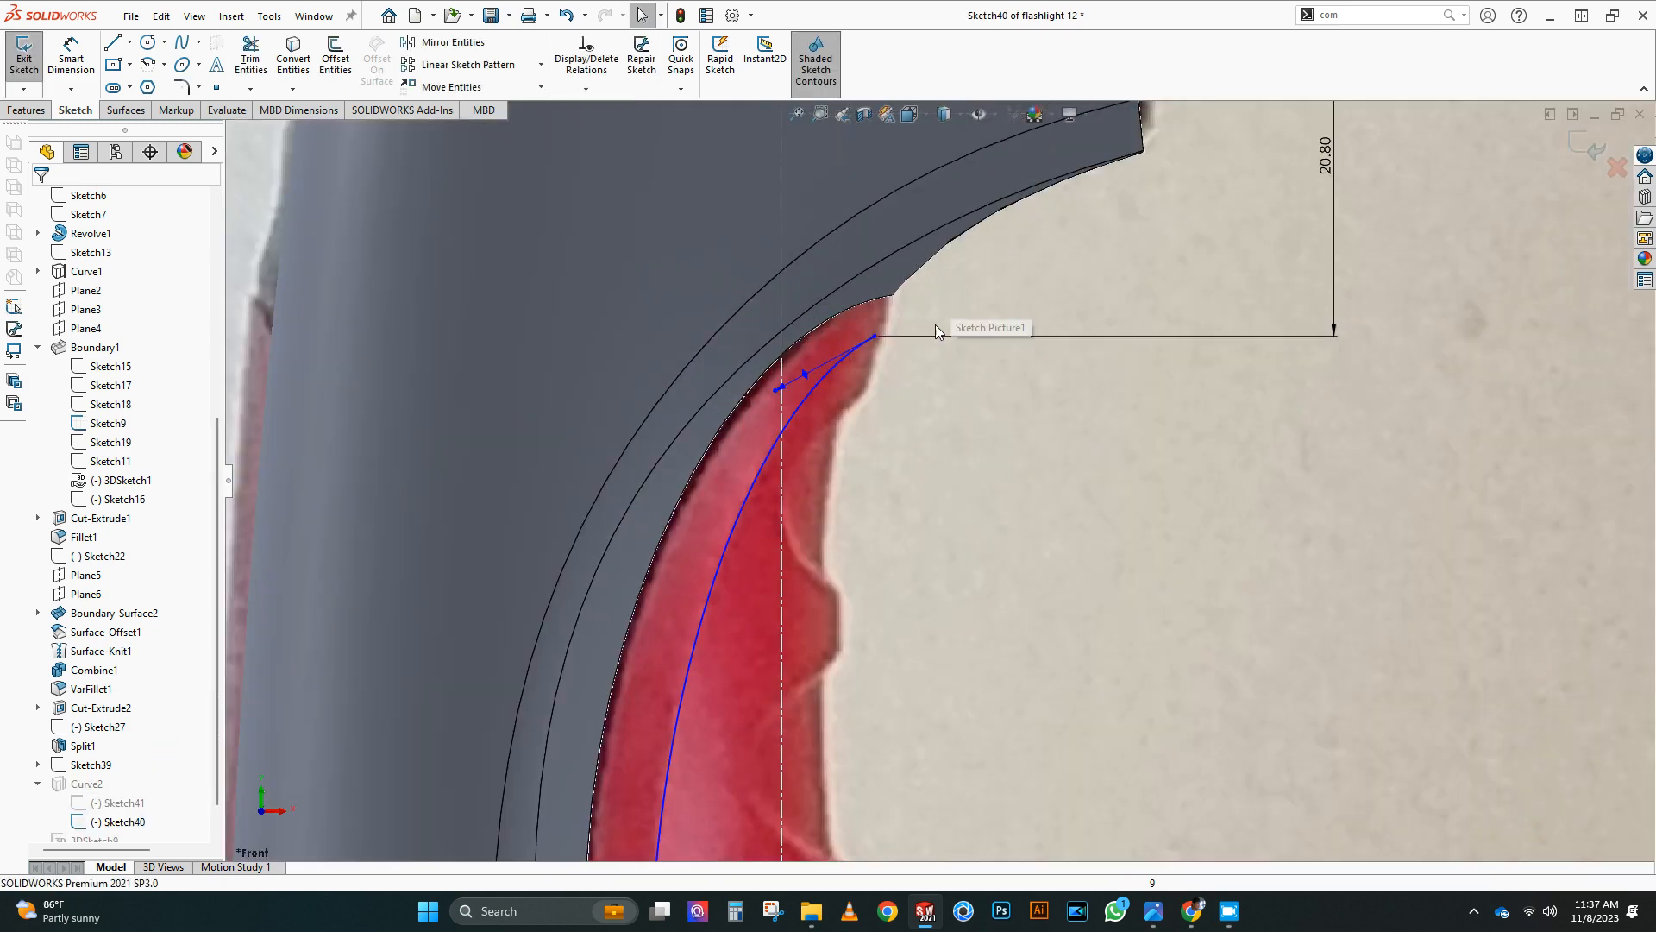
click(887, 338)
scroll(957, 518, up, 3)
scroll(939, 542, down, 4)
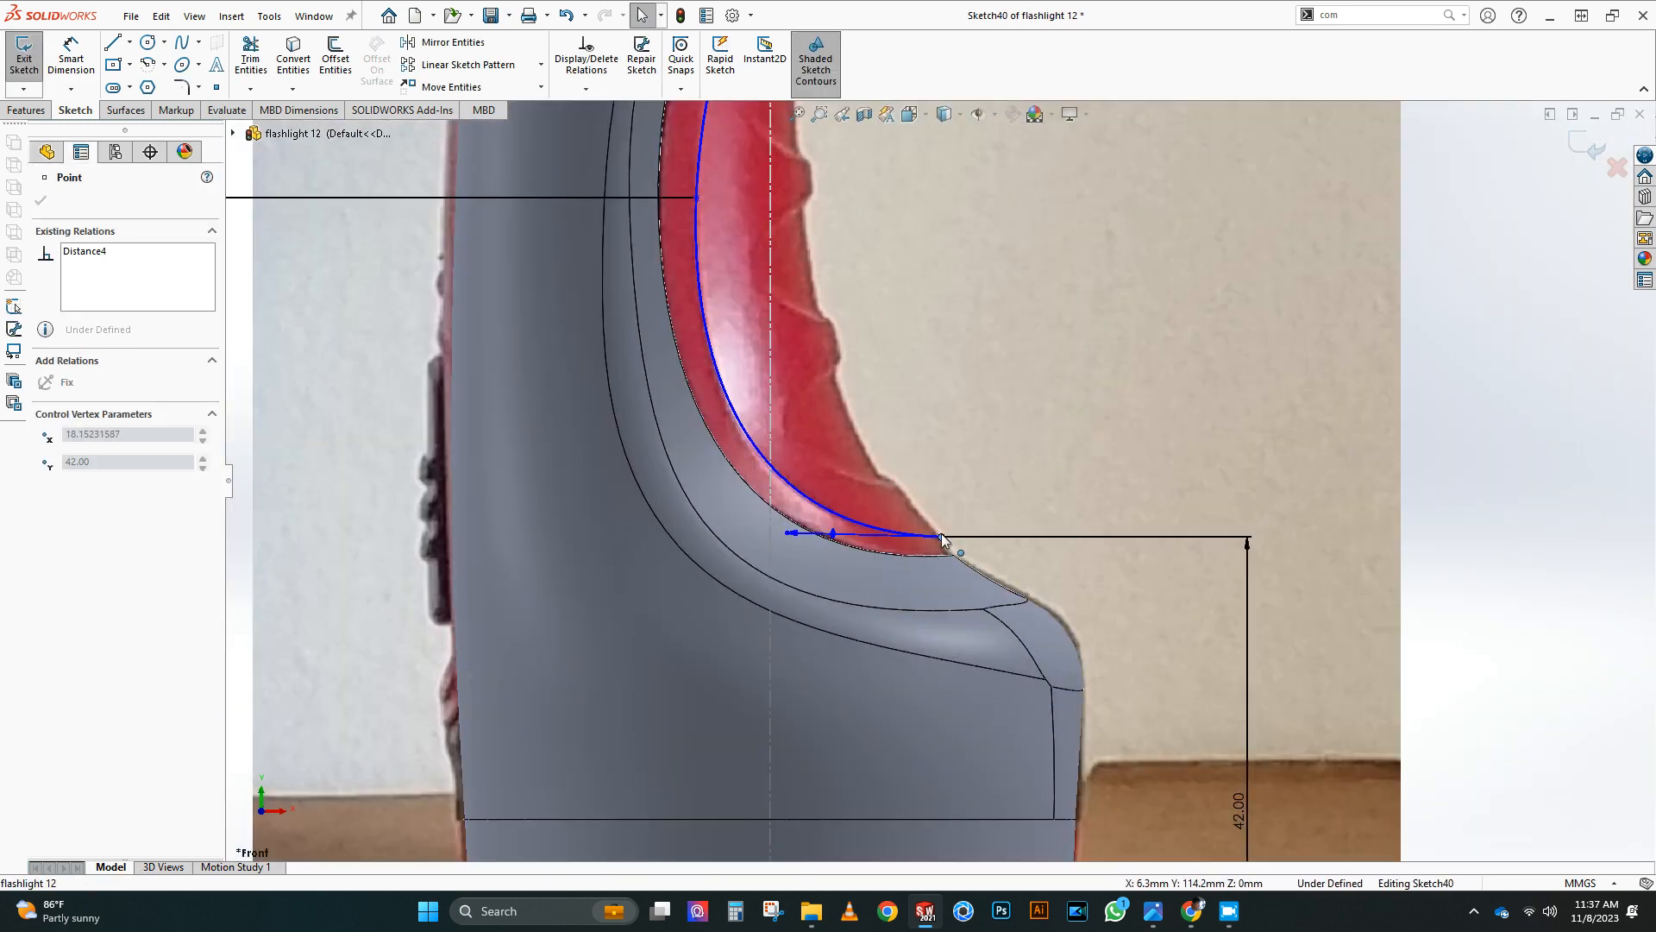
drag(787, 533, 778, 532)
scroll(921, 552, up, 5)
scroll(913, 385, down, 6)
drag(821, 392, 813, 391)
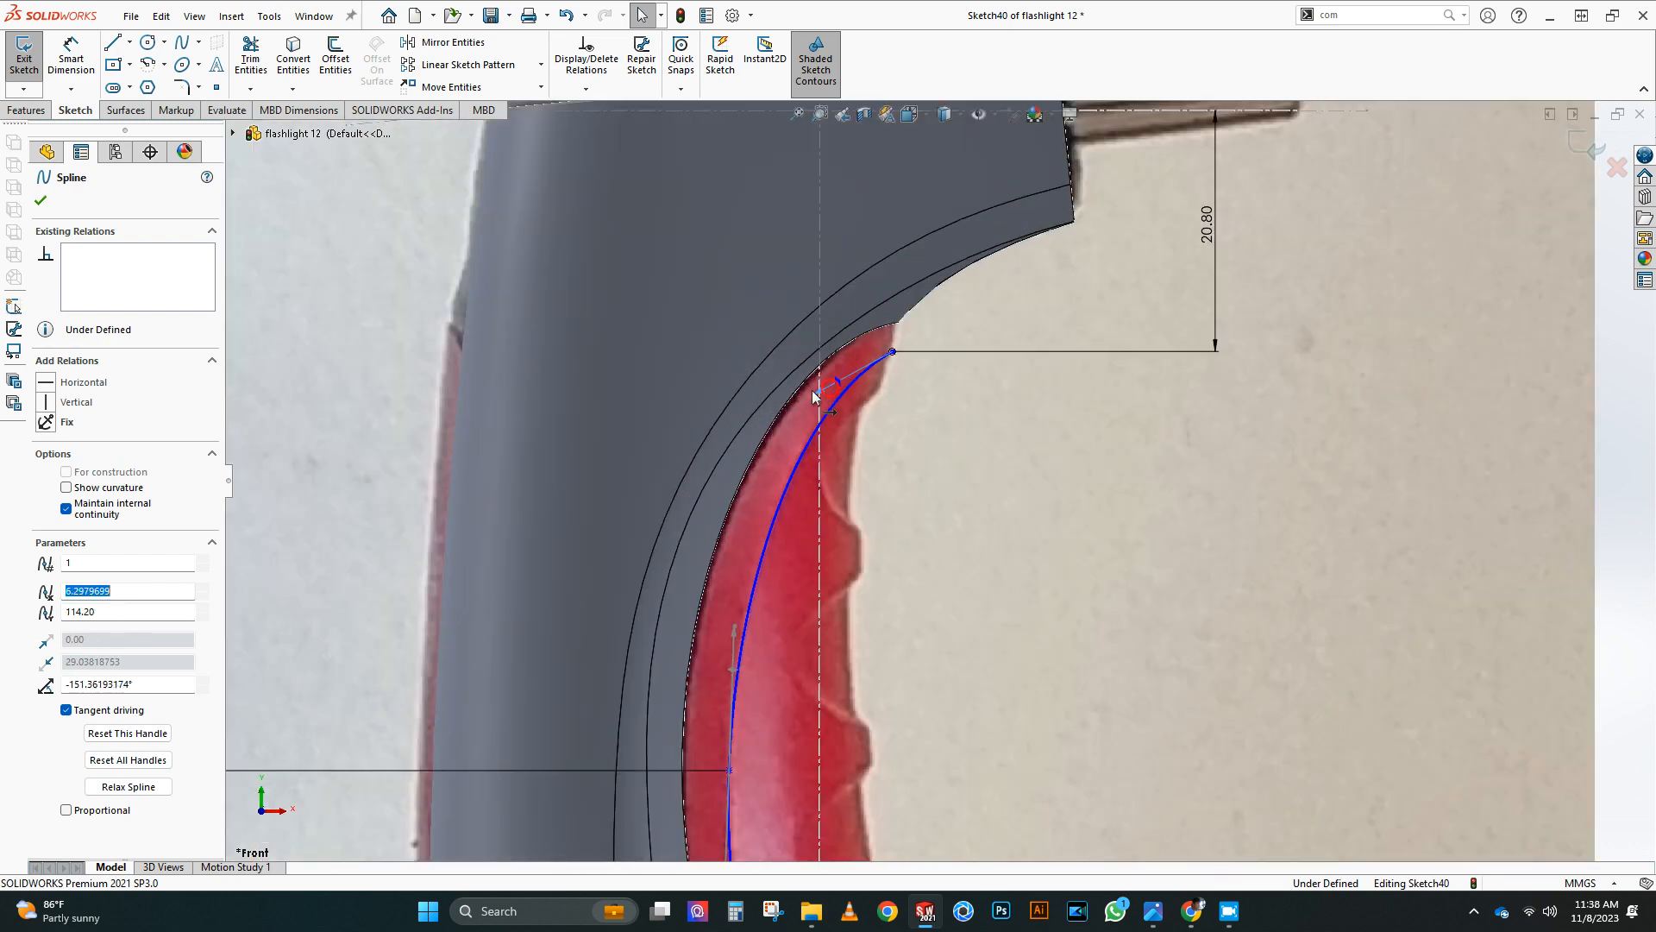
click(1579, 154)
Step: Sketch a short spline on the Front Plane between the upper ends of the two 3D grip curves and constrain its end to the curve
scroll(1012, 661, up, 4)
scroll(1012, 661, down, 3)
drag(215, 461, 215, 233)
click(95, 366)
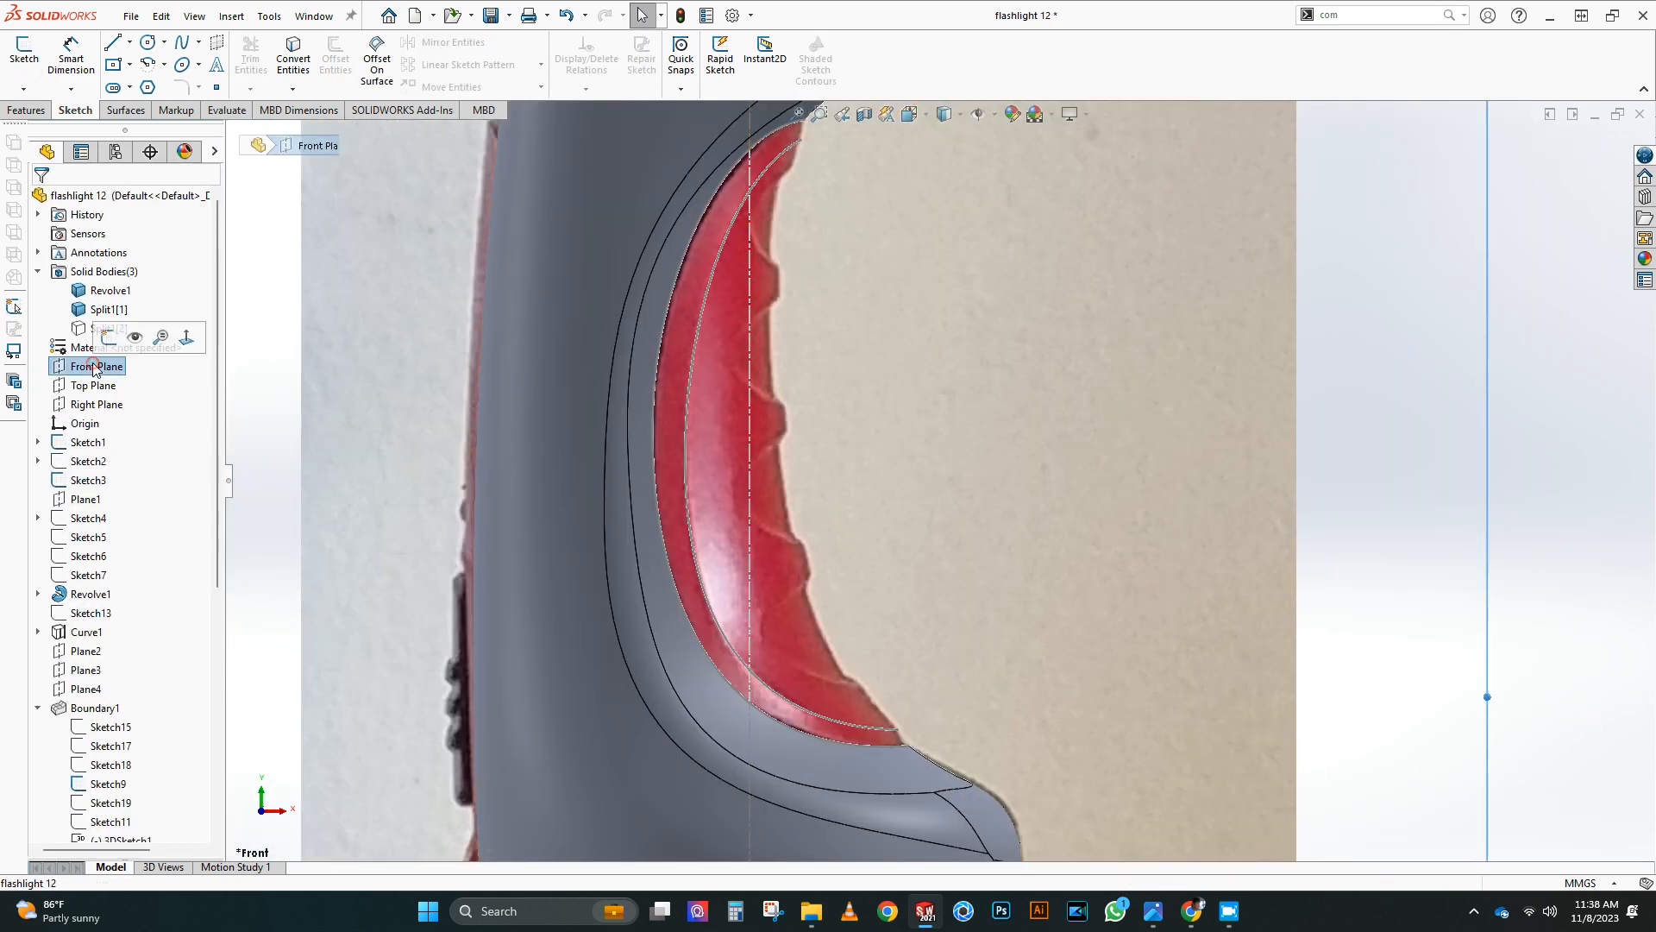
click(109, 336)
scroll(937, 296, down, 4)
right_drag(938, 296, 973, 250)
click(956, 233)
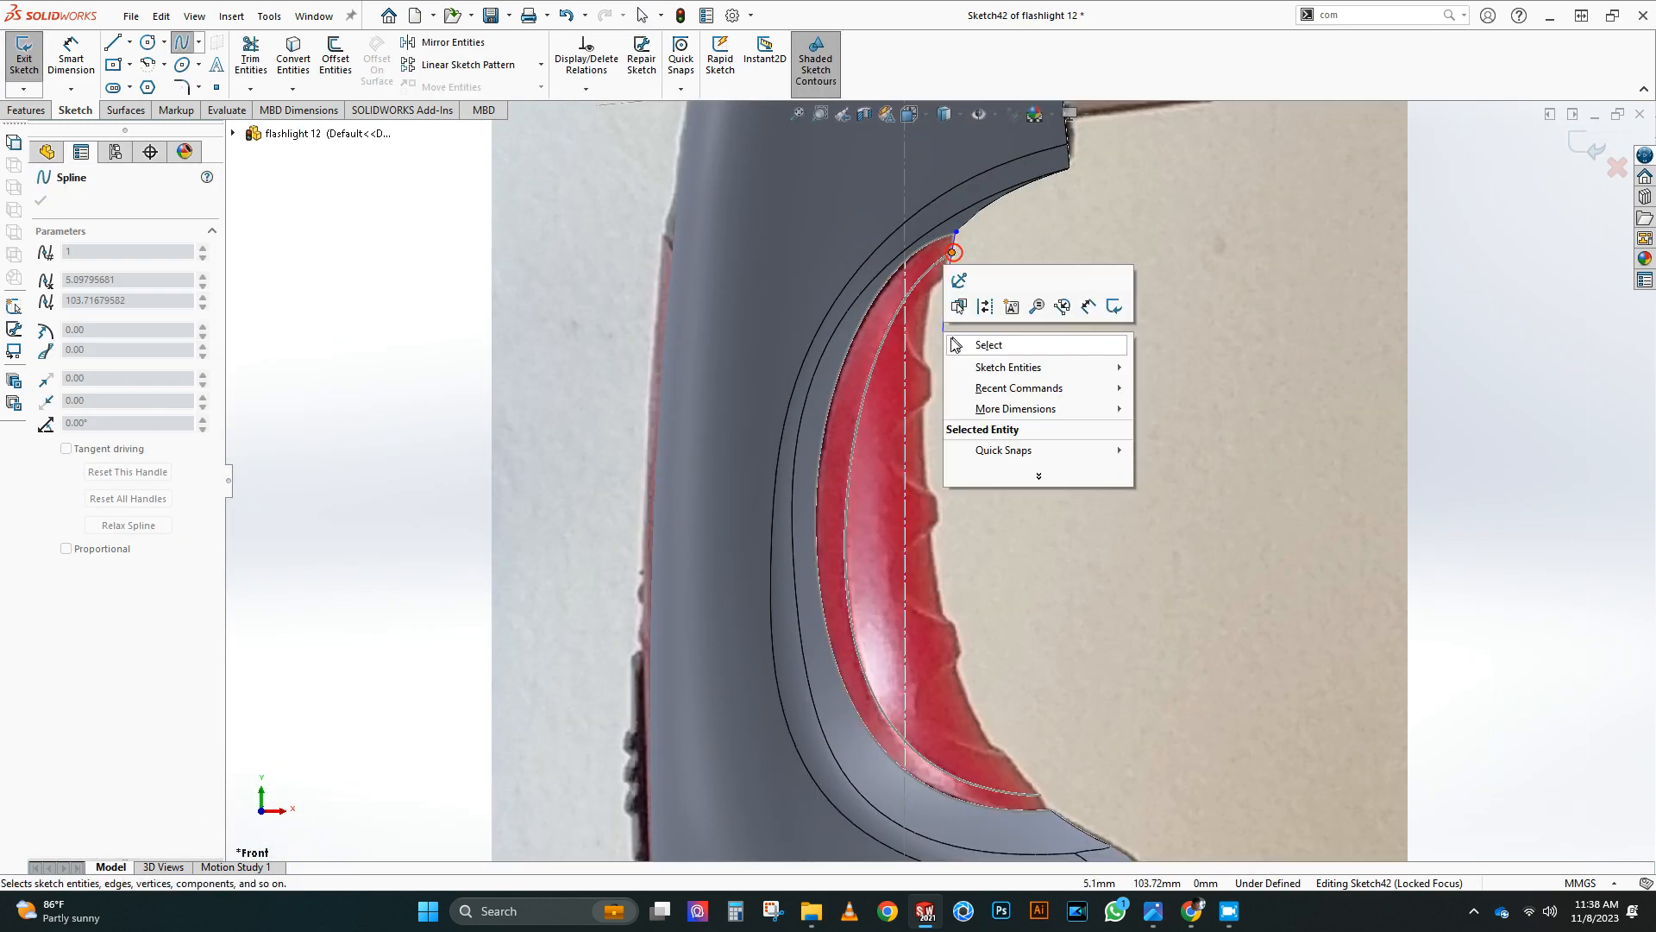
click(952, 252)
key(Escape)
scroll(1014, 217, down, 4)
click(895, 251)
ctrl+click(866, 257)
click(974, 284)
scroll(963, 308, up, 6)
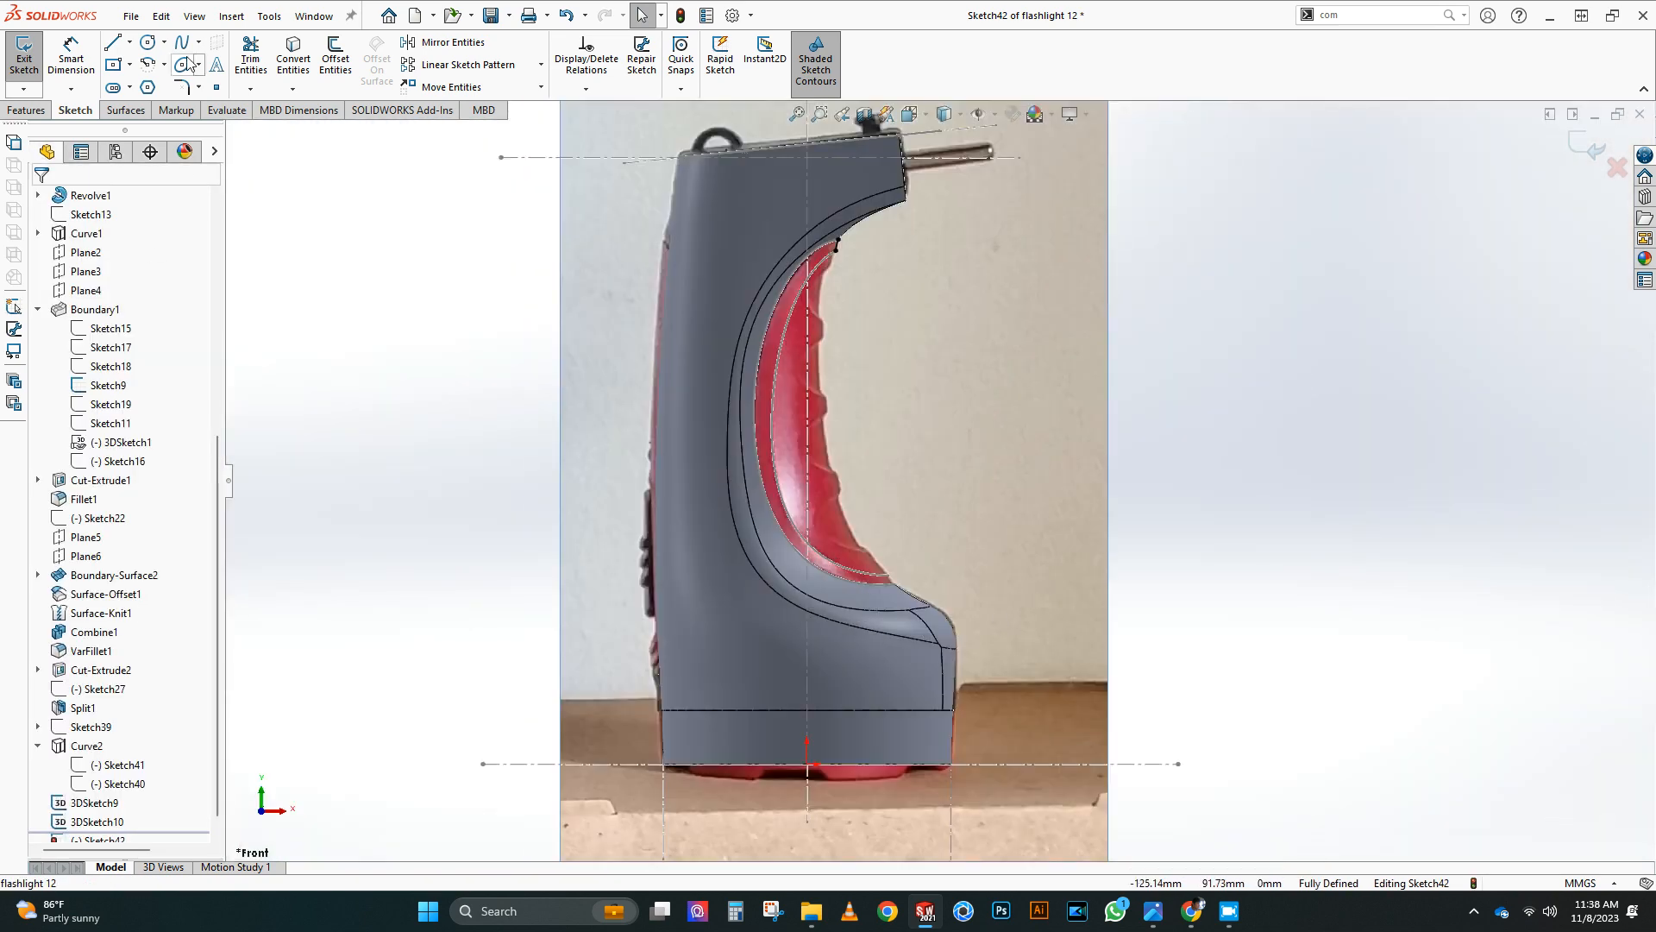
Step: Add a second short spline between the two 3D curves at the grip's lower end, constrain its end to the curve, and exit the sketch
scroll(888, 630, down, 5)
right_drag(888, 629, 916, 591)
click(842, 463)
click(865, 495)
key(Escape)
scroll(899, 506, down, 4)
click(829, 484)
ctrl+click(799, 486)
click(879, 526)
scroll(1035, 371, up, 8)
click(1584, 148)
Step: Start a sketch on Plane3 and draw a horizontal construction centerline across the handle
middle_drag(1276, 360, 232, 629)
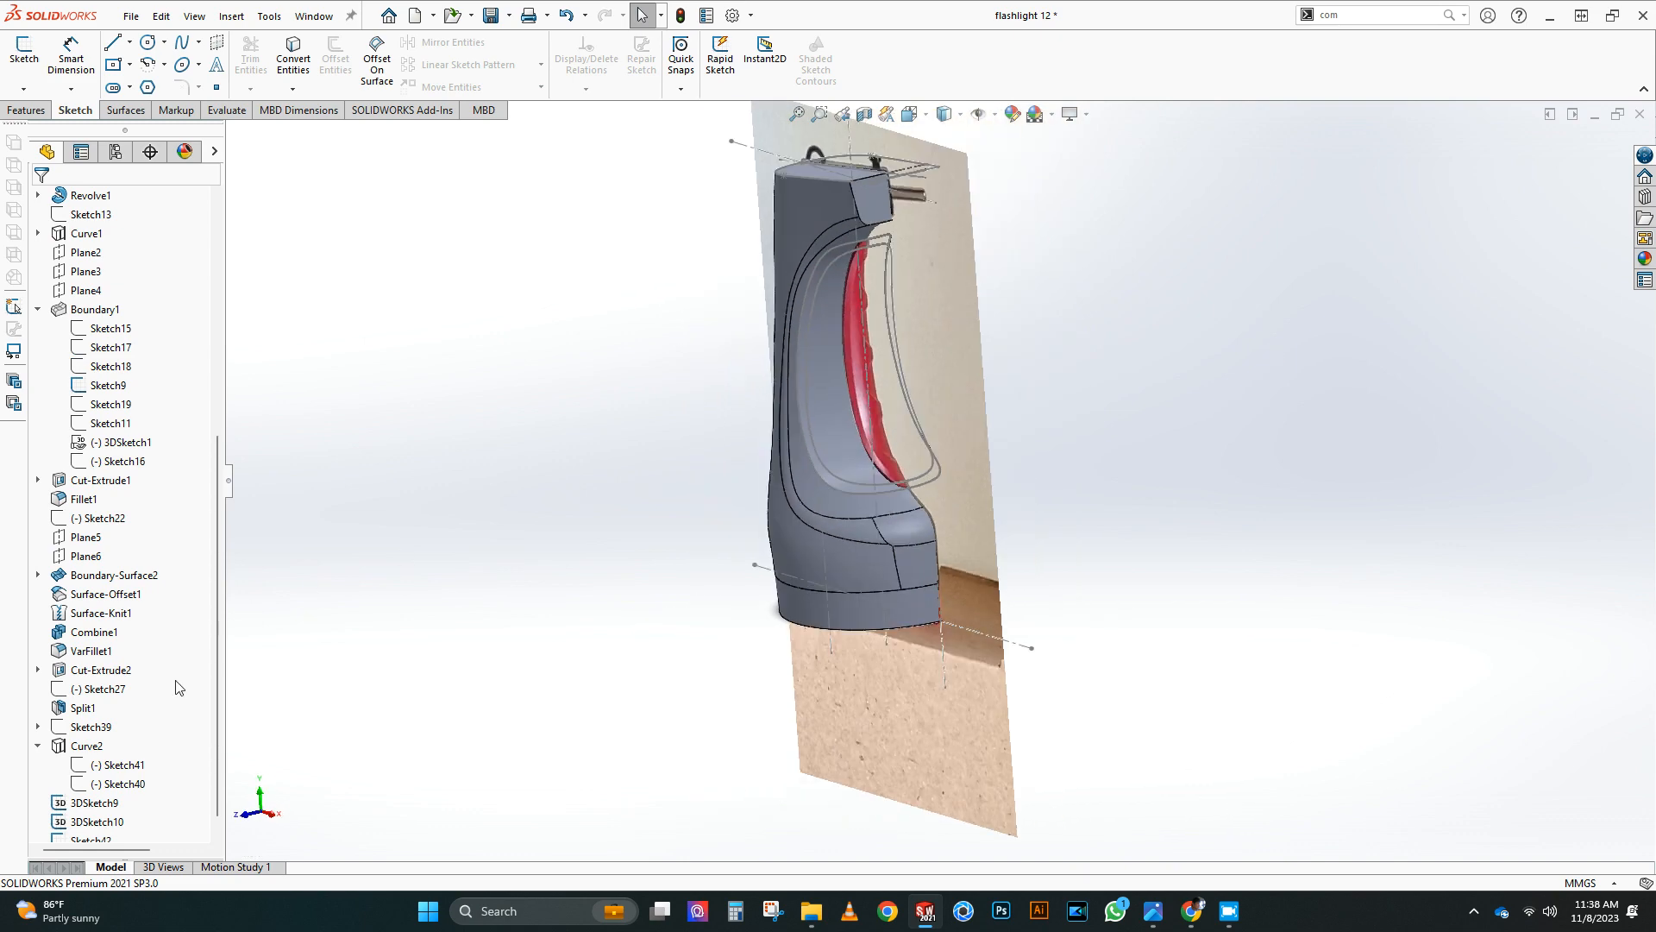
scroll(158, 653, up, 5)
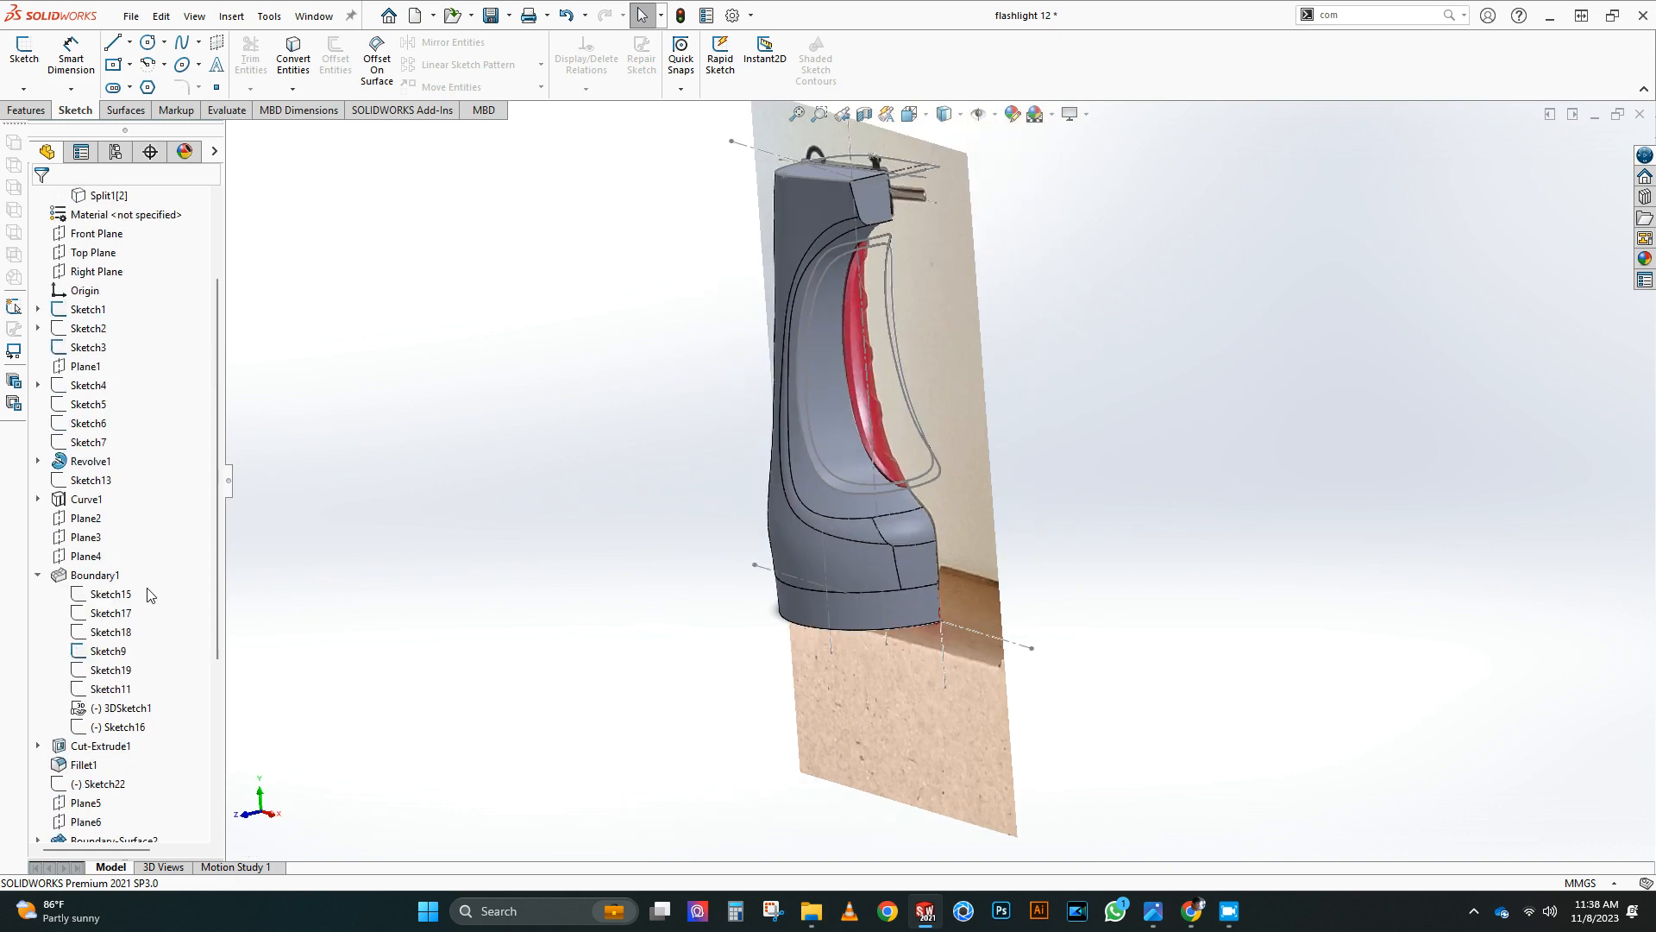
click(87, 542)
click(128, 489)
click(129, 43)
click(155, 86)
click(658, 480)
click(1248, 480)
key(Escape)
Step: Draw a short spline between the outer and inner 3D curves on one side of the grip and pierce both endpoints to them
middle_drag(1268, 443, 1320, 422)
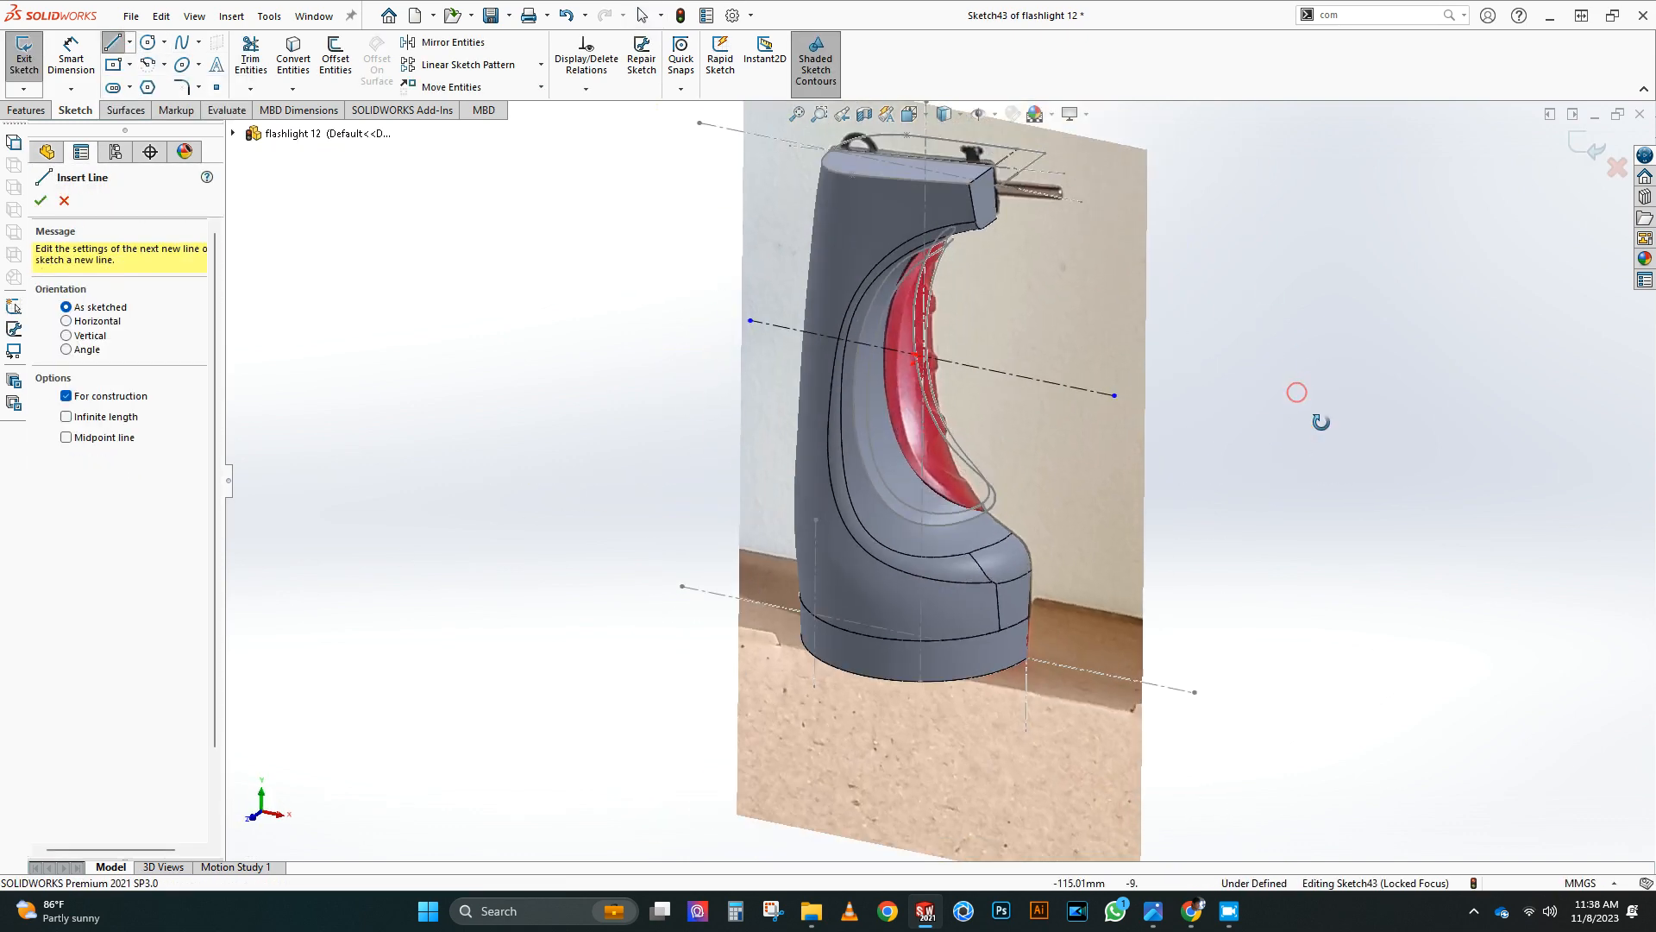
scroll(921, 350, down, 4)
click(182, 42)
click(786, 393)
click(819, 388)
key(Escape)
click(820, 389)
ctrl+click(814, 437)
click(47, 499)
click(786, 394)
ctrl+click(783, 441)
click(46, 499)
click(433, 458)
Step: Mirror the short side spline about the construction centerline with Copy on, and exit the sketch
middle_drag(759, 449, 677, 414)
click(442, 46)
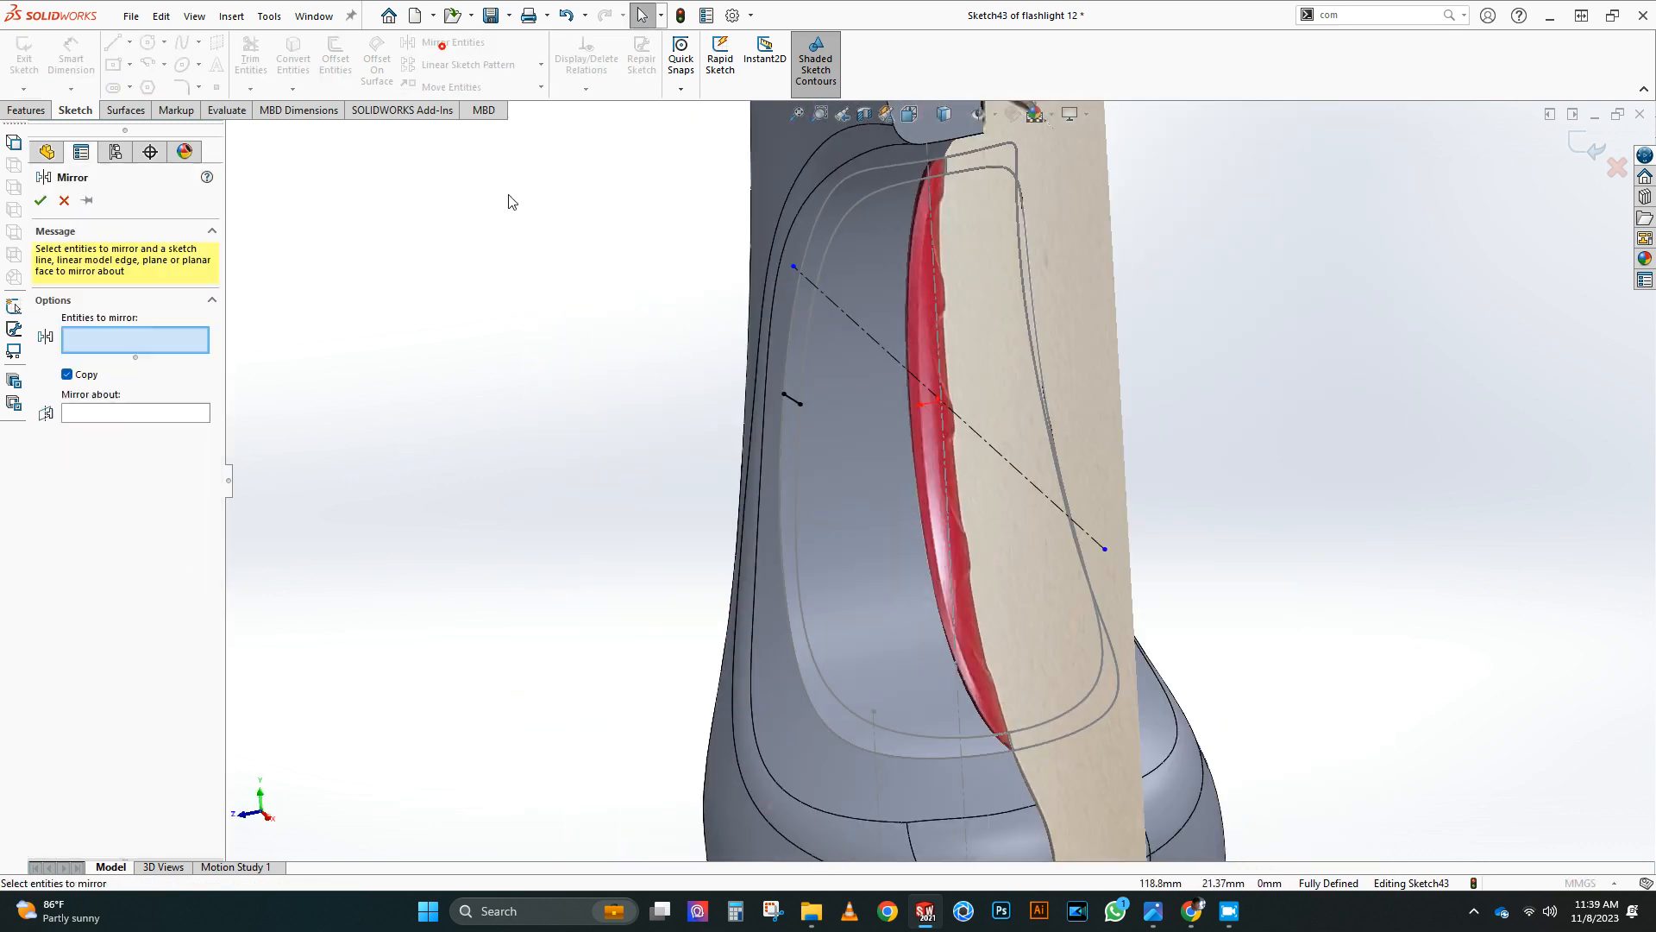
click(41, 201)
scroll(1038, 366, down, 4)
middle_drag(1039, 366, 862, 215)
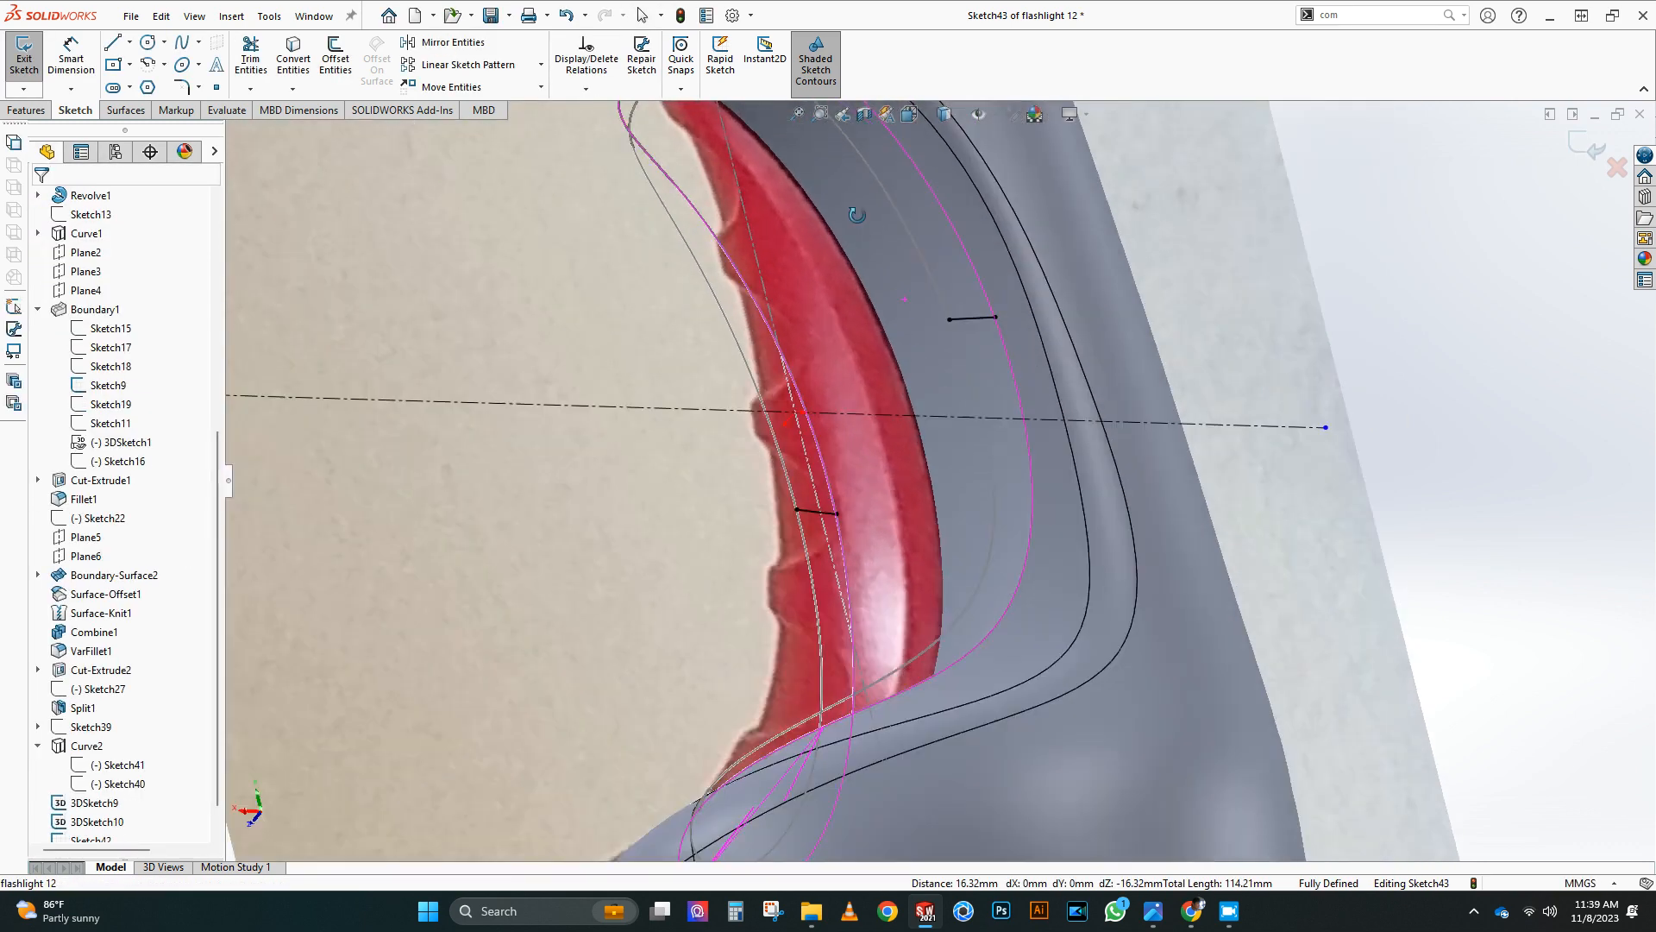
scroll(957, 349, up, 4)
click(1584, 143)
Step: Start a Boundary Boss/Base with the outer and inner 3D grip curves, 3DSketch10 and 3DSketch9, as Direction 1
scroll(1360, 348, up, 2)
middle_drag(1360, 348, 1219, 369)
click(40, 116)
click(177, 87)
click(953, 382)
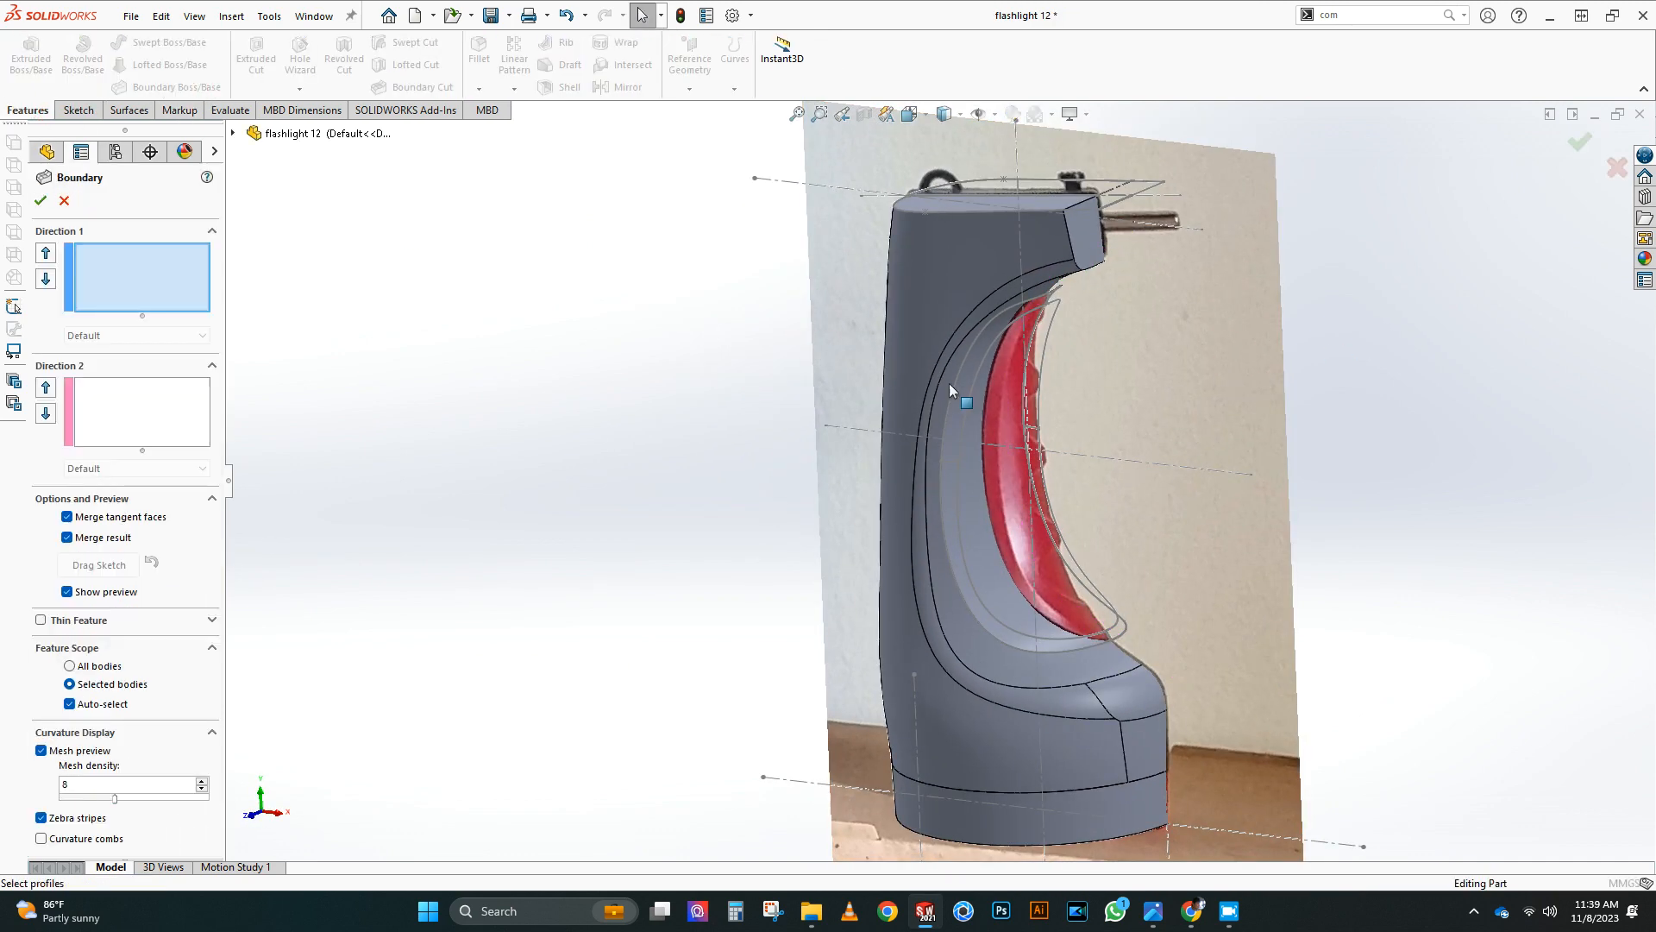
Step: Use the four short connecting splines as Direction 2 open loops, turn off Merge result, and finish the boundary body
click(135, 447)
scroll(1078, 304, down, 6)
click(995, 294)
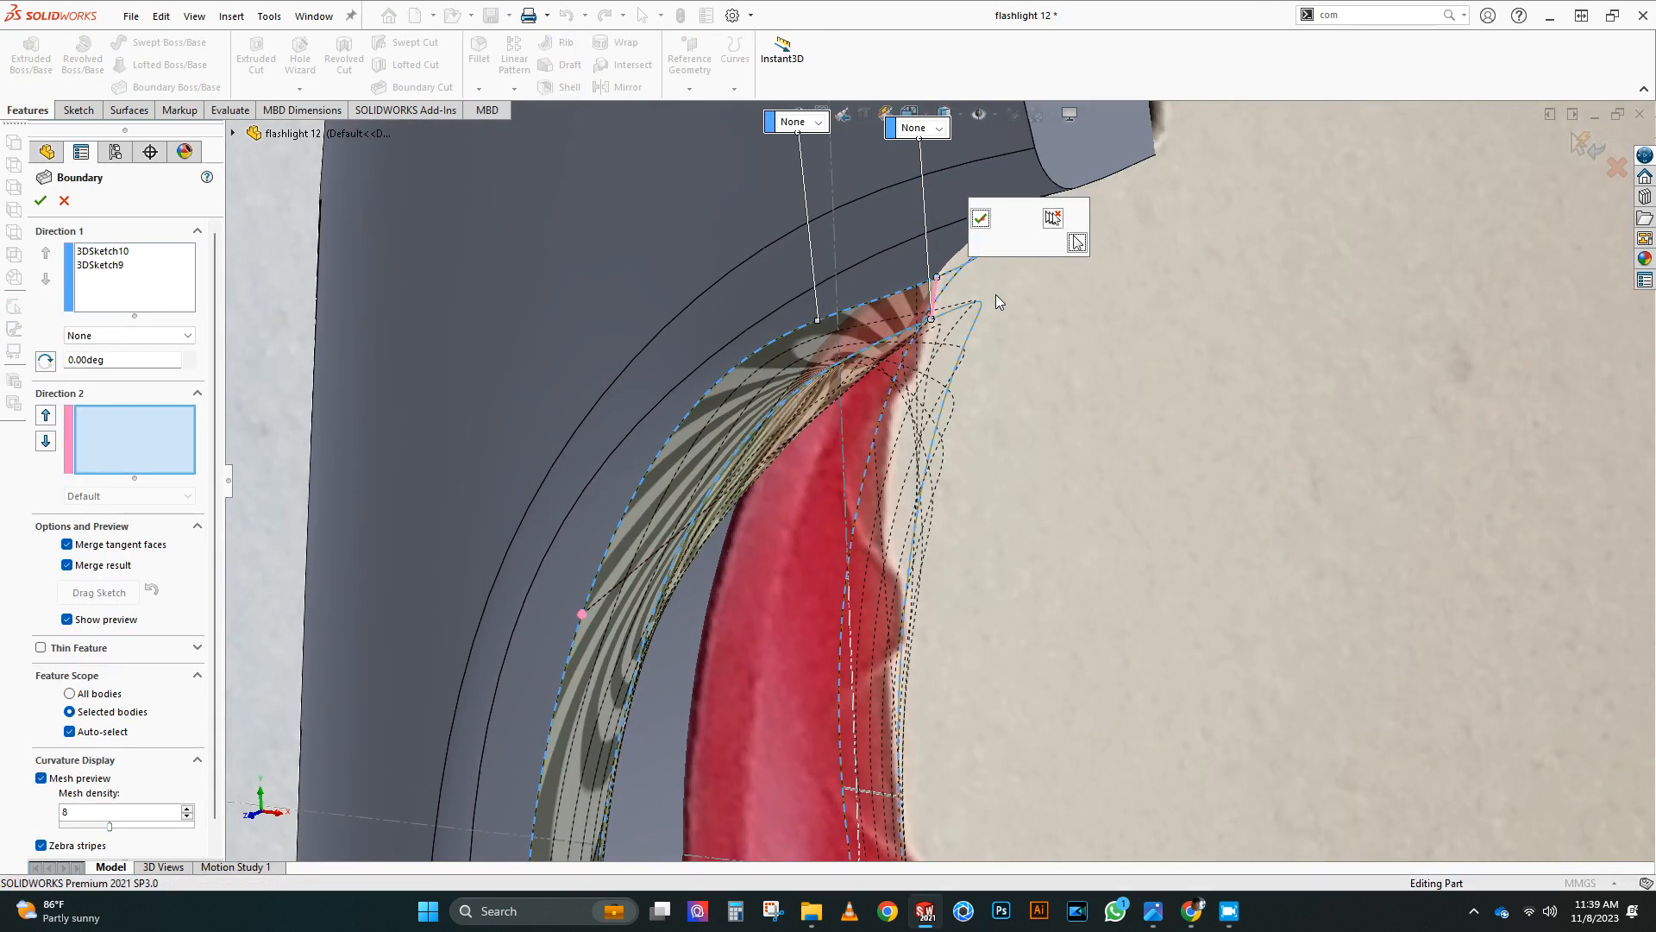
click(981, 219)
scroll(778, 670, up, 4)
scroll(778, 670, down, 3)
click(759, 601)
scroll(830, 525, up, 5)
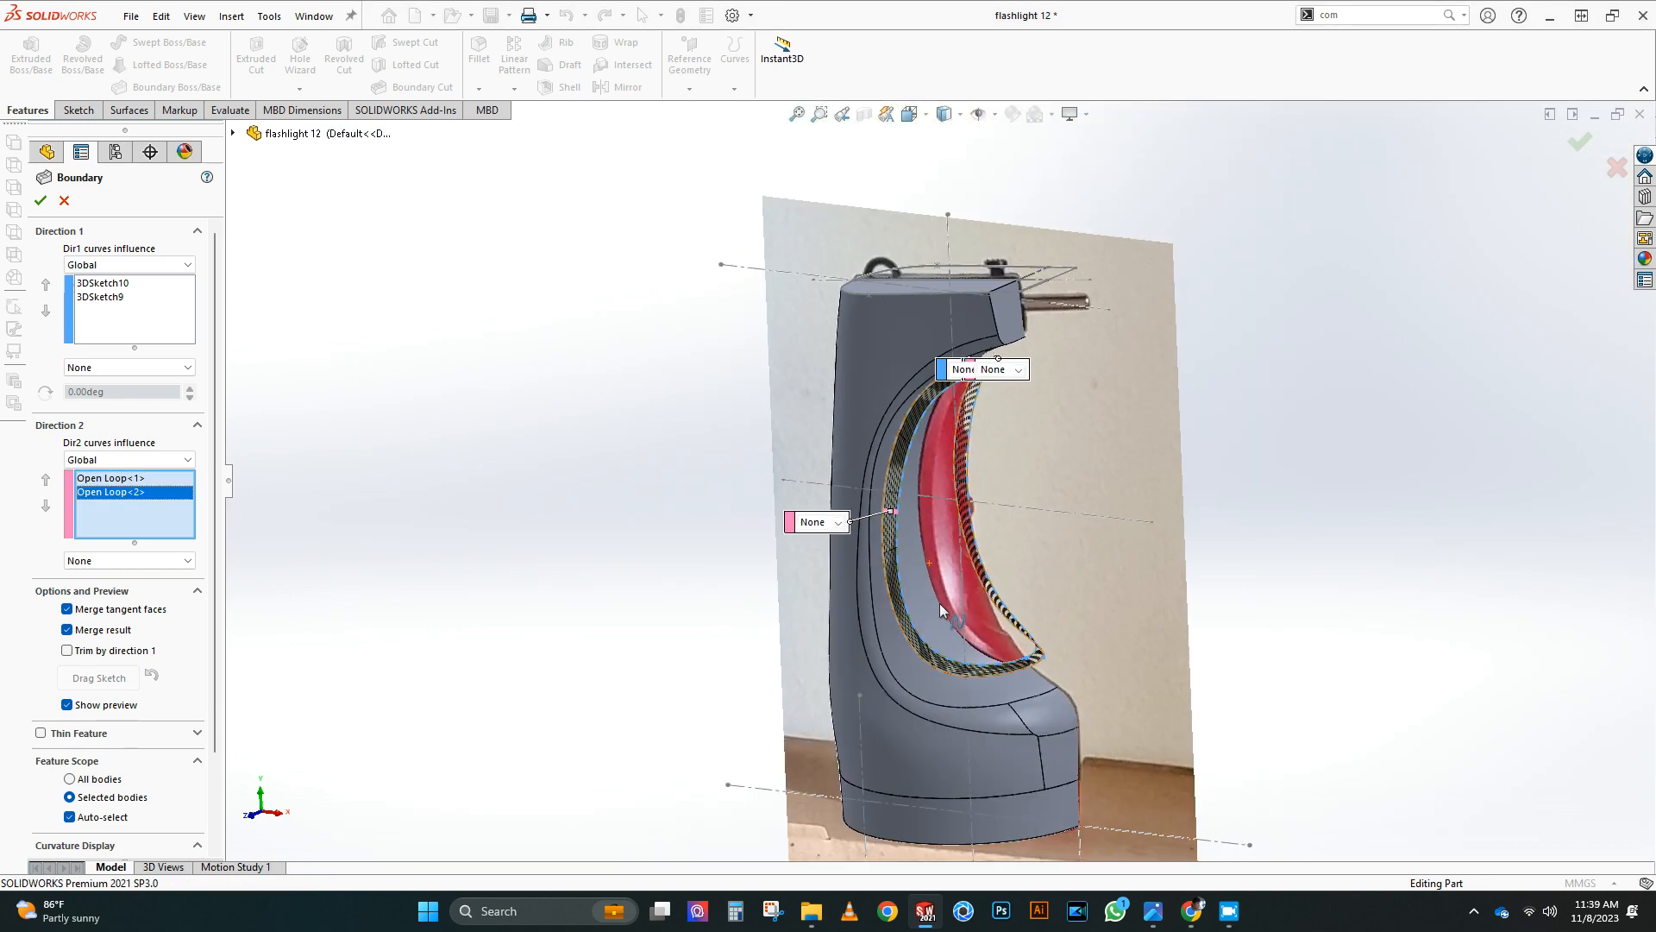
scroll(1110, 655, down, 4)
click(1052, 634)
scroll(1060, 643, up, 5)
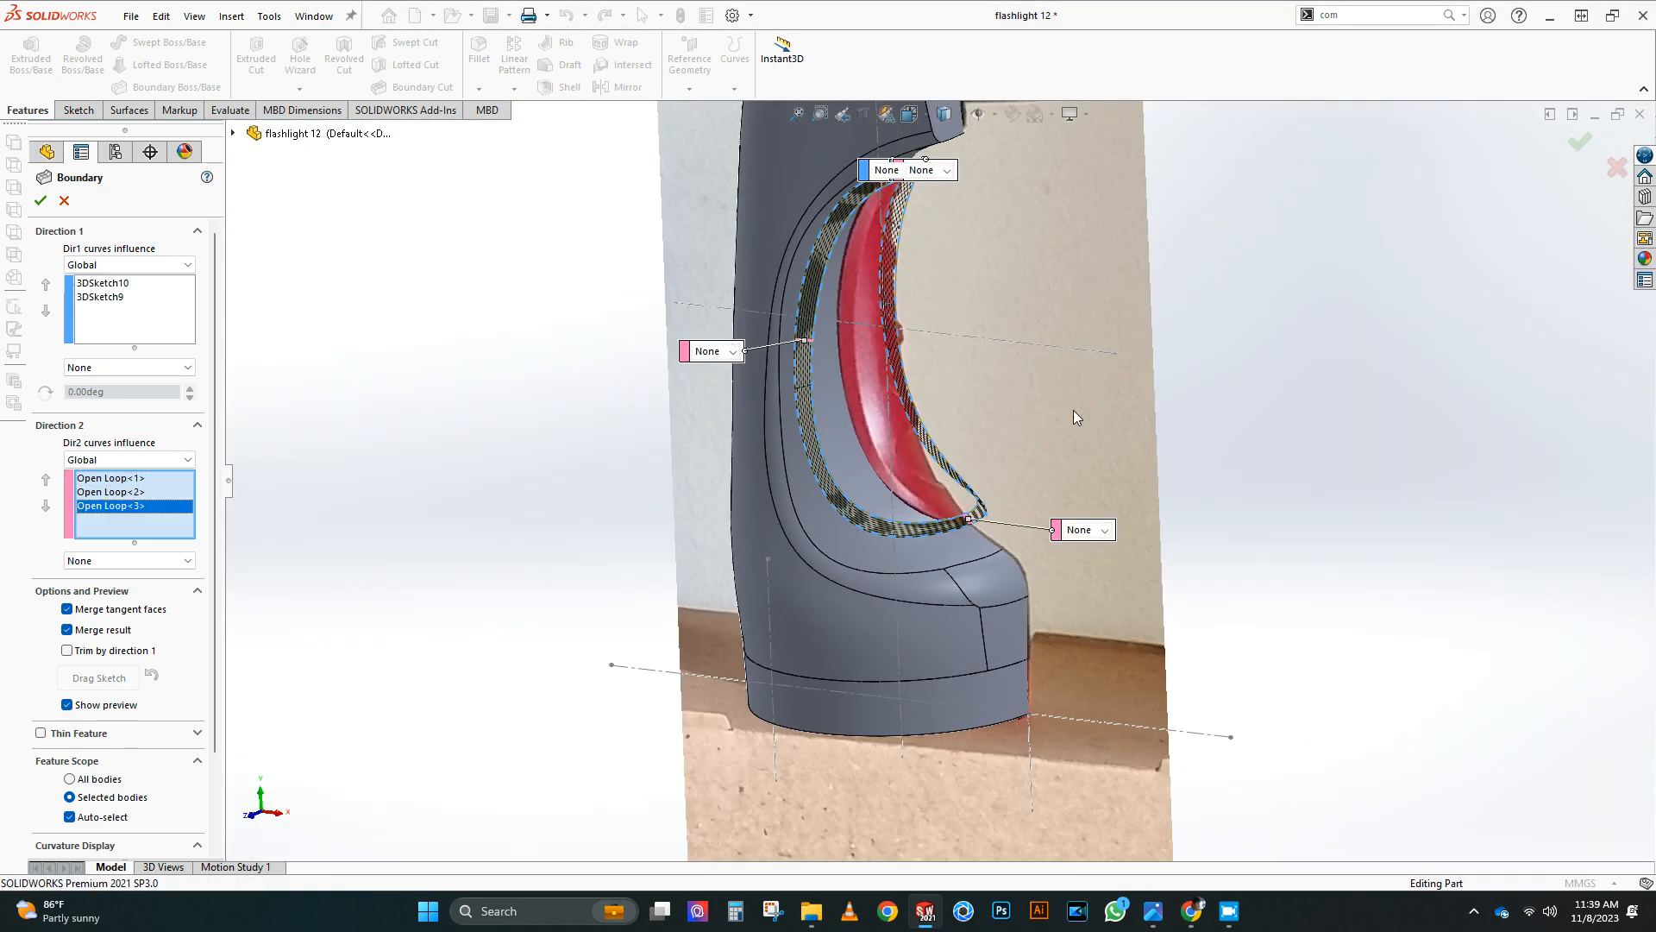
scroll(1005, 325, down, 5)
click(1001, 325)
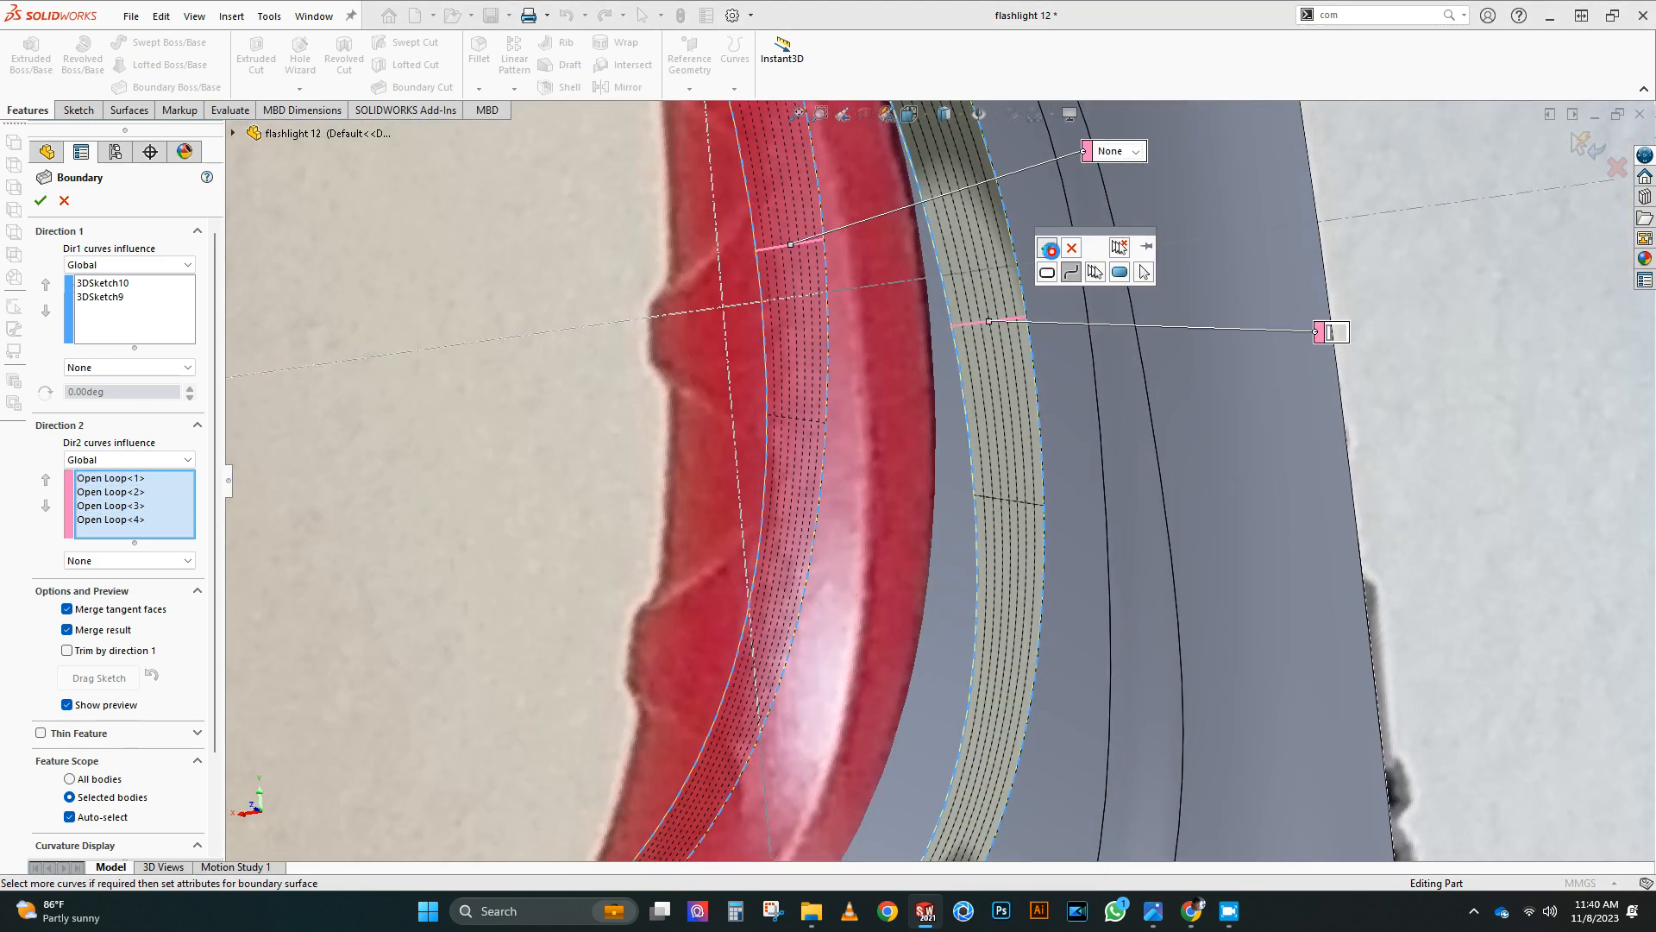
scroll(772, 402, up, 5)
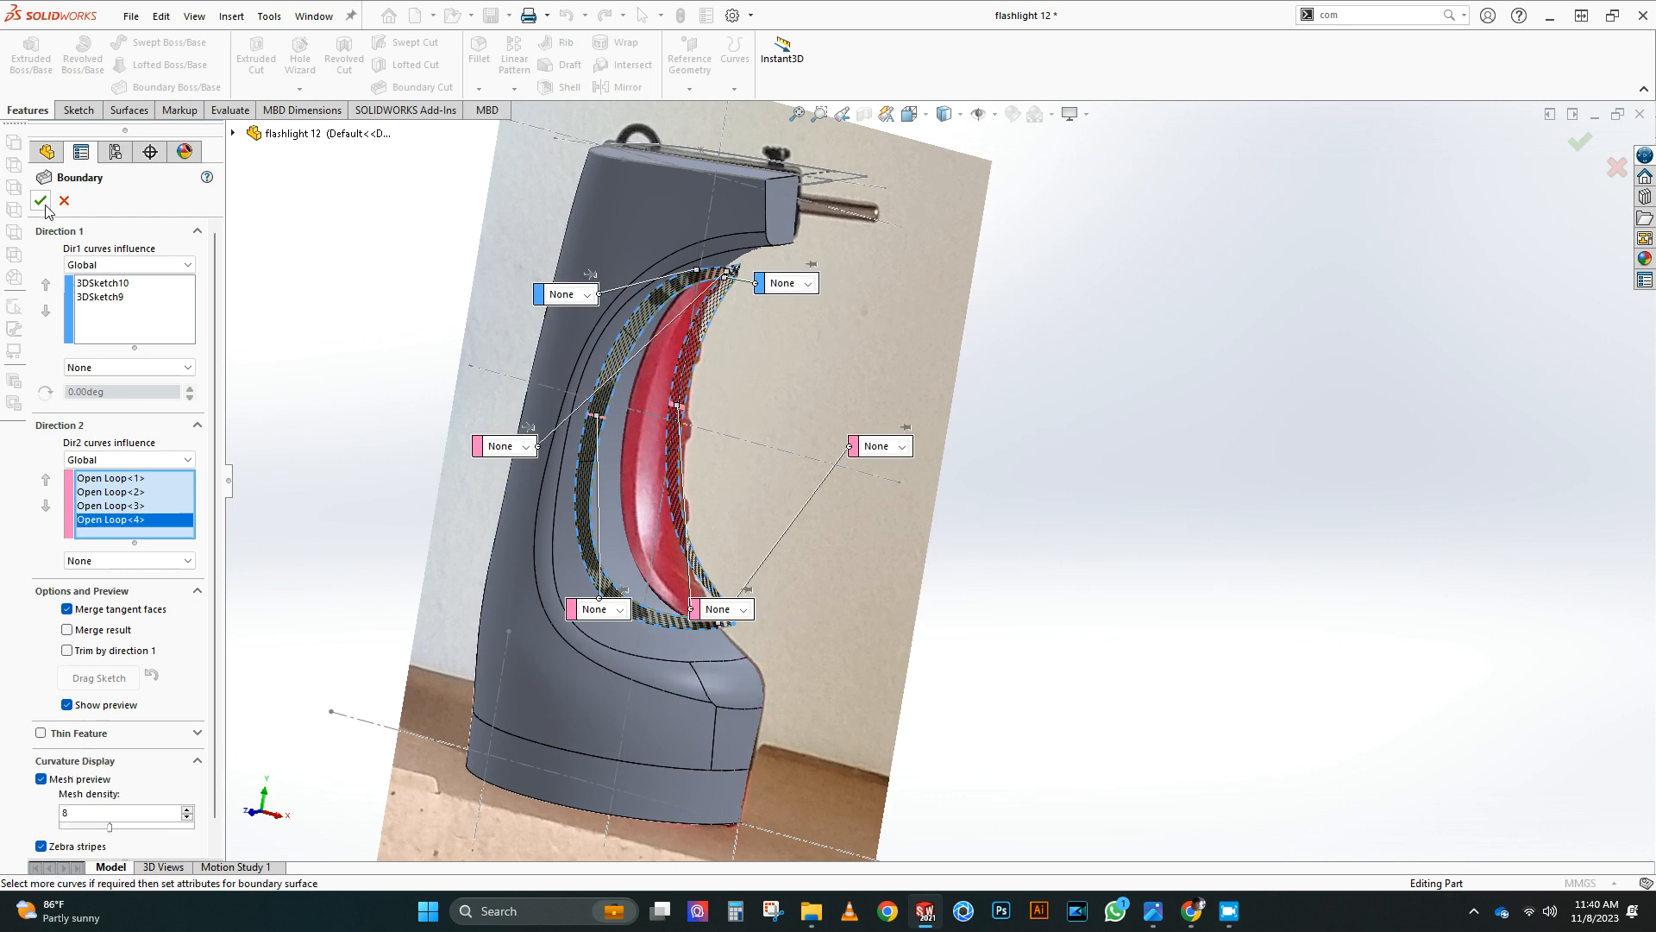
click(41, 201)
Step: Expand the new boundary feature and show its inner 3D curve, 3DSketch9
middle_drag(909, 483, 654, 459)
click(689, 473)
click(73, 110)
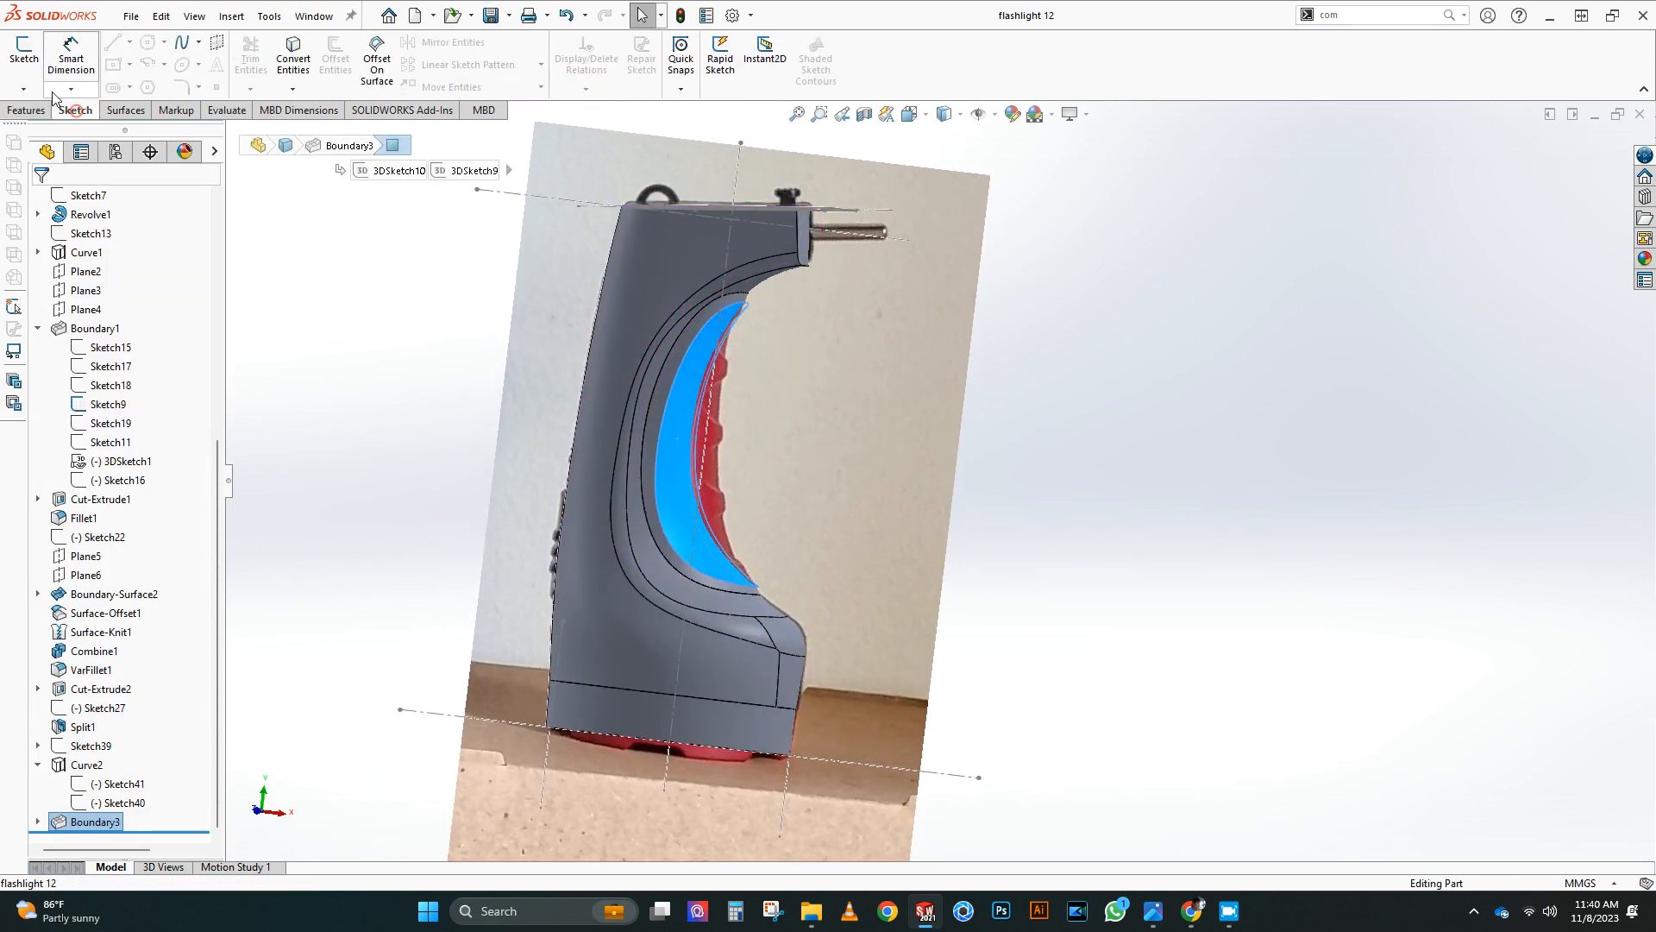
click(37, 822)
middle_drag(1016, 552, 863, 475)
scroll(862, 475, up, 1)
scroll(181, 441, up, 8)
Step: Sketch a two-point spline on the Front Plane between the inner curve's upper and lower ends and bend it along the grip's front profile
click(117, 332)
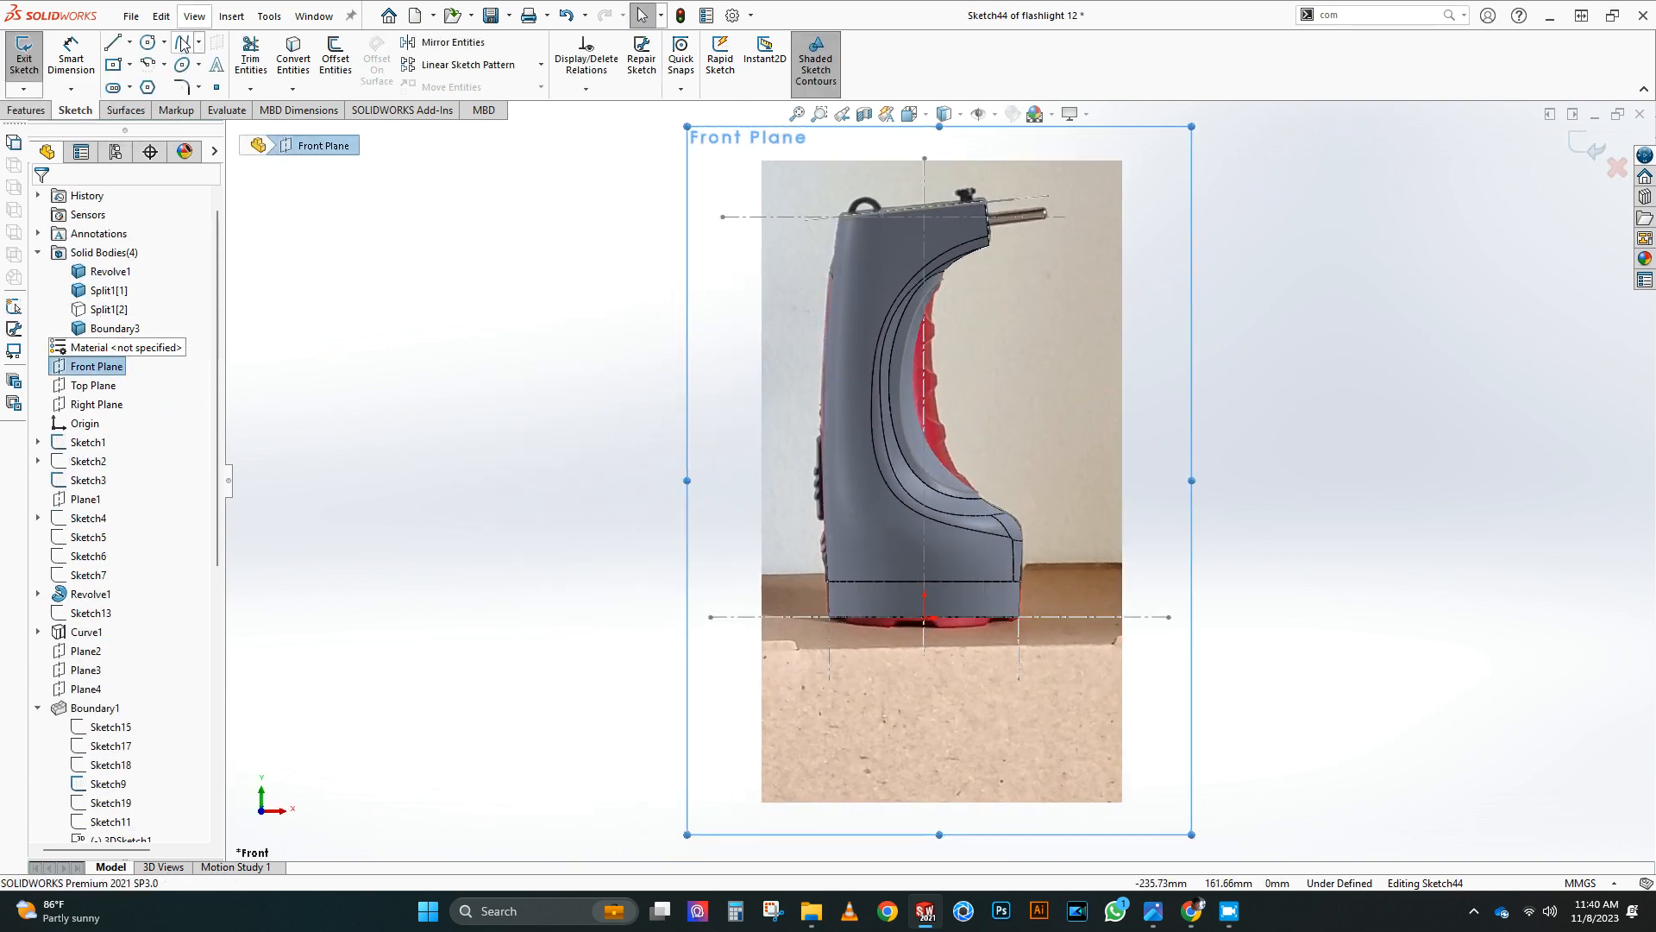
click(182, 42)
scroll(956, 292, down, 4)
click(928, 259)
click(1002, 709)
key(Escape)
drag(956, 423, 903, 441)
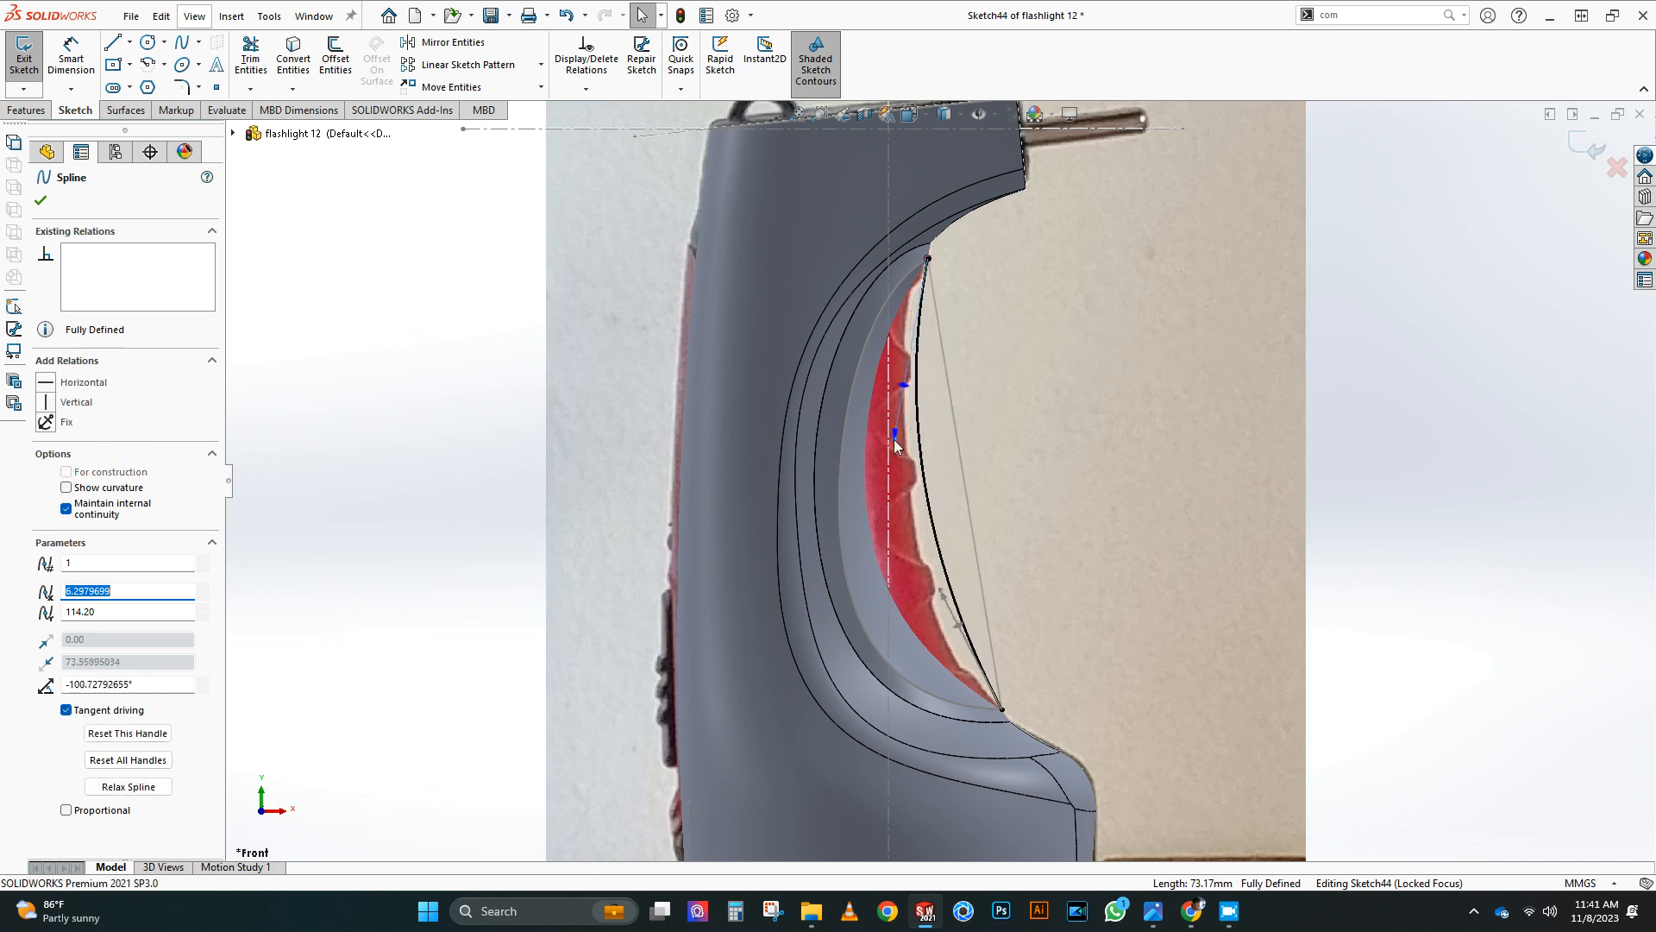
double_click(1233, 407)
scroll(992, 517, up, 2)
Step: Start another sketch on Plane3 and draw a horizontal construction centerline through the handle's middle
middle_drag(992, 517, 916, 565)
scroll(916, 564, up, 1)
click(93, 672)
click(114, 637)
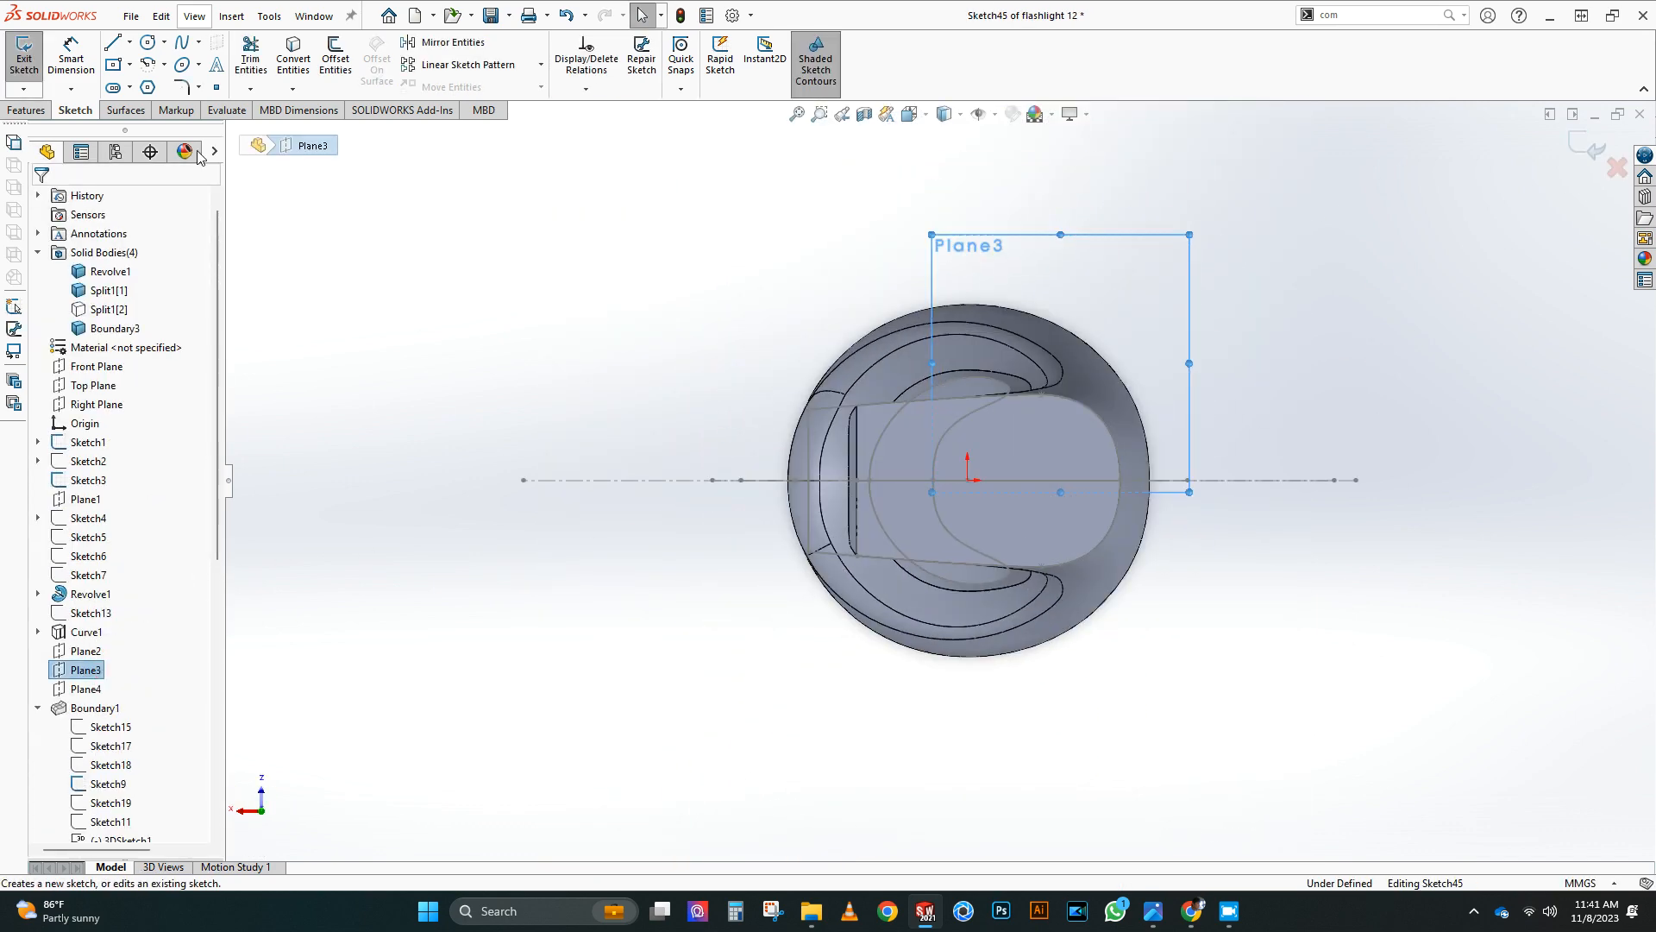
click(130, 42)
click(149, 83)
click(1224, 480)
double_click(719, 478)
scroll(802, 440, up, 2)
mouse_move(672, 422)
middle_down()
mouse_move(1229, 425)
mouse_move(1160, 518)
middle_up()
Step: Draw a two-point spline from the centerline near the front profile curve to the side edge of the grip
scroll(940, 379, down, 3)
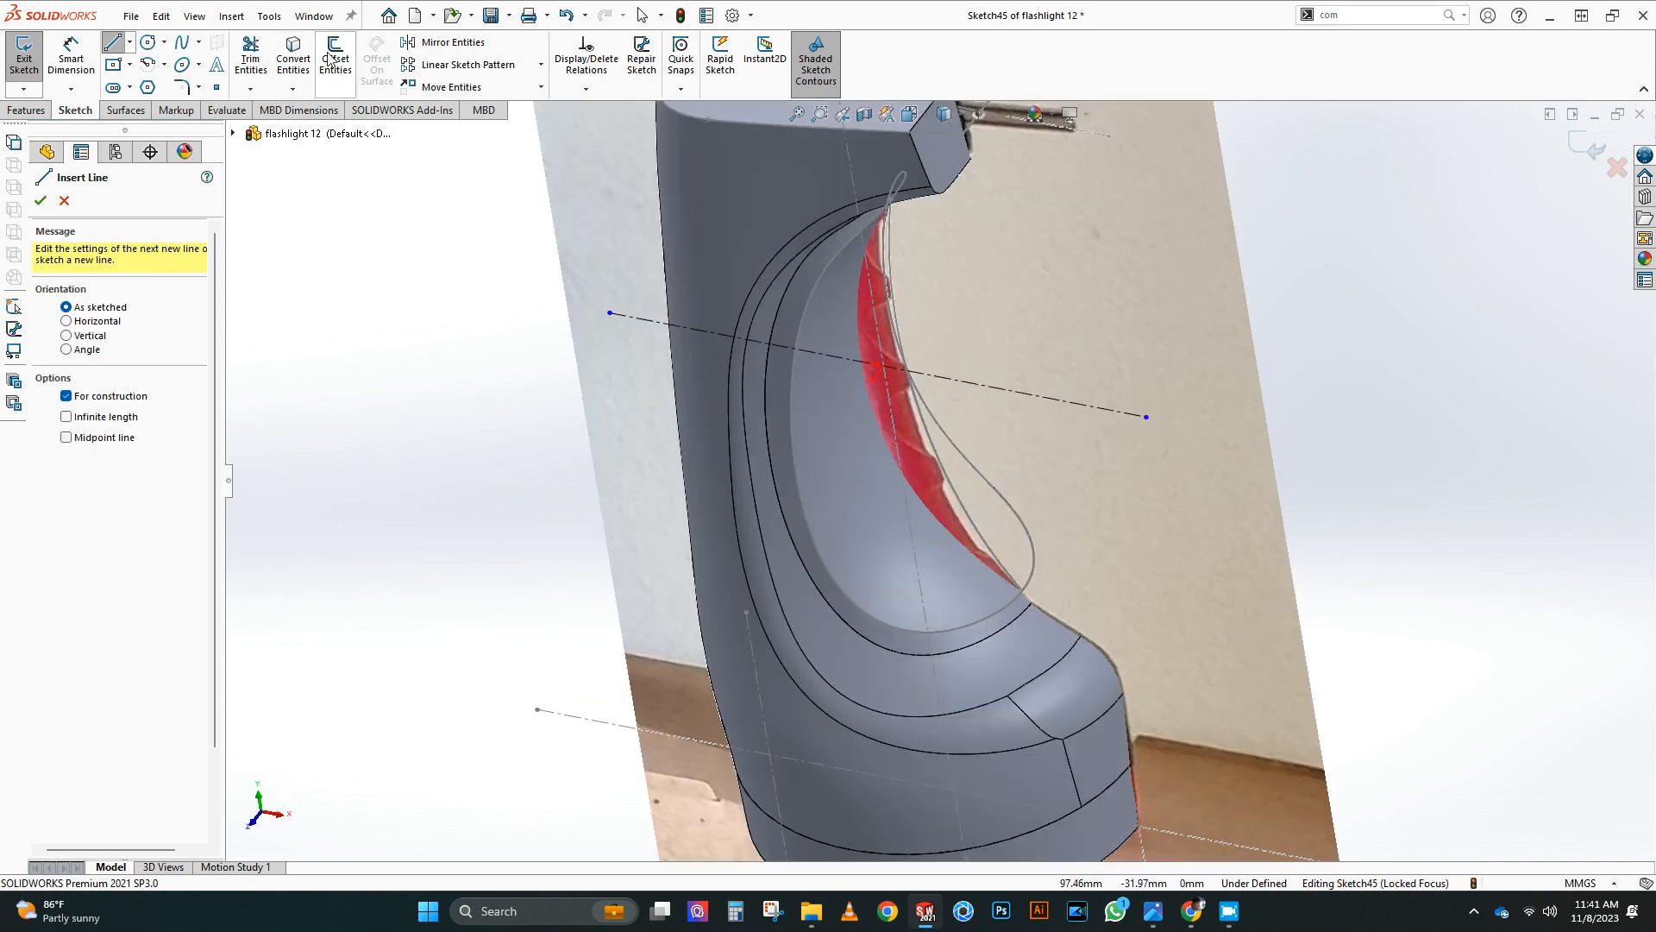
click(185, 42)
click(912, 372)
double_click(792, 426)
right_click(812, 426)
click(847, 444)
scroll(915, 371, down, 4)
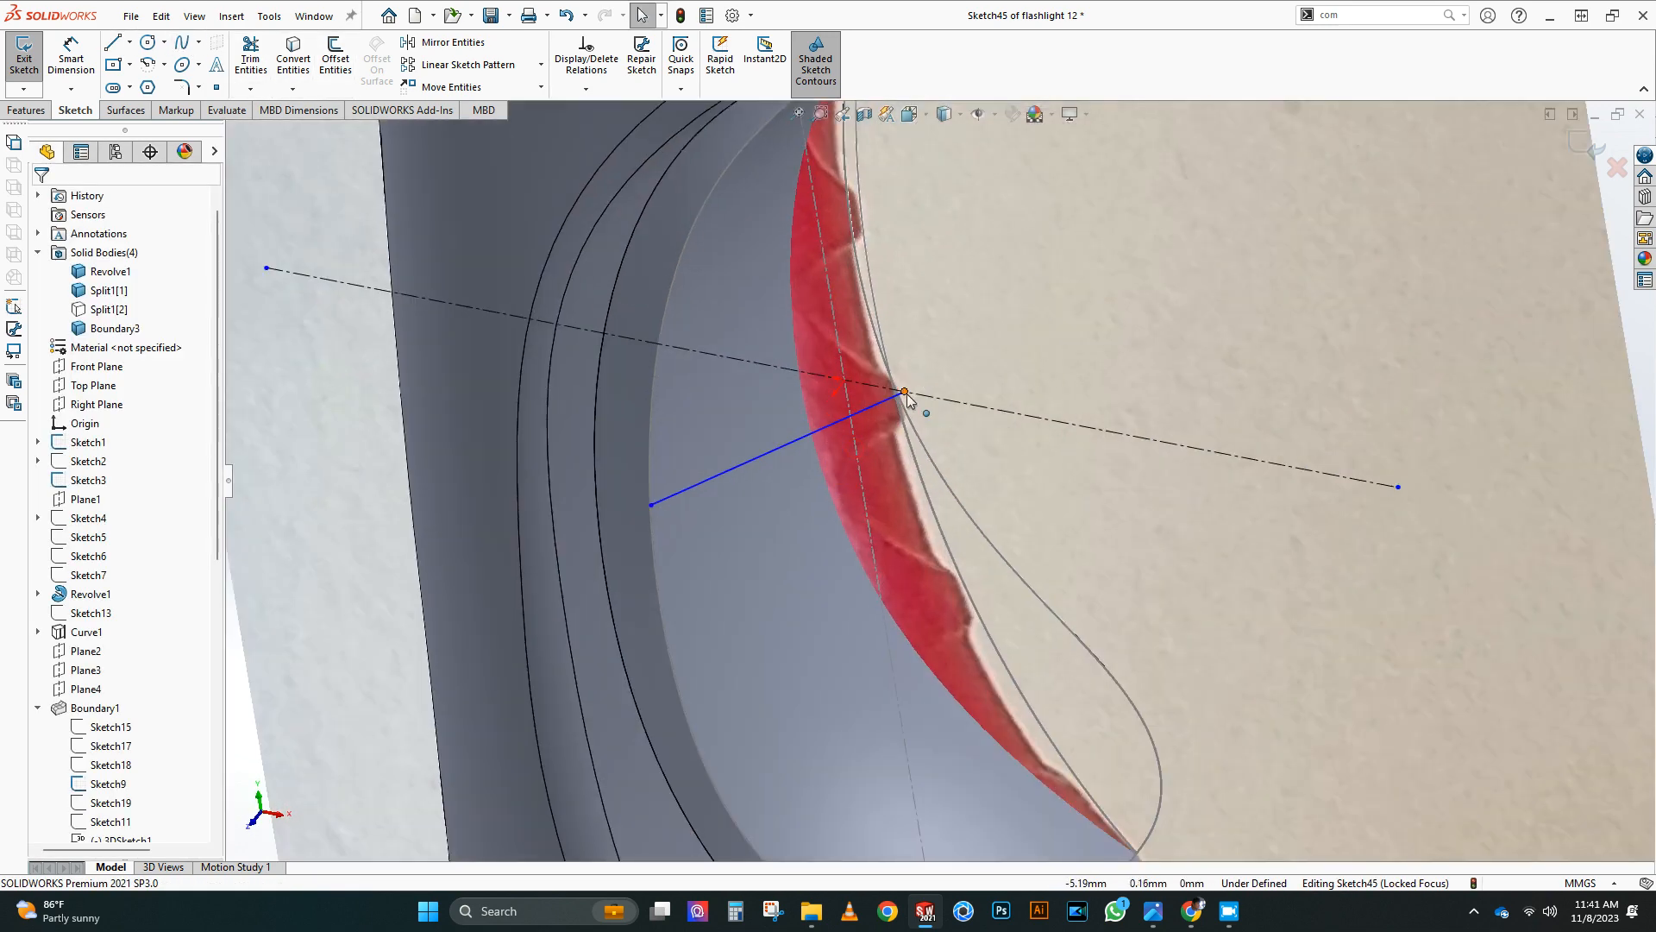
Step: Try to pierce the spline's centerline endpoint to the inner 3D boundary curve
click(902, 394)
ctrl+click(916, 433)
click(48, 500)
middle_drag(905, 427, 1144, 339)
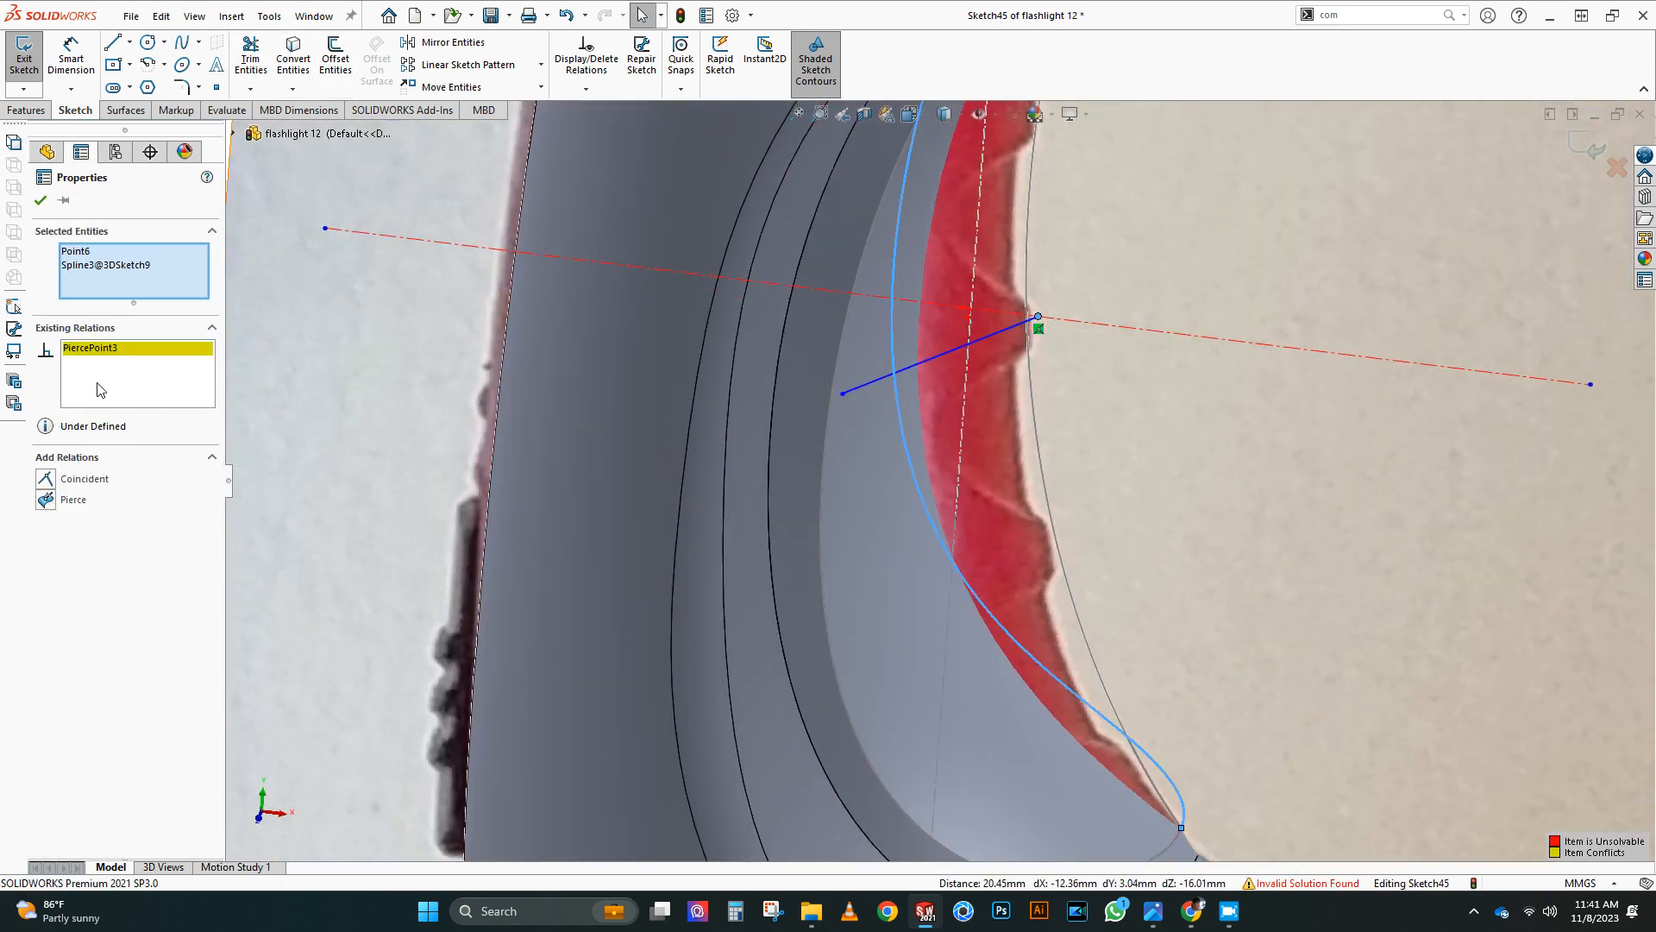
click(1028, 243)
ctrl+click(1033, 319)
key(Escape)
scroll(947, 433, up, 5)
scroll(954, 412, down, 6)
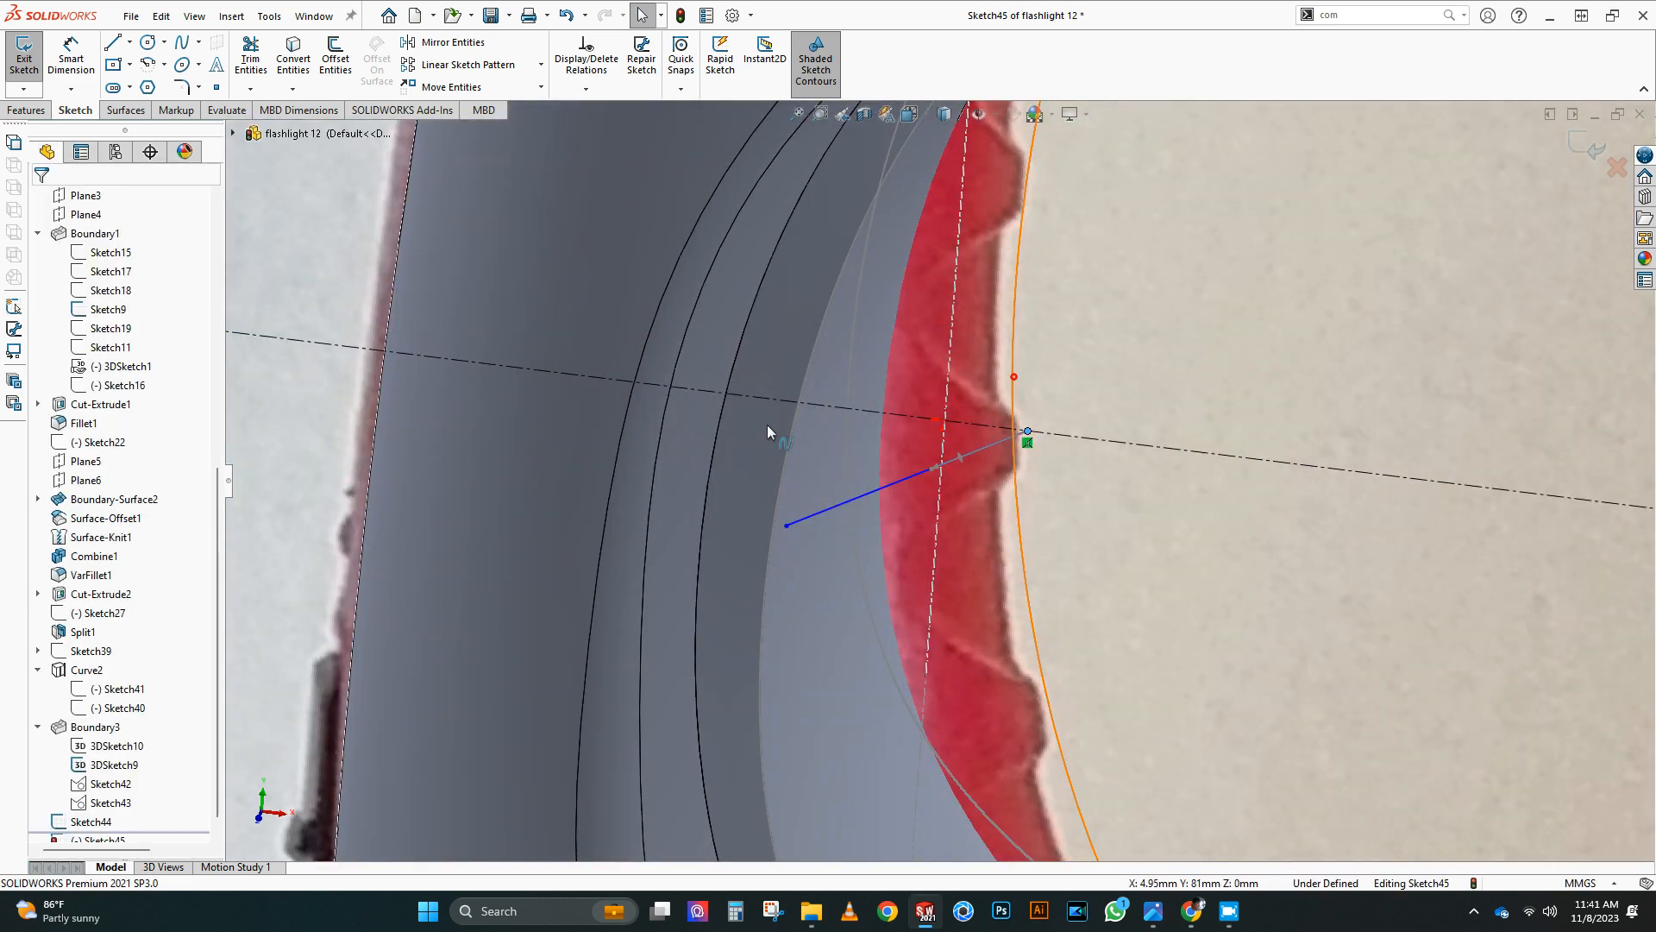
Step: Constrain the spline's centerline endpoint to the front profile curve and pierce its other endpoint to the 3D boundary curve
click(1015, 406)
ctrl+click(1030, 432)
click(46, 541)
click(785, 525)
ctrl+click(767, 560)
click(45, 500)
Step: Adjust the spline's handle so it arches smoothly from the front profile curve to the side of the grip
scroll(948, 483, up, 3)
mouse_move(1018, 483)
middle_down()
mouse_move(952, 526)
mouse_move(992, 496)
middle_up()
click(965, 500)
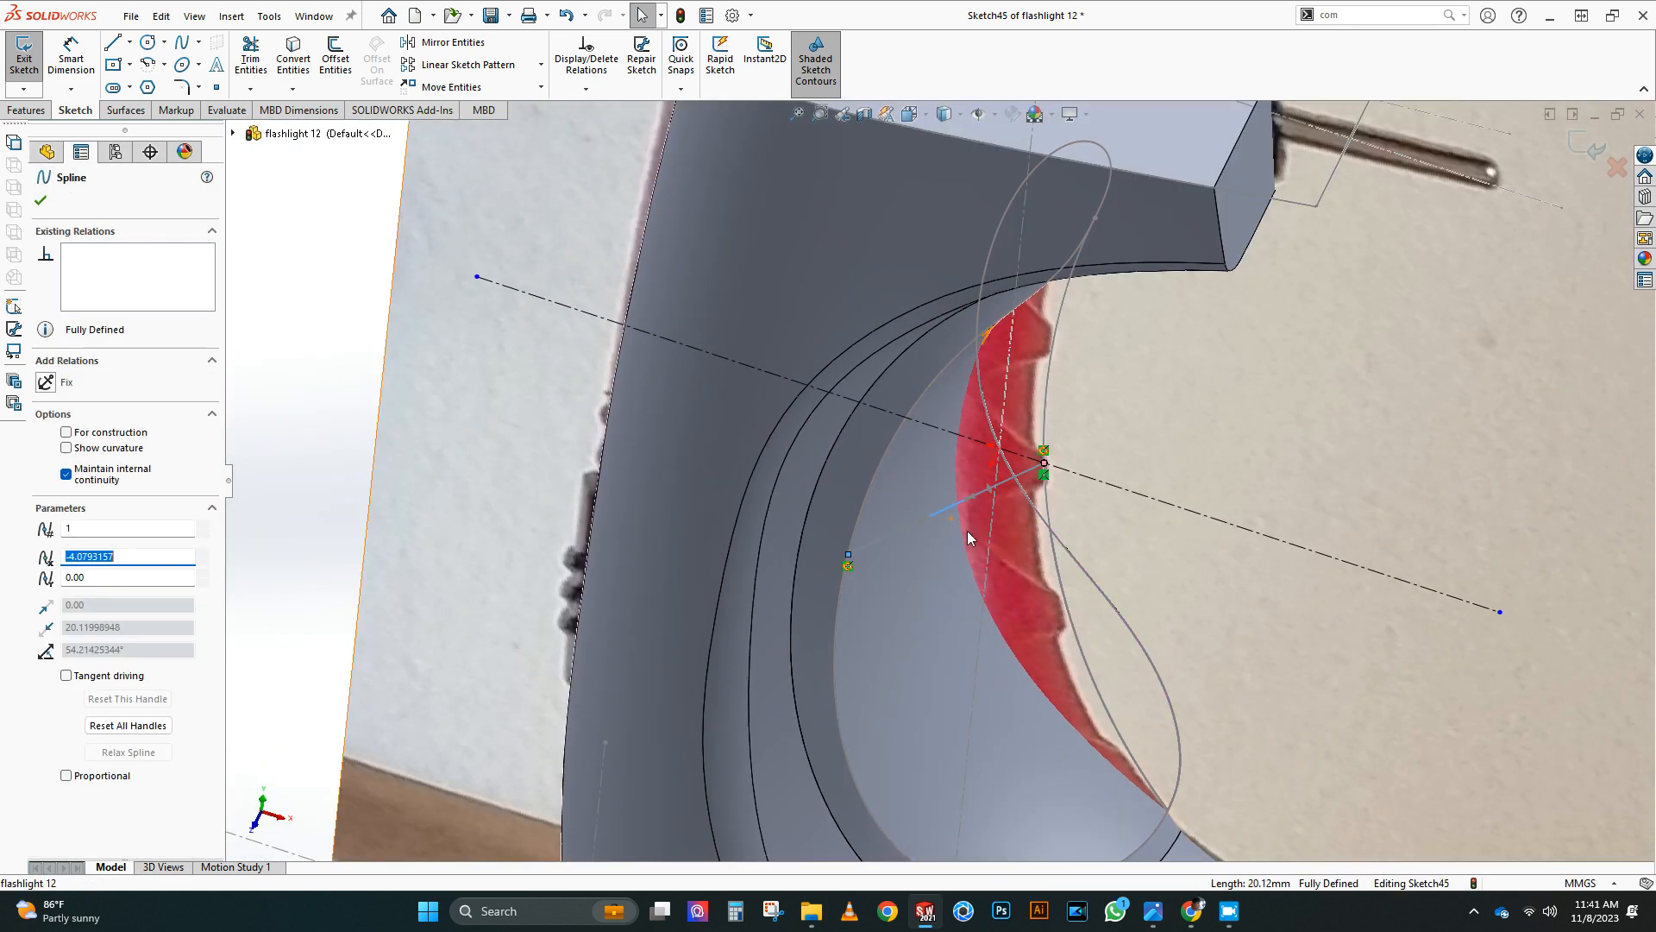
drag(950, 518, 1001, 518)
scroll(949, 483, up, 3)
mouse_move(974, 449)
middle_down()
mouse_move(857, 250)
mouse_move(1028, 562)
mouse_move(1032, 517)
mouse_move(863, 483)
middle_up()
scroll(1032, 573, down, 4)
scroll(1006, 566, up, 4)
Step: Mirror the arched spline about the construction centerline with Copy on, and exit the sketch
click(453, 44)
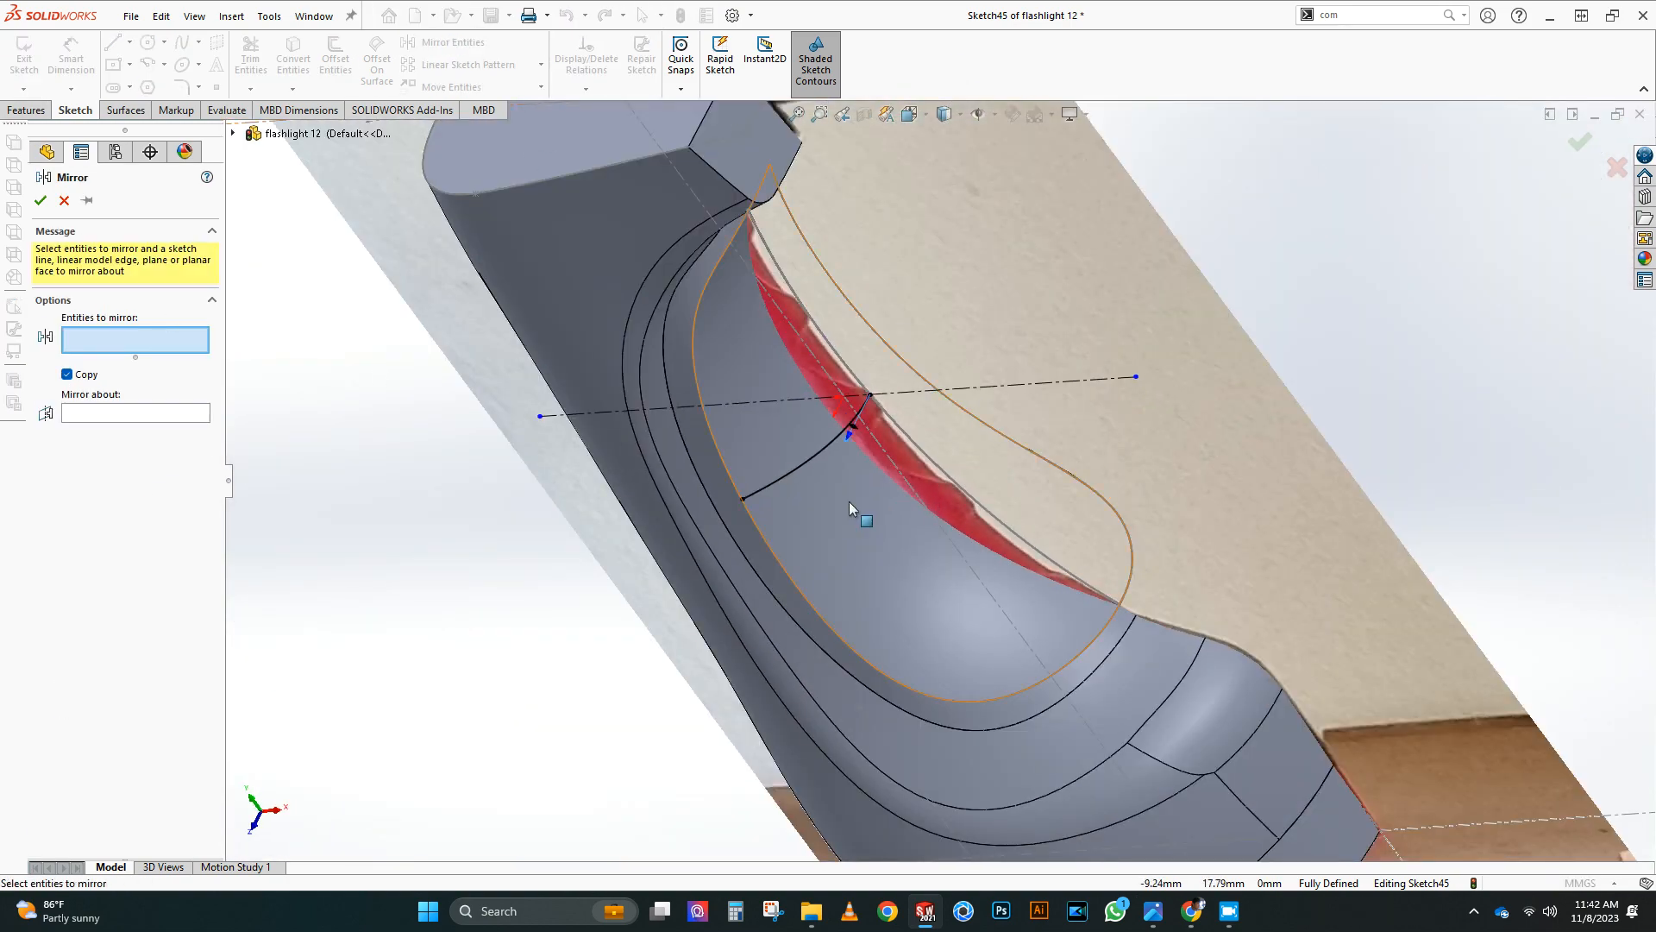
right_click(1078, 429)
click(1583, 142)
middle_drag(1242, 345, 1160, 248)
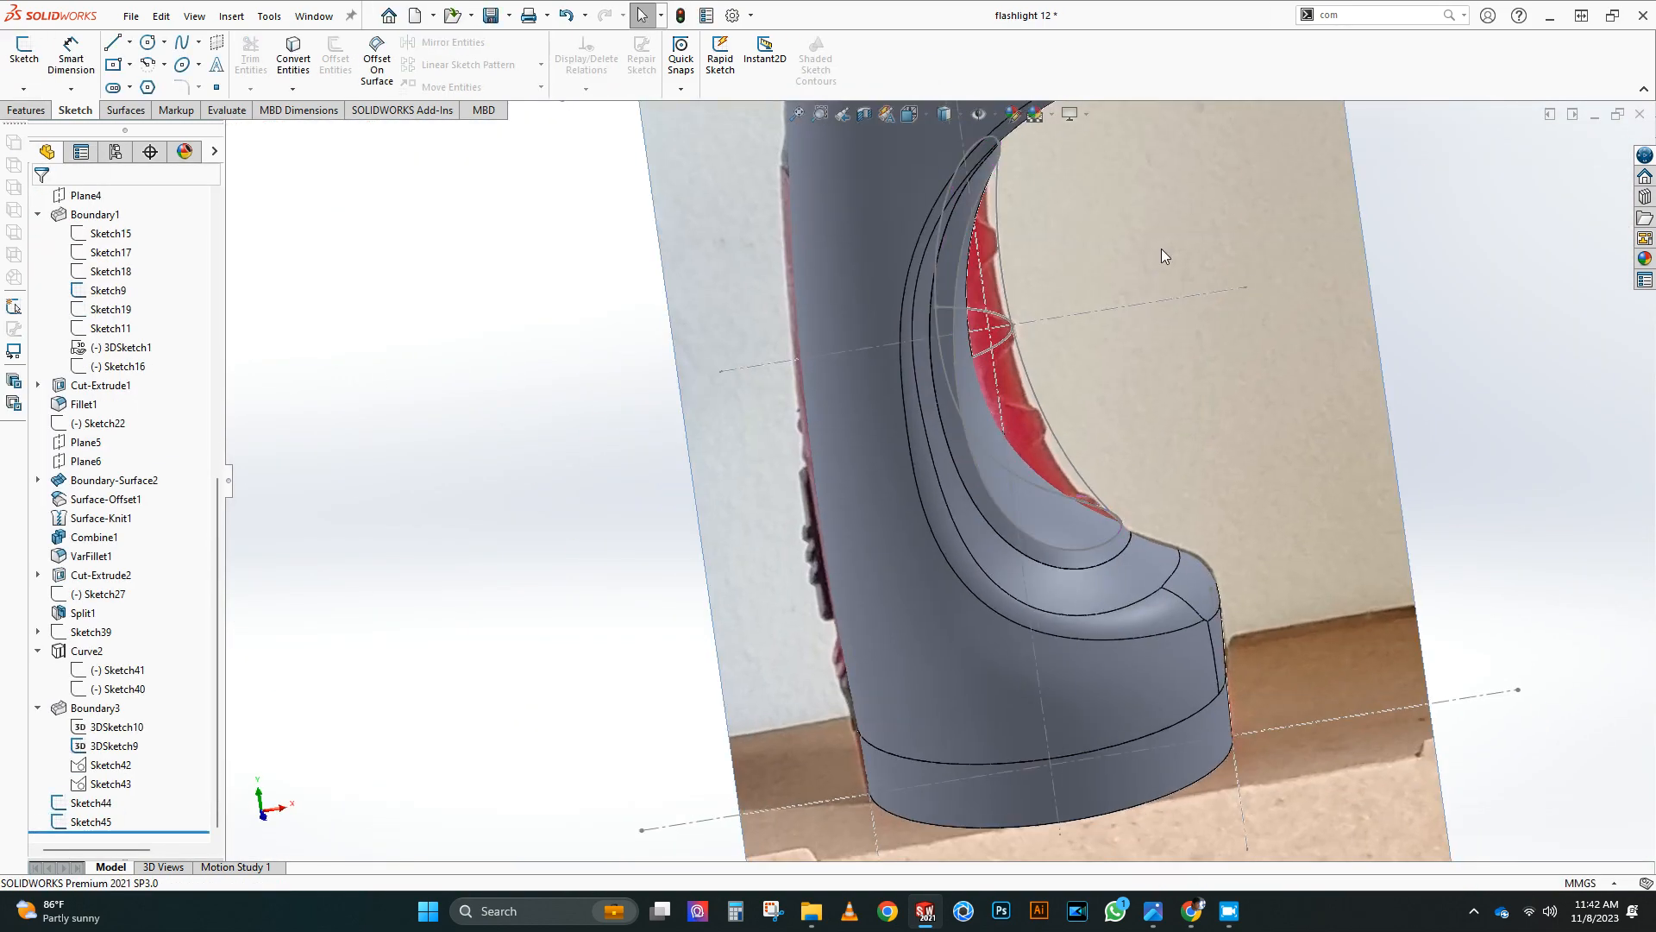
Step: On the Front Plane, sketch two construction lines crossing the grip, one near its lower end and one near its upper end
scroll(1161, 248, up, 3)
key(space)
click(769, 545)
scroll(963, 431, down, 3)
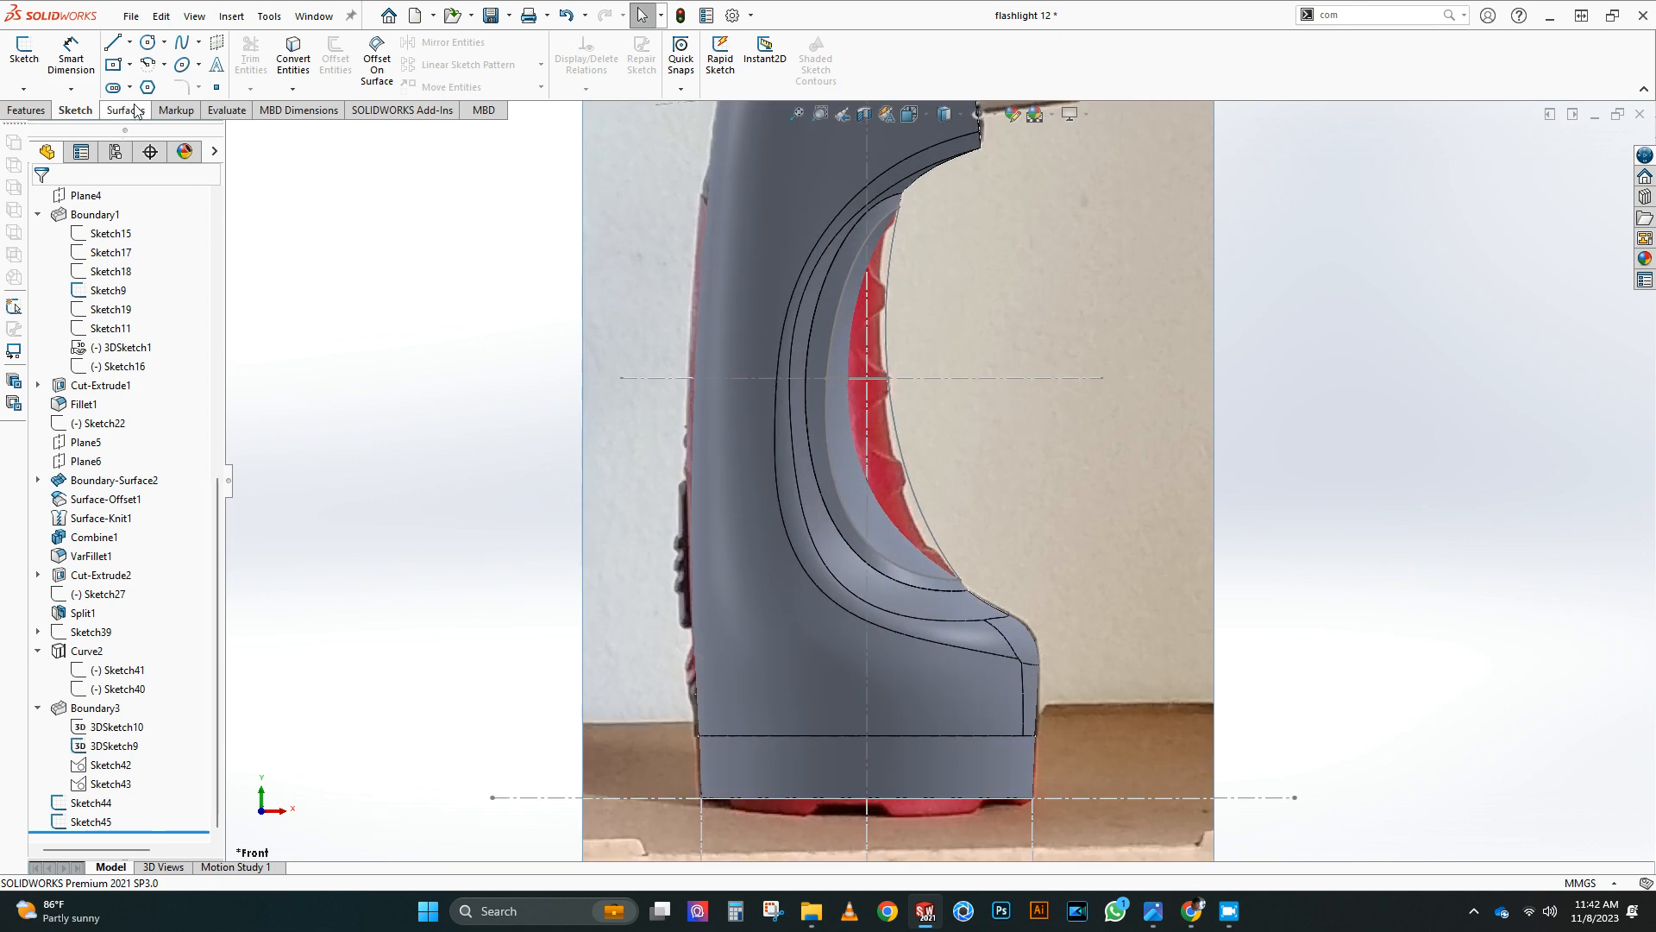
scroll(105, 335, up, 10)
click(103, 333)
click(23, 55)
click(129, 42)
click(153, 85)
scroll(918, 438, down, 4)
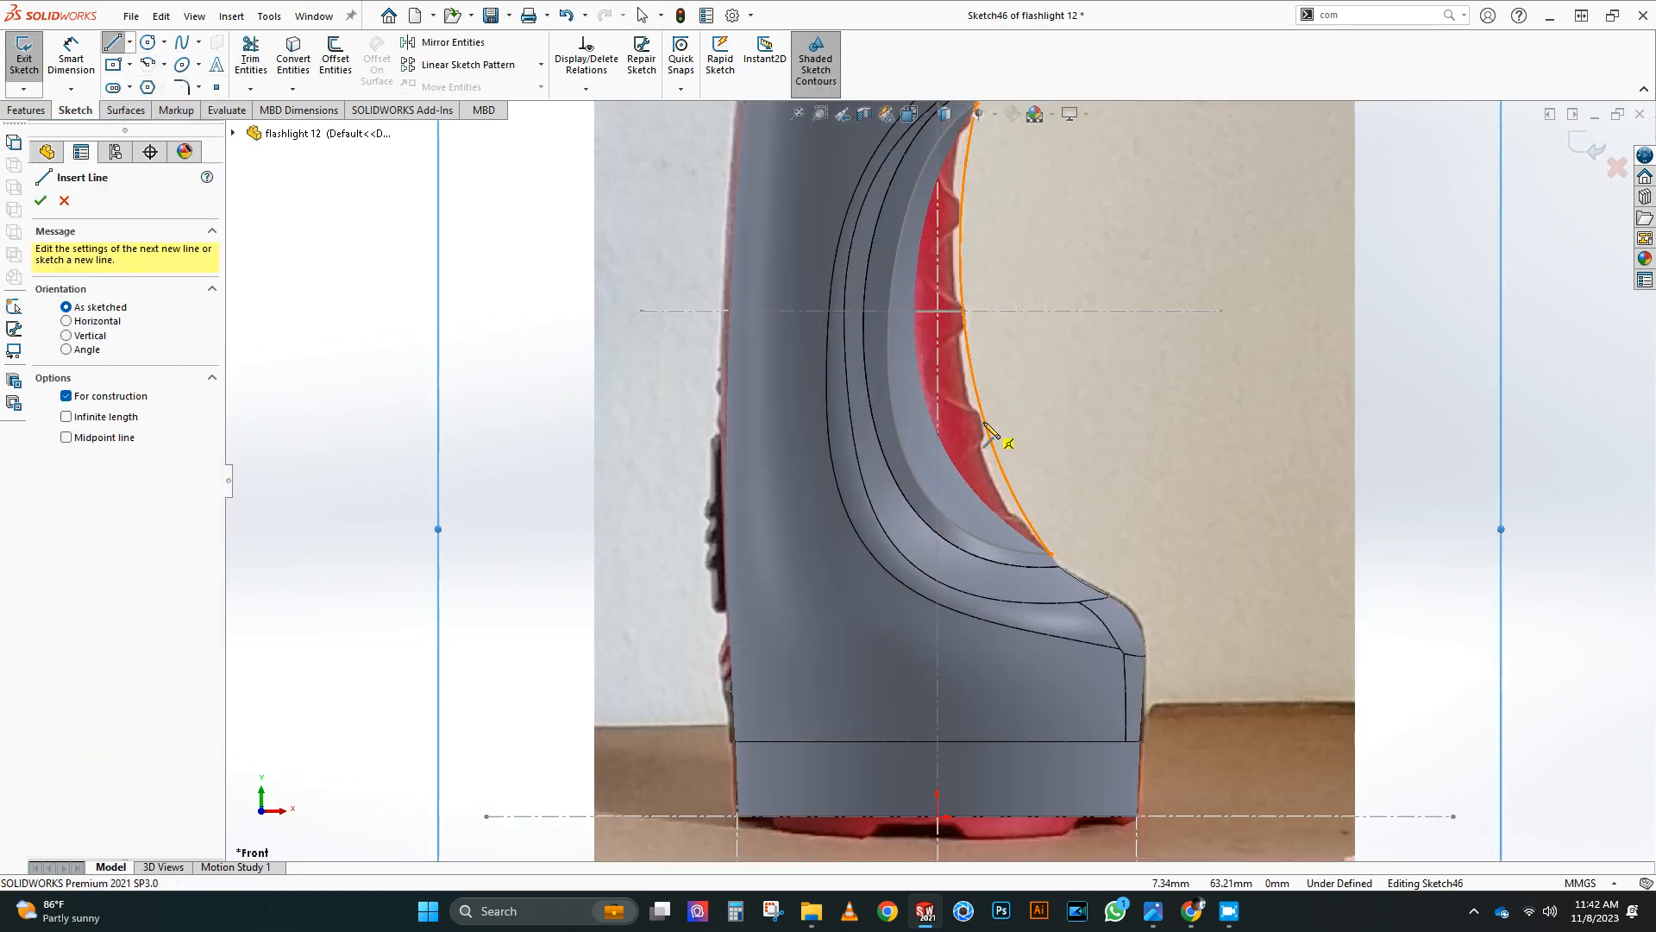
drag(1001, 471, 863, 524)
scroll(864, 524, up, 1)
drag(952, 288, 806, 269)
right_drag(1235, 367, 1224, 266)
scroll(939, 463, up, 2)
middle_drag(609, 297, 606, 318)
Step: Create a reference plane through the lower construction line, perpendicular to the Front Plane
click(26, 111)
click(690, 65)
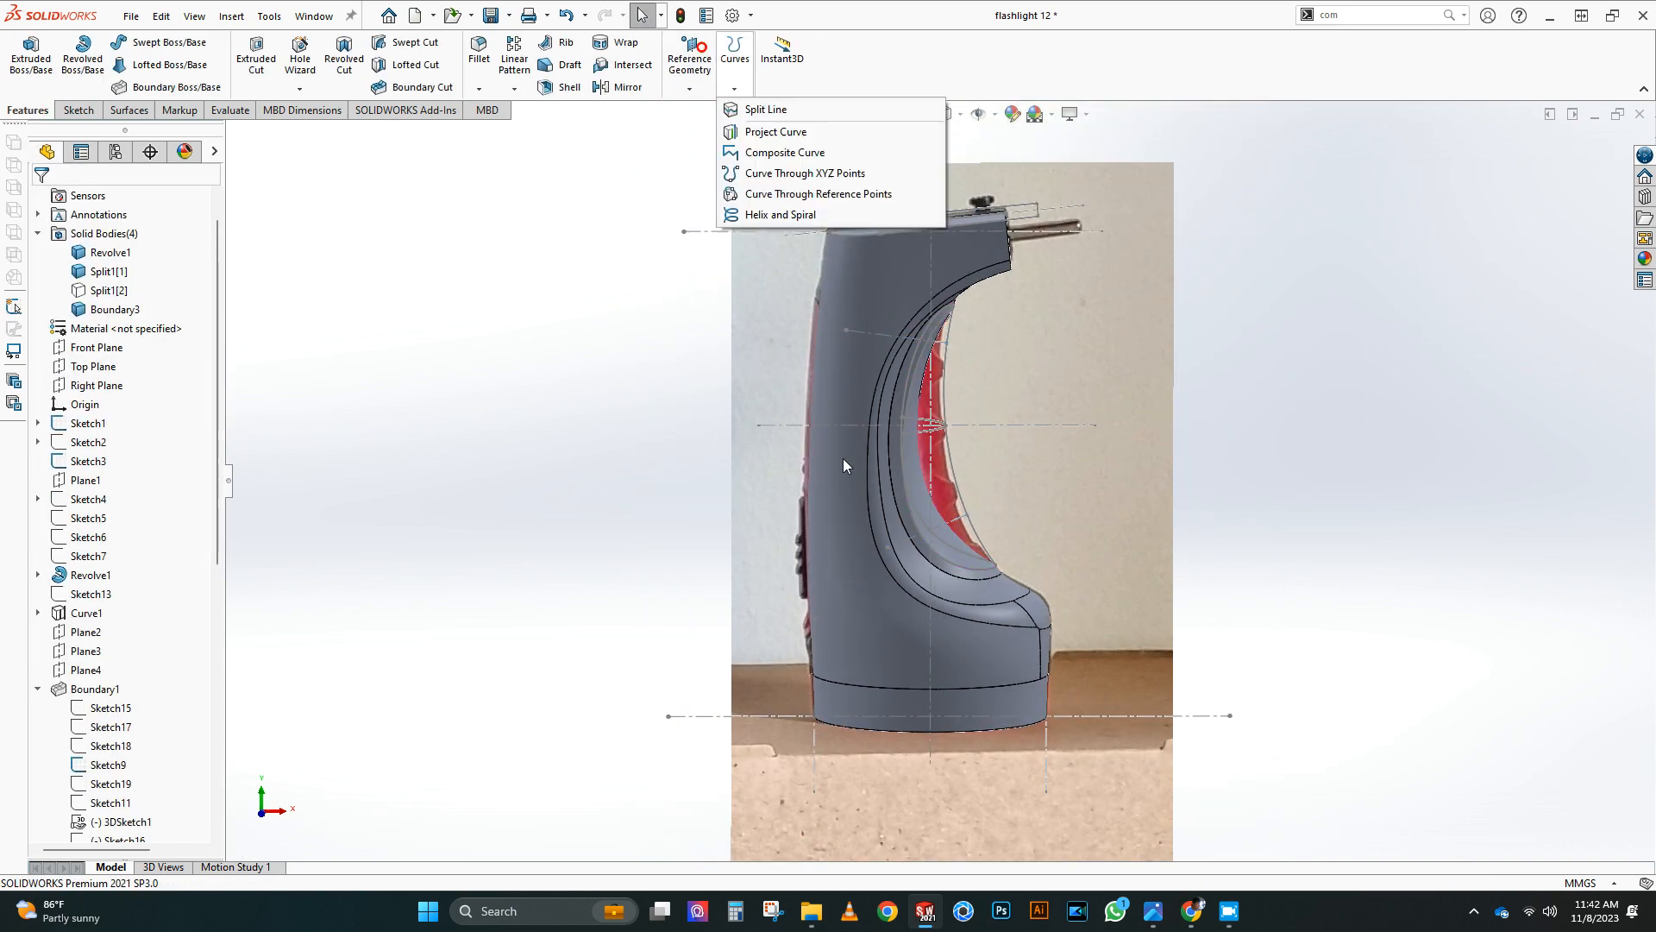
click(954, 520)
click(234, 137)
click(324, 247)
click(43, 203)
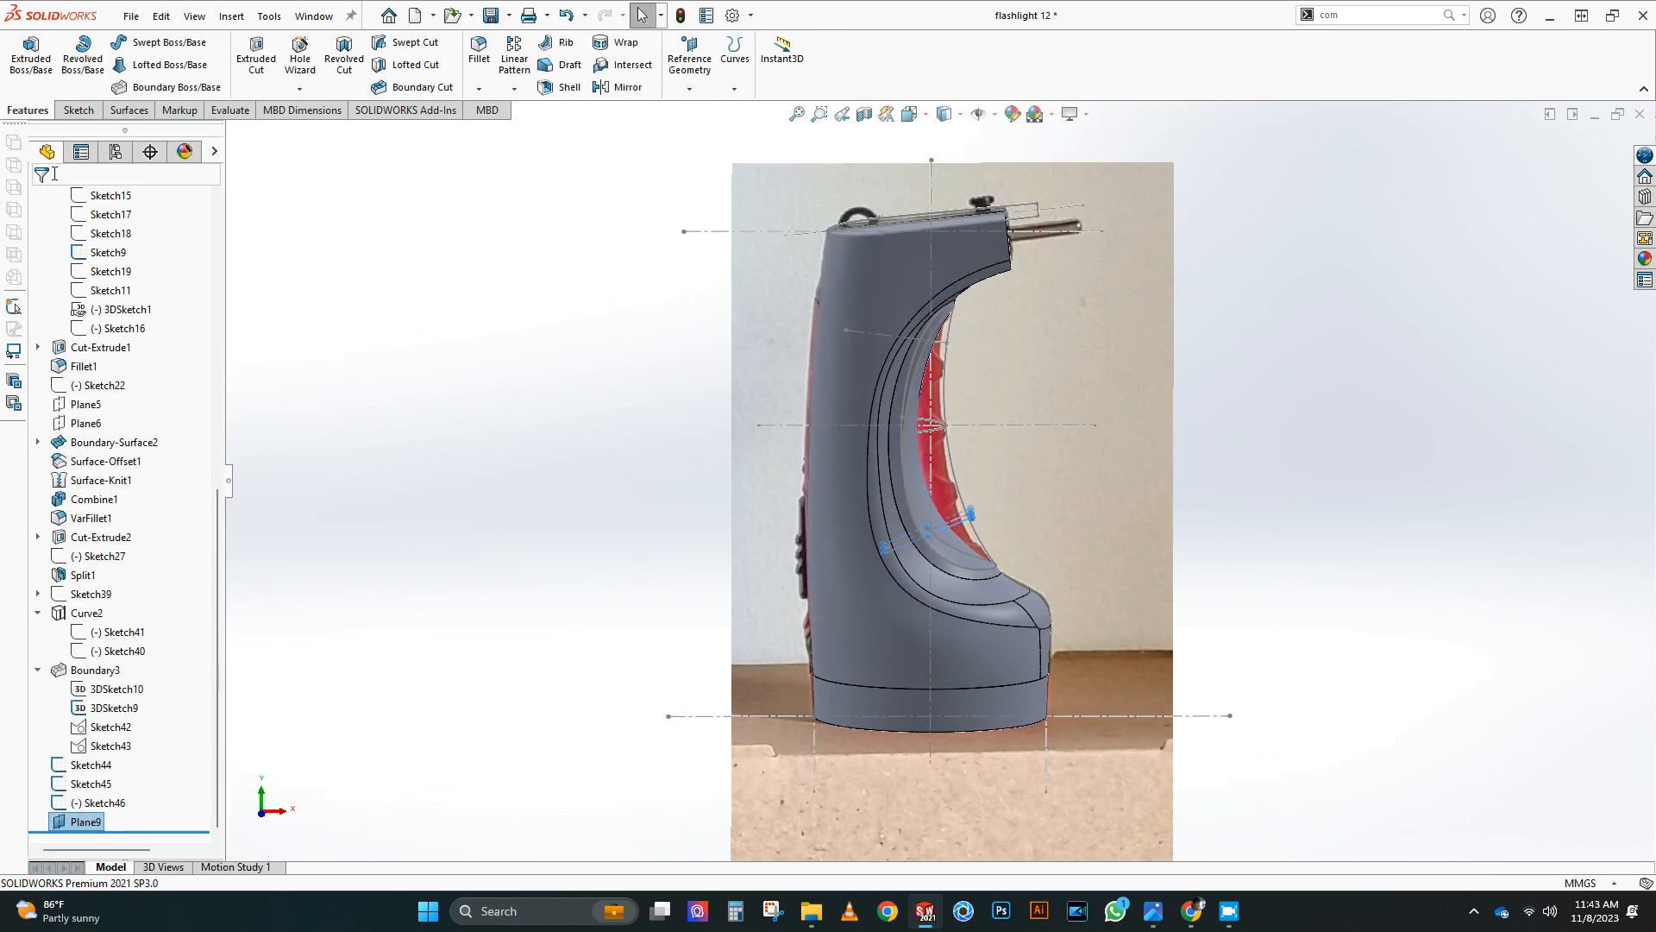
Step: Start a sketch on the new lower plane and draw a construction centerline through the handle
click(78, 111)
click(34, 46)
click(113, 42)
mouse_move(1165, 451)
middle_down()
mouse_move(1224, 392)
mouse_move(1021, 430)
mouse_move(731, 423)
middle_up()
right_click(1210, 320)
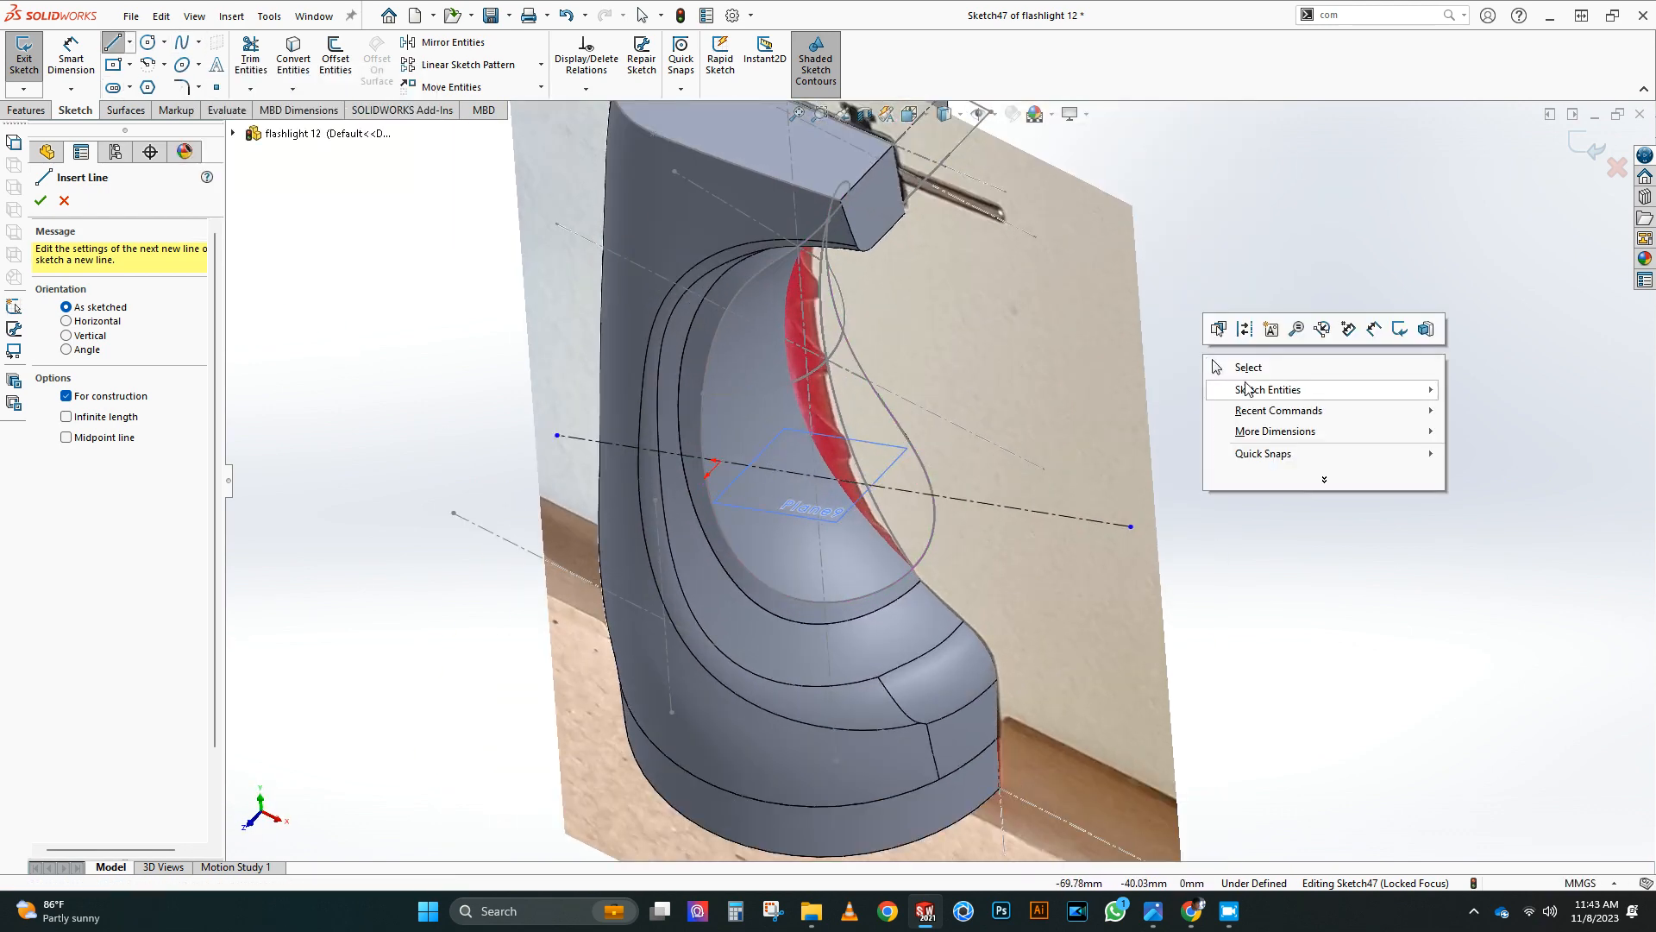
click(1251, 359)
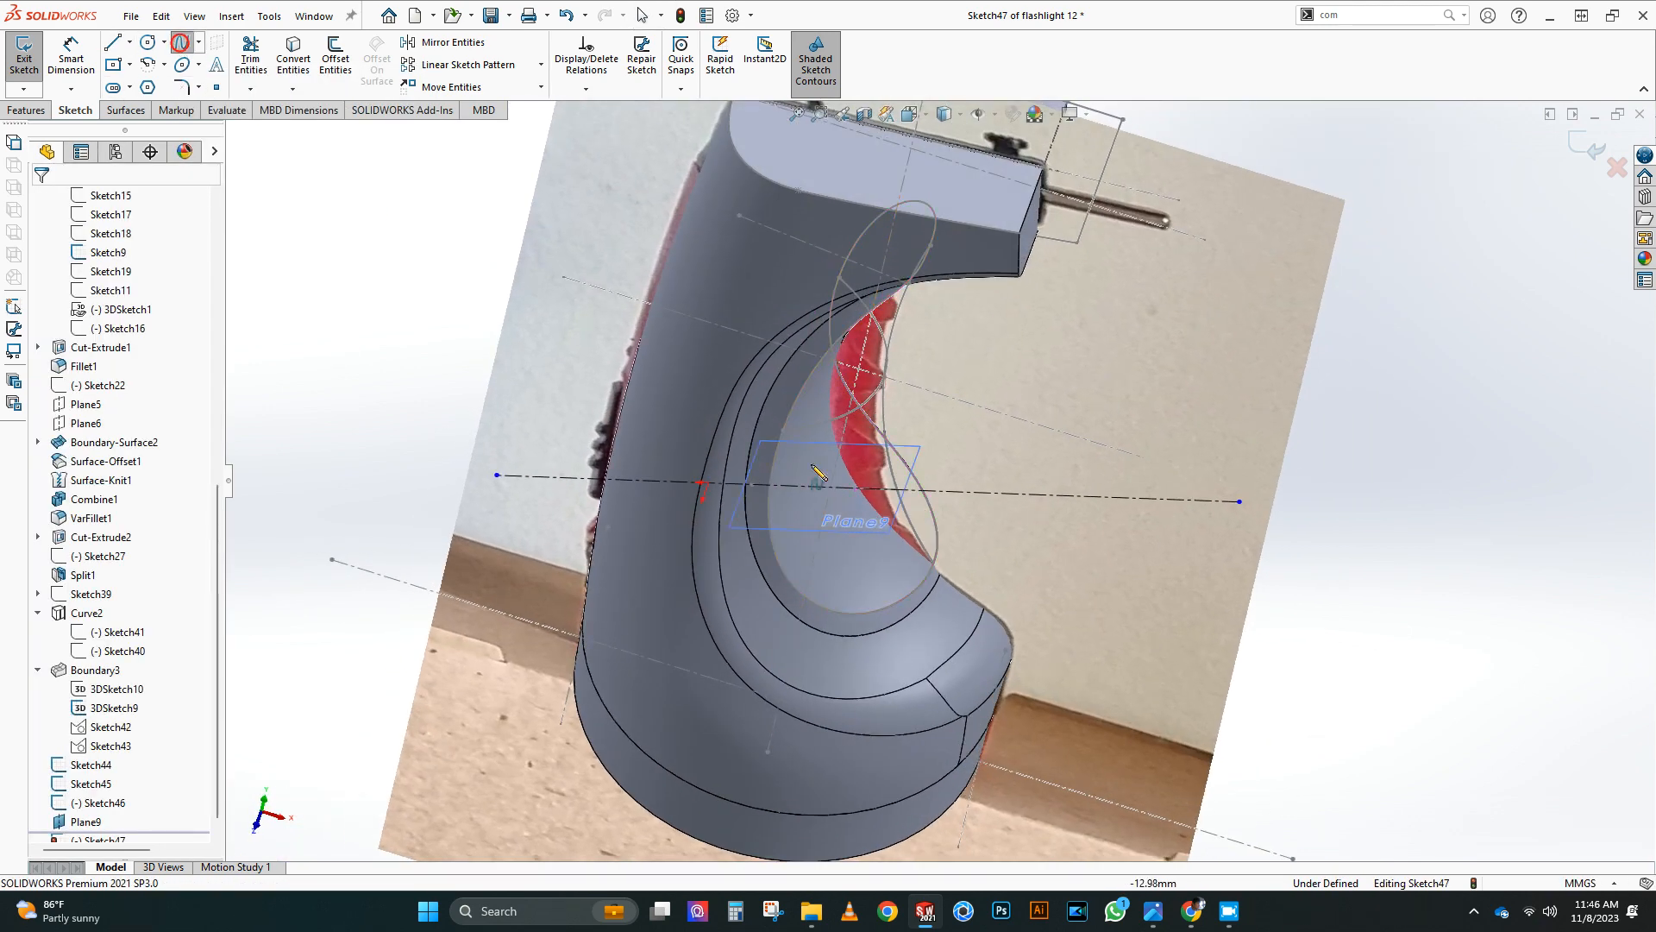
Step: Draw a two-point spline from the centerline near the front profile curve to the side of the grip recess
scroll(812, 466, down, 4)
click(1040, 523)
click(743, 535)
right_click(715, 558)
click(756, 573)
middle_drag(802, 561, 819, 500)
Step: Pierce the spline's centerline endpoint to the front profile curve and its other endpoint to the 3D boundary curve
click(1030, 513)
ctrl+click(1008, 496)
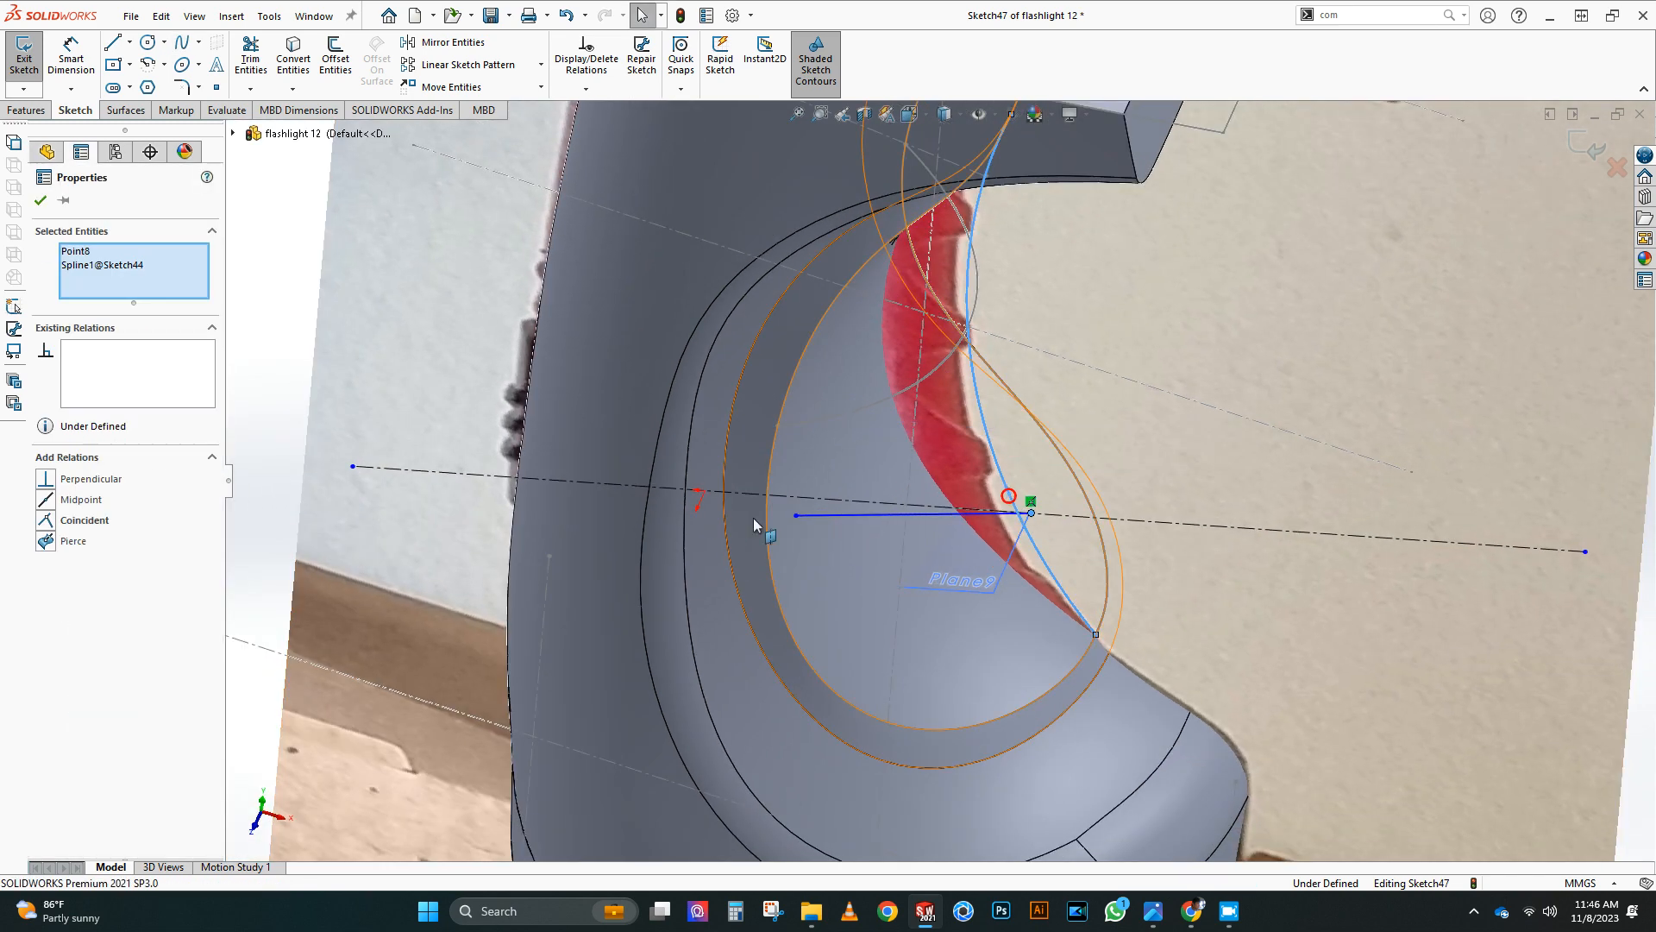
click(795, 516)
ctrl+click(771, 563)
click(50, 480)
Step: Pull out the spline's handle at the front profile end and constrain it vertical so the curve arches
click(964, 559)
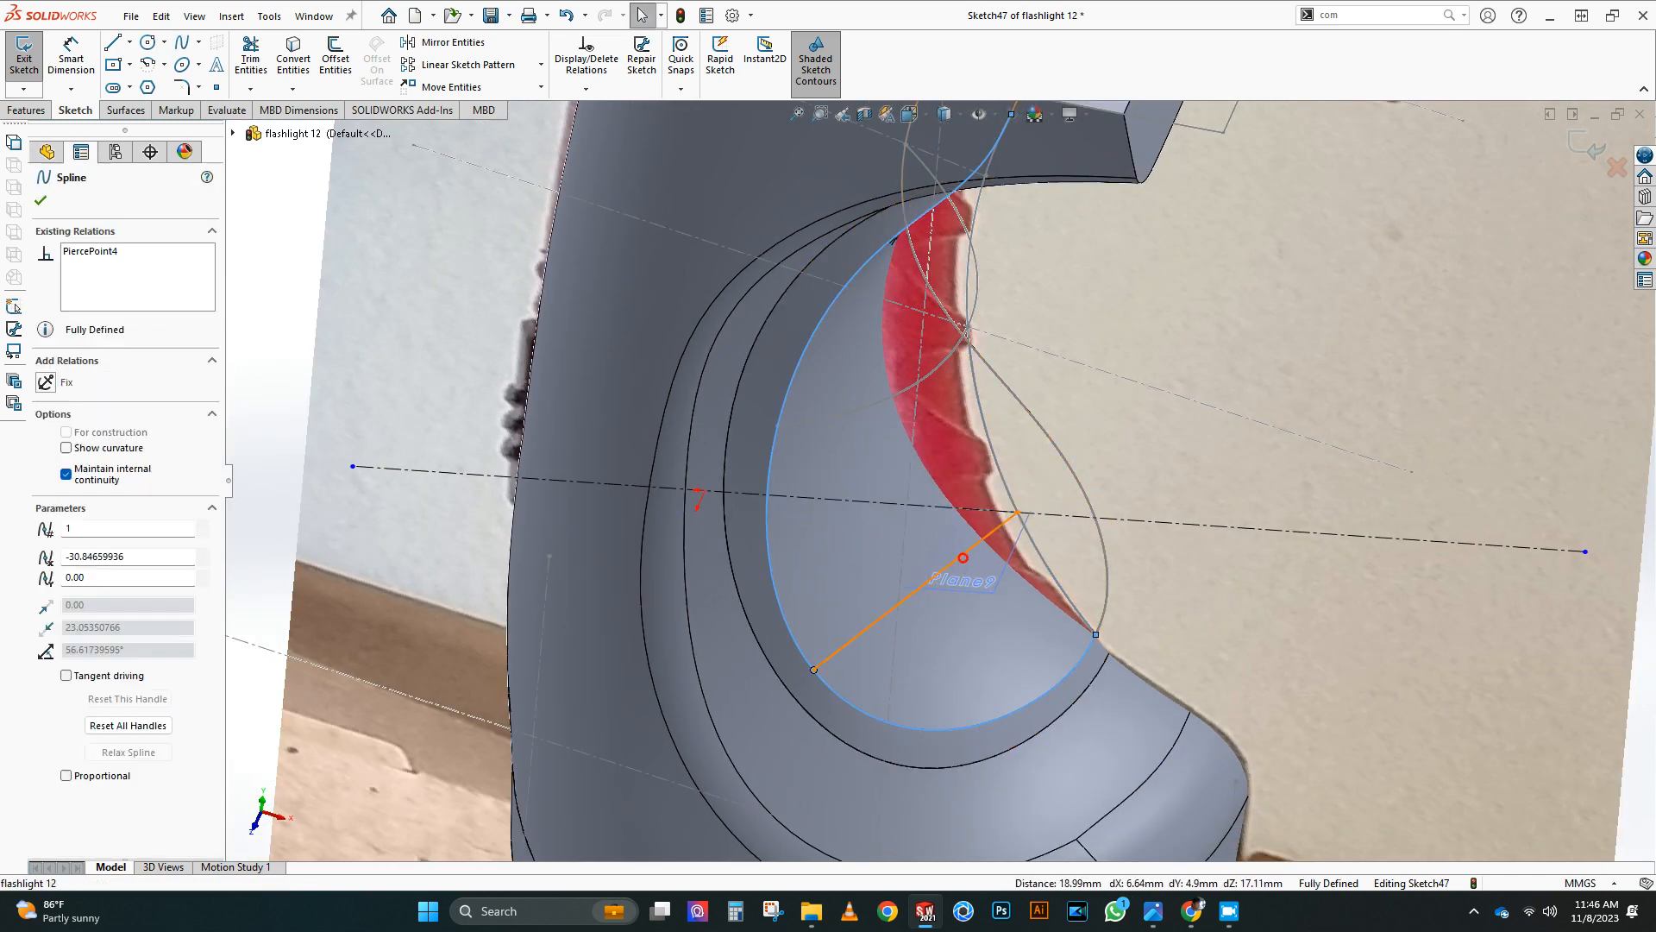
middle_drag(965, 559, 983, 596)
drag(972, 545, 993, 573)
click(47, 399)
click(40, 200)
Step: Mirror the lower cross-section spline about the construction centerline with Copy on, and exit the sketch
click(445, 42)
click(959, 594)
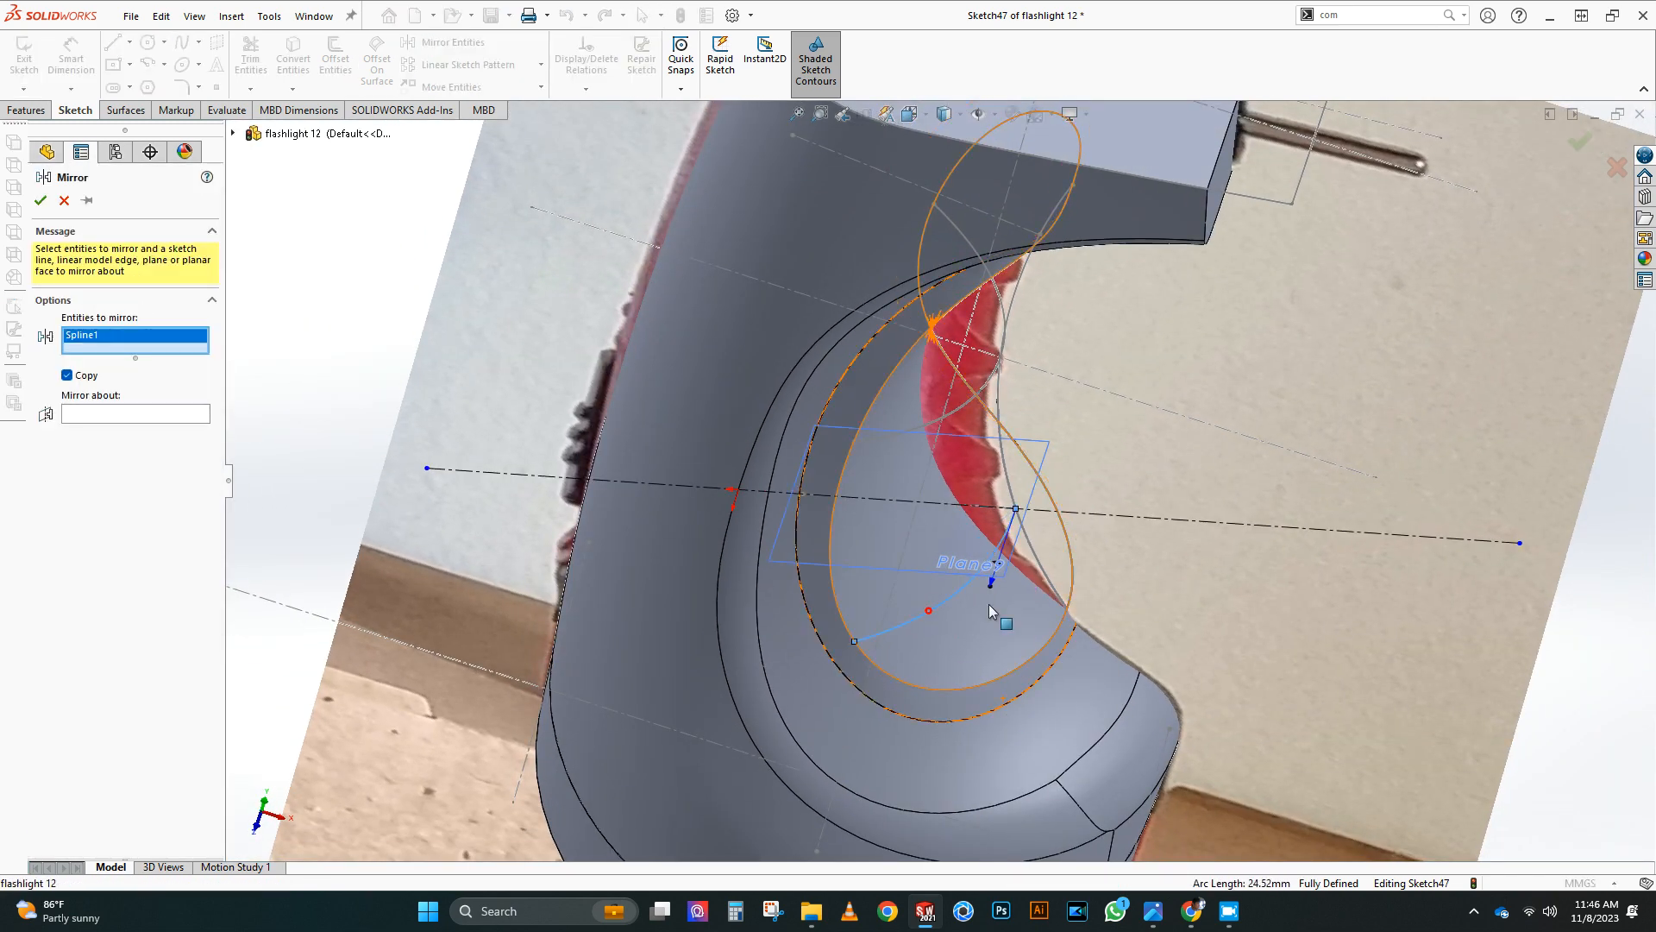
click(41, 200)
scroll(945, 465, up, 4)
mouse_move(1000, 483)
middle_down()
mouse_move(1057, 463)
mouse_move(1072, 421)
middle_up()
click(1580, 140)
click(1357, 451)
Step: Create a reference plane through the upper construction line, perpendicular to the Front Plane
click(27, 112)
click(689, 69)
click(703, 109)
click(856, 234)
click(231, 136)
click(314, 247)
click(41, 203)
Step: Start a sketch on the new upper plane and draw a horizontal construction centerline across the handle
click(81, 112)
click(24, 53)
click(129, 44)
click(142, 86)
click(1217, 480)
click(818, 480)
key(Escape)
Step: Draw a two-point spline from the front profile curve to the side of the grip's upper end
middle_drag(724, 381, 1377, 403)
scroll(952, 286, down, 6)
middle_drag(1016, 399, 1020, 436)
click(181, 42)
click(1002, 366)
click(879, 392)
key(Escape)
Step: Pierce the upper spline's side endpoint to the 3D boundary curve and constrain its front handle vertical
click(879, 392)
ctrl+click(869, 401)
click(75, 499)
click(938, 380)
click(970, 381)
click(86, 407)
click(305, 290)
Step: Mirror the upper cross-section spline about its construction centerline with Copy on, and exit the sketch
click(431, 43)
click(920, 395)
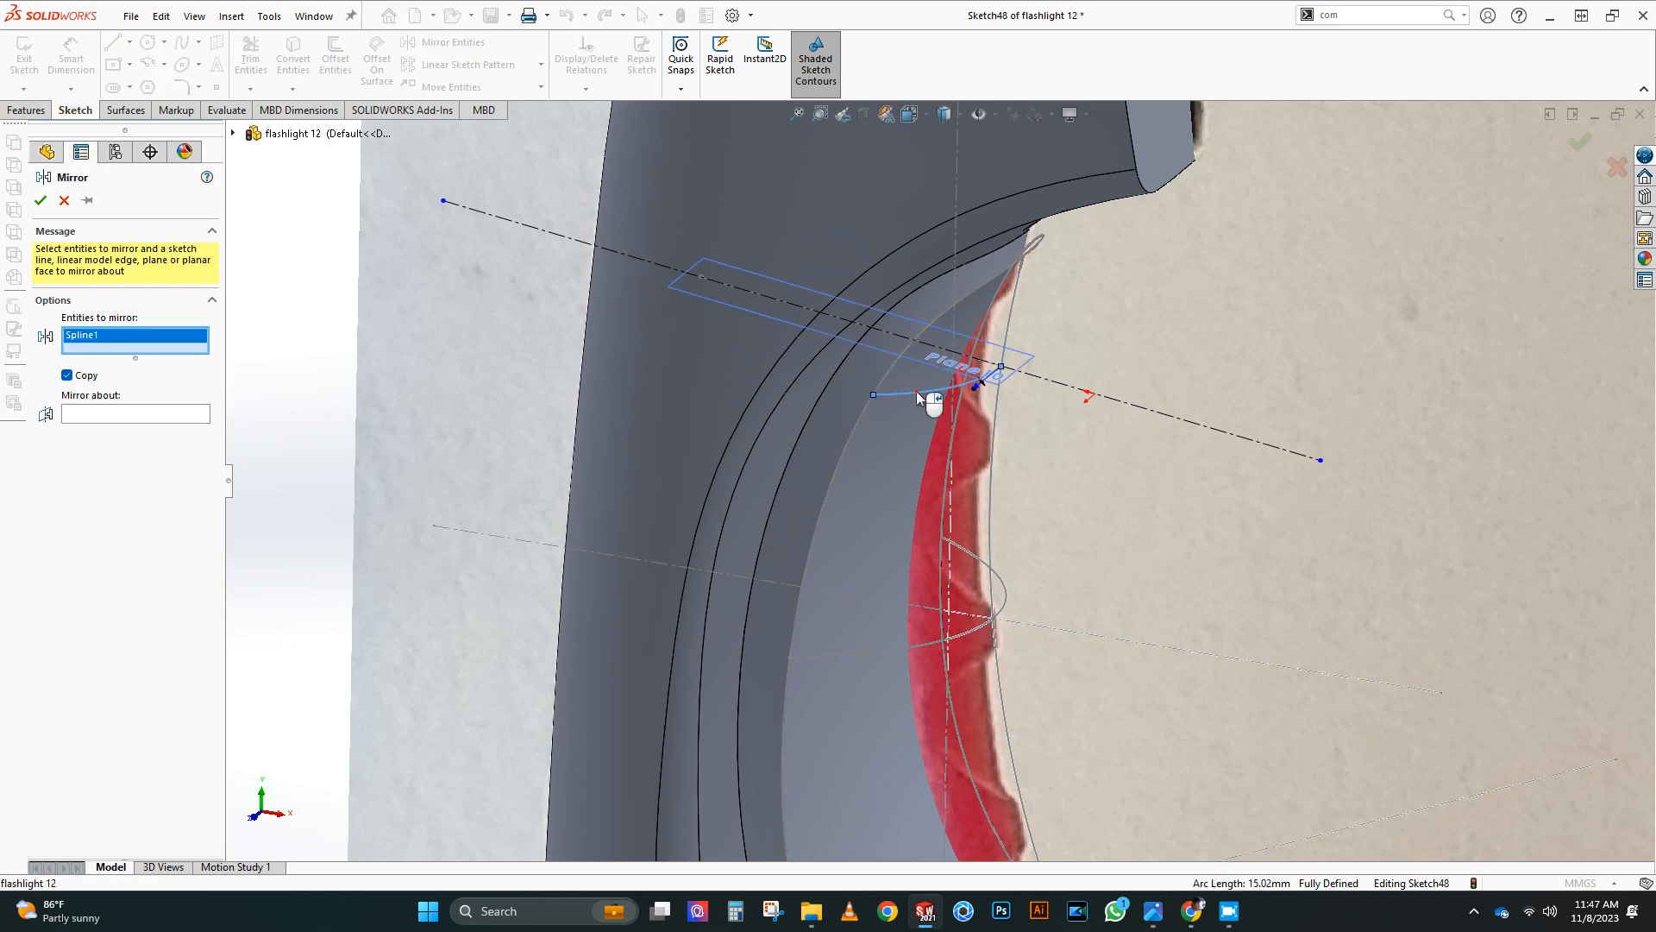
click(1180, 423)
right_click(1180, 423)
scroll(1190, 414, up, 3)
click(1561, 164)
middle_drag(1077, 484, 1113, 489)
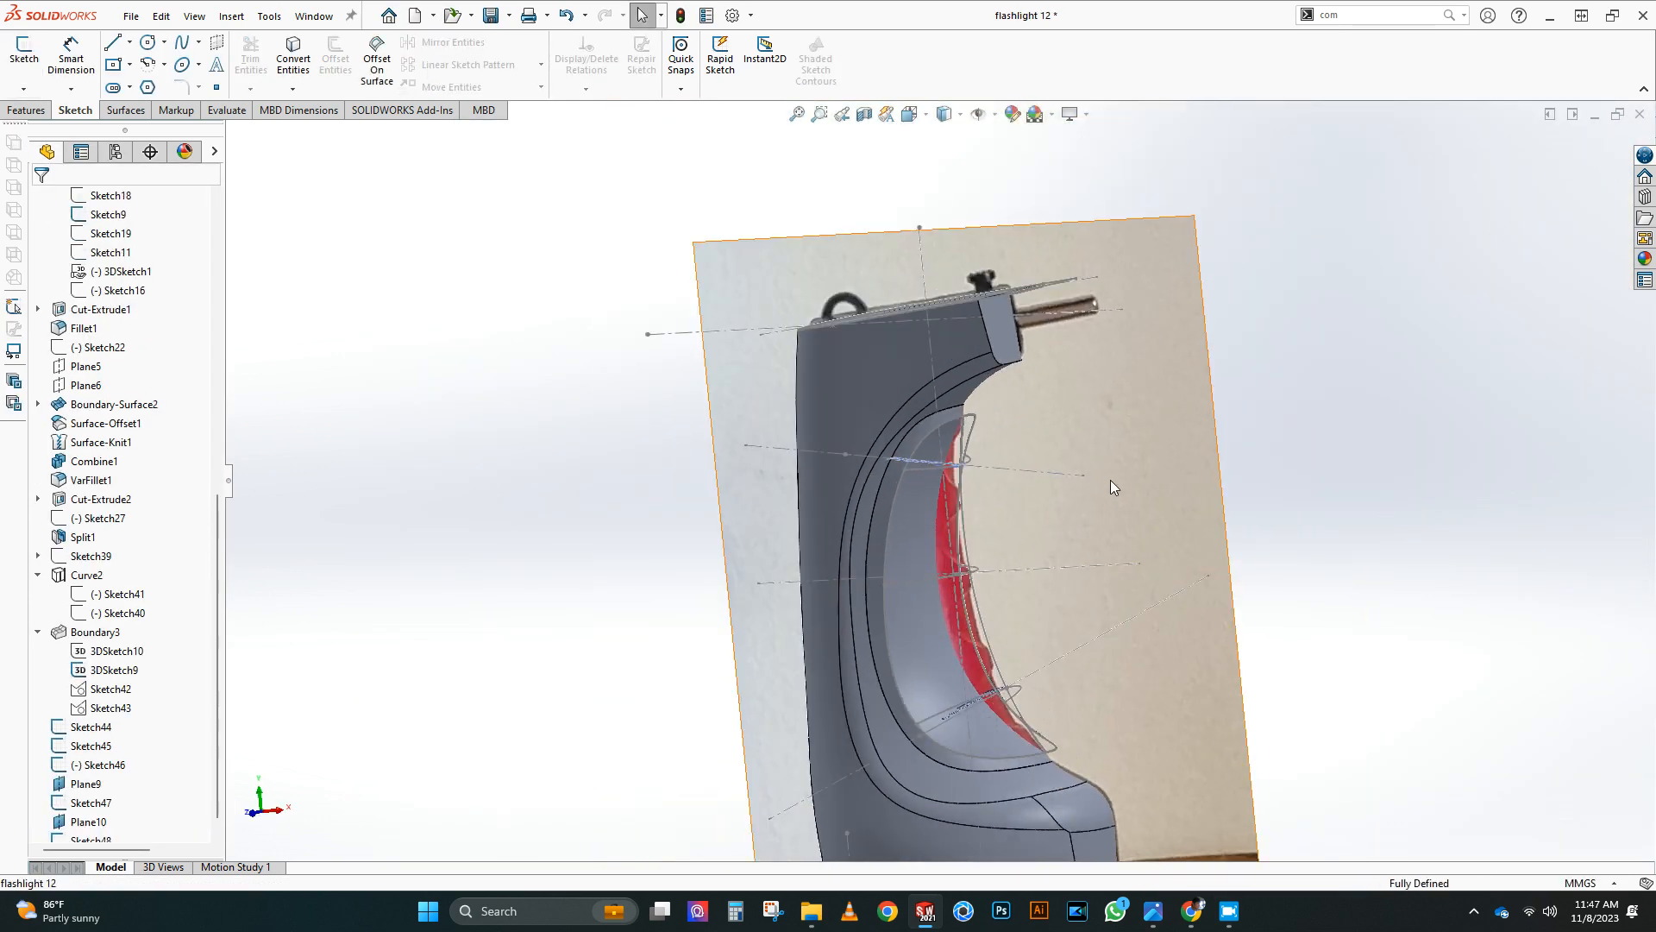
Step: Create an offset surface from the recessed grip face
click(27, 110)
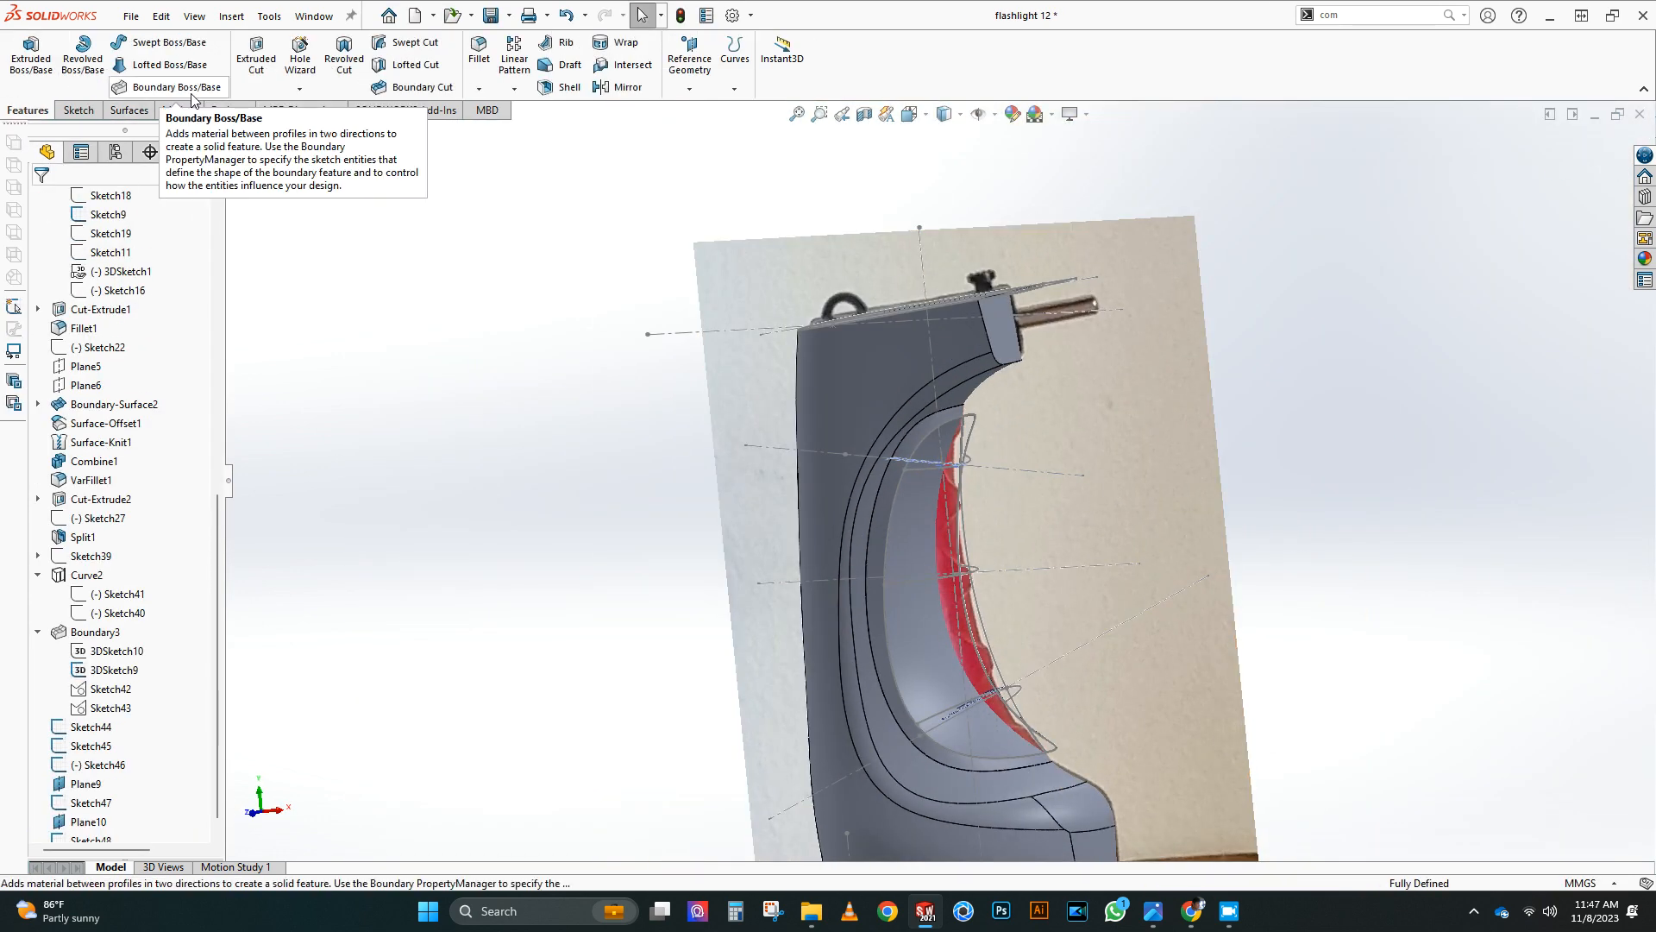
click(136, 113)
click(380, 66)
click(932, 645)
click(37, 204)
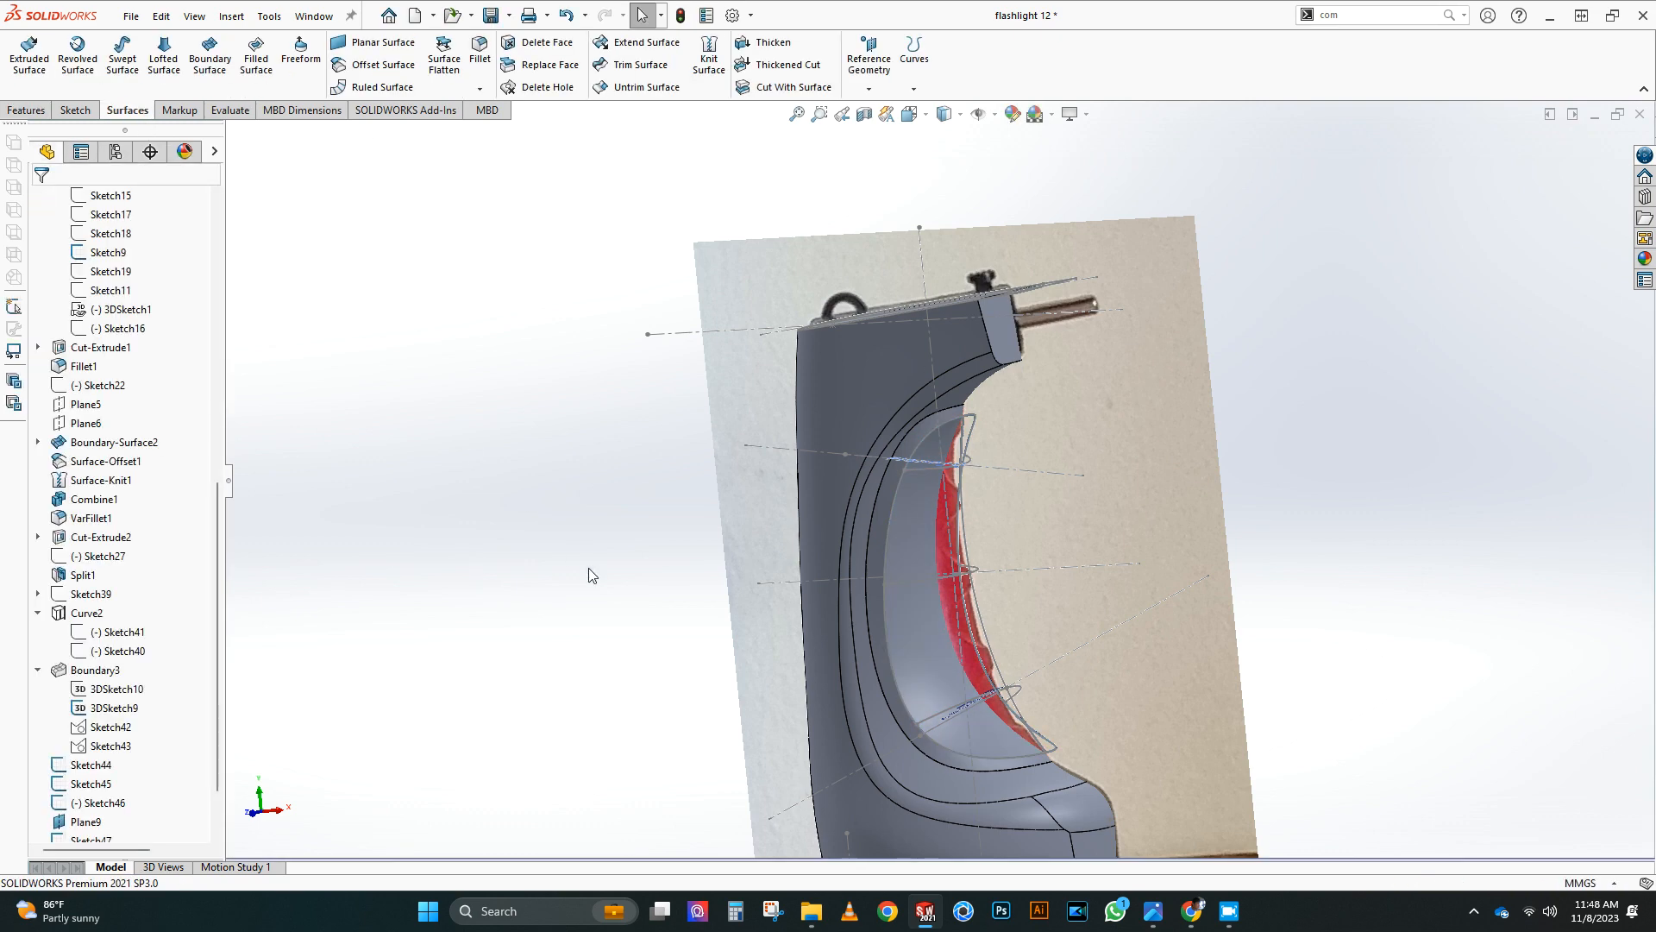
Step: Start a boundary surface and pick one side of the grip's outline as a Direction 1 open group with the SelectionManager
click(207, 66)
click(963, 536)
scroll(1014, 545, down, 2)
middle_drag(1014, 545, 983, 552)
right_click(162, 278)
click(215, 312)
right_click(527, 422)
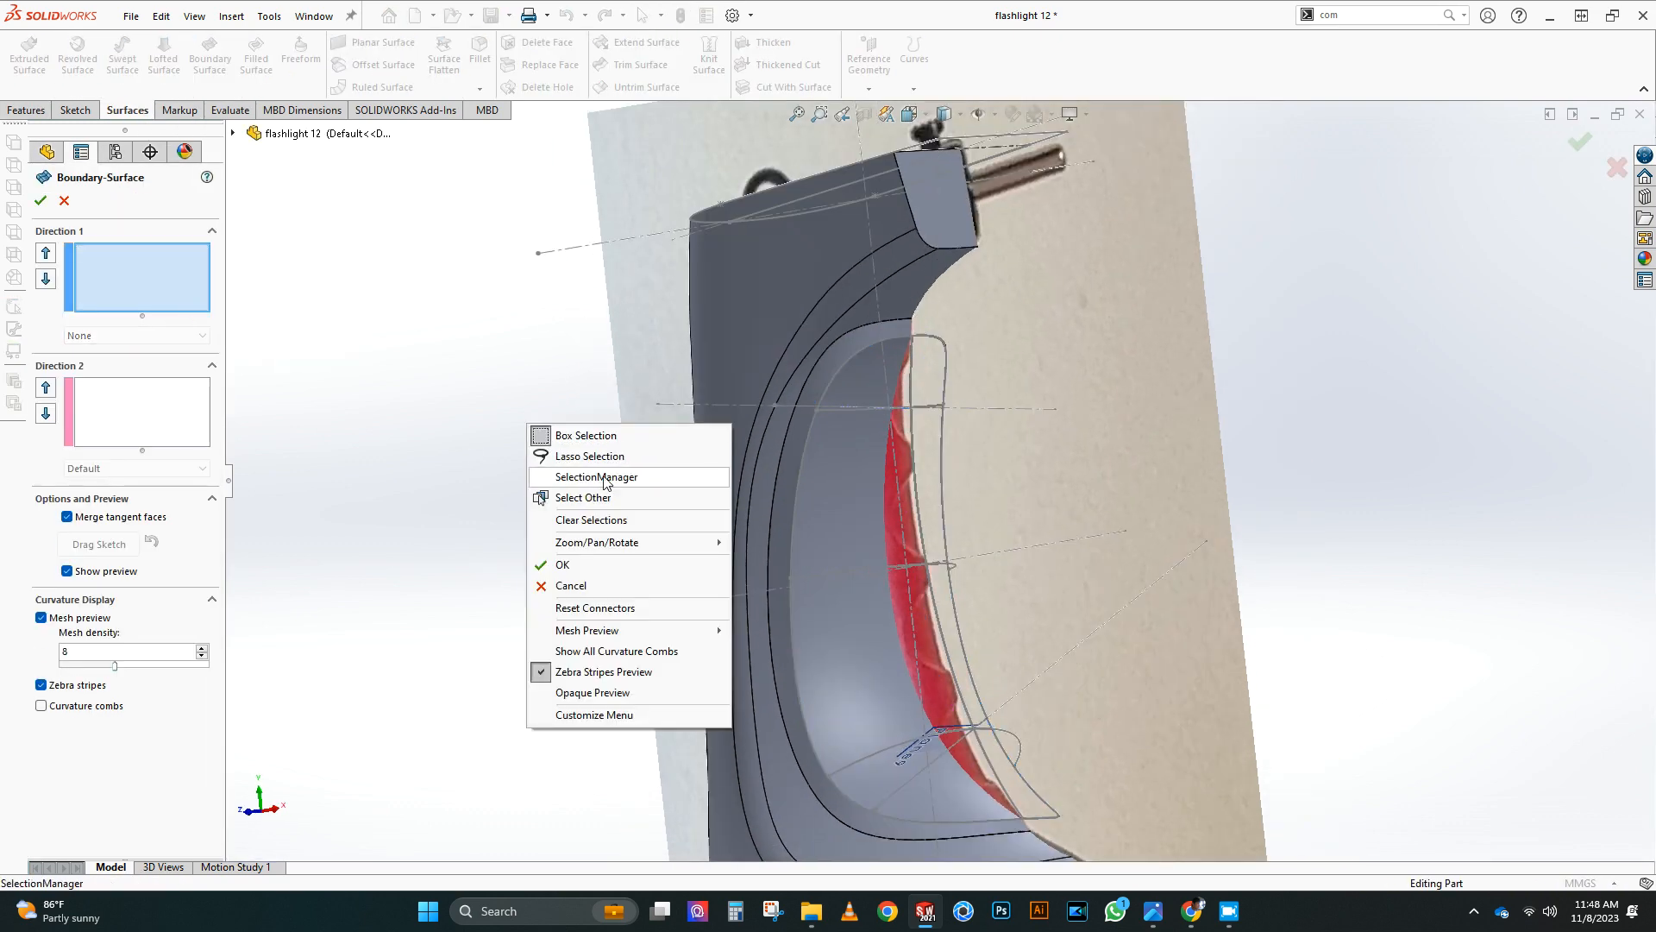
click(597, 478)
mouse_move(795, 505)
middle_down()
mouse_move(877, 448)
mouse_move(867, 395)
middle_up()
click(871, 394)
click(621, 566)
click(831, 520)
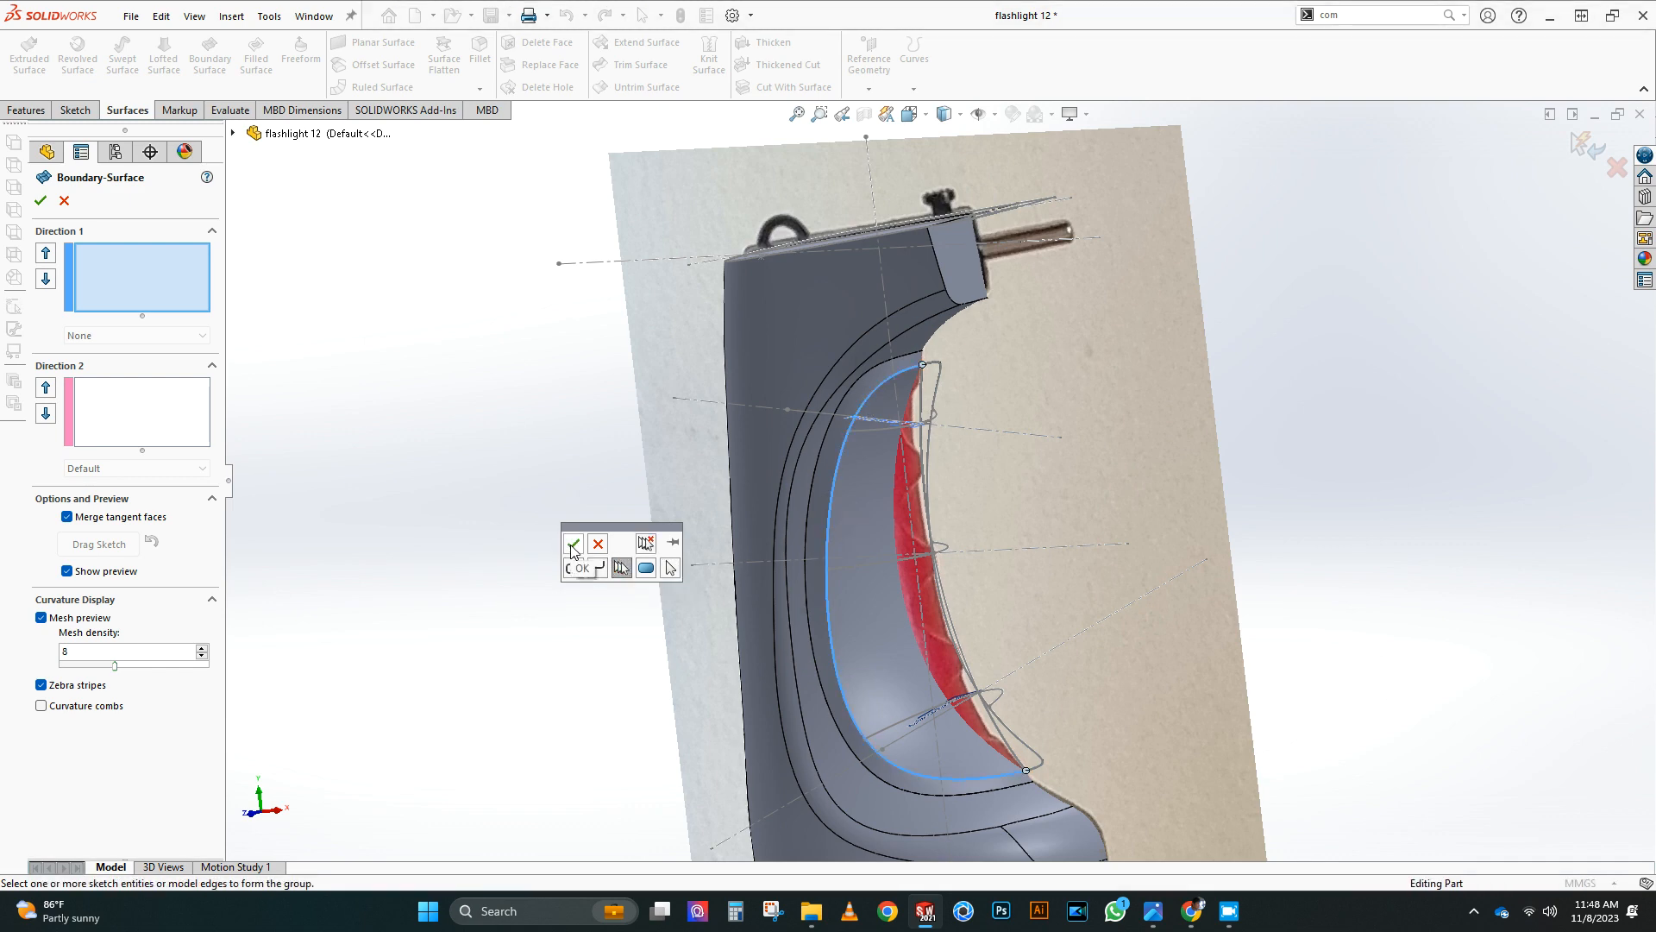
Step: Add the front profile curve and the opposite side of the grip's outline as Direction 1 curves
scroll(1113, 397, up, 1)
middle_drag(1113, 397, 1070, 432)
click(946, 468)
mouse_move(1069, 535)
middle_down()
mouse_move(927, 578)
mouse_move(863, 569)
middle_up()
right_click(929, 457)
click(923, 478)
click(924, 478)
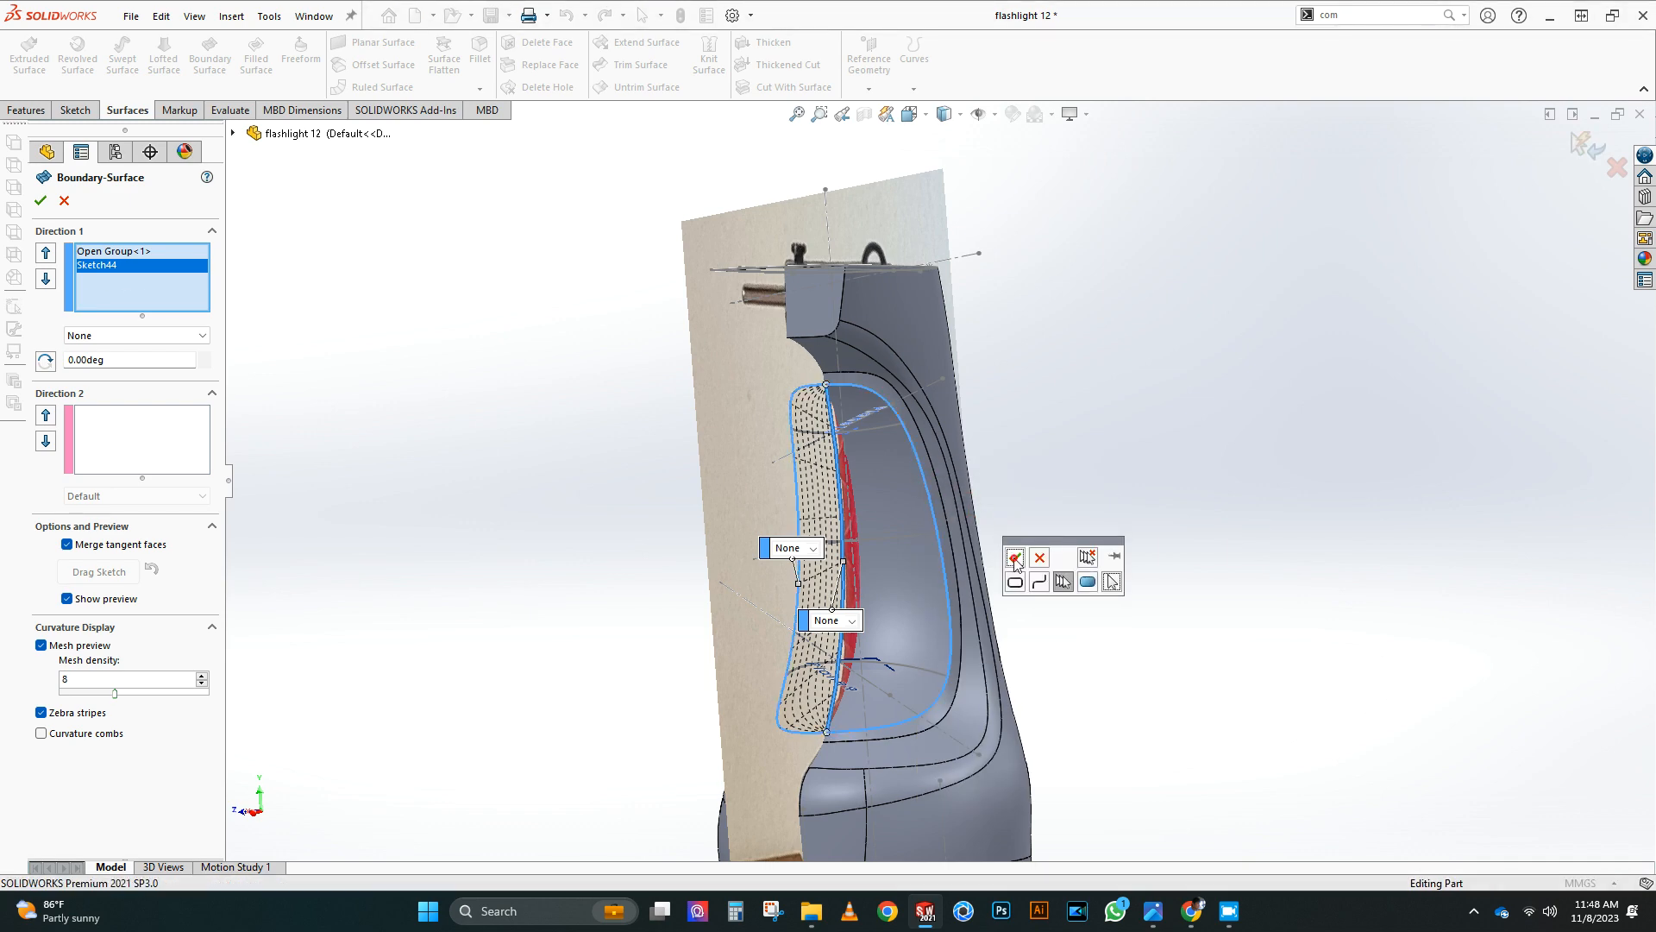
Step: Add the lower, middle and upper cross-section sketches as Direction 2 curves and finish the boundary surface
click(142, 442)
click(910, 672)
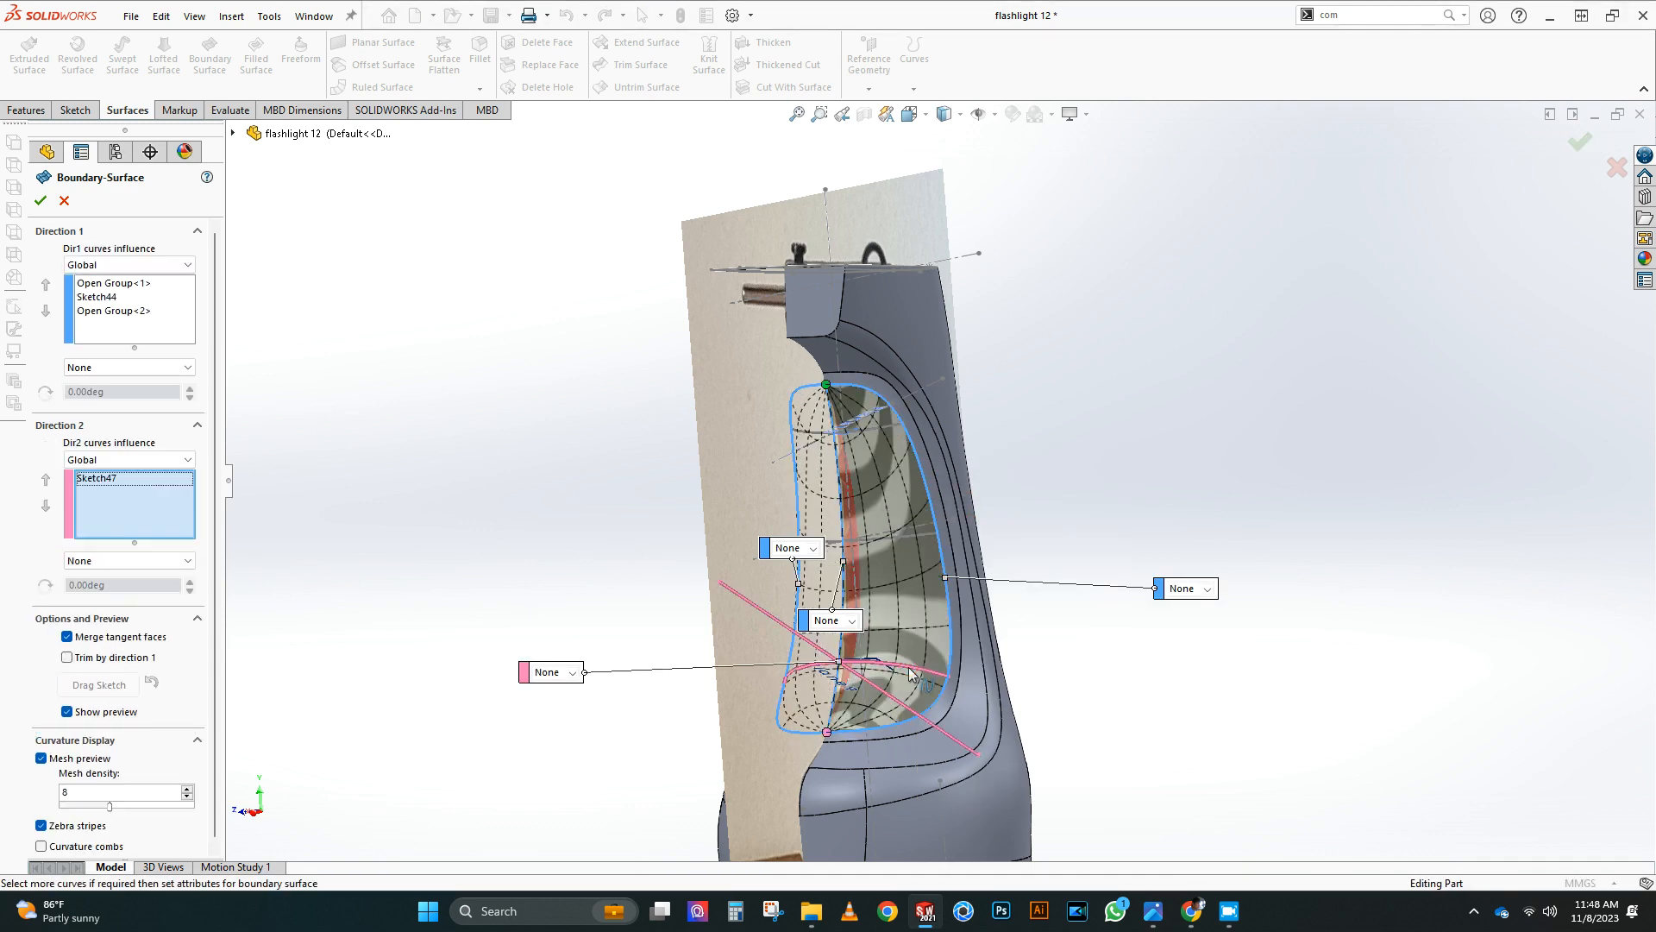
click(899, 534)
click(873, 427)
mouse_move(871, 509)
middle_down()
mouse_move(670, 566)
mouse_move(500, 586)
middle_up()
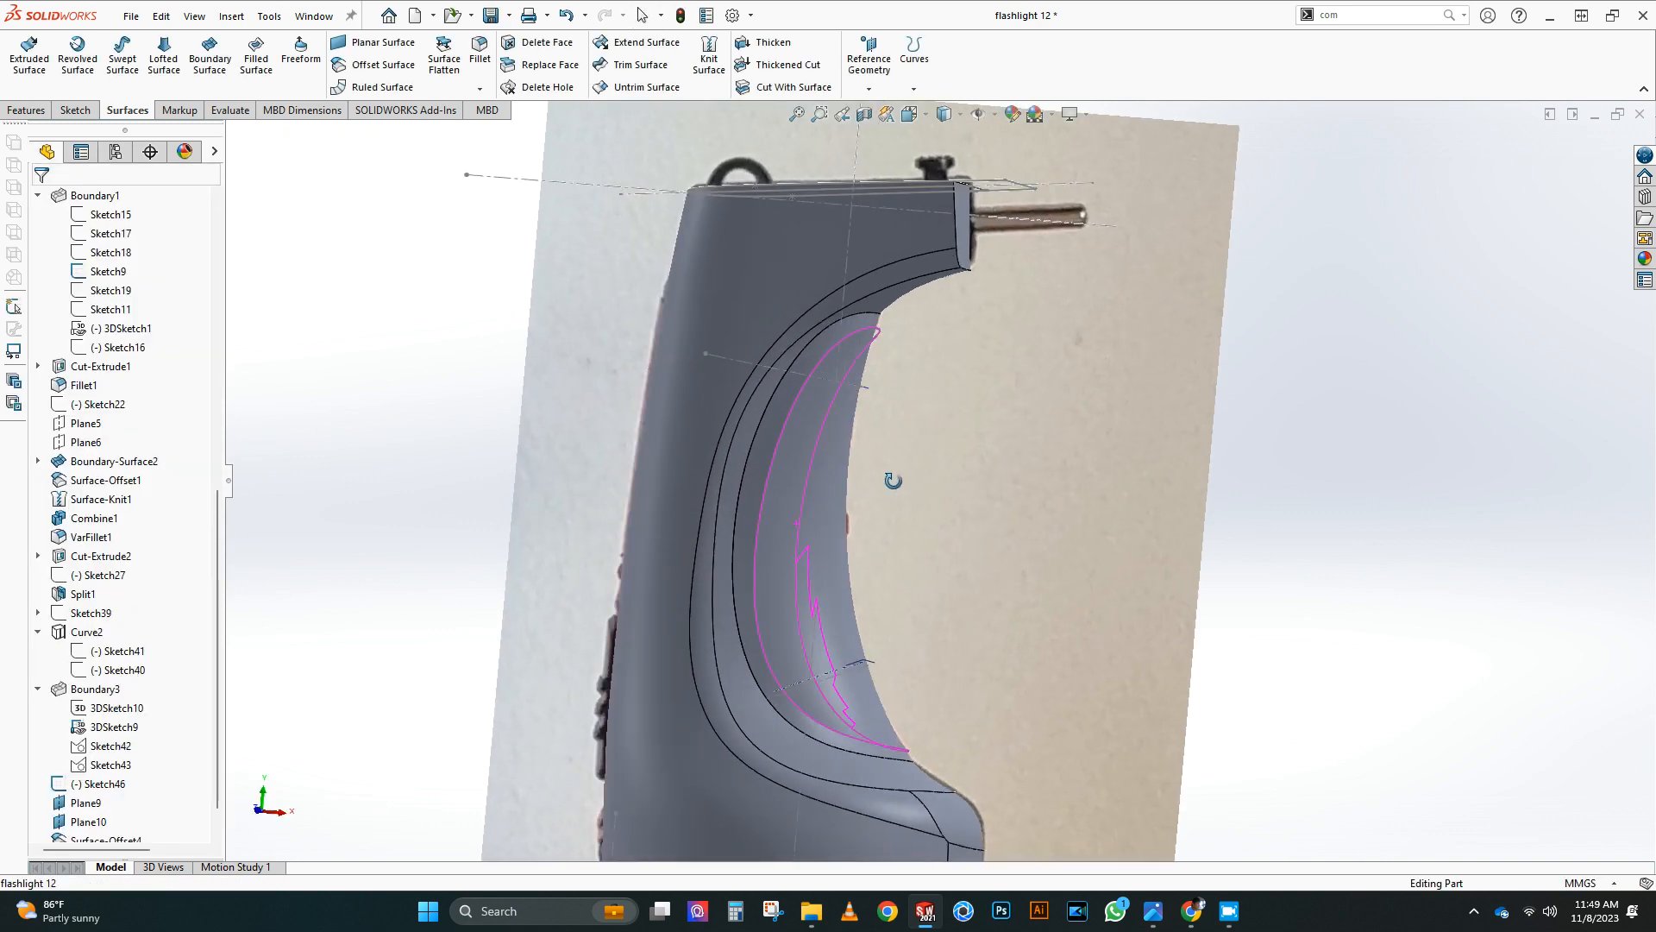
Step: Knit the offset surface and the boundary surface together with Create solid on, removing the extra face from the selection
click(848, 526)
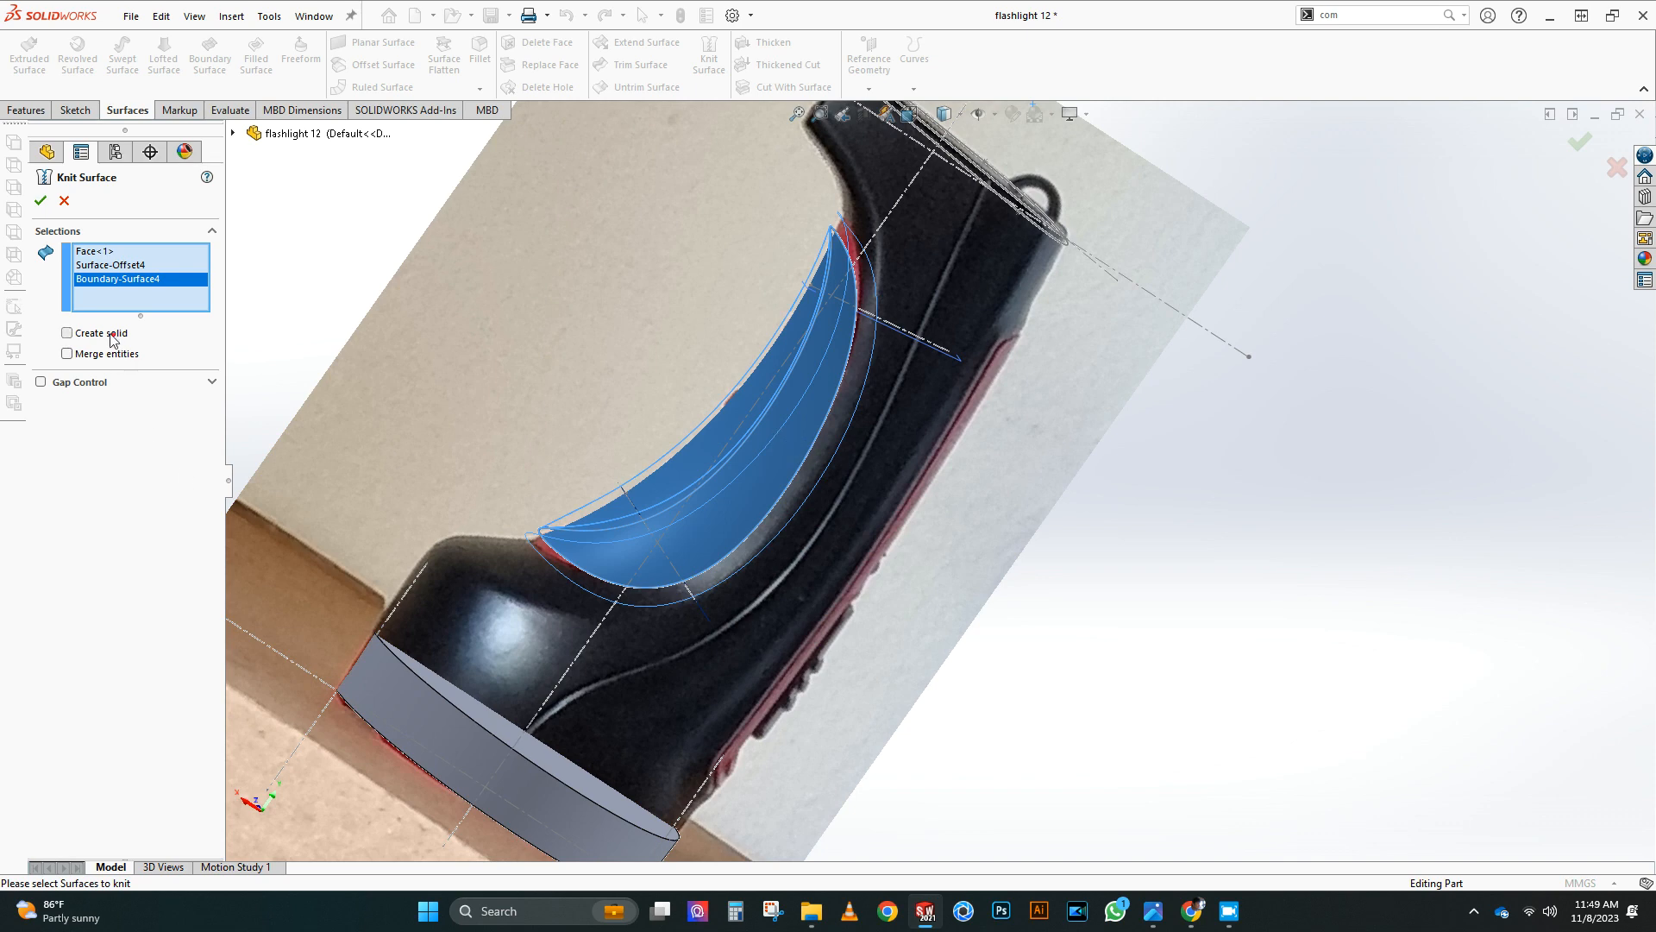
click(112, 334)
click(102, 251)
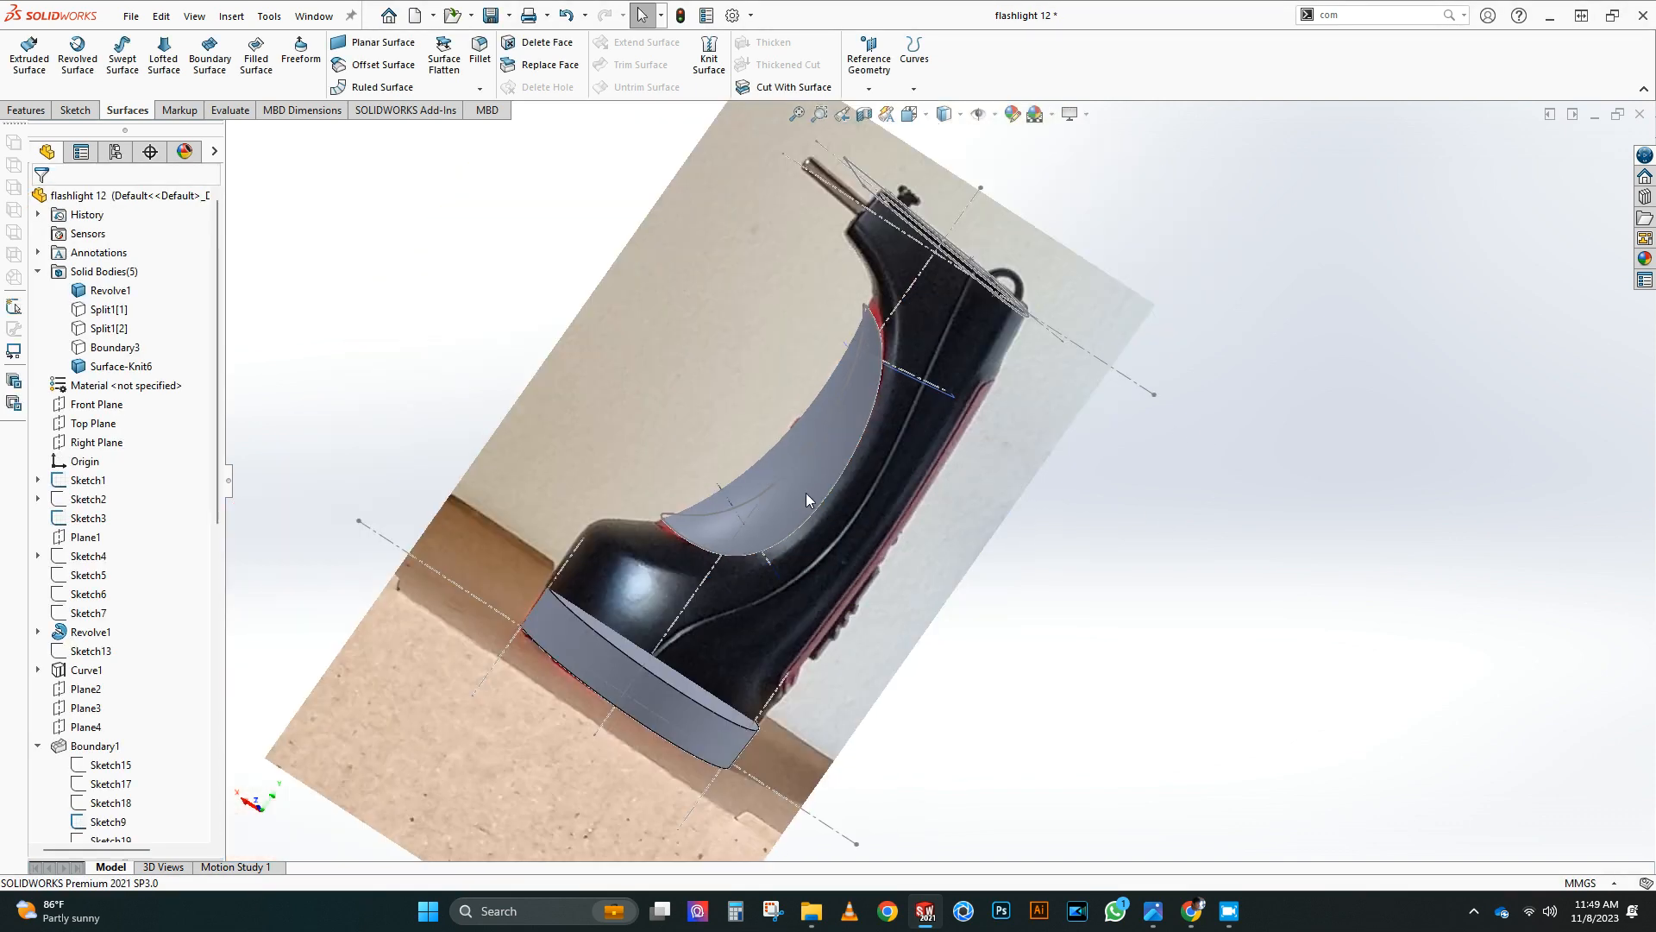
Step: Show the Boundary3 body and combine it with the knitted grip body
click(115, 347)
click(1121, 423)
click(1354, 16)
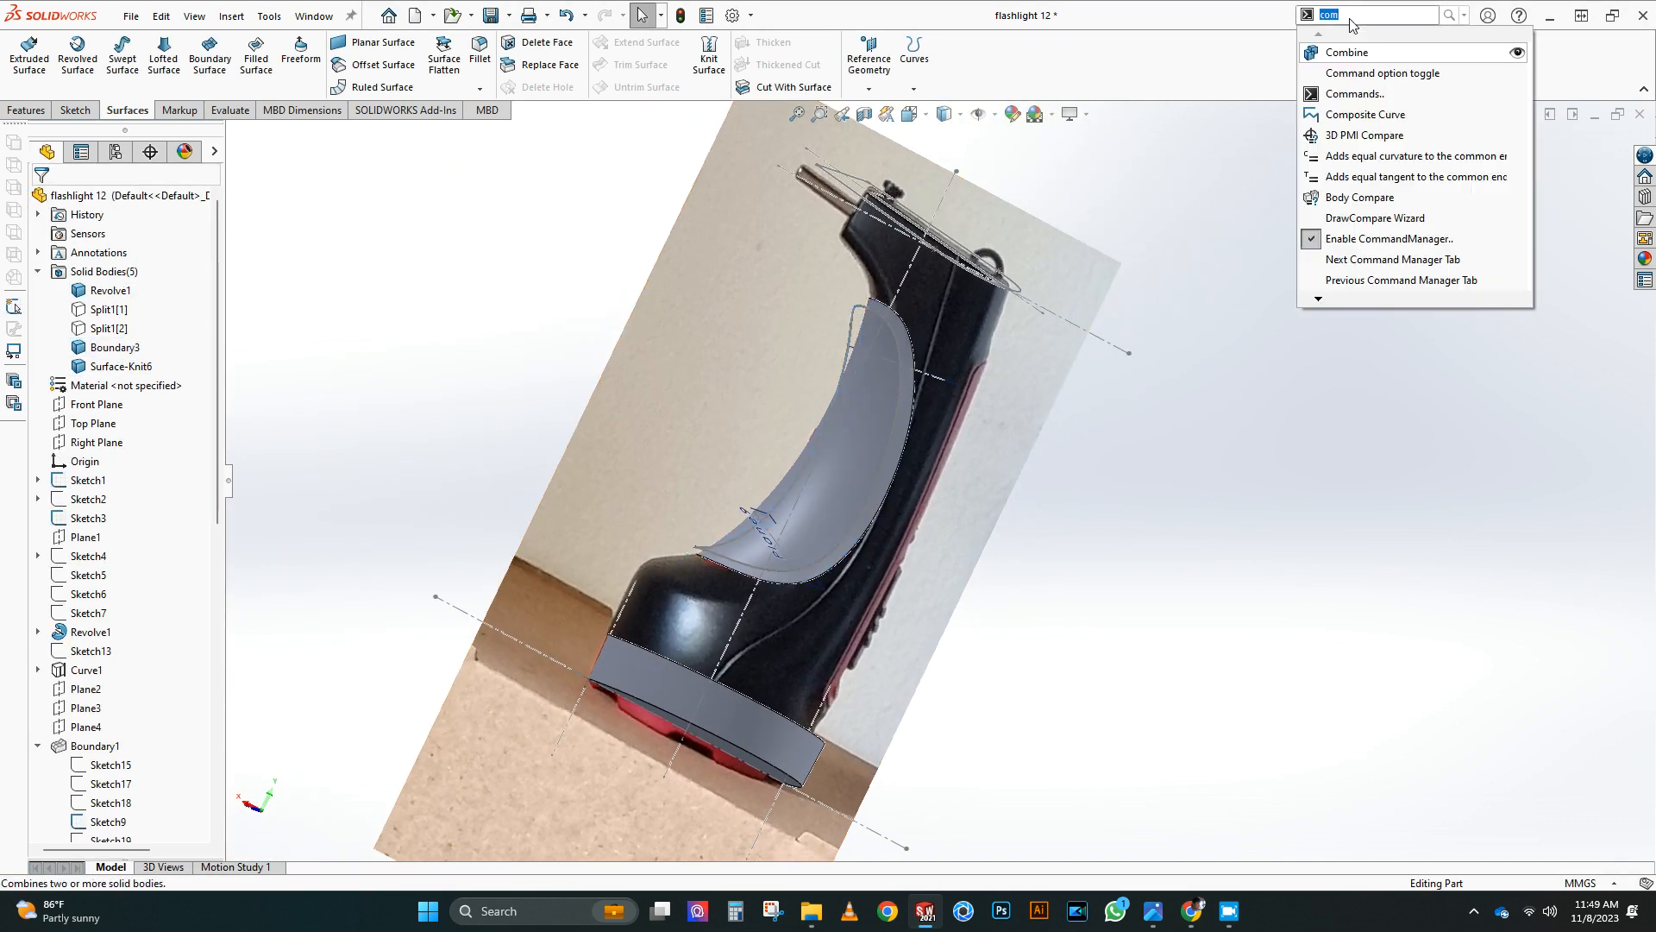
click(1347, 52)
click(906, 353)
click(867, 375)
click(42, 203)
Step: Show Sketch39 and compare the combined grip body with the reference photo in the Right view
middle_drag(961, 324, 690, 593)
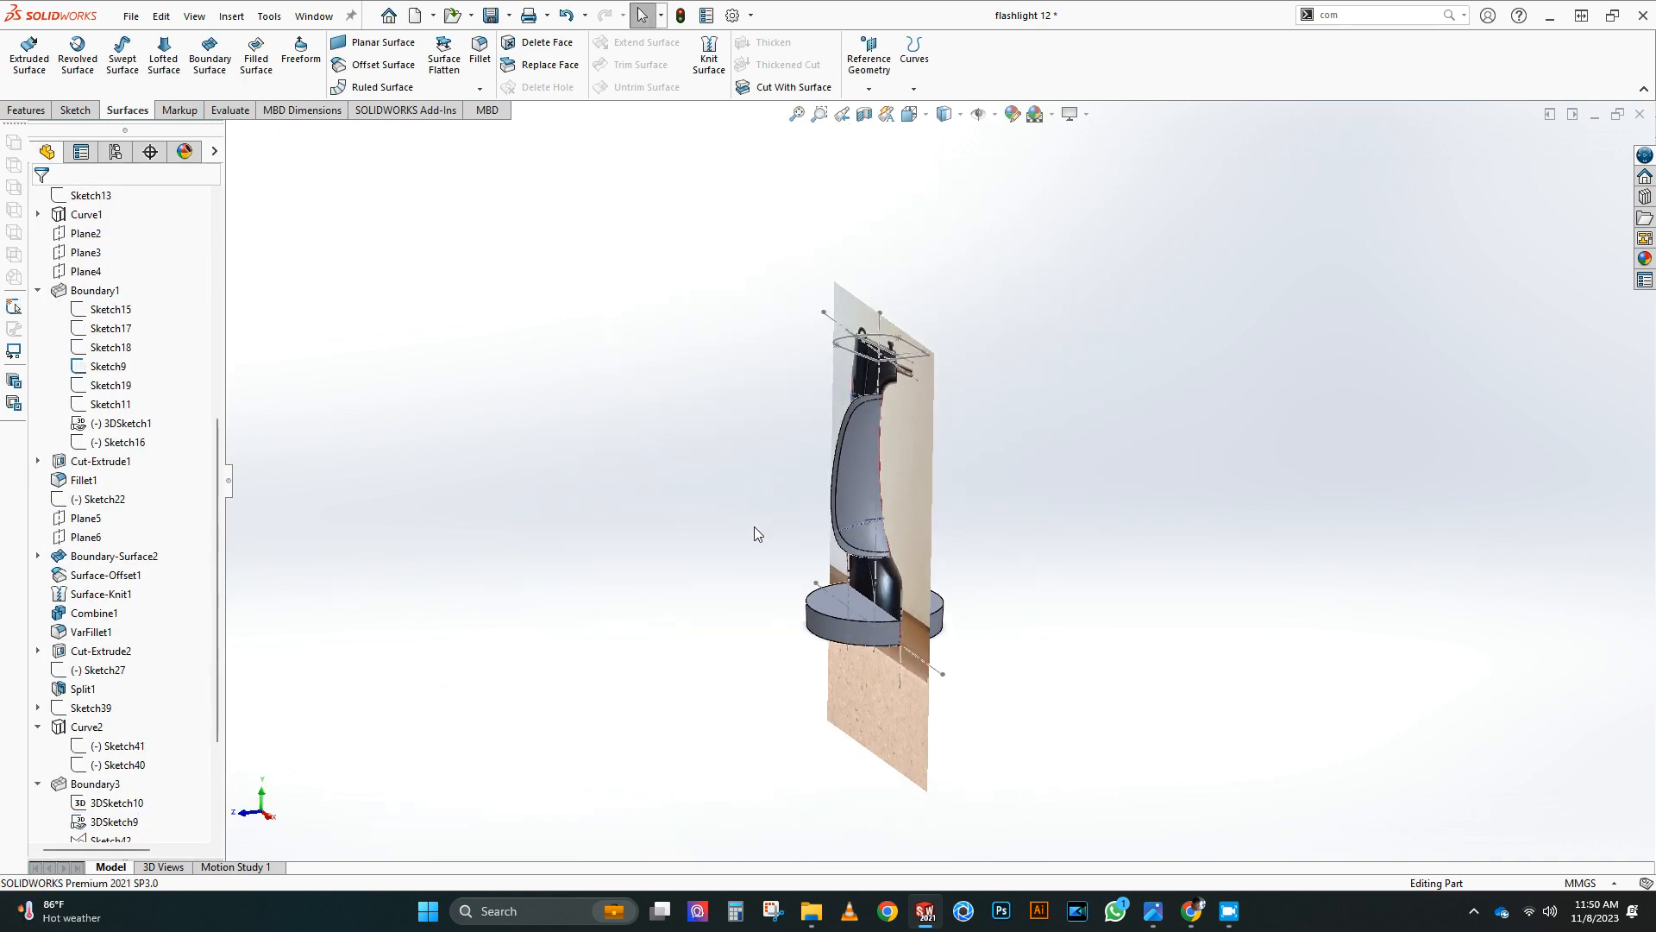
mouse_move(755, 529)
middle_down()
mouse_move(863, 492)
mouse_move(761, 440)
mouse_move(939, 458)
mouse_move(730, 450)
middle_up()
scroll(122, 451, up, 7)
scroll(126, 604, down, 10)
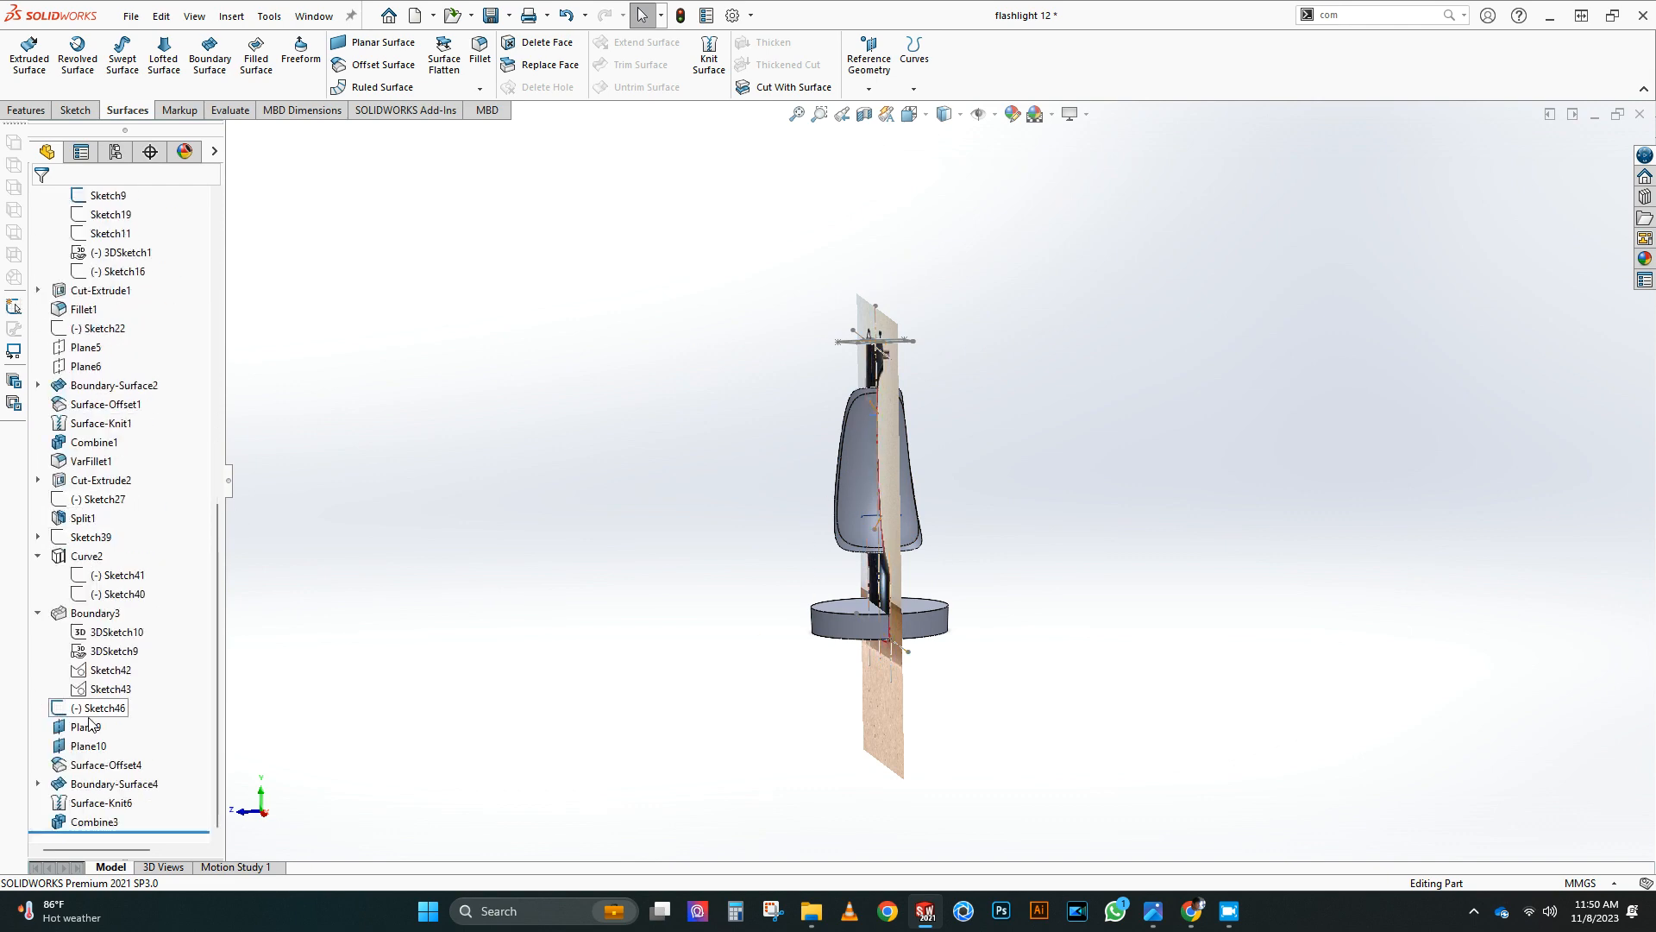
click(85, 538)
click(135, 503)
click(910, 118)
click(954, 161)
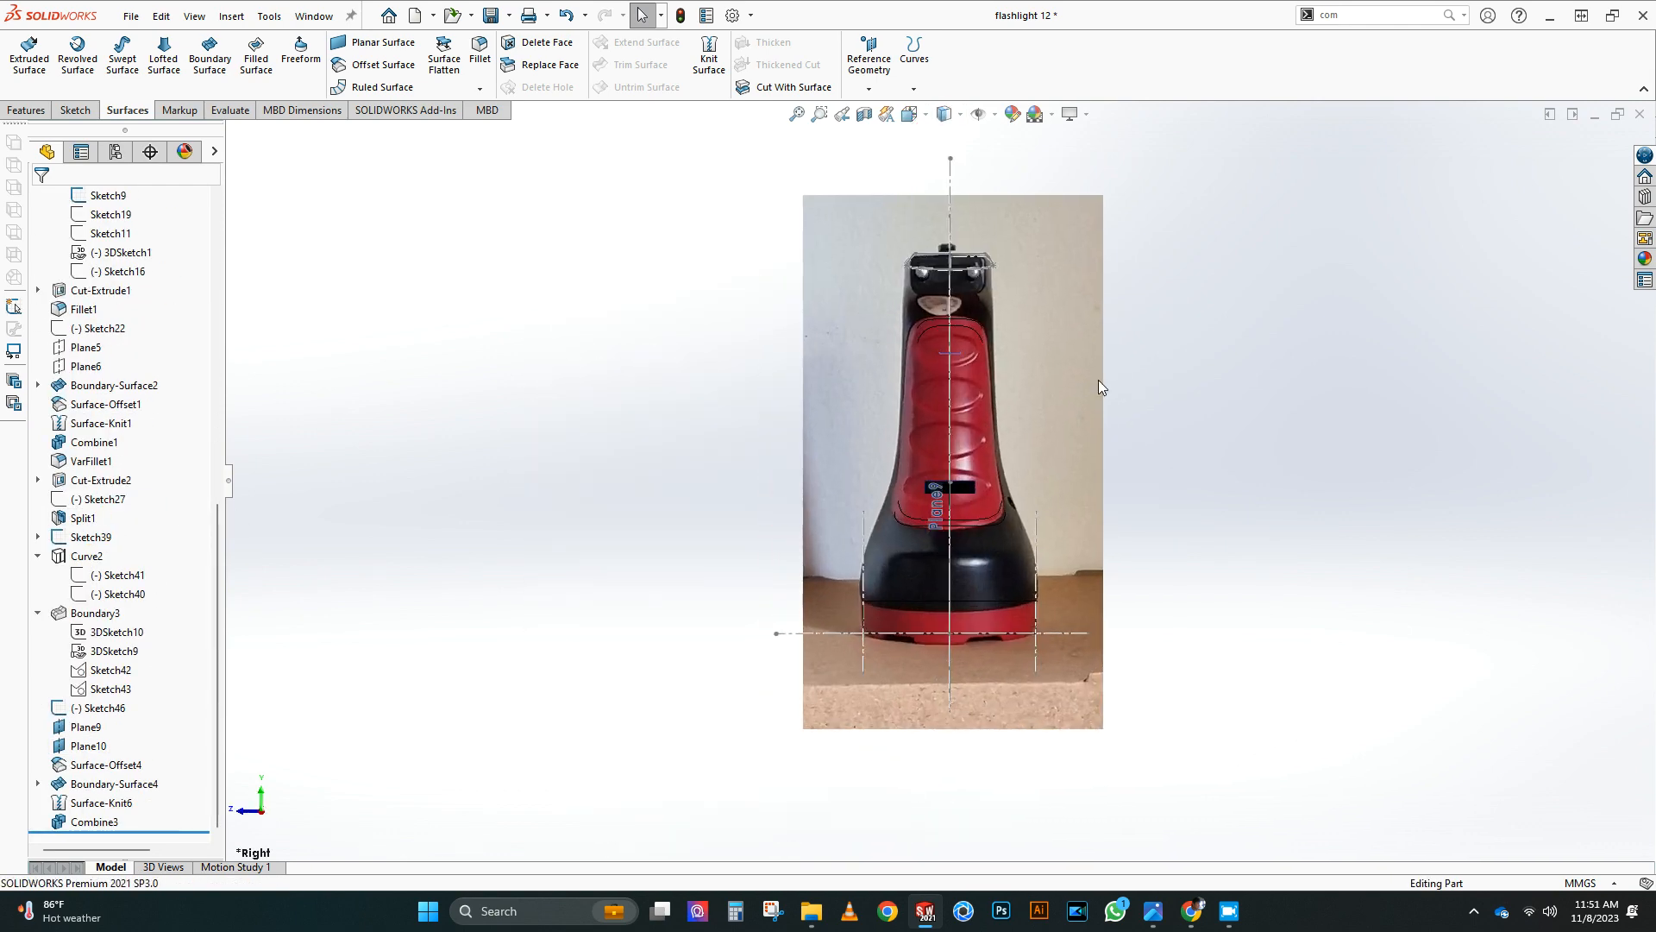
scroll(1116, 388, down, 3)
scroll(170, 381, up, 10)
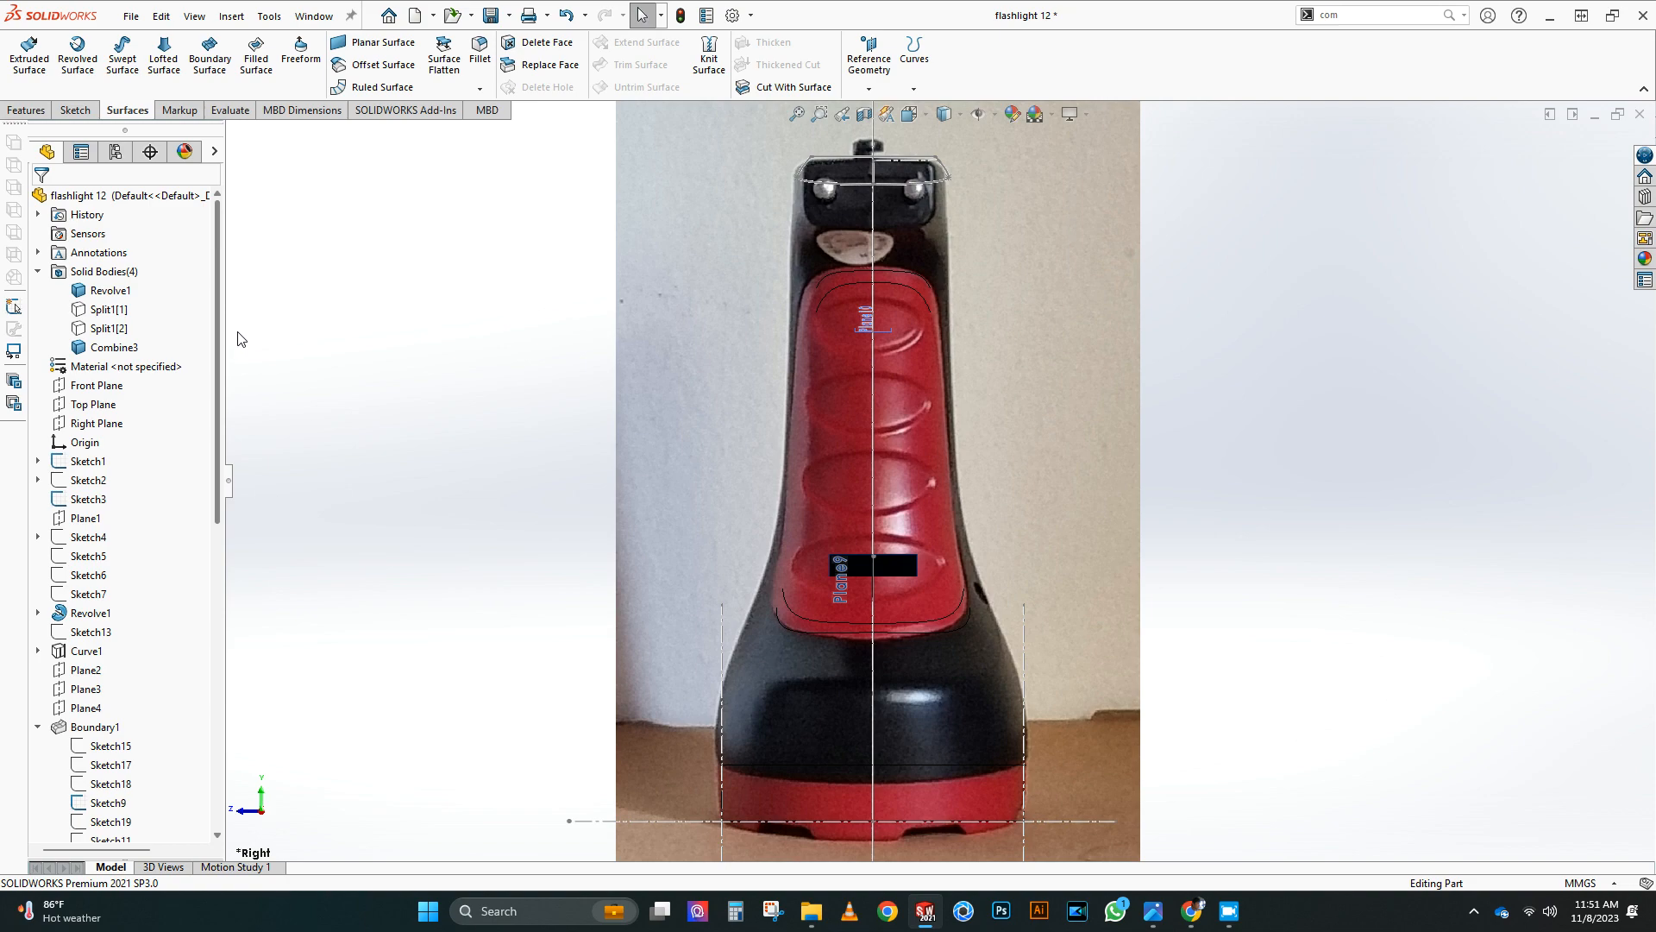
Step: Start a sketch on the Front Plane in the Front view and set the display style to wireframe
middle_drag(759, 466, 992, 481)
key(ctrl+1)
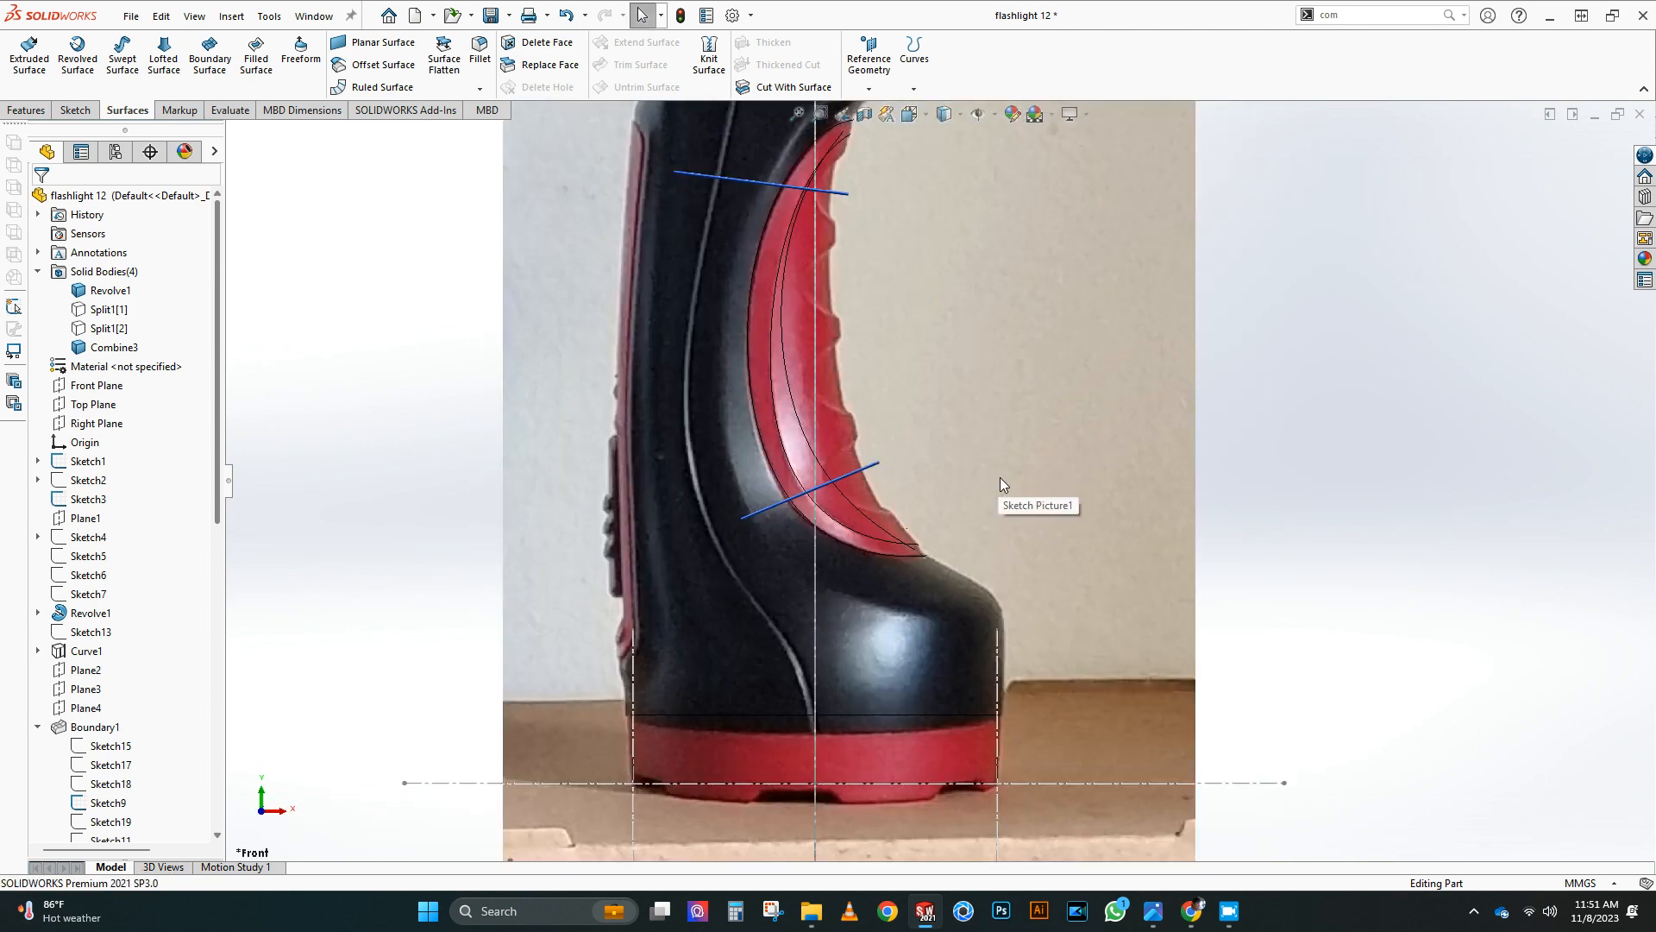
click(120, 363)
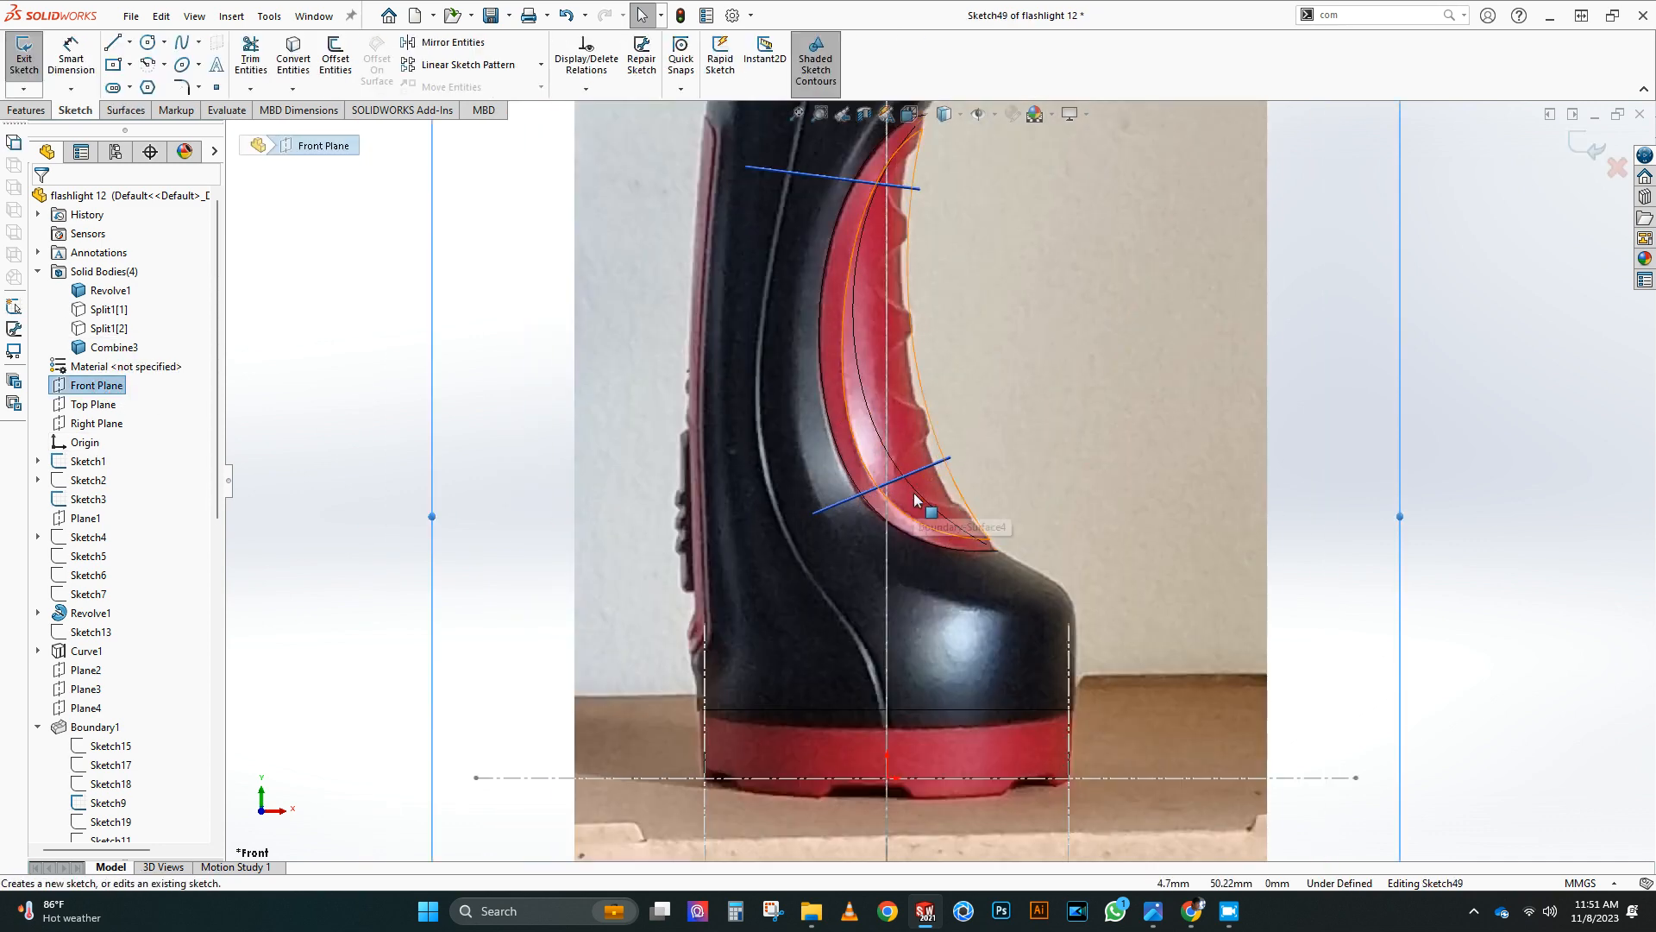
scroll(916, 498, up, 2)
scroll(929, 499, down, 2)
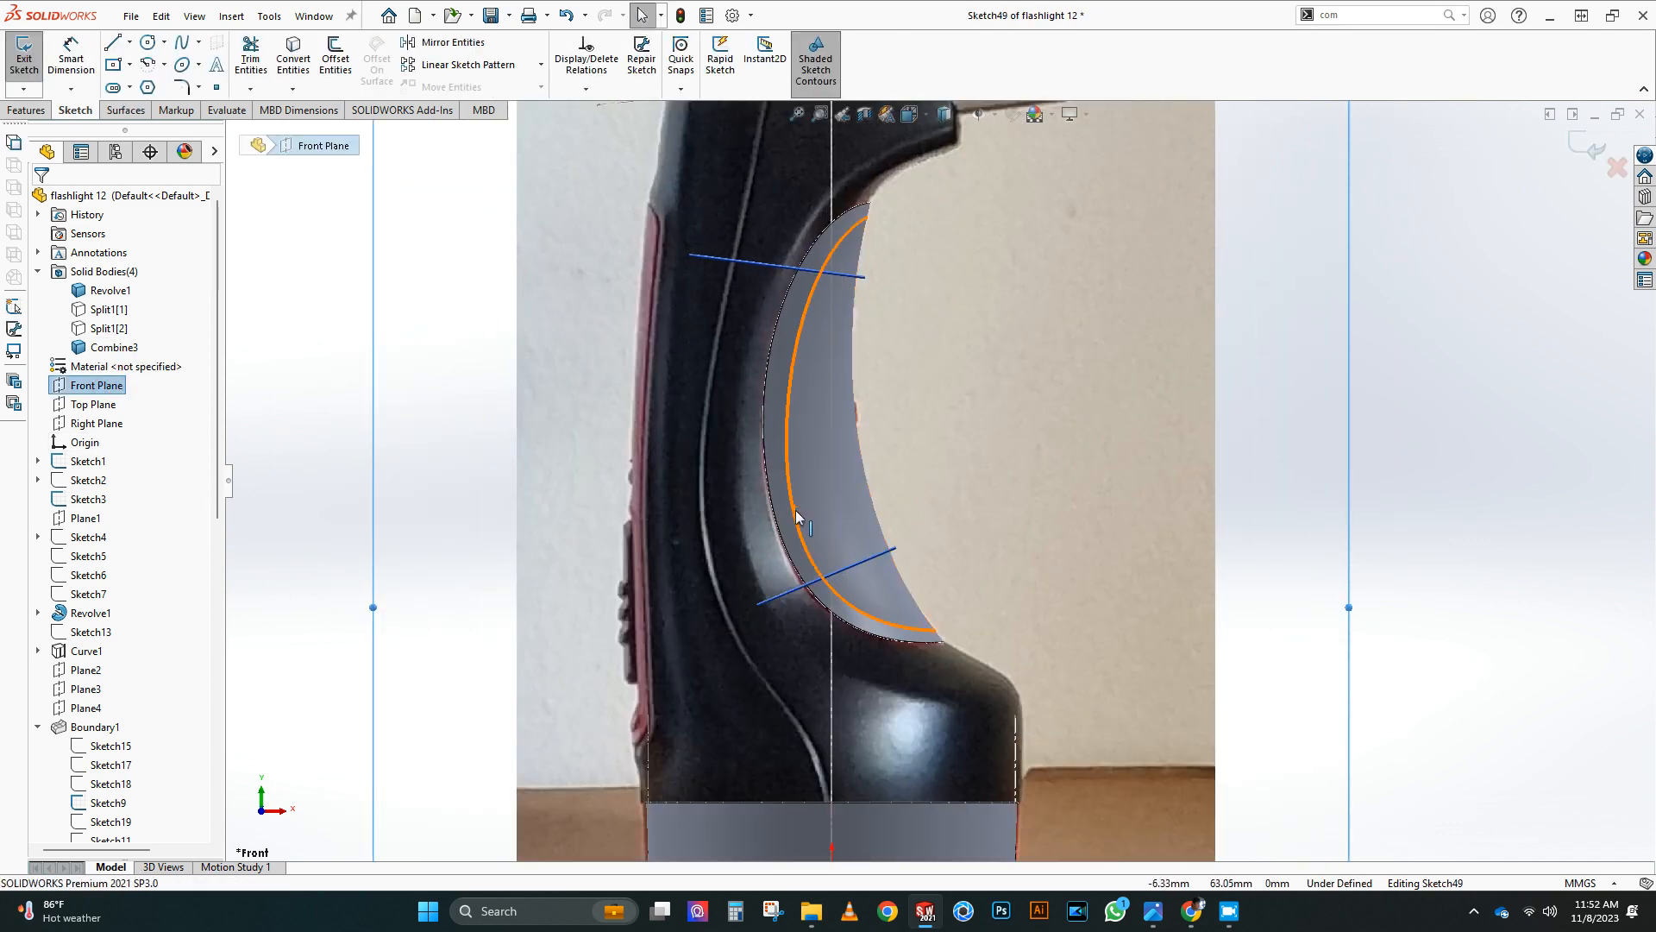
scroll(921, 411, up, 2)
click(945, 115)
click(945, 233)
scroll(973, 526, down, 3)
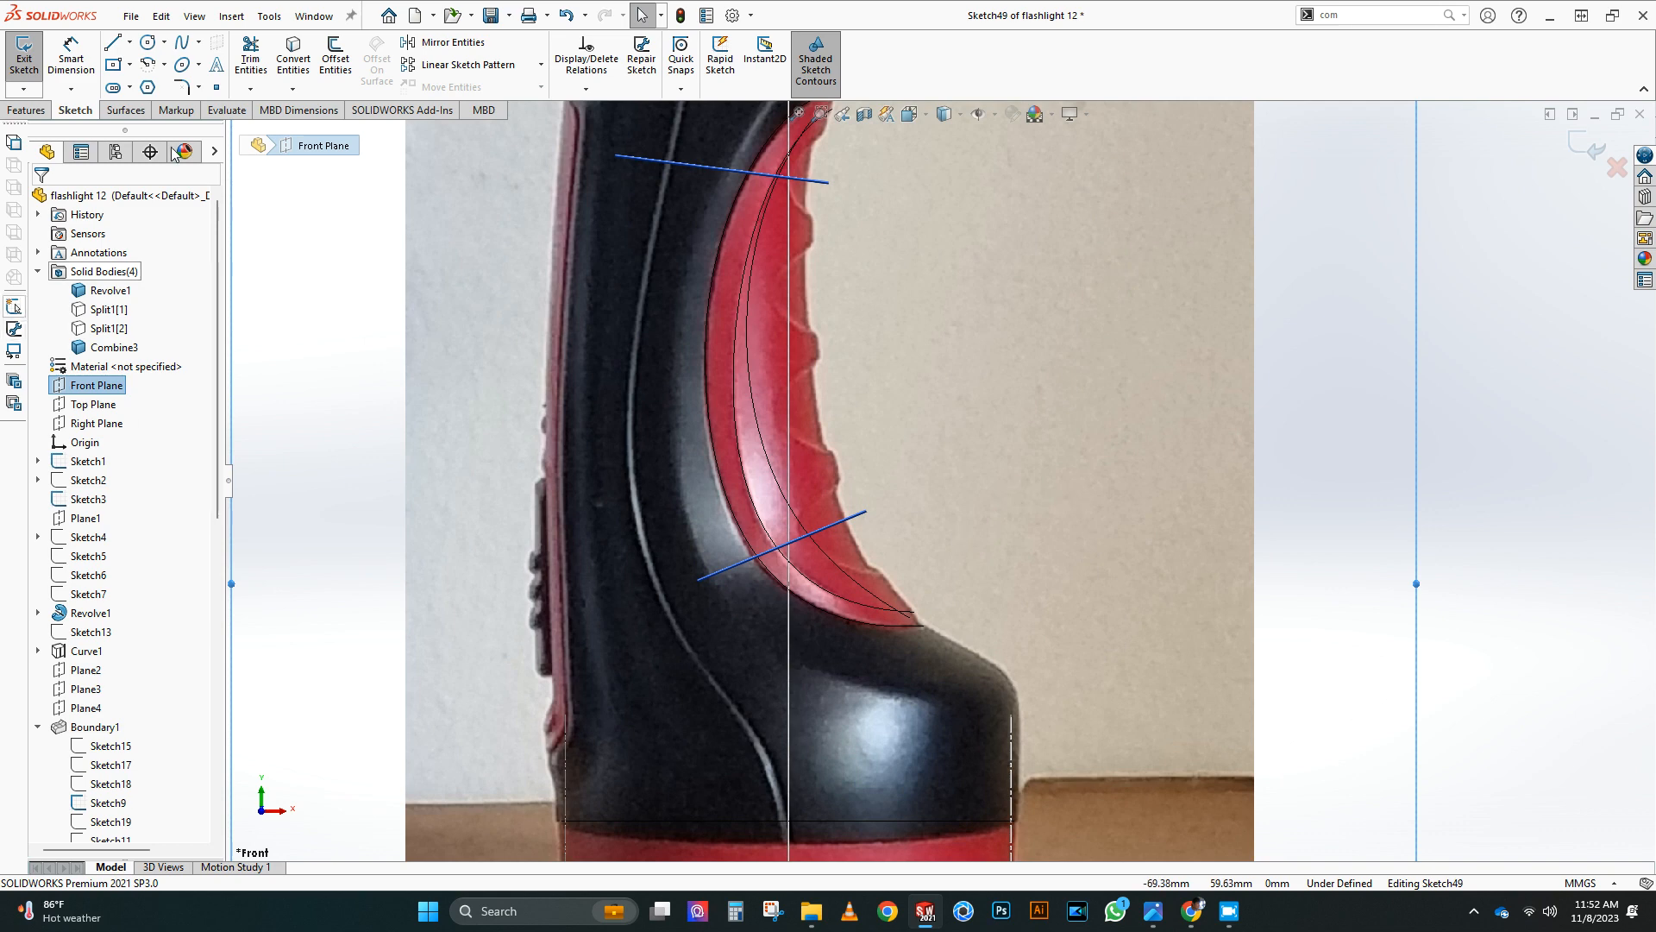
Step: Draw an open spline curving around the lowest finger ridge in the side photo and fine-tune its points
click(858, 470)
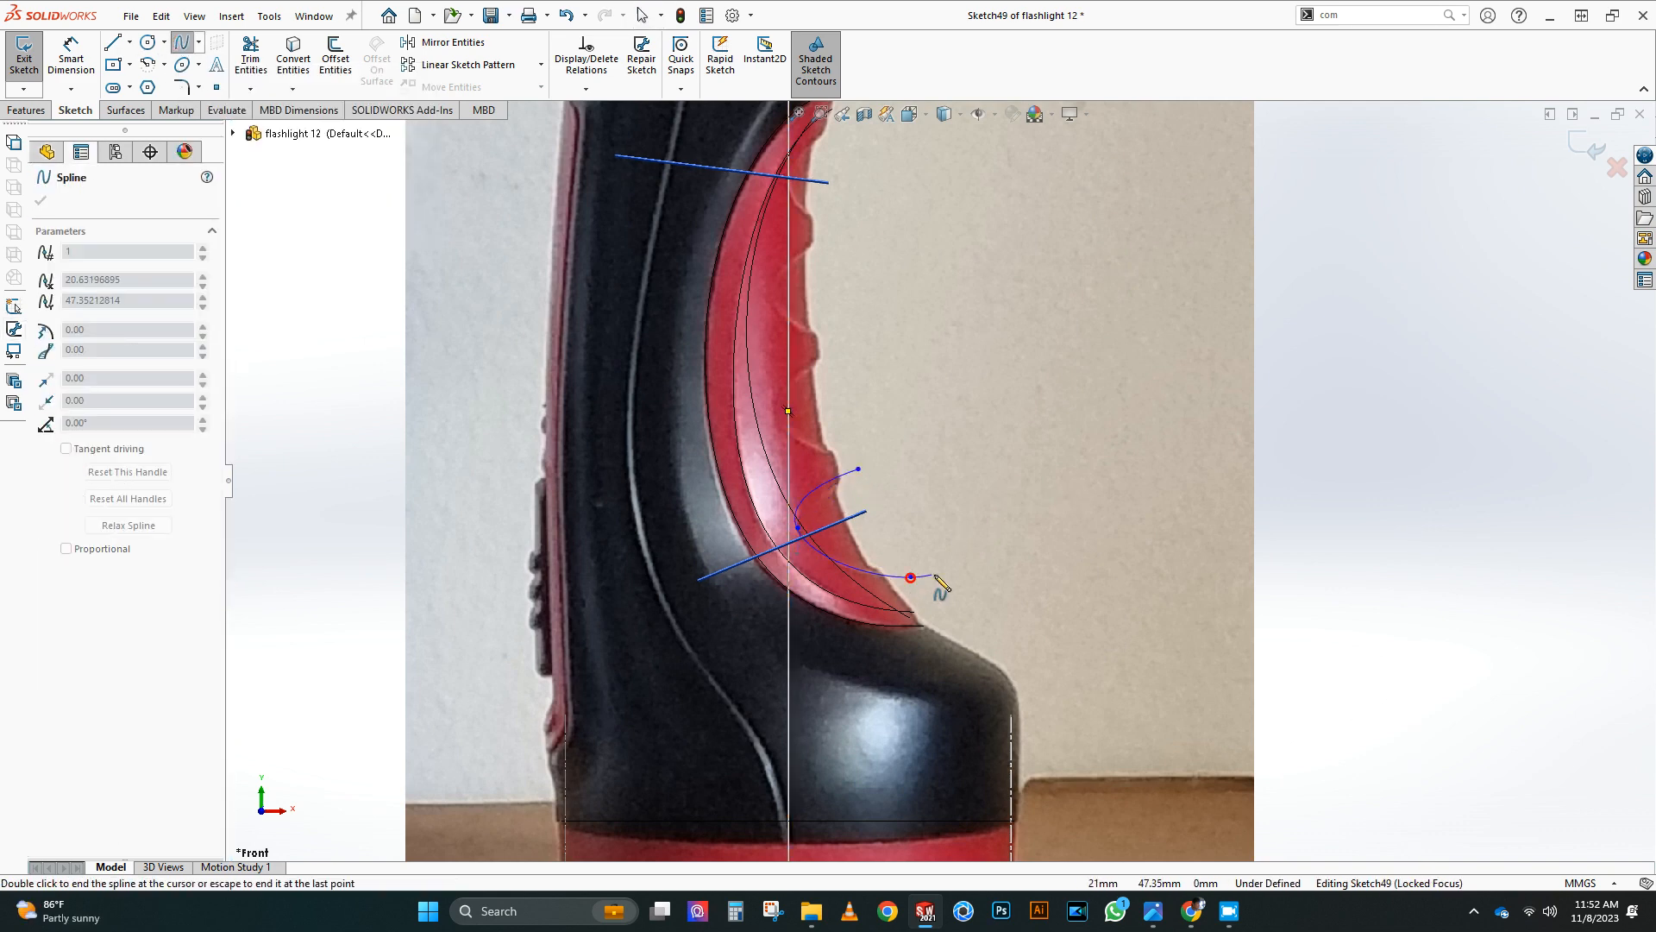
key(Escape)
scroll(869, 514, down, 4)
drag(874, 565, 857, 545)
drag(722, 559, 738, 554)
drag(588, 486, 598, 490)
Step: Project the current spline sketch onto the grip's finger-side face as a projection split line, with the model shown shaded
scroll(949, 426, up, 8)
click(941, 113)
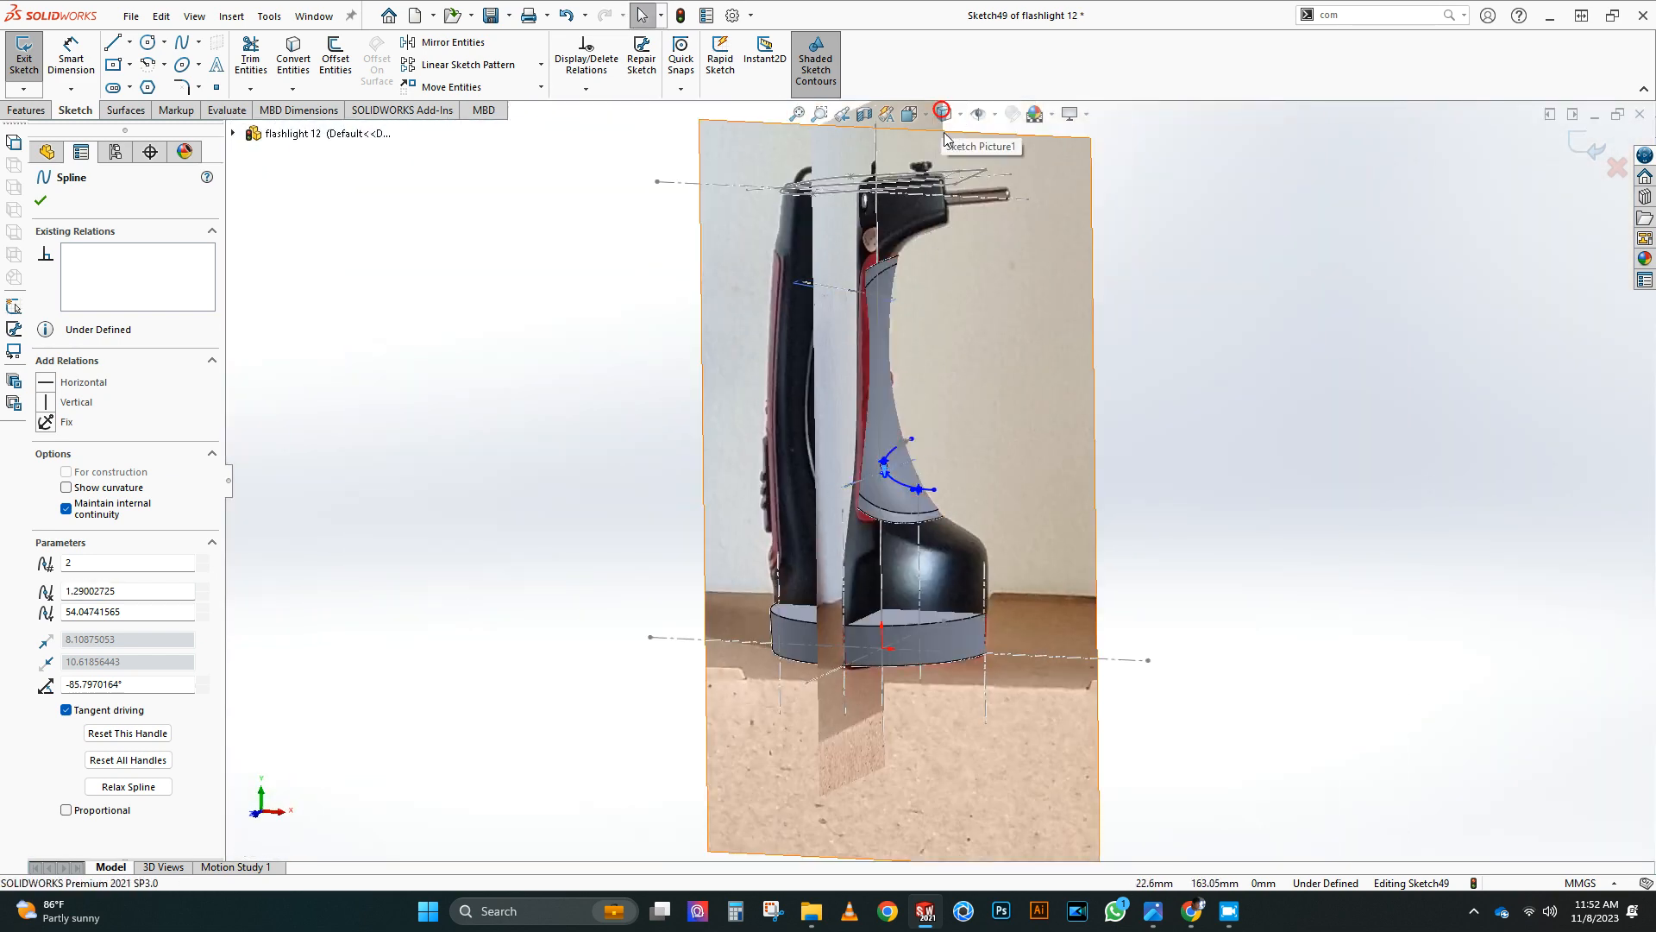
scroll(990, 349, down, 3)
middle_drag(990, 350, 932, 356)
click(28, 113)
click(734, 89)
click(759, 109)
click(863, 550)
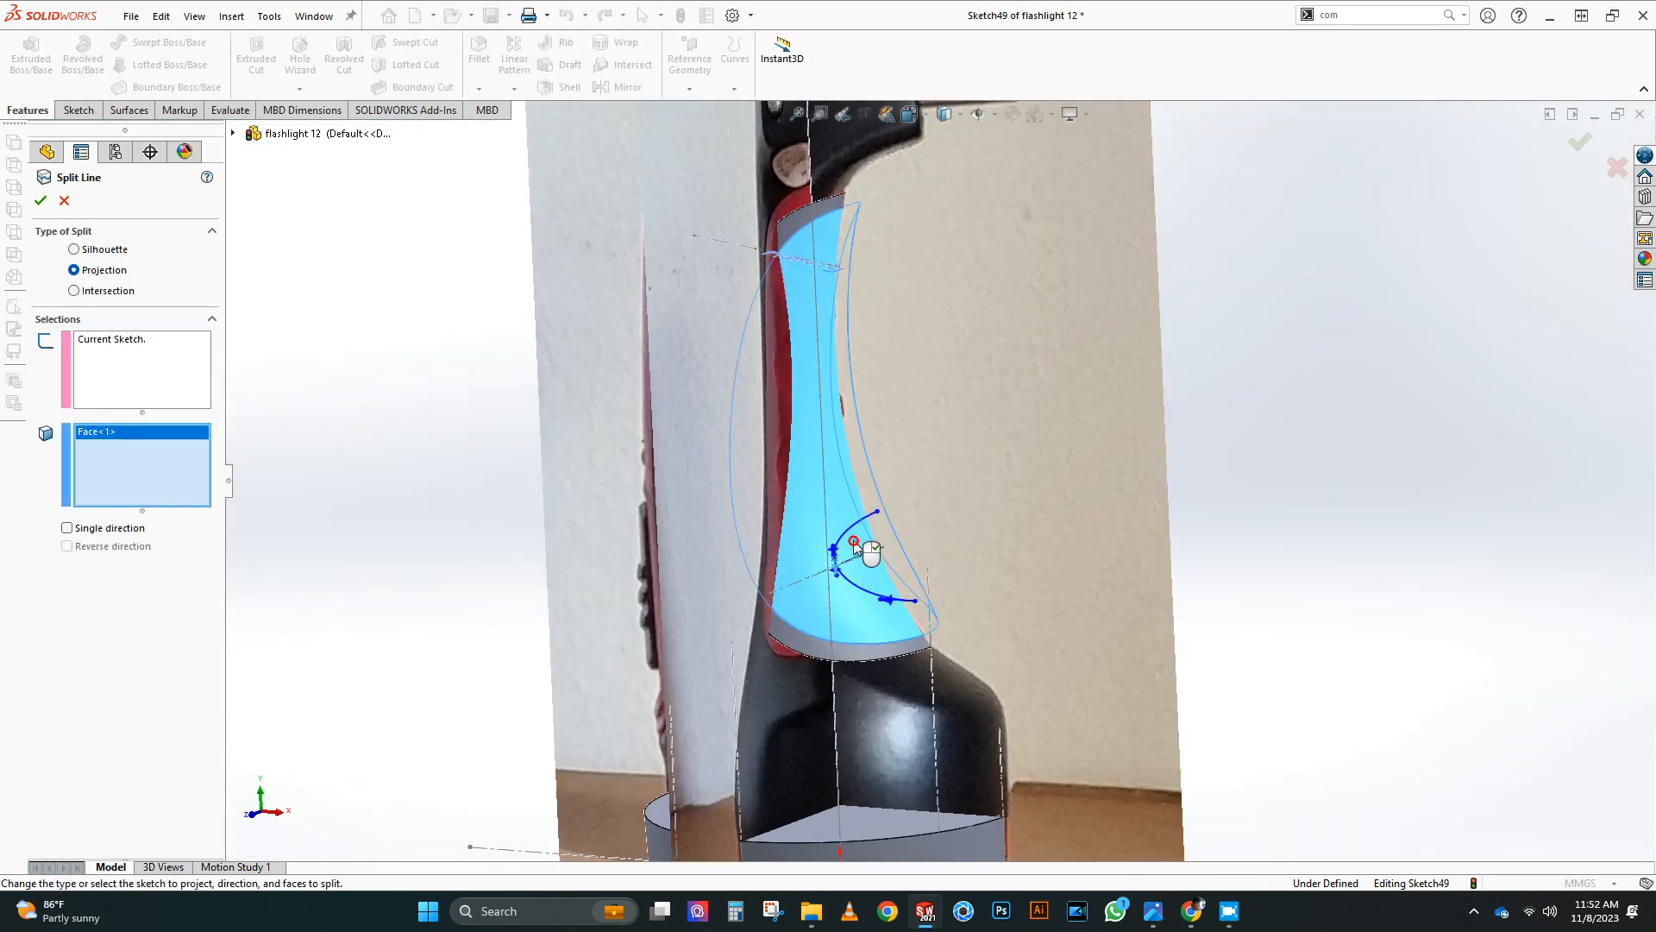
scroll(862, 550, up, 1)
middle_drag(862, 550, 835, 566)
click(41, 201)
Step: Compare the split grip face with the side photo in wireframe and shaded display
middle_drag(570, 588, 500, 593)
scroll(509, 595, up, 4)
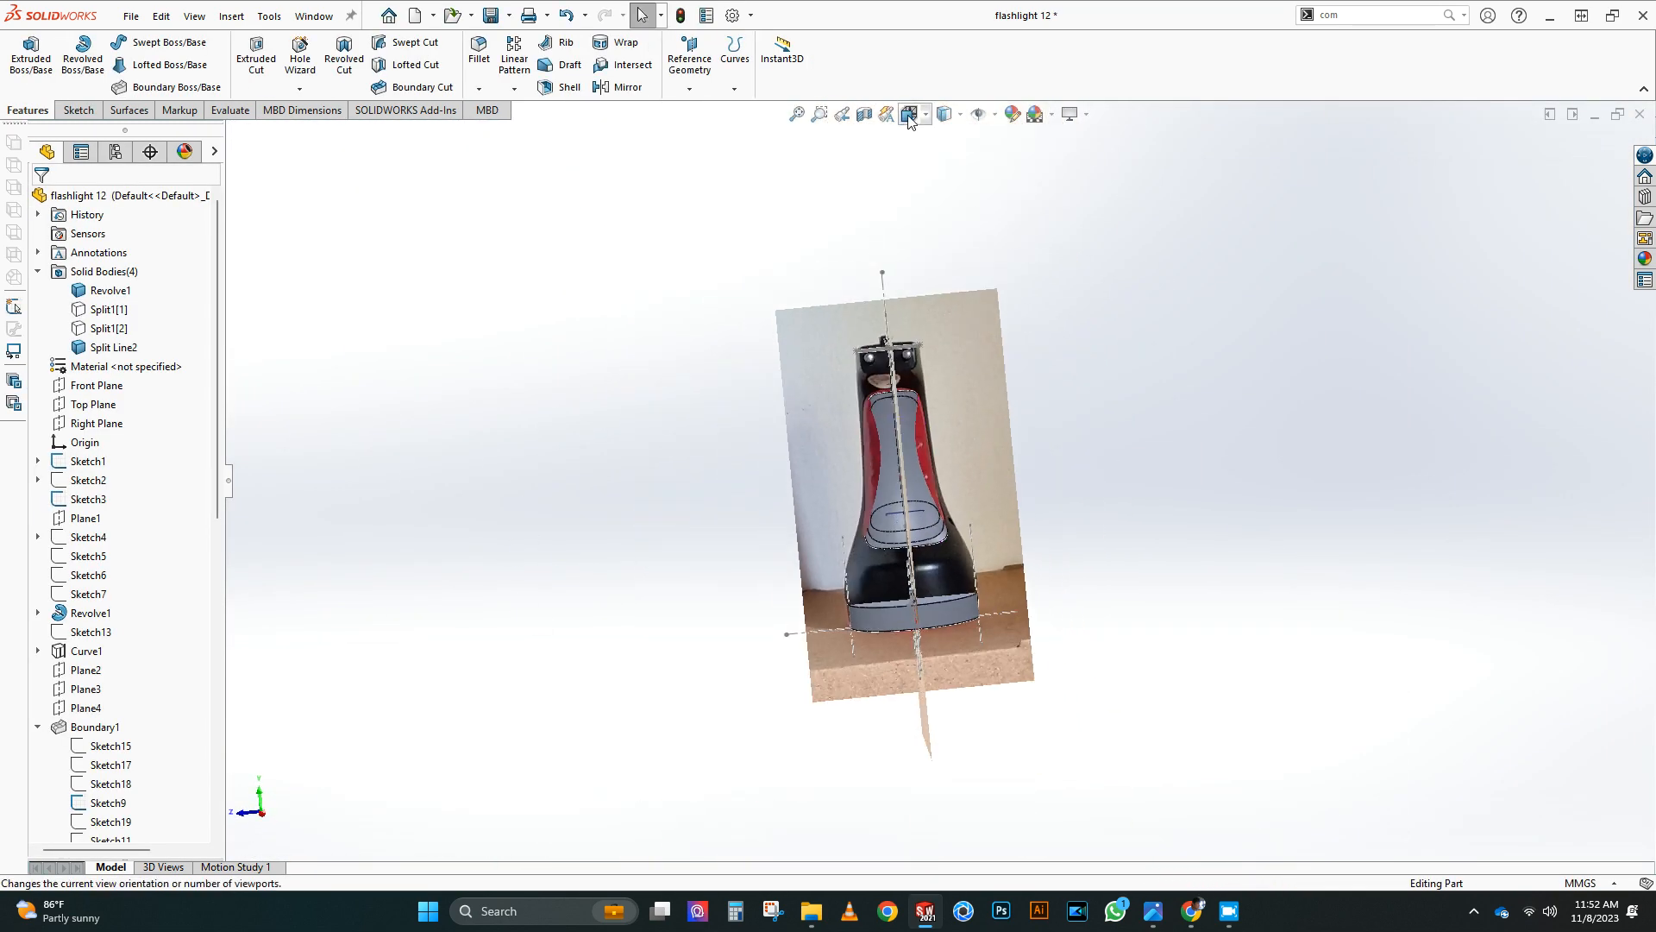
click(911, 114)
click(959, 162)
click(944, 113)
click(948, 239)
middle_drag(948, 244, 1000, 263)
click(944, 114)
click(947, 140)
scroll(927, 414, down, 2)
middle_drag(927, 414, 966, 418)
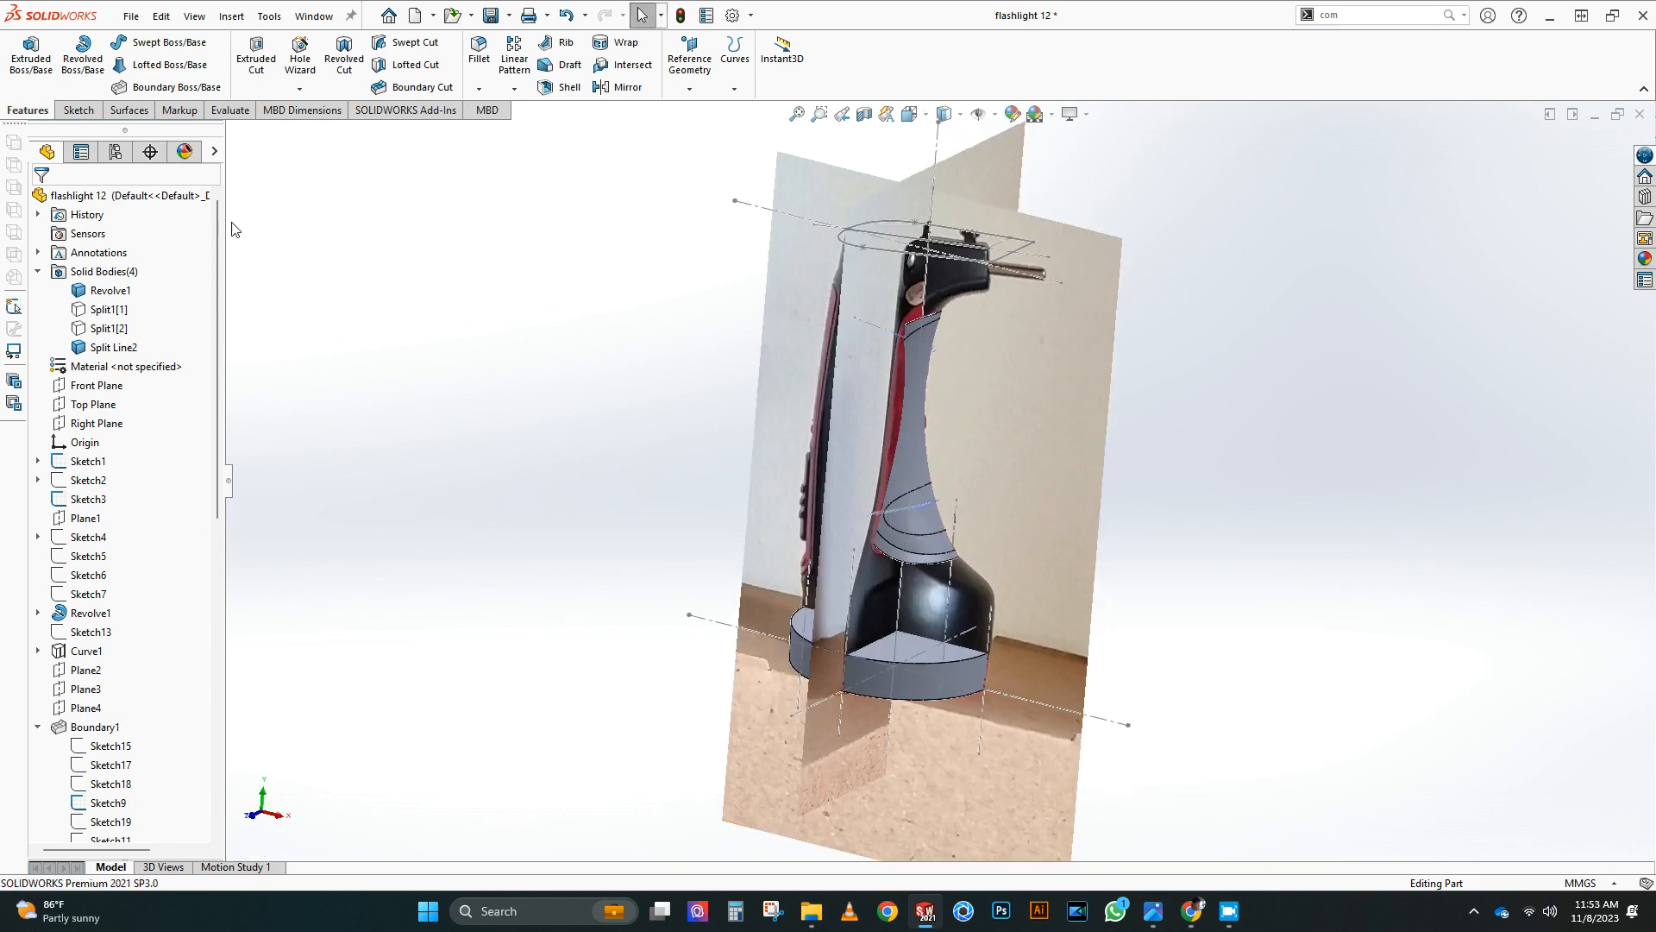
Step: Create a 0 mm offset surface from the split face of the lowest finger recess
click(128, 111)
scroll(950, 515, down, 3)
mouse_move(949, 516)
middle_down()
mouse_move(795, 374)
mouse_move(894, 451)
mouse_move(850, 442)
mouse_move(845, 466)
middle_up()
click(373, 65)
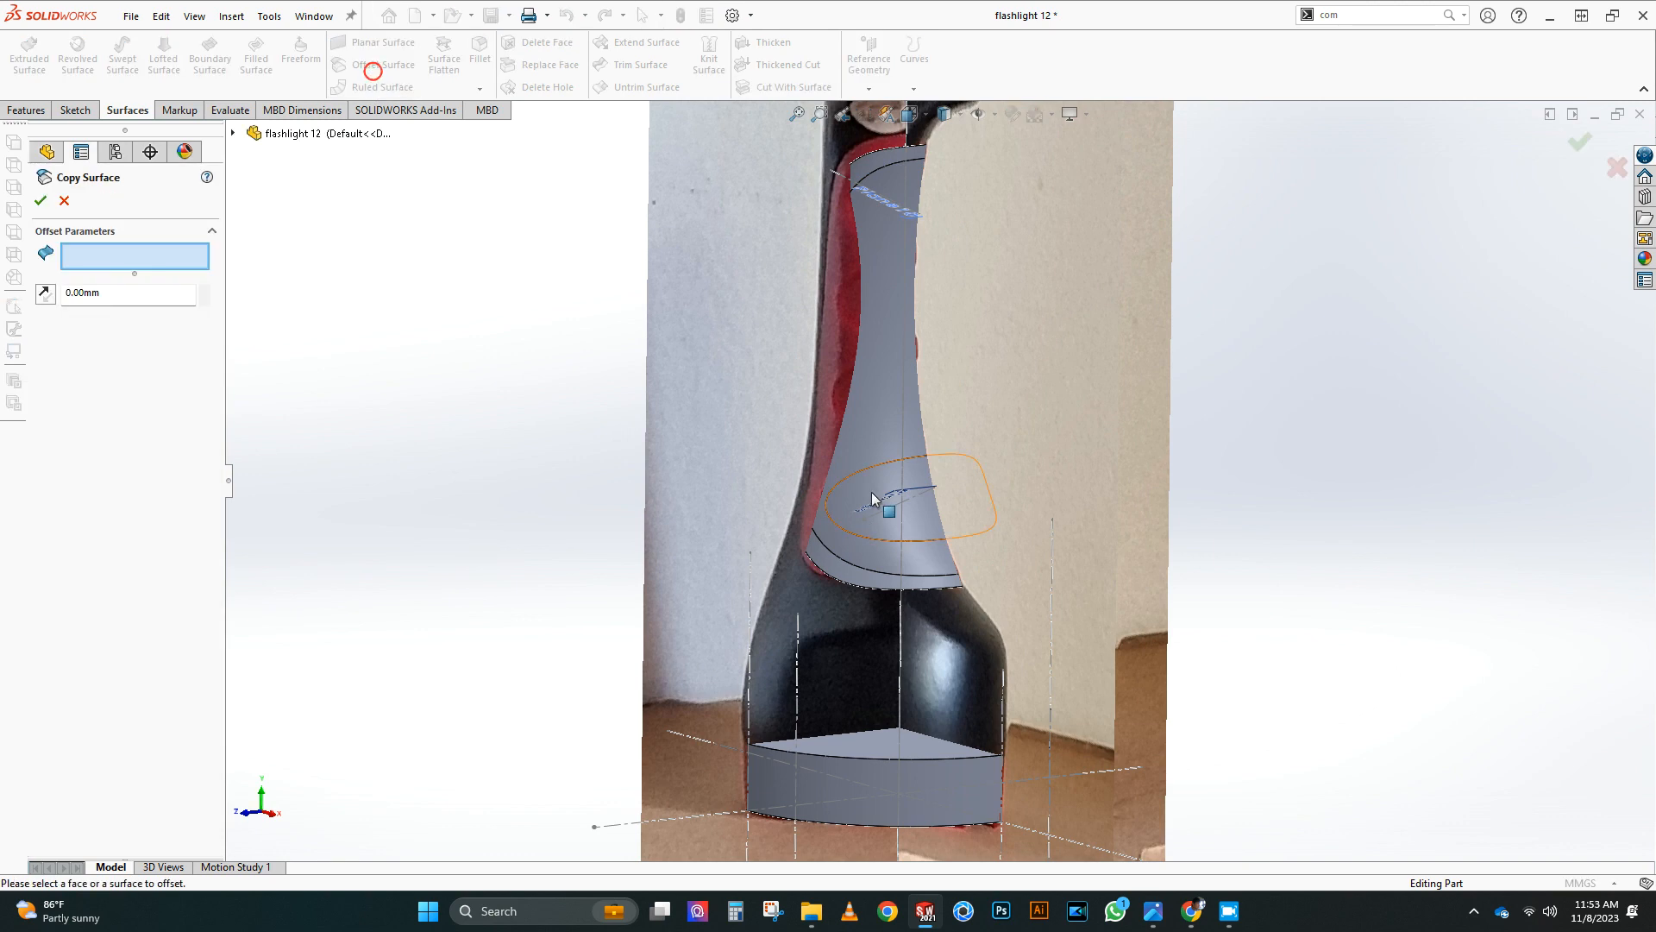
click(40, 201)
Step: Cut the lowest finger recess with a 2 mm thickened cut from the offset surface, limited to the Split Line2 body
click(787, 66)
middle_drag(624, 492, 759, 480)
click(910, 115)
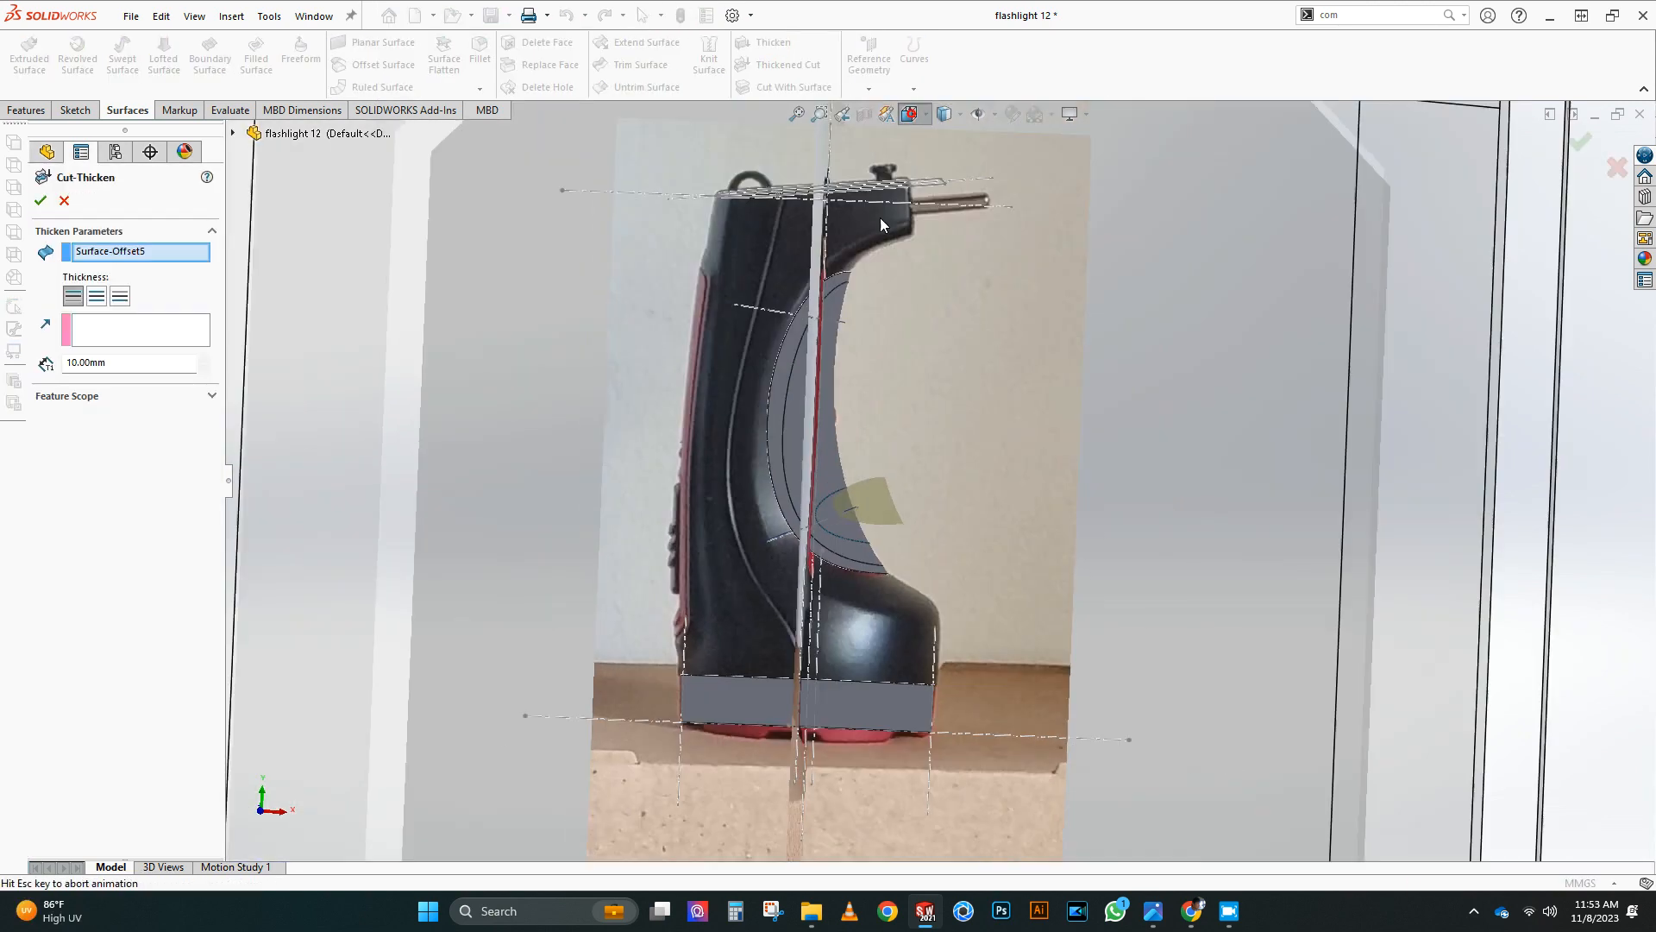
click(929, 159)
scroll(955, 483, down, 5)
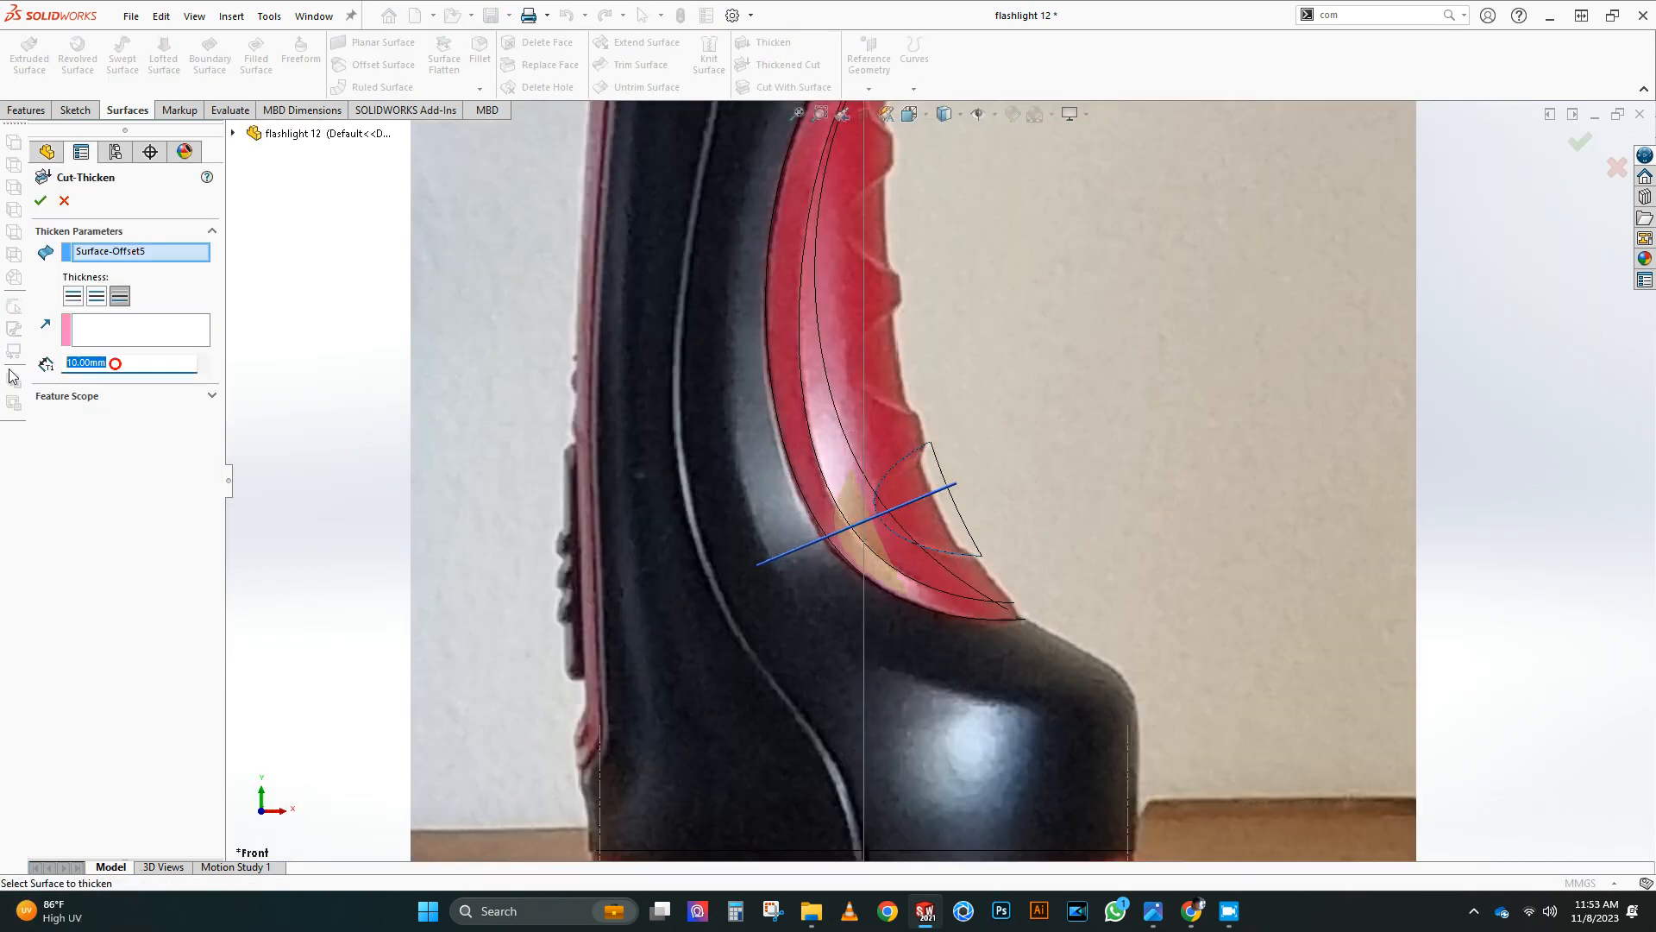
click(66, 452)
click(818, 404)
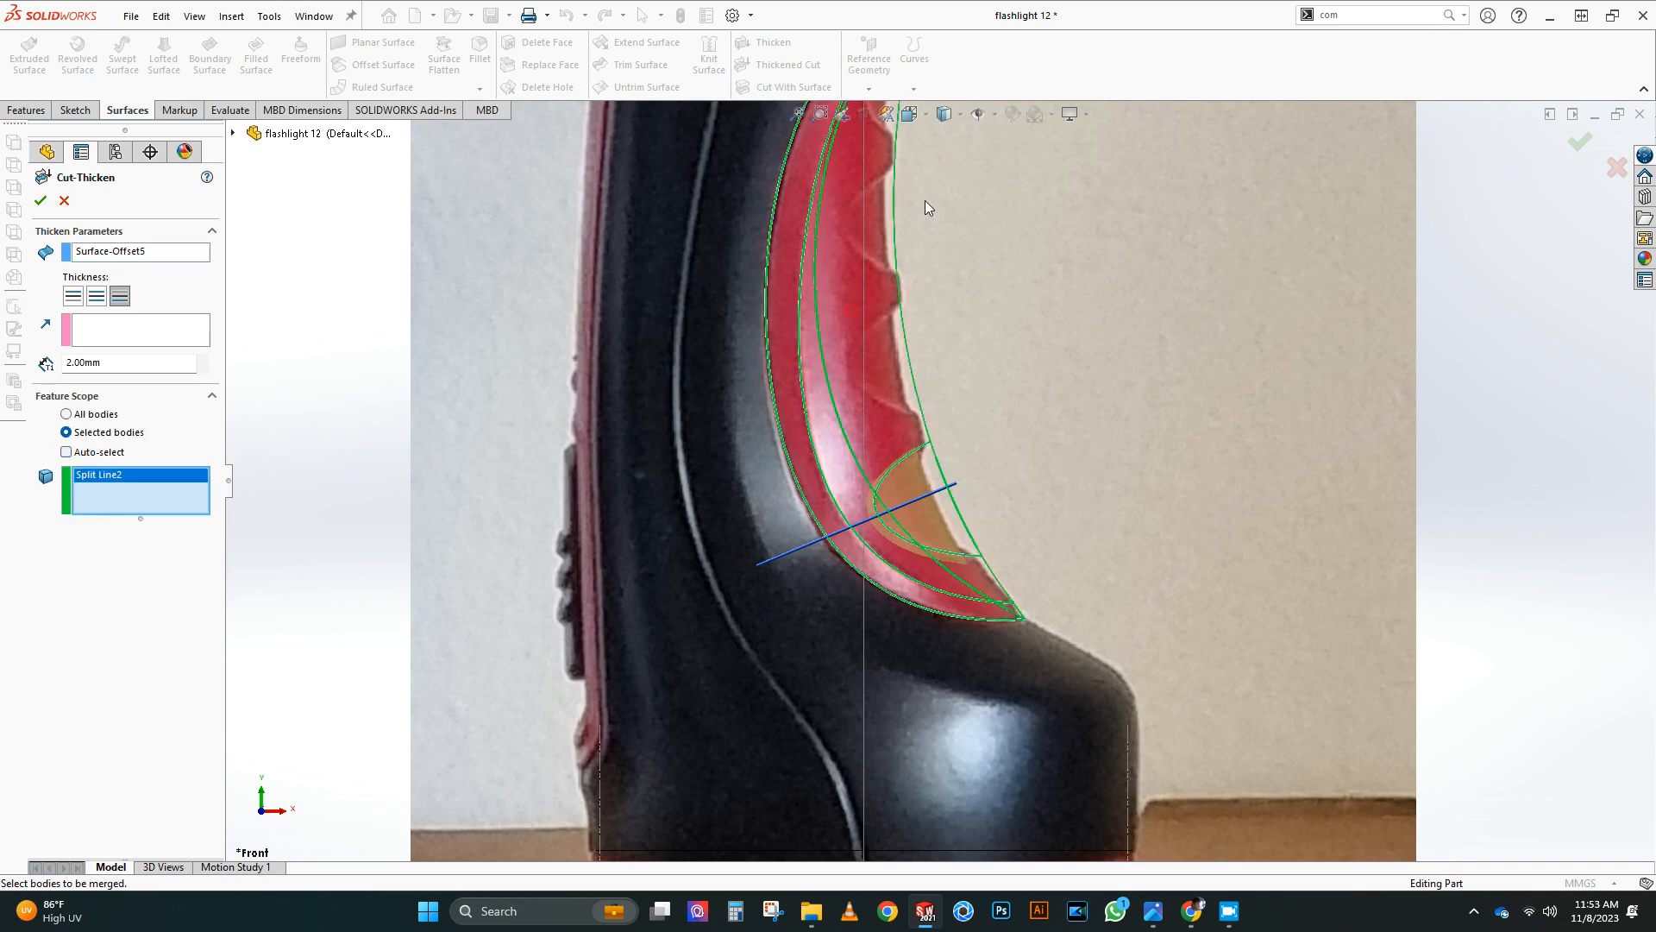
click(945, 114)
click(945, 138)
scroll(983, 455, up, 2)
middle_drag(1056, 389, 1006, 403)
click(41, 201)
Step: Add a symmetric chamfer to the edge loop of the lowest finger recess
mouse_move(956, 518)
middle_down()
mouse_move(789, 614)
mouse_move(940, 526)
middle_up()
scroll(1012, 506, down, 3)
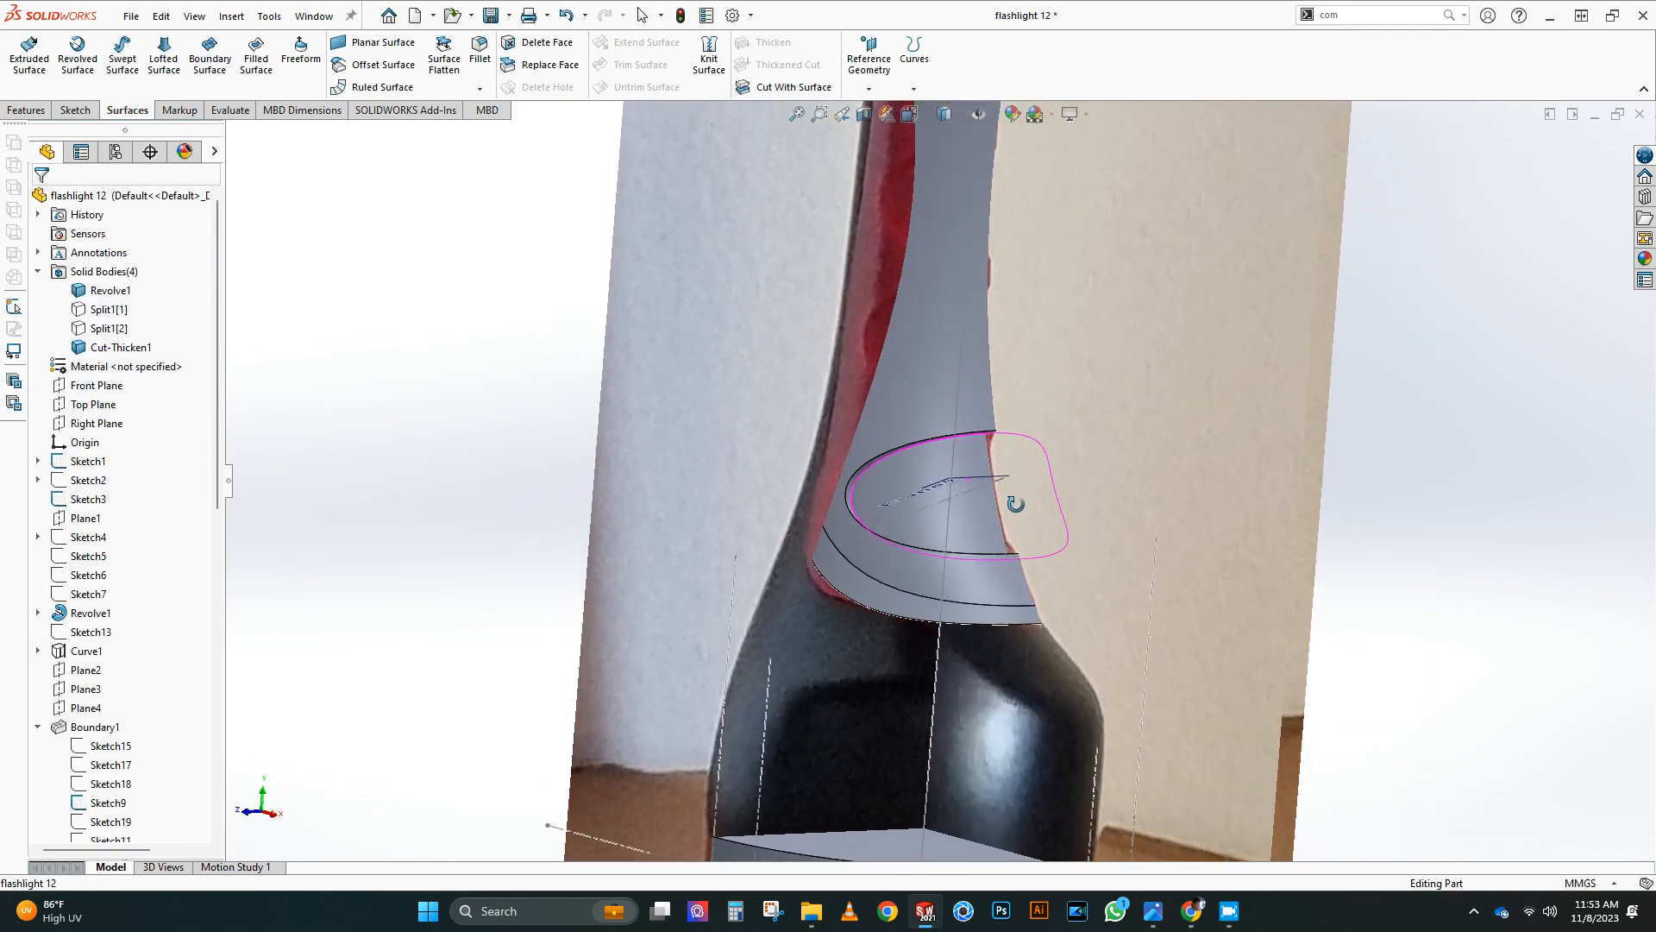
click(479, 93)
click(913, 447)
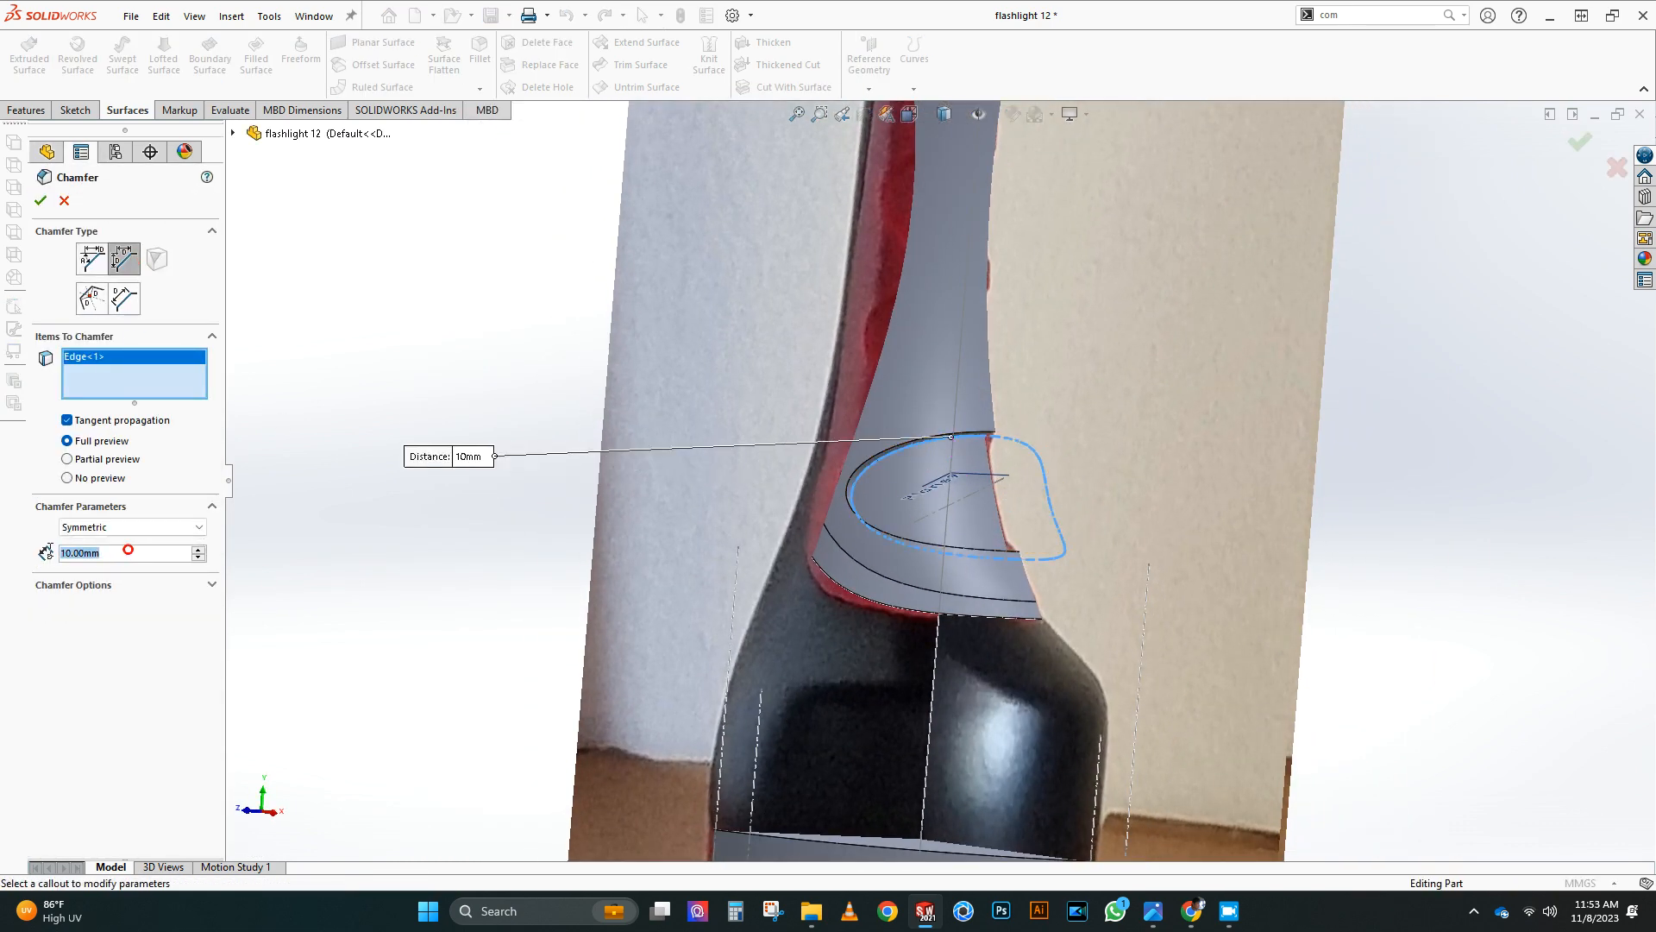
middle_drag(552, 466, 931, 465)
click(46, 203)
Step: Start a new sketch on the Front Plane in the Front view with the wireframe display style
scroll(940, 483, up, 5)
click(910, 113)
click(825, 506)
click(942, 115)
click(944, 226)
scroll(1025, 490, down, 4)
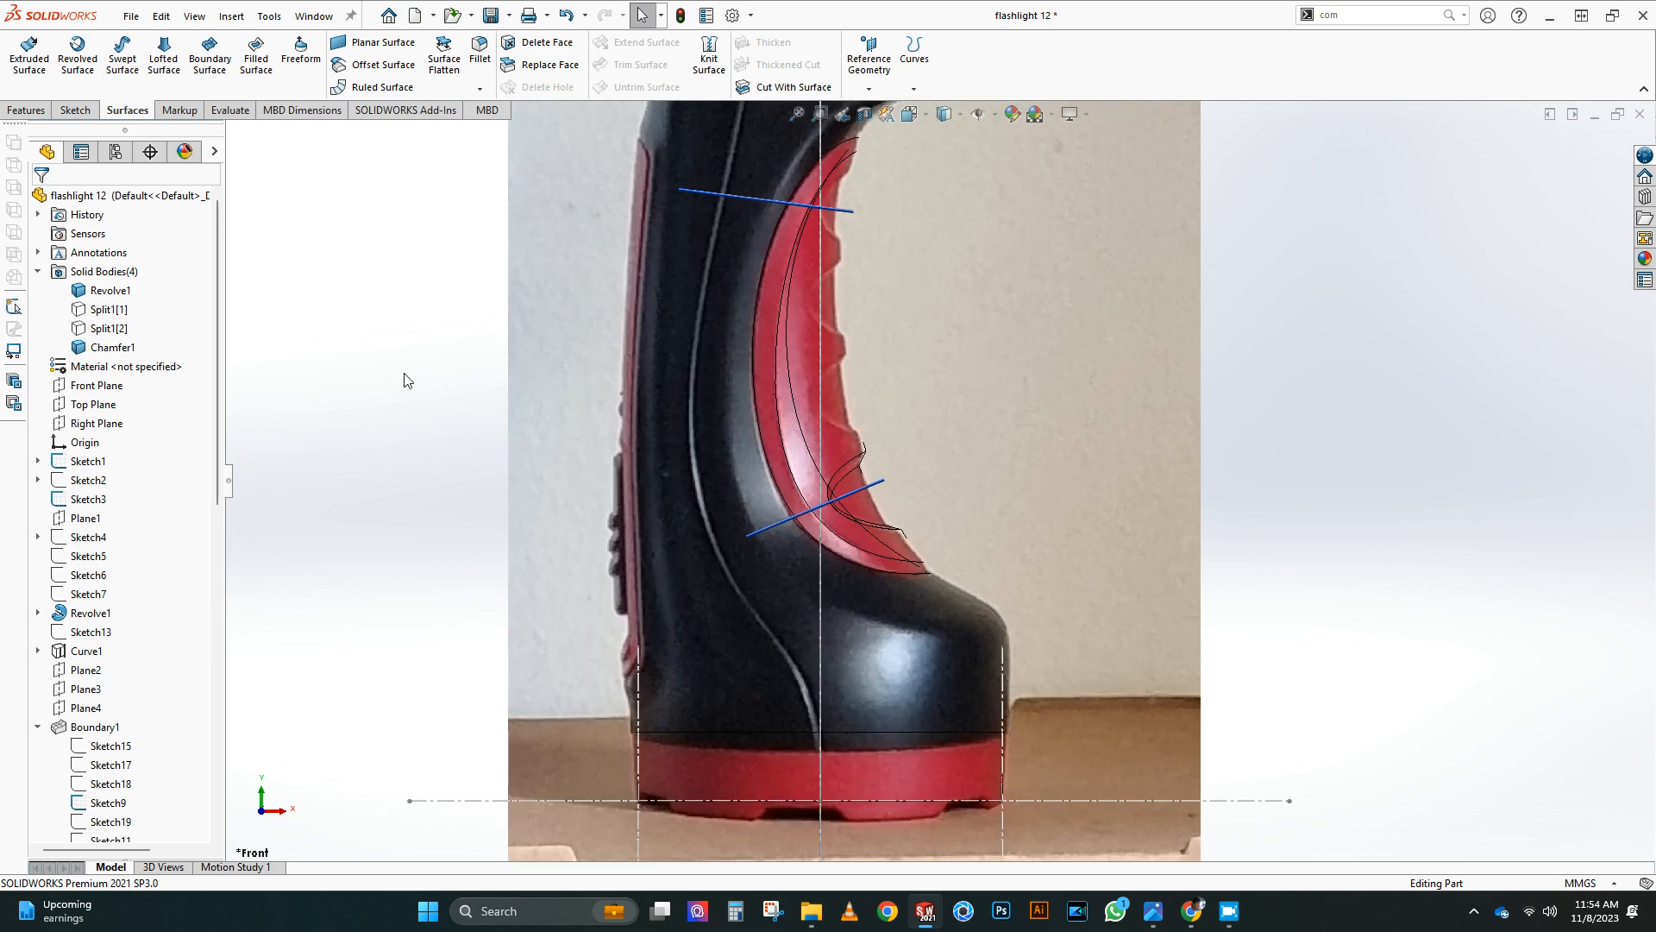
click(96, 385)
click(118, 352)
scroll(1018, 345, down, 3)
Step: Draw an open spline around the second finger recess from the bottom in the side photo, fine-tune its points and close the sketch
click(182, 43)
scroll(906, 414, down, 2)
click(903, 411)
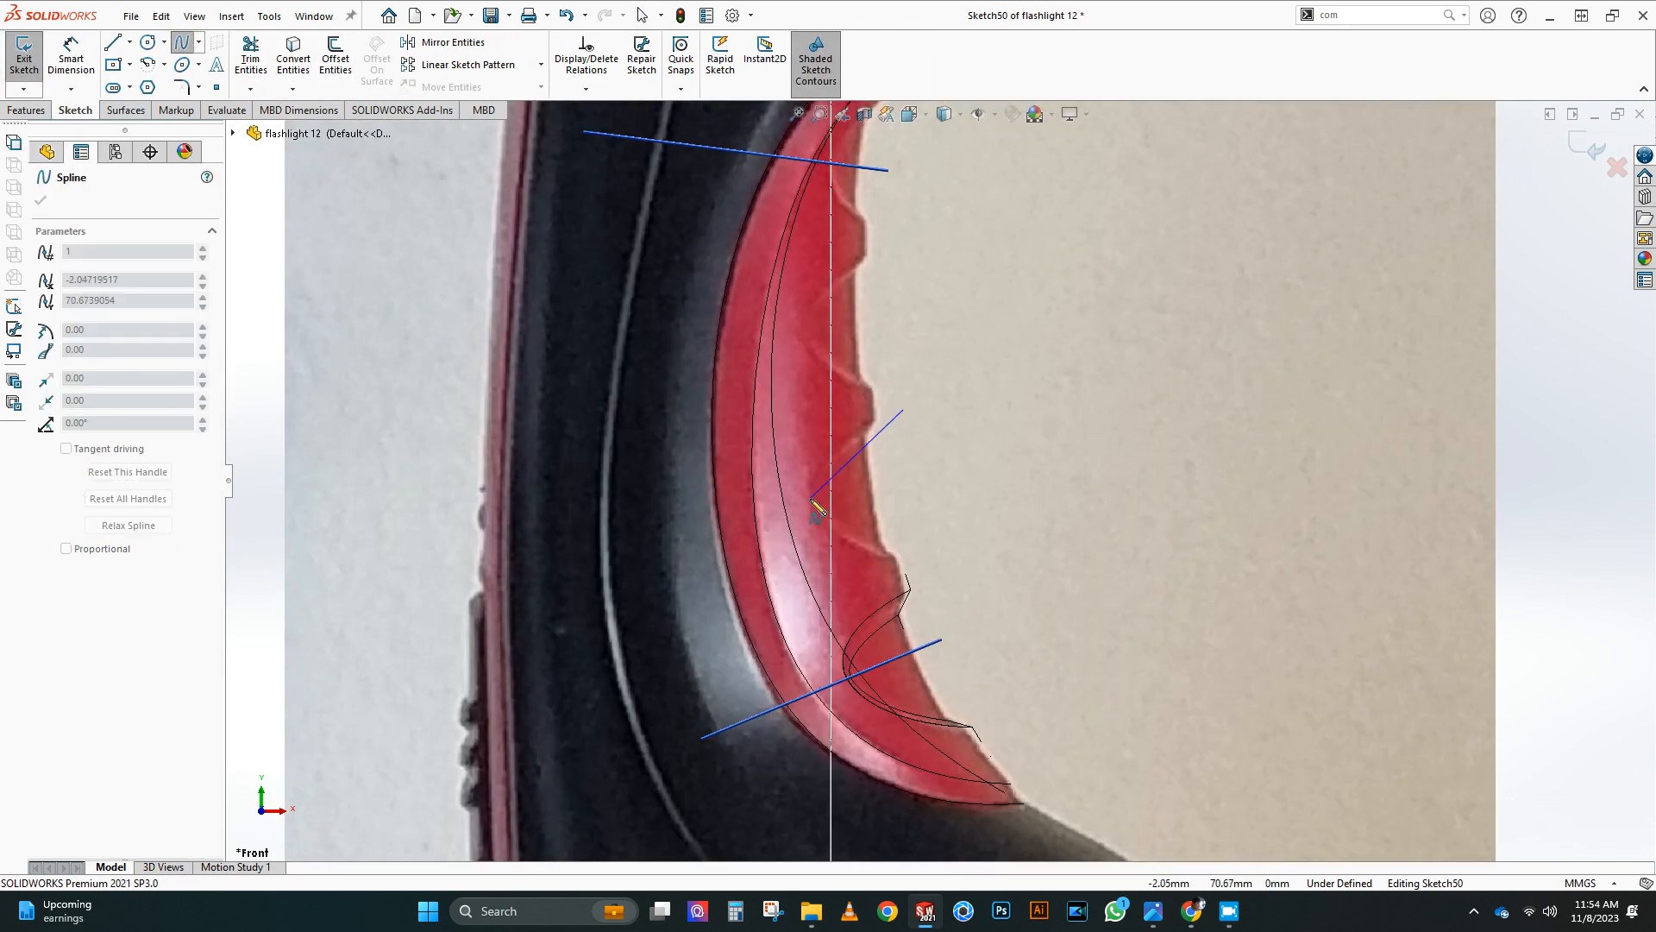
click(916, 559)
right_click(917, 559)
click(990, 566)
scroll(873, 430, down, 3)
drag(929, 388, 923, 381)
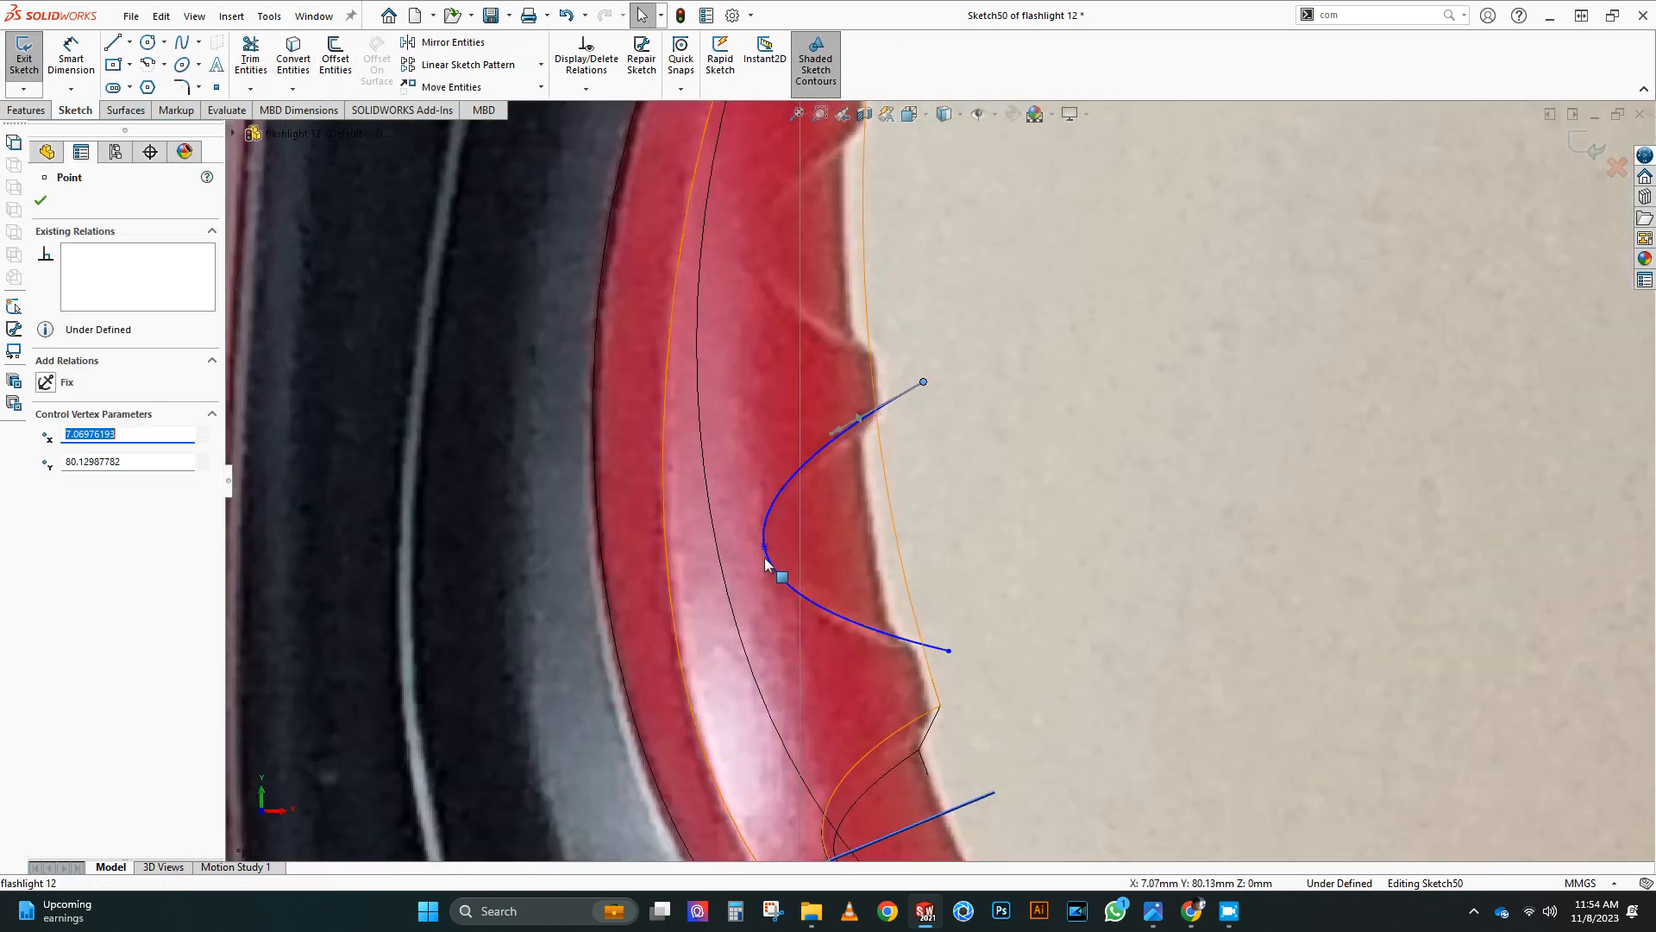
drag(767, 585, 775, 585)
scroll(1083, 562, up, 4)
click(1590, 148)
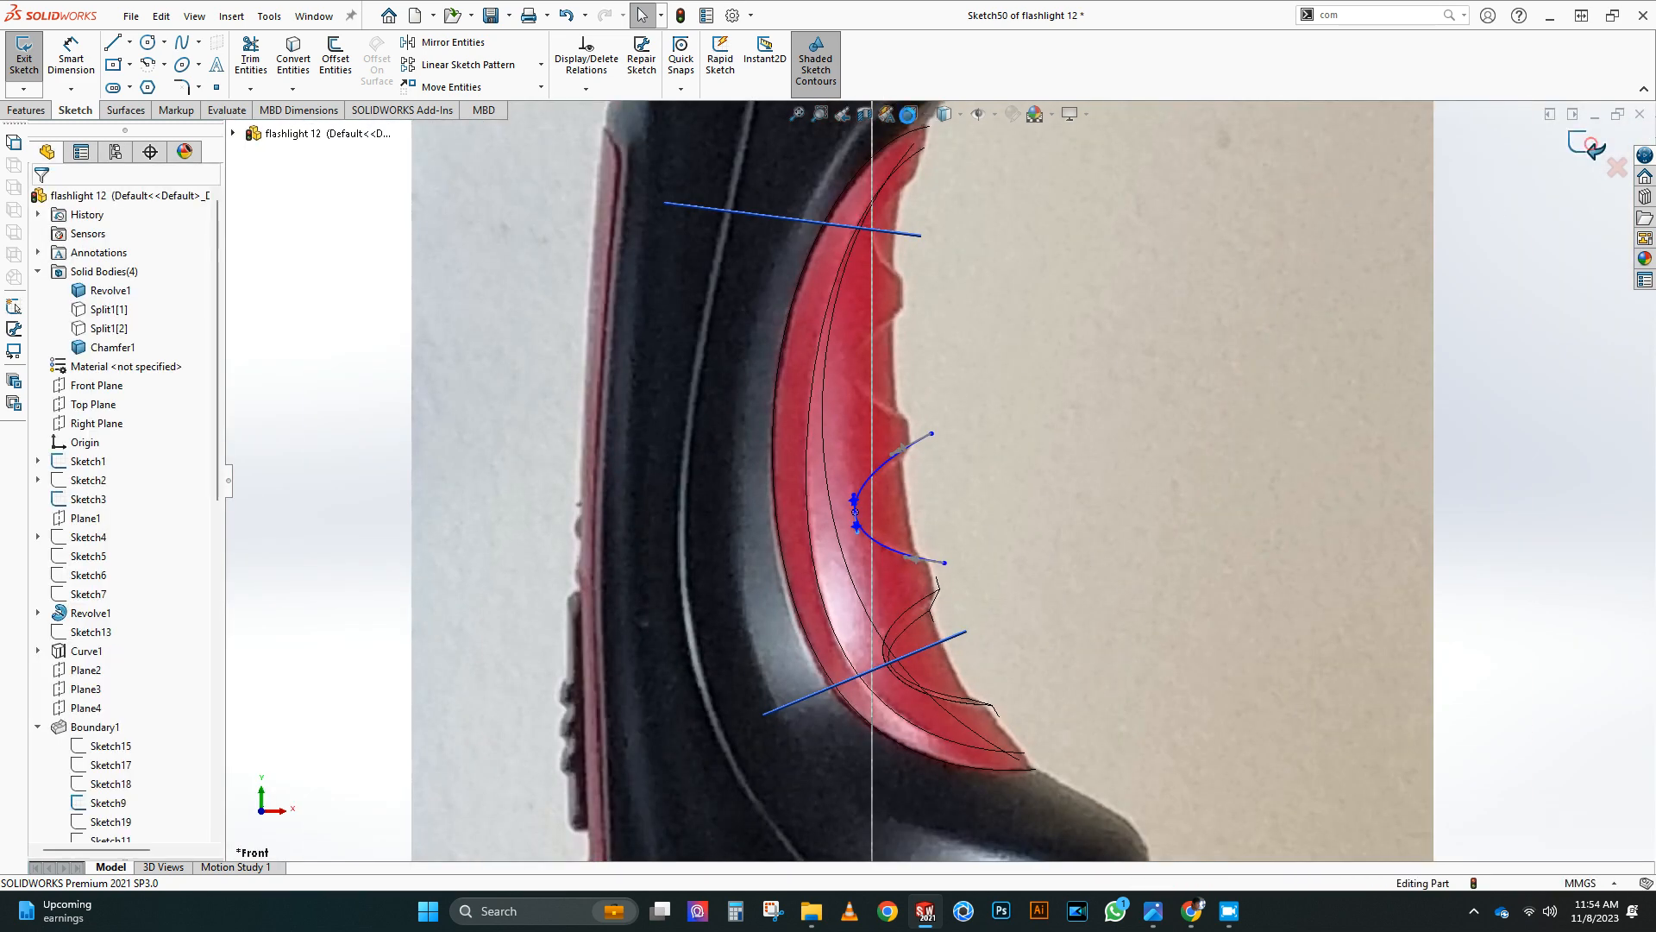
Step: Return to shaded display and split the grip's finger-side face by projecting Sketch50 onto it
click(944, 115)
click(945, 137)
scroll(957, 491, up, 3)
middle_drag(966, 492, 924, 507)
click(25, 111)
click(734, 53)
click(775, 111)
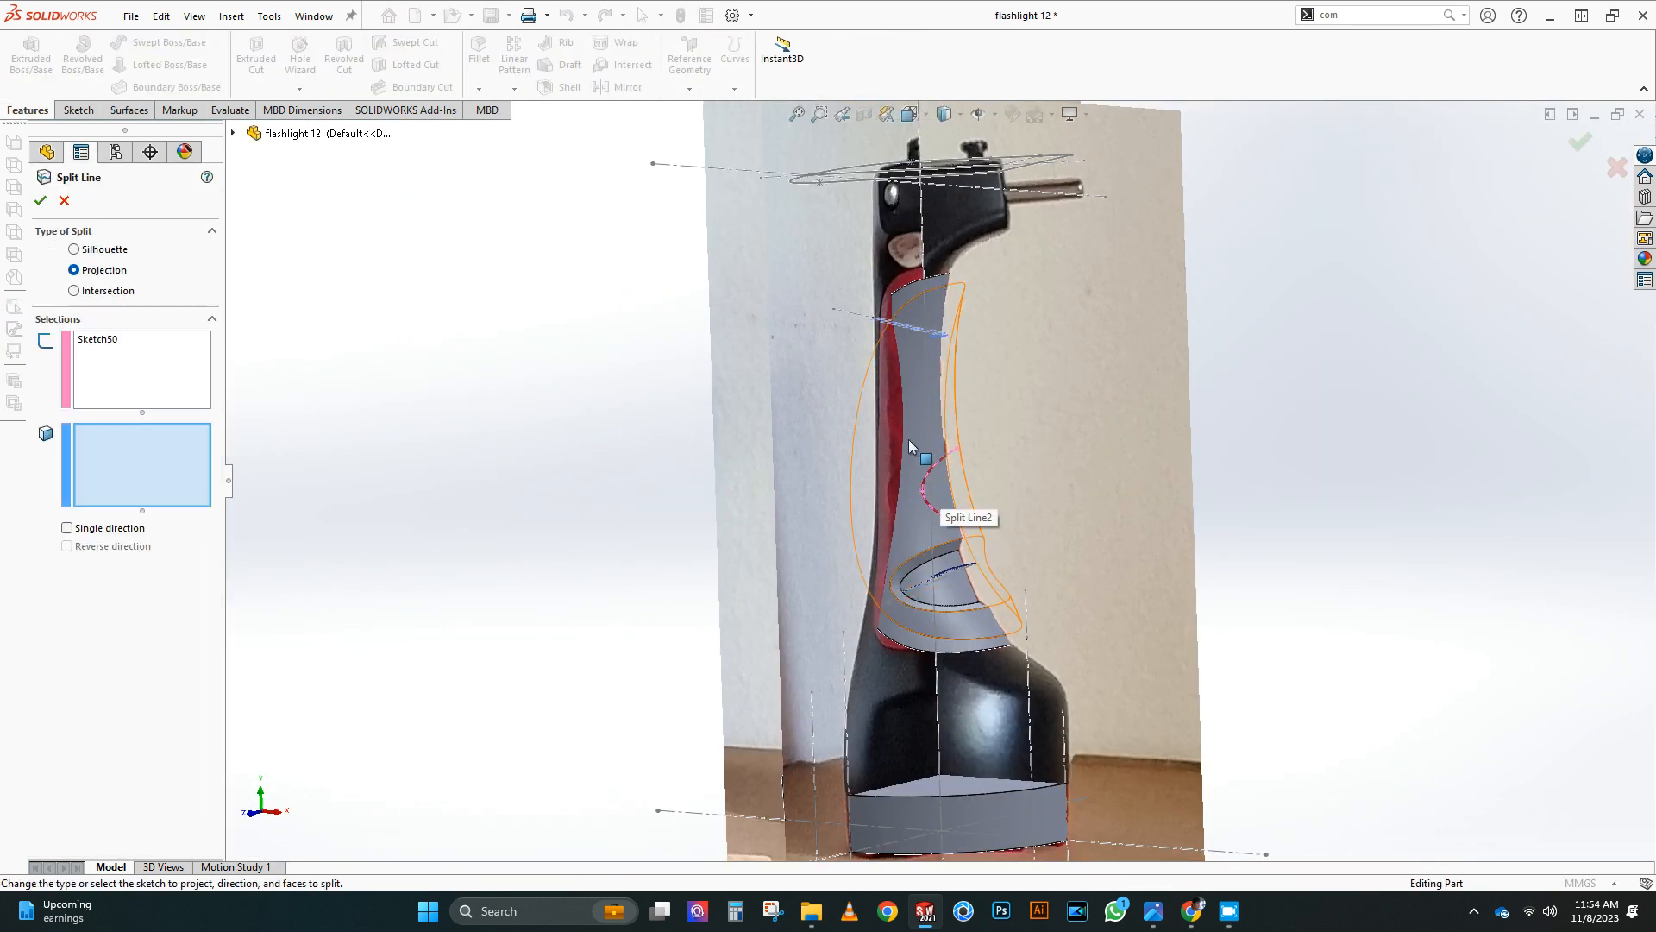
scroll(958, 509, up, 1)
middle_drag(971, 513, 921, 473)
scroll(91, 449, up, 12)
scroll(91, 449, down, 12)
mouse_move(1121, 505)
middle_down()
mouse_move(1065, 559)
mouse_move(1095, 522)
middle_up()
Step: Create an offset surface from the split face of the second finger recess
click(127, 111)
click(371, 66)
click(867, 500)
click(40, 201)
Step: Cut the second finger recess into the grip body with a 2 mm thickened cut and chamfer its edge
click(788, 65)
middle_drag(681, 600, 733, 547)
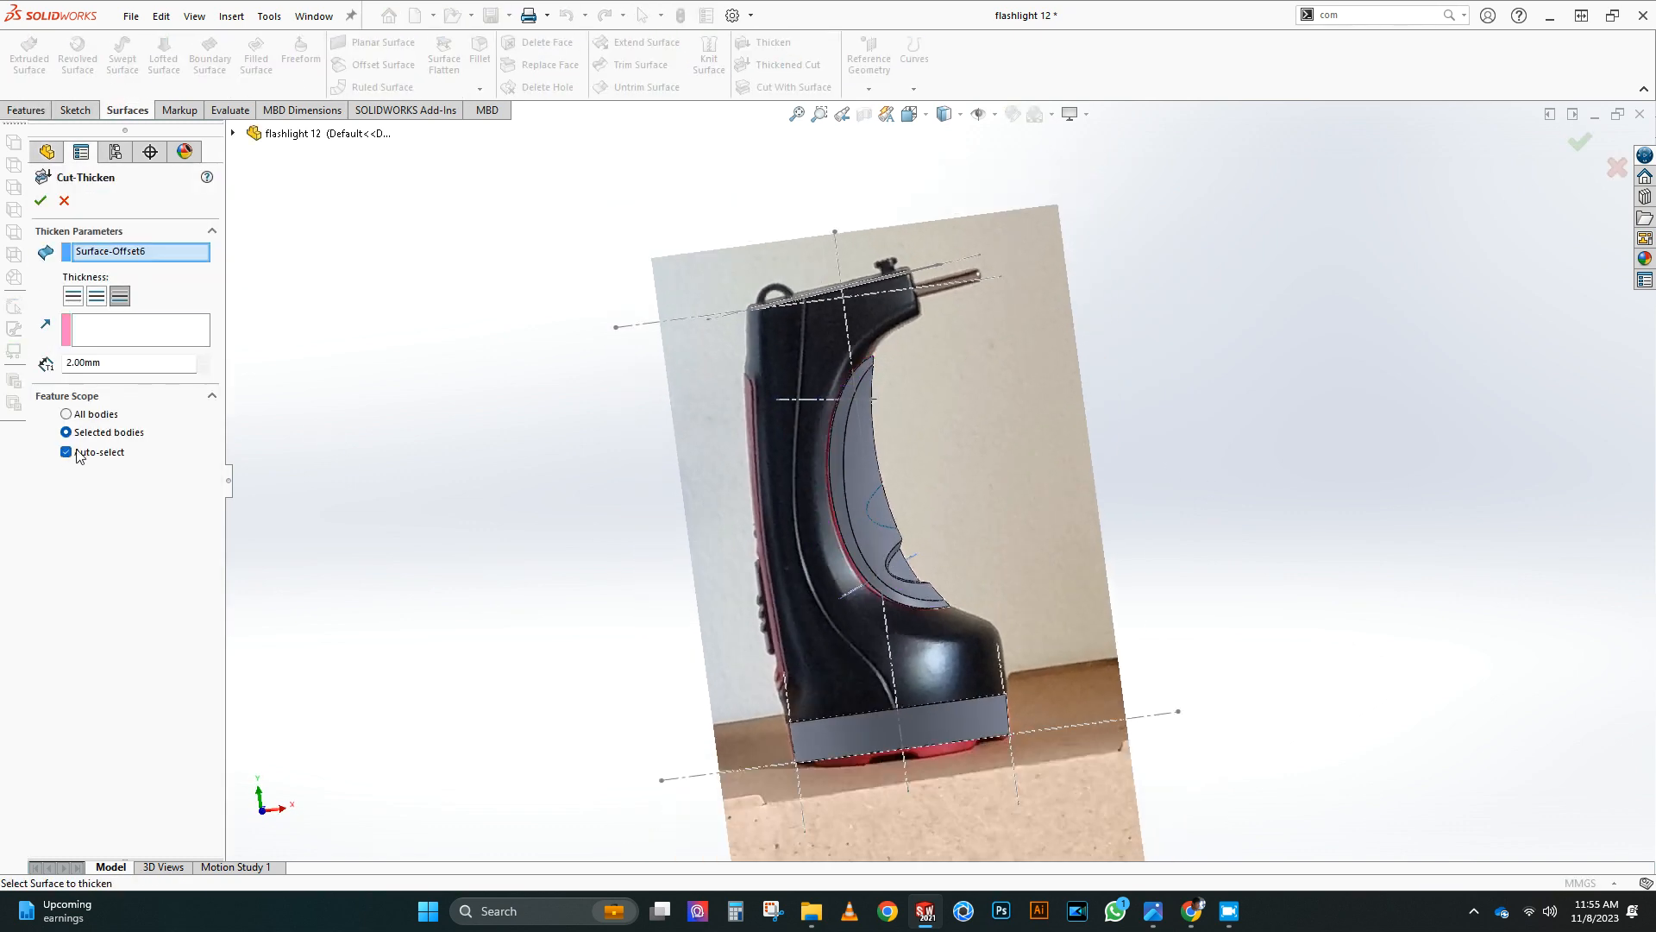
click(40, 201)
scroll(598, 173, down, 5)
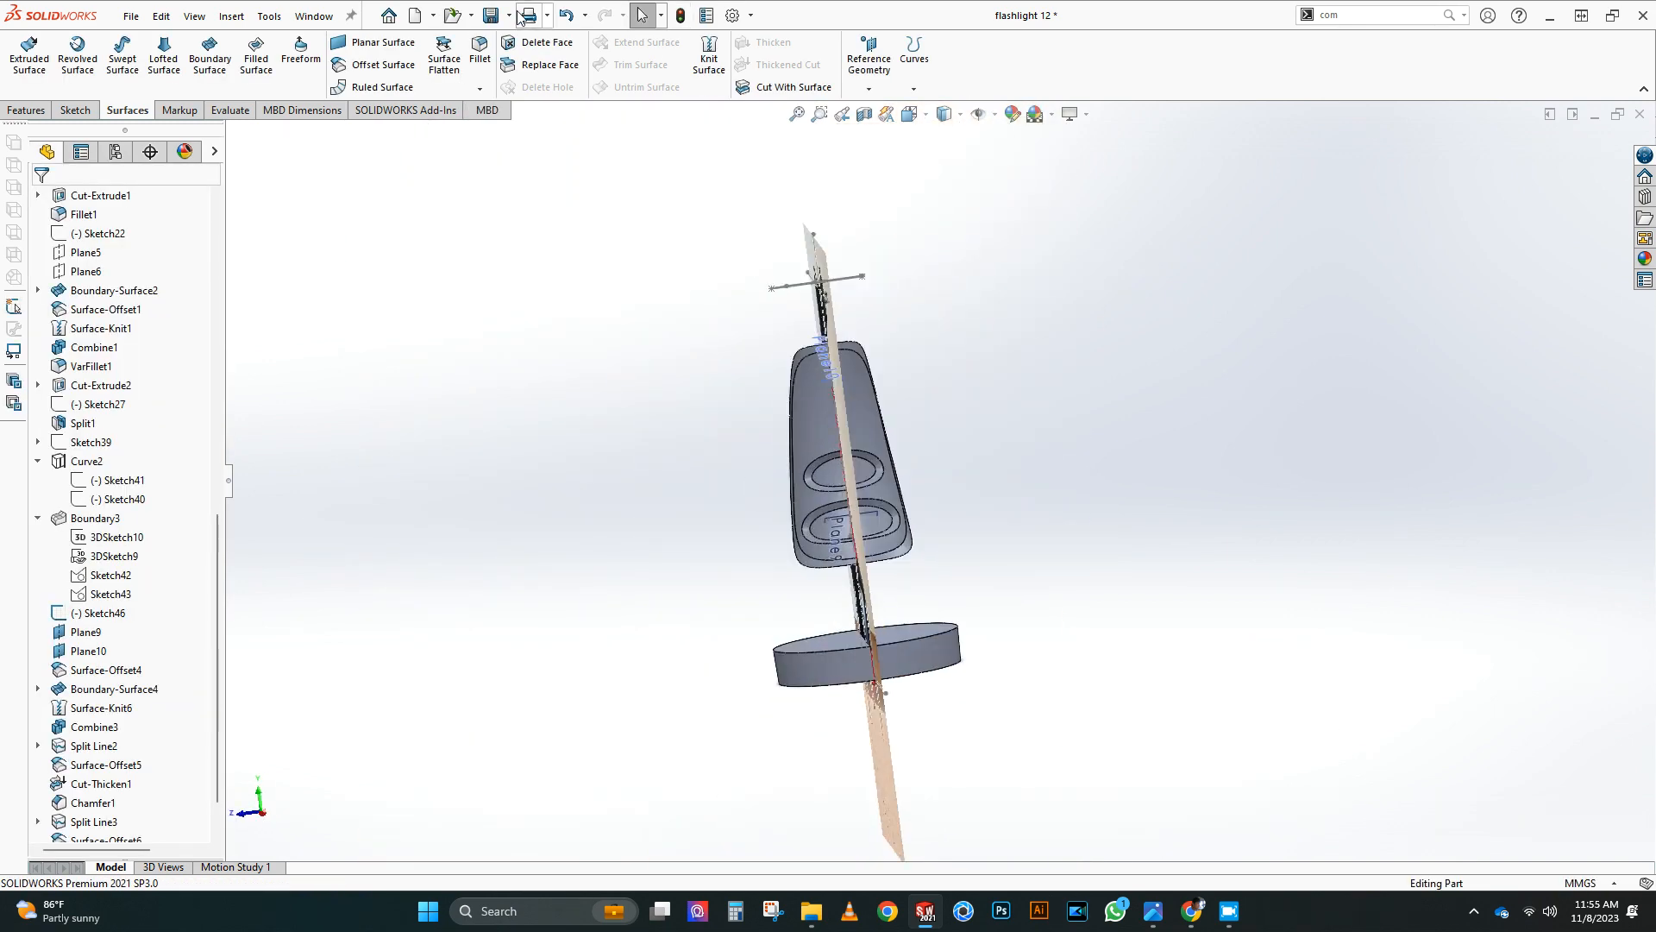
Step: Show the model in wireframe in the Front view and start a Front Plane sketch for the third finger recess
middle_drag(628, 466, 940, 389)
key(ctrl+1)
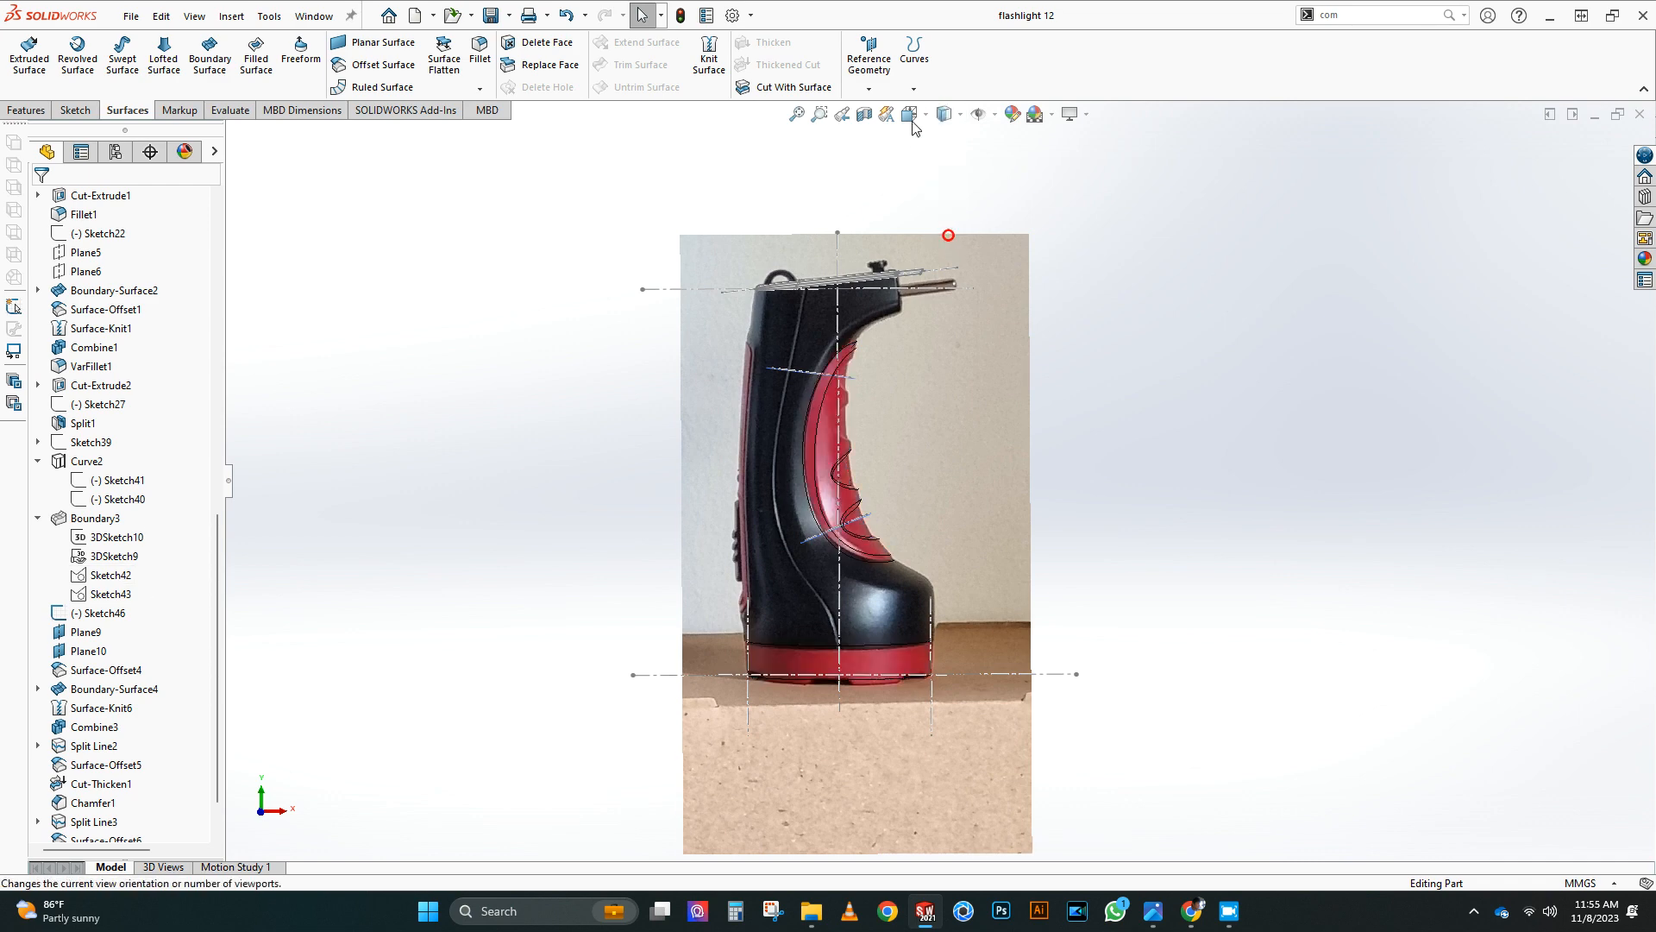
scroll(972, 340, down, 5)
scroll(120, 328, up, 7)
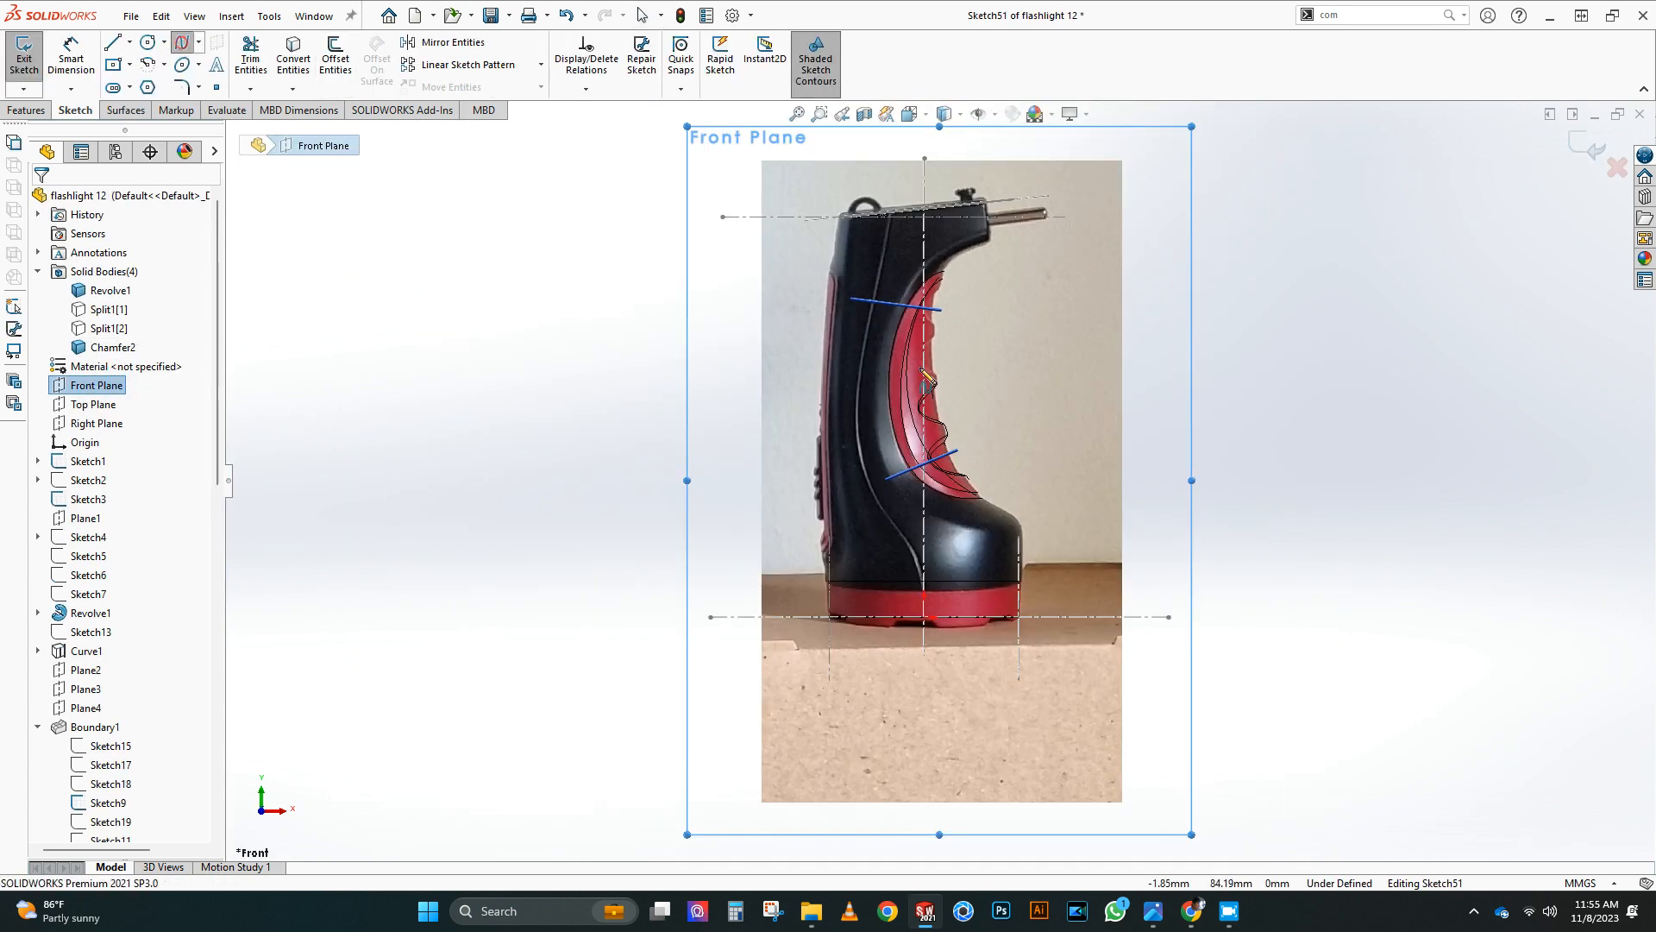
scroll(949, 431, up, 5)
Step: Draw an open spline around the third finger recess from the bottom, adjust its end points to the photo and close the sketch
click(972, 318)
click(892, 398)
double_click(975, 460)
key(Escape)
scroll(1004, 429, down, 3)
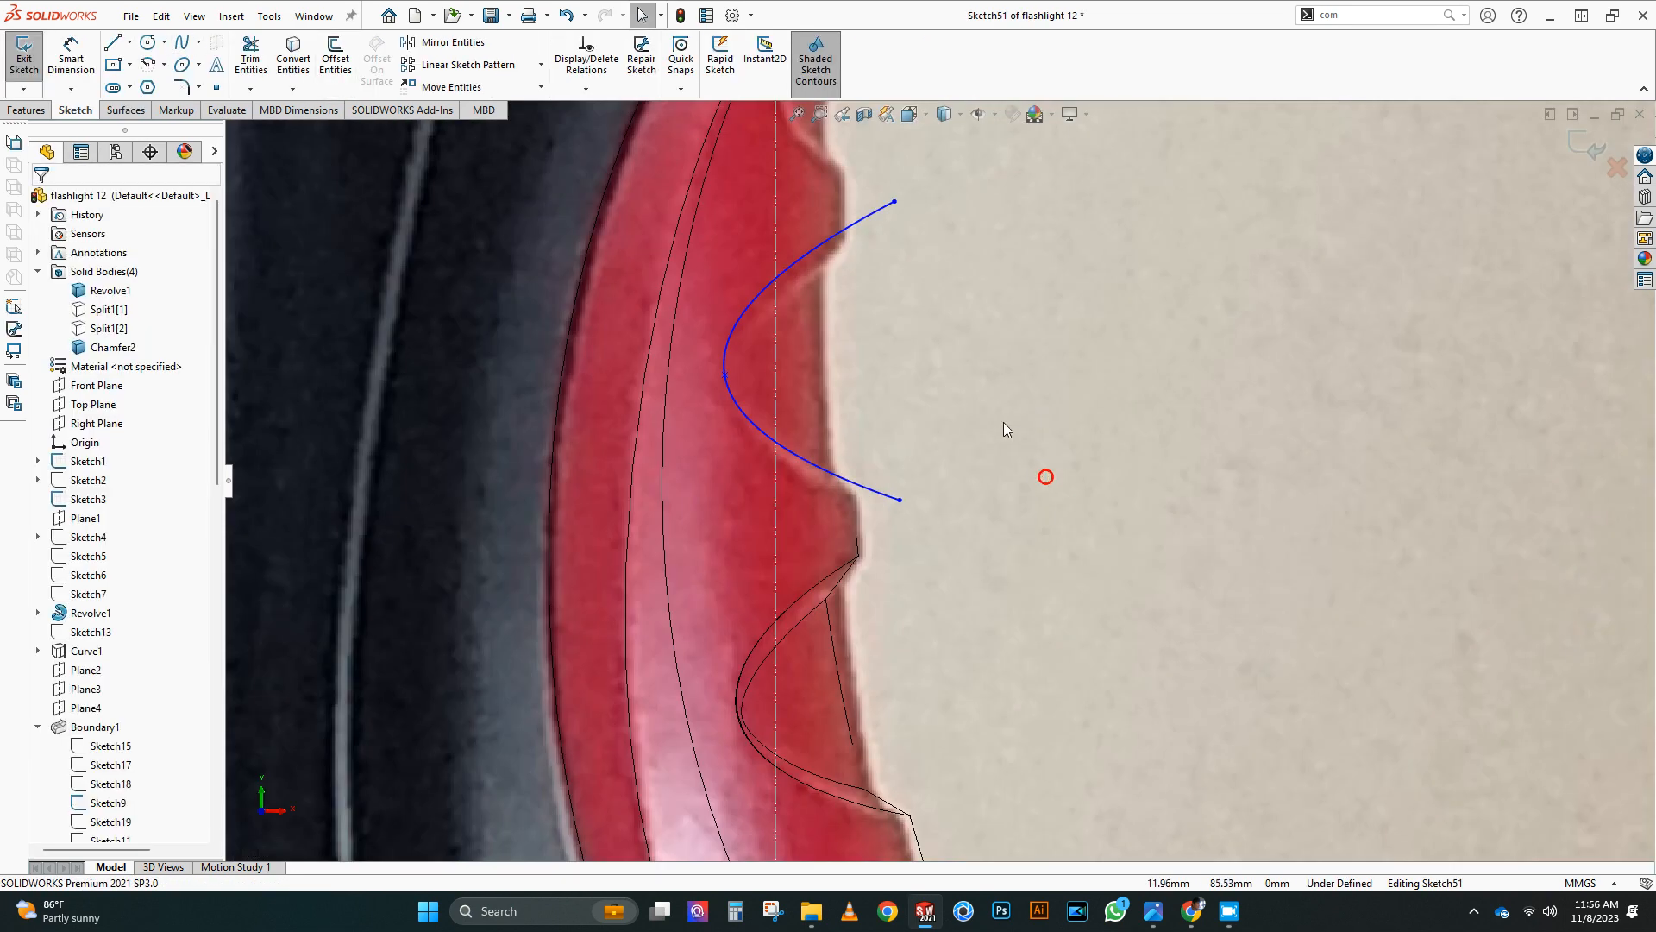
click(894, 200)
click(883, 508)
drag(872, 226, 871, 226)
scroll(936, 479, up, 2)
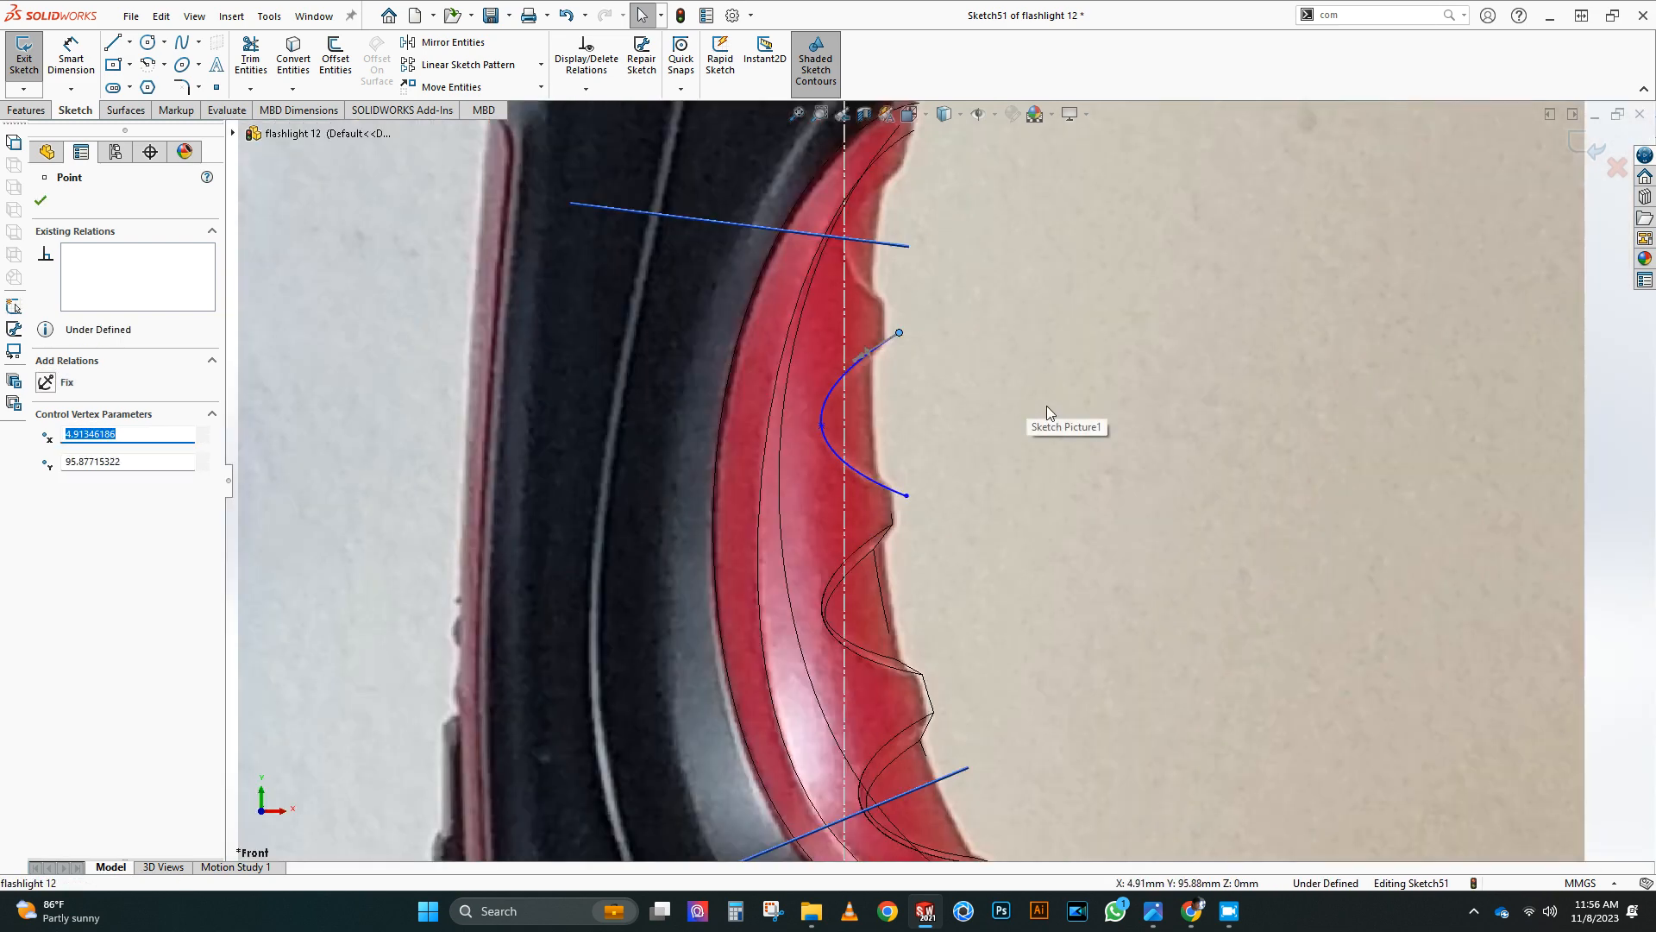
click(1595, 154)
Step: Return to shaded display and project the third recess's spline onto the grip's finger-side face as a split line
click(943, 117)
click(945, 137)
click(28, 111)
click(734, 88)
click(756, 106)
click(897, 438)
click(40, 200)
scroll(850, 477, up, 2)
Step: Offset the third recess's split face as a surface and use it for a 2 mm thickened cut in the grip
click(128, 109)
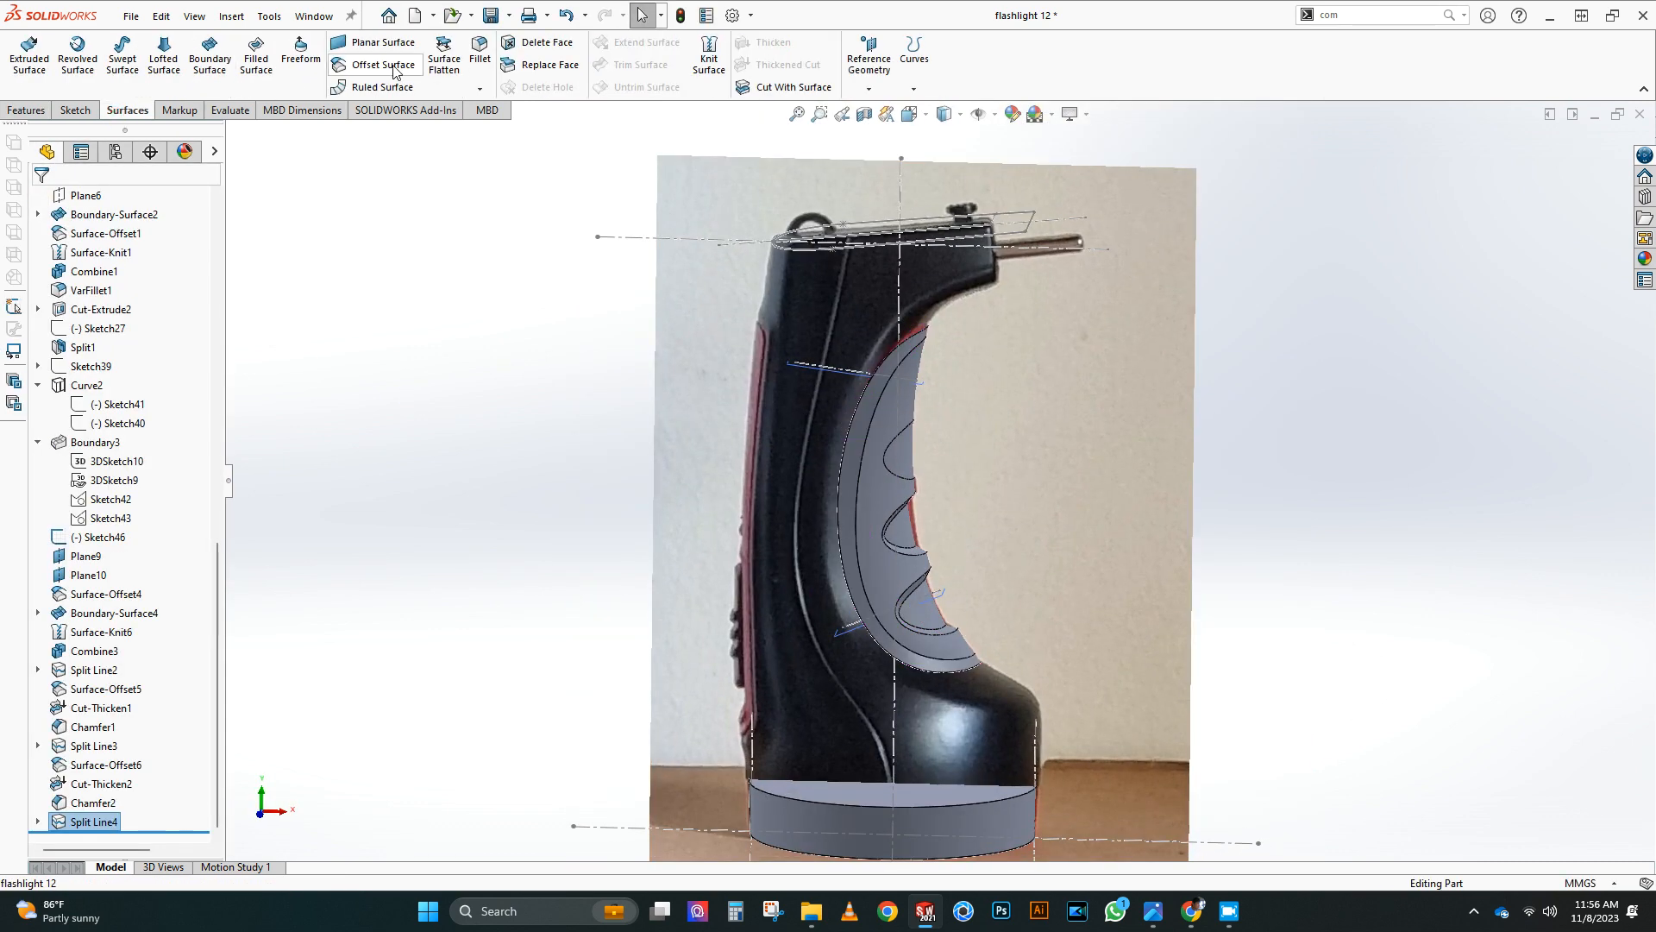
click(383, 64)
click(40, 200)
click(813, 63)
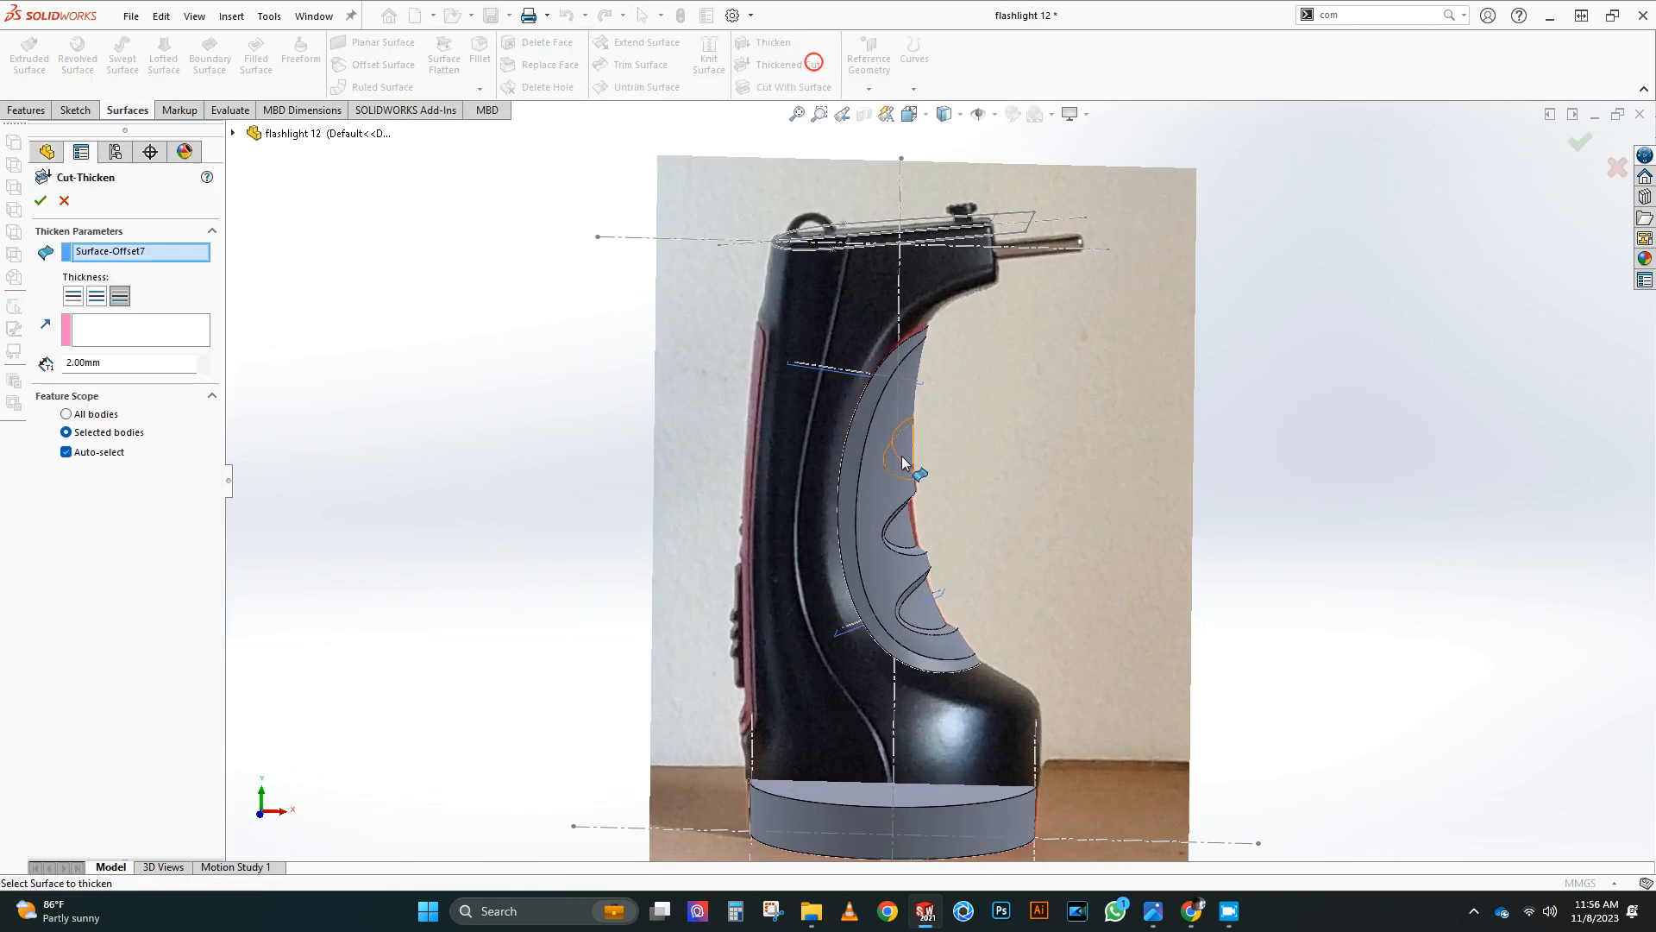
click(41, 200)
Step: Chamfer the edge of the third finger recess
scroll(821, 415, down, 3)
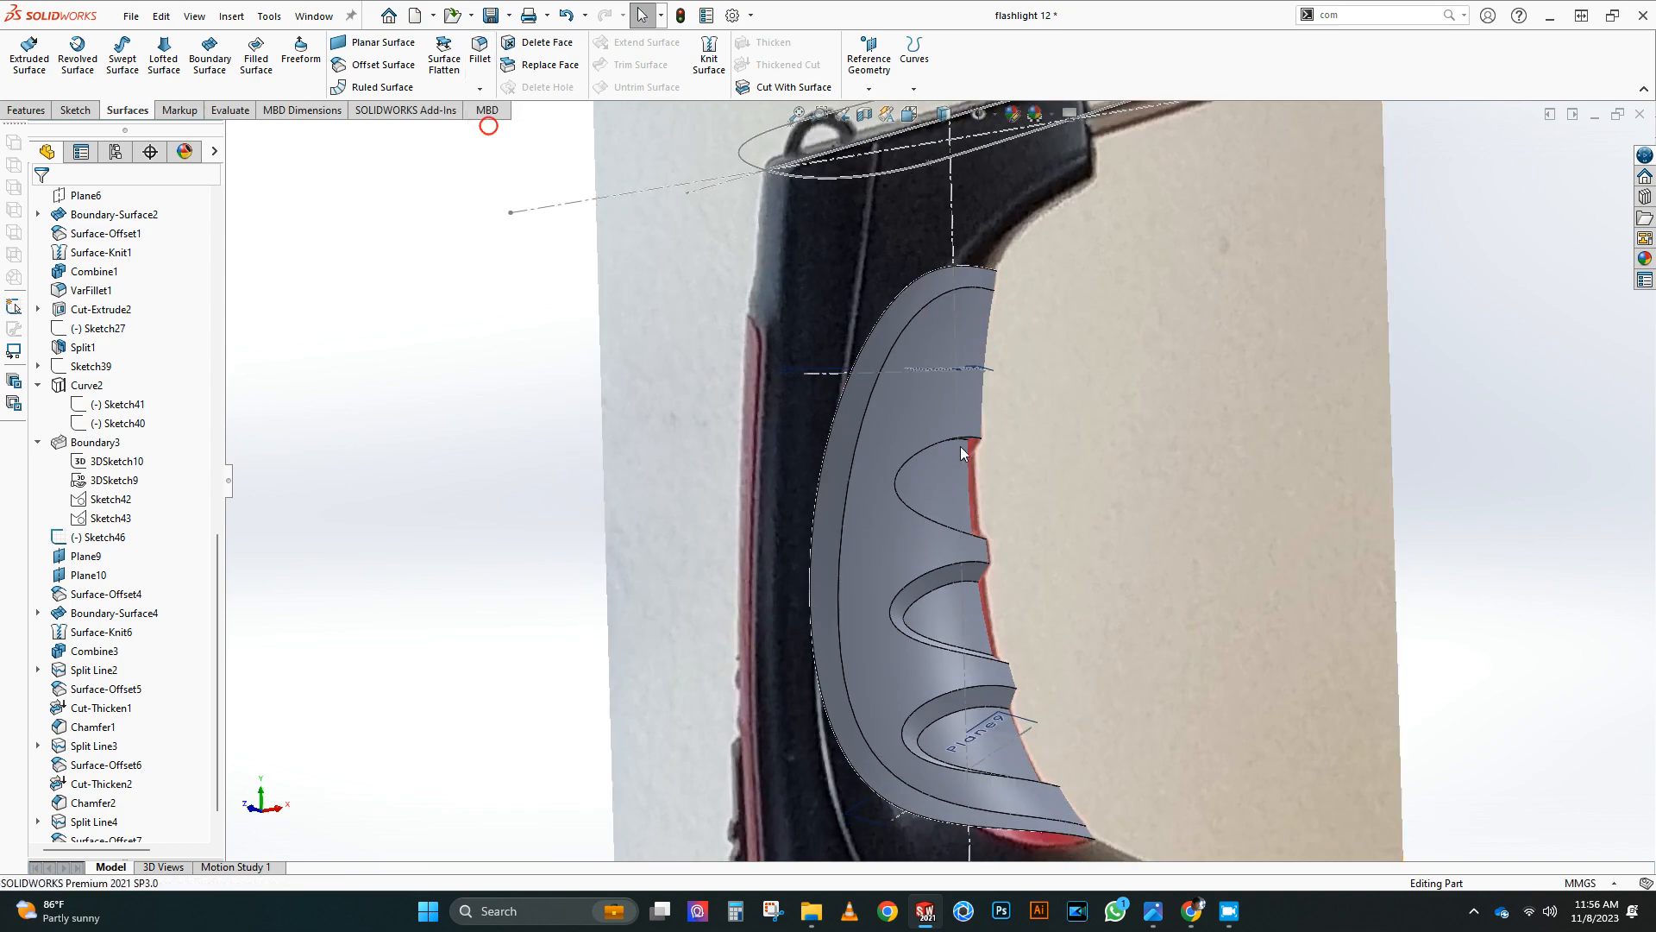
click(903, 464)
scroll(580, 688, up, 2)
middle_drag(582, 689, 887, 207)
Step: Start a sketch on the Front Plane in the Front view for the uppermost finger recess, using wireframe display
key(ctrl+1)
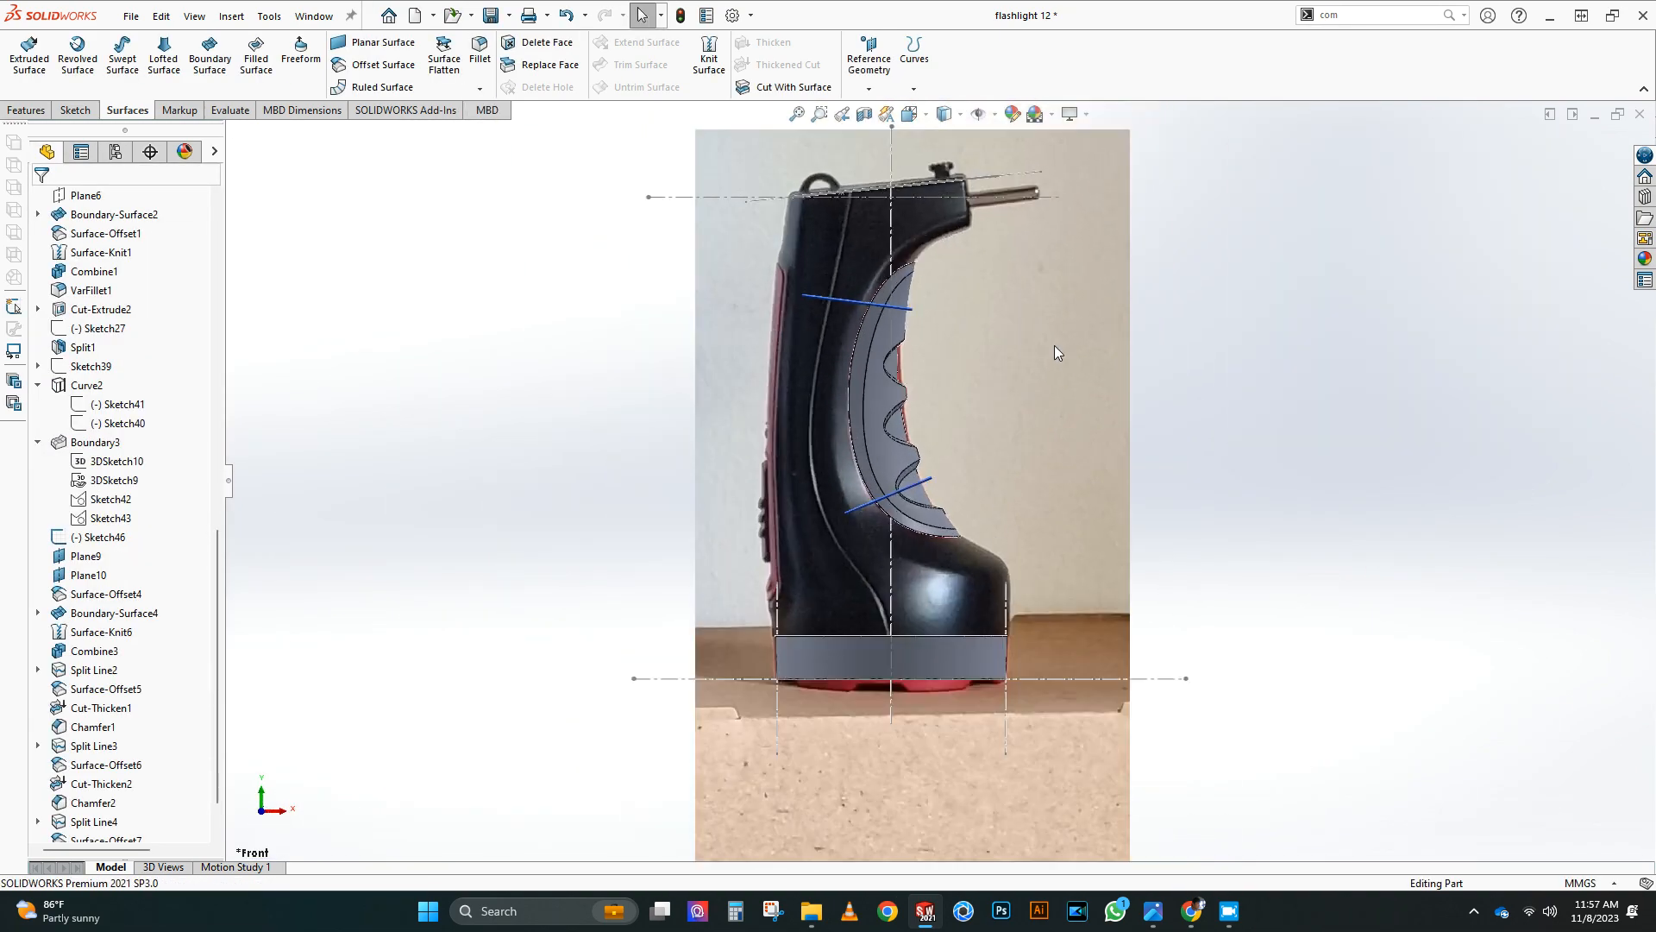
scroll(134, 600, up, 15)
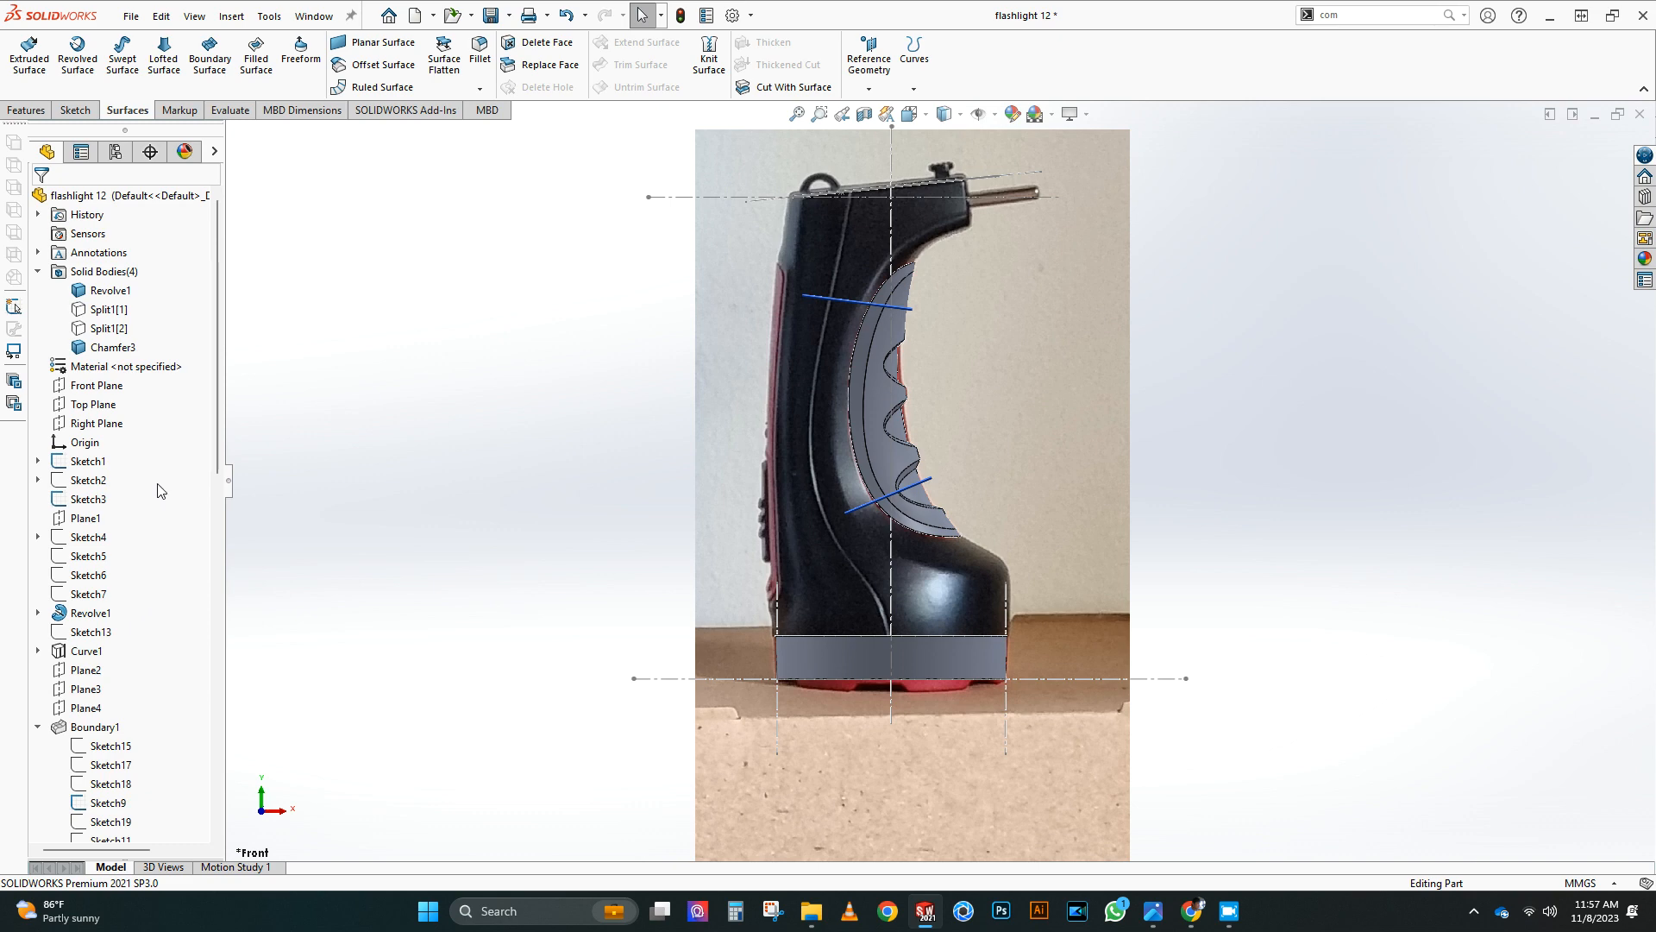
click(105, 387)
click(118, 350)
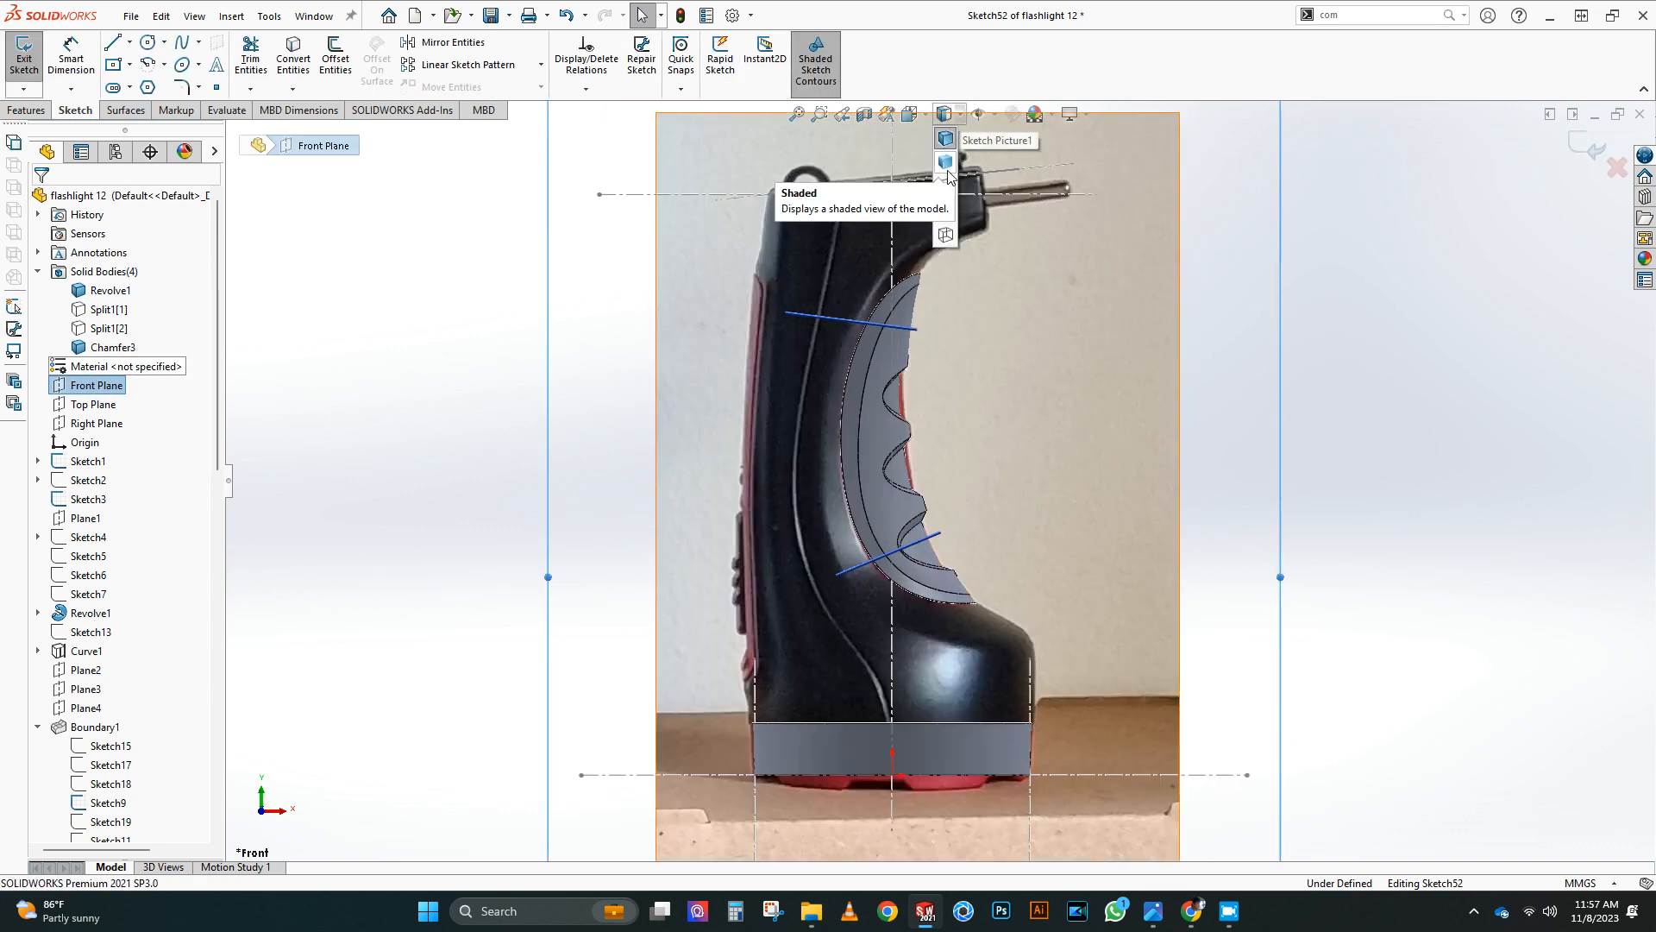
click(949, 176)
Step: Draw an open spline around the uppermost finger recess in the side photo, adjust its upper curvature and close the sketch
scroll(954, 270, down, 6)
click(691, 366)
click(772, 453)
right_click(829, 454)
click(850, 466)
click(795, 227)
drag(753, 256, 738, 258)
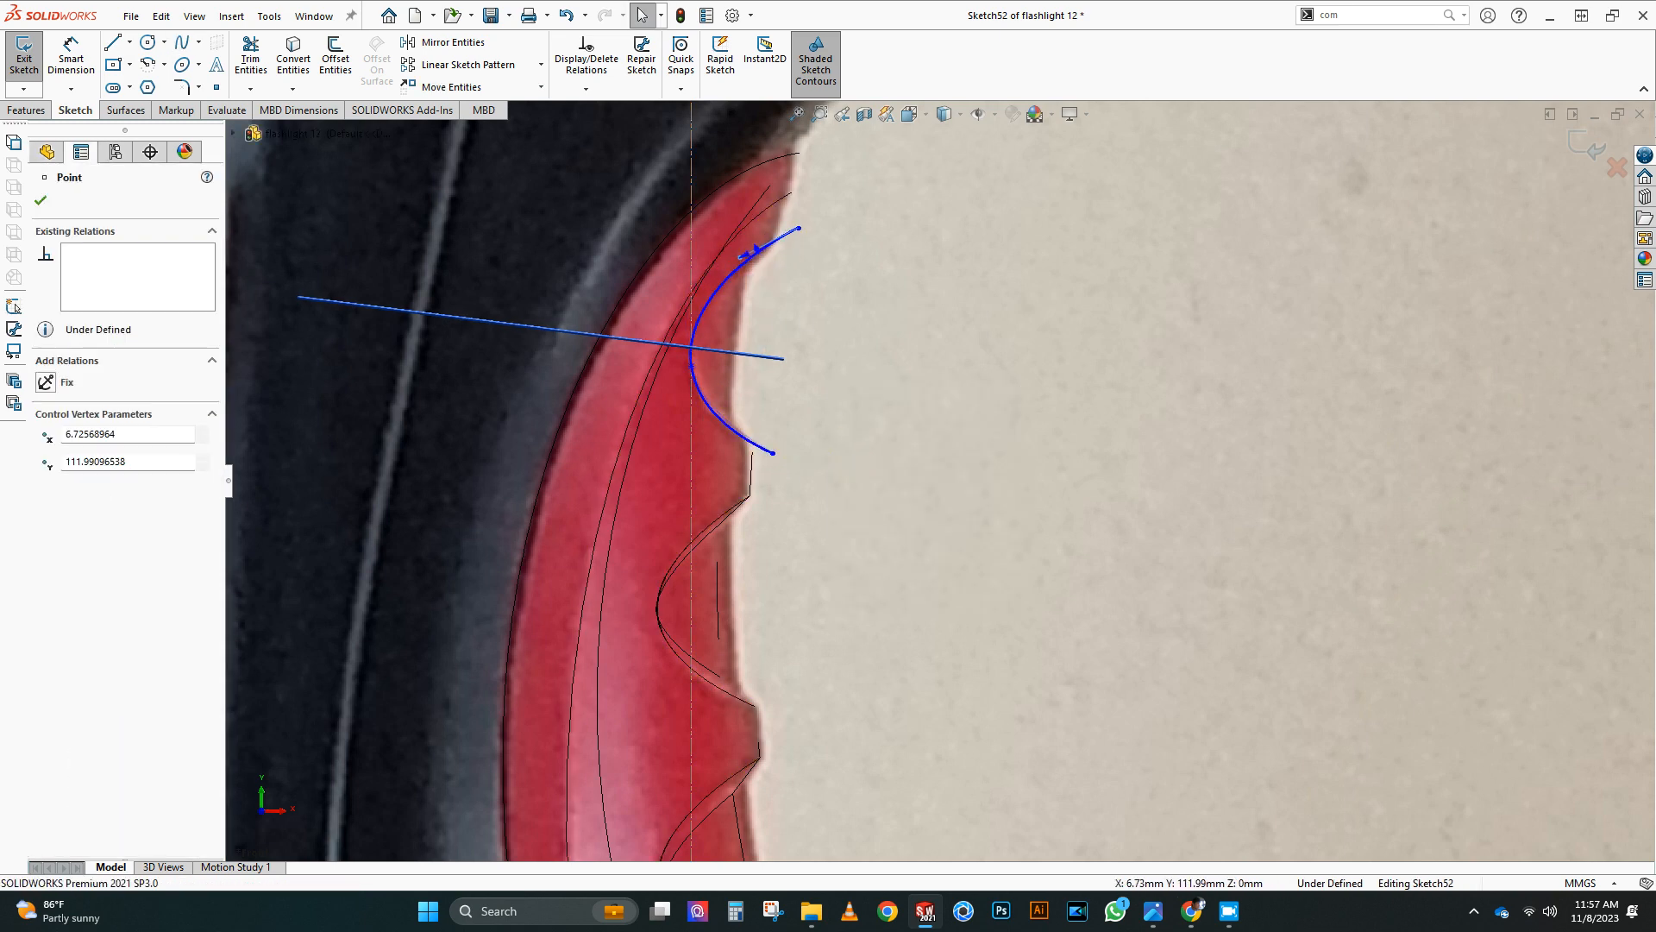
click(983, 407)
click(1589, 146)
Step: Switch to shaded display and split the grip's finger-side face with the projected Sketch52 spline
scroll(913, 480, up, 8)
click(946, 116)
click(948, 138)
scroll(943, 517, down, 3)
middle_drag(672, 227, 656, 228)
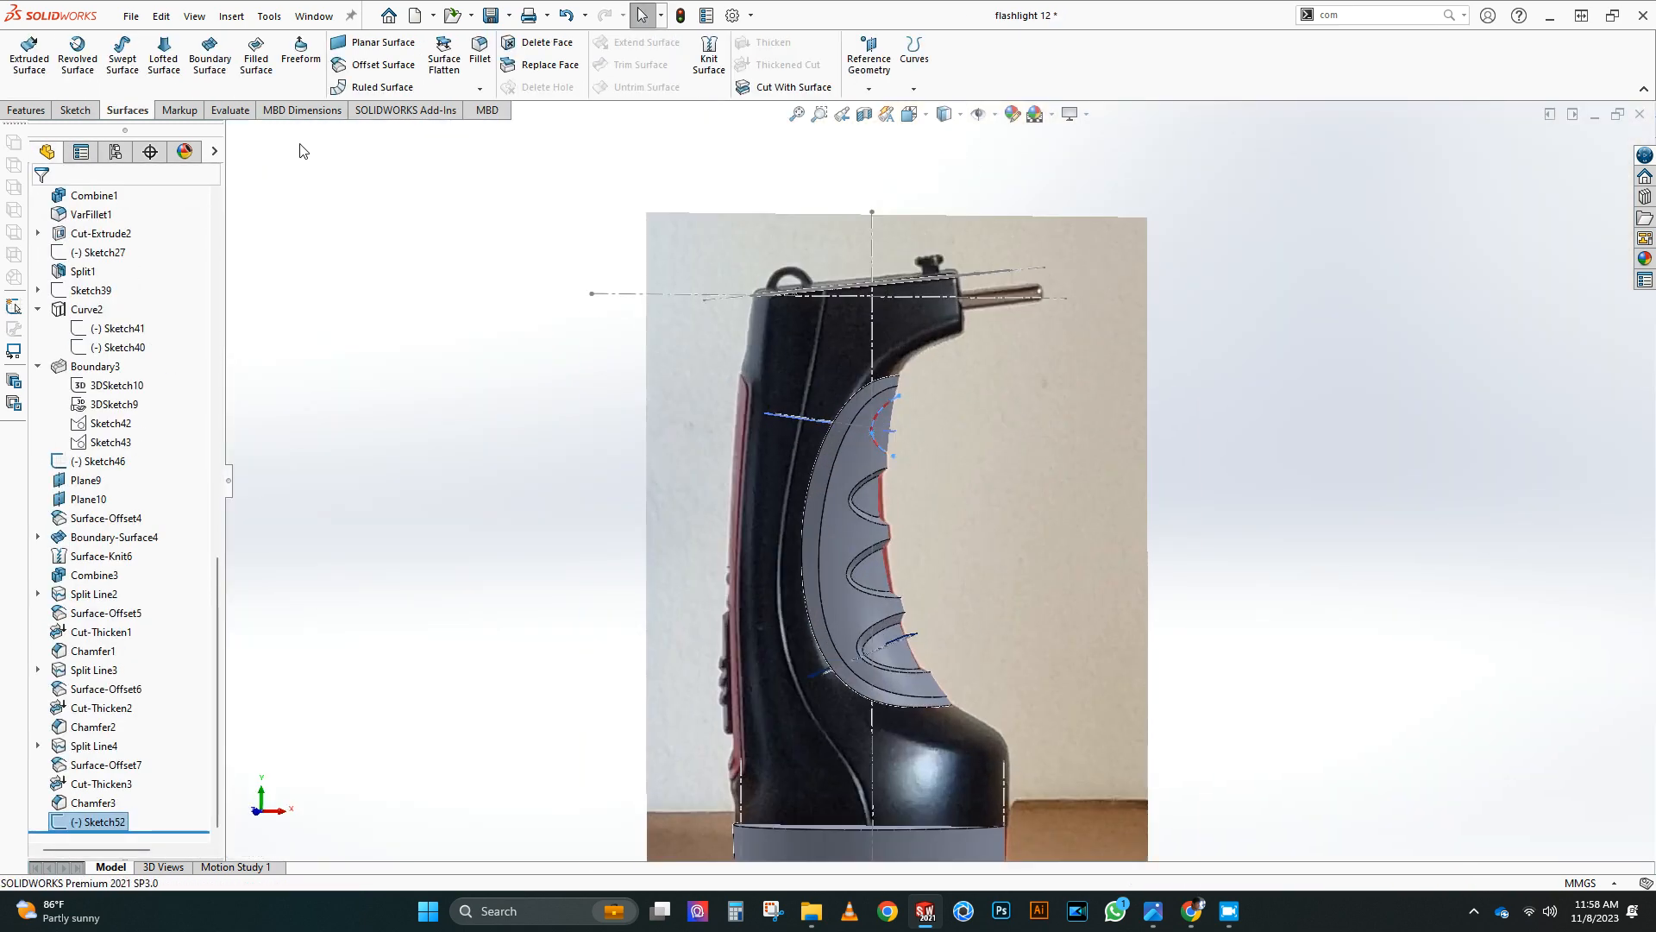
click(13, 111)
click(735, 51)
click(763, 115)
click(40, 200)
mouse_move(978, 412)
middle_down()
mouse_move(822, 406)
mouse_move(992, 397)
middle_up()
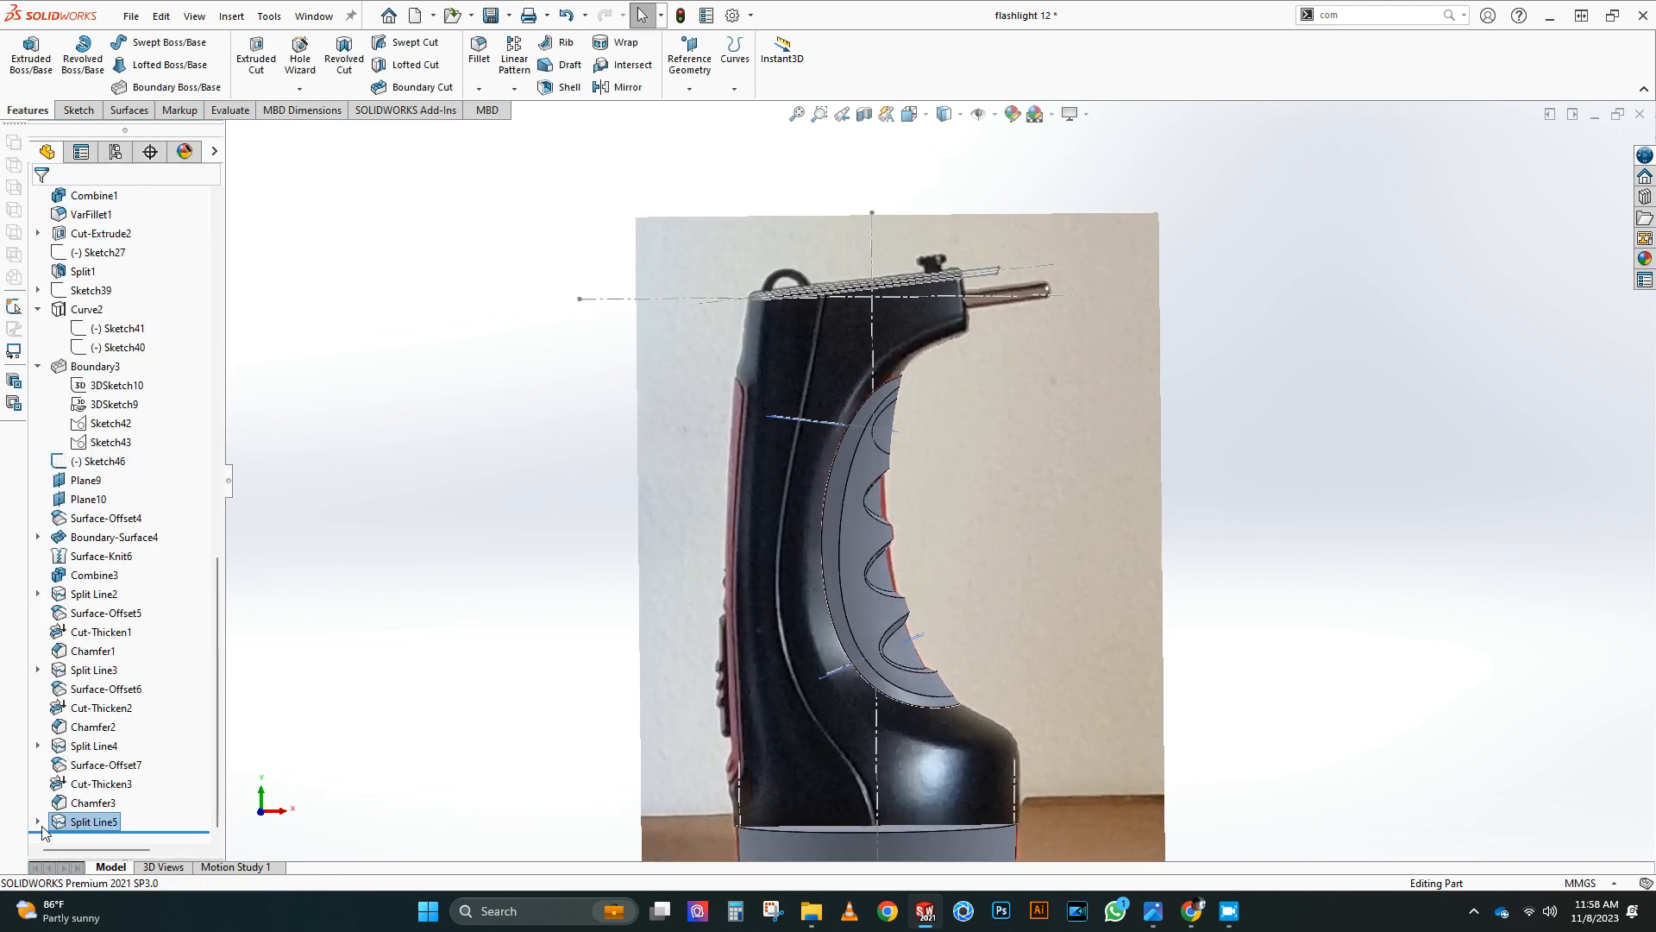
Step: Reopen Sketch52 under Split Line5 for editing and select the spline's middle point to remove its coincident relations
click(38, 821)
click(112, 822)
click(132, 765)
scroll(817, 405, down, 6)
click(817, 405)
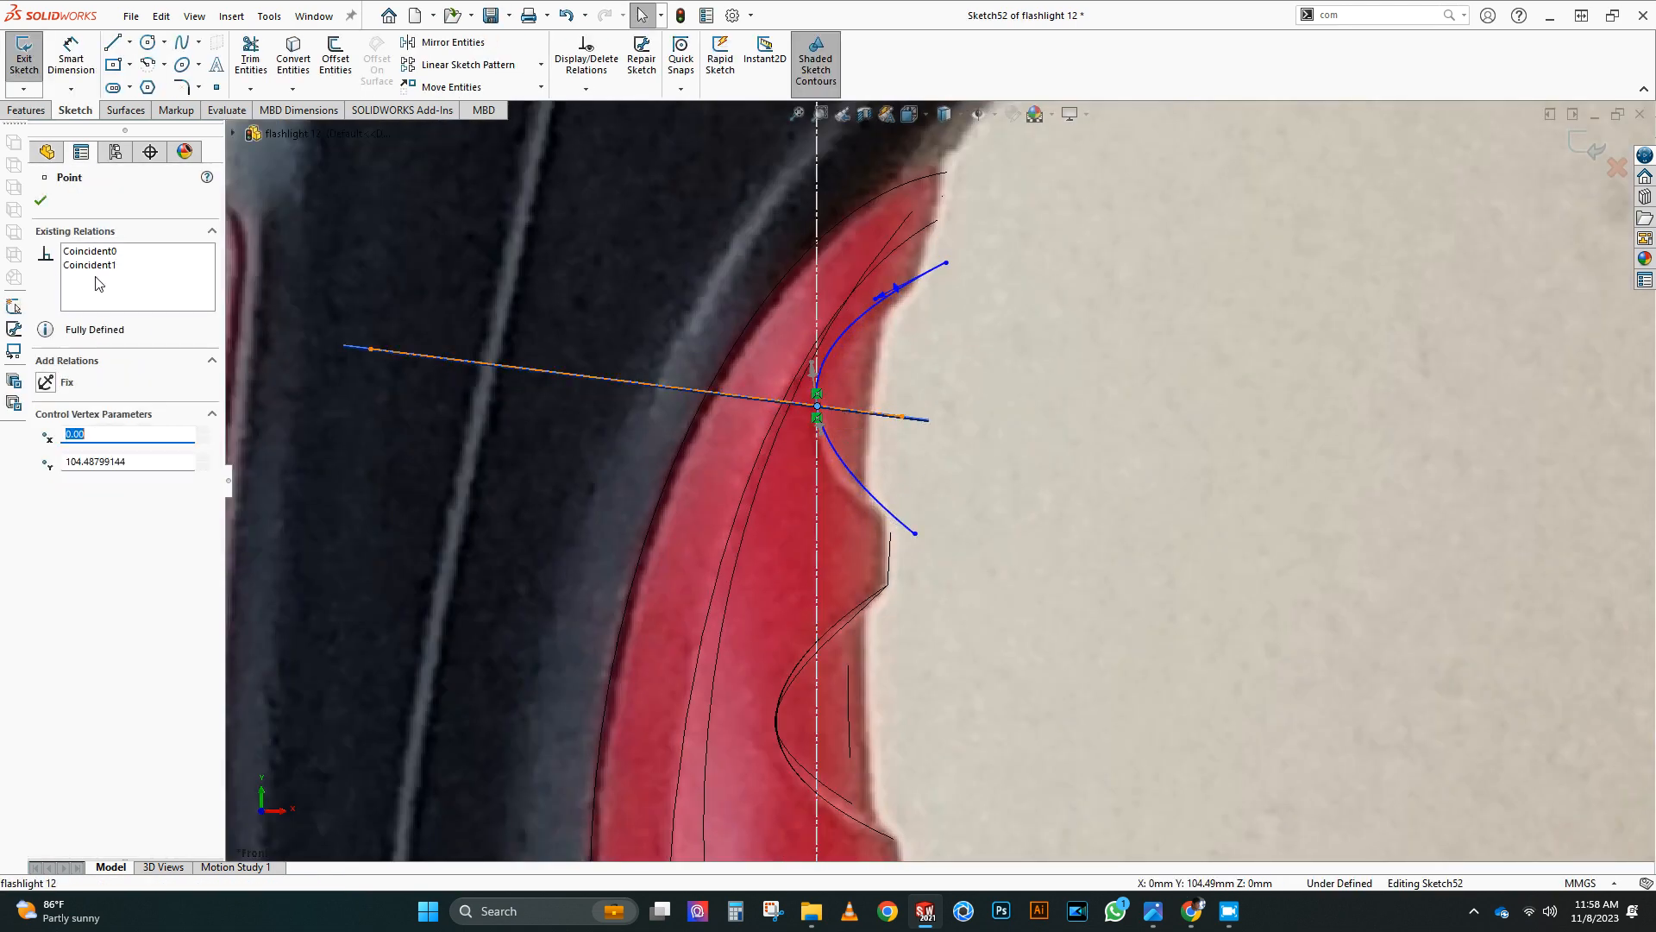
Step: Reshape the uppermost recess's spline by moving its points and tangent handles to match the photo, and close the sketch
scroll(899, 535, down, 2)
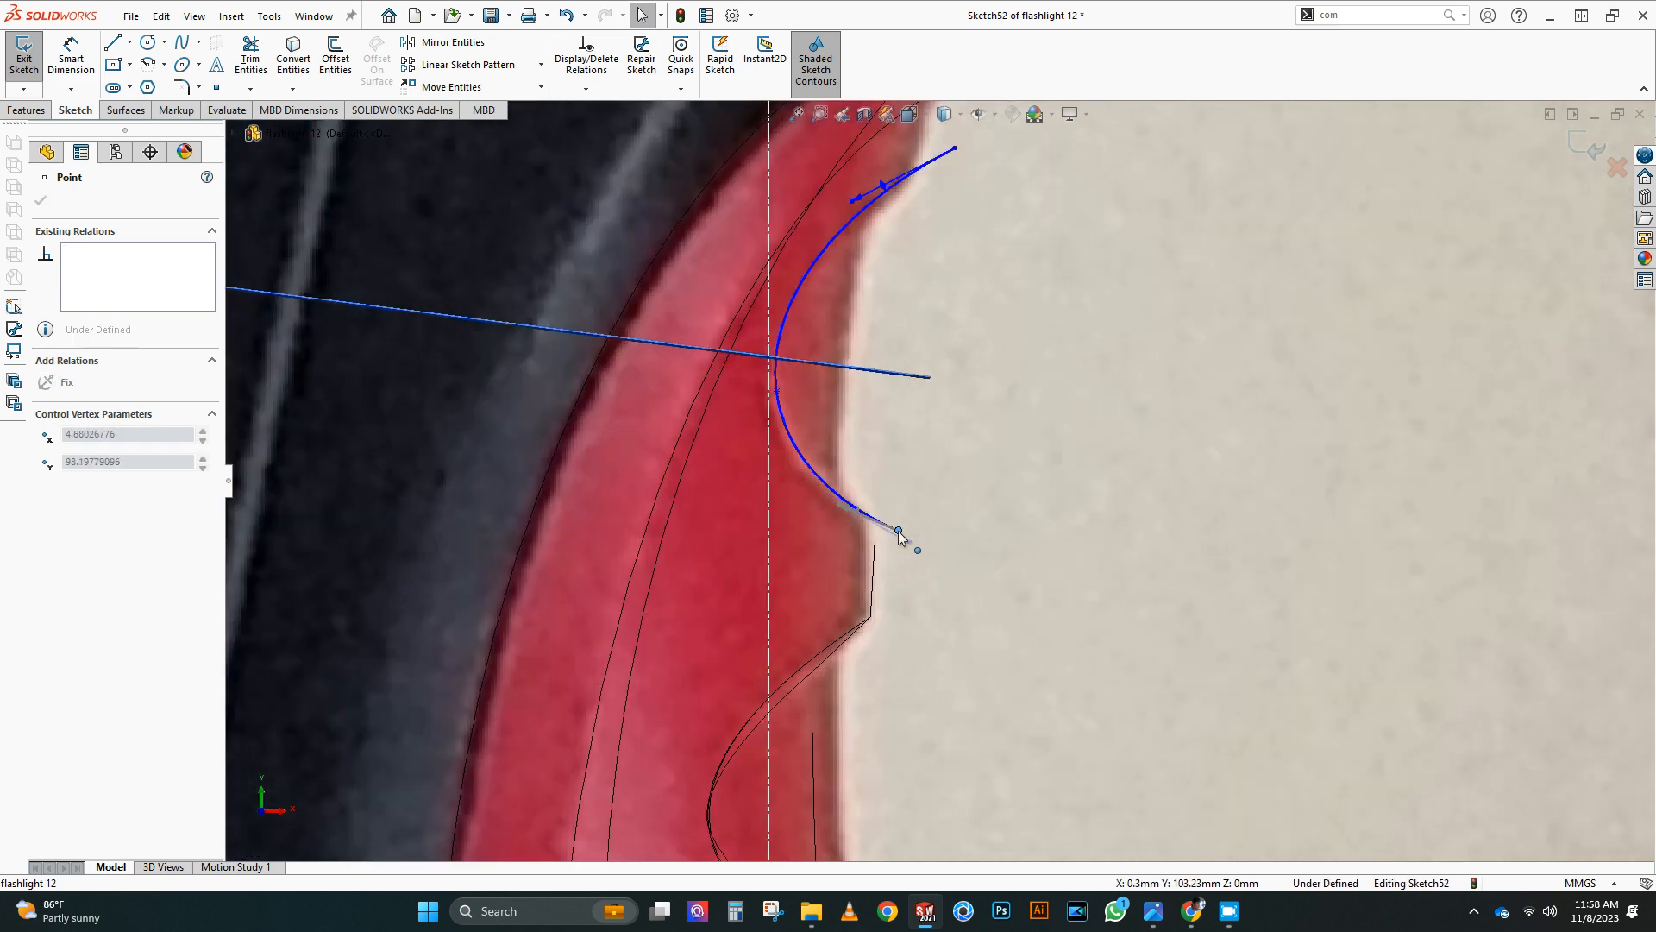
click(851, 207)
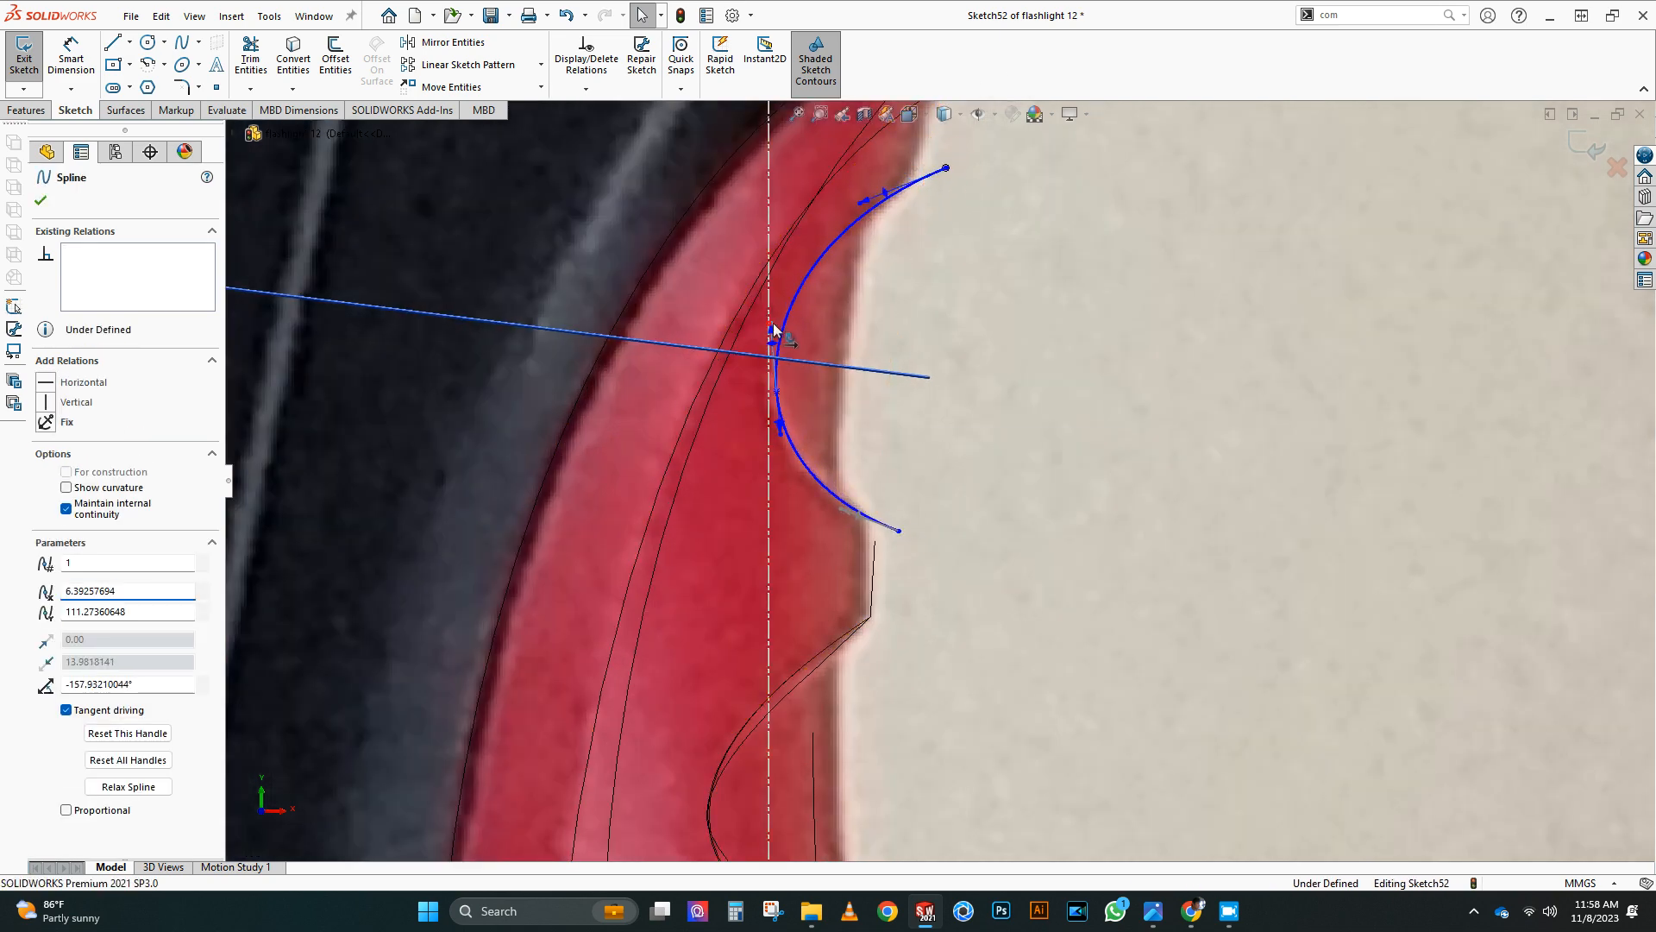
drag(774, 329, 775, 325)
scroll(1227, 354, up, 2)
double_click(1227, 354)
scroll(964, 521, up, 5)
mouse_move(965, 521)
middle_down()
mouse_move(782, 476)
mouse_move(871, 470)
middle_up()
click(947, 117)
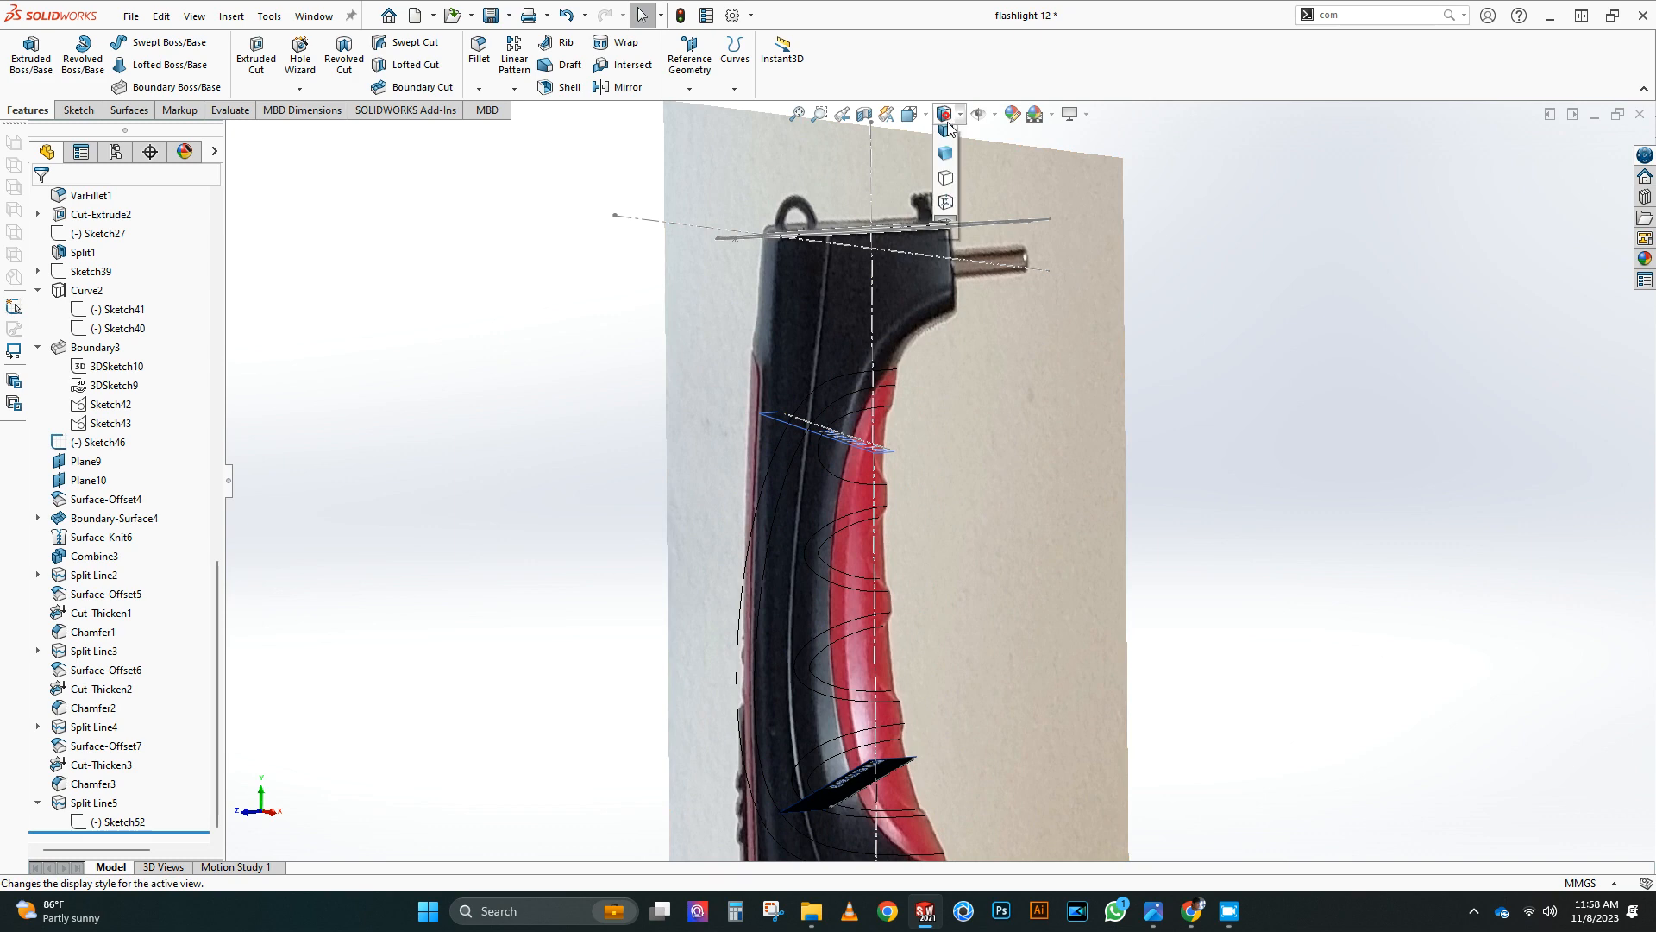
Step: Switch to shaded display and create an offset surface from the split face of the uppermost finger recess
click(948, 131)
scroll(940, 472, up, 2)
middle_drag(816, 538, 893, 523)
click(78, 111)
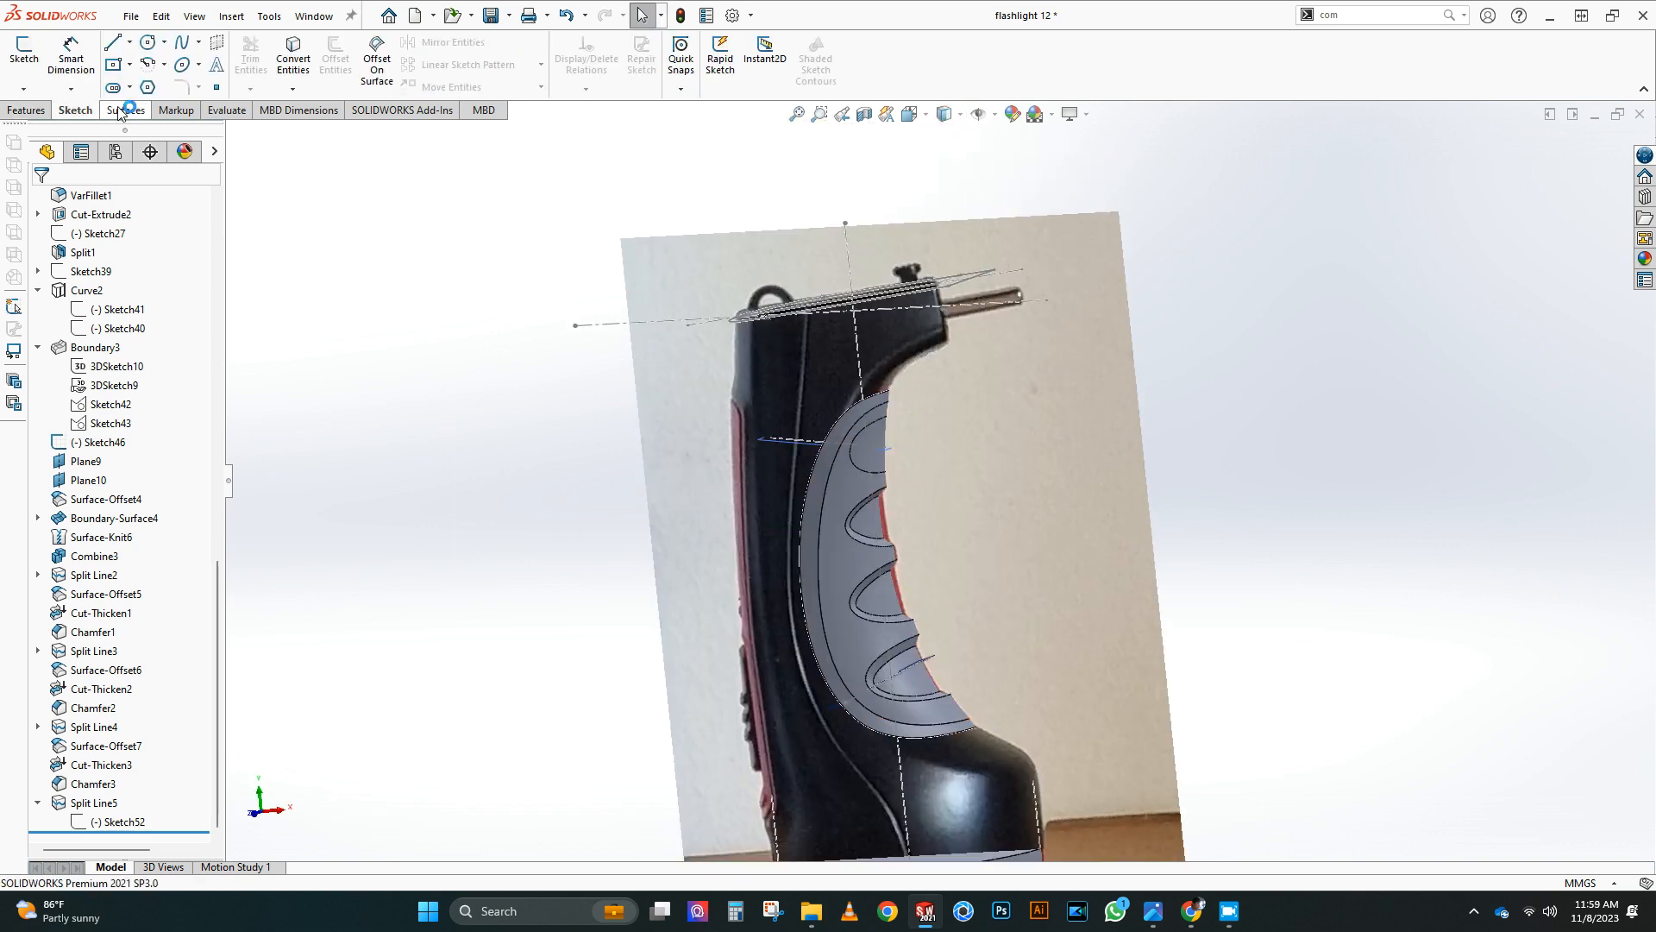
click(121, 113)
click(381, 66)
click(870, 455)
click(40, 201)
Step: Make a 2 mm thickened cut from the uppermost recess's offset surface, limited to the grip body
click(787, 66)
click(870, 456)
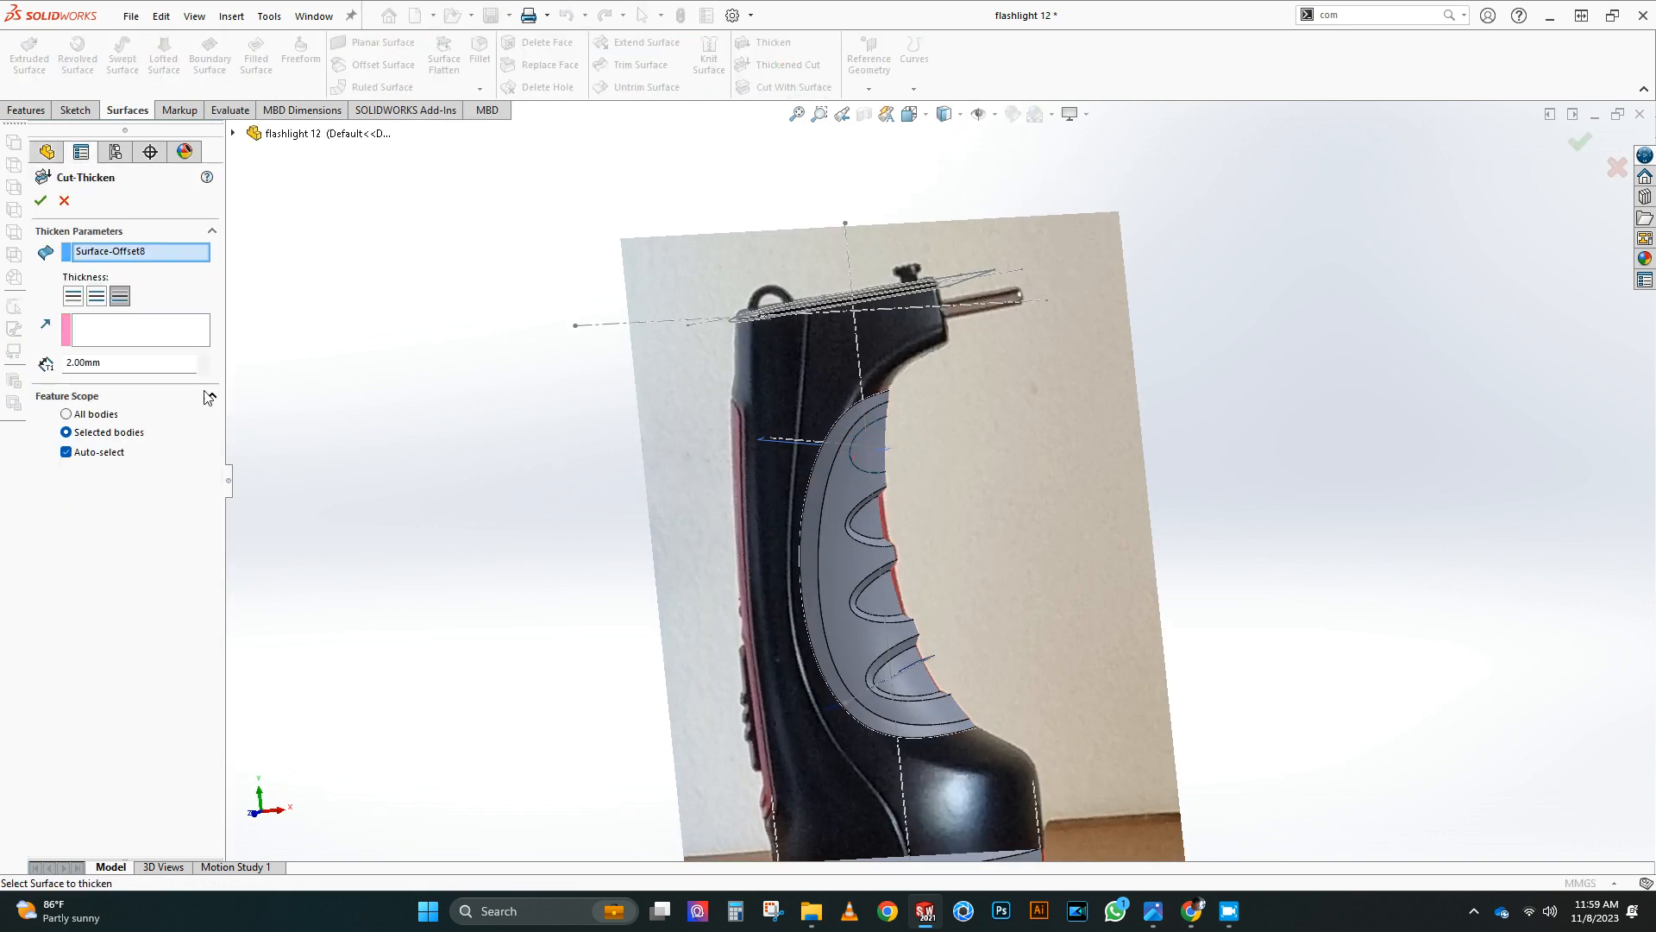
right_click(112, 821)
click(129, 514)
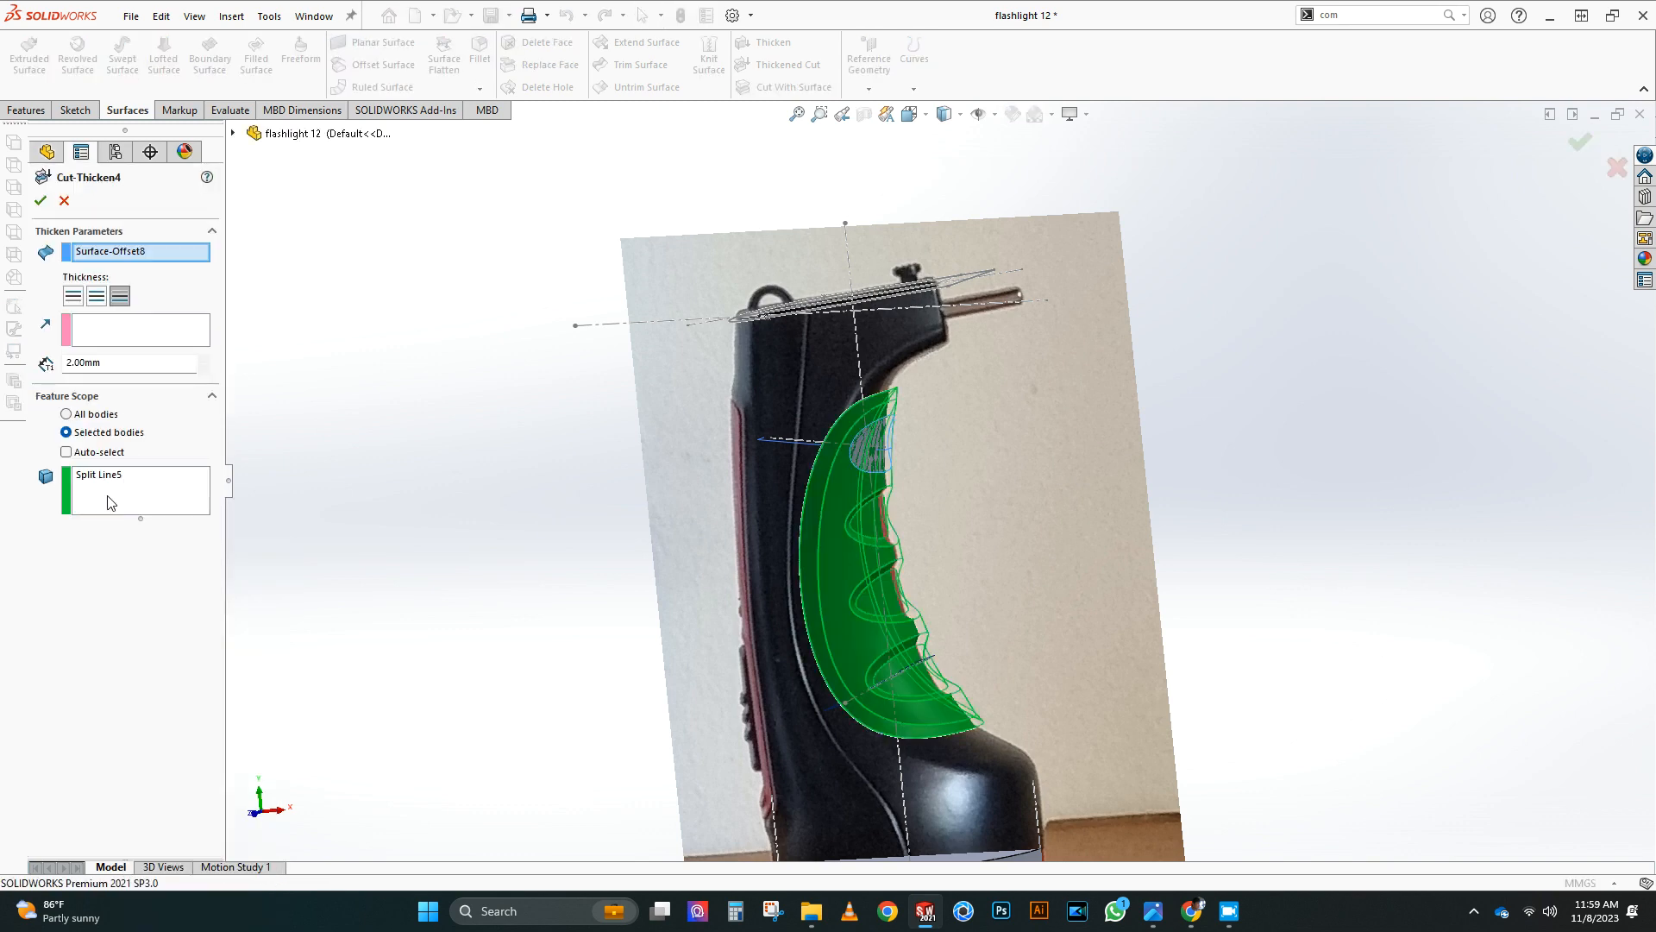
click(40, 206)
Step: Chamfer the edge of the uppermost finger recess to match the other recesses
click(480, 89)
click(504, 127)
scroll(868, 448, down, 5)
mouse_move(871, 450)
middle_down()
mouse_move(863, 398)
mouse_move(828, 465)
middle_up()
click(40, 201)
scroll(871, 397, up, 6)
click(584, 166)
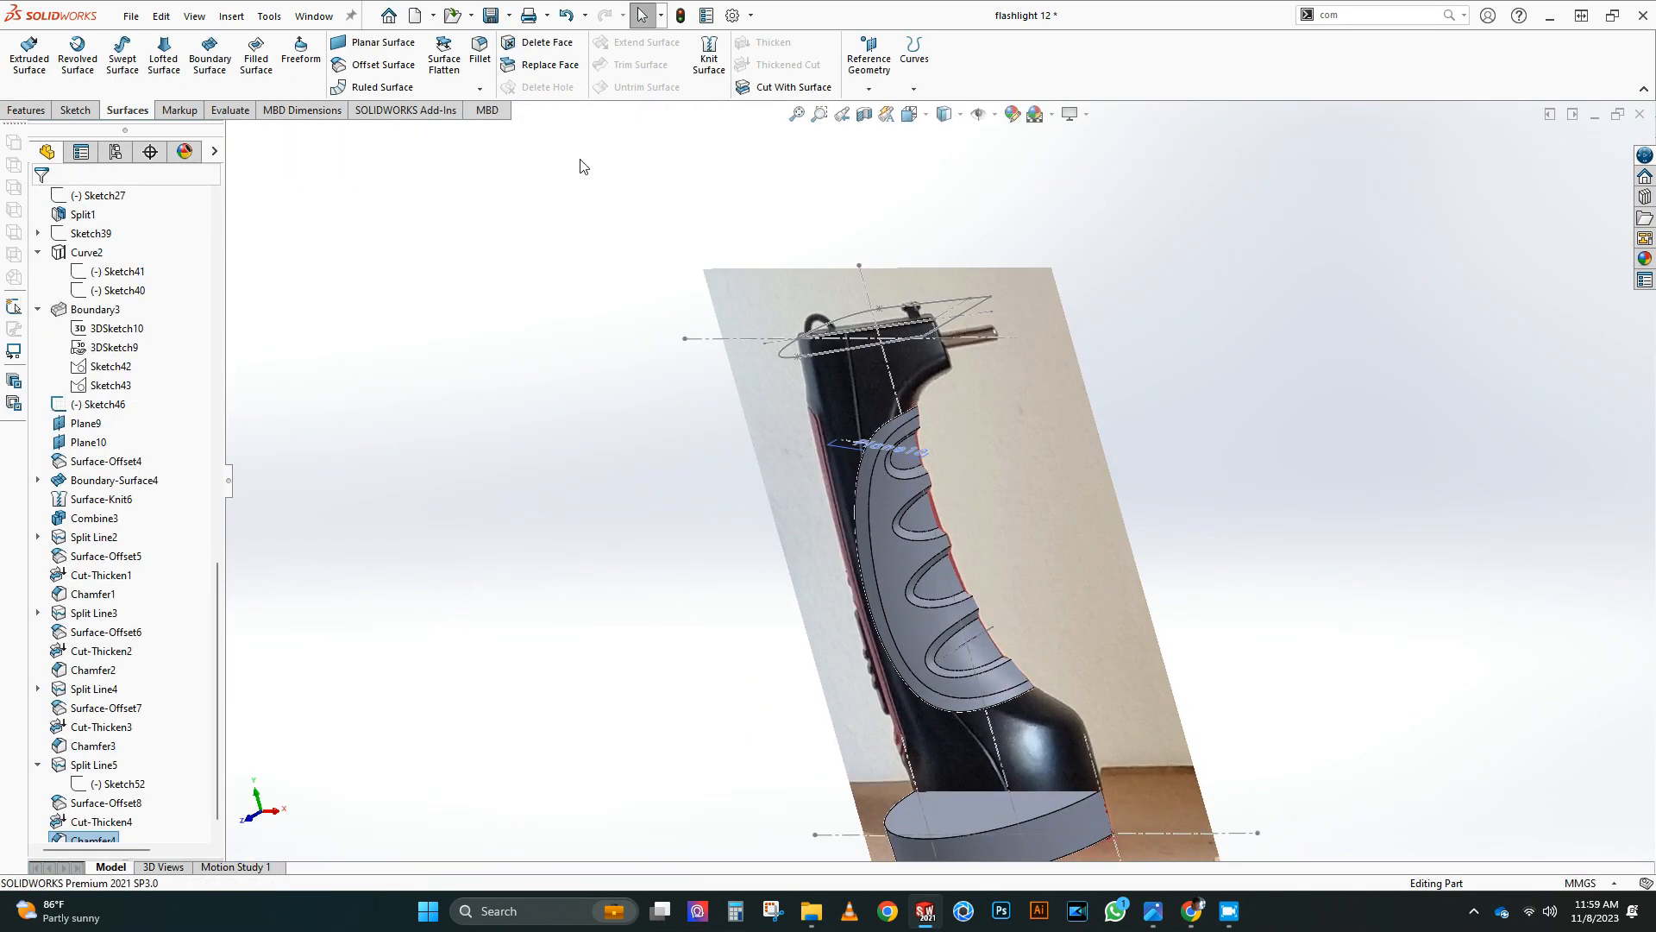
Step: Apply a constant-radius 2 mm fillet to the inner floor edges of all four finger recesses
click(26, 110)
click(479, 50)
scroll(941, 647, down, 5)
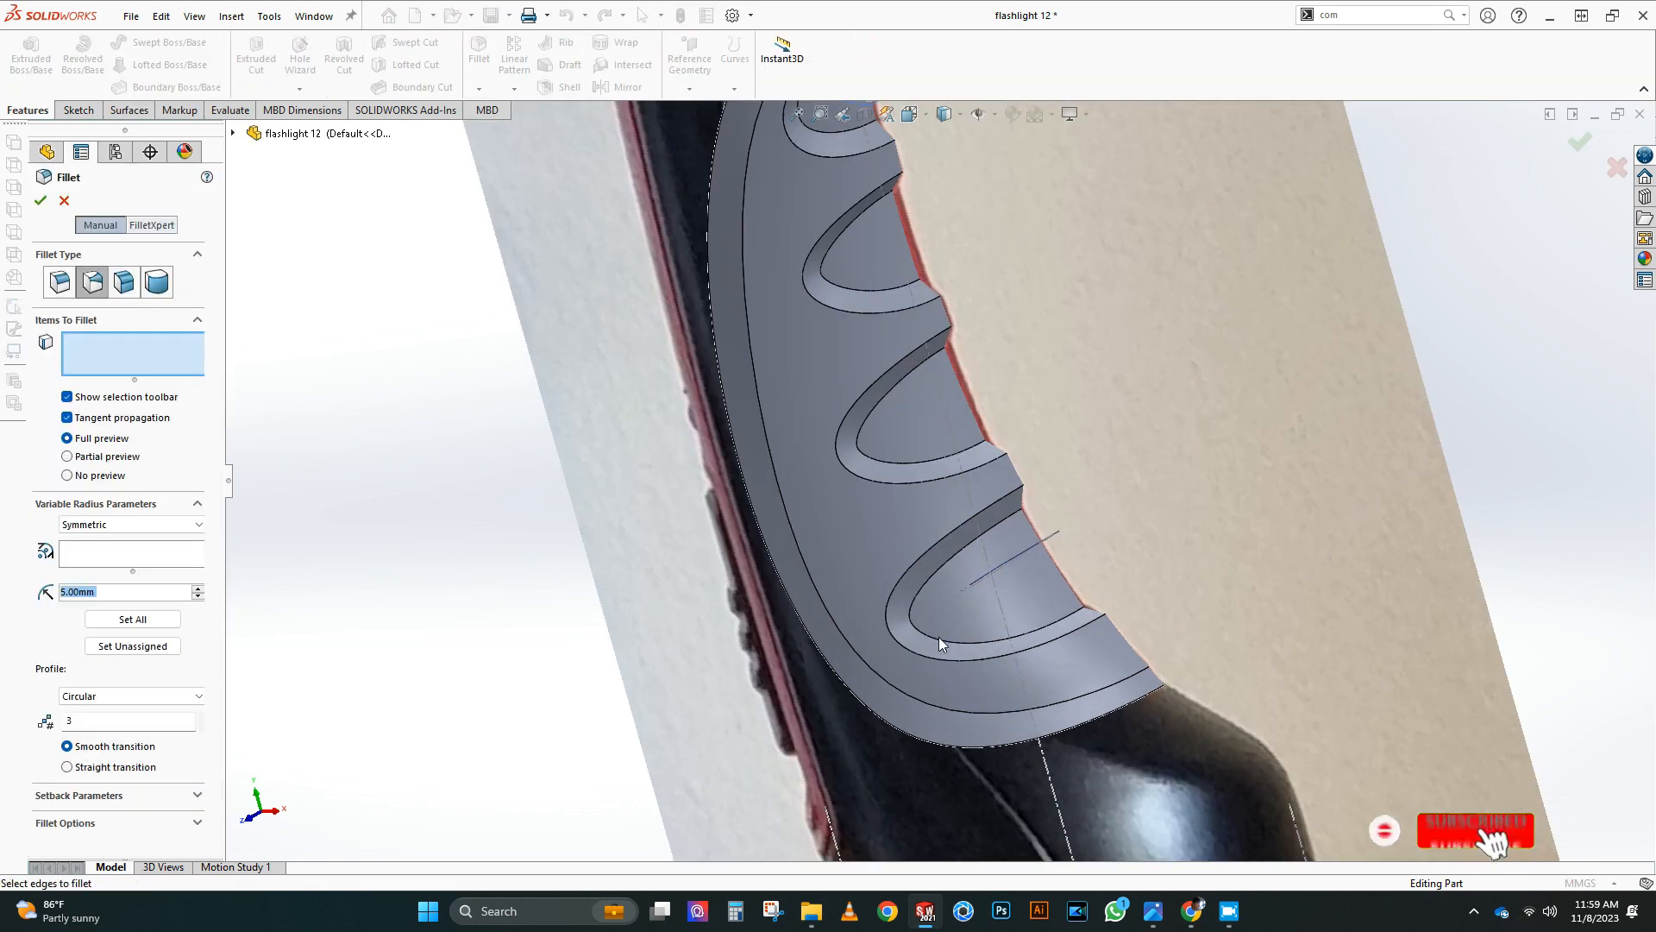
click(60, 282)
click(893, 385)
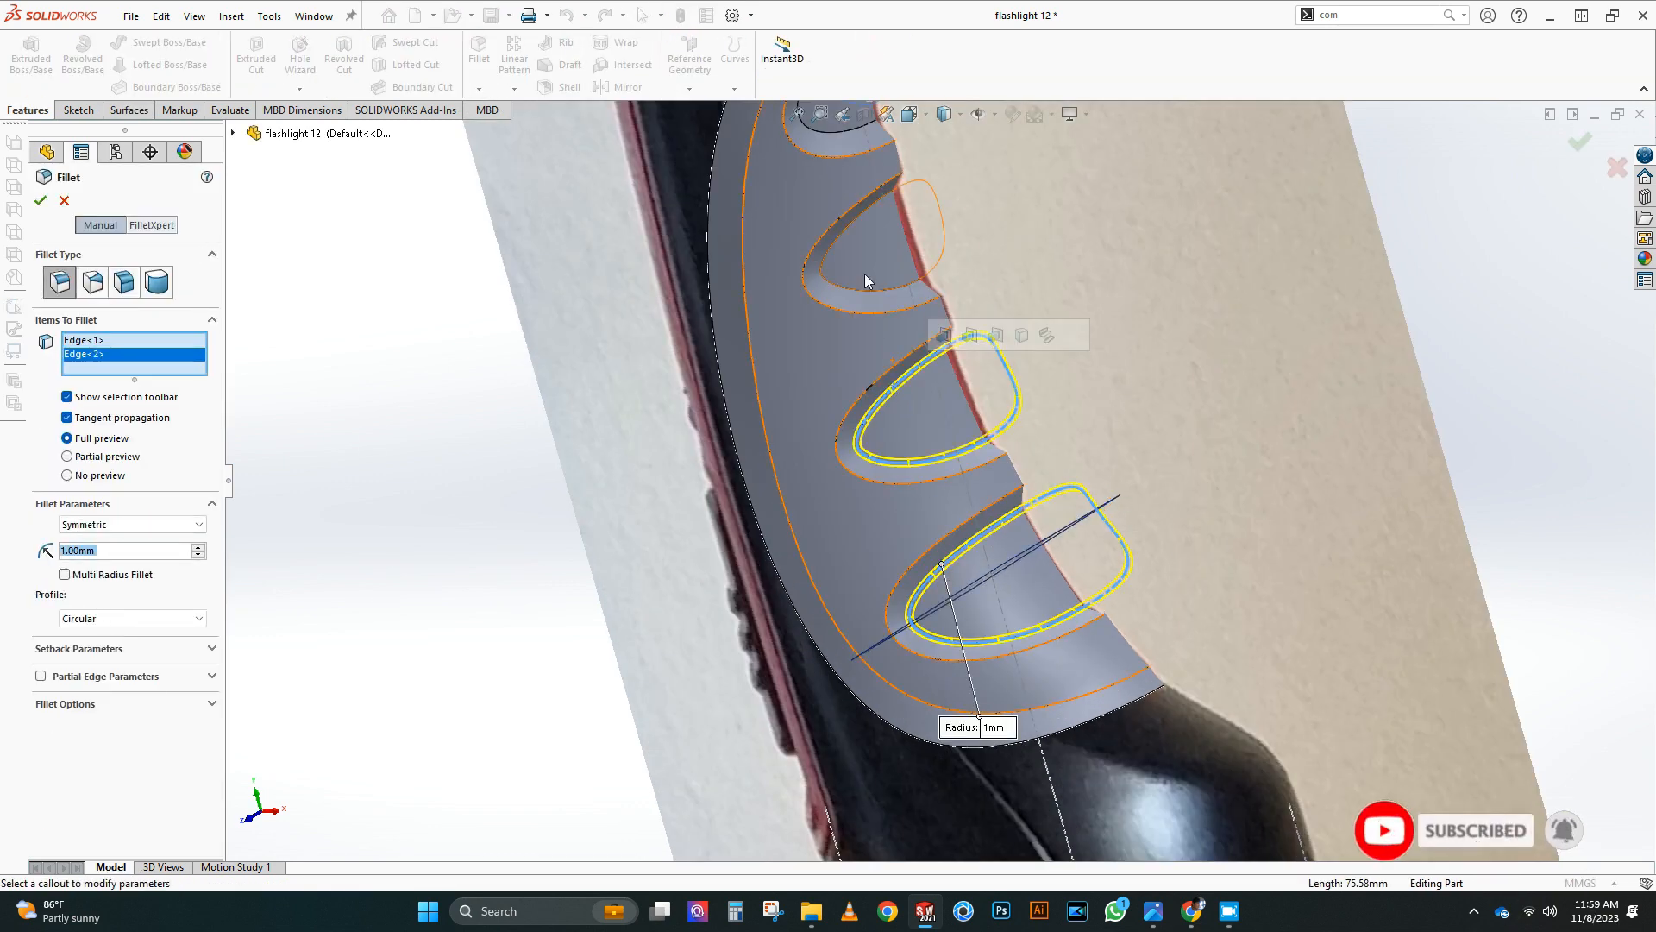
click(842, 239)
scroll(840, 246, up, 1)
click(835, 299)
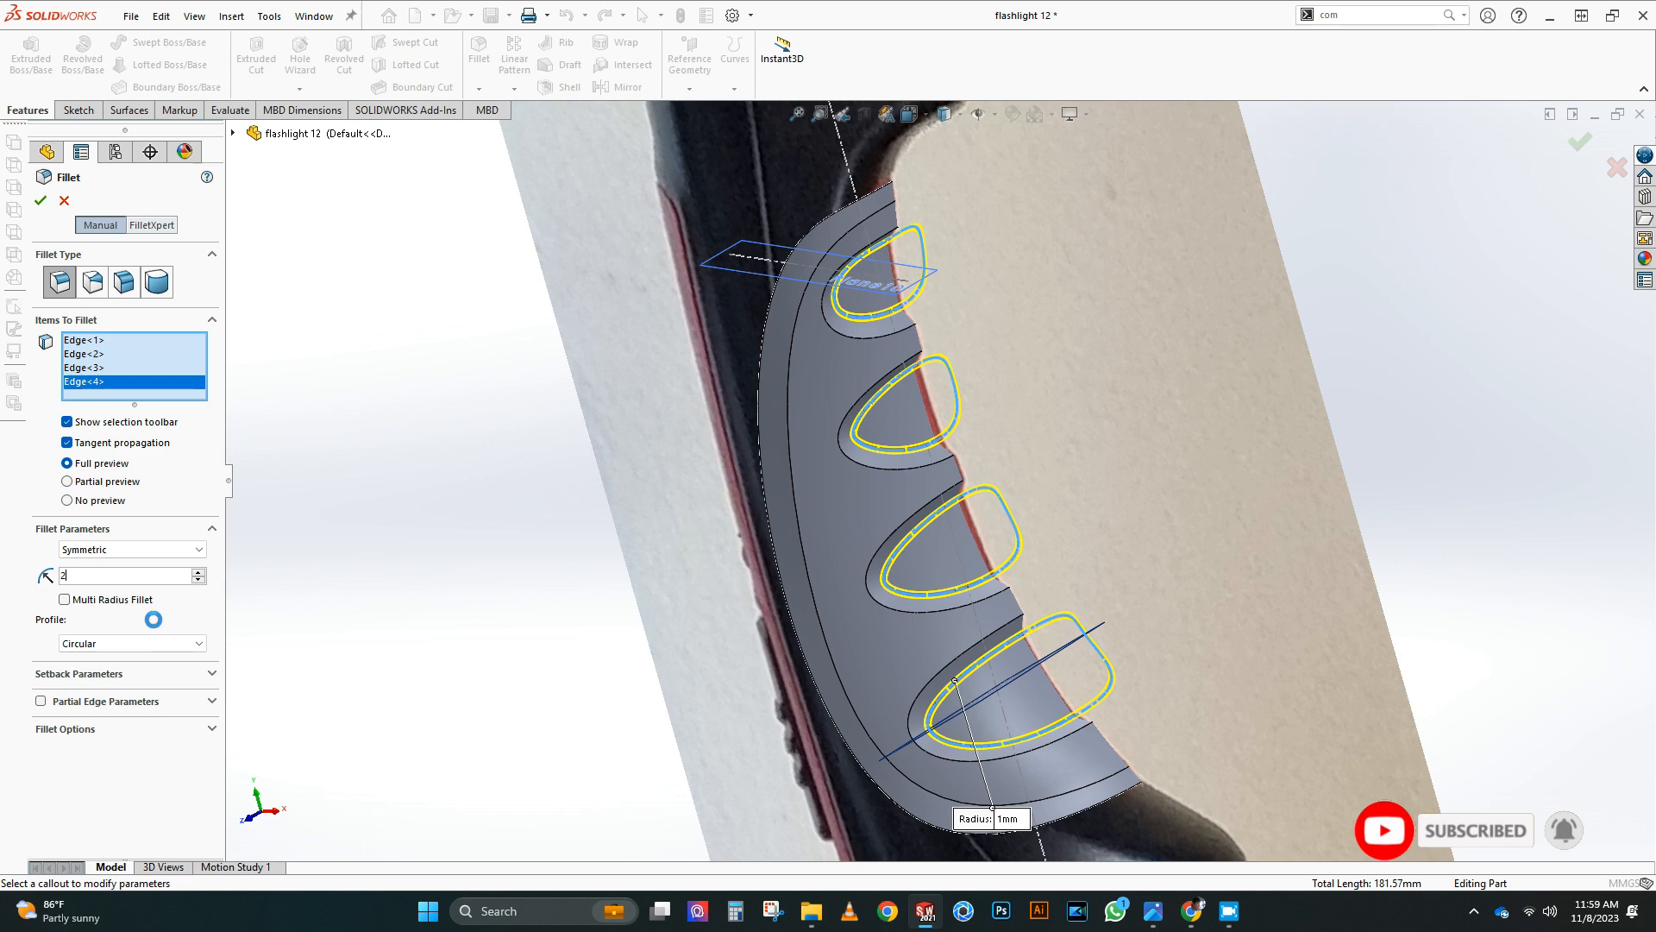
text(2)
key(Return)
scroll(948, 479, up, 2)
middle_drag(965, 477, 953, 389)
Step: Fillet the outer rim edges of the finger recesses with a 2 mm radius and save the part
click(479, 52)
click(934, 362)
scroll(945, 418, down, 4)
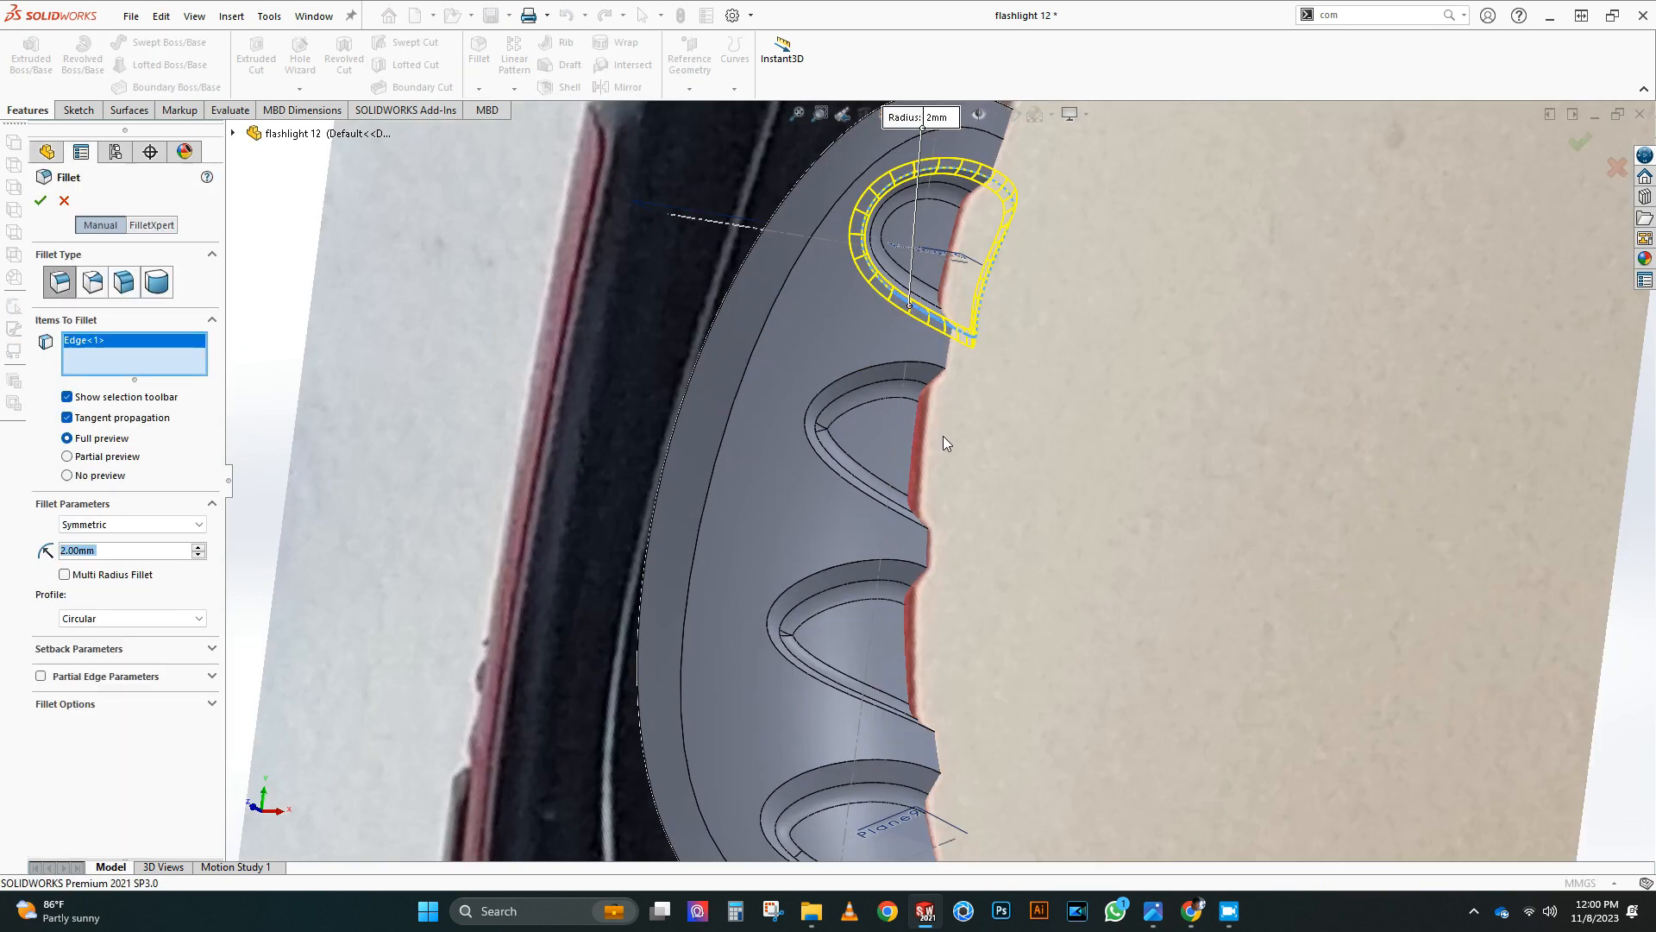
click(871, 369)
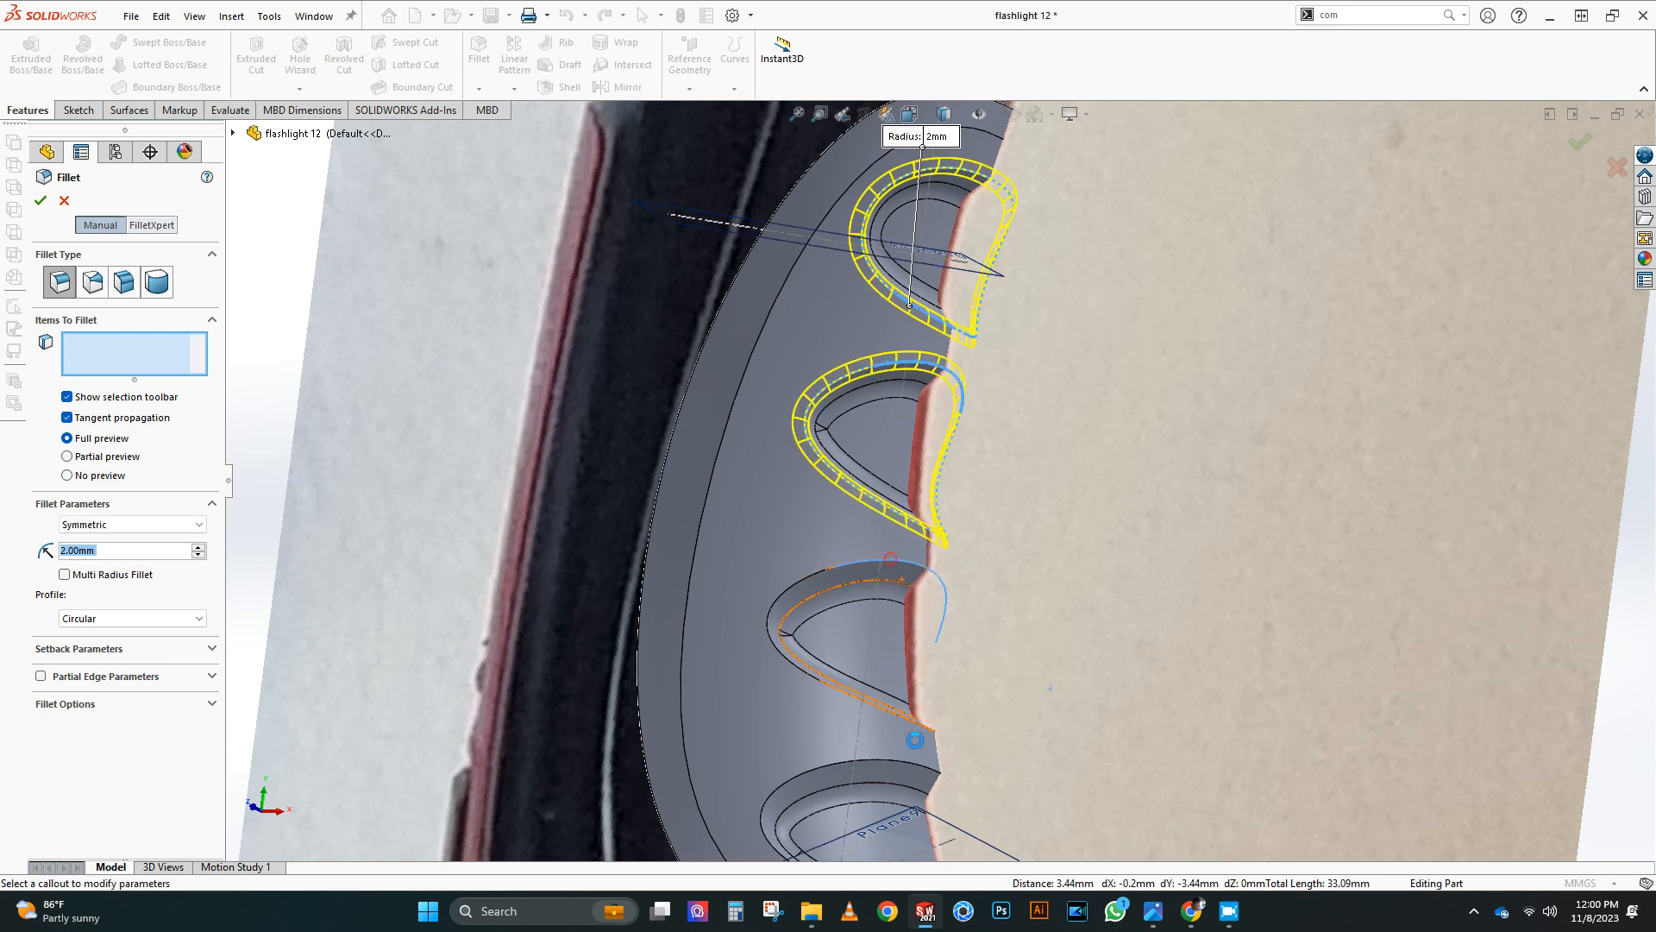
click(911, 719)
scroll(1042, 644, up, 4)
scroll(1026, 492, up, 3)
middle_drag(1026, 491, 1113, 506)
scroll(1113, 506, up, 1)
click(490, 16)
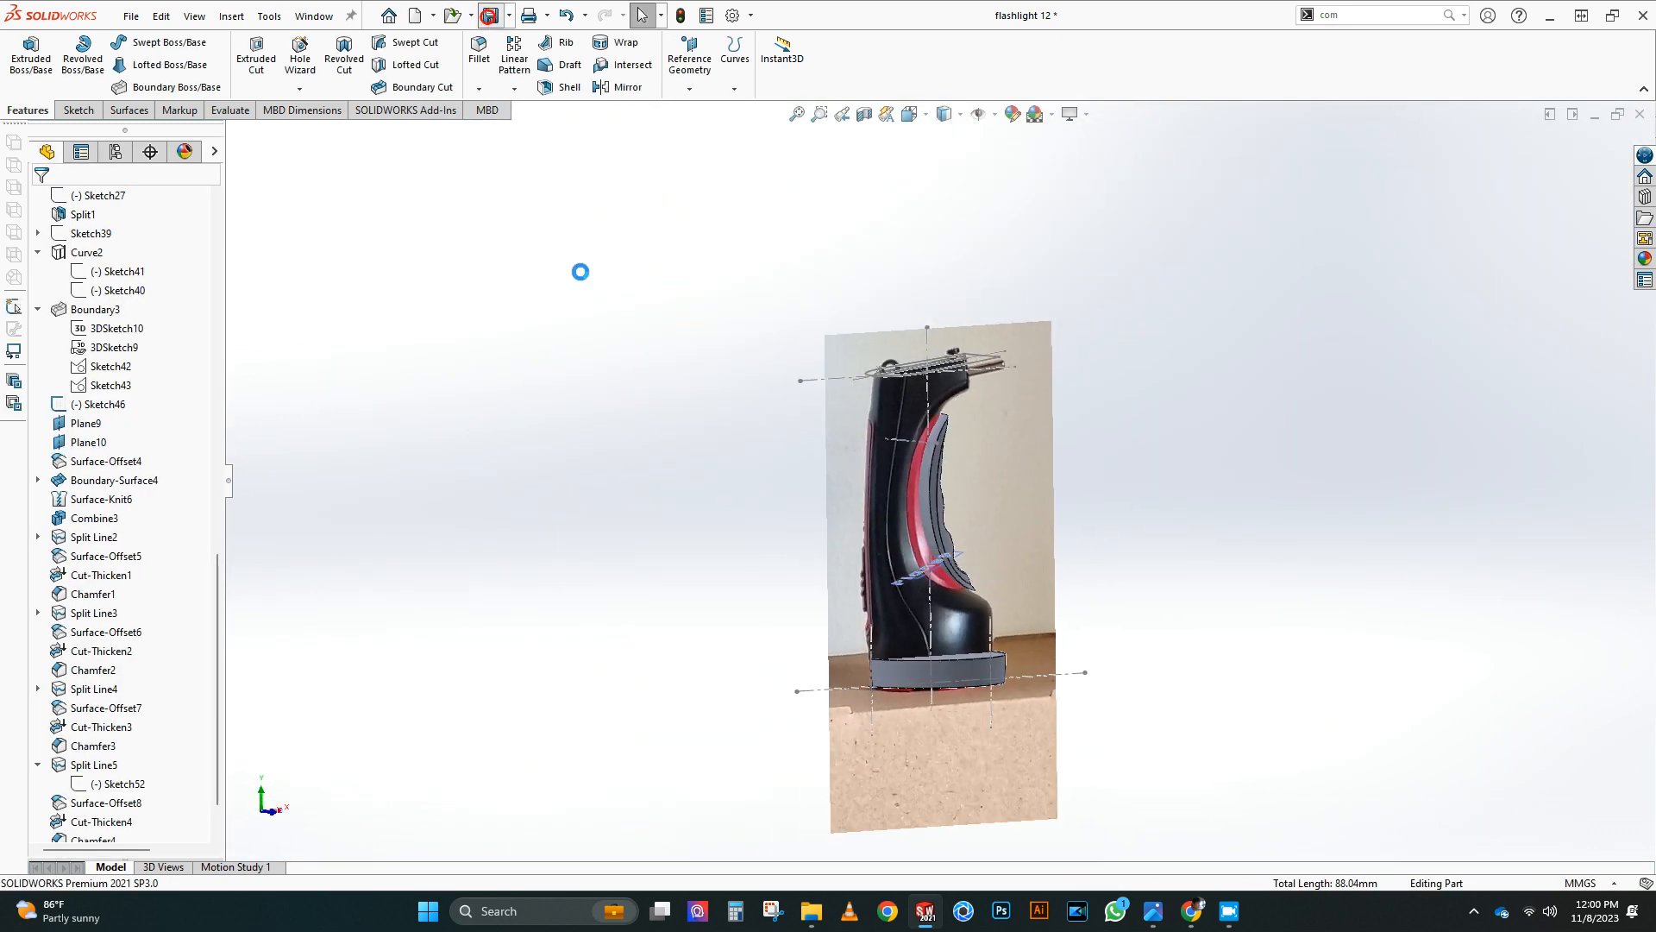
Step: Show the hidden main handle body Split1[1] around the grip
scroll(958, 436, down, 3)
middle_drag(949, 440, 839, 385)
scroll(845, 392, up, 1)
scroll(188, 707, up, 16)
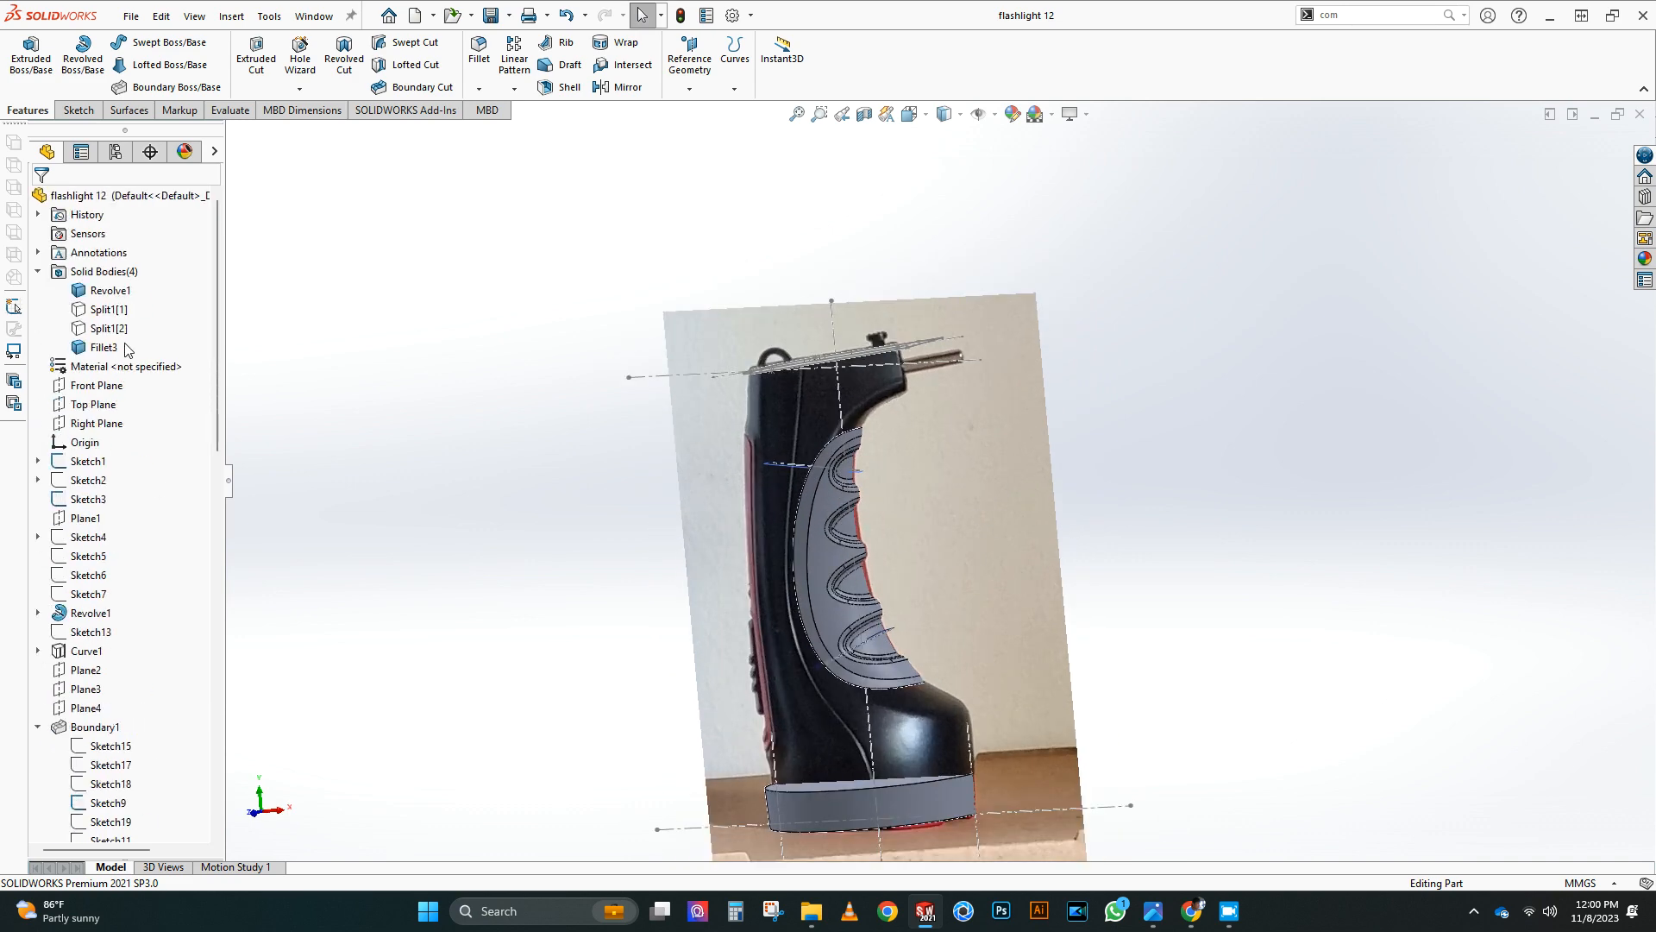
click(102, 311)
click(137, 265)
click(544, 522)
scroll(871, 487, down, 3)
middle_drag(871, 487, 913, 447)
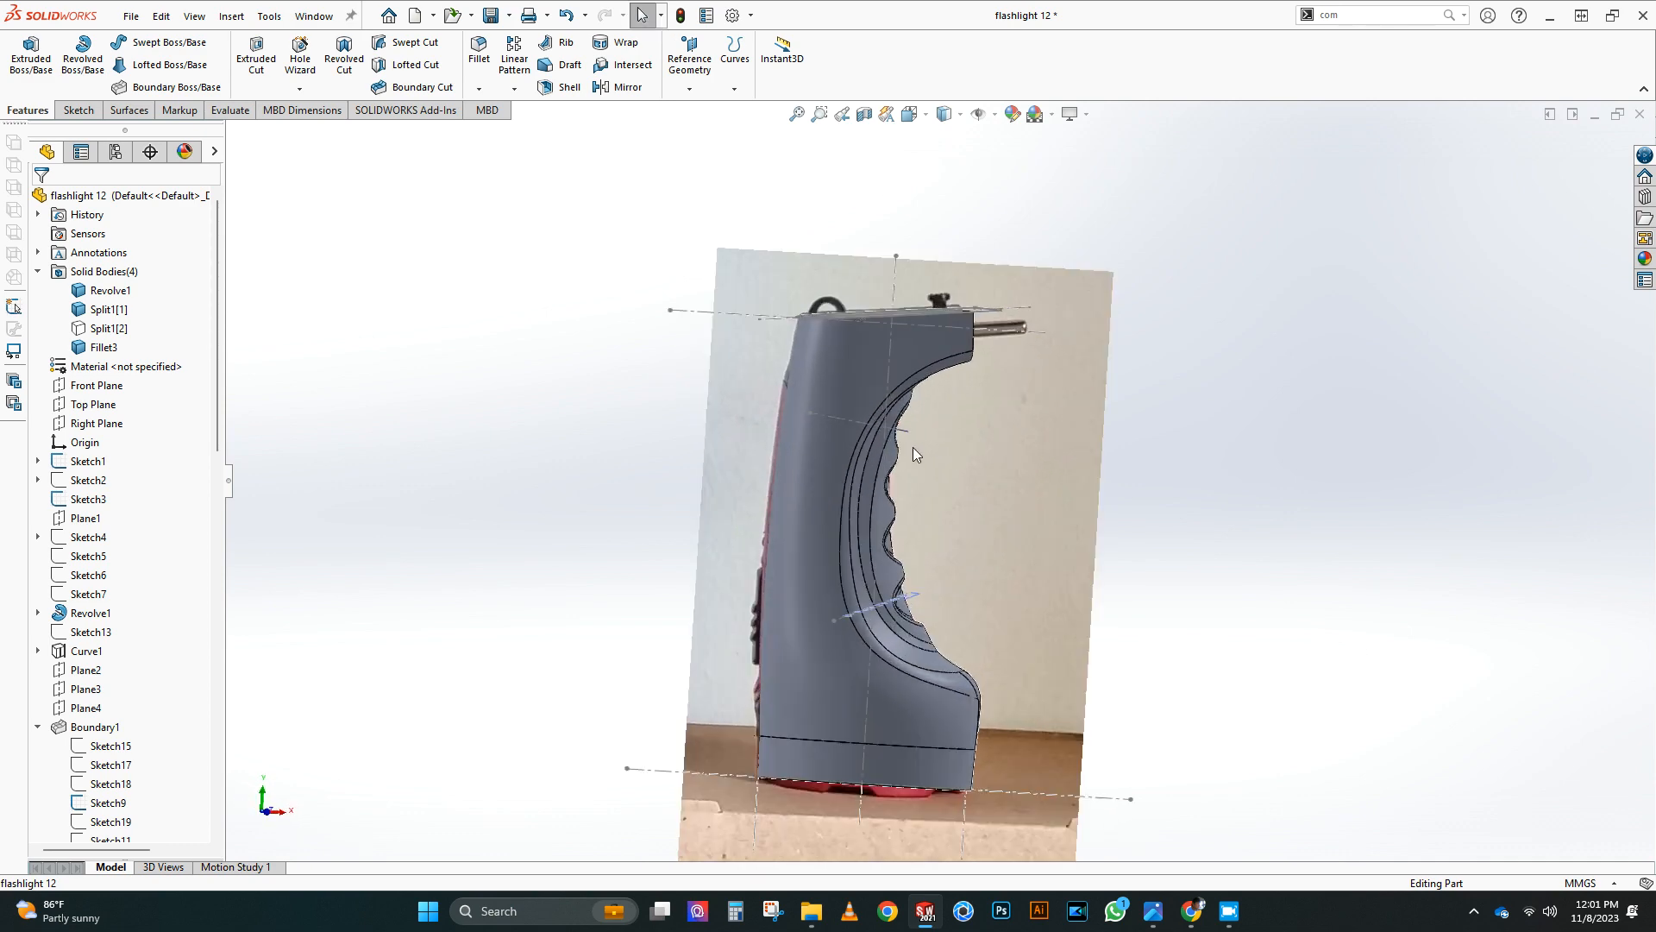
Step: Fillet the grip body's outer rim edge with a 0.25 mm radius
scroll(912, 447, down, 5)
text(.5)
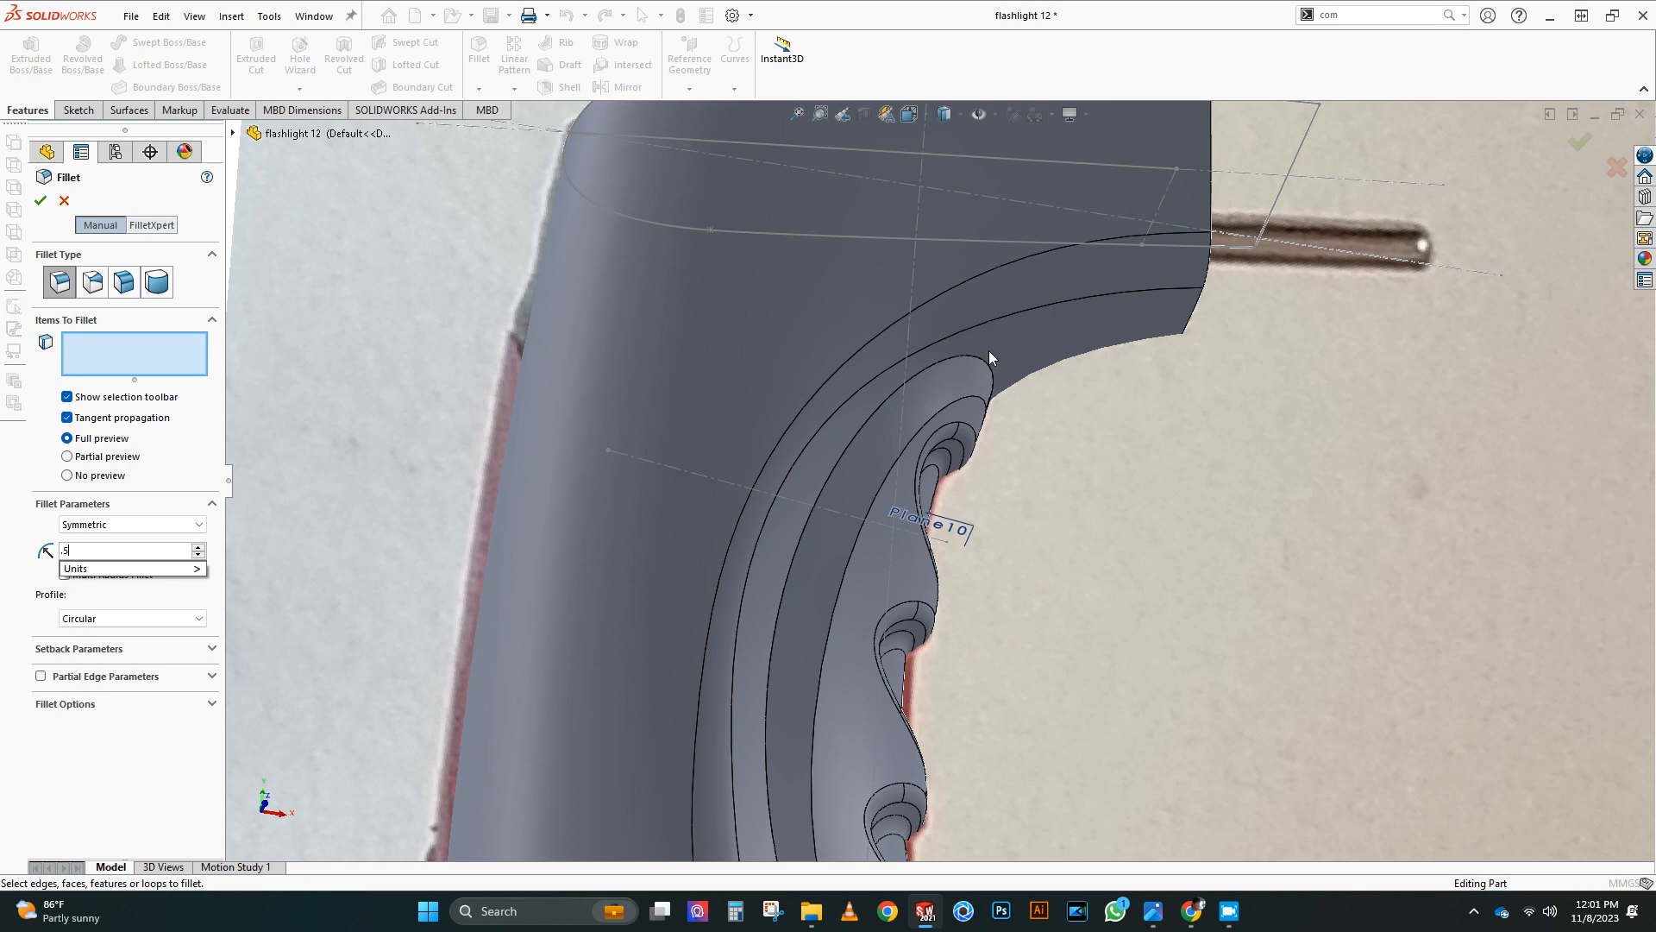
text(25)
key(Return)
scroll(1068, 464, up, 1)
middle_drag(1068, 464, 1027, 497)
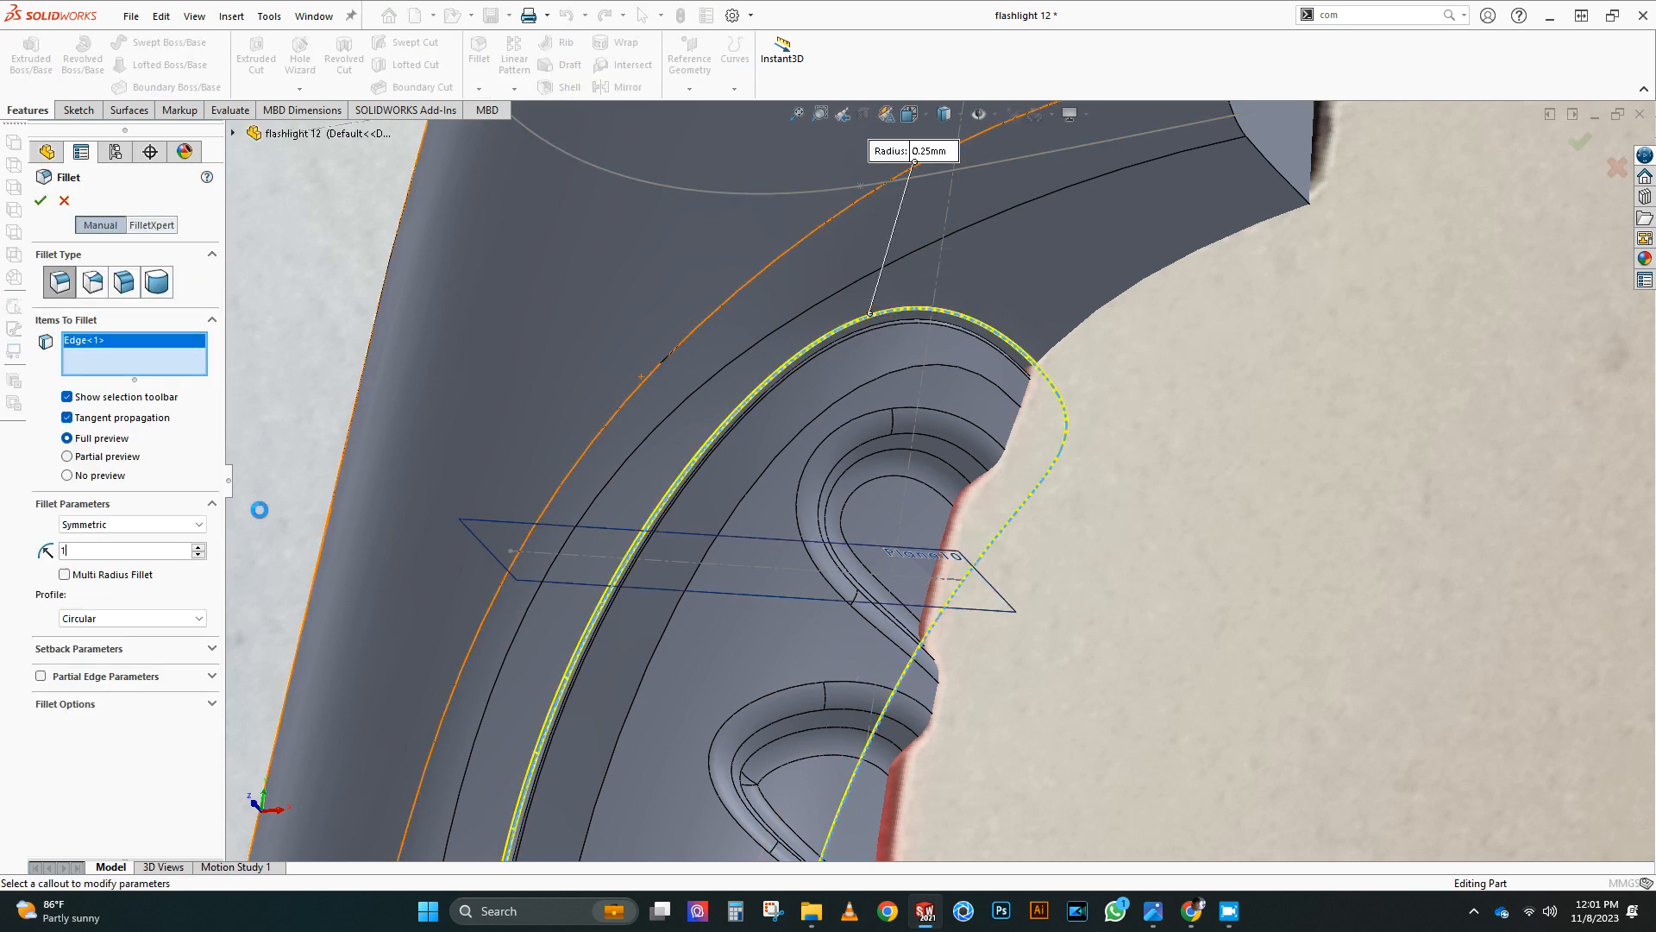
Step: Fillet the handle edge bordering the grip and set the grip rim fillet's radius to 0.10 mm
text(1)
key(Return)
key(Return)
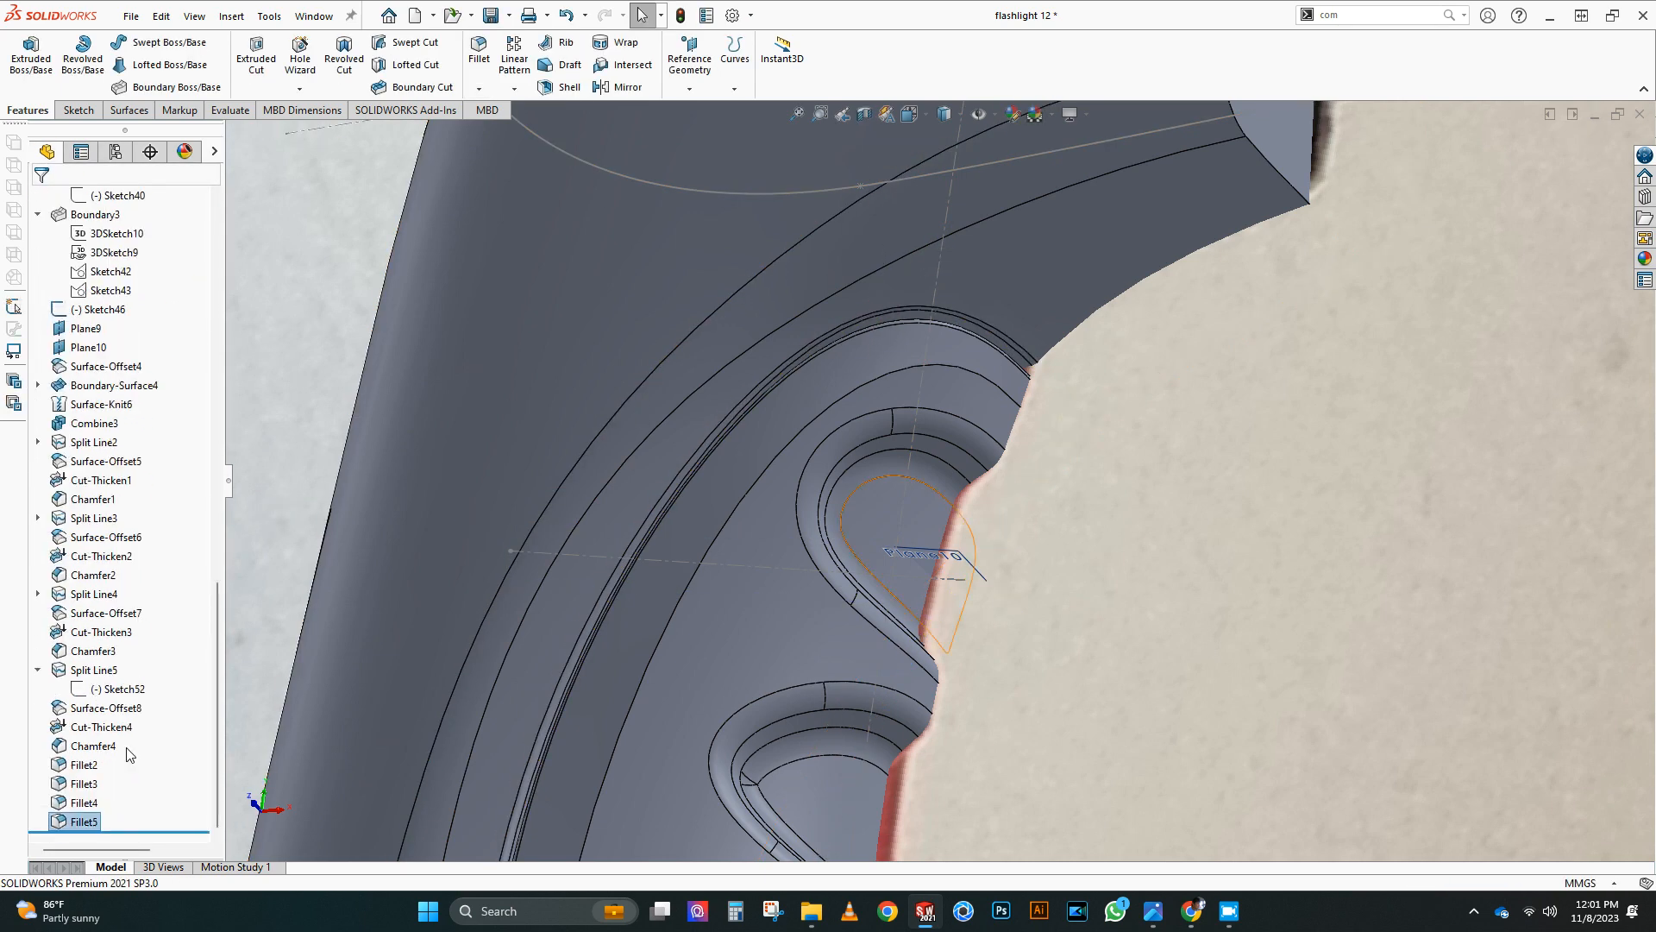
key(Return)
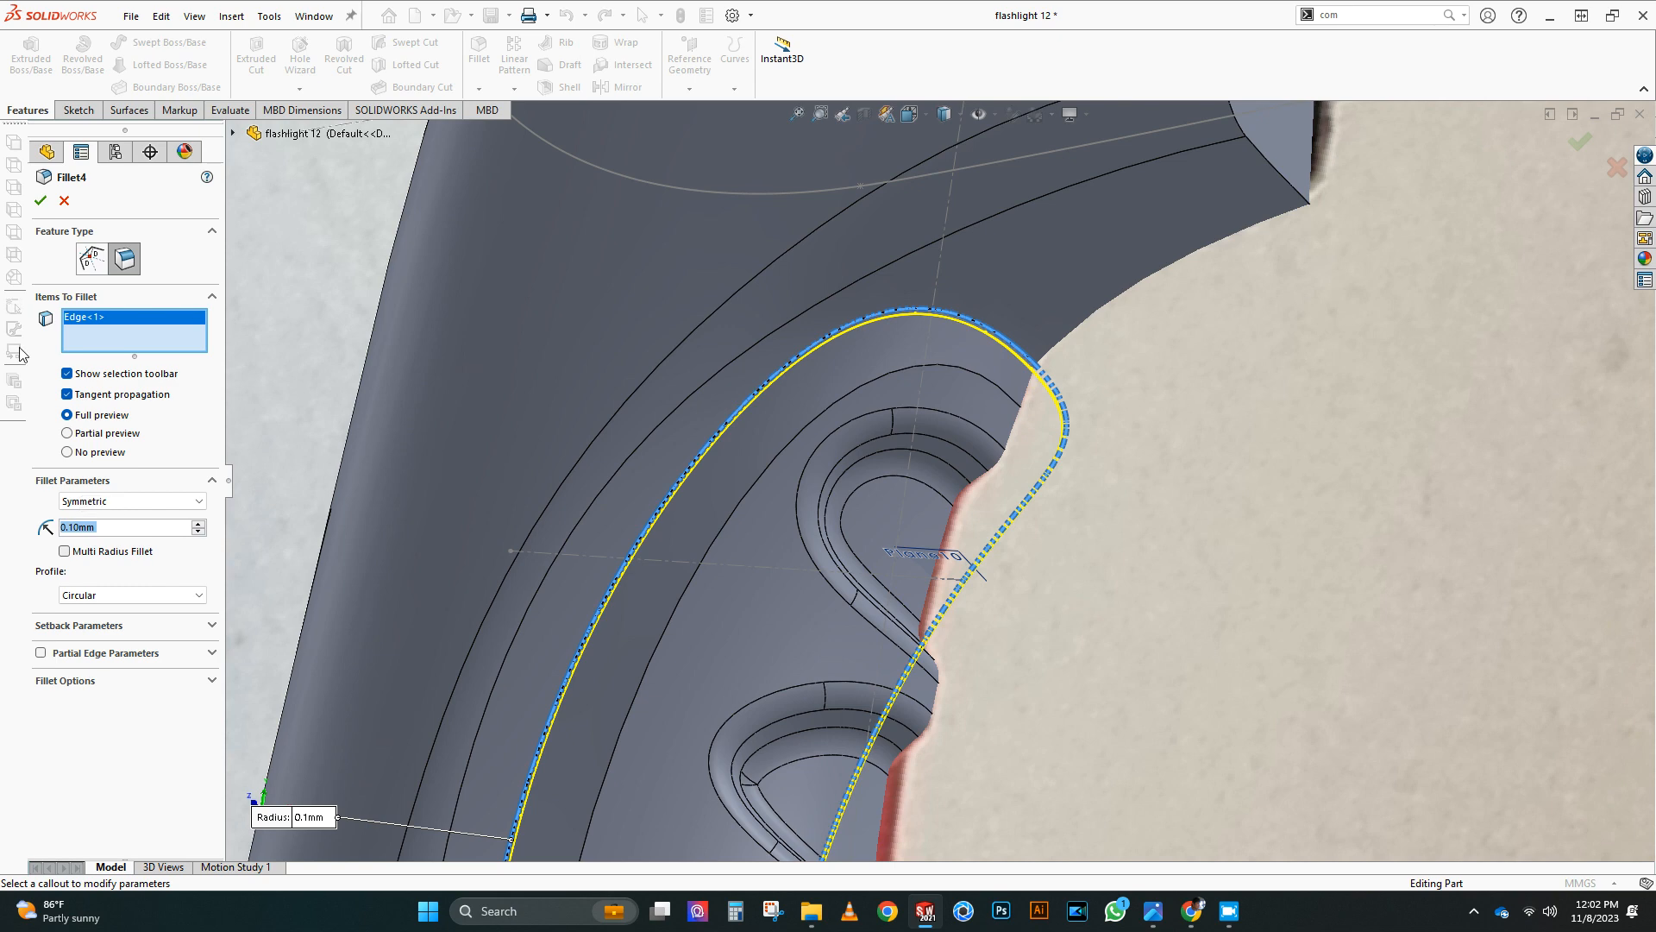
key(Return)
Step: Hide the Plane9 and Plane10 reference planes crossing the grip
scroll(824, 396, up, 7)
scroll(935, 651, down, 5)
middle_drag(939, 738, 973, 549)
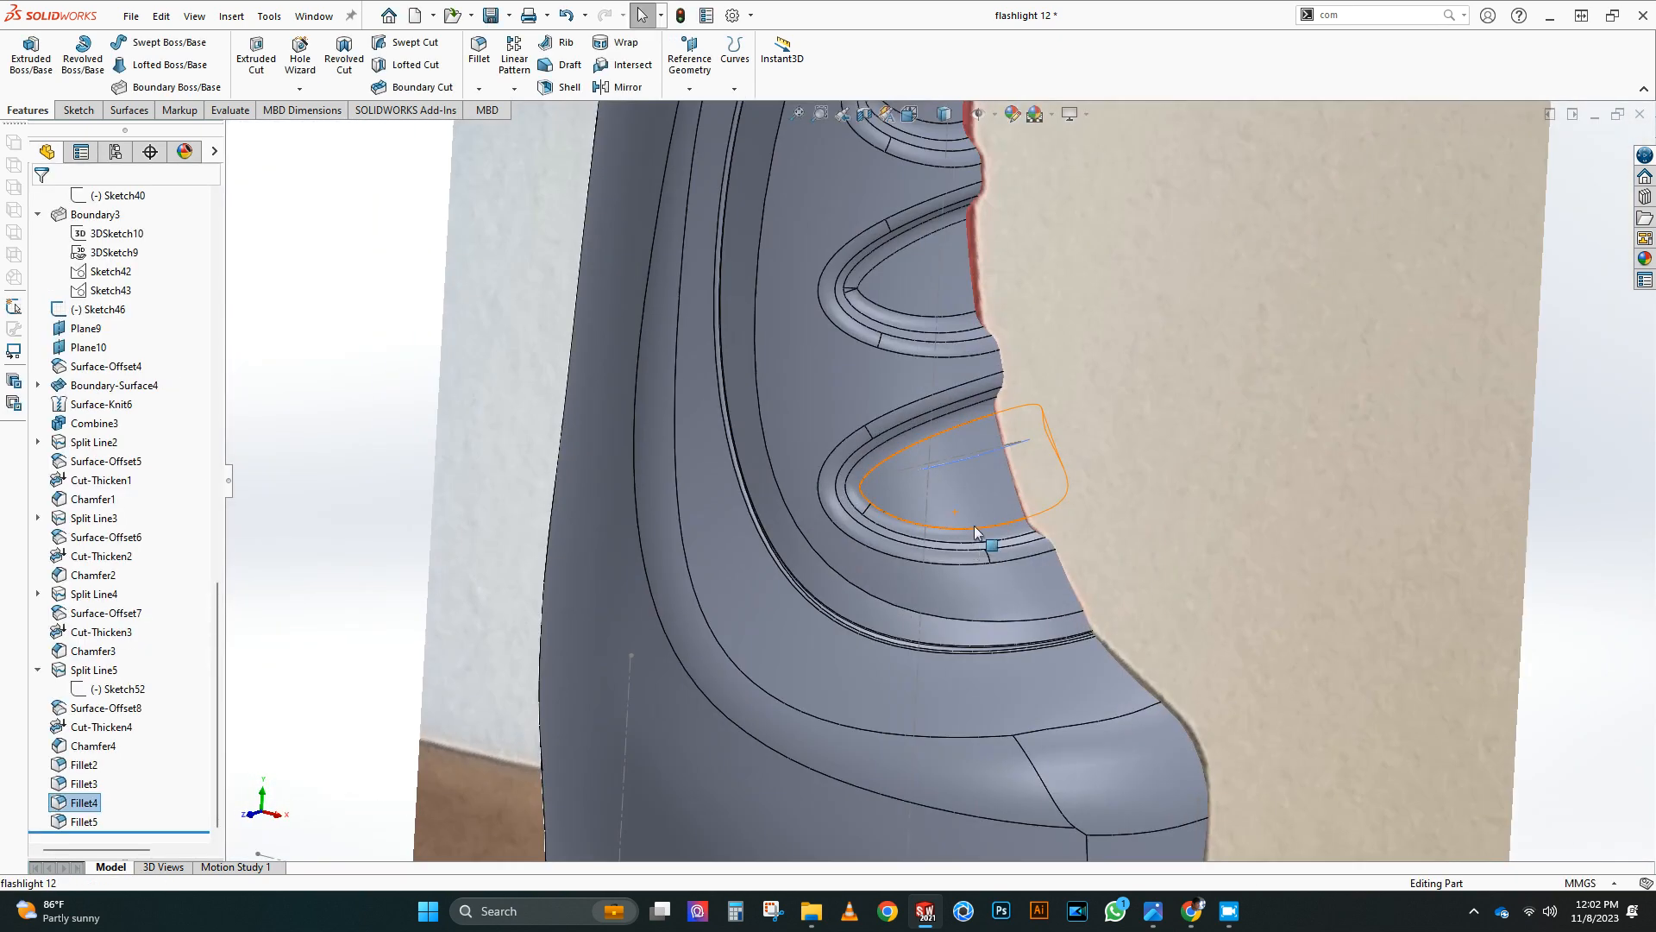
click(1038, 439)
click(1145, 382)
scroll(1101, 469, up, 5)
scroll(1099, 414, down, 3)
click(854, 324)
click(956, 274)
scroll(992, 328, up, 4)
mouse_move(1002, 350)
middle_down()
mouse_move(986, 427)
mouse_move(1068, 440)
middle_up()
scroll(193, 520, up, 10)
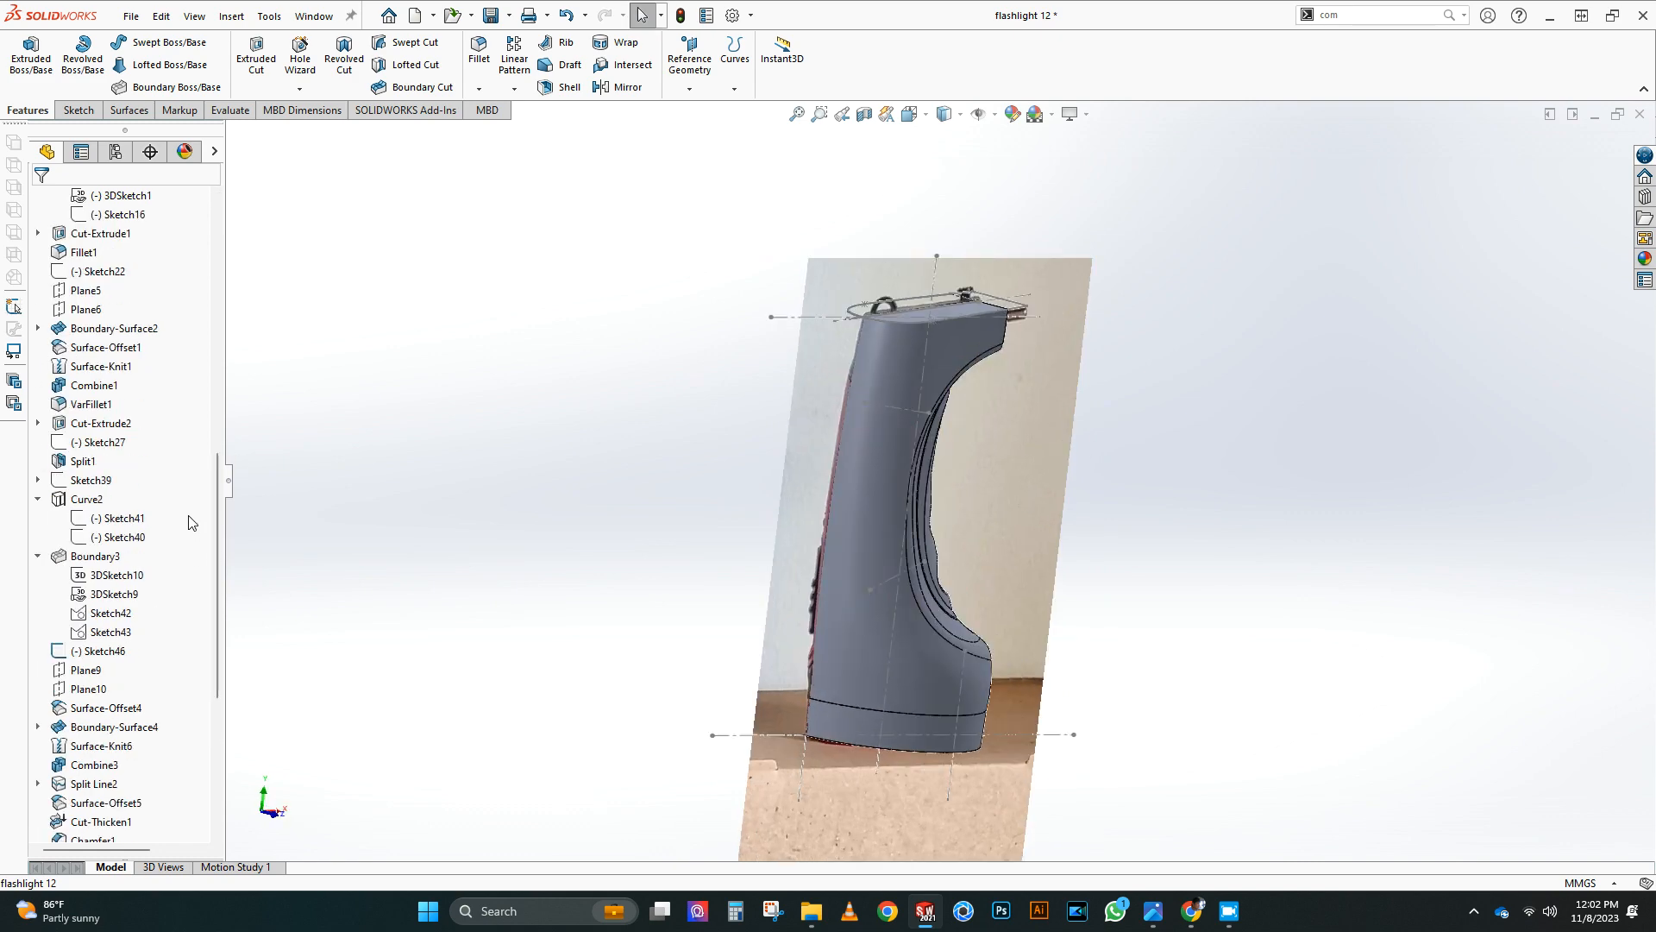
Step: Offset a surface 1 mm from the handle body's large outer side face
click(128, 111)
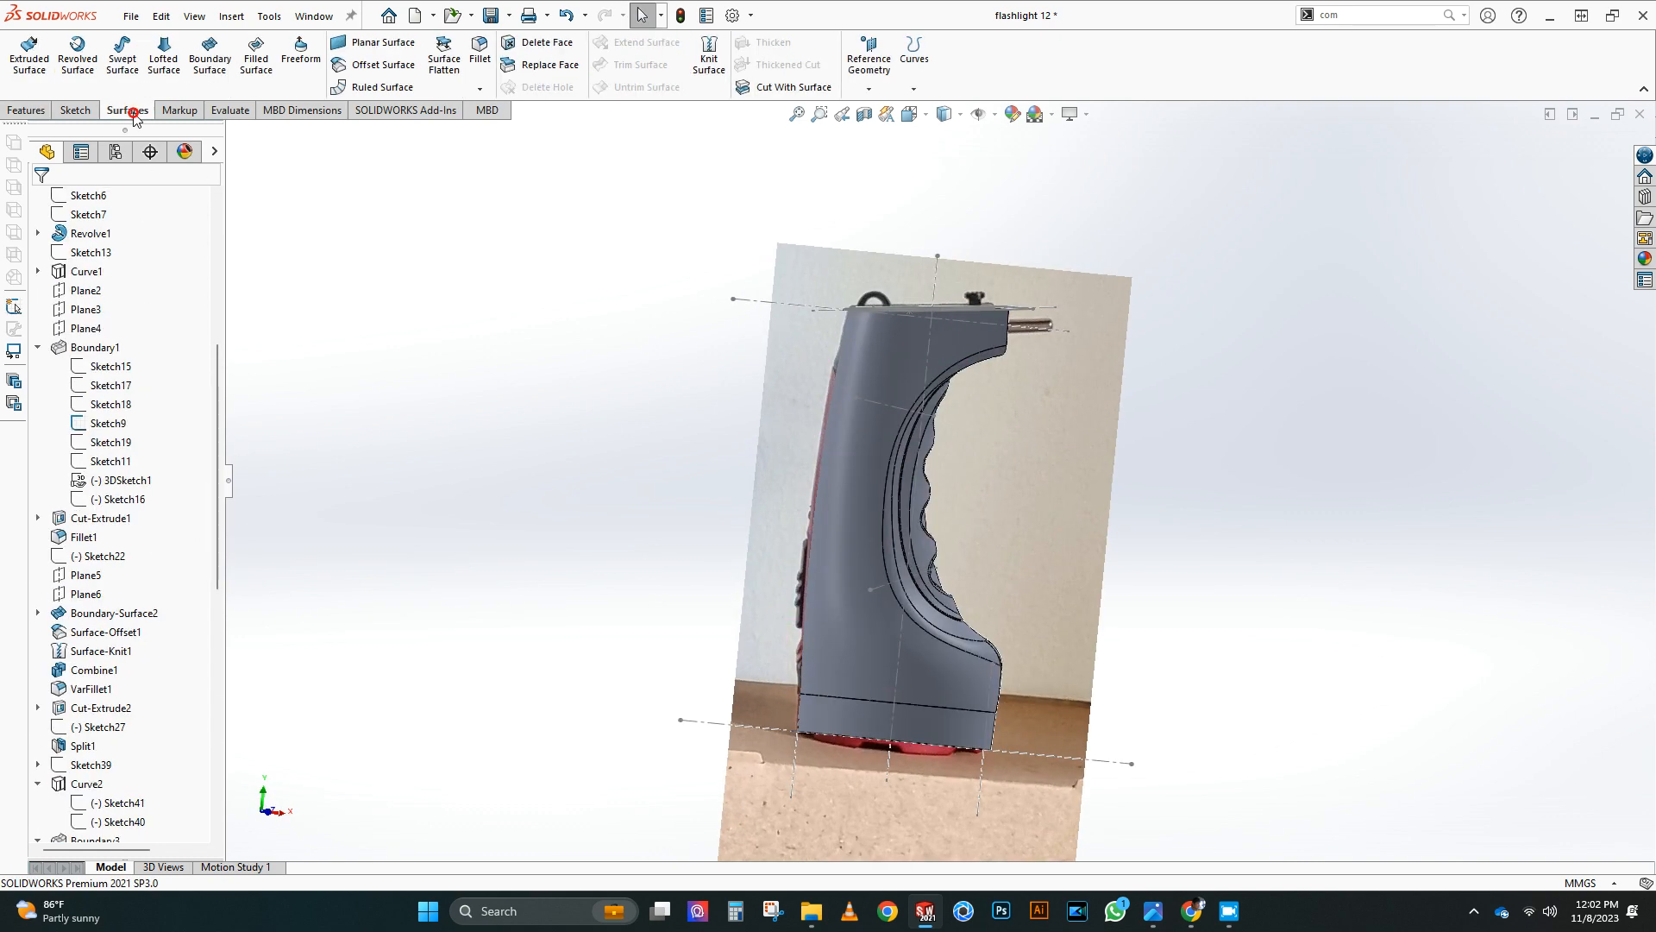
click(394, 73)
click(871, 483)
key(ctrl+1)
text(1)
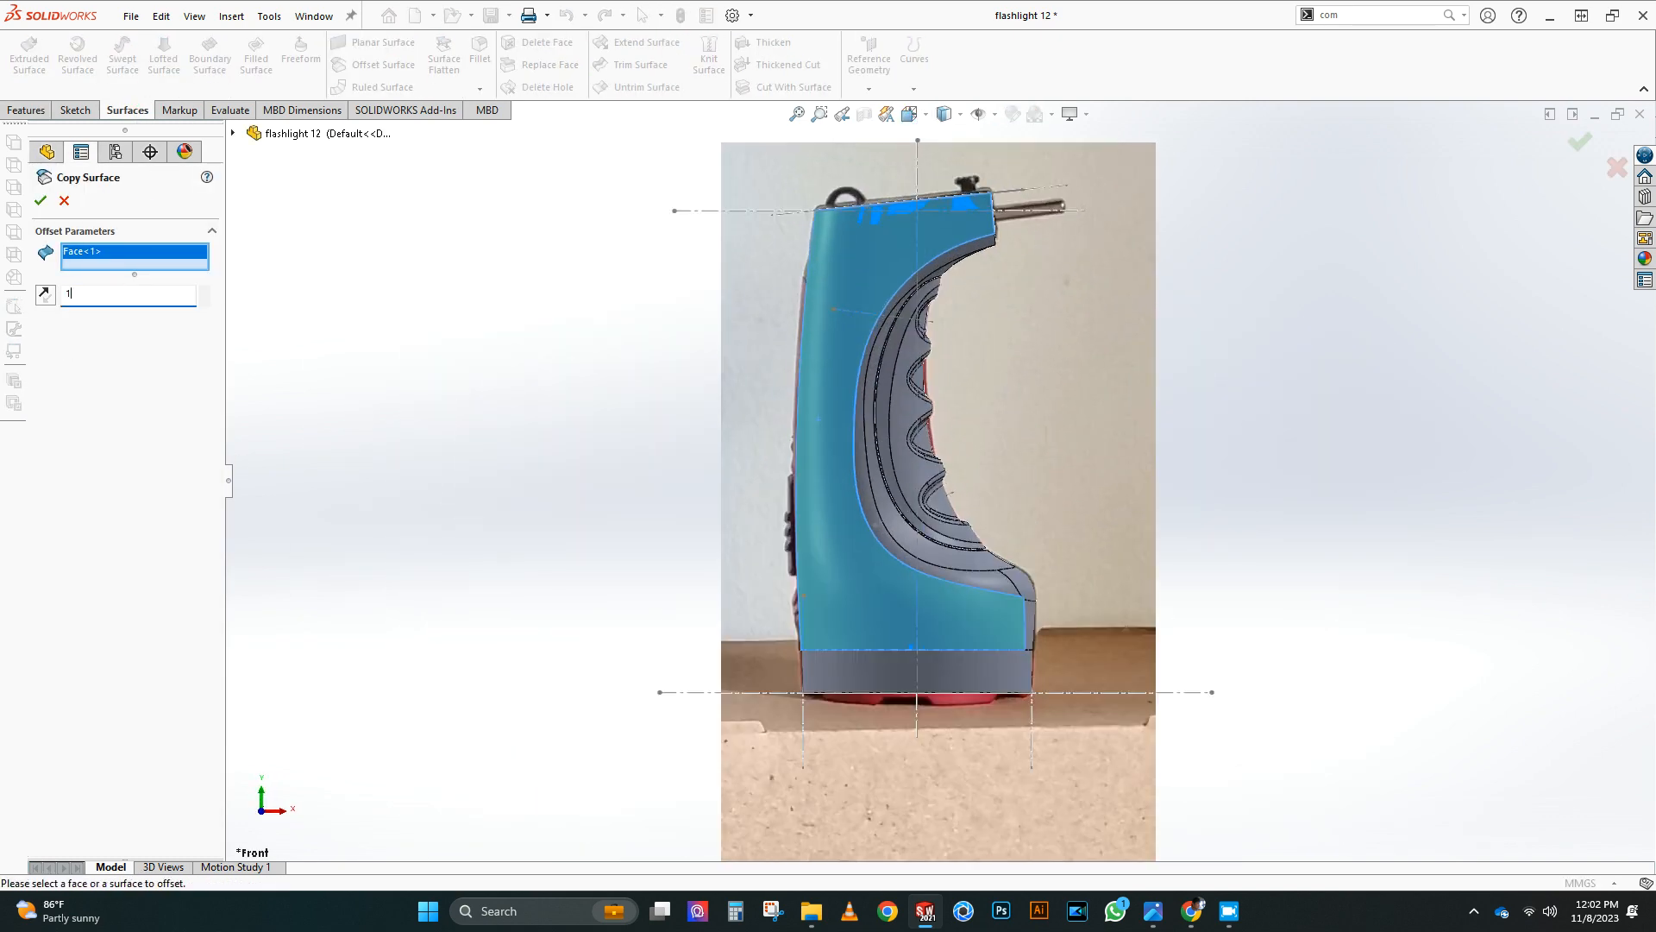
key(Return)
scroll(858, 286, down, 4)
scroll(935, 483, up, 4)
scroll(924, 607, down, 2)
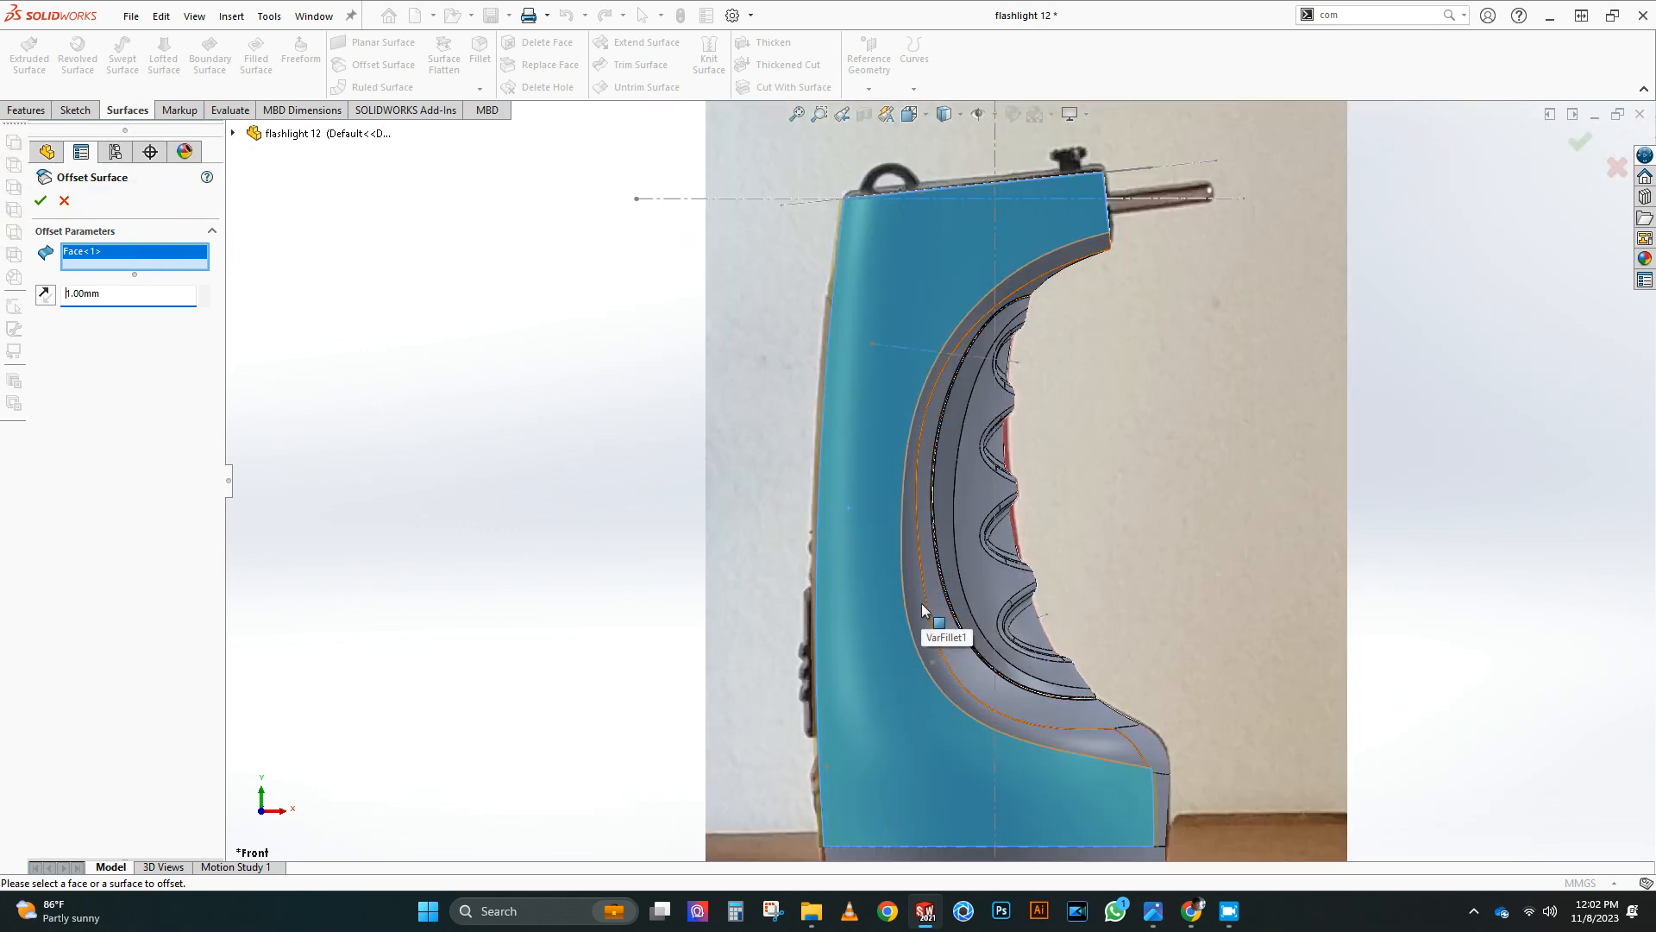
click(40, 200)
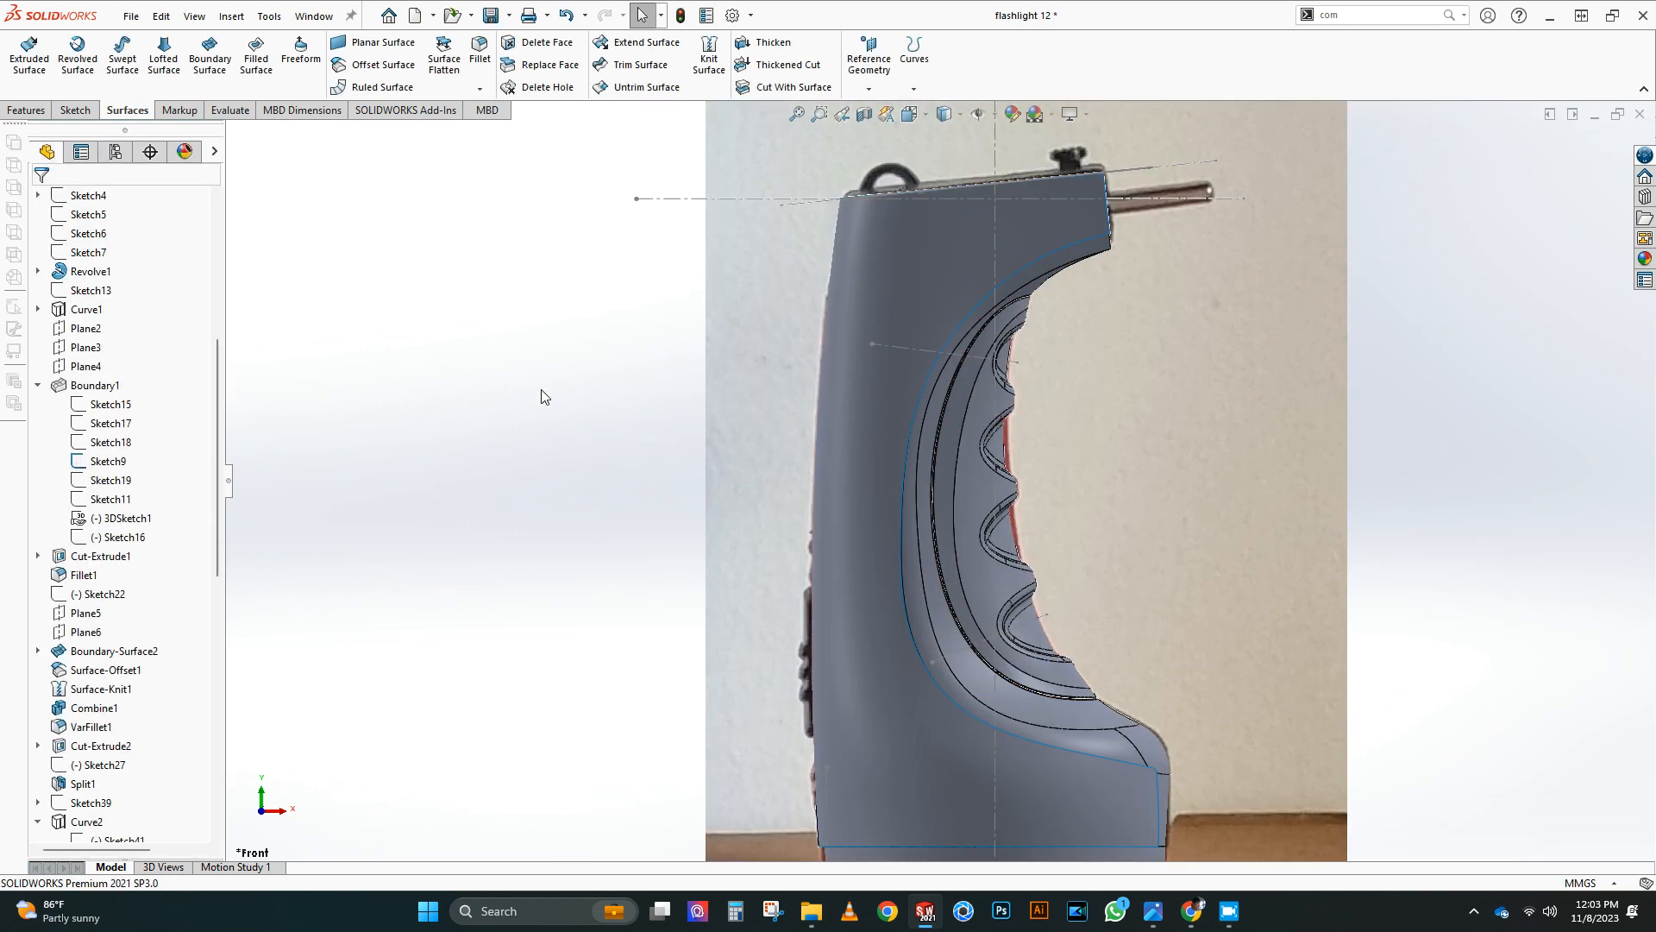
Step: Switch to wireframe display and show the reference photo of the flashlight's switch side
scroll(957, 552, up, 1)
click(944, 113)
click(946, 231)
scroll(1156, 528, down, 1)
scroll(966, 448, up, 2)
middle_drag(889, 453, 1104, 479)
scroll(185, 470, up, 4)
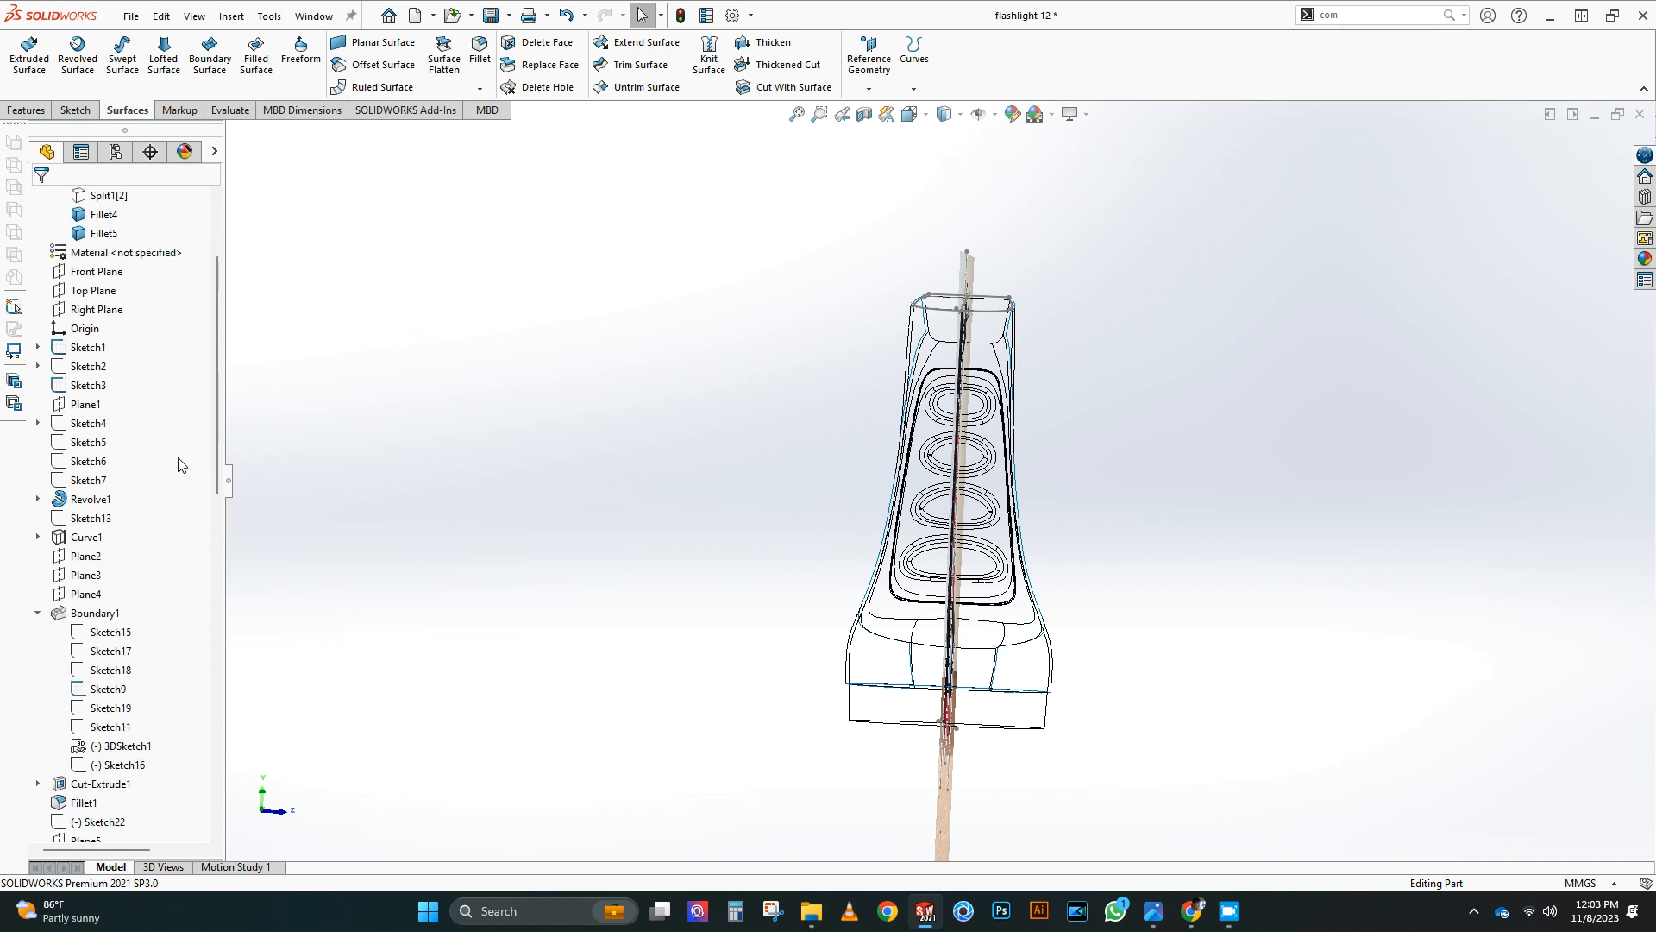
click(112, 347)
scroll(927, 219, down, 4)
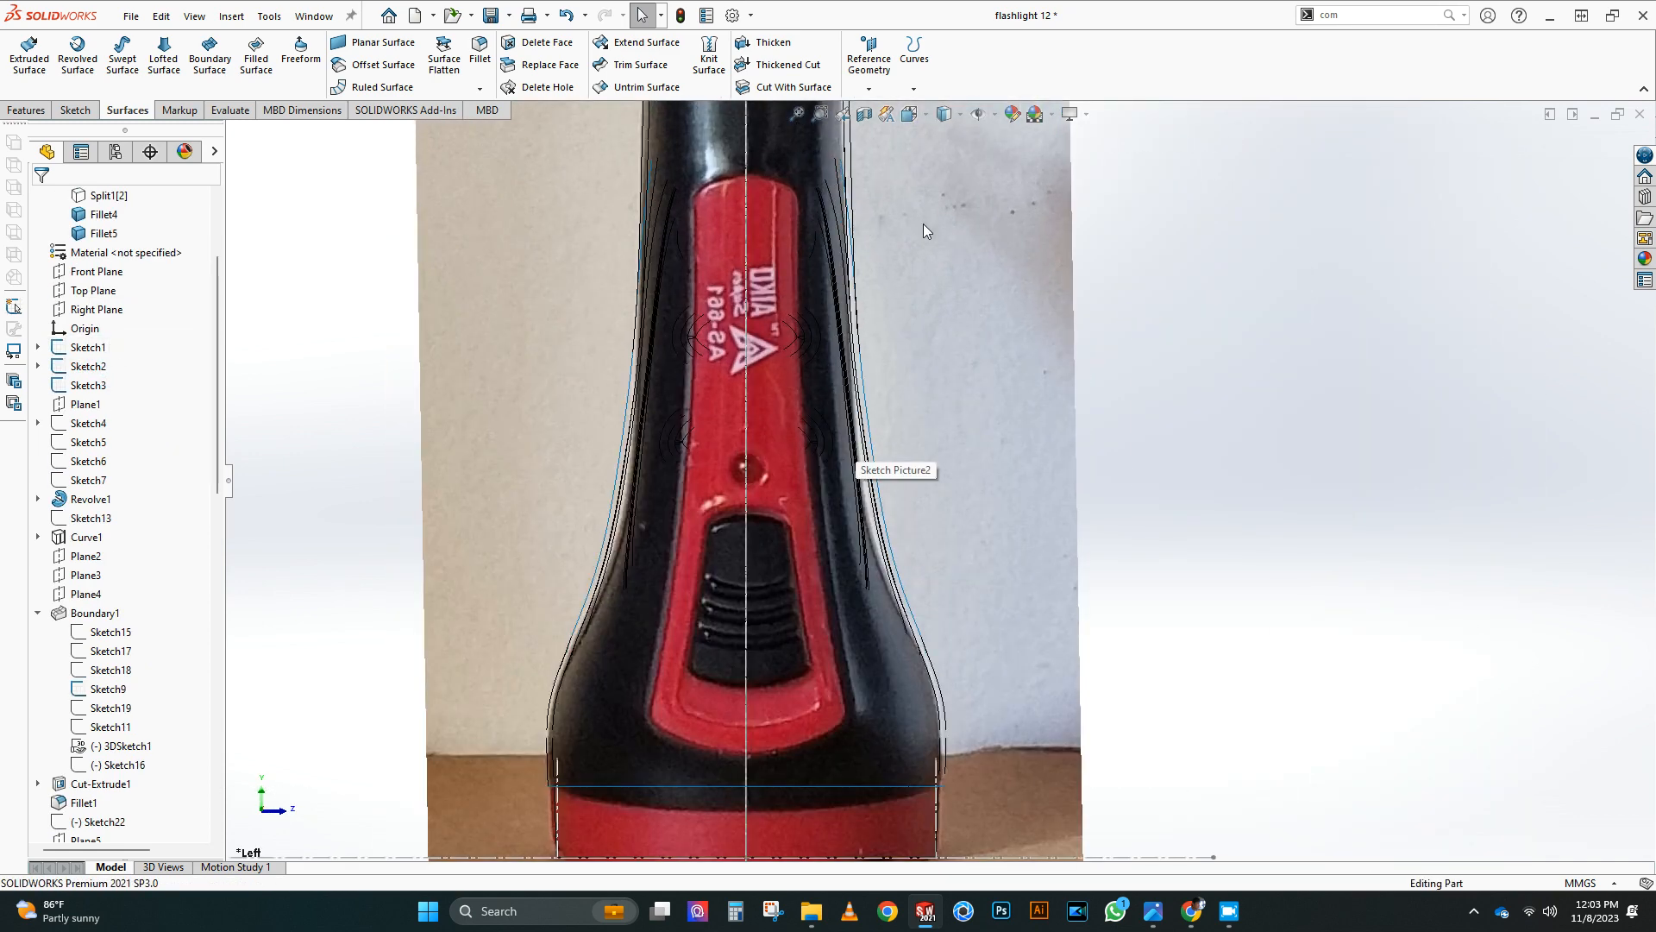
Step: Start a sketch on the Right Plane and draw a spline down one long side of the red switch panel
click(104, 310)
click(119, 286)
mouse_move(843, 333)
middle_down()
mouse_move(1286, 462)
mouse_move(1147, 483)
middle_up()
key(ctrl+space)
click(821, 515)
scroll(830, 347, up, 5)
click(182, 41)
click(820, 283)
scroll(828, 310, down, 3)
scroll(938, 772, up, 3)
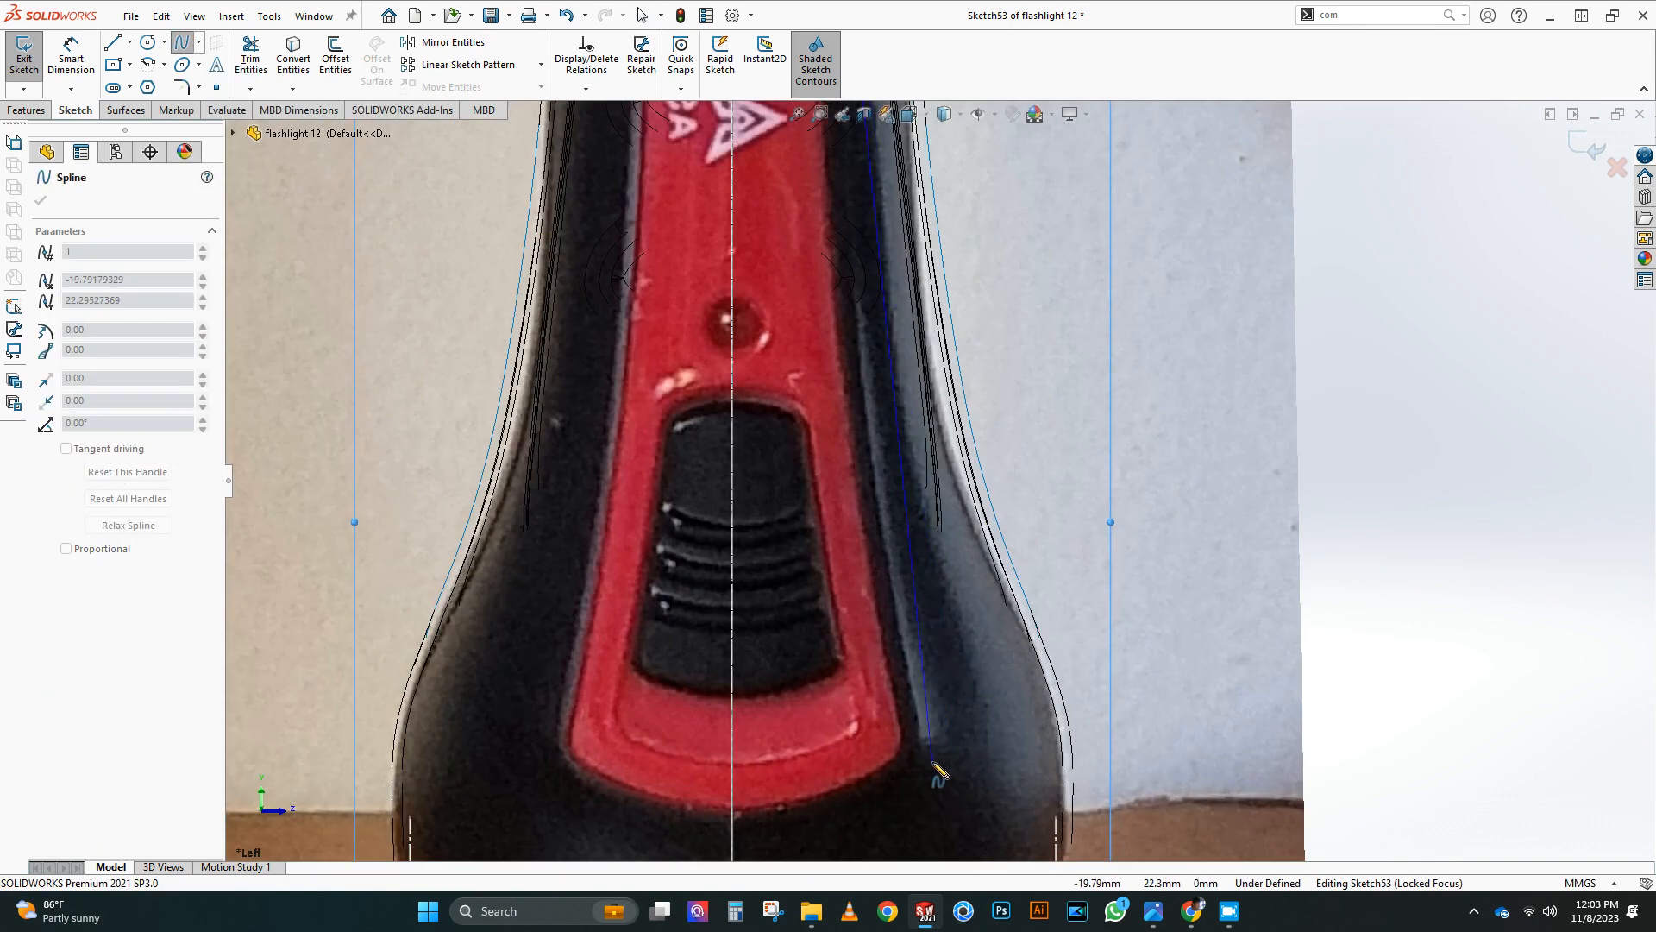
click(923, 748)
right_click(923, 747)
click(947, 701)
Step: Adjust the side spline's upper tangent handle so the curve follows the panel's long edge
scroll(949, 483, up, 5)
scroll(914, 320, down, 4)
click(933, 420)
drag(923, 329, 901, 440)
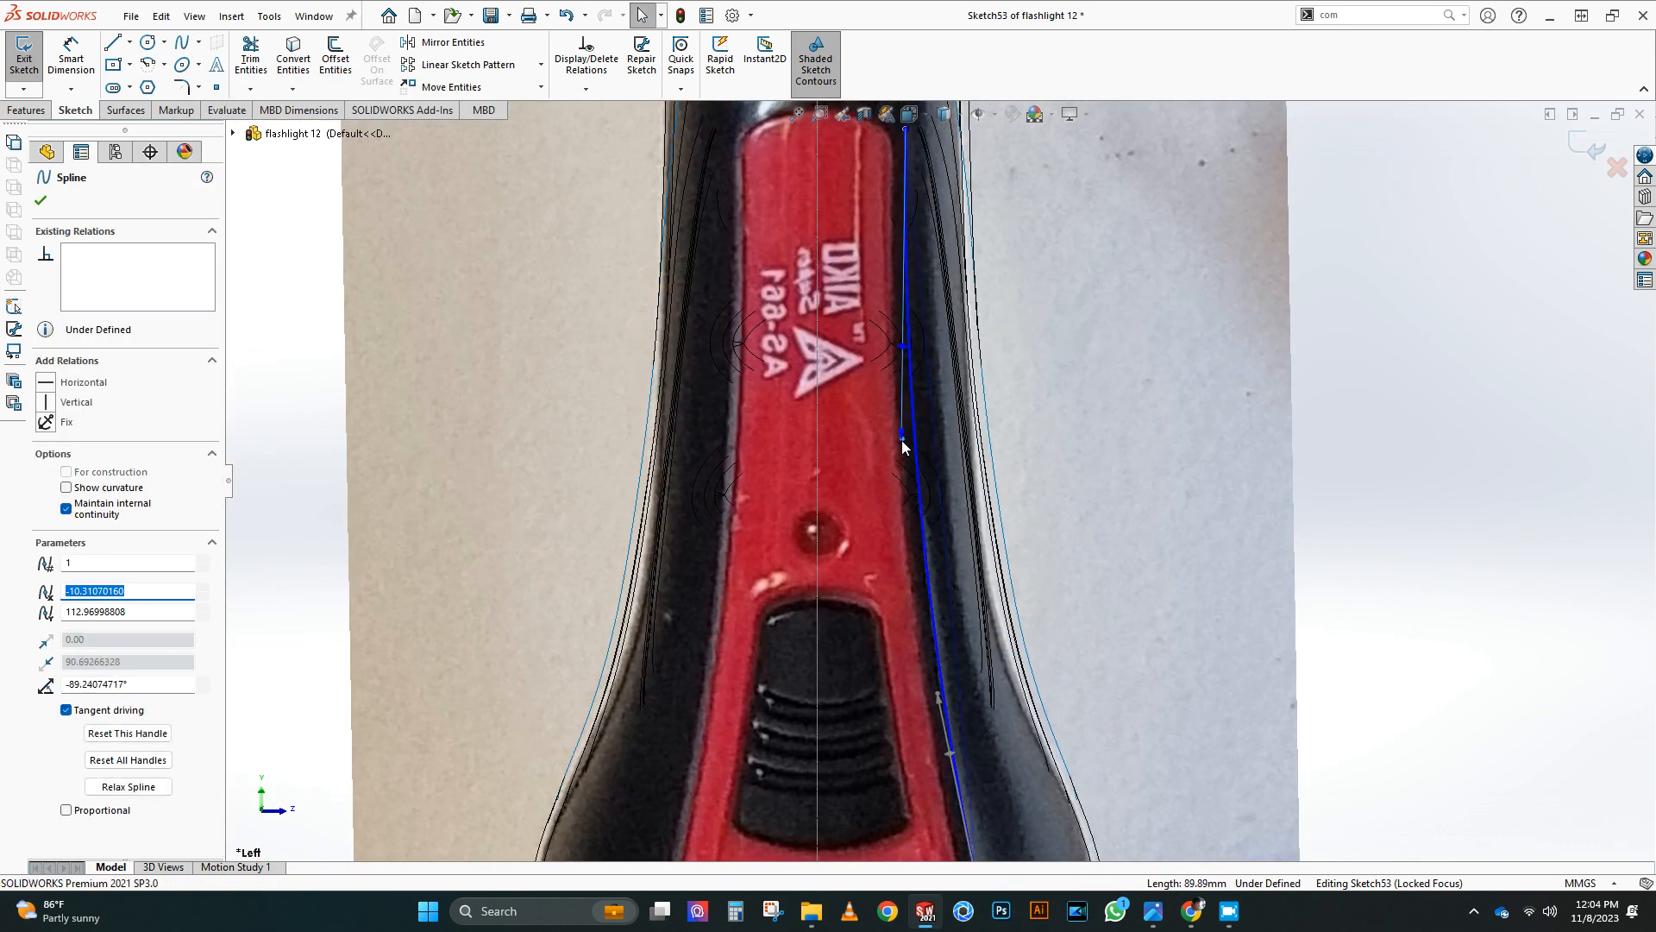
scroll(906, 458, down, 5)
scroll(949, 517, up, 5)
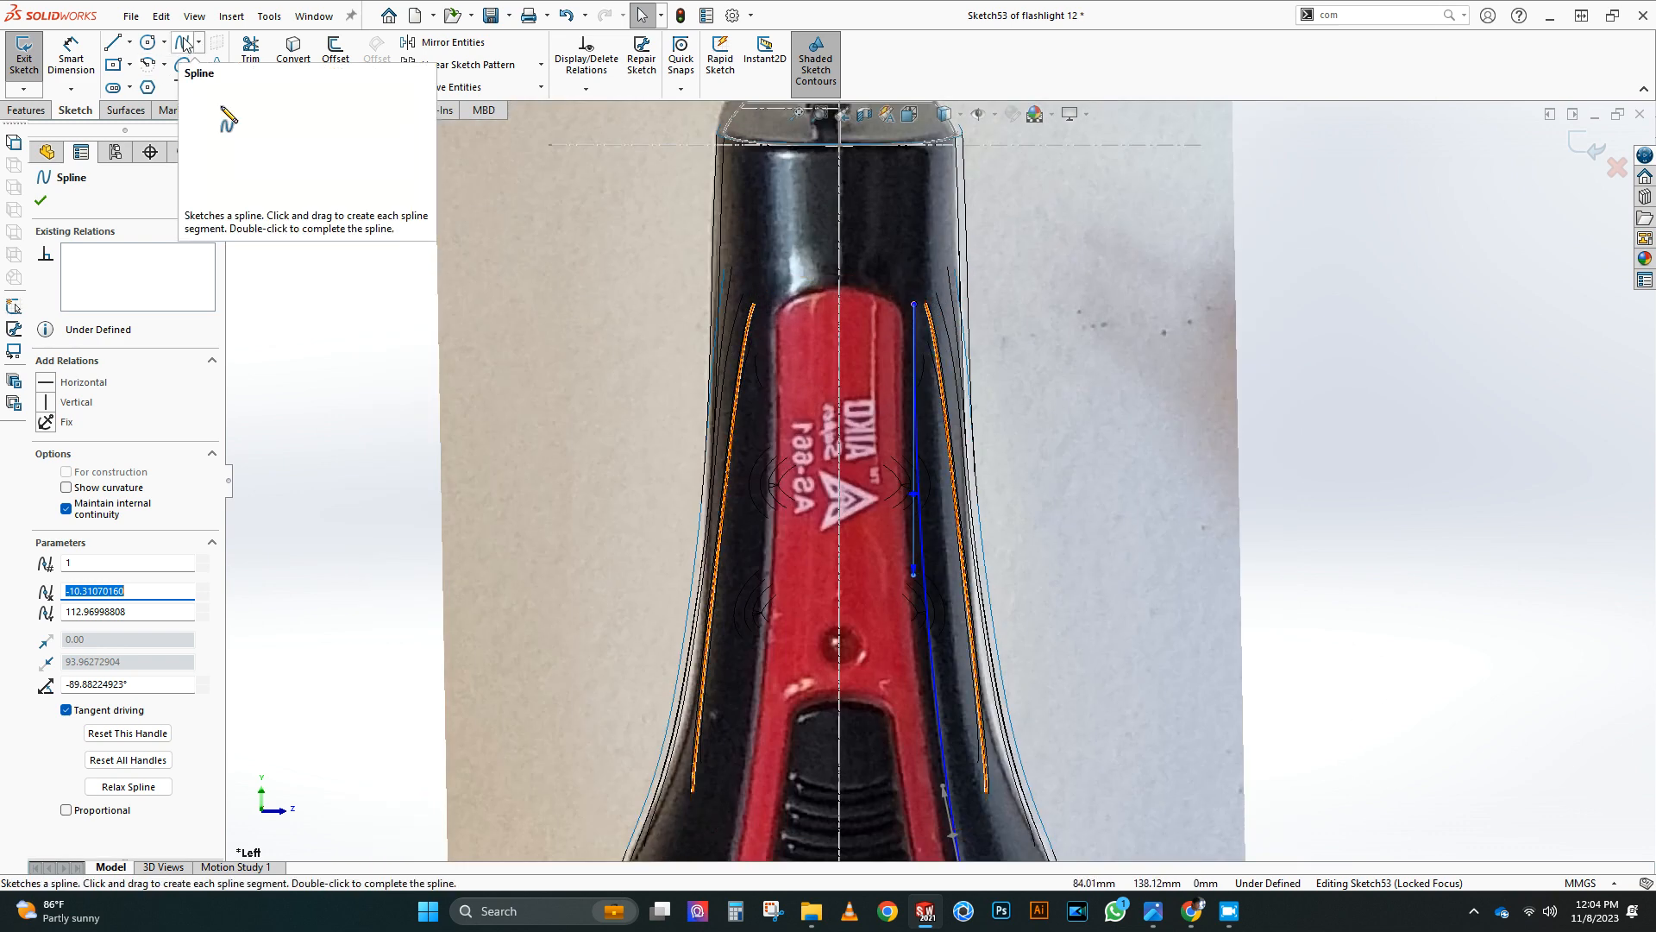
Step: Draw a spline across the panel's upper end from the centre axis to the side spline, with its axis-end tangent horizontal
click(184, 40)
scroll(972, 309, down, 2)
click(781, 268)
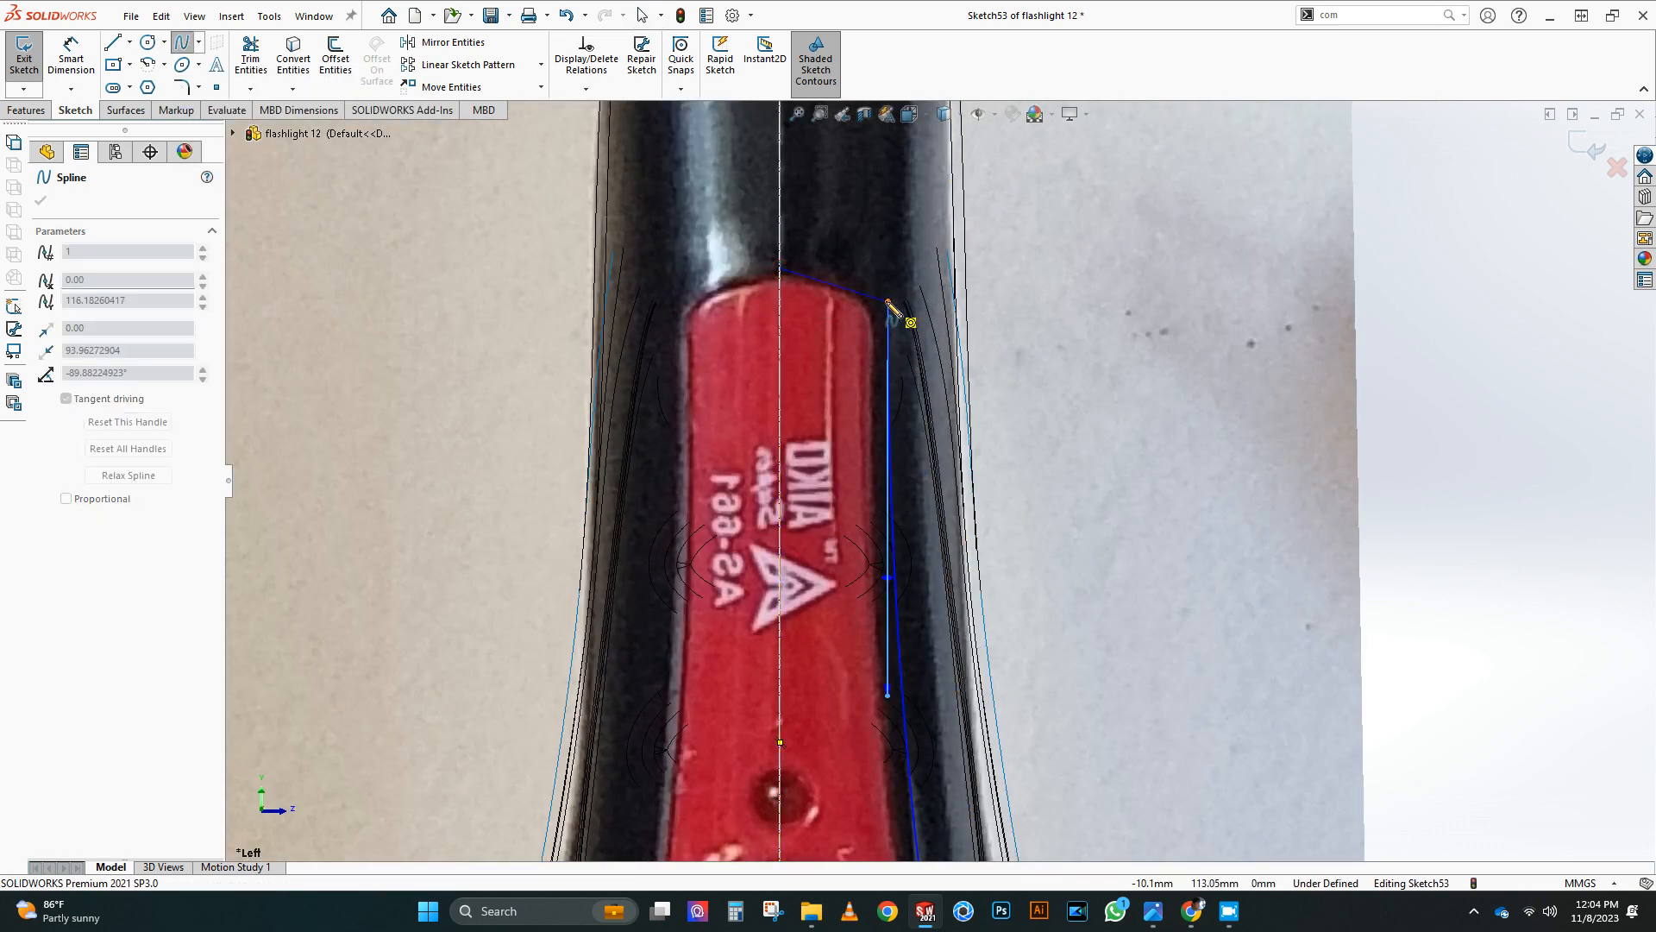
click(888, 302)
right_click(1007, 394)
click(1031, 347)
scroll(1001, 405, up, 5)
scroll(923, 397, down, 5)
click(811, 399)
drag(866, 415, 869, 398)
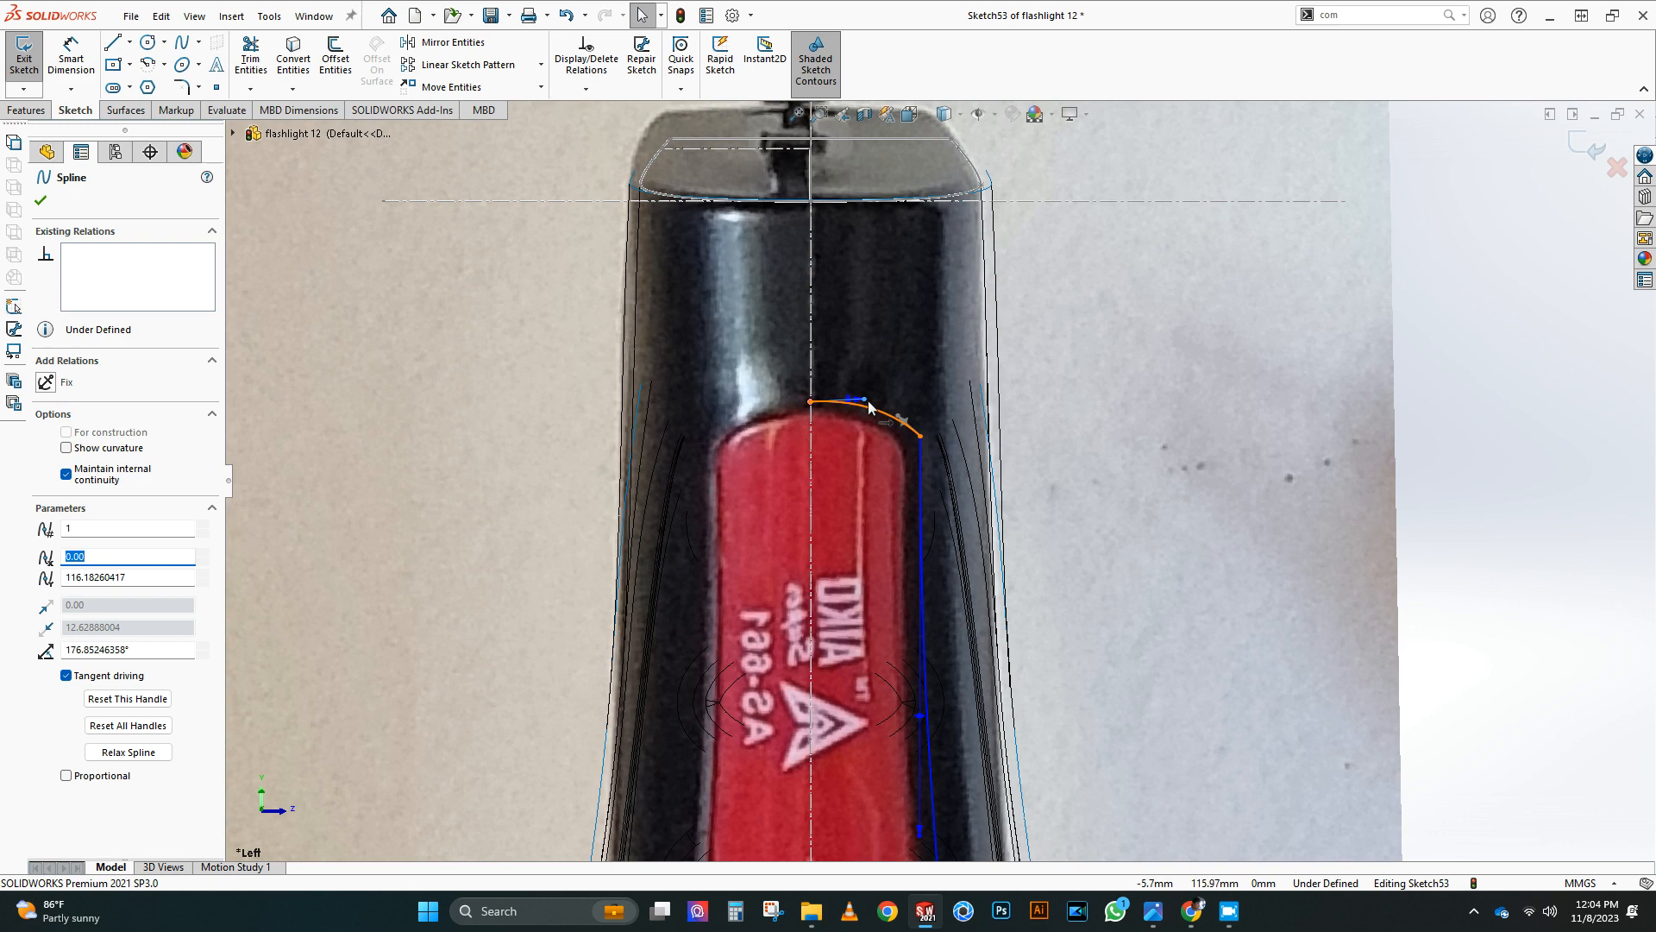
scroll(465, 500, up, 5)
scroll(466, 506, up, 3)
Step: Draw a spline from the centre axis to the side spline's lower end and curve it around the panel's lower edge
scroll(908, 590, down, 6)
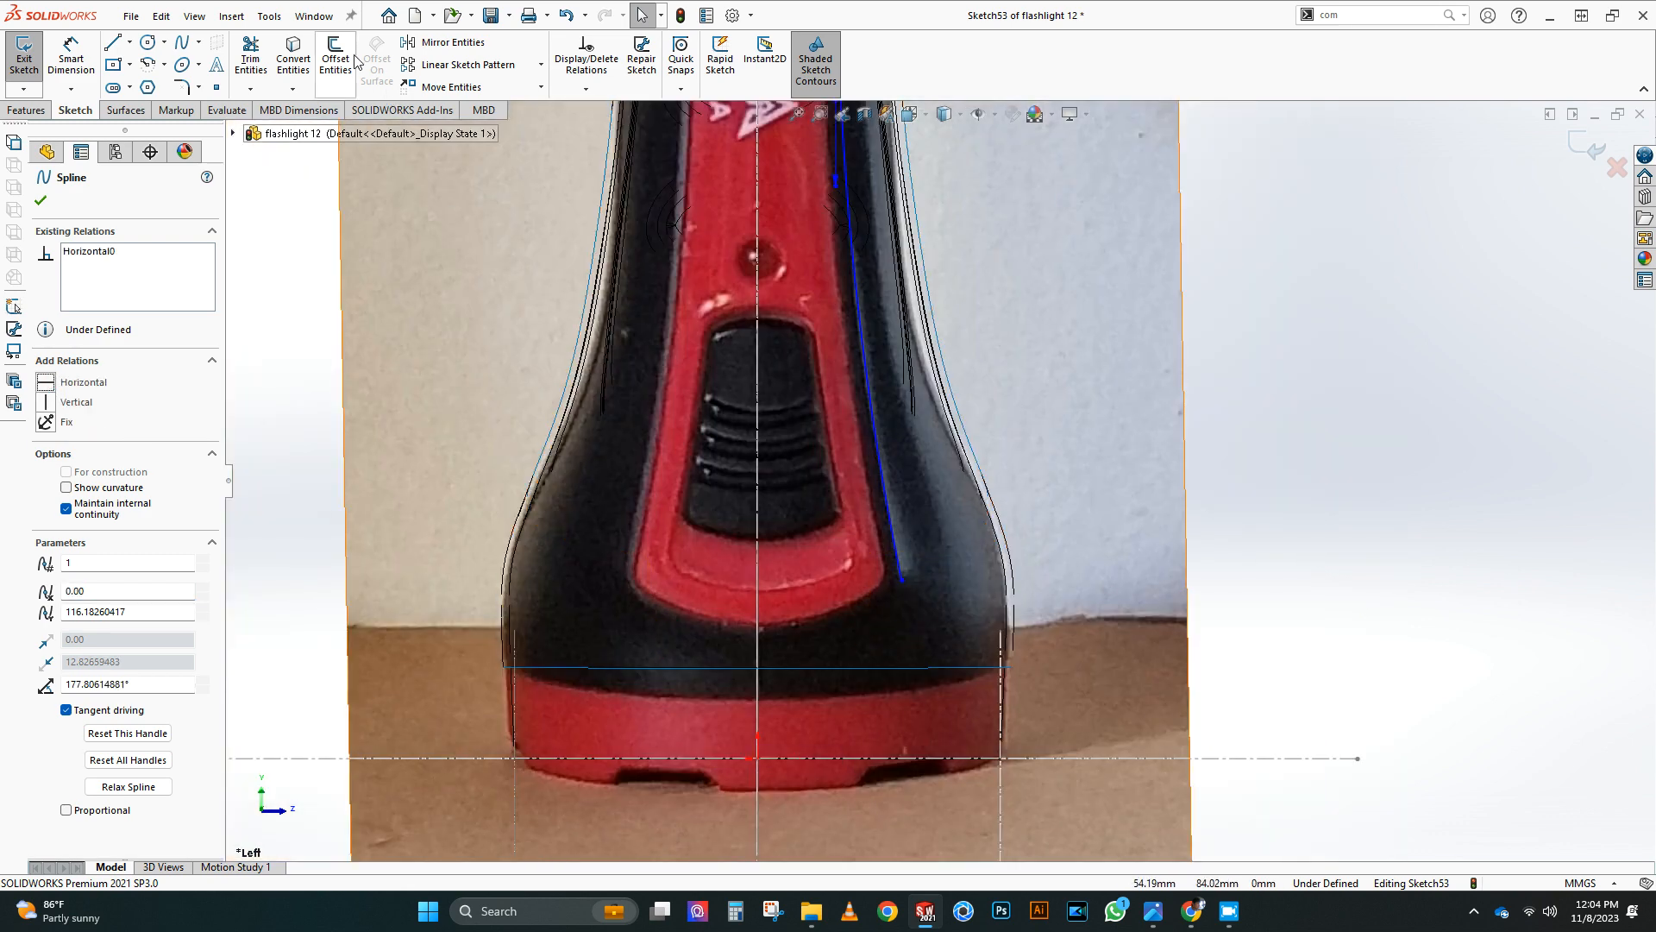
click(182, 42)
click(757, 642)
click(902, 580)
key(Escape)
scroll(777, 660, down, 3)
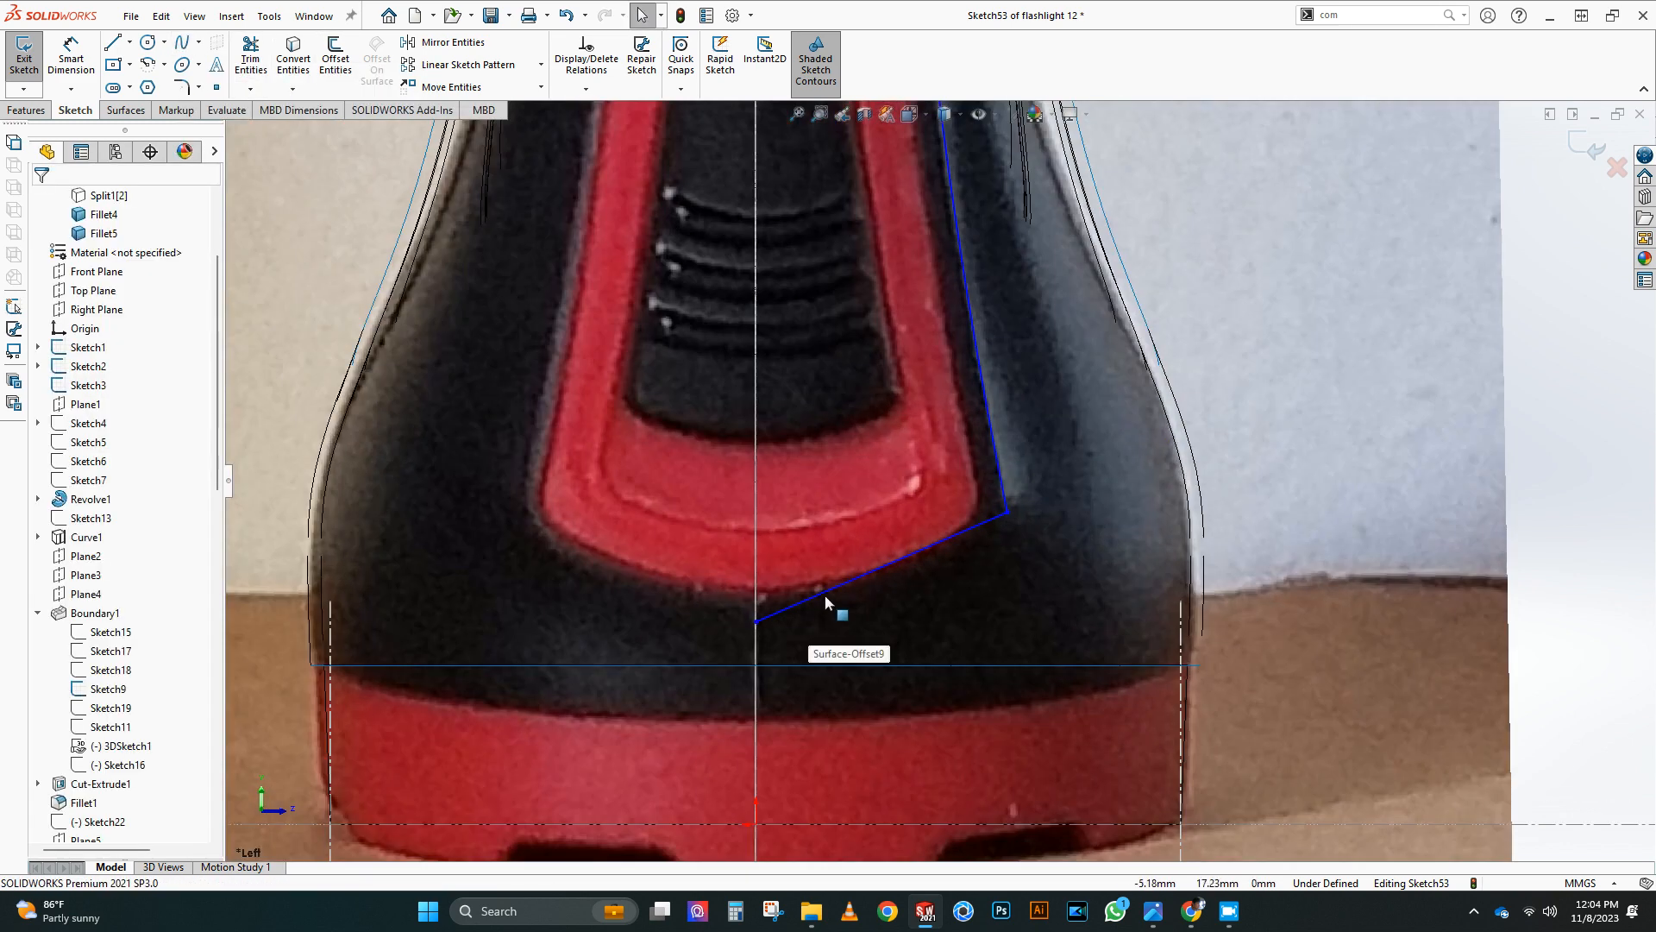
click(825, 595)
drag(827, 590, 874, 621)
click(756, 621)
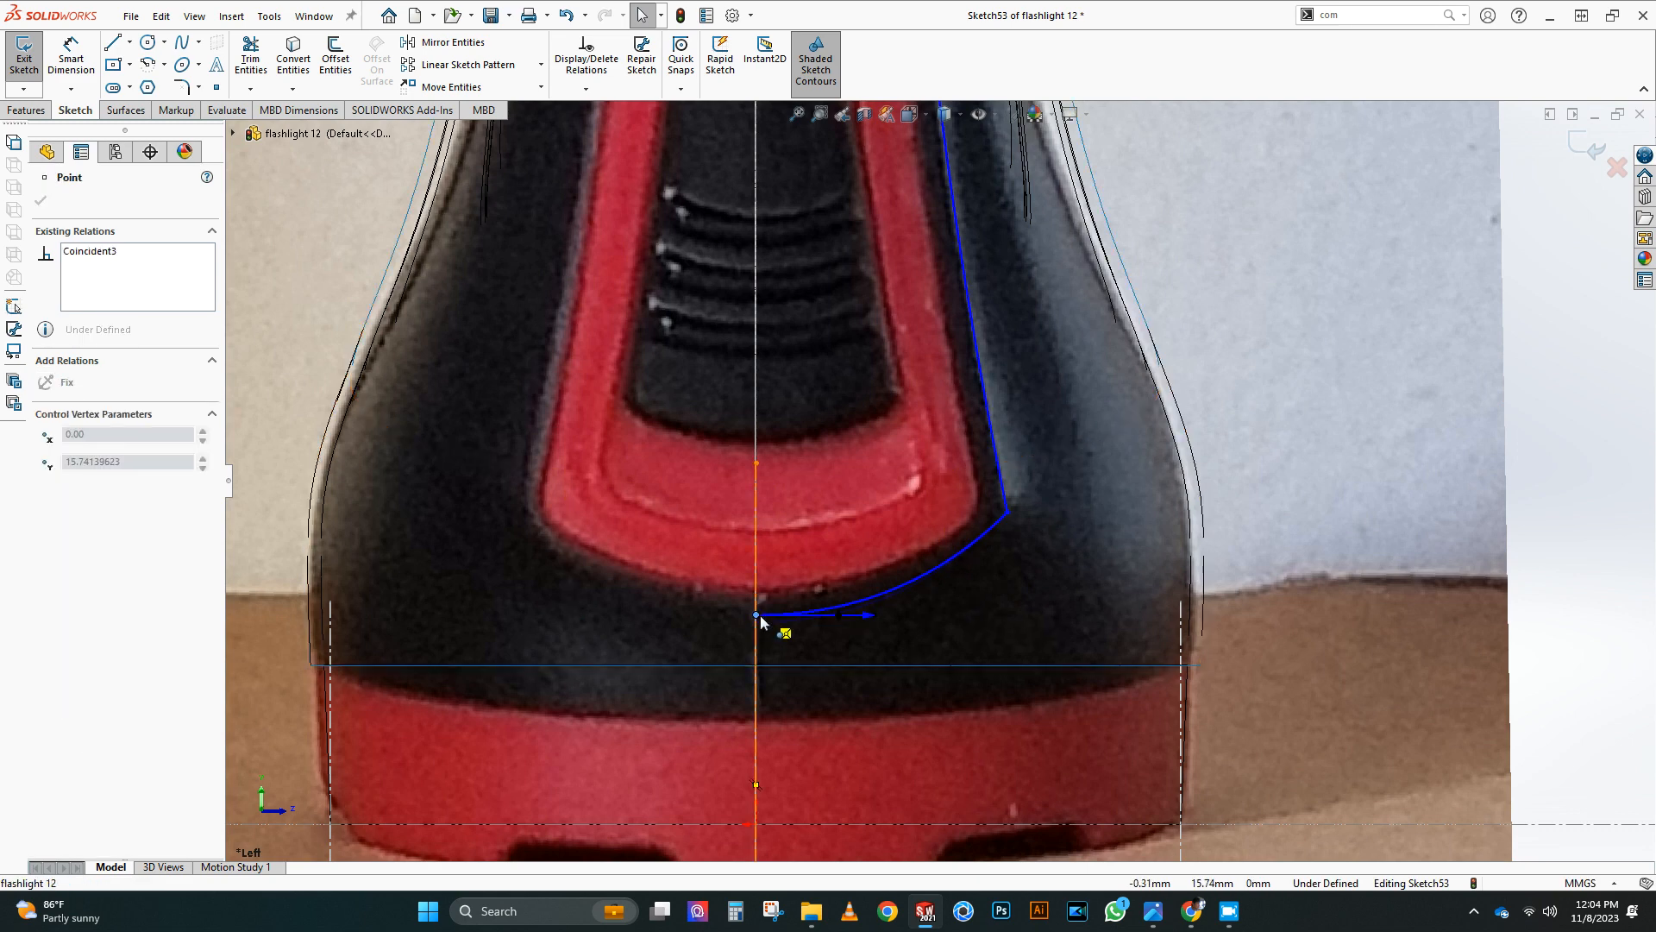
scroll(780, 632, up, 5)
Step: Draw a vertical construction centerline through the middle of the switch panel, extending past both of its ends
click(128, 88)
scroll(949, 476, up, 3)
click(876, 345)
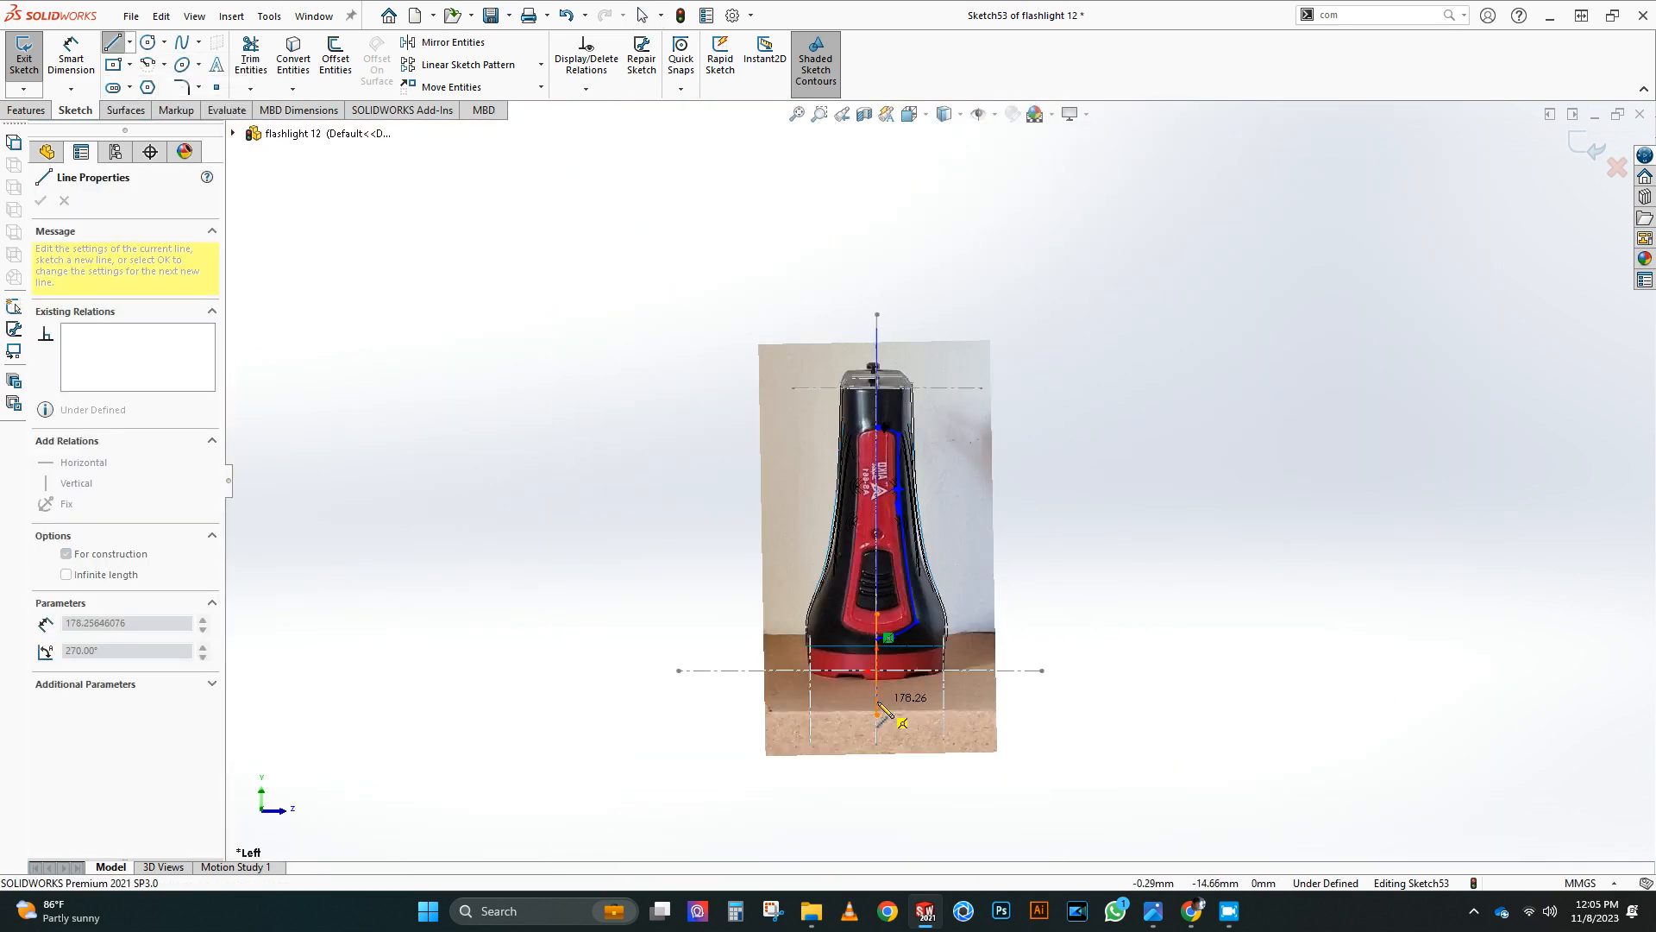
double_click(878, 721)
scroll(1113, 582, down, 3)
click(1017, 444)
Step: Round the upper and lower corners of the half panel outline with 2 mm sketch fillets
click(182, 87)
scroll(763, 366, down, 5)
click(837, 333)
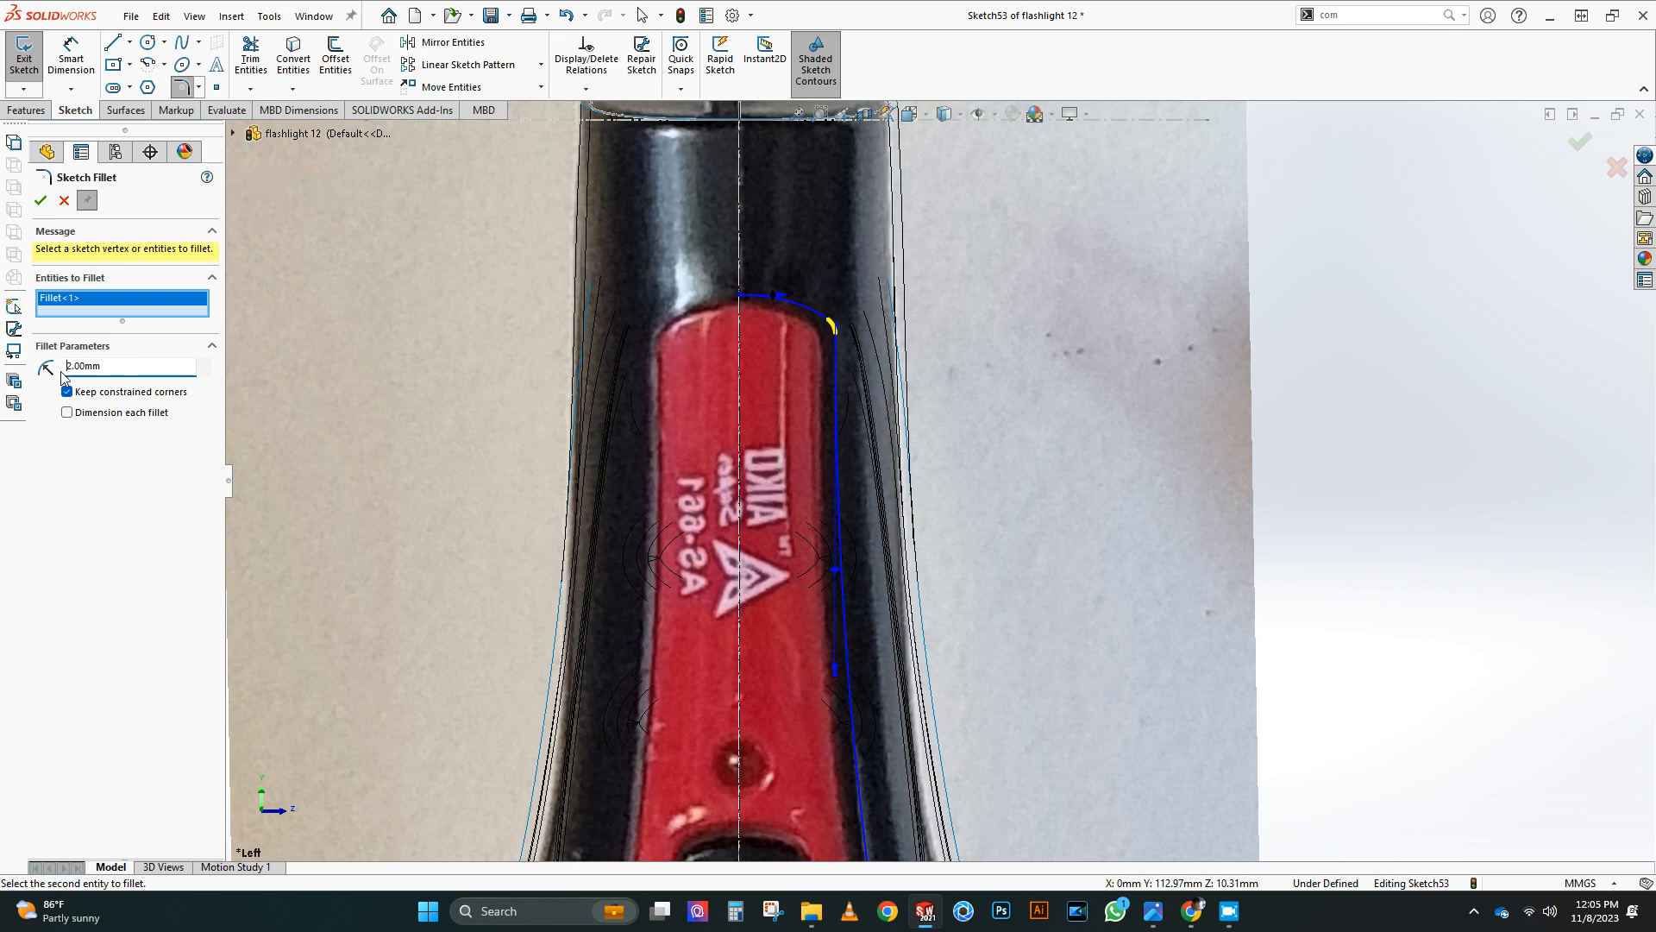
click(41, 201)
scroll(957, 552, up, 5)
scroll(947, 759, down, 5)
click(911, 507)
click(41, 202)
scroll(914, 427, up, 5)
scroll(944, 310, down, 2)
click(40, 201)
Step: Mirror the half panel outline about the vertical centerline and finish the sketch
drag(544, 290, 1063, 730)
click(450, 42)
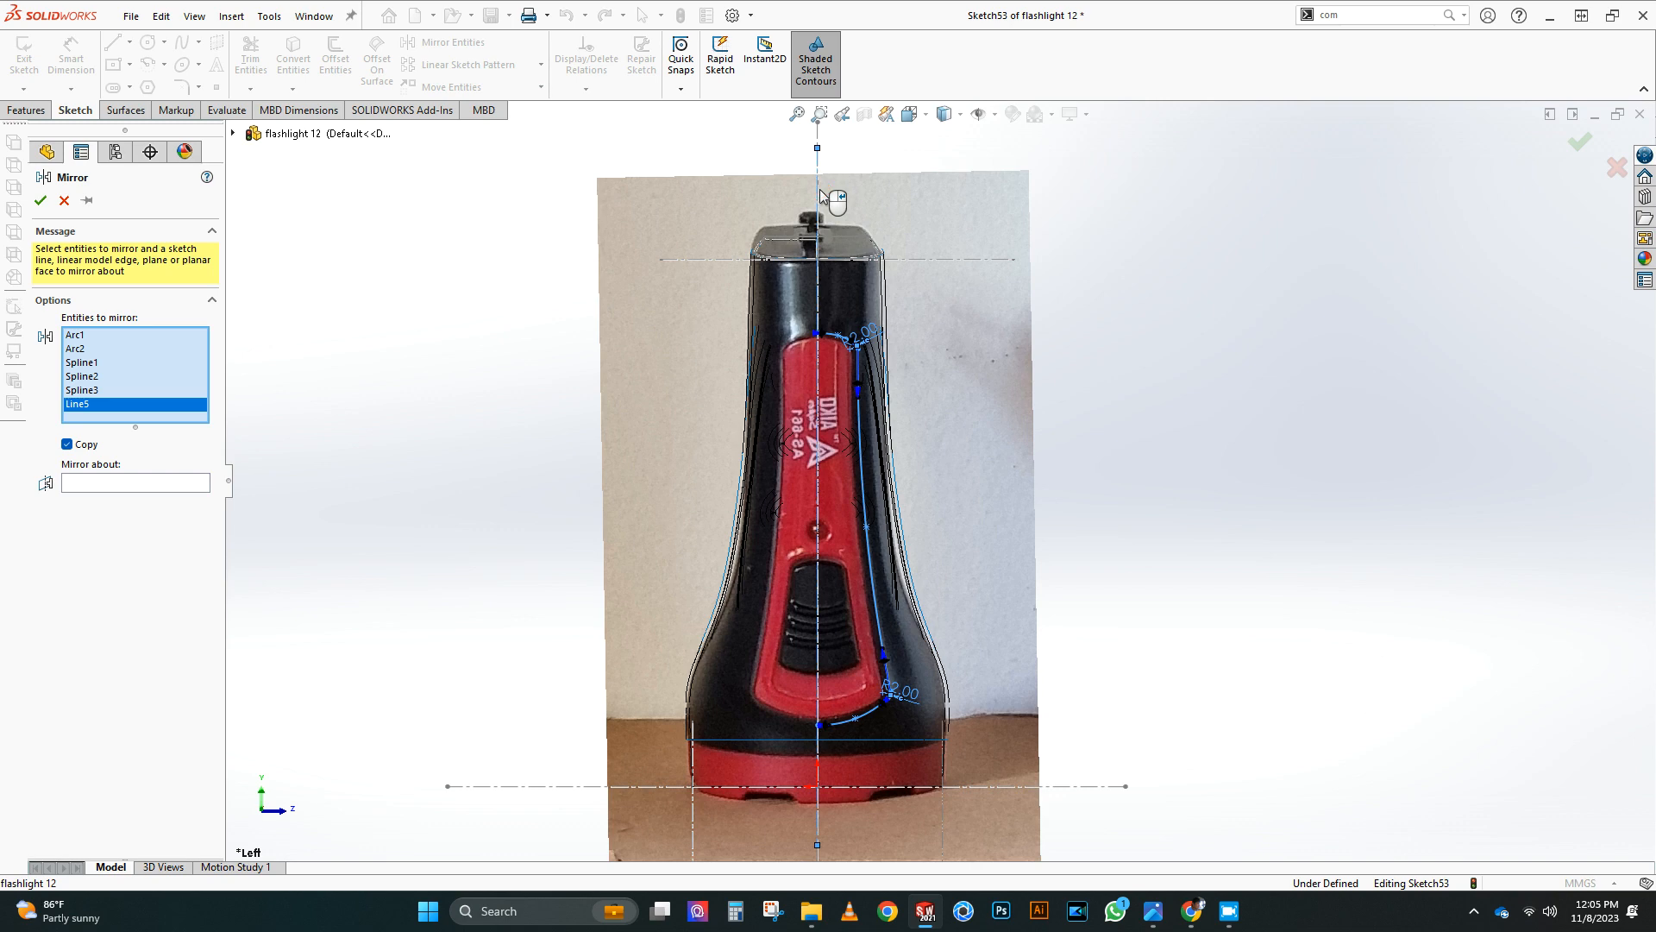
click(40, 200)
middle_drag(707, 405, 774, 426)
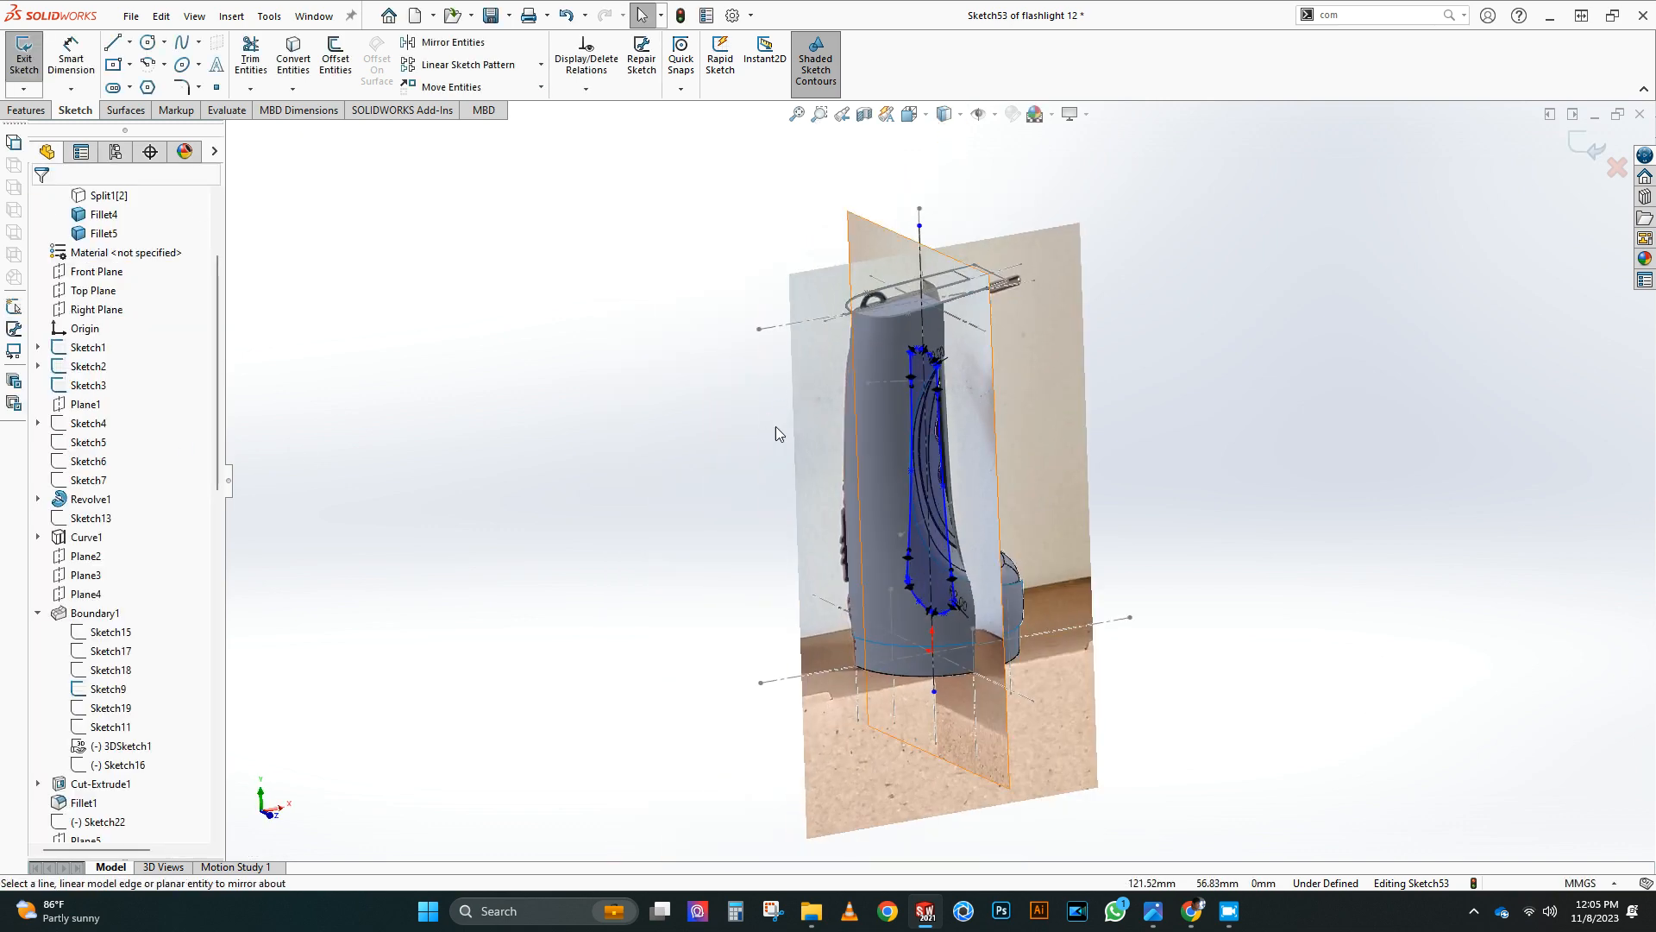
click(1587, 144)
Step: Trim the offset surface with the switch panel sketch, removing the area outside the outline
click(640, 65)
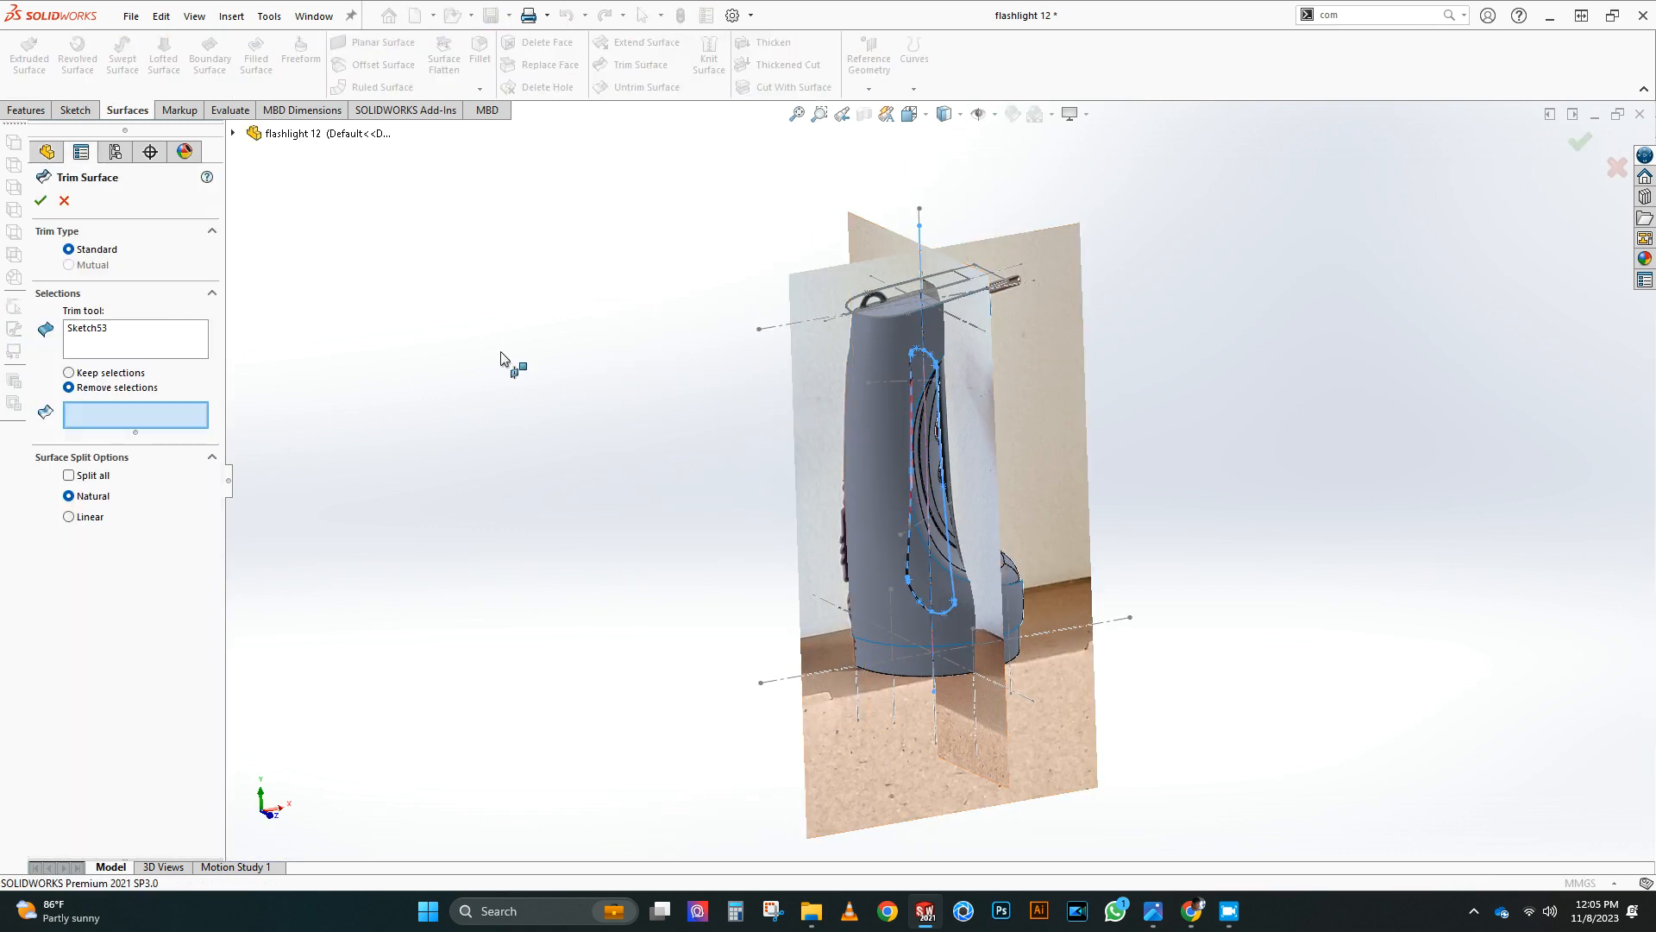
click(882, 424)
click(41, 200)
Step: Thicken the trimmed panel surface by 2 mm and merge it with the manually selected handle body
middle_drag(701, 506, 759, 502)
scroll(819, 416, down, 5)
click(819, 416)
click(773, 42)
scroll(558, 406, up, 5)
middle_drag(558, 407, 428, 424)
click(86, 475)
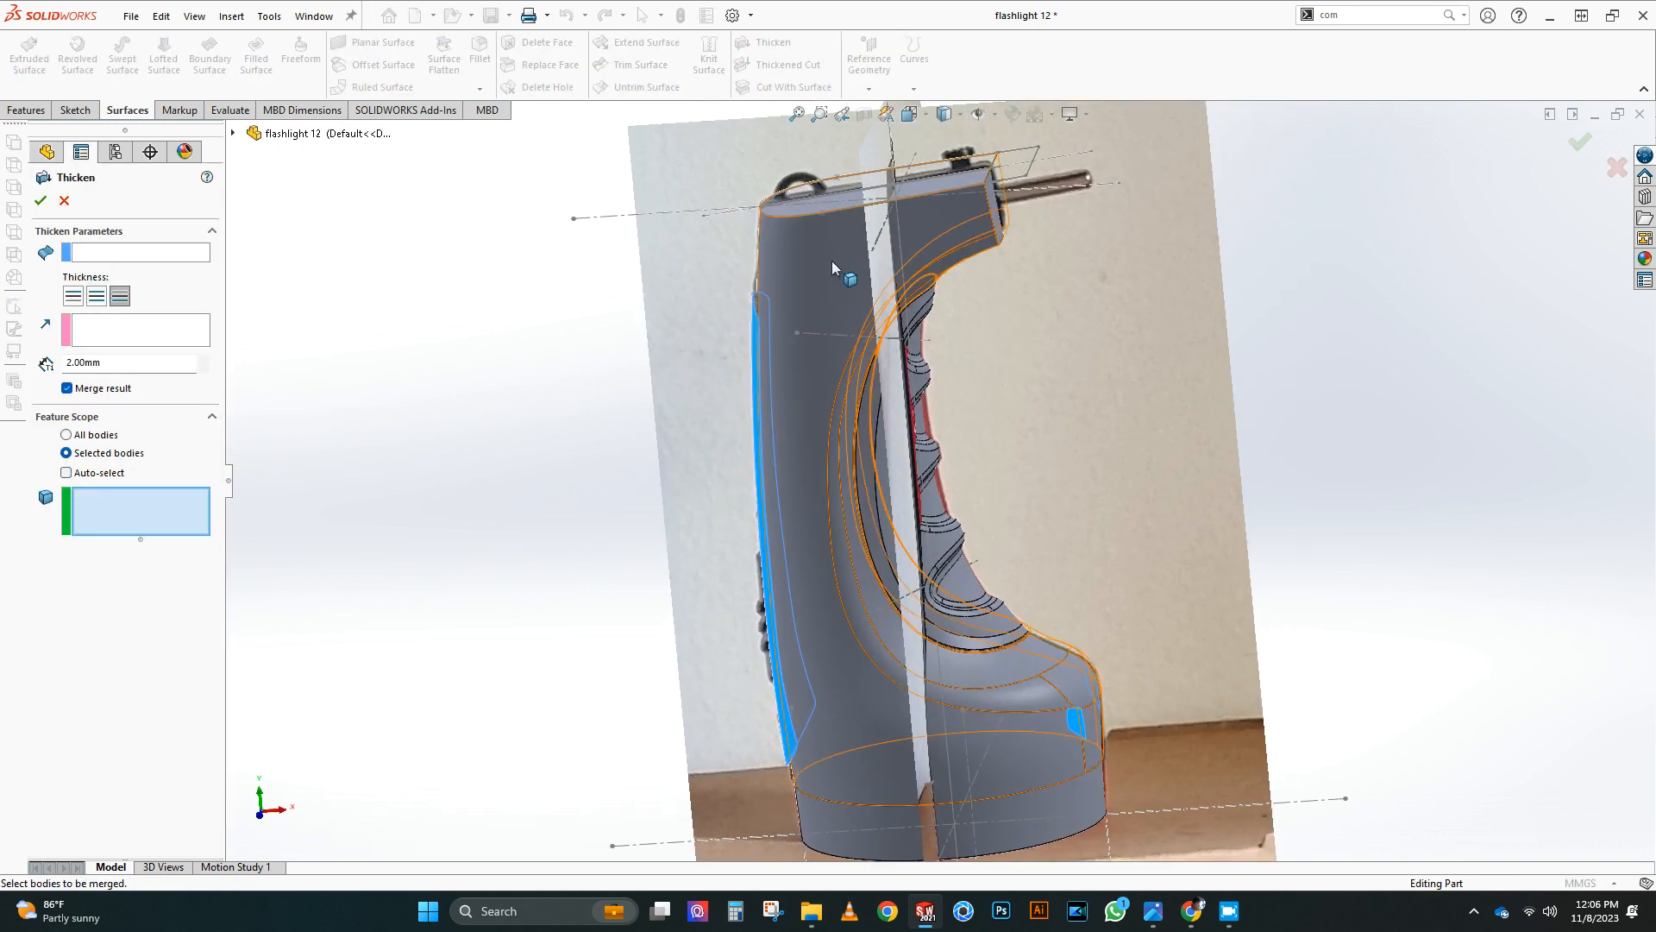
click(832, 261)
click(40, 200)
mouse_move(480, 461)
middle_down()
mouse_move(634, 455)
mouse_move(465, 461)
middle_up()
click(634, 455)
click(40, 200)
Step: Fillet the perimeter edge of the thickened switch panel with a 5 mm radius
scroll(481, 658, up, 3)
mouse_move(738, 473)
middle_down()
mouse_move(756, 467)
mouse_move(695, 588)
mouse_move(594, 471)
mouse_move(636, 457)
middle_up()
scroll(696, 588, down, 2)
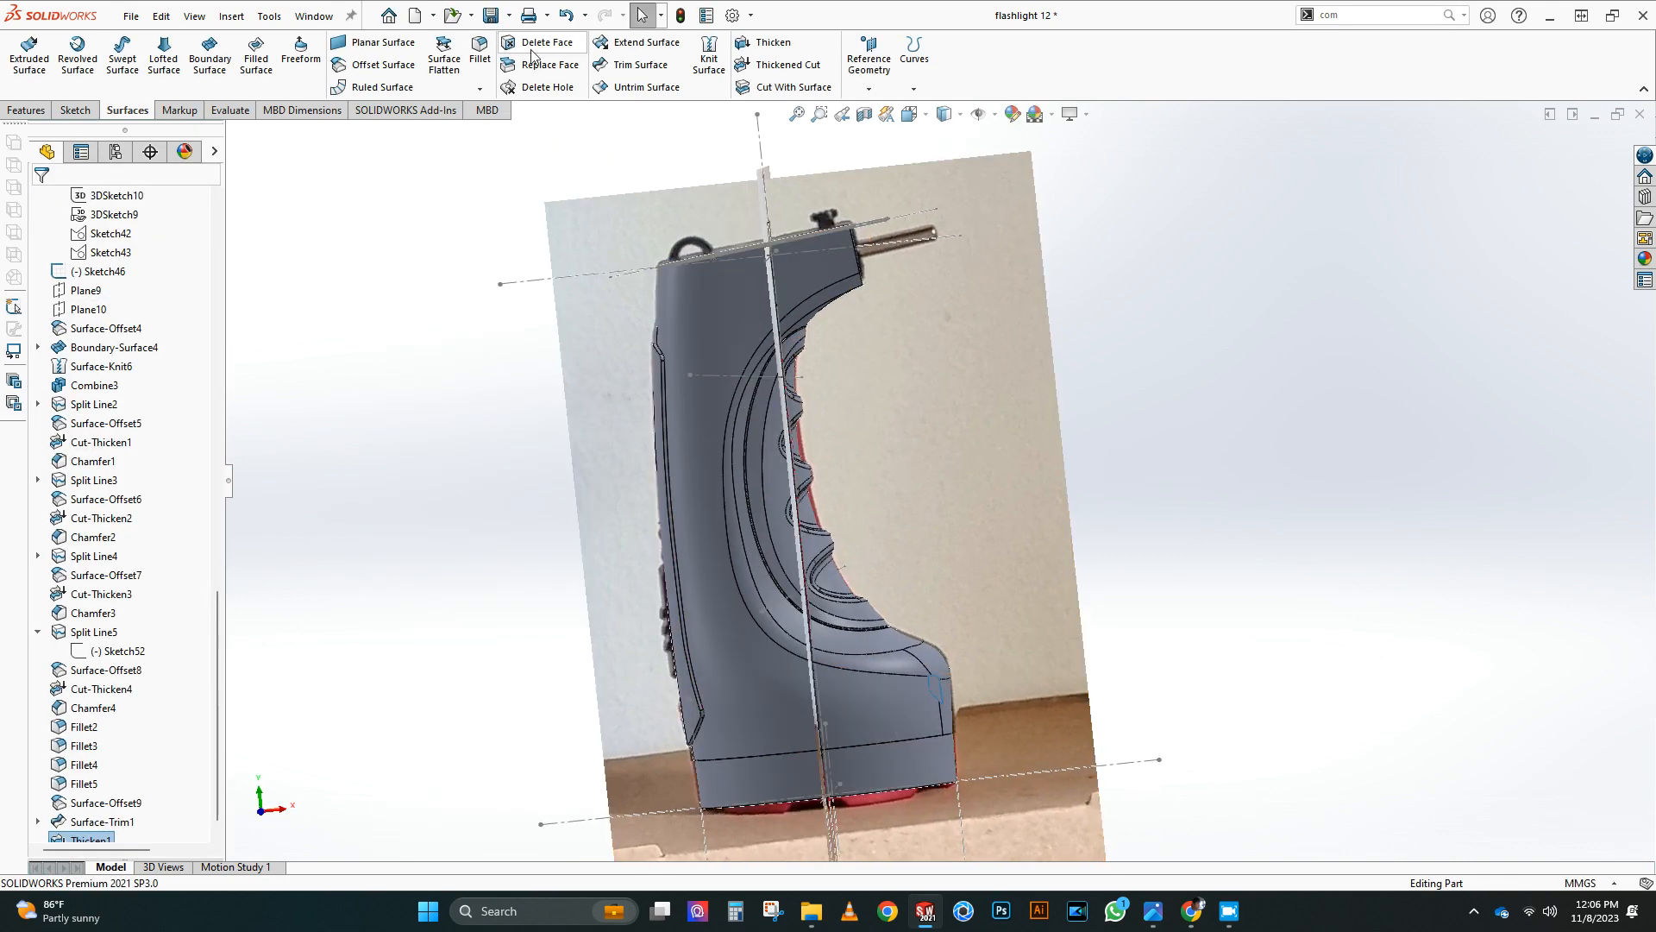
scroll(527, 48, up, 2)
click(480, 50)
middle_drag(424, 616, 371, 527)
scroll(656, 621, down, 2)
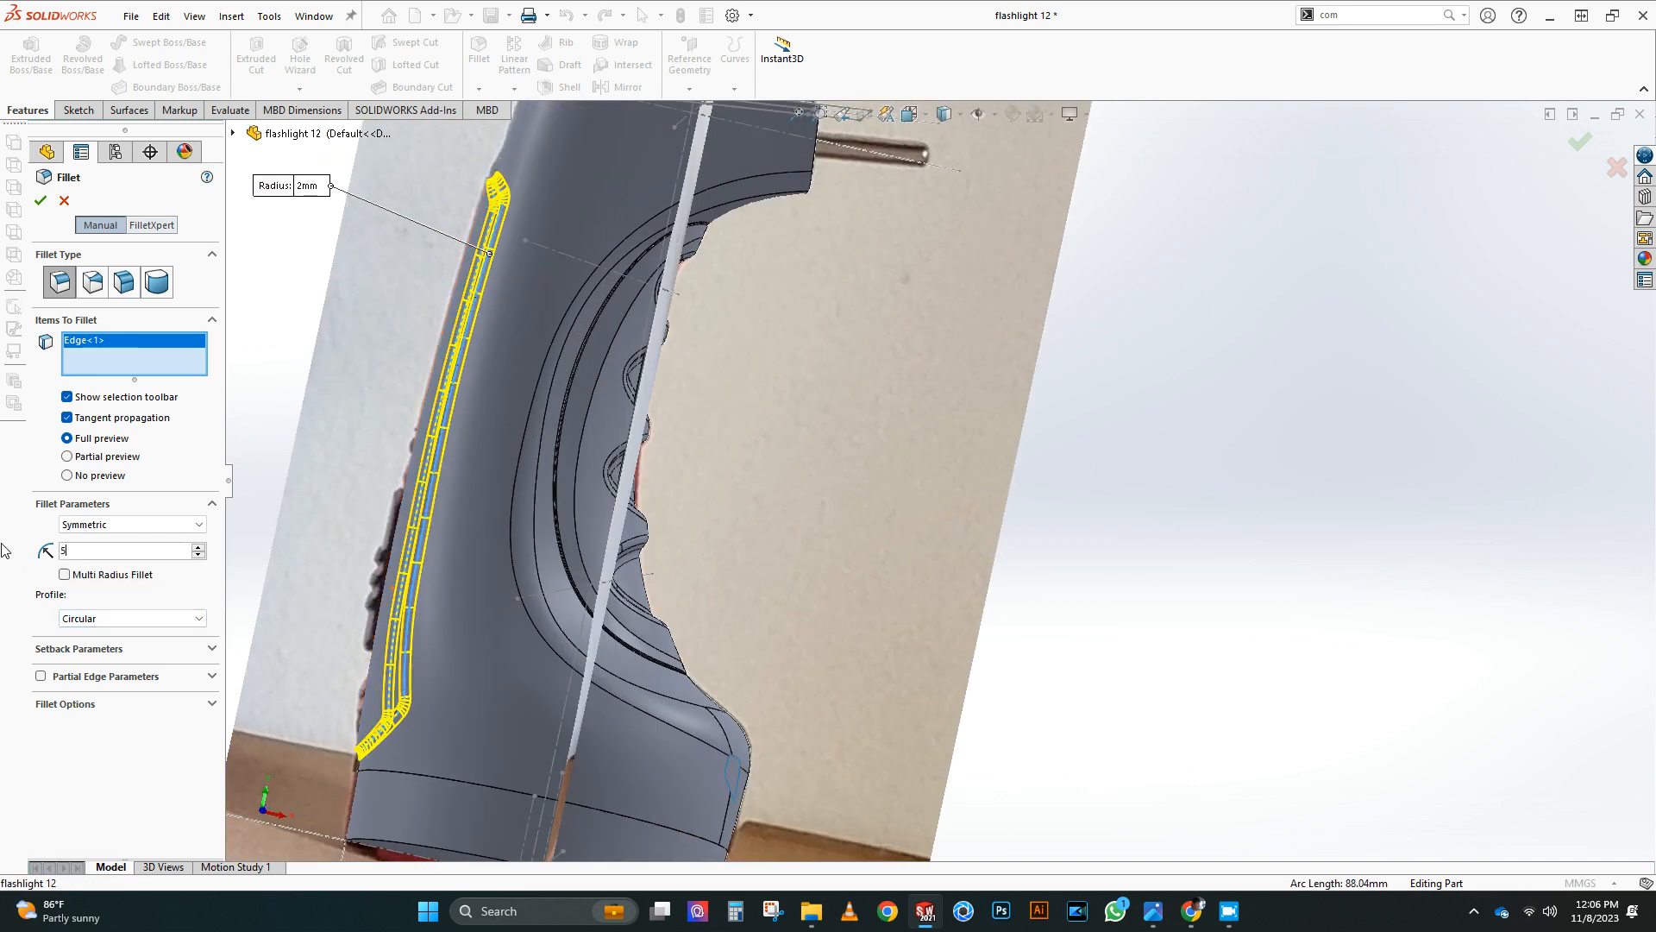
scroll(449, 433, up, 1)
click(41, 200)
Step: Create an offset surface from the front face of the filleted switch panel
scroll(604, 414, up, 2)
middle_drag(664, 432, 732, 409)
scroll(623, 471, up, 1)
click(128, 110)
scroll(682, 414, down, 3)
click(733, 414)
click(377, 67)
right_click(437, 358)
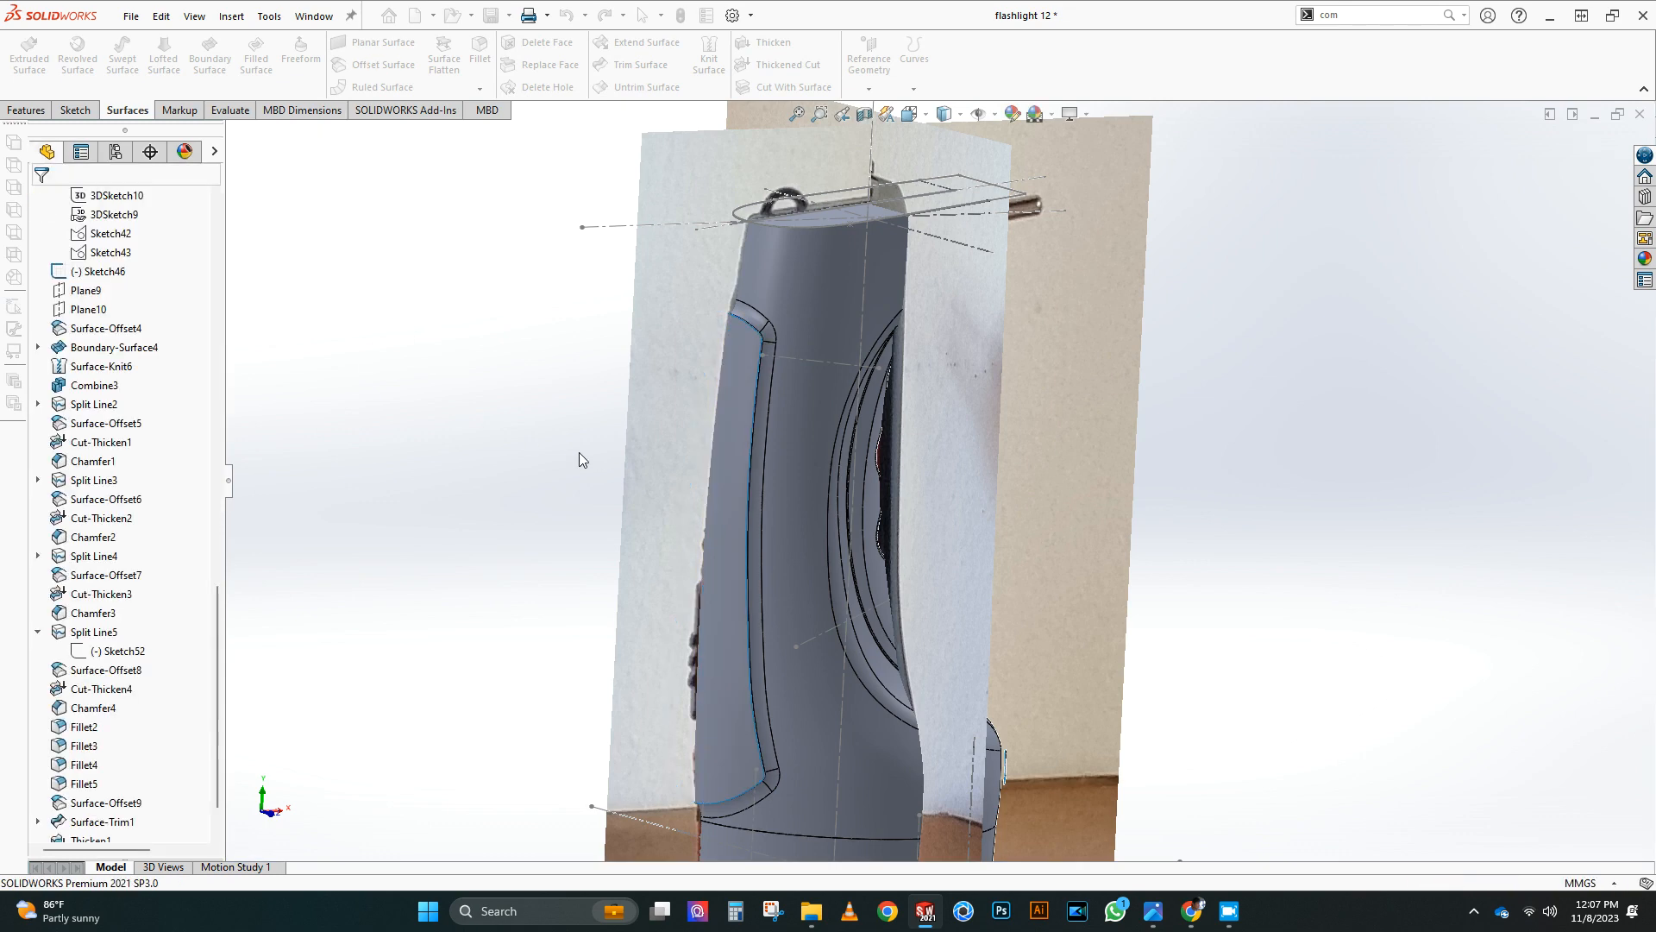
click(523, 59)
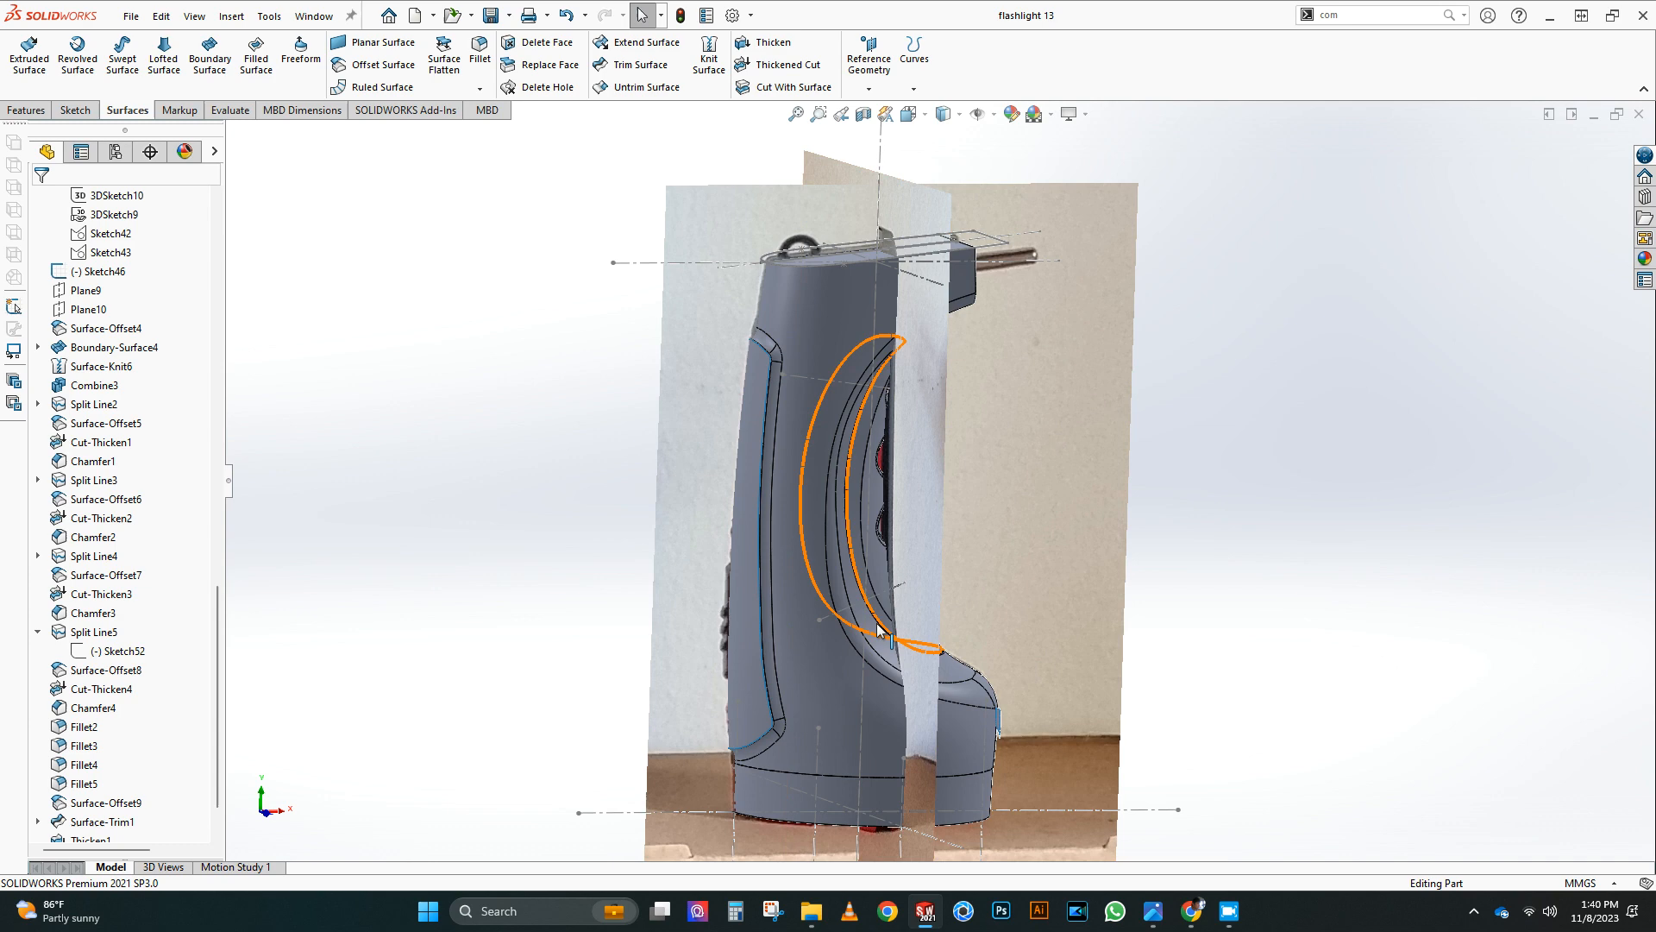
Step: Display the model as wireframe and view it from the left, facing the switch-side reference photo
scroll(877, 627, up, 2)
middle_drag(878, 627, 996, 559)
scroll(865, 515, down, 1)
click(947, 113)
click(944, 236)
key(space)
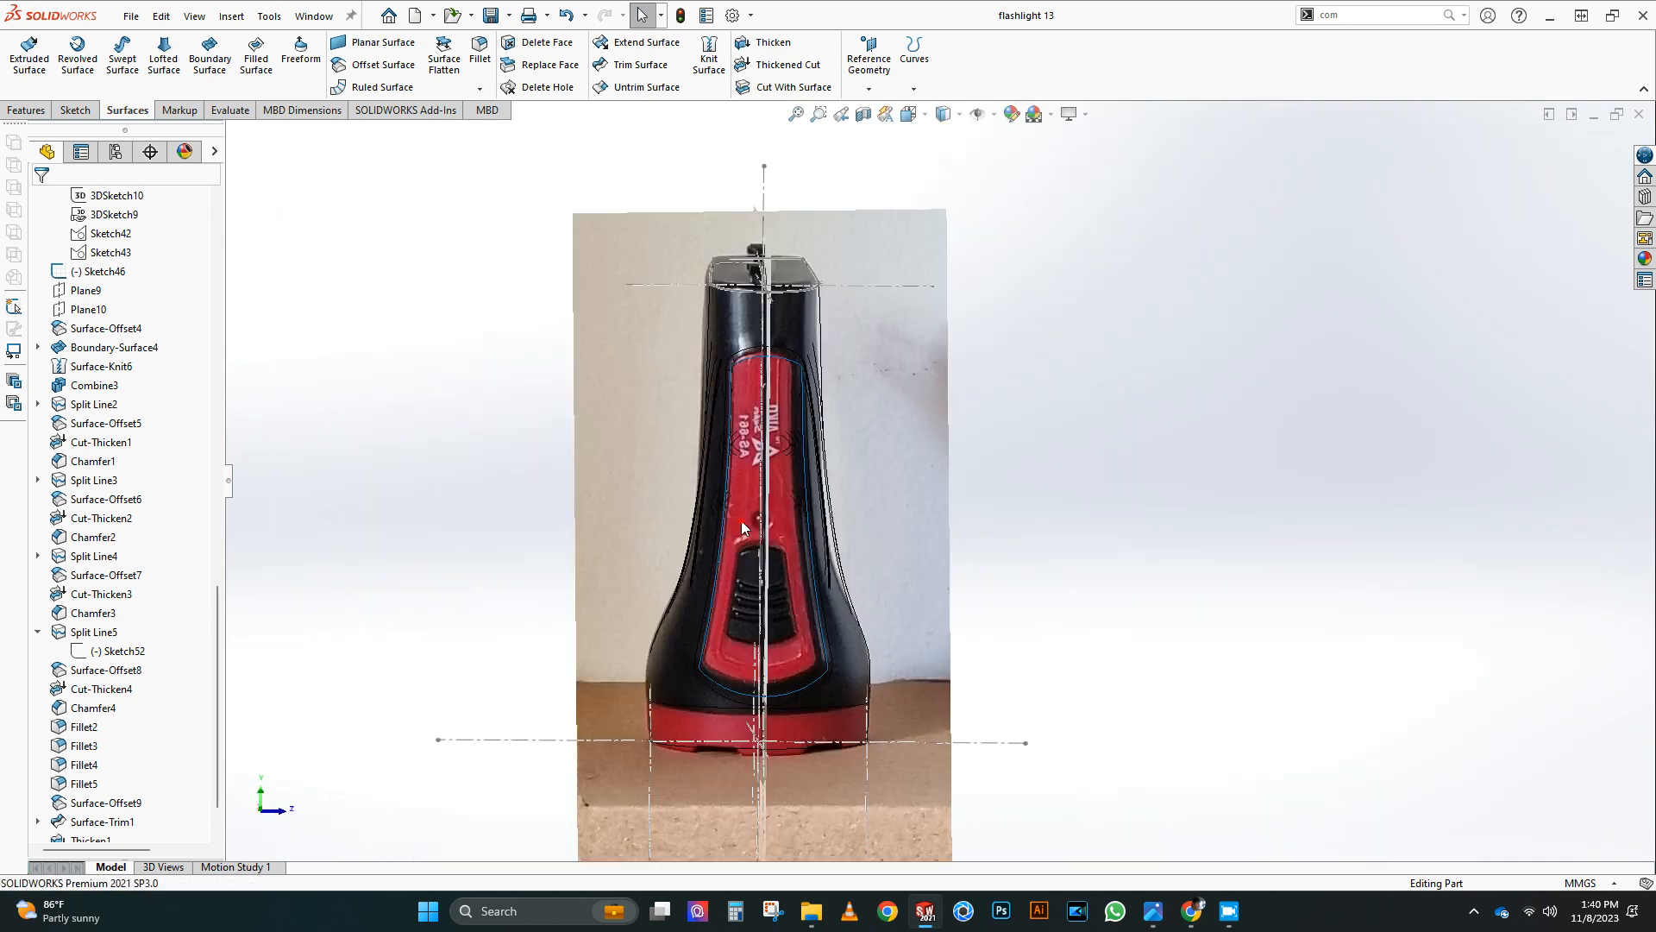
click(741, 521)
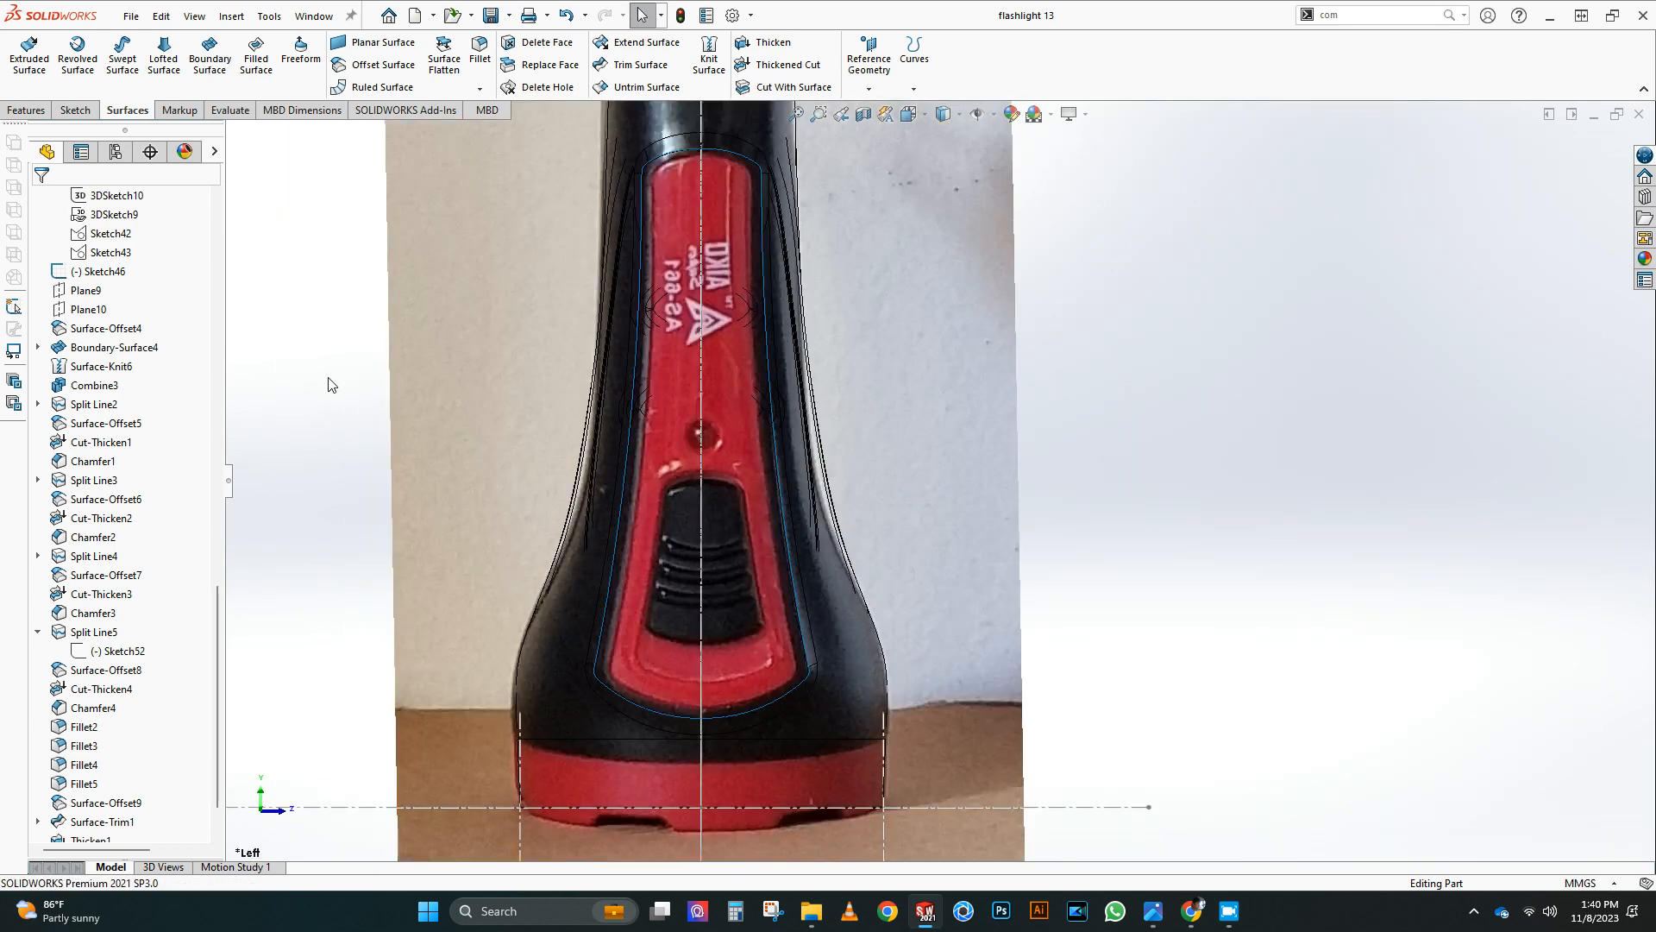
Step: Start a sketch on the Right Plane and orient the view to the left side
scroll(158, 467, up, 10)
click(99, 502)
click(122, 471)
middle_drag(1023, 447, 724, 431)
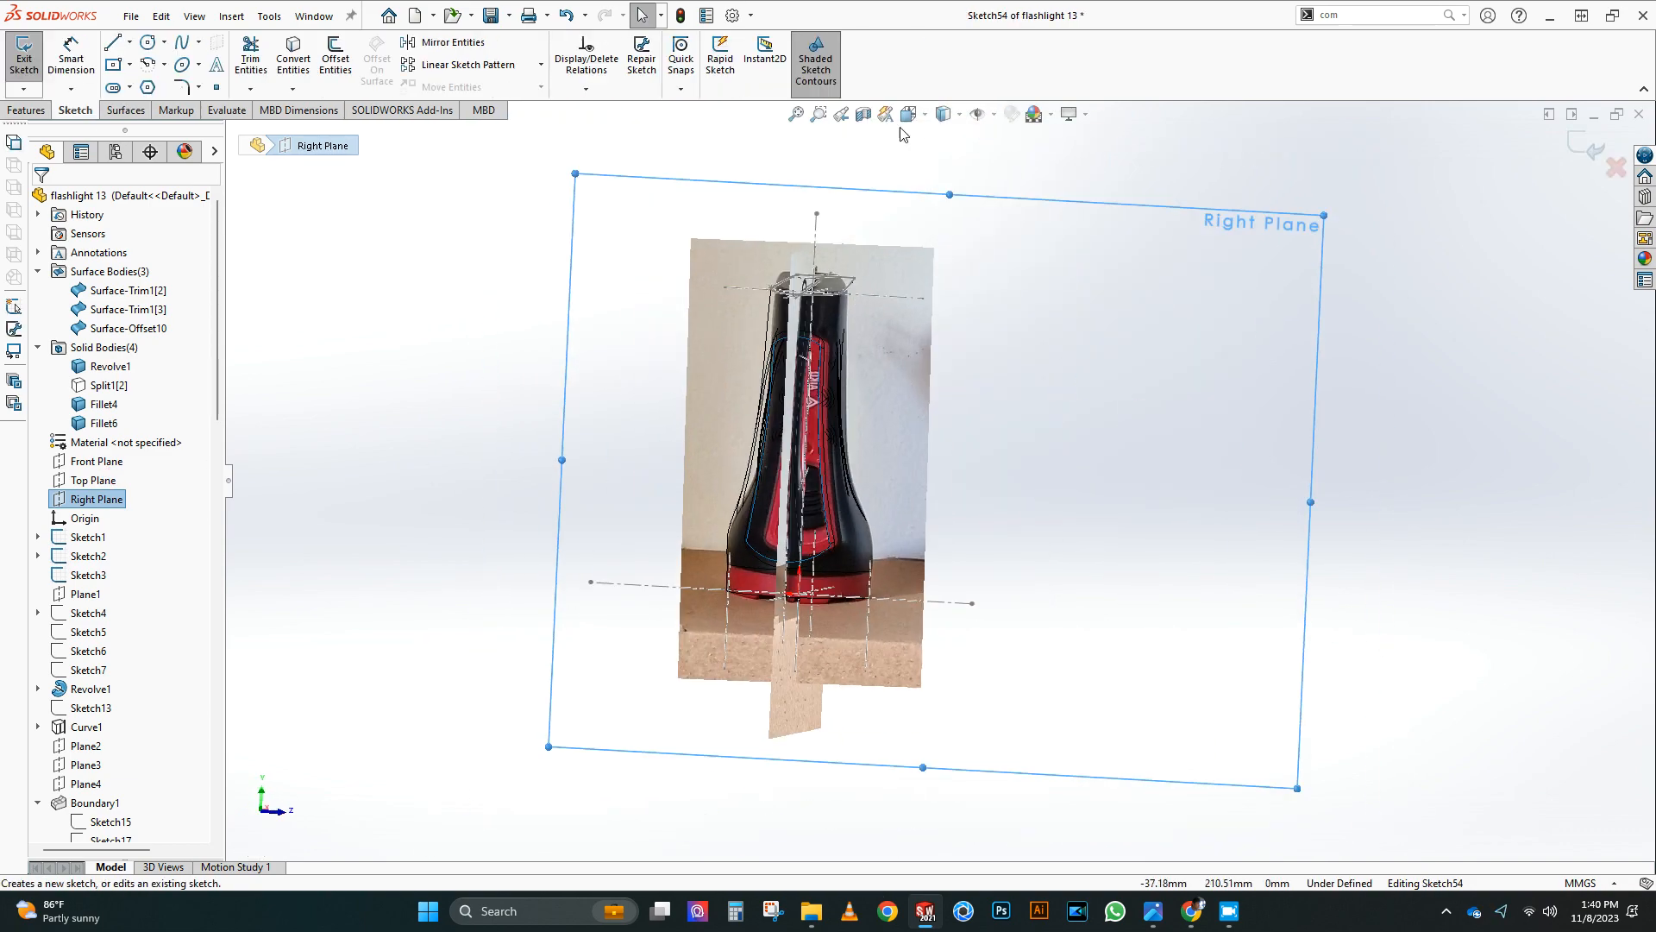
click(908, 115)
click(749, 509)
Step: Draw a two-point spline along one side of the red panel, from its upper corner to its lower corner
scroll(756, 322, down, 4)
scroll(854, 363, down, 4)
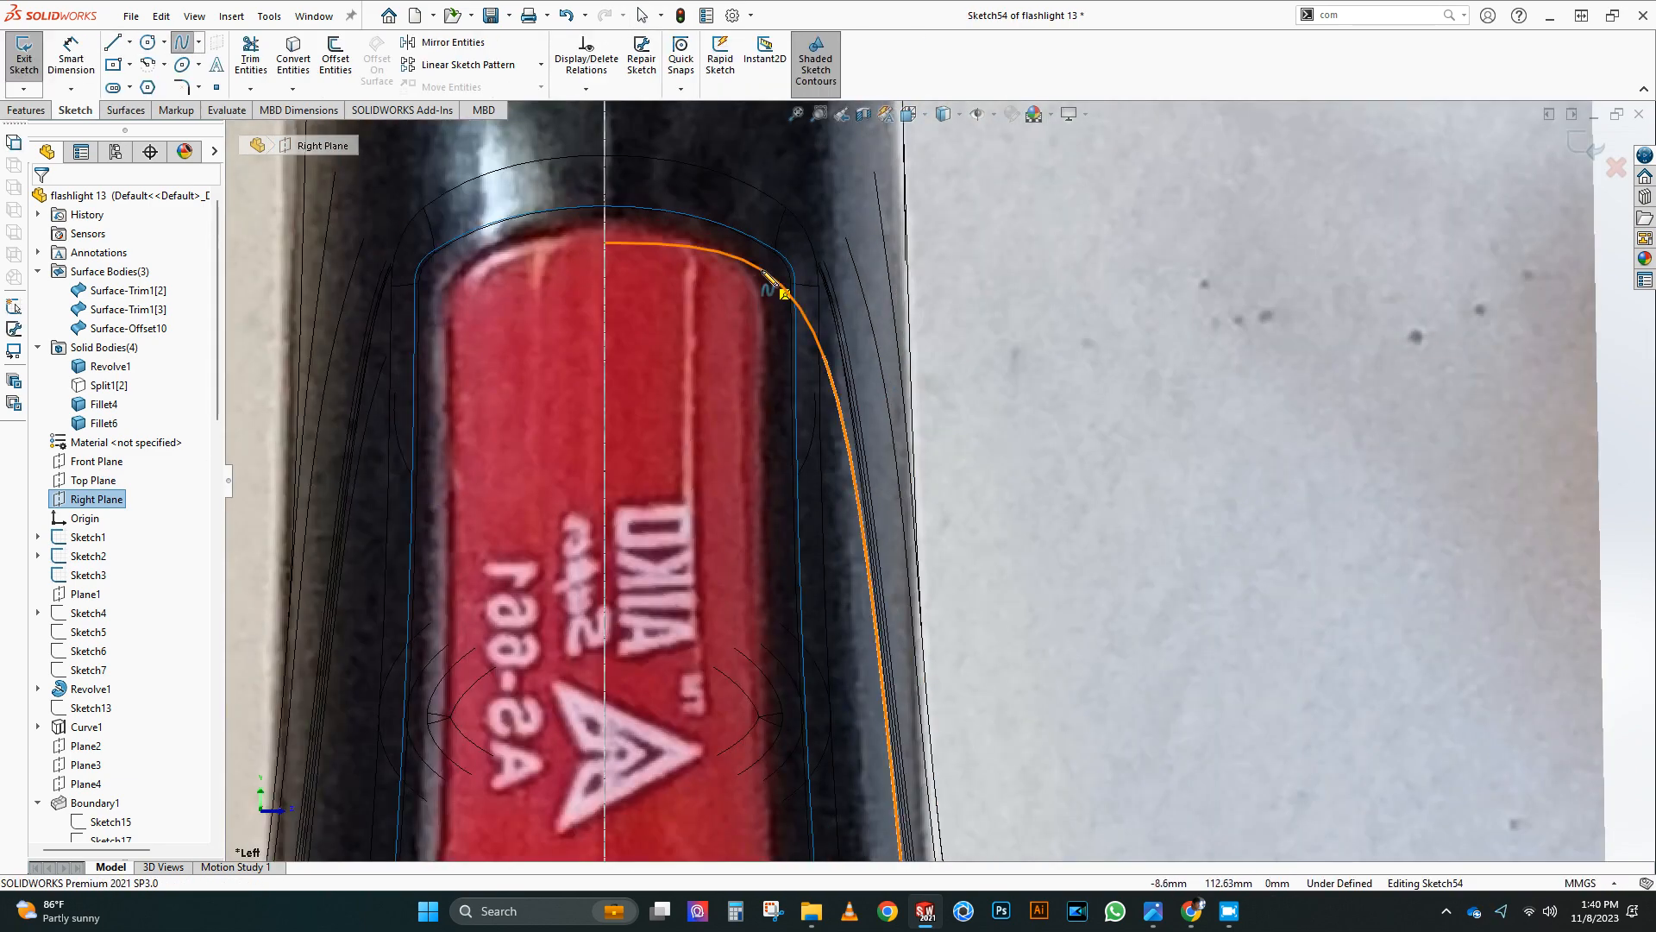
click(768, 266)
scroll(862, 345, up, 5)
scroll(955, 609, down, 5)
click(910, 572)
right_click(948, 565)
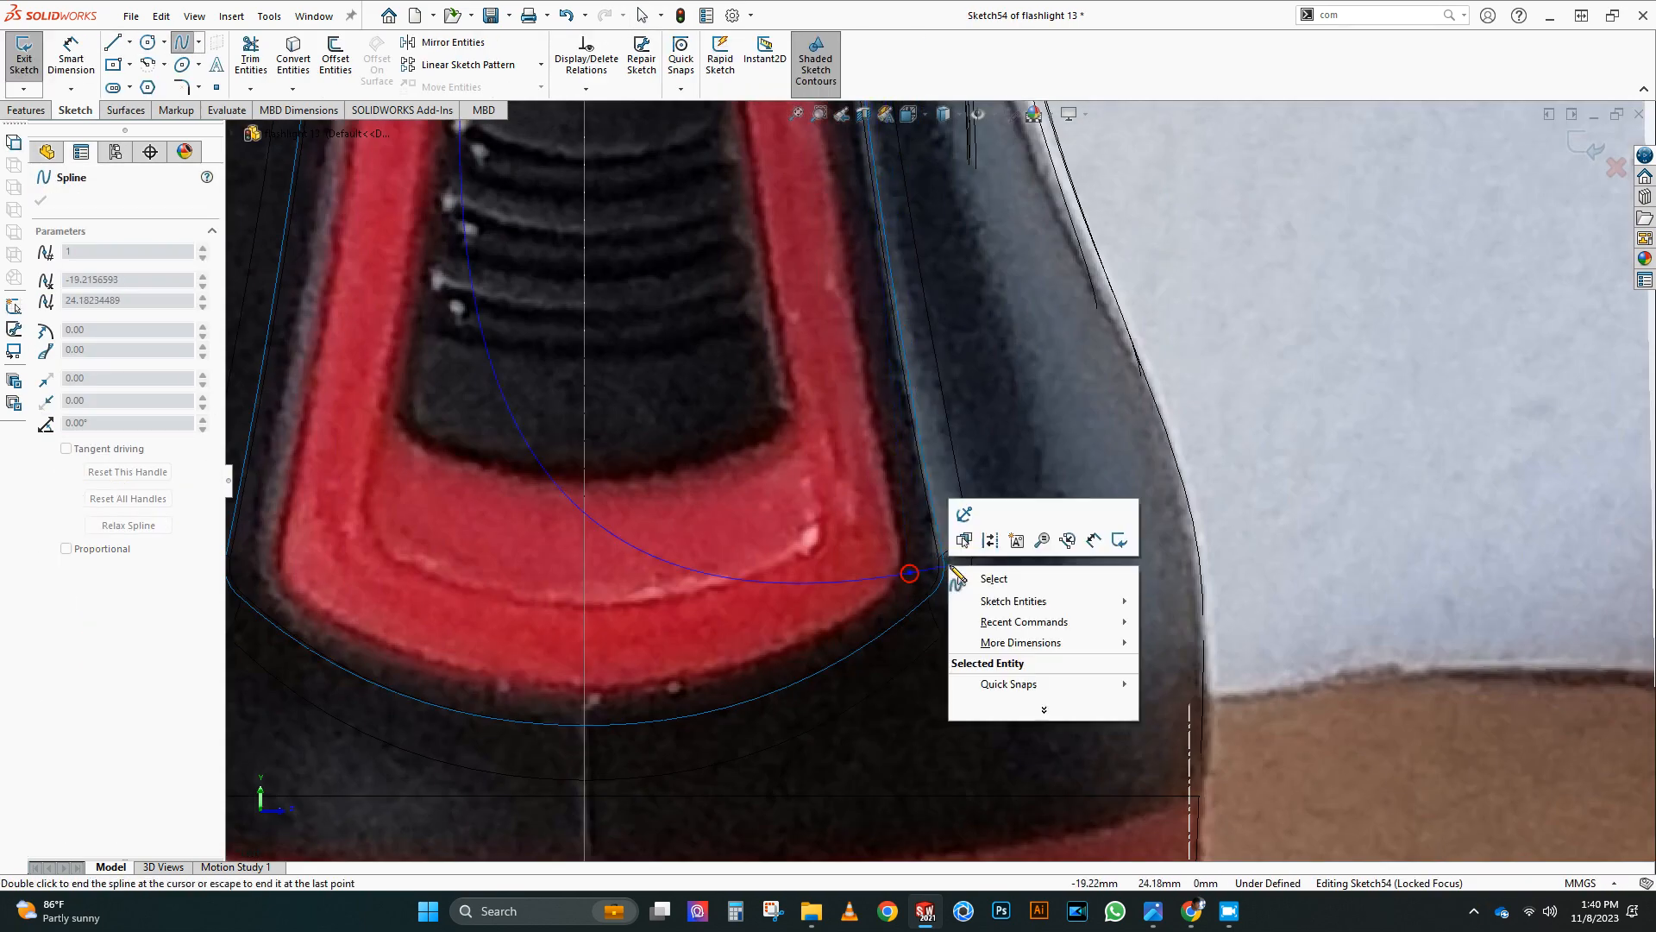
click(991, 577)
Step: Adjust the side spline's end handles so the curve follows the red panel's edge
scroll(936, 483, up, 6)
click(912, 296)
scroll(863, 215, down, 3)
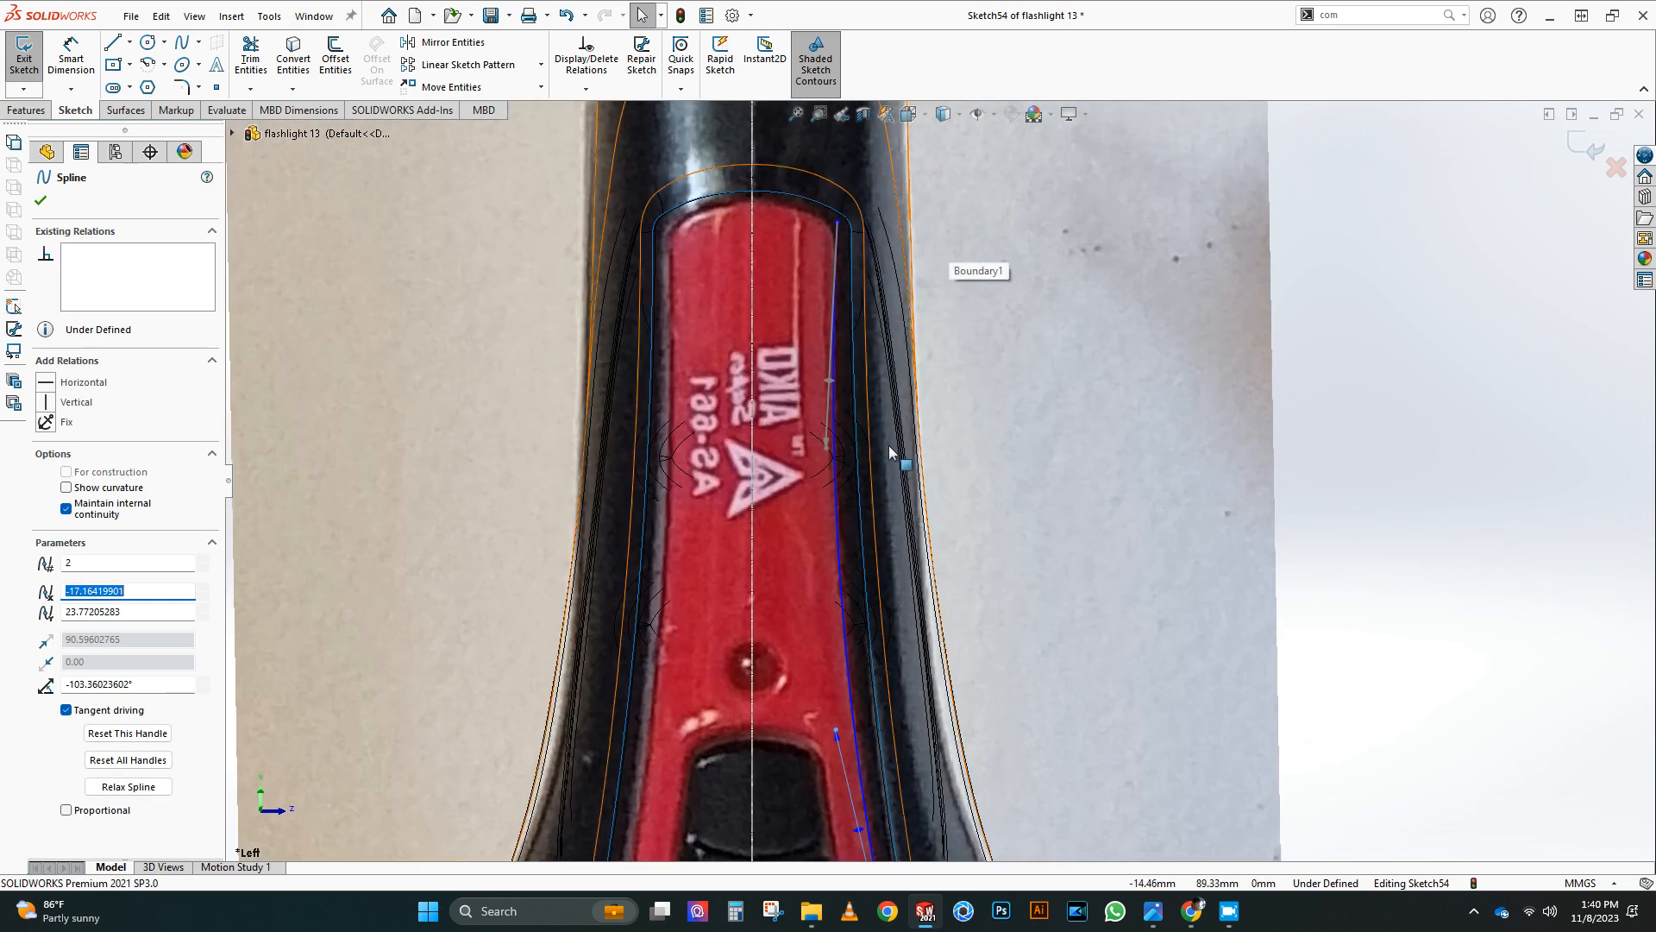
scroll(831, 485, up, 4)
scroll(844, 664, down, 4)
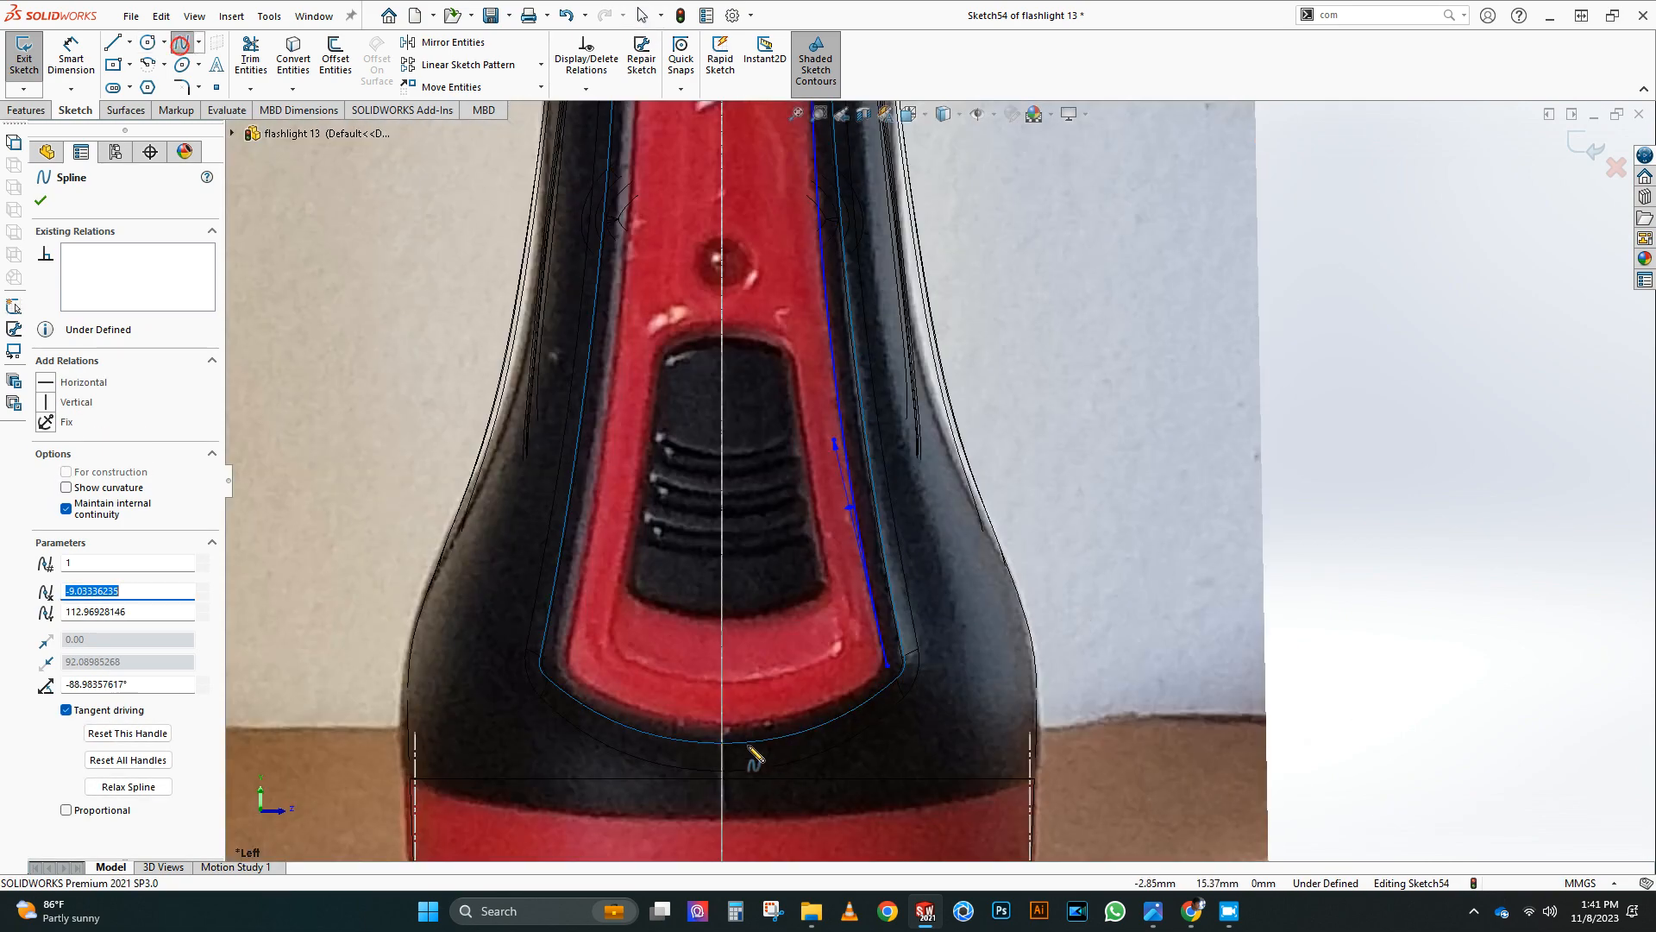
Step: Close the half outline's ends with splines from the centre axis to the side spline's lower and upper endpoints
click(887, 664)
right_click(893, 661)
click(934, 670)
scroll(914, 604, up, 5)
scroll(992, 259, down, 3)
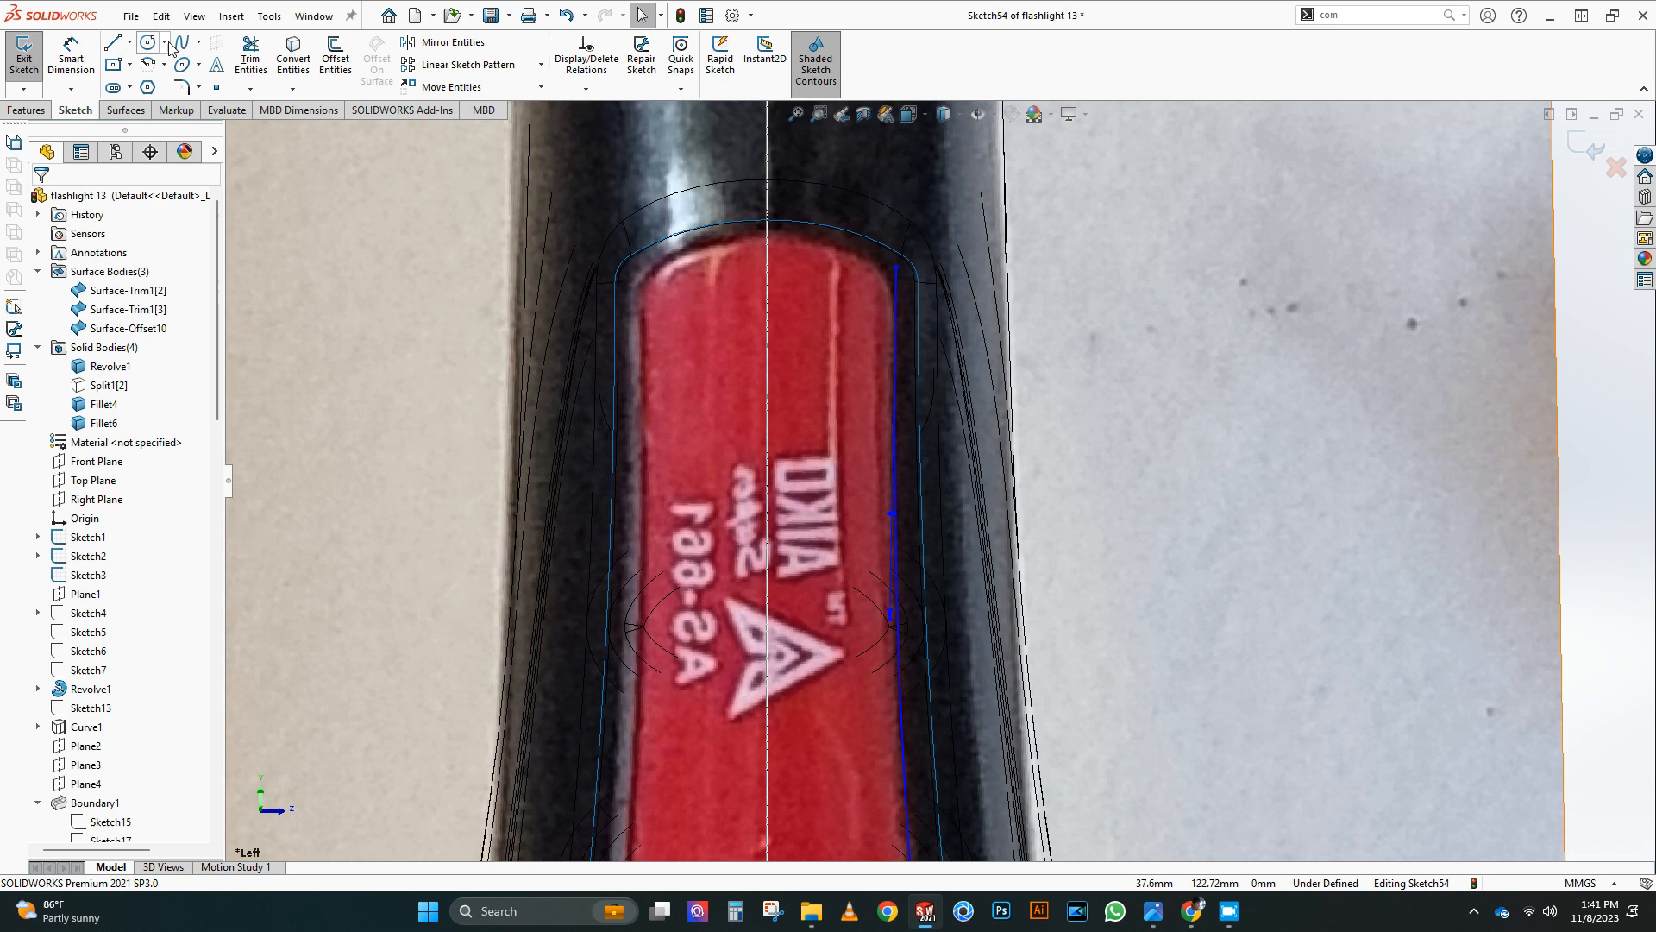
click(766, 241)
click(897, 267)
key(Escape)
Step: Dimension the panel outline's overall height between its two centre-axis endpoints as 97 mm
right_drag(862, 284, 863, 242)
click(767, 239)
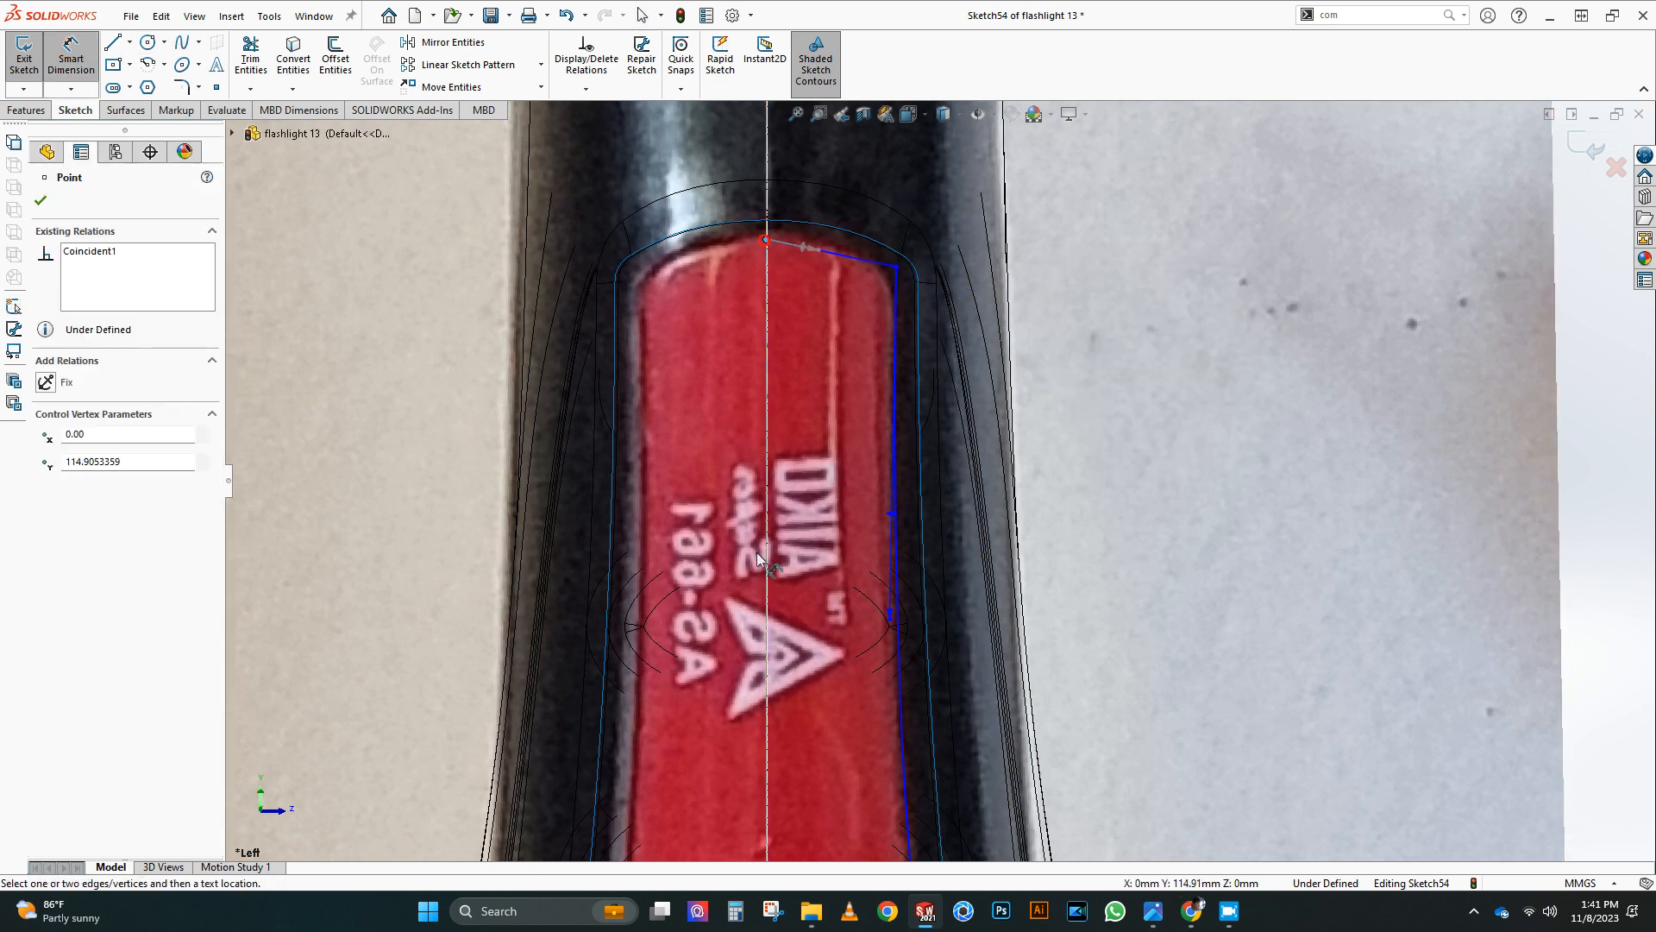
scroll(776, 276, up, 6)
scroll(905, 690, down, 3)
click(882, 712)
click(470, 422)
key(Return)
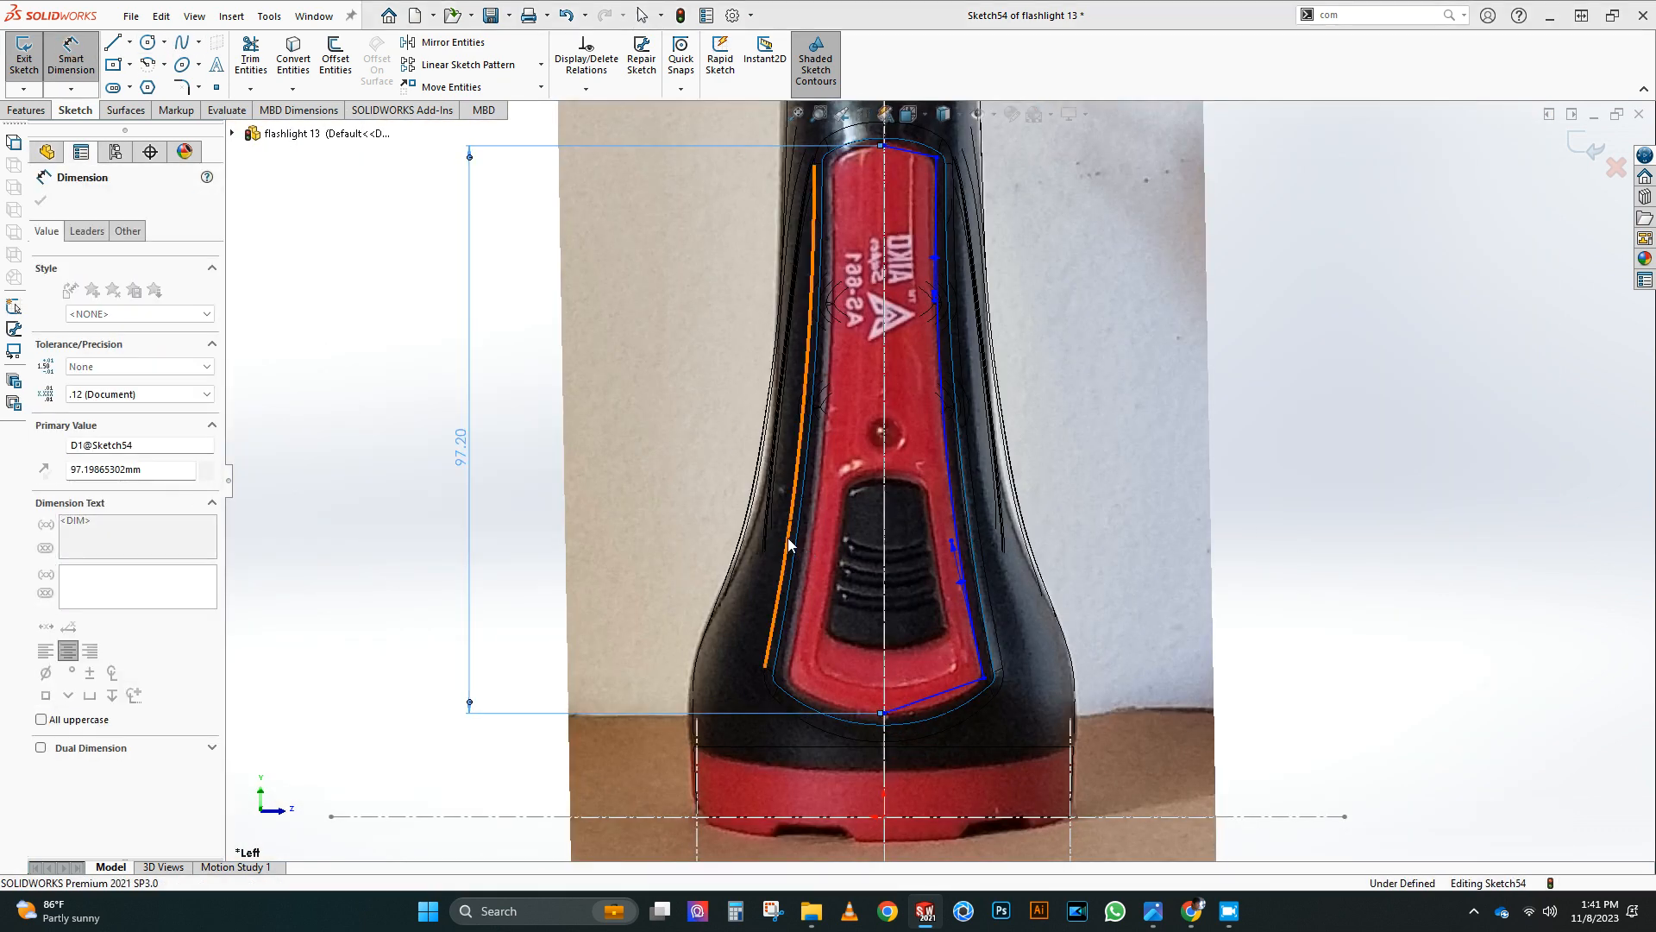
Step: Dimension the outline's upper corner 9 mm from the centre axis and 22 mm below the handle's upper horizontal centerline
scroll(994, 207, down, 3)
click(828, 417)
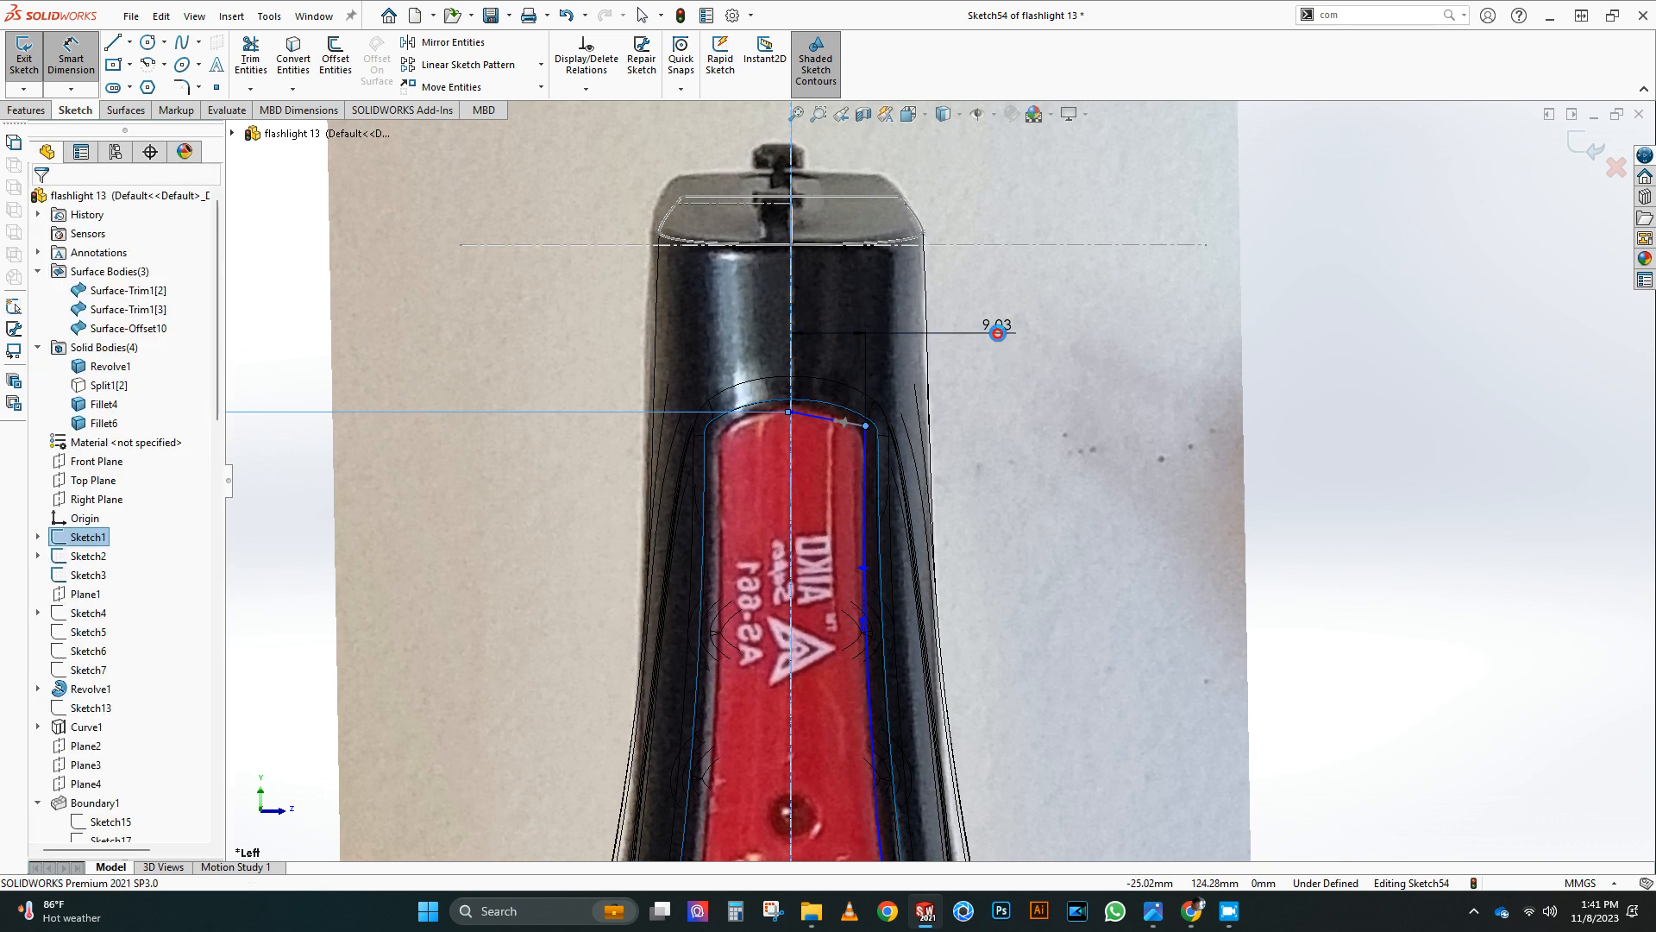
click(998, 332)
text(9)
key(Return)
click(980, 245)
click(865, 423)
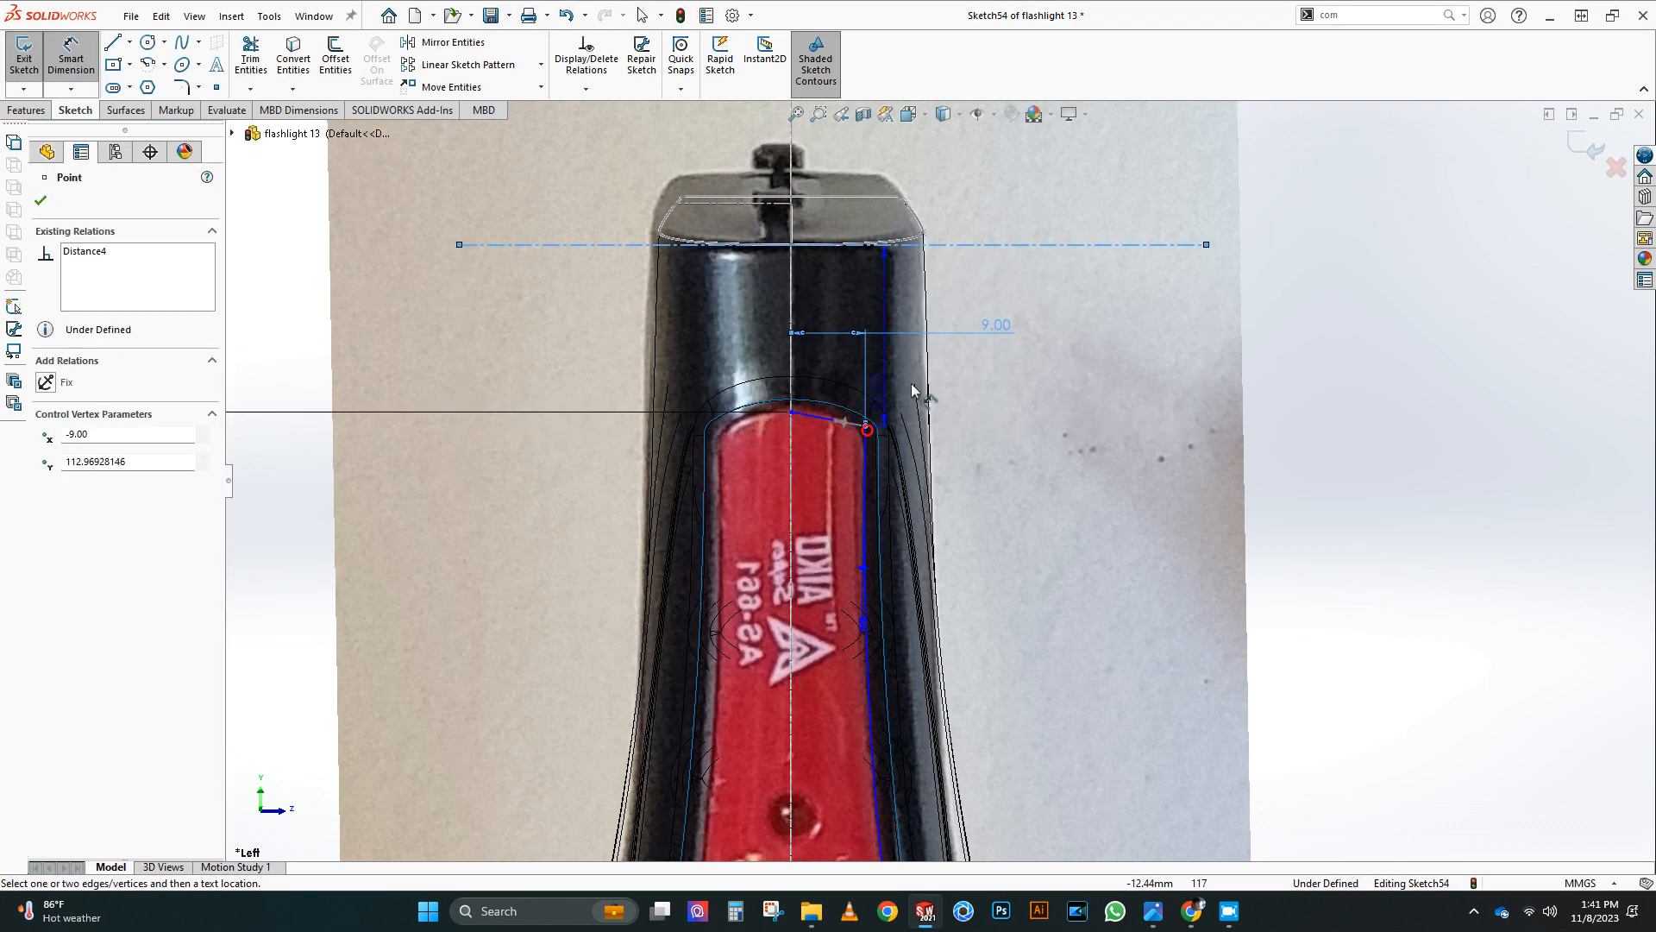
click(1117, 362)
key(Return)
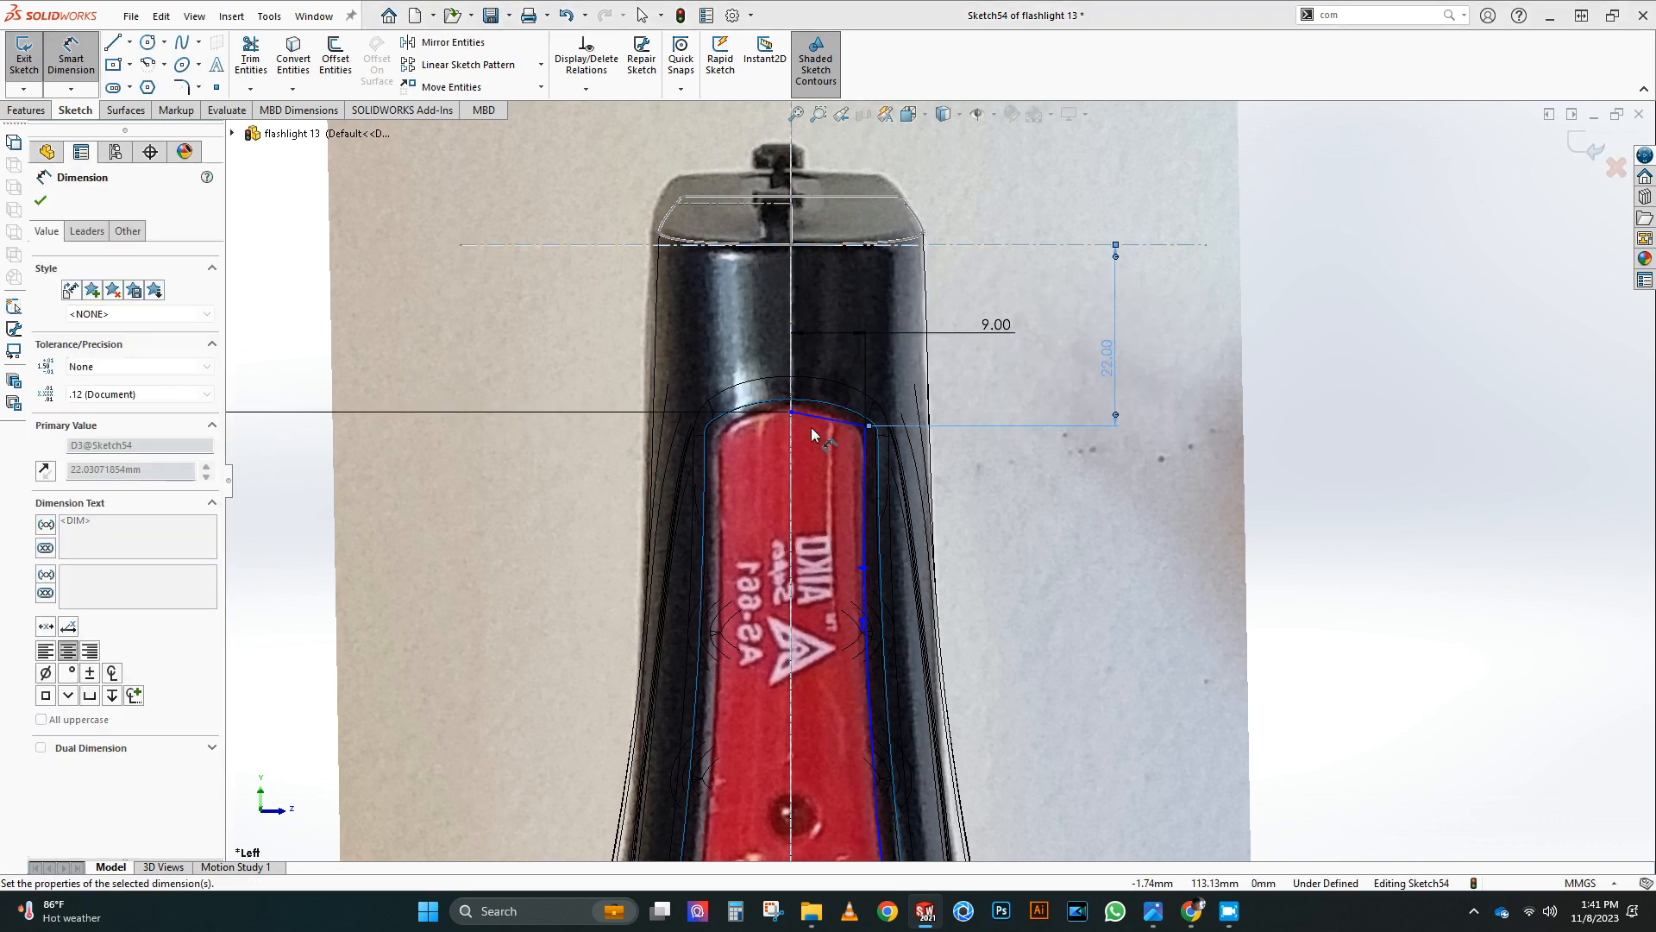
Step: Dimension the outline's upper centre-axis endpoint 20 mm below the handle's upper horizontal centerline
key(Escape)
scroll(811, 433, down, 2)
click(794, 411)
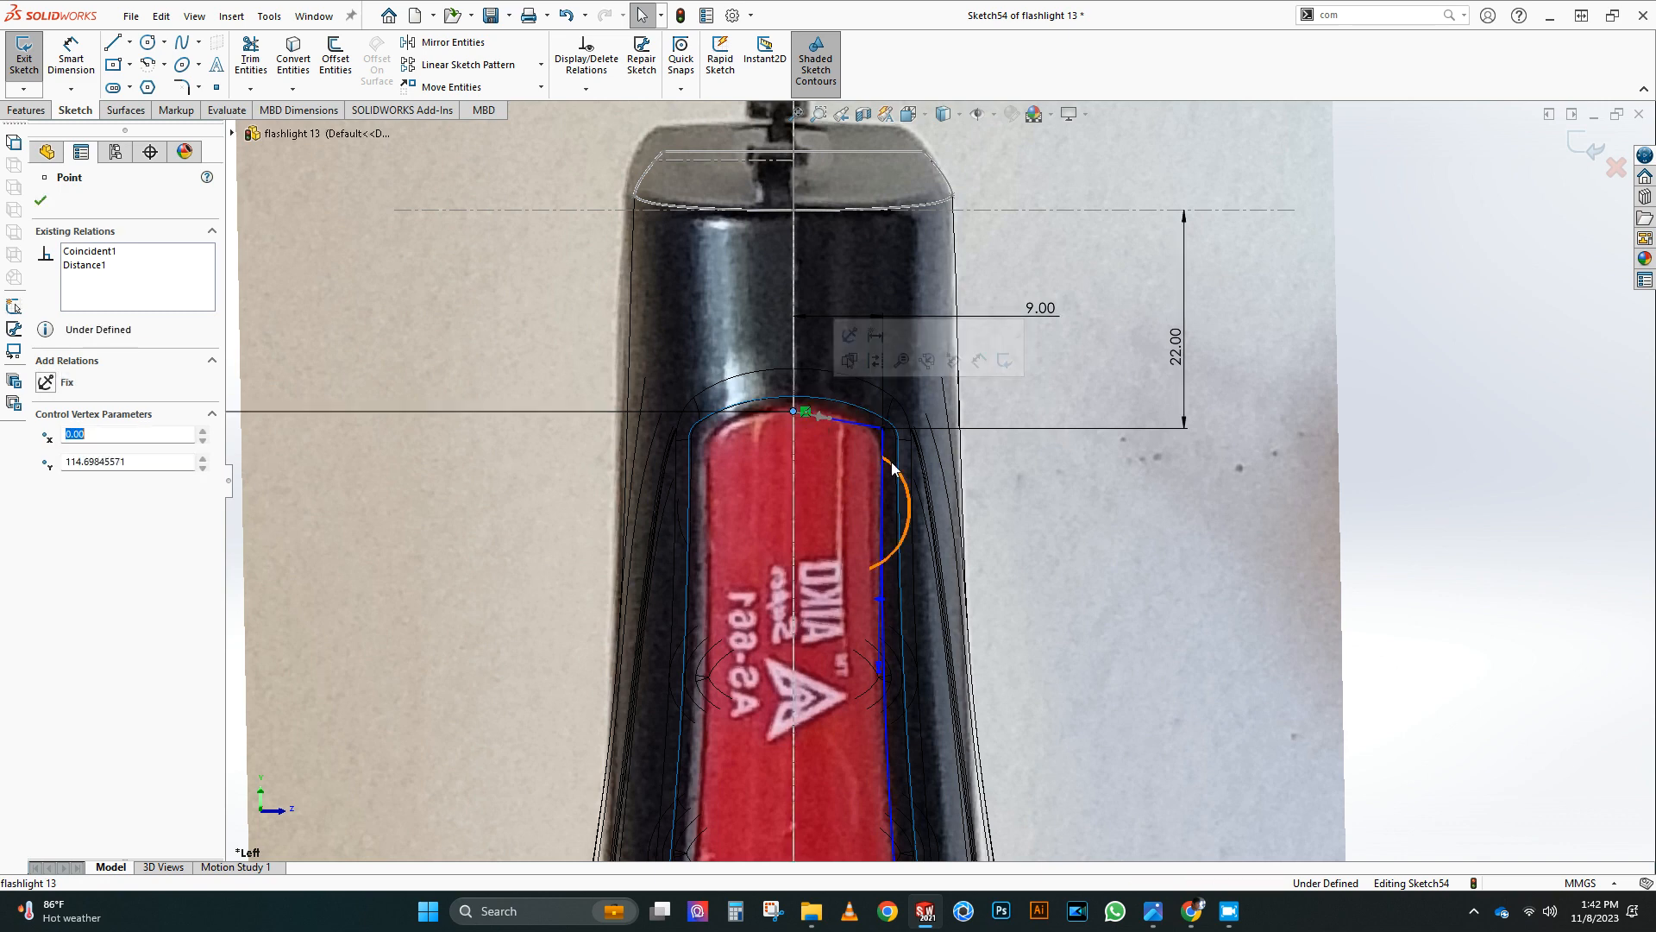
scroll(802, 428, up, 3)
right_drag(799, 421, 783, 370)
click(740, 324)
click(697, 370)
text(20)
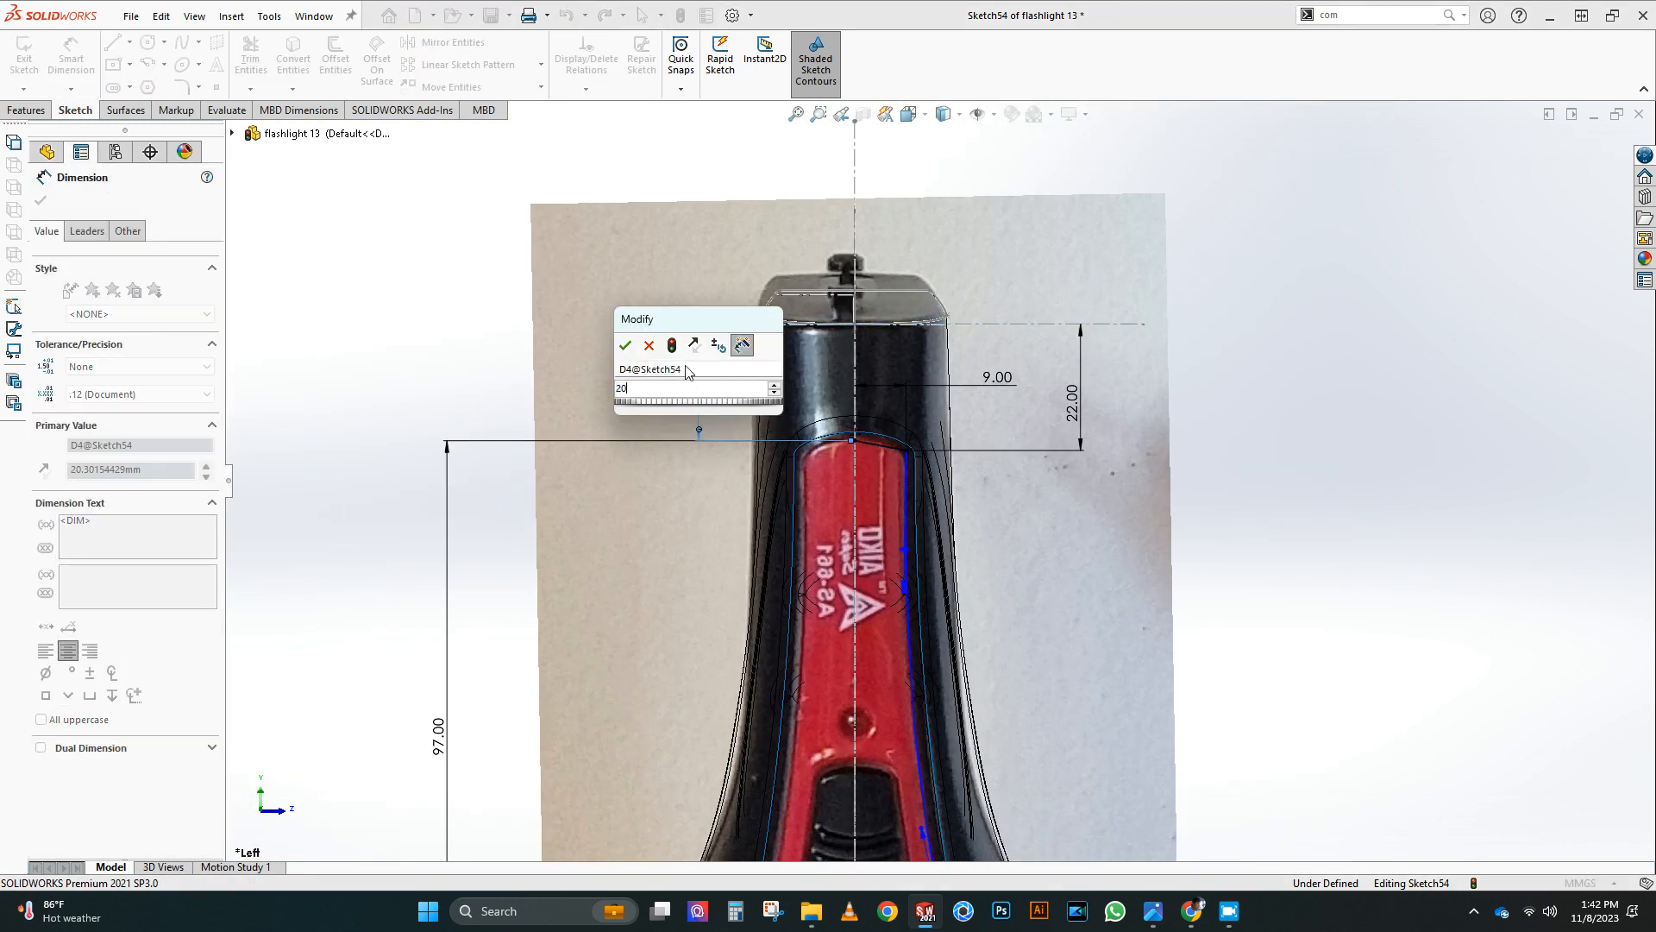
key(Return)
Step: Curve the lower spline along the panel's bottom edge with a horizontal axis-end tangent, and nudge the lower corner into place
scroll(985, 514, up, 3)
scroll(857, 520, down, 6)
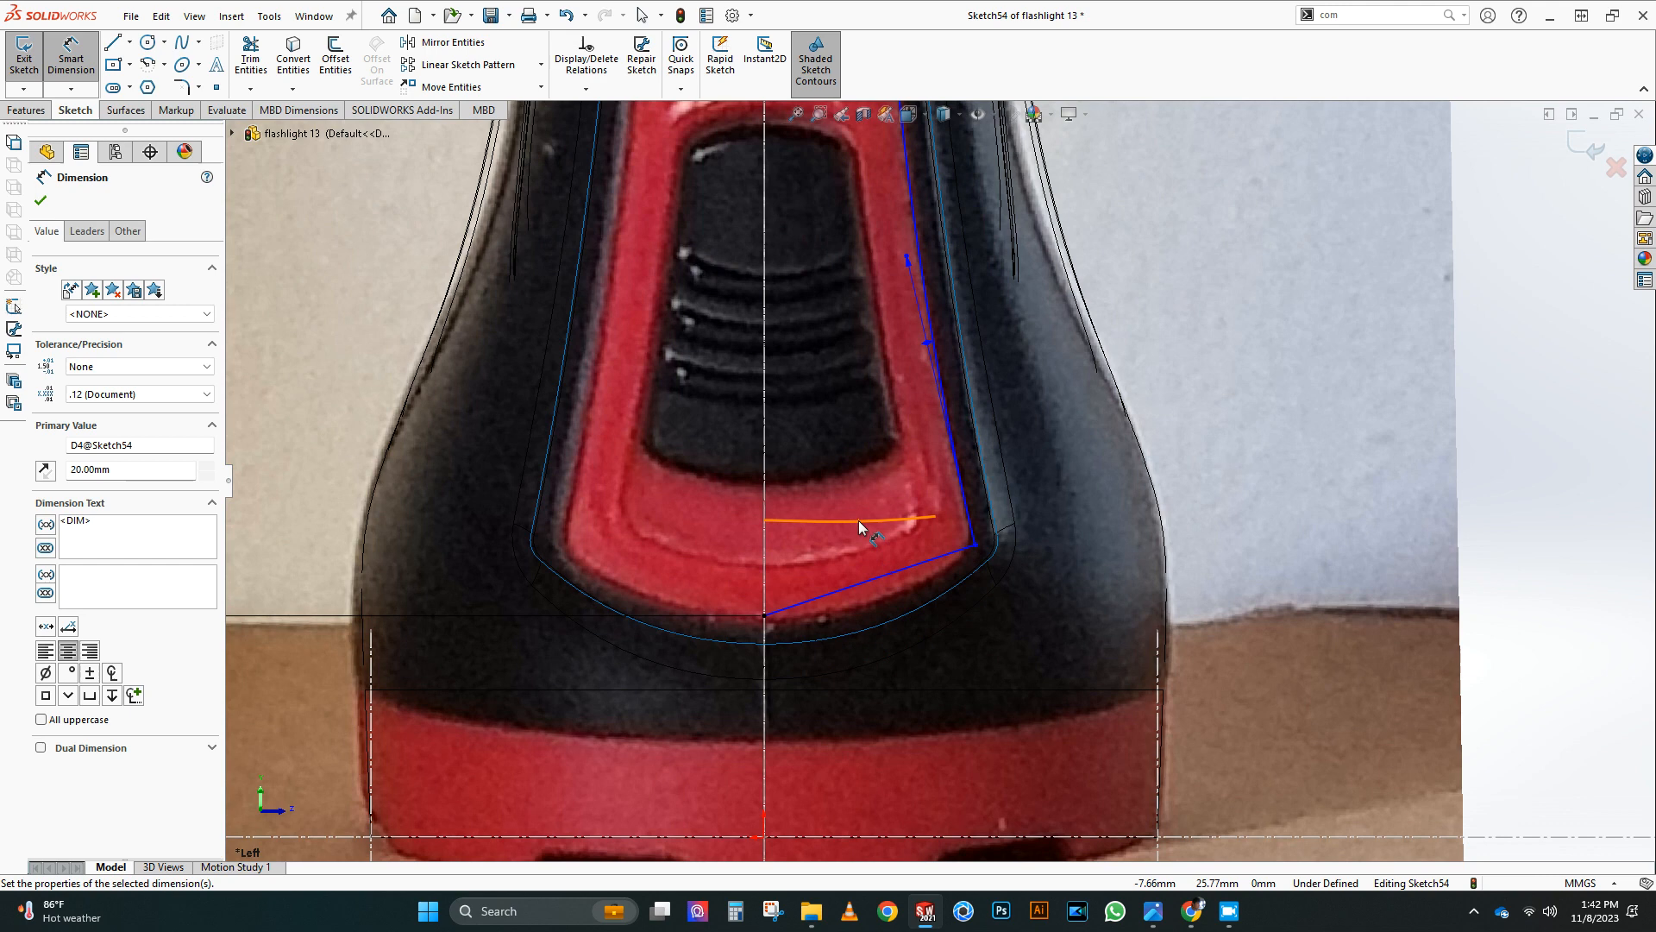
key(Escape)
click(871, 579)
drag(833, 592, 854, 615)
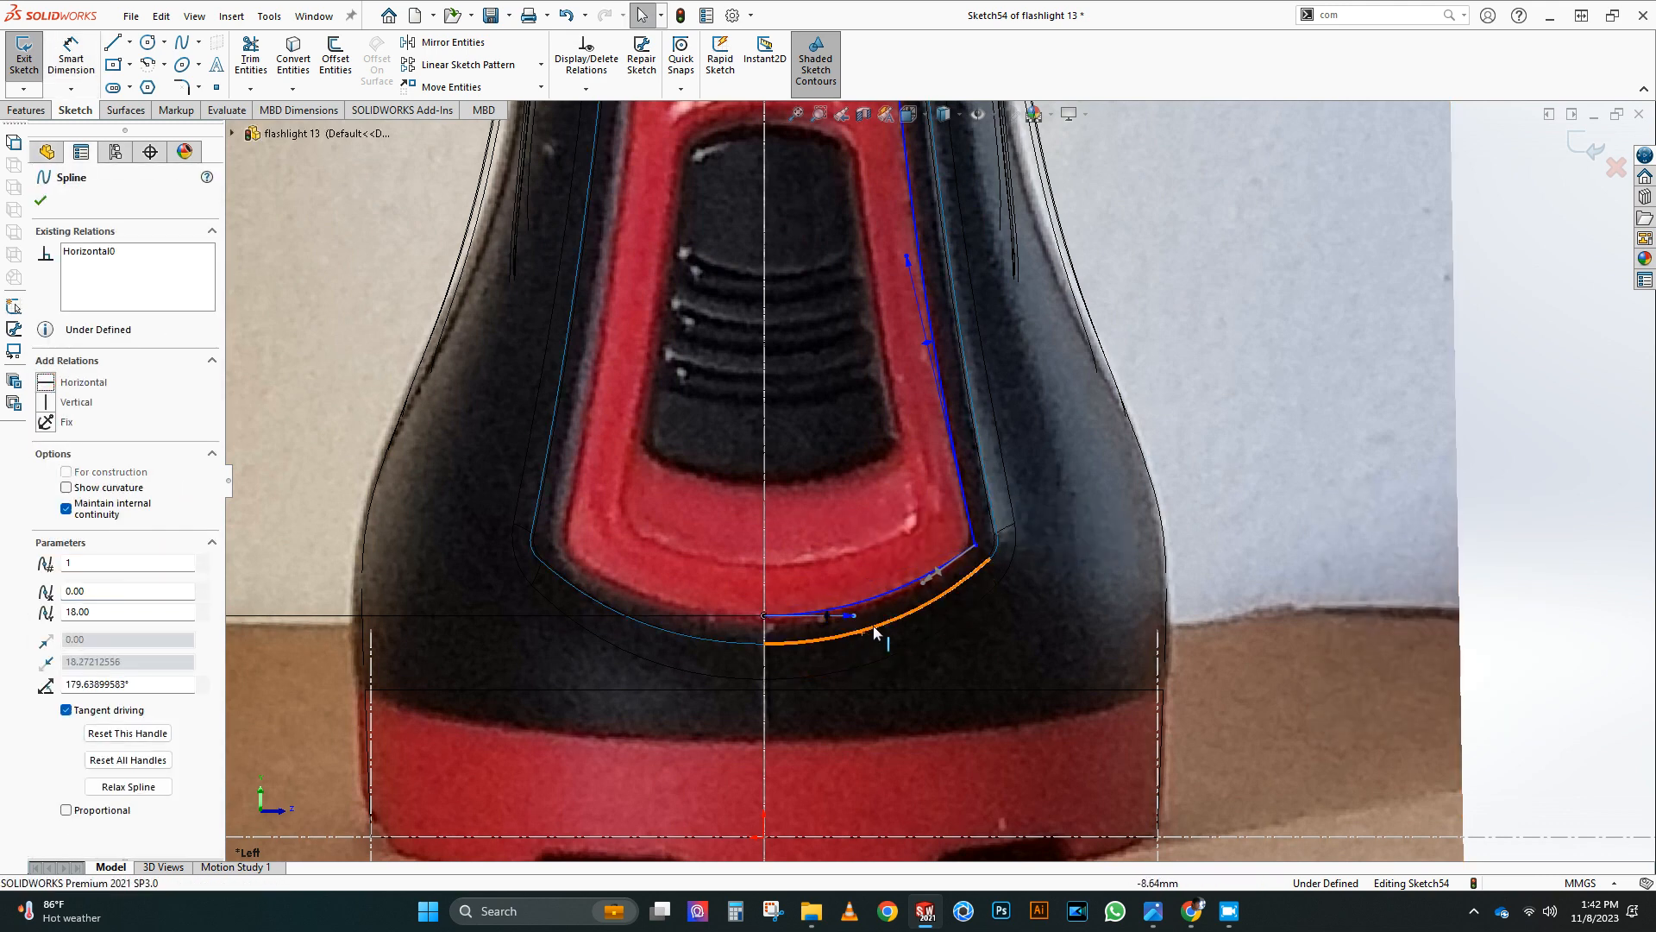
right_drag(1042, 608, 1053, 566)
right_click(1158, 544)
click(1234, 601)
drag(974, 545, 975, 548)
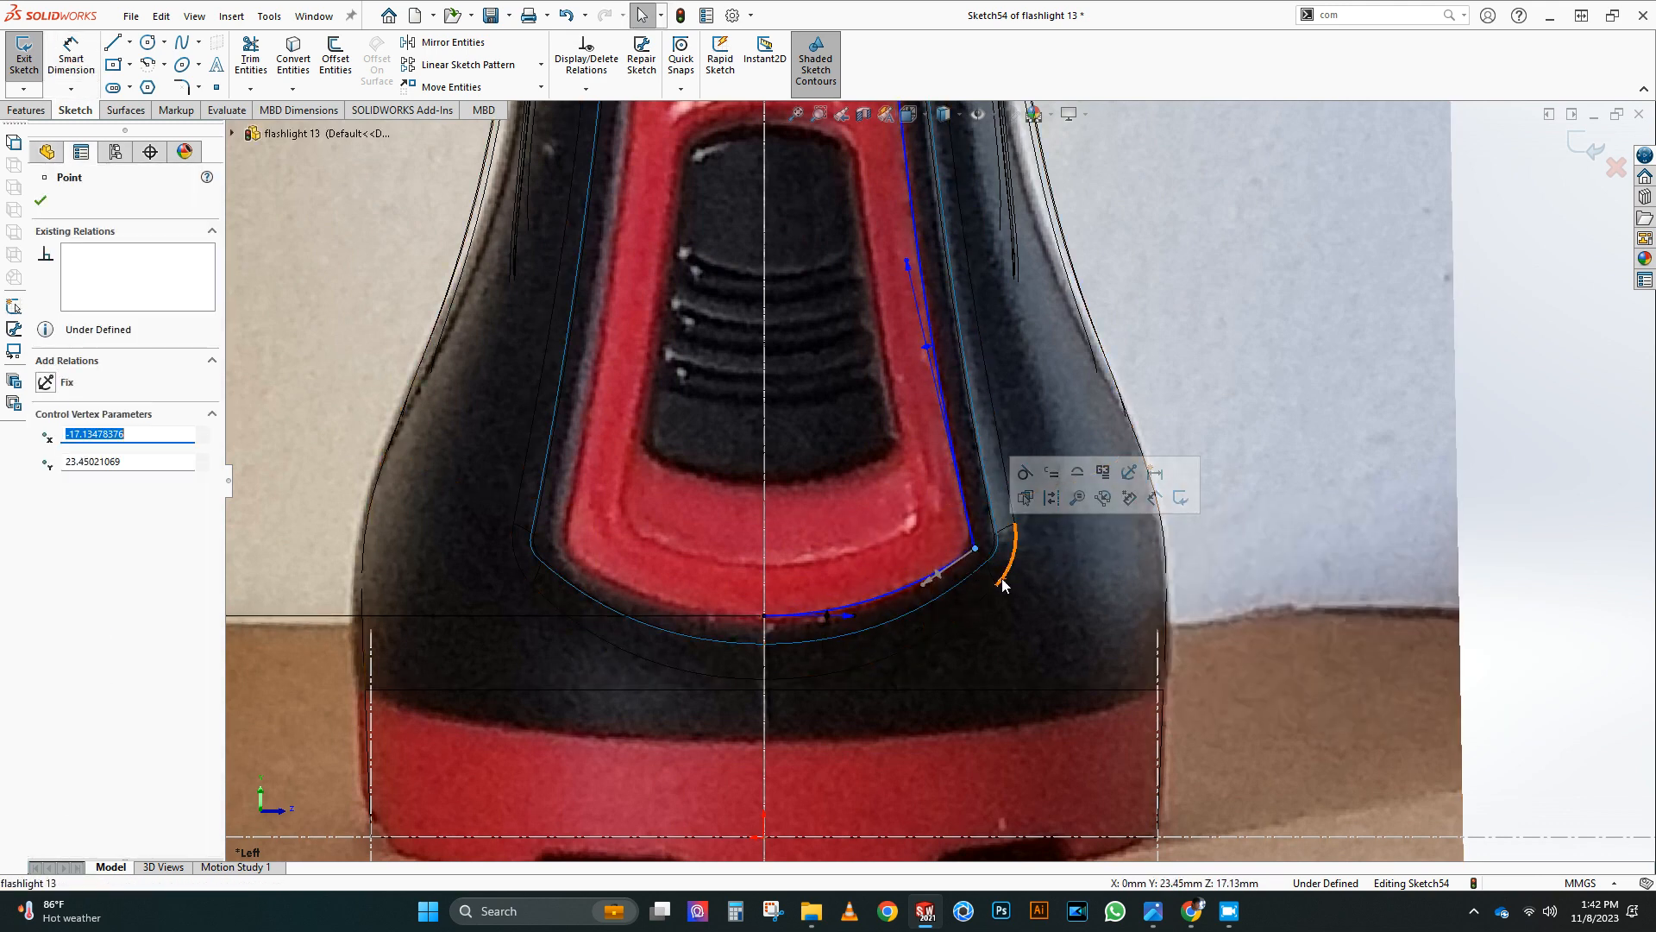
Step: Dimension the outline's lower corner 23.5 mm above the base centerline and 17 mm from the centre axis
right_drag(1022, 585, 1027, 546)
click(975, 552)
click(1250, 665)
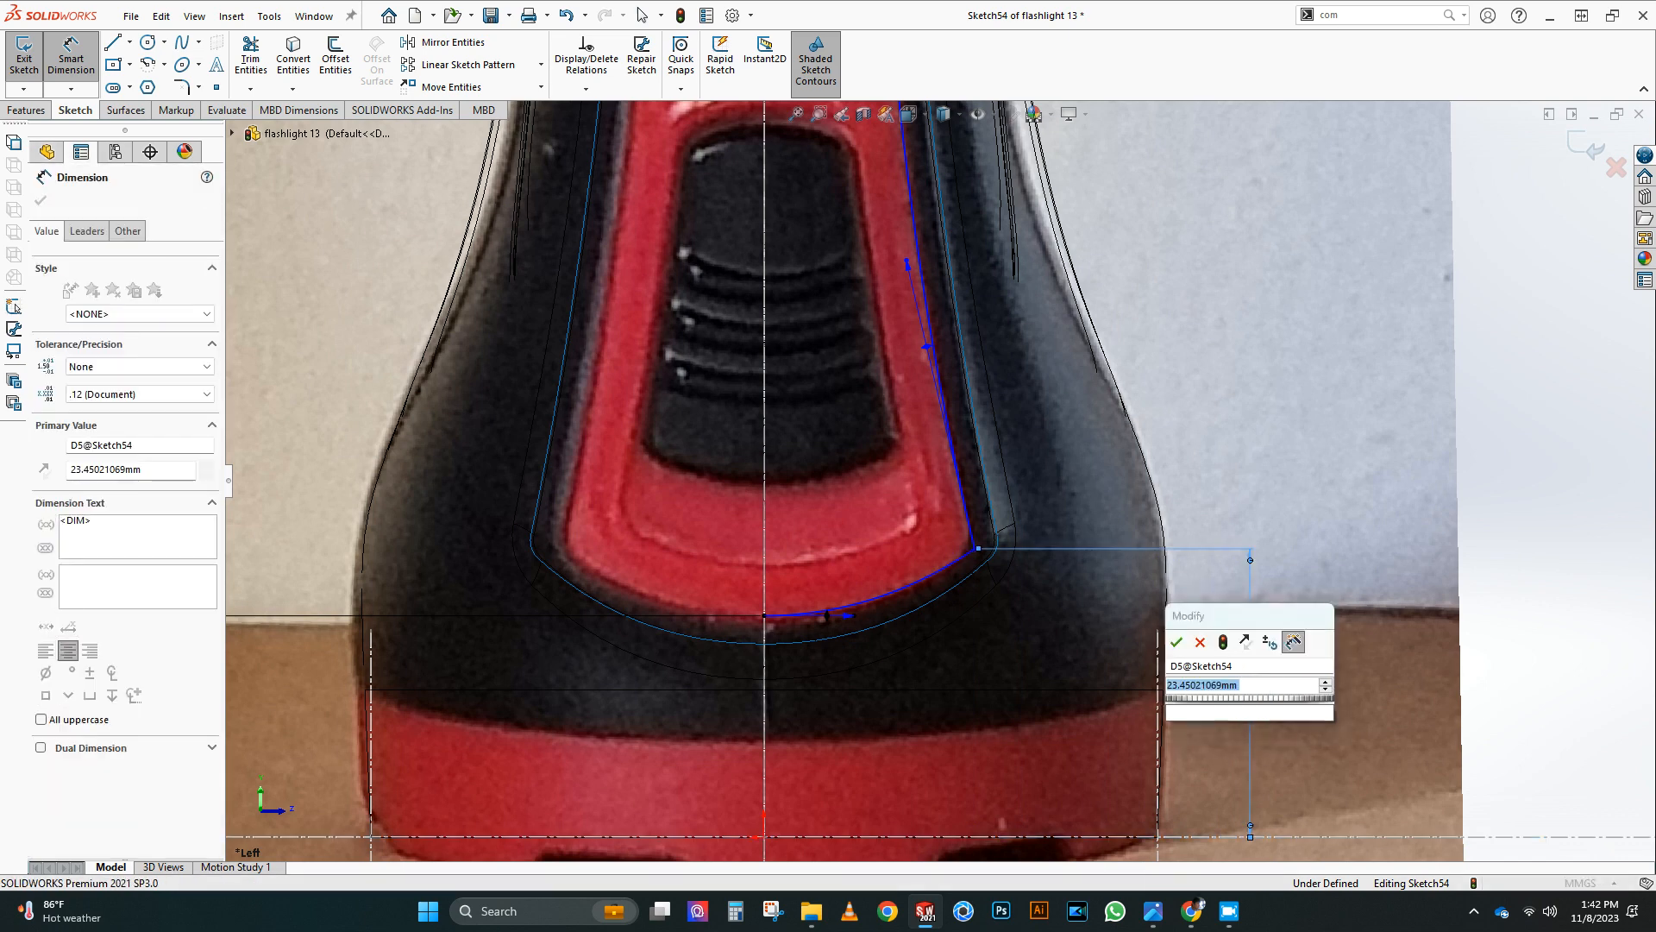
key(Return)
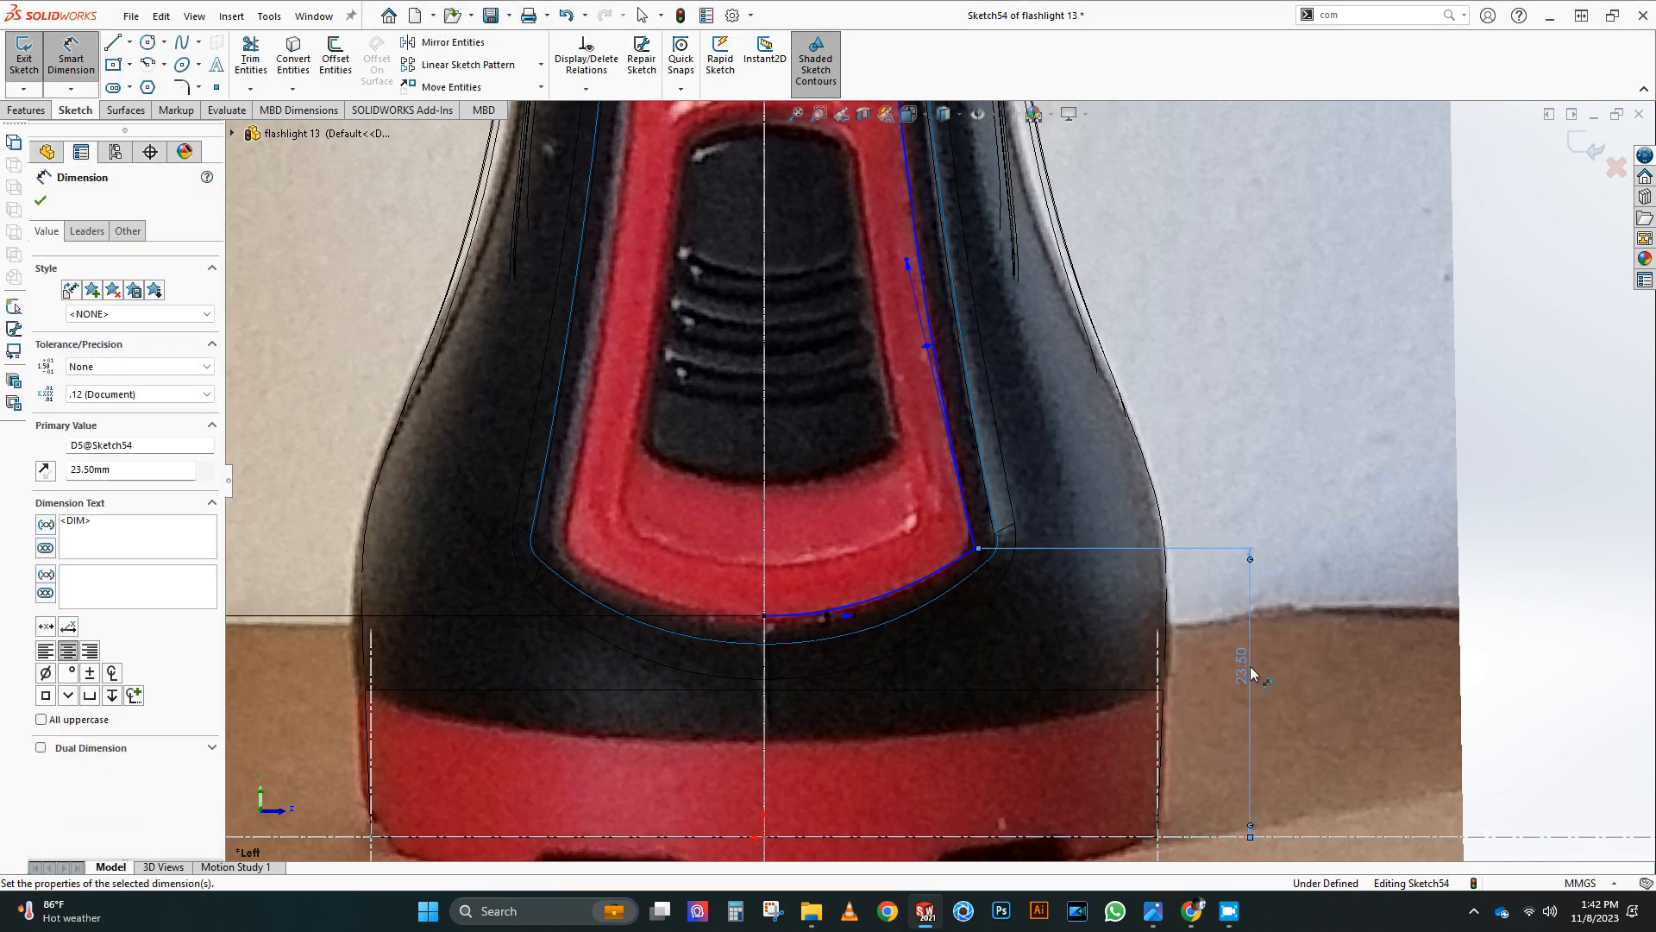
click(976, 550)
click(765, 563)
click(892, 742)
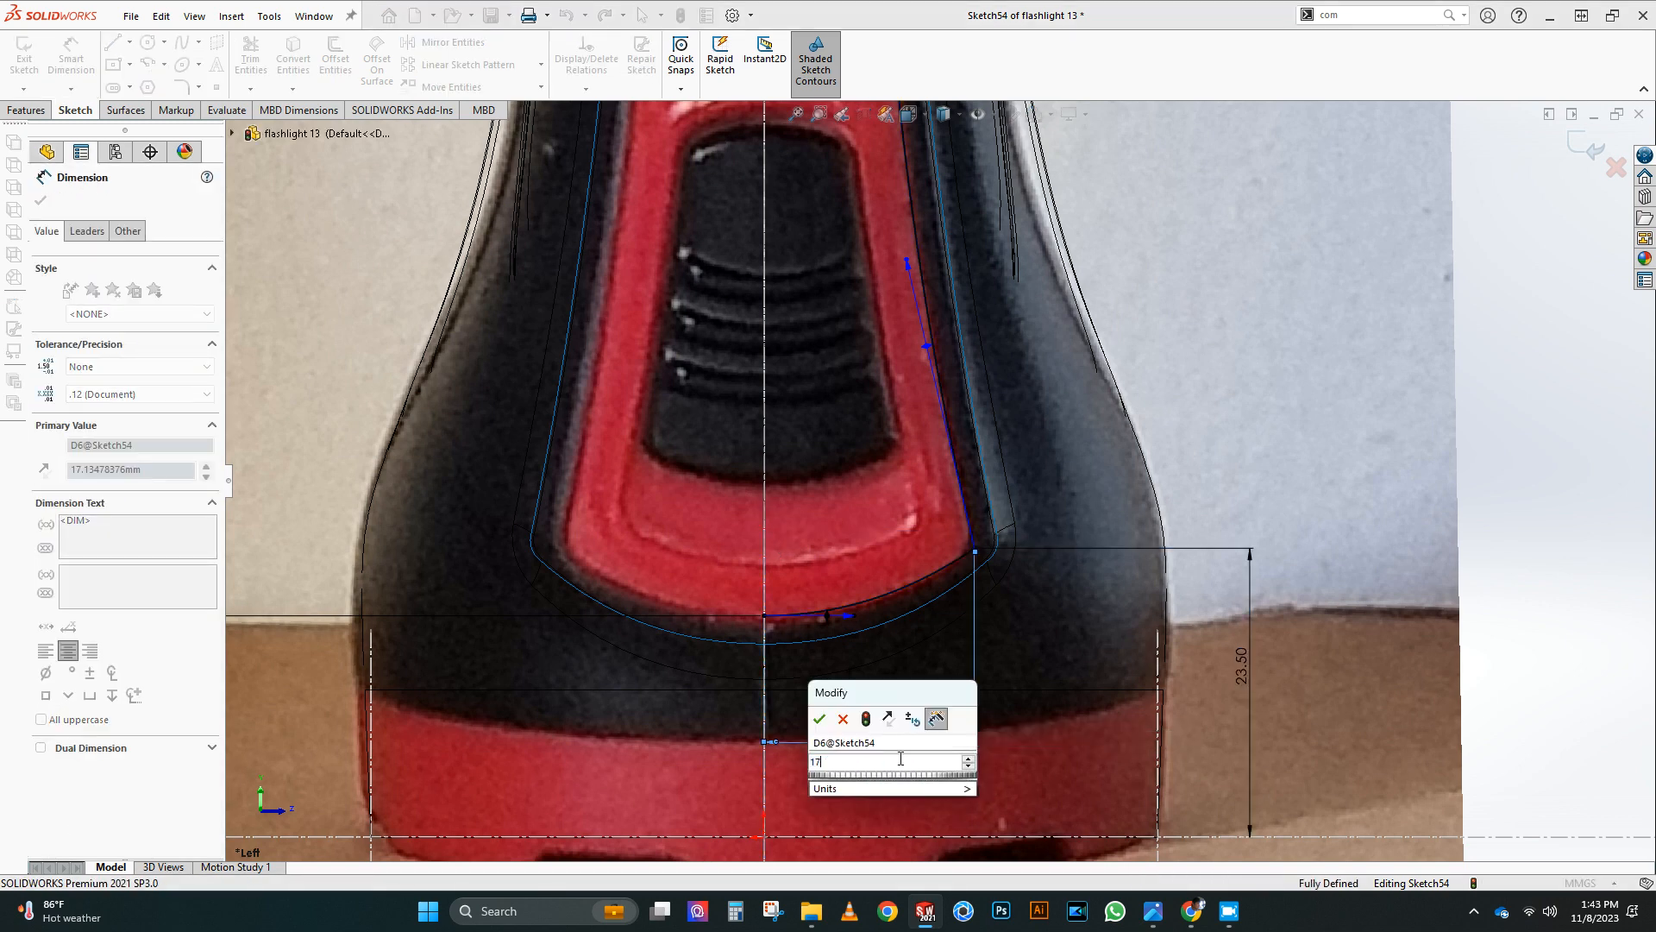
key(Return)
Step: Curve the upper spline over the panel's top edge and make its axis-end tangent horizontal
scroll(934, 480, up, 8)
scroll(919, 228, down, 9)
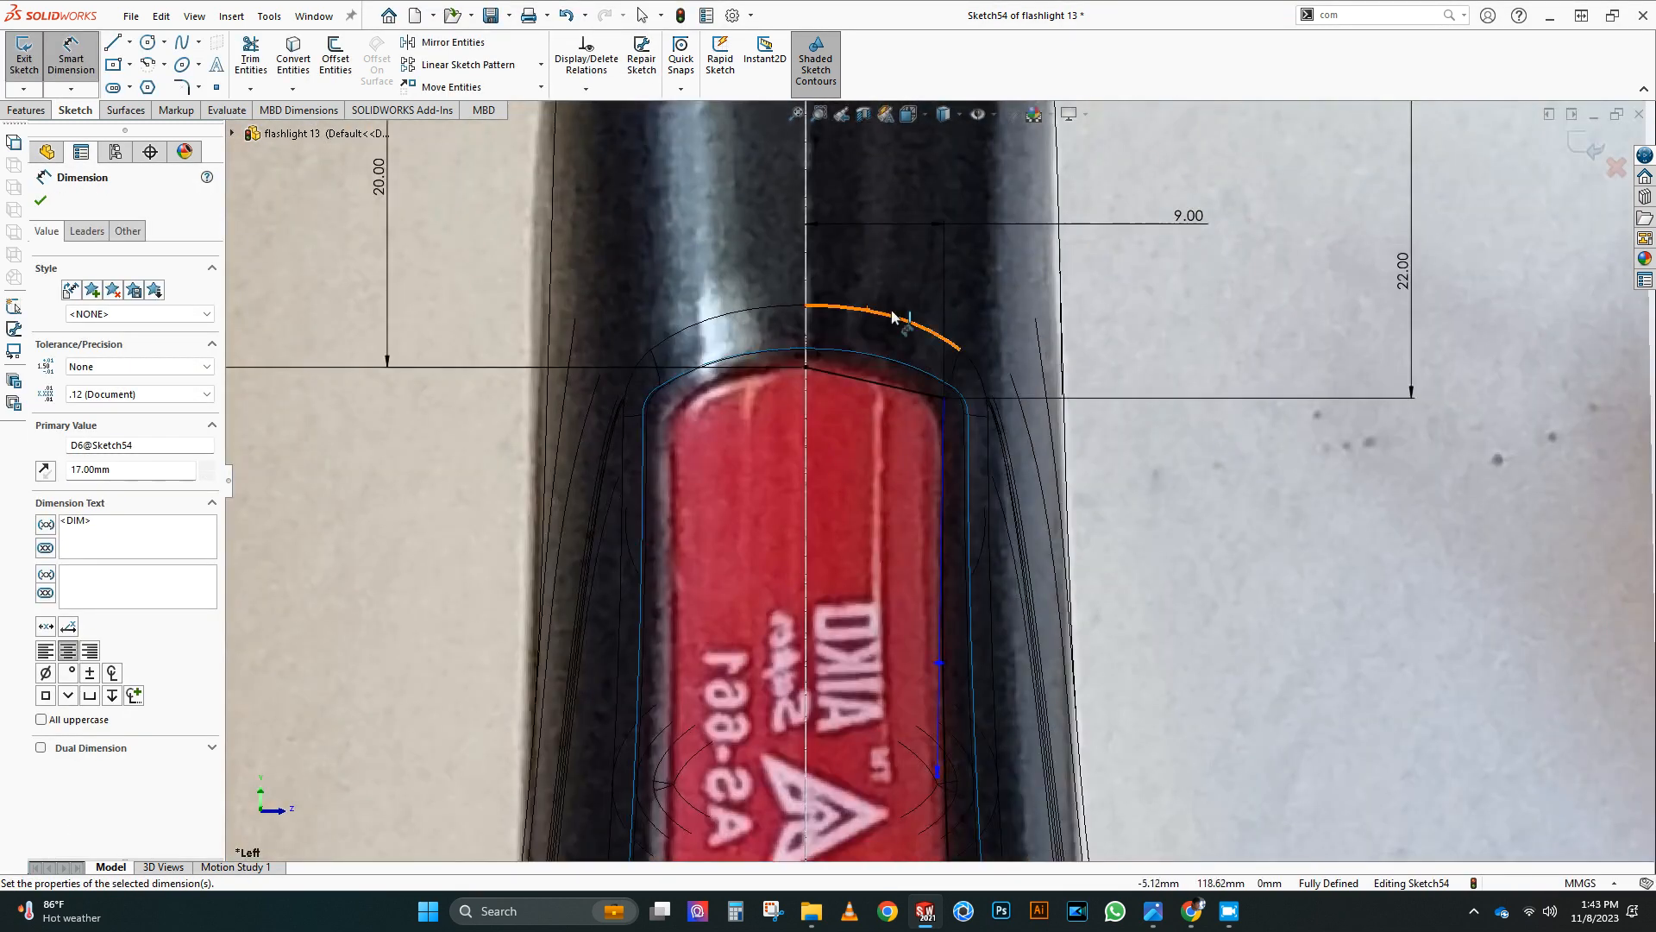
right_drag(1257, 360, 1258, 280)
click(871, 384)
scroll(854, 358, down, 4)
drag(852, 402, 878, 384)
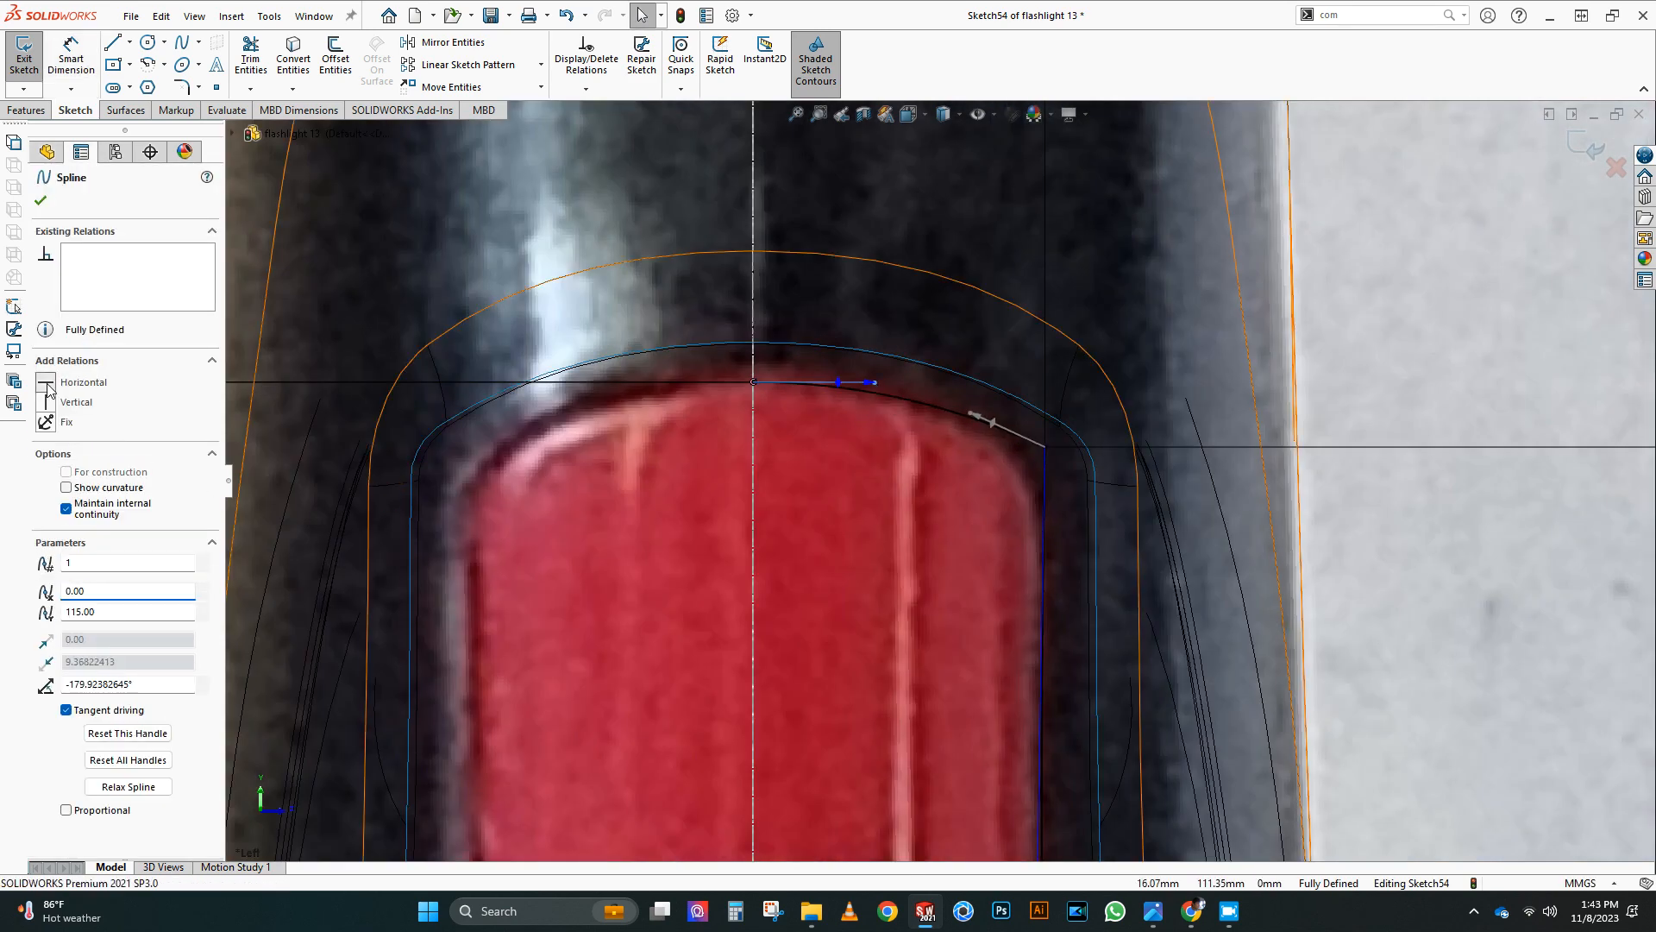
click(46, 383)
Step: Round the outline's upper corner with a 4 mm sketch fillet, accepting the loss of its geometry relations
scroll(942, 595, up, 4)
click(182, 64)
click(989, 464)
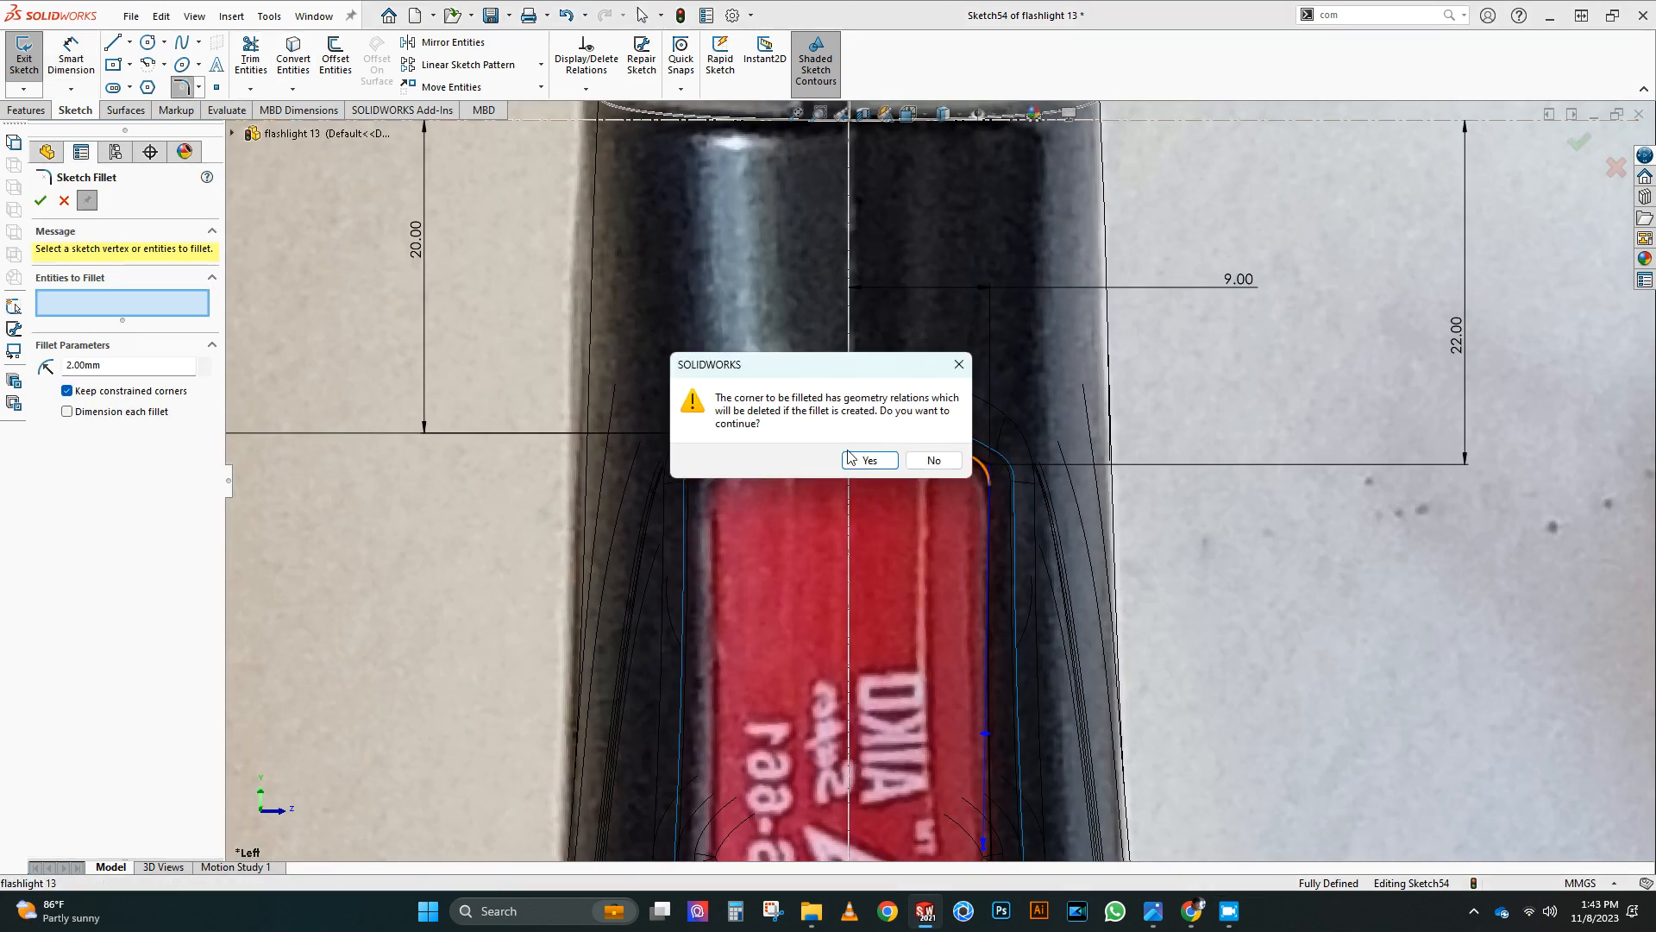
click(854, 458)
click(41, 200)
scroll(1011, 581, up, 9)
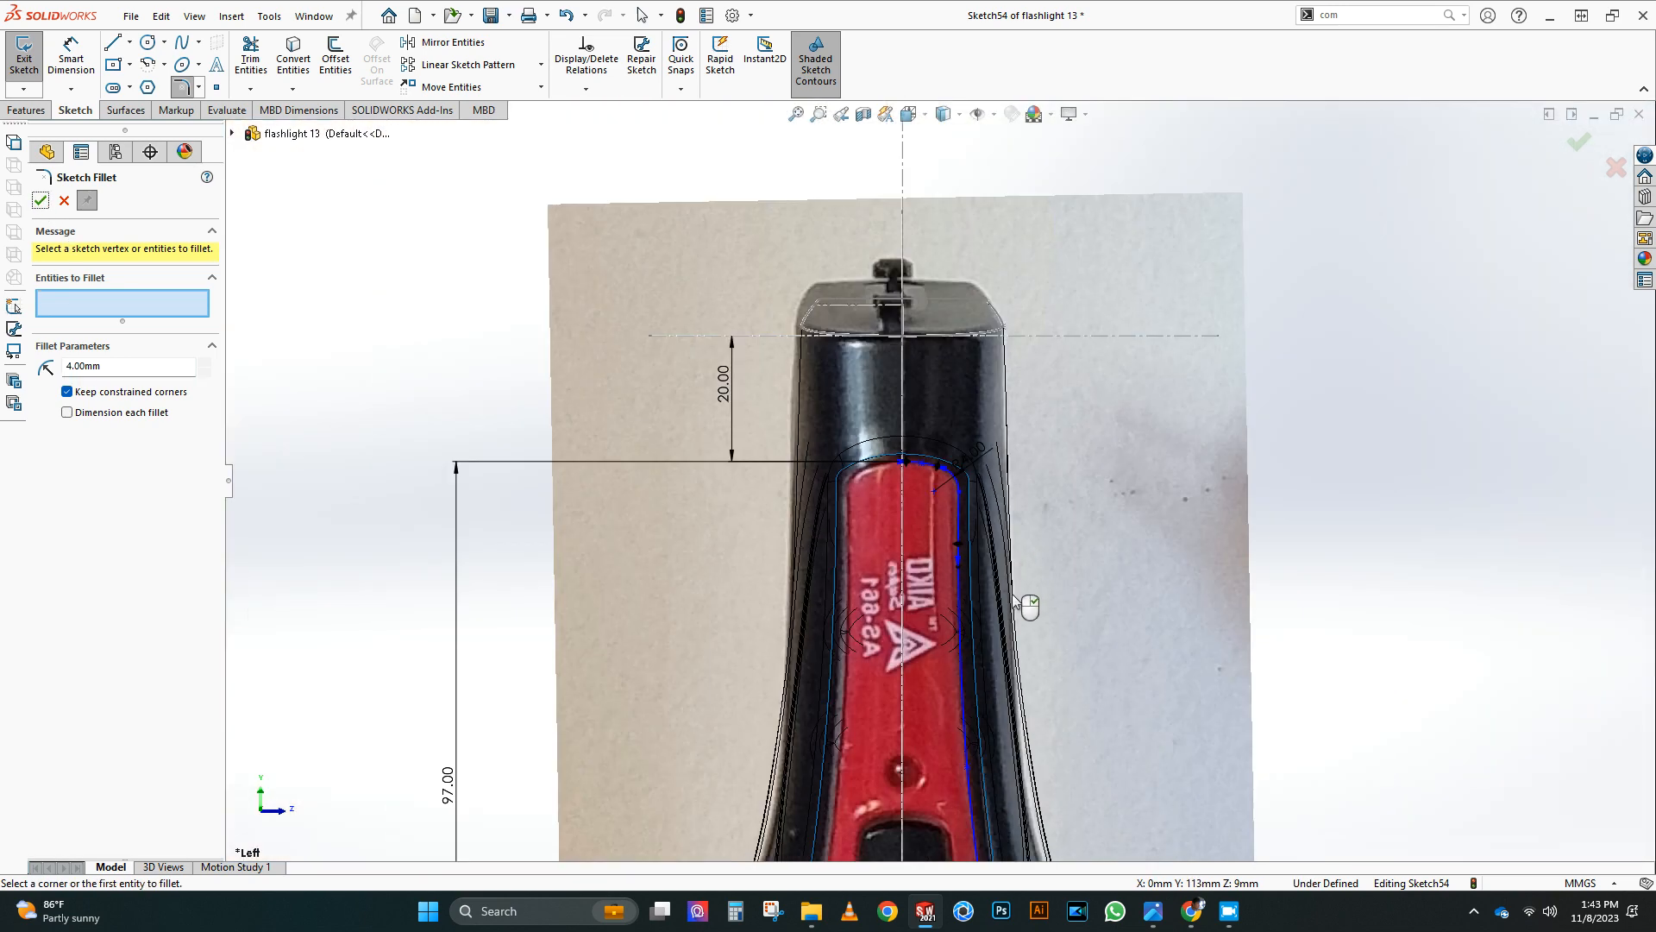
Step: Round the outline's lower corner with a 2.5 mm sketch fillet, accepting the loss of its geometry relations
scroll(974, 759, down, 8)
click(952, 618)
click(854, 458)
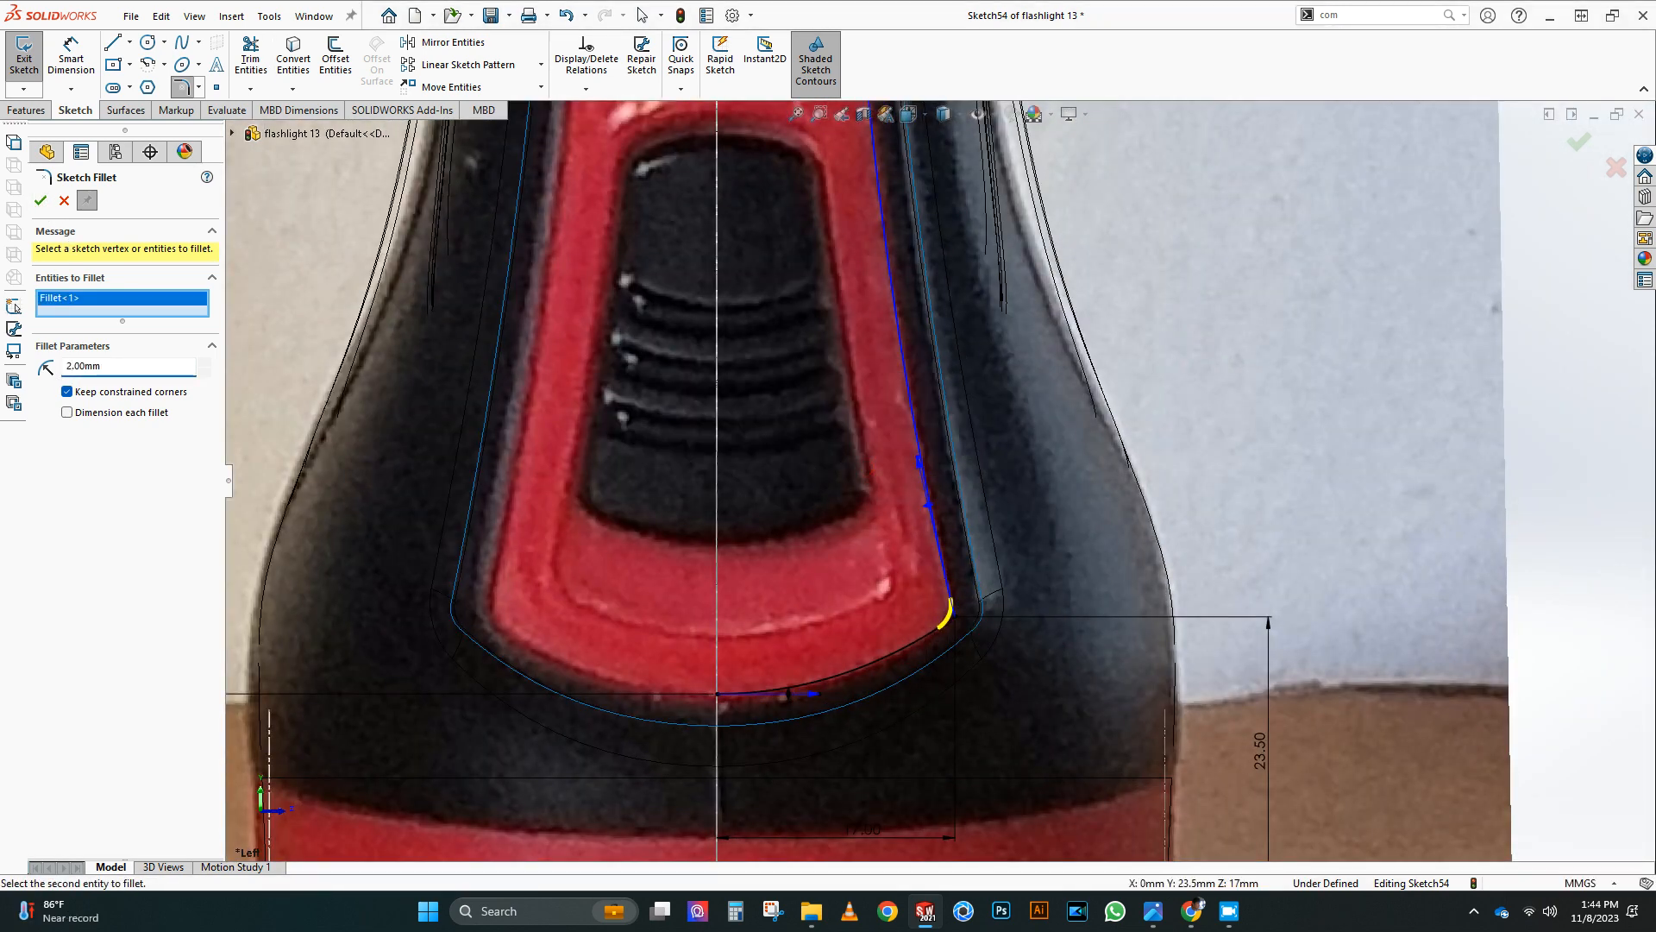
scroll(83, 247, up, 7)
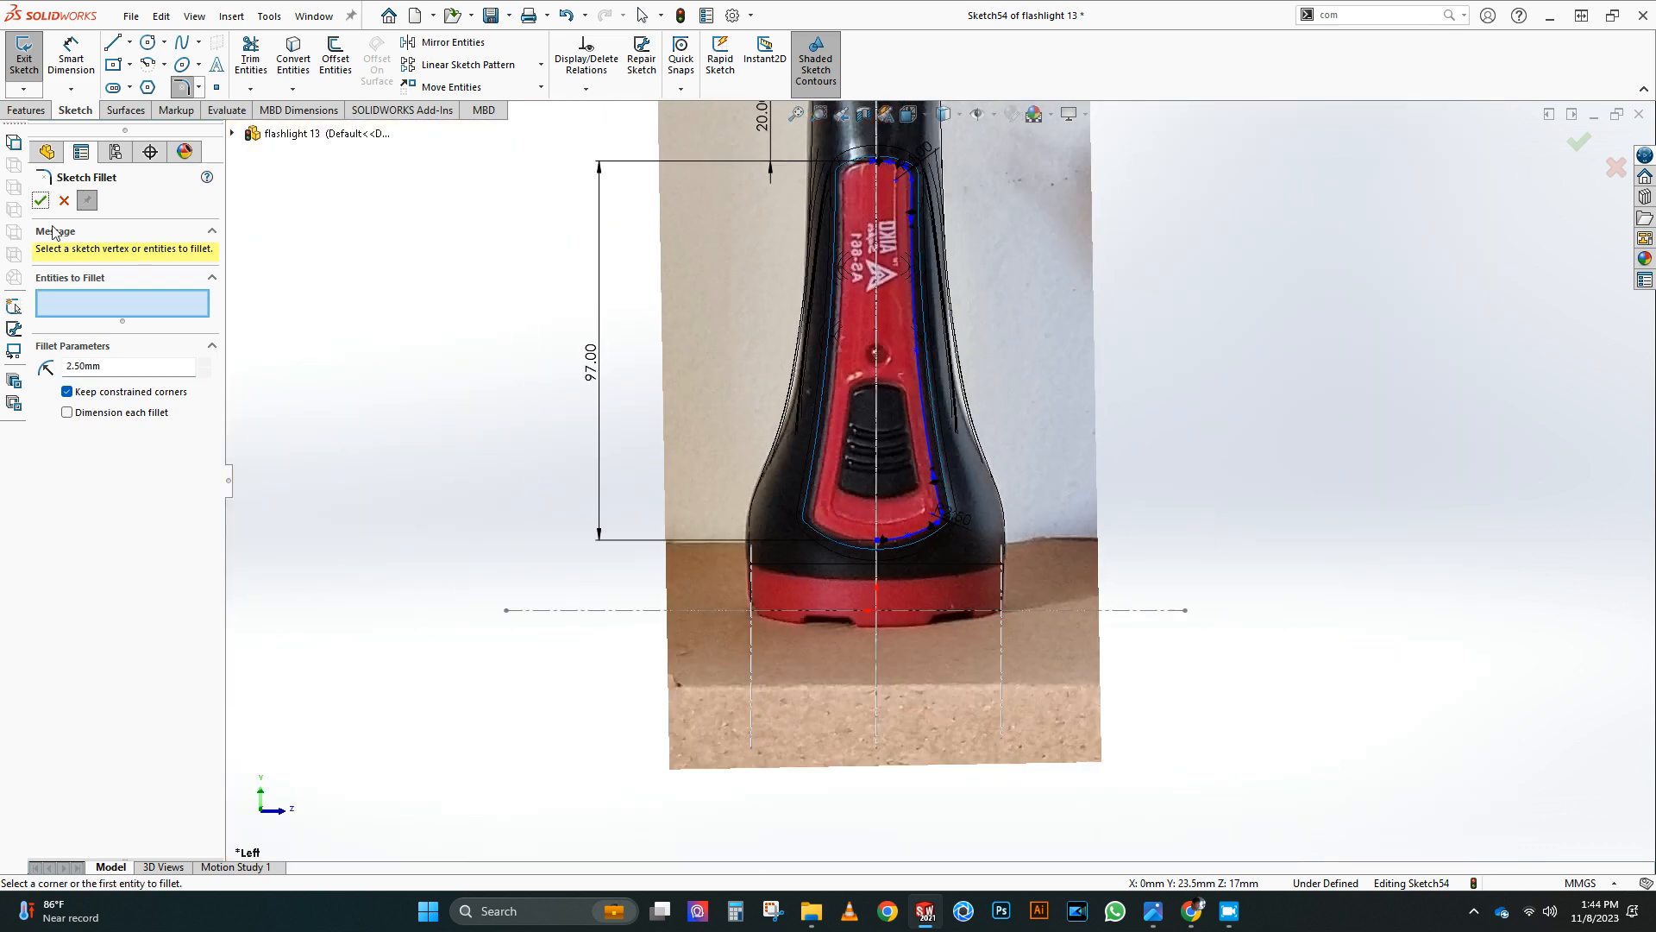
Step: Draw a vertical centerline along the handle axis and mirror the filleted half-outline about it to close the panel profile
key(Escape)
scroll(991, 304, up, 2)
scroll(991, 304, down, 2)
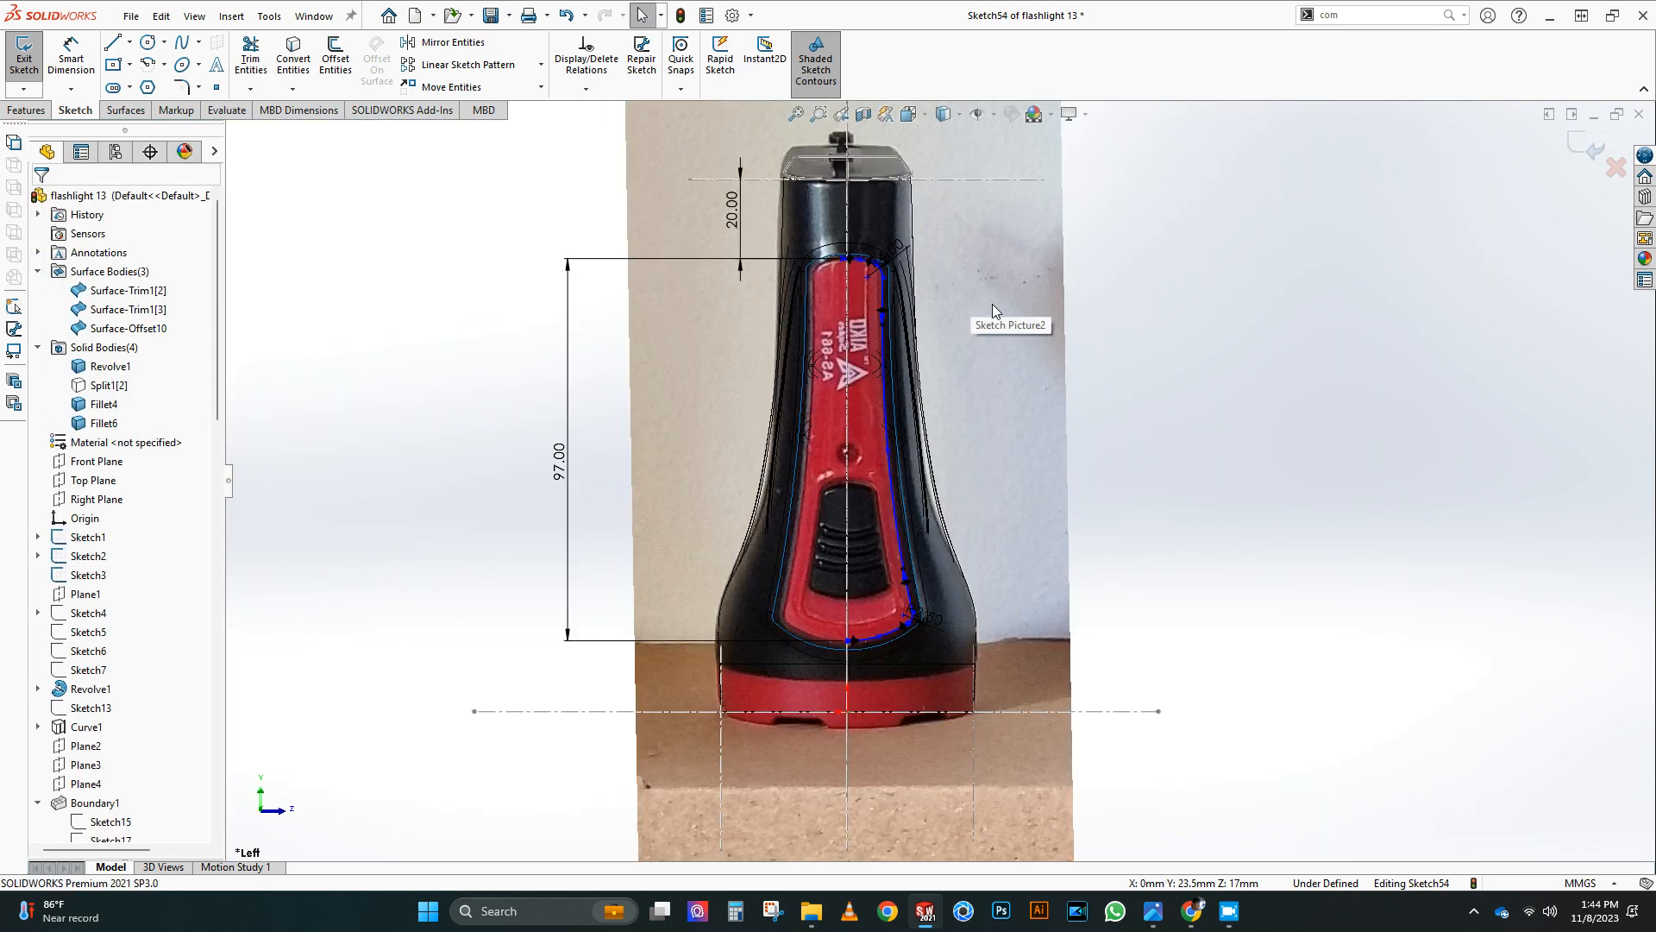
drag(584, 228, 1049, 659)
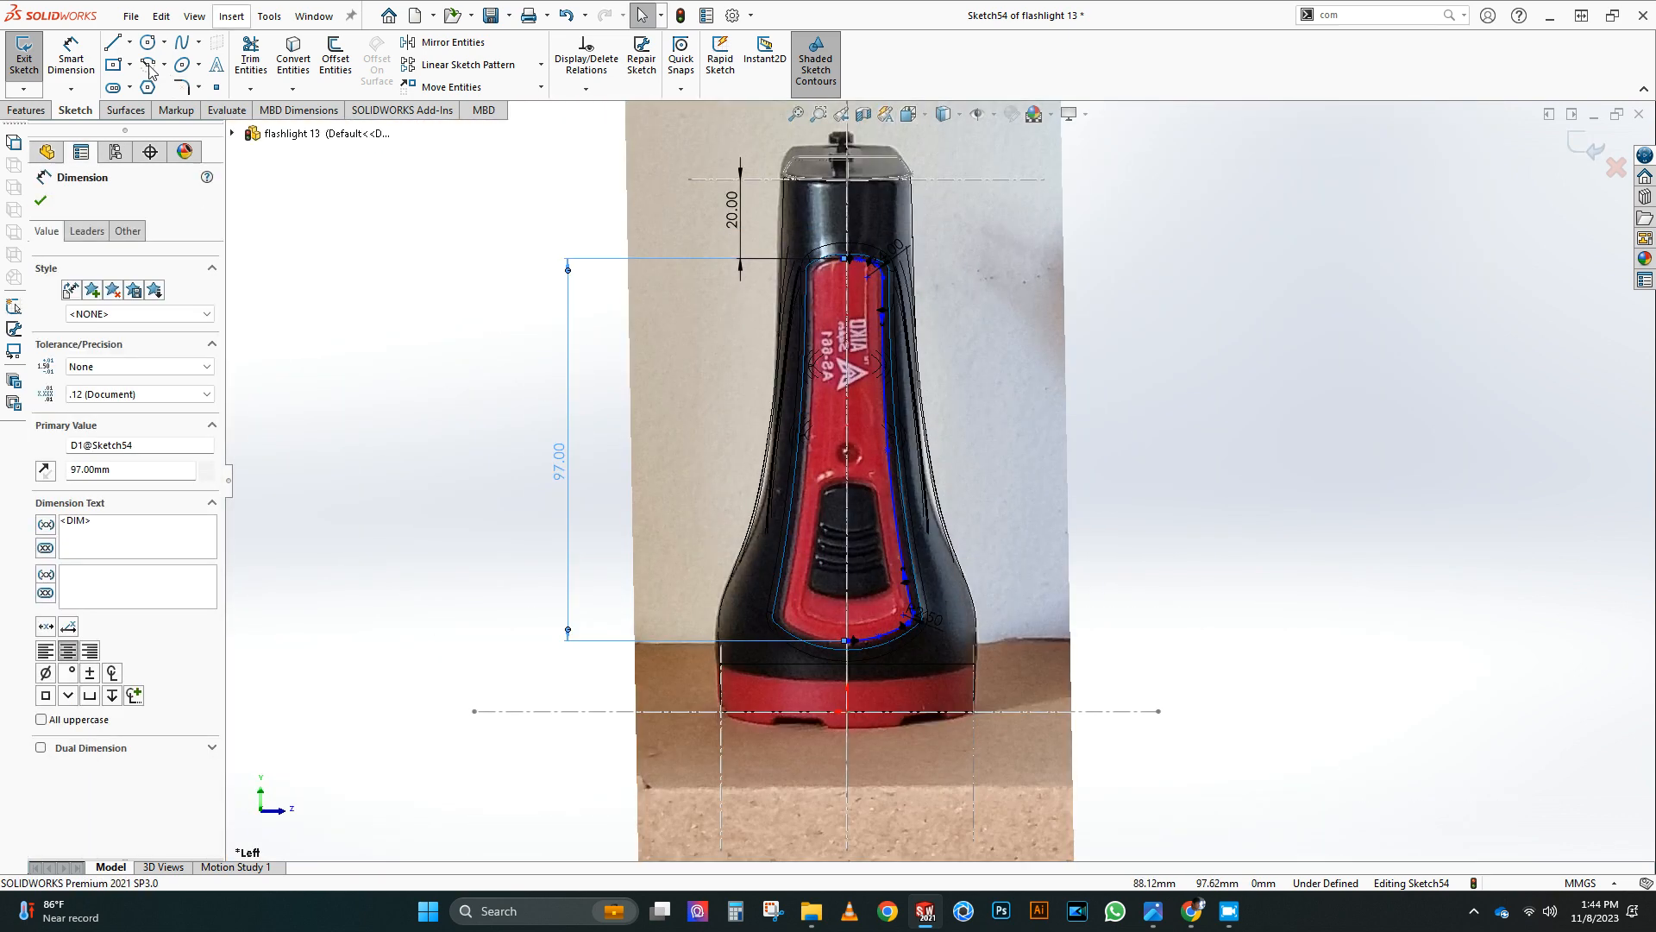
click(130, 42)
click(155, 84)
key(Escape)
key(Escape)
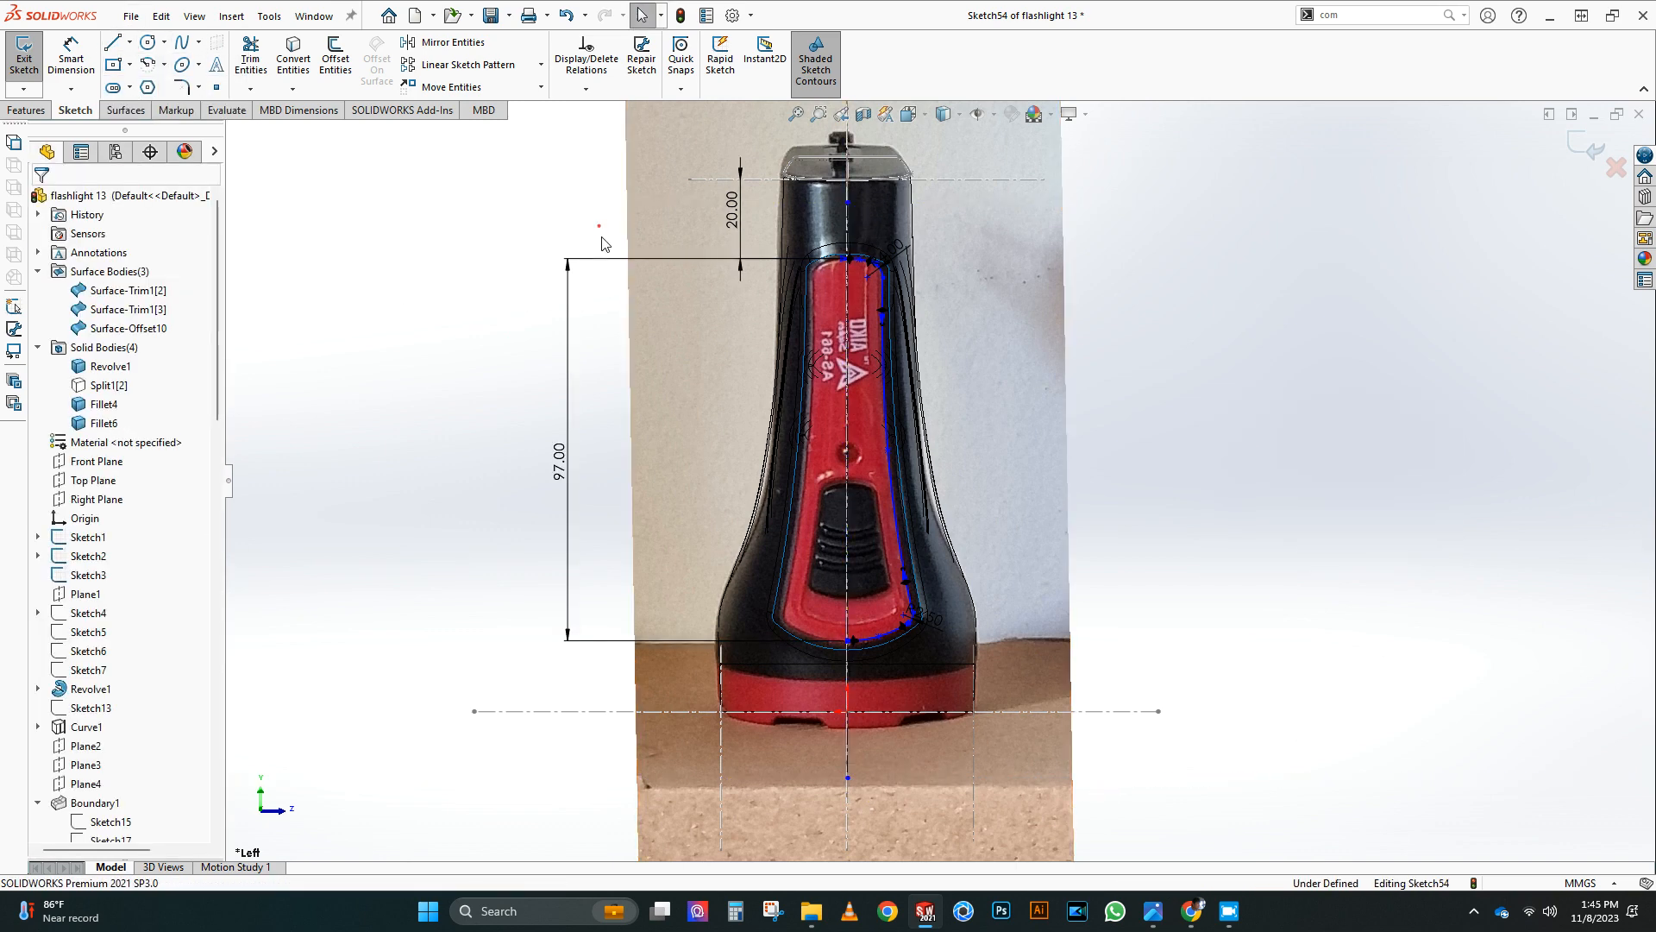
drag(601, 230, 1002, 678)
click(453, 42)
click(40, 200)
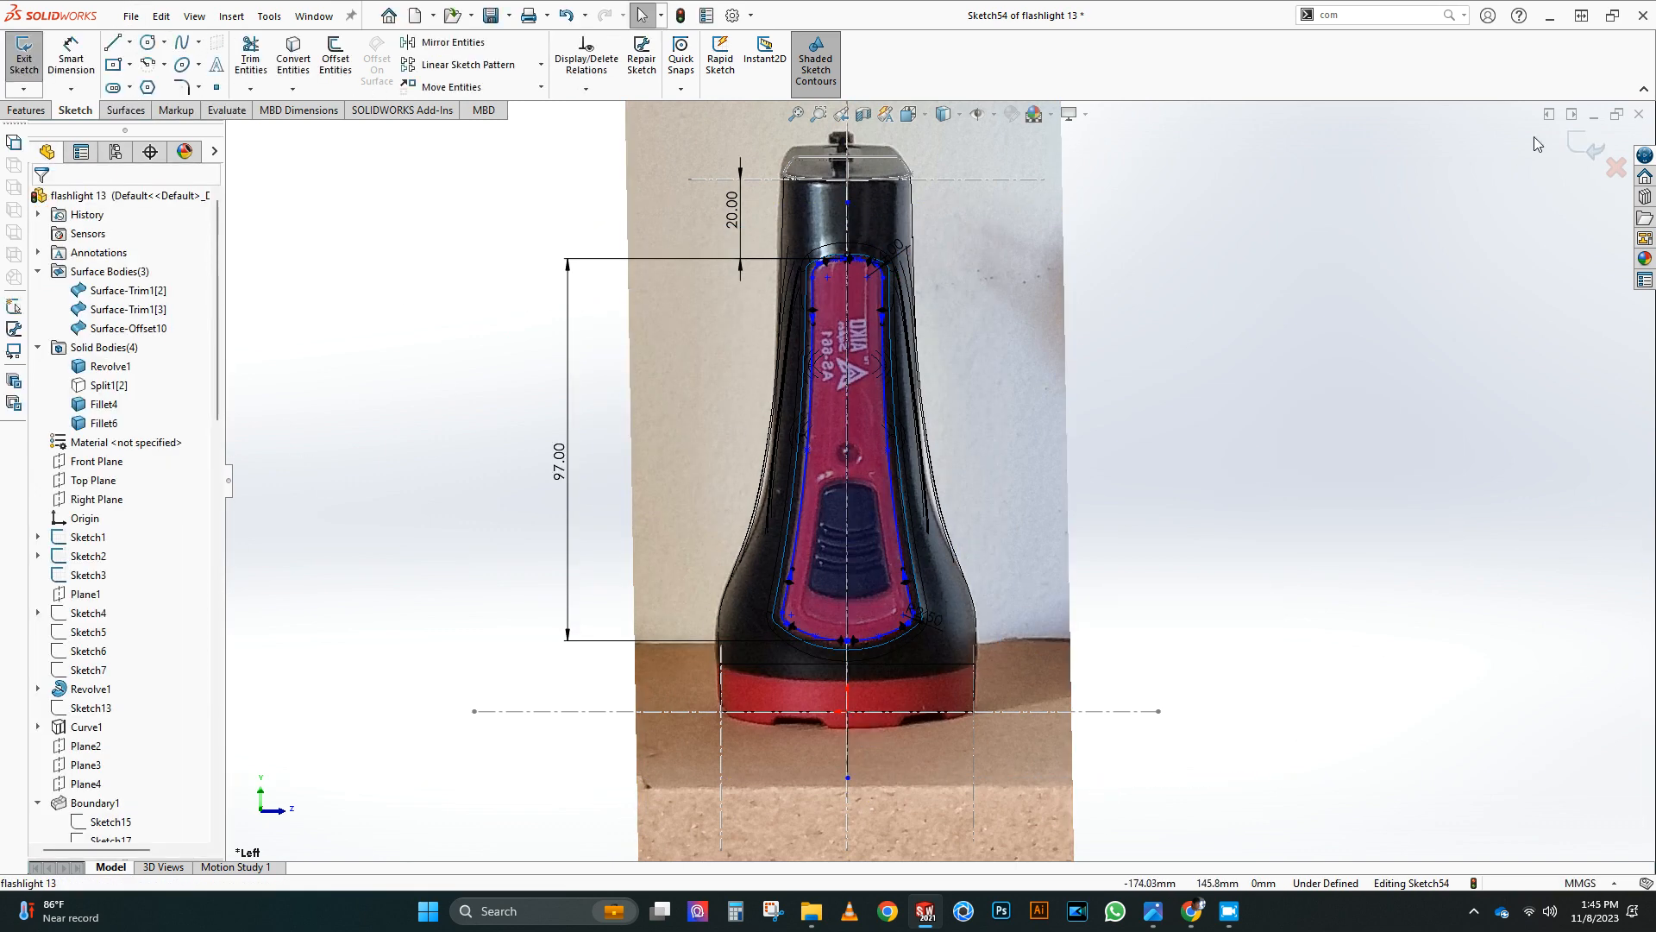
Step: Exit the sketch, restore the shaded display and trim the offset surface with the panel sketch, removing the area outside the outline
click(1580, 141)
click(1150, 401)
scroll(1150, 401, up, 1)
mouse_move(1150, 401)
middle_down()
mouse_move(780, 396)
mouse_move(752, 414)
middle_up()
scroll(980, 304, down, 1)
click(946, 115)
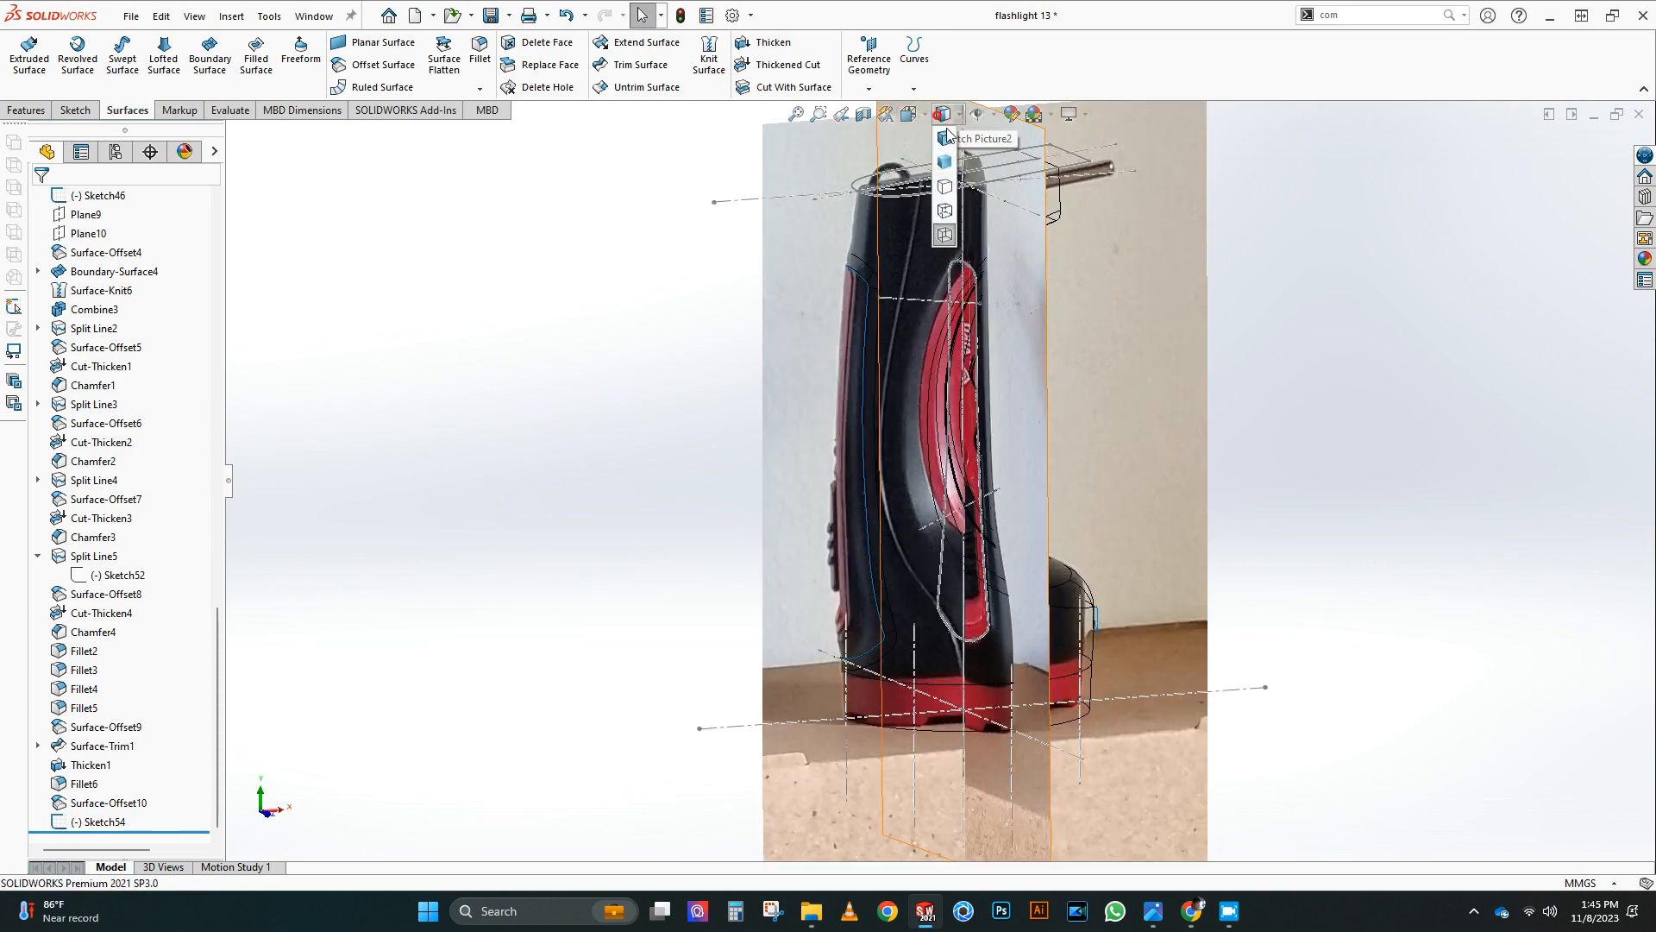
click(944, 136)
click(634, 64)
click(943, 583)
scroll(859, 414, down, 3)
click(859, 414)
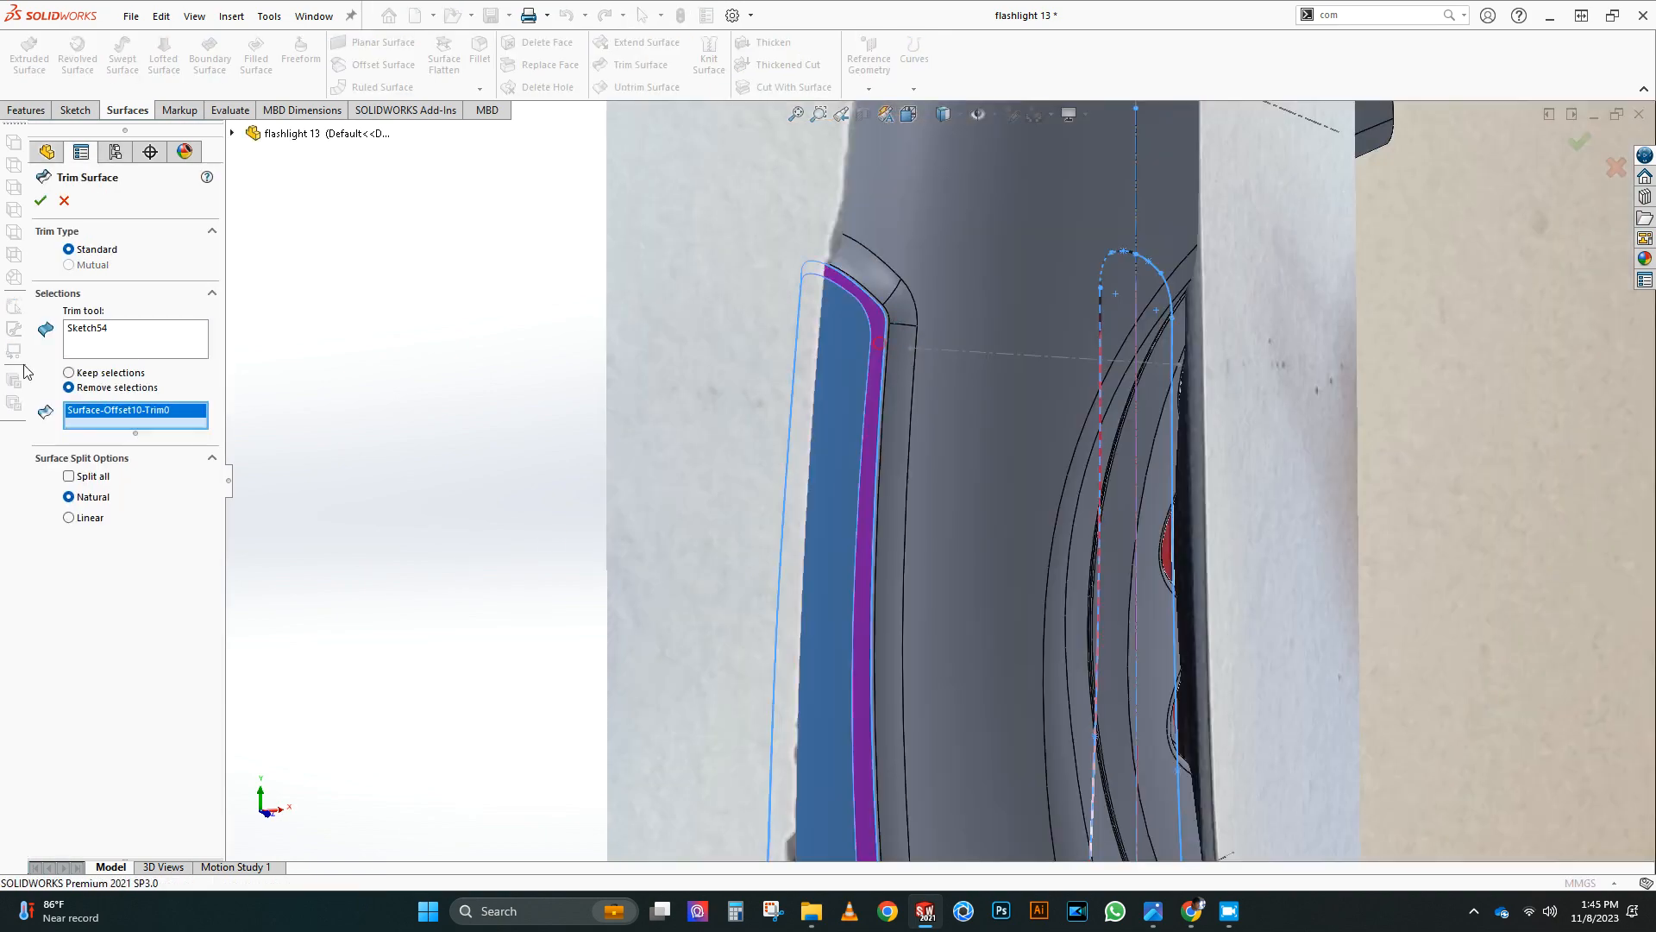
click(40, 201)
Step: Set up a Cut-Extrude from the panel sketch, starting at a 30 mm offset from the sketch plane toward the switch side
scroll(799, 392, up, 5)
middle_drag(799, 391, 983, 432)
click(37, 822)
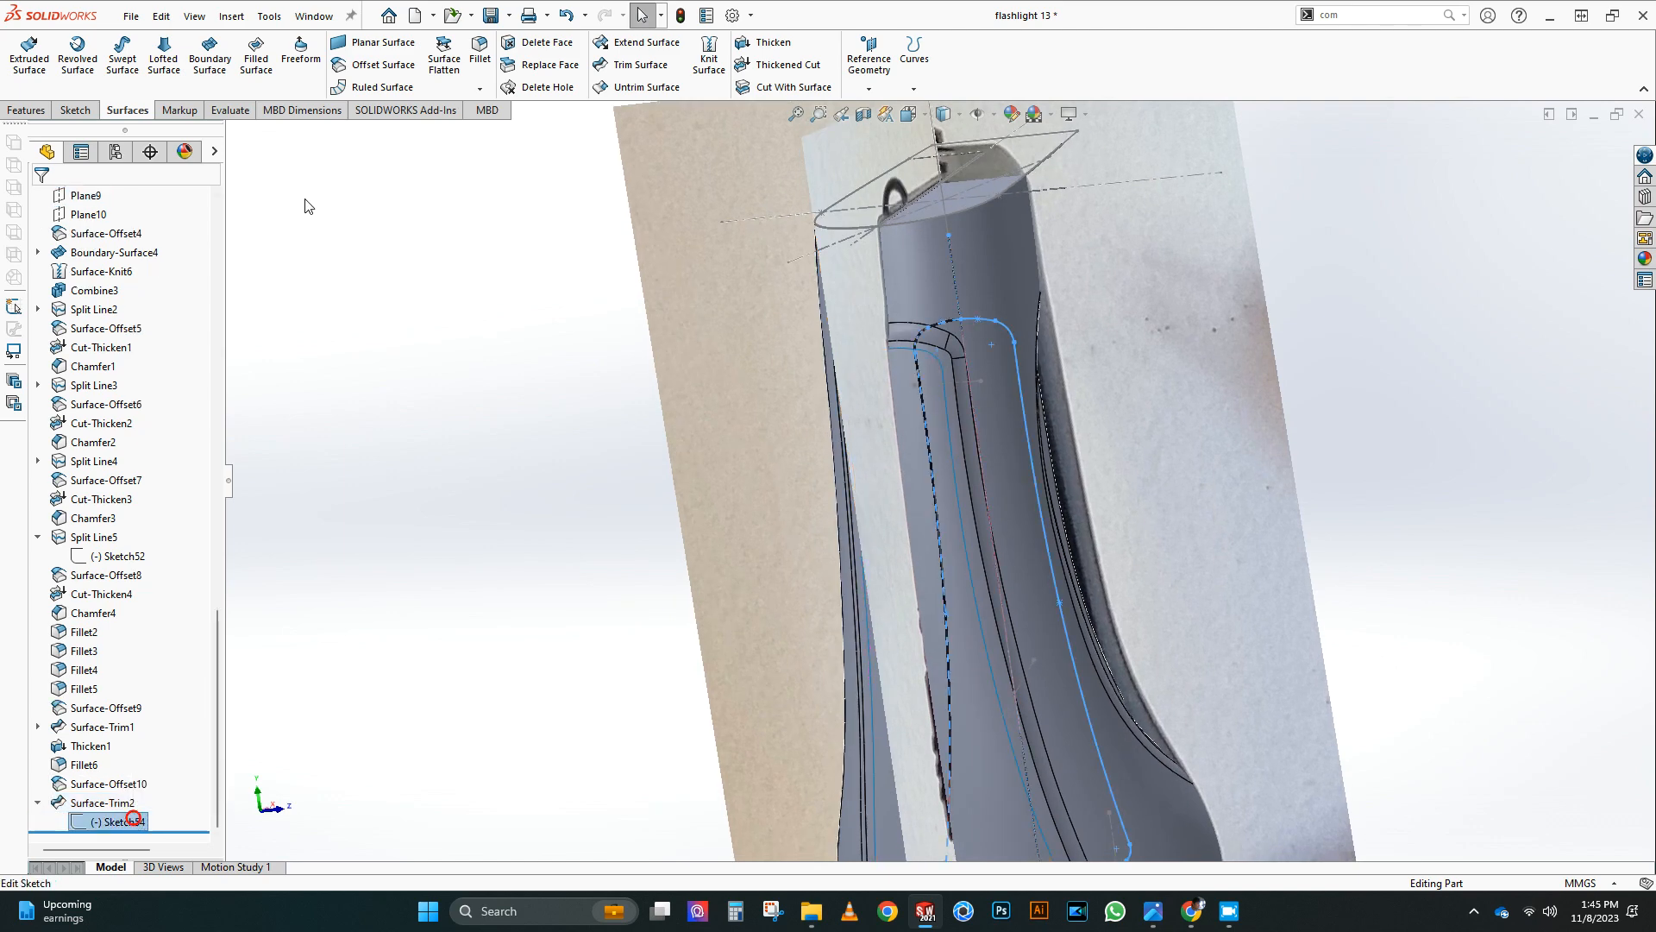
click(28, 110)
click(252, 60)
click(174, 306)
click(177, 250)
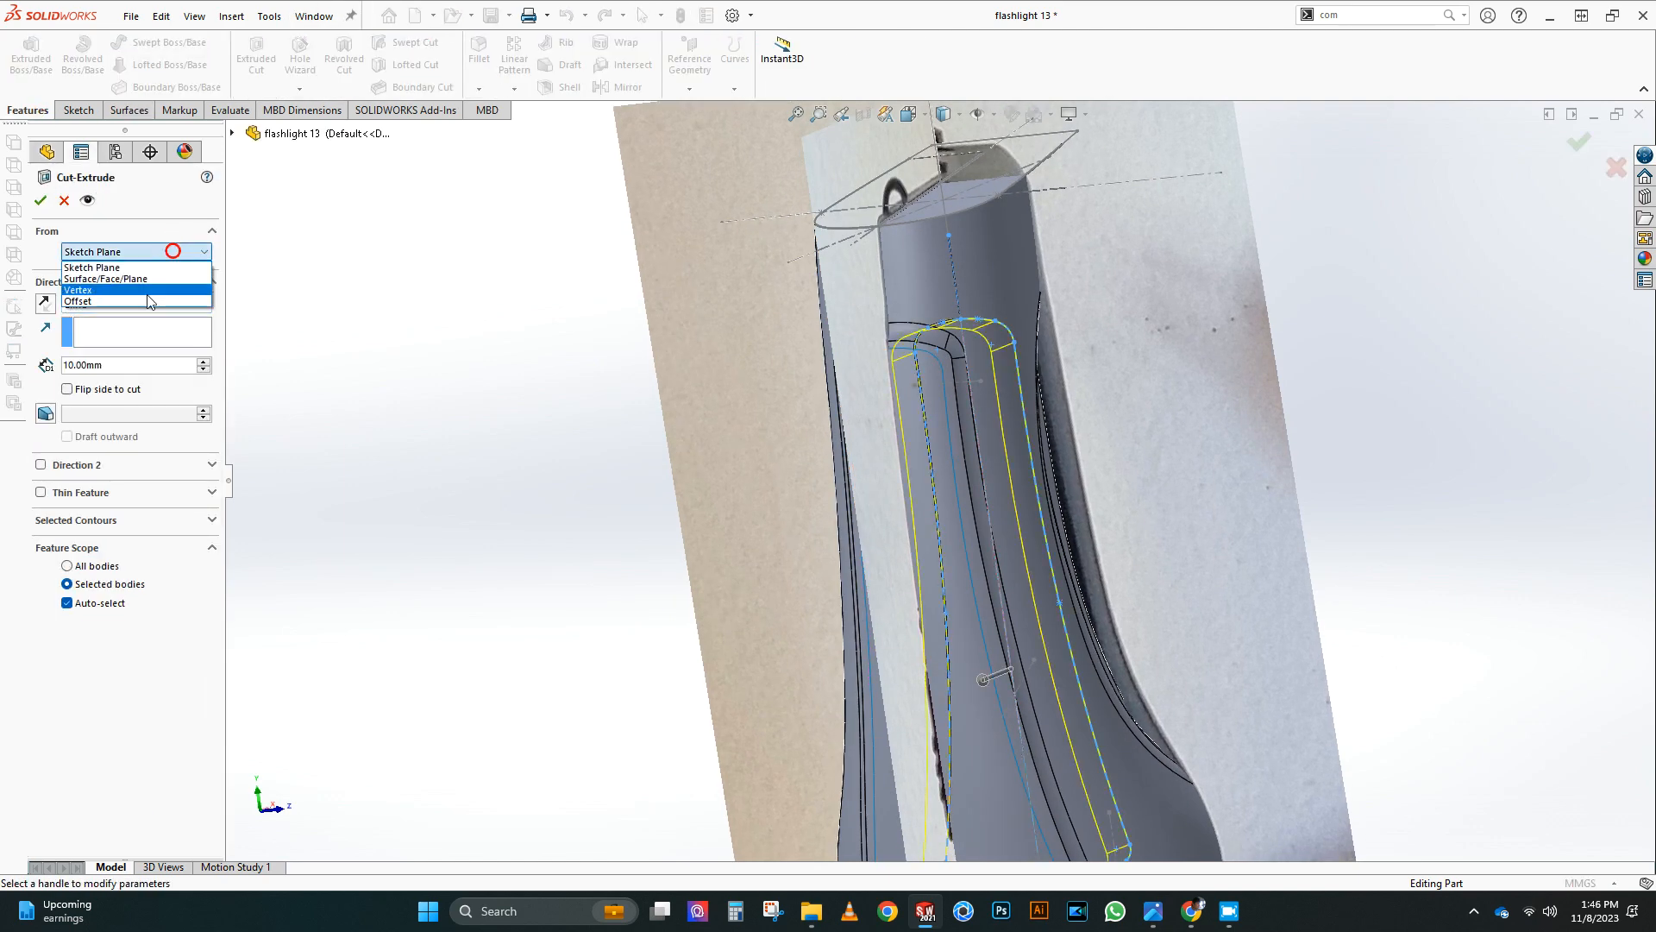
click(146, 298)
click(203, 276)
click(204, 276)
click(204, 276)
Step: End the cut with Offset From Surface, 2 mm from the switch surround's front face with the offset reversed
click(137, 332)
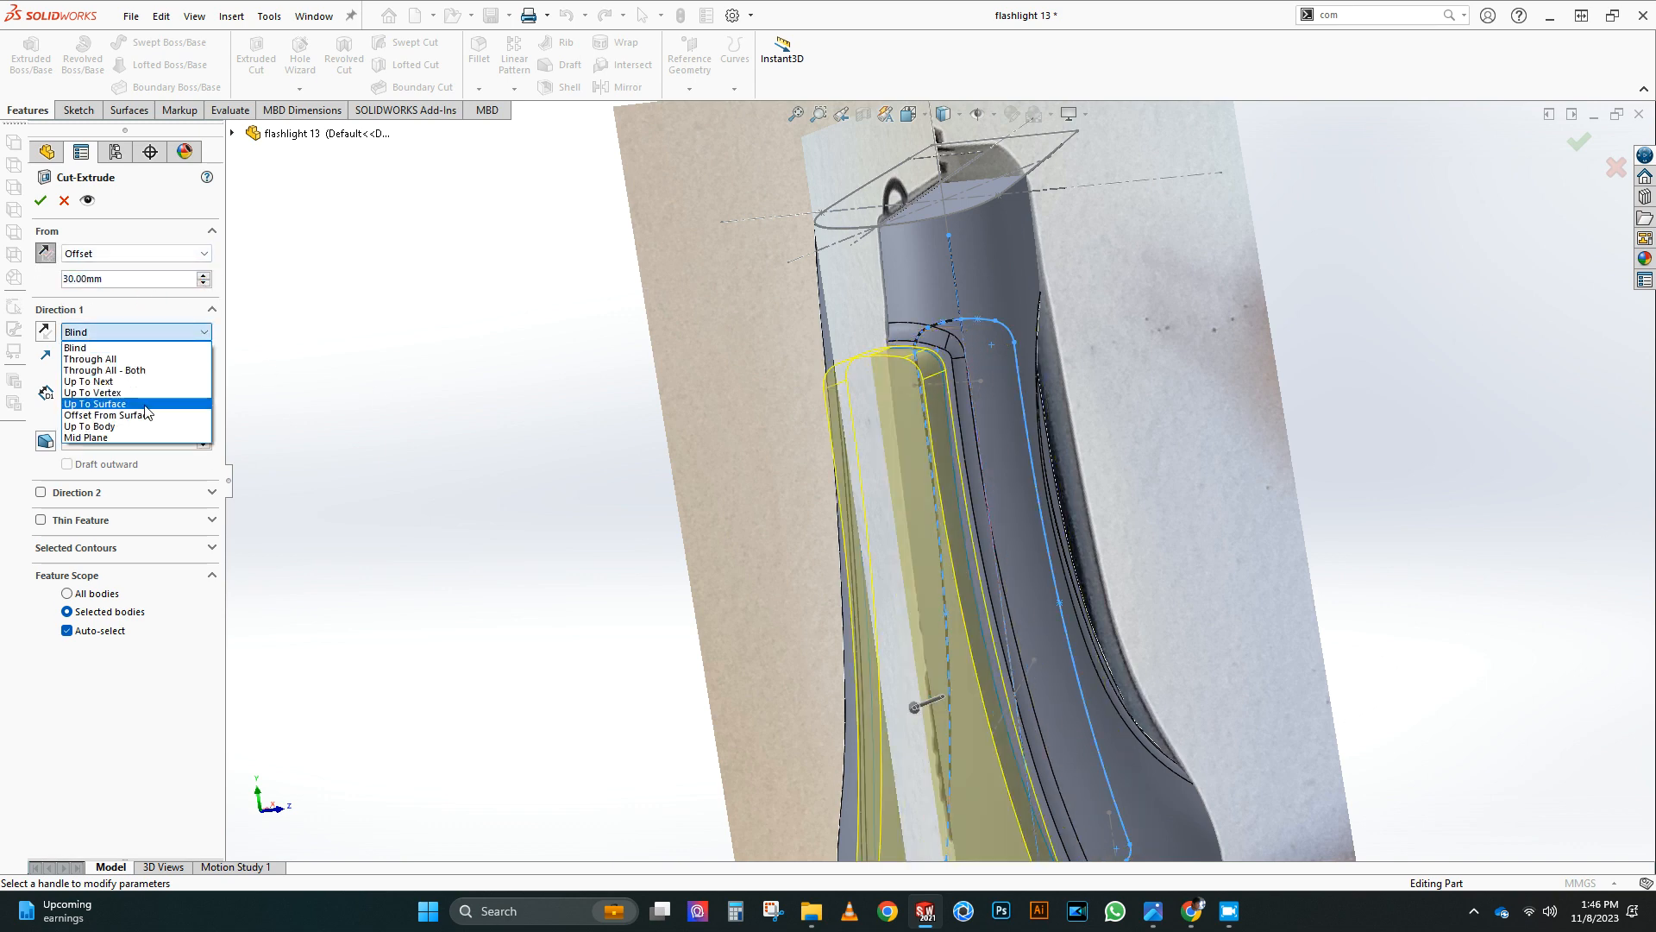
click(151, 414)
scroll(997, 376, down, 5)
click(835, 548)
middle_drag(1000, 457, 895, 423)
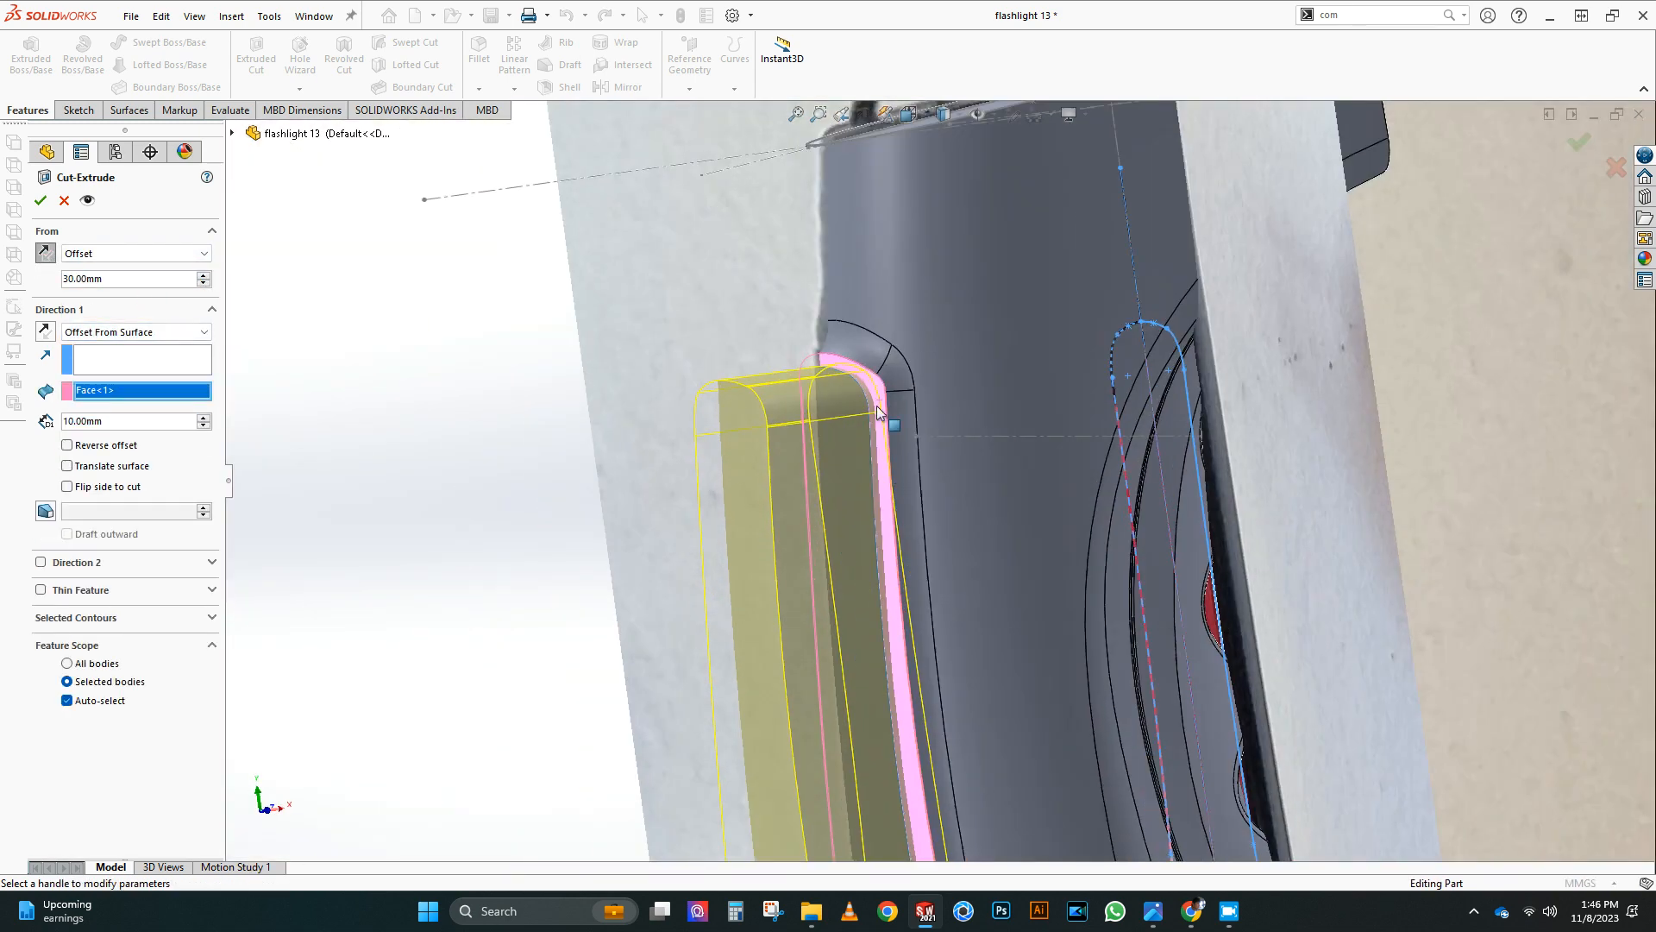
scroll(899, 414, down, 2)
drag(115, 424, 48, 425)
click(67, 444)
key(ctrl+1)
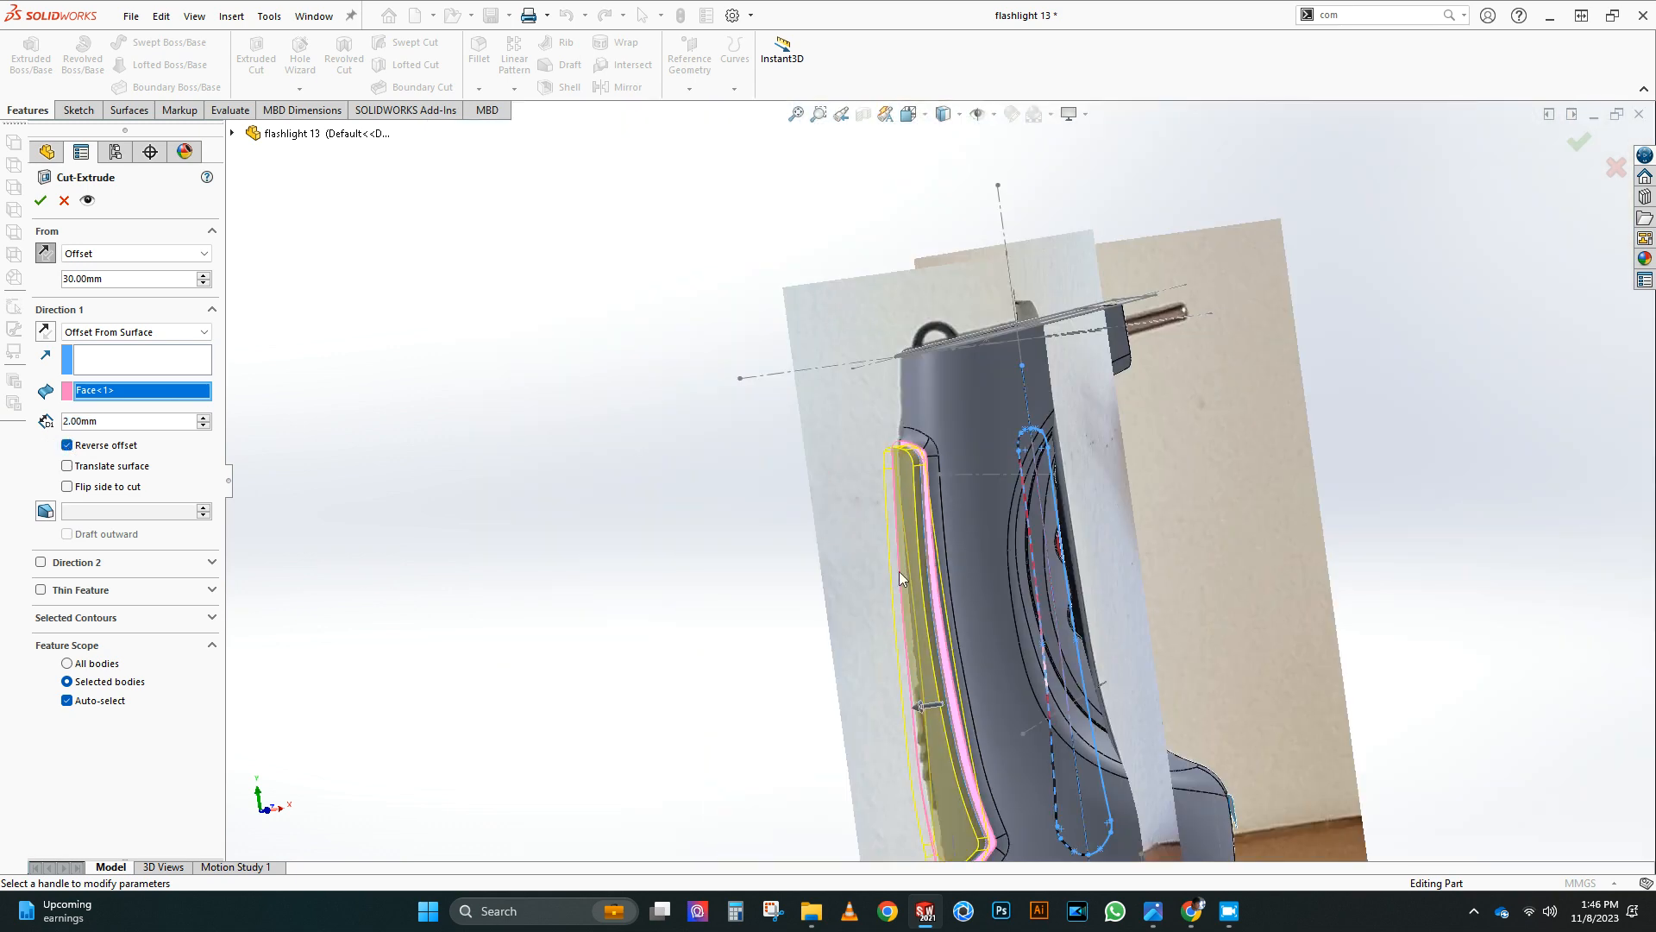
Step: Turn off automatic body selection, limit the cut to the handle body and complete it
scroll(786, 607, up, 1)
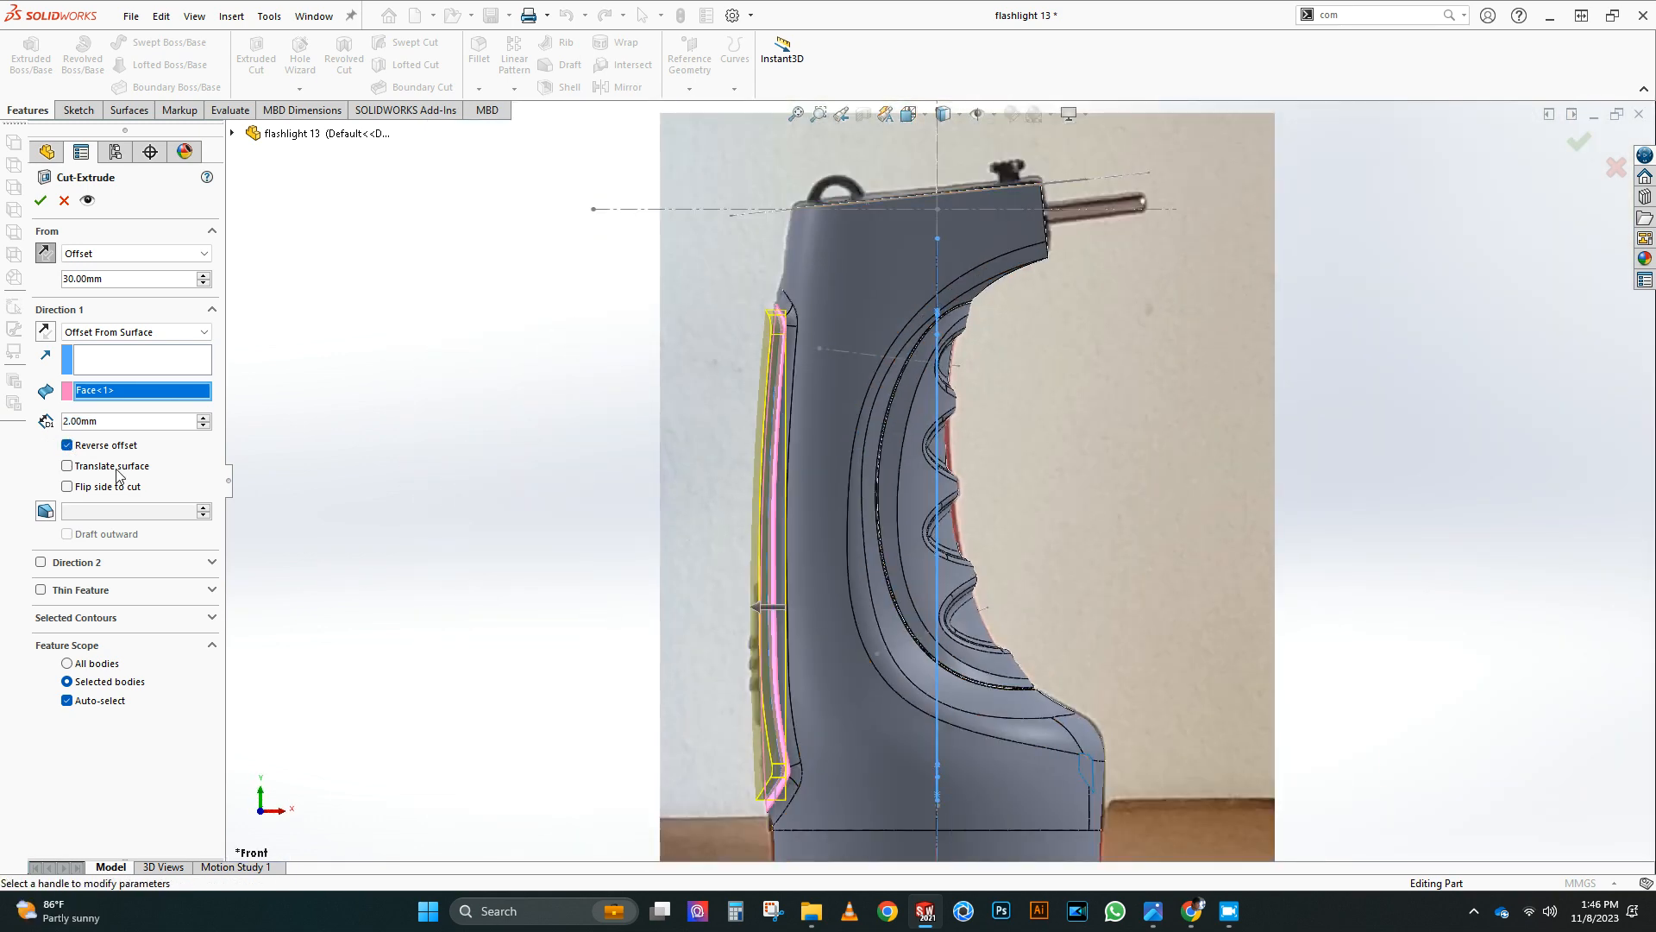
middle_drag(533, 475, 603, 508)
click(128, 701)
click(863, 483)
click(41, 201)
Step: Thicken the trimmed panel surface by 2 mm as a separate body, without merging the result
scroll(794, 345, down, 4)
middle_drag(966, 345, 936, 318)
scroll(926, 311, down, 3)
click(848, 368)
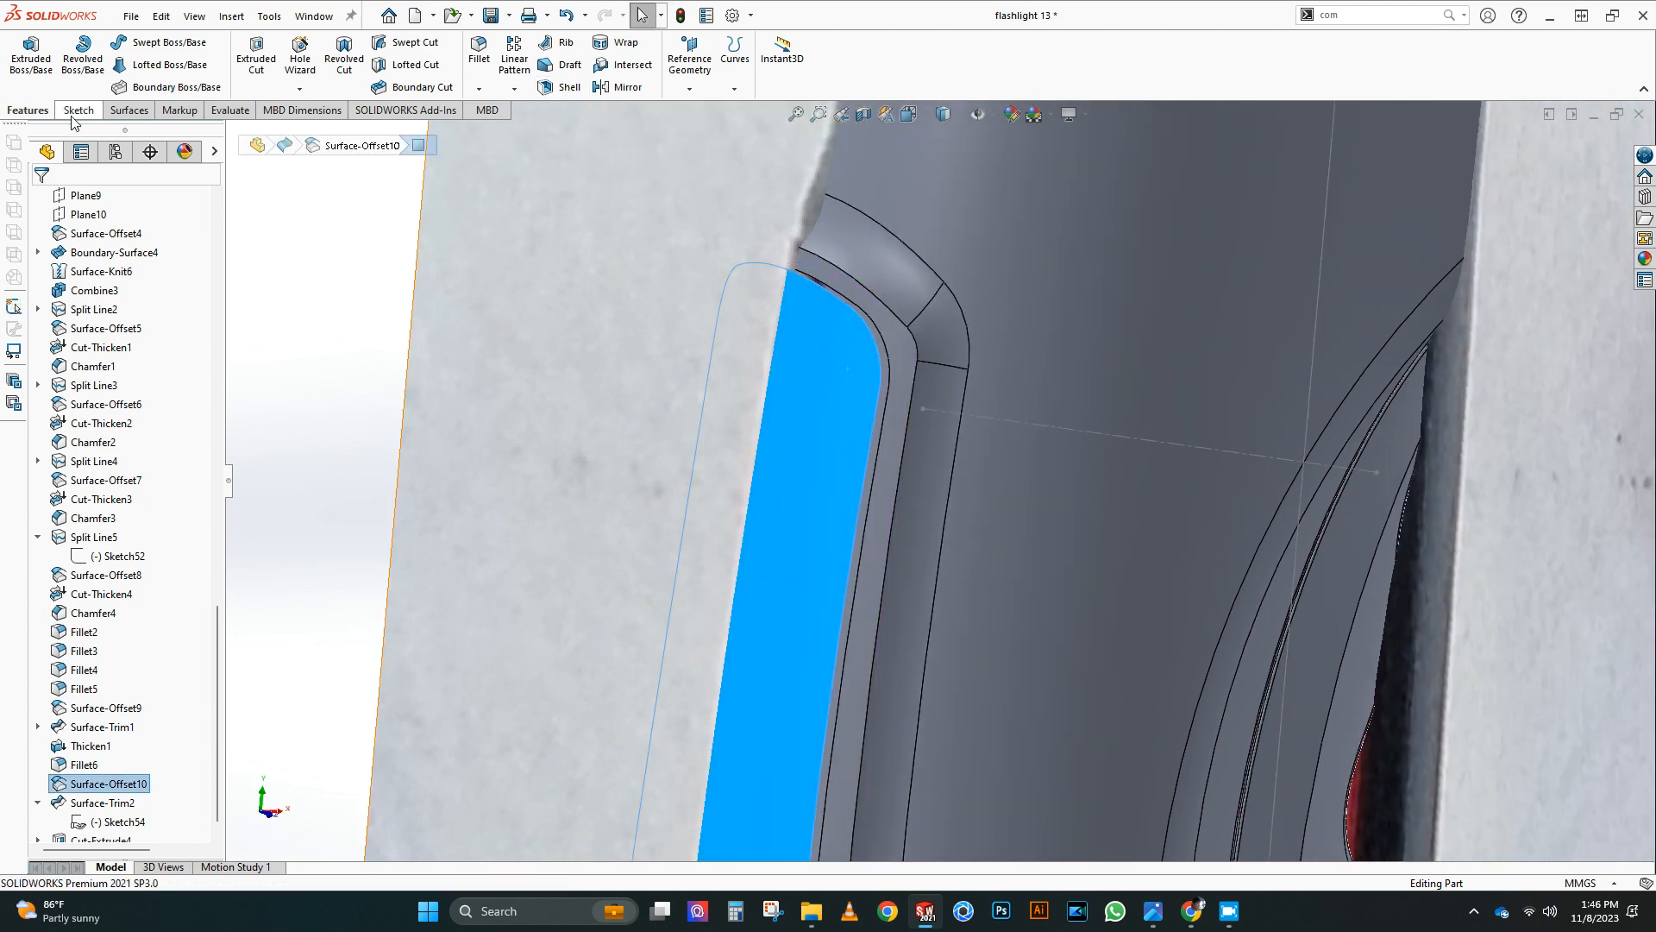
click(128, 110)
click(772, 43)
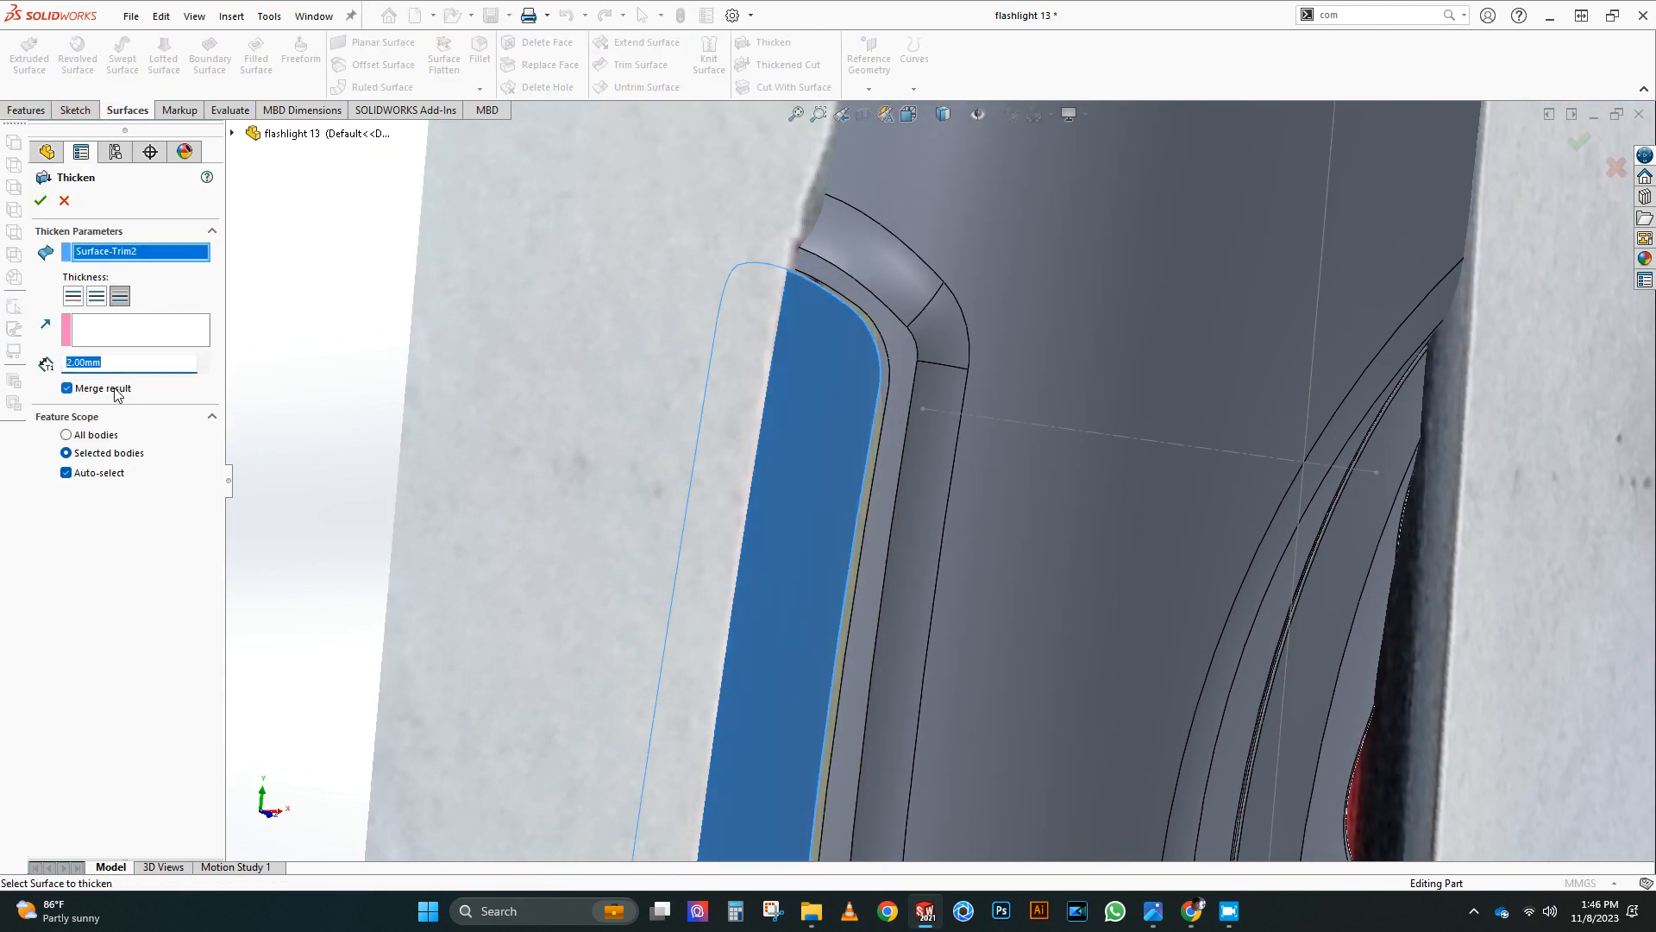
click(67, 388)
scroll(947, 349, up, 3)
middle_drag(947, 348, 873, 318)
click(40, 201)
Step: Round the outer edge of the switch surround's front face with a 1 mm fillet
middle_drag(897, 500, 1207, 561)
scroll(1006, 598, up, 5)
middle_drag(1006, 599, 1146, 580)
scroll(906, 469, down, 8)
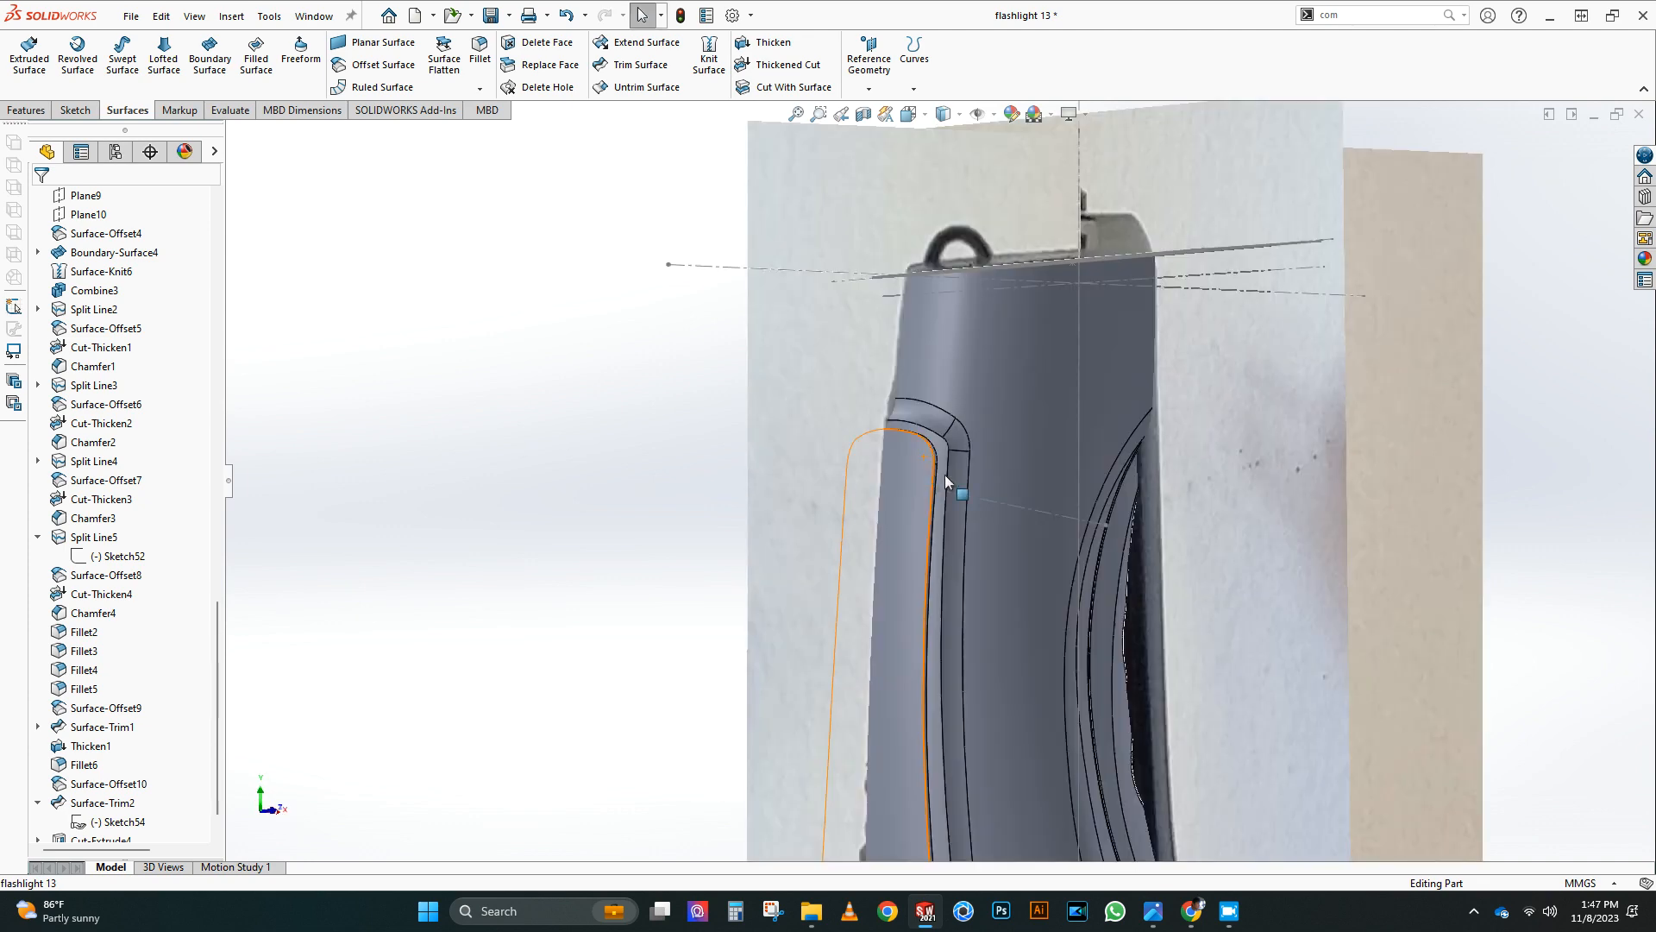
click(27, 110)
click(478, 50)
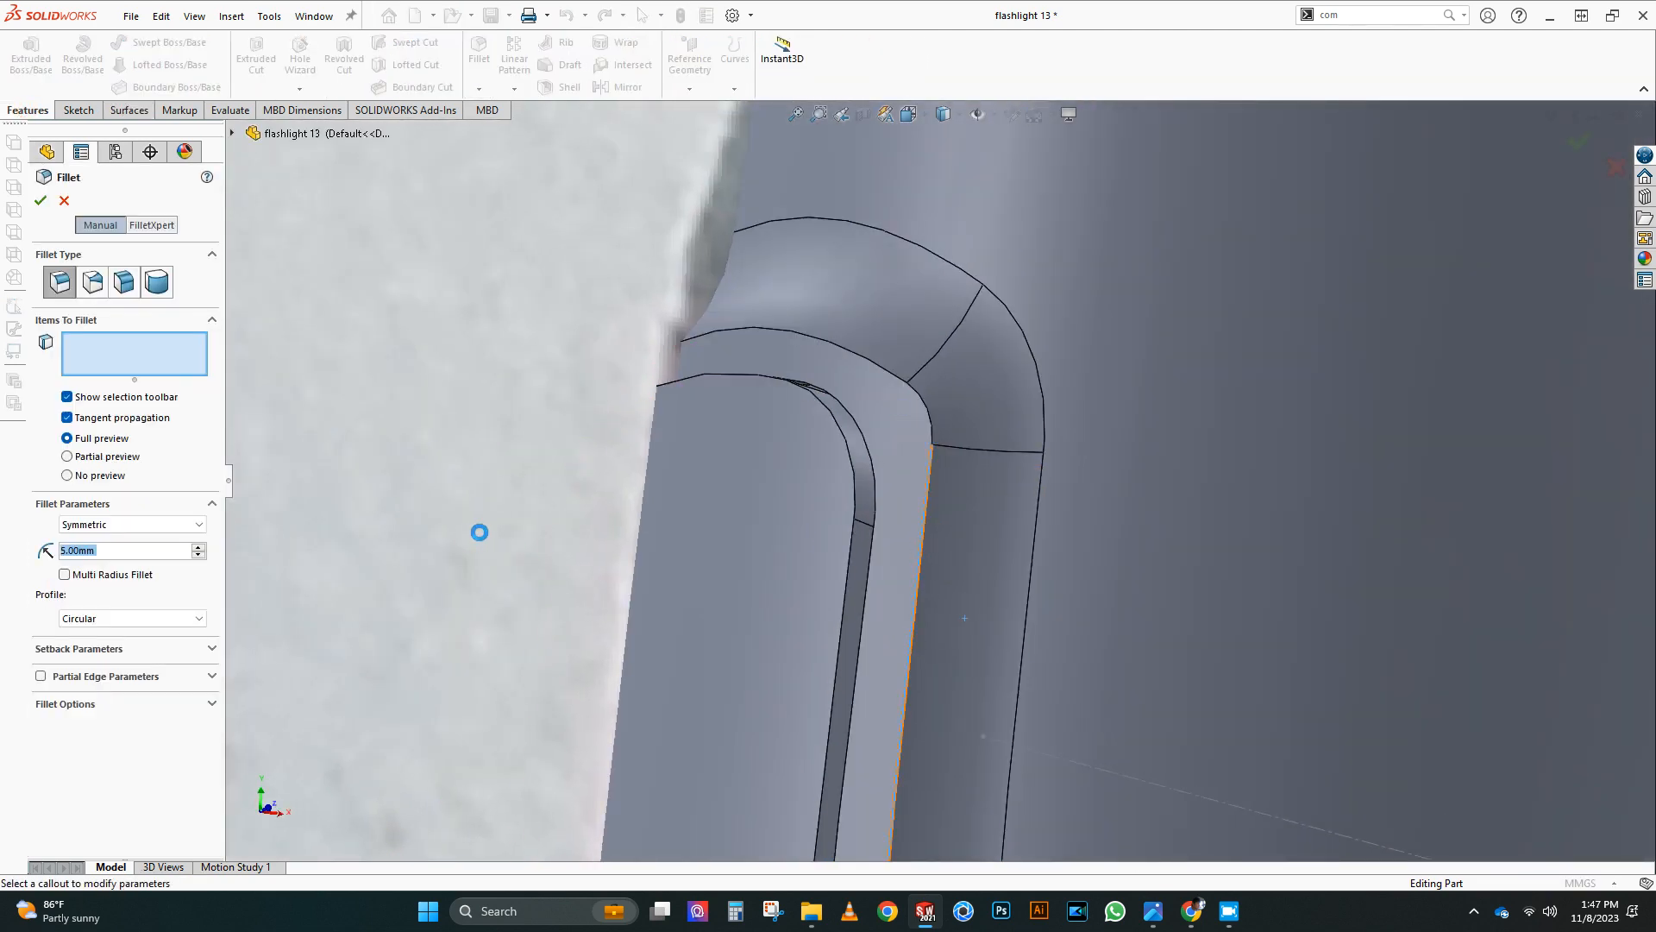
key(Return)
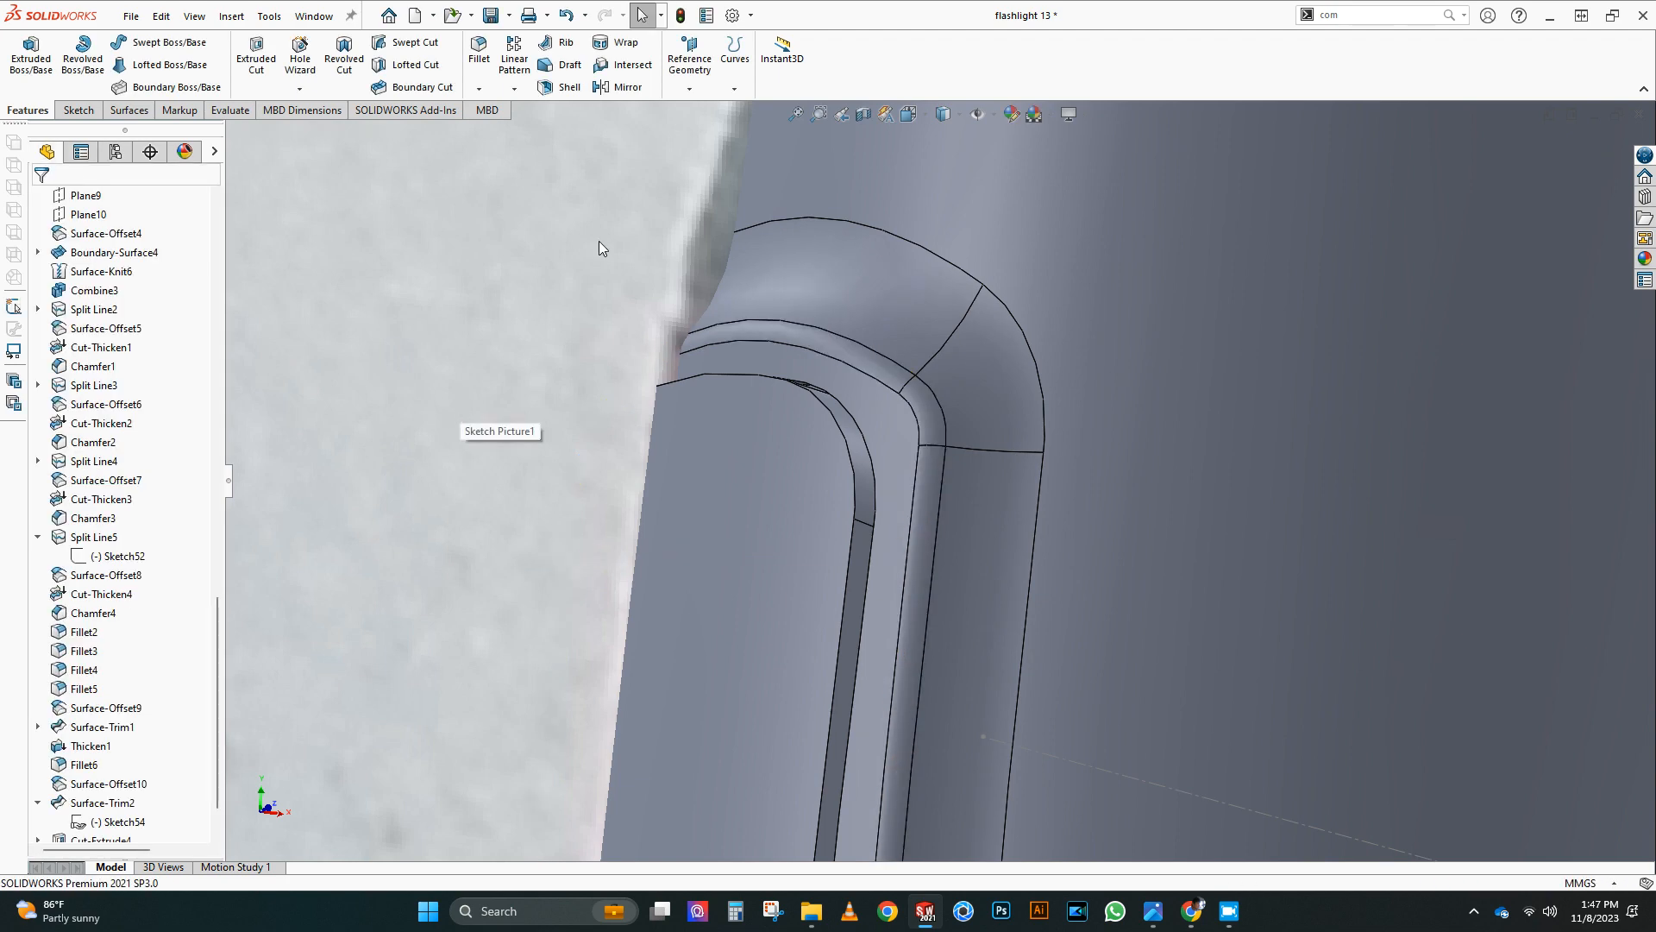
Step: Fillet the two edge loops along the gap between panel and surround with a 0.25 mm radius, and save the part
click(479, 50)
middle_drag(940, 526, 969, 614)
scroll(969, 614, down, 3)
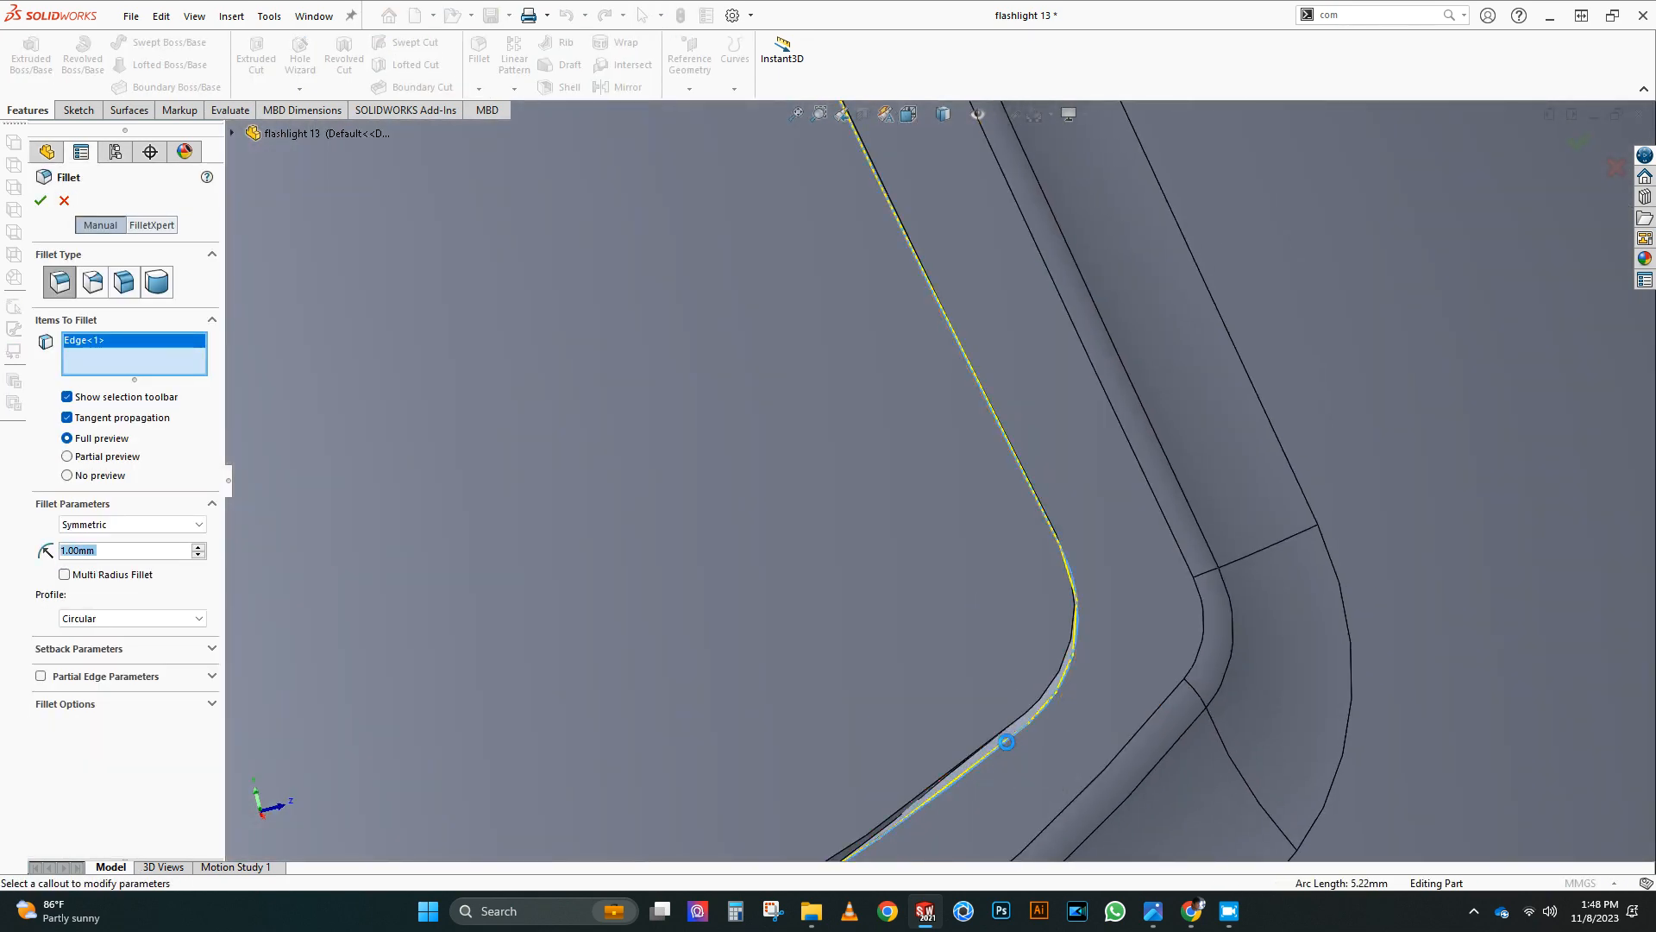
click(1006, 742)
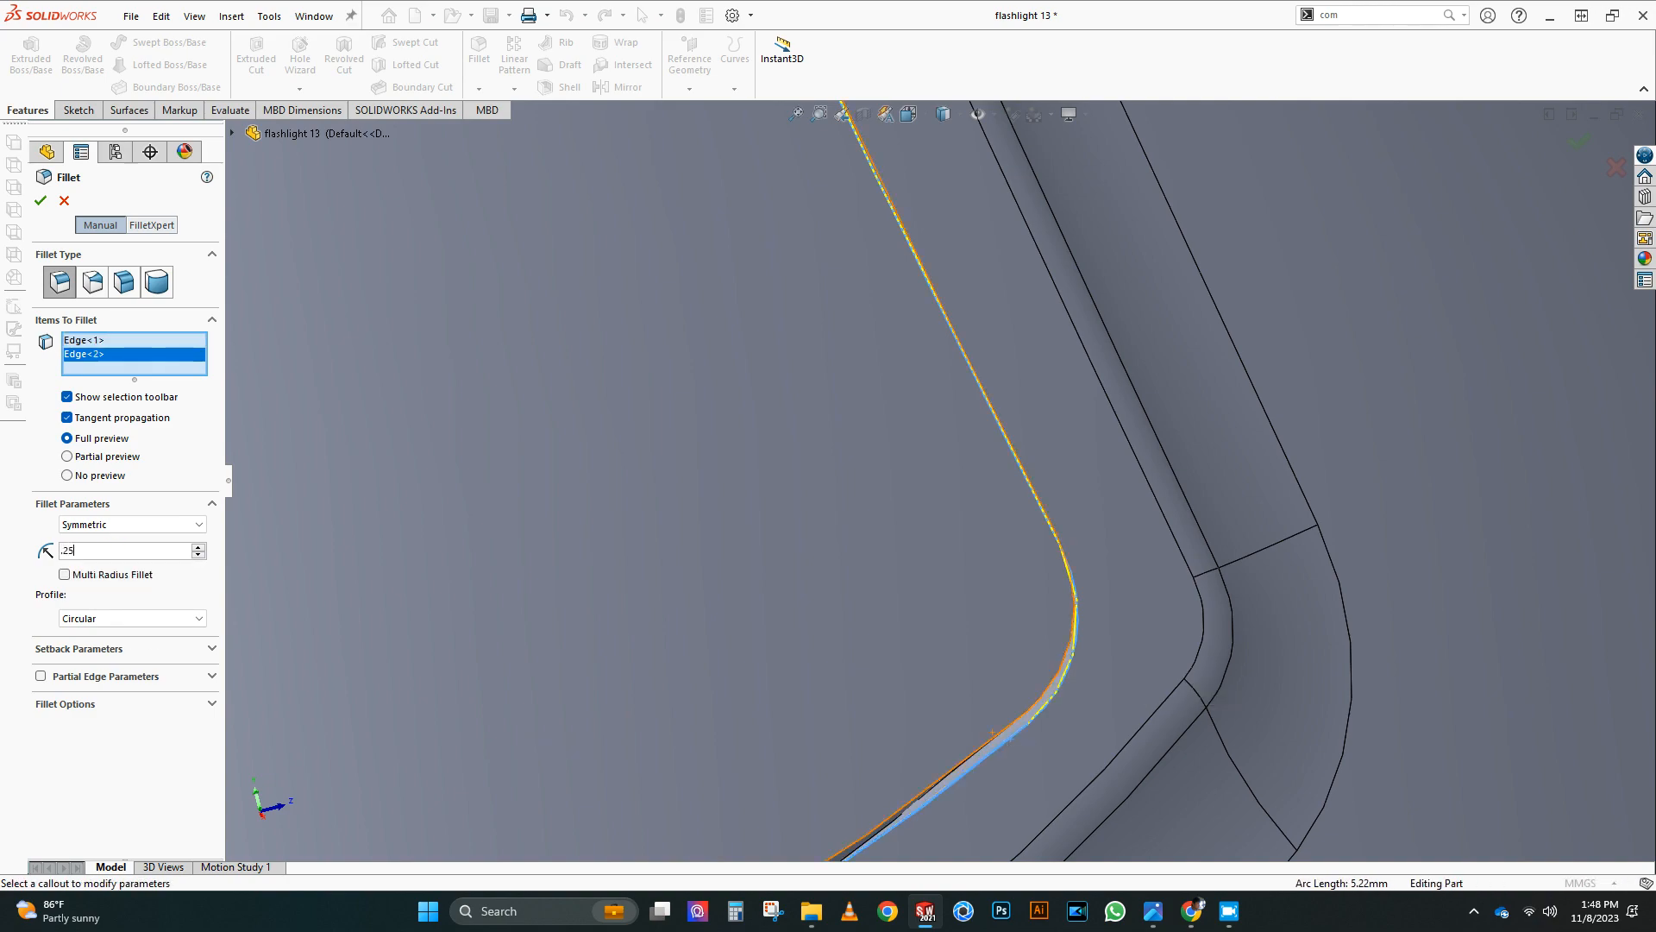
key(Return)
scroll(938, 522, up, 10)
scroll(777, 173, down, 4)
key(Return)
scroll(800, 339, up, 3)
middle_drag(800, 339, 923, 552)
scroll(873, 624, up, 5)
scroll(1012, 566, up, 1)
click(491, 15)
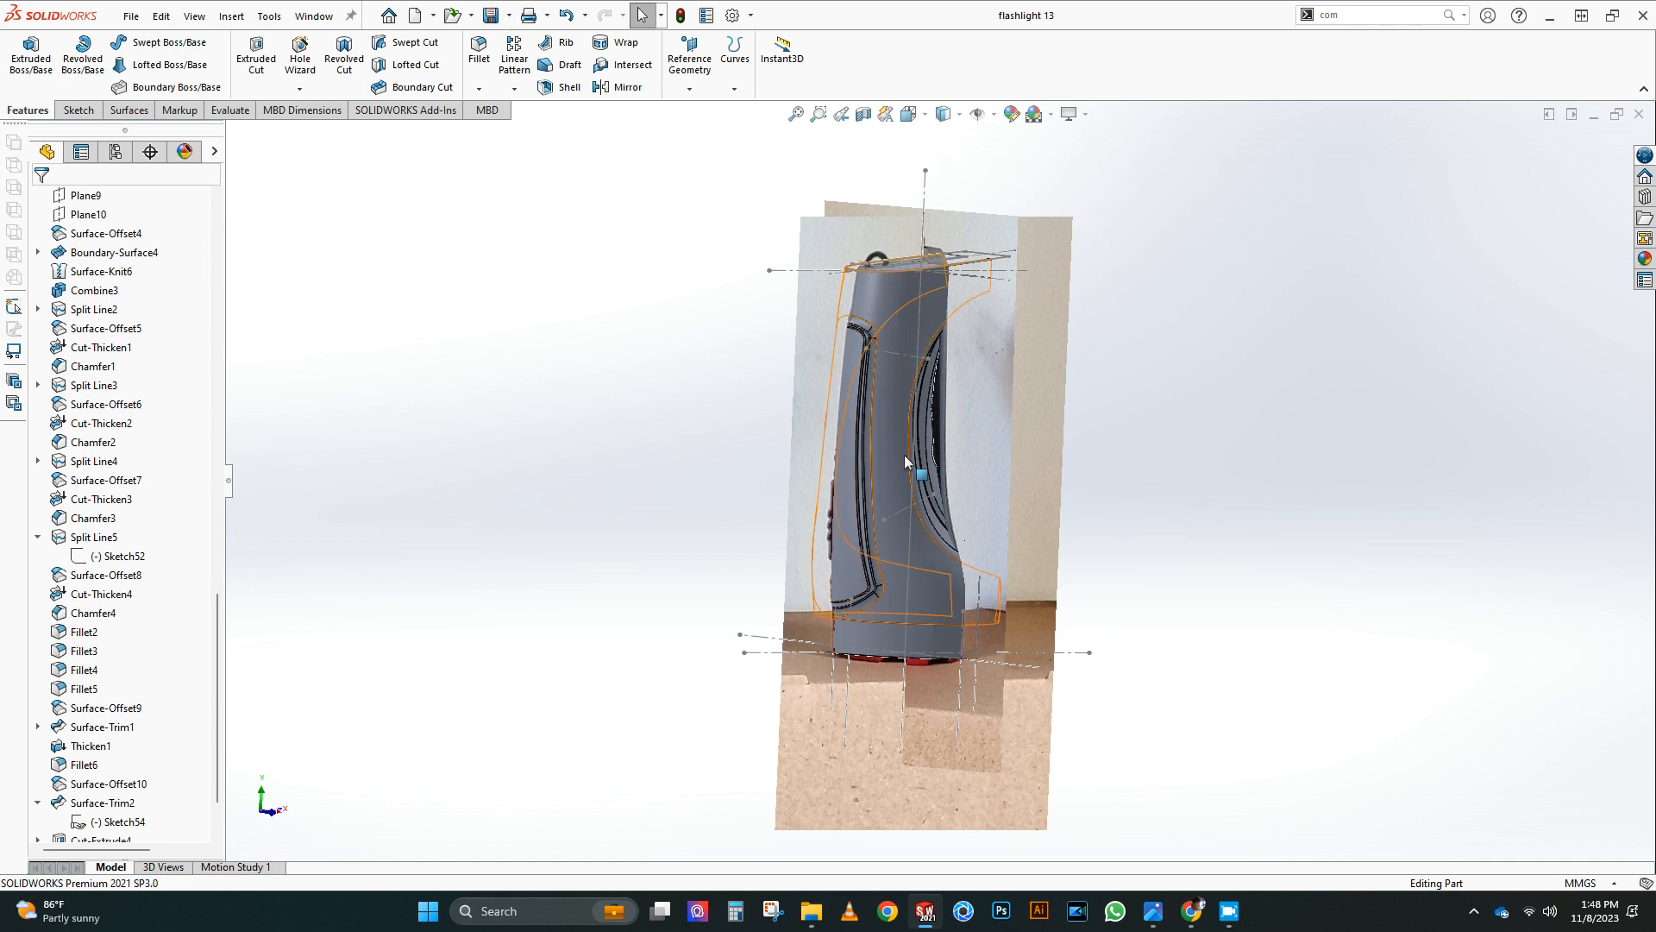
Step: Create an offset surface 0.5 mm from the switch panel's front face
scroll(841, 499, down, 5)
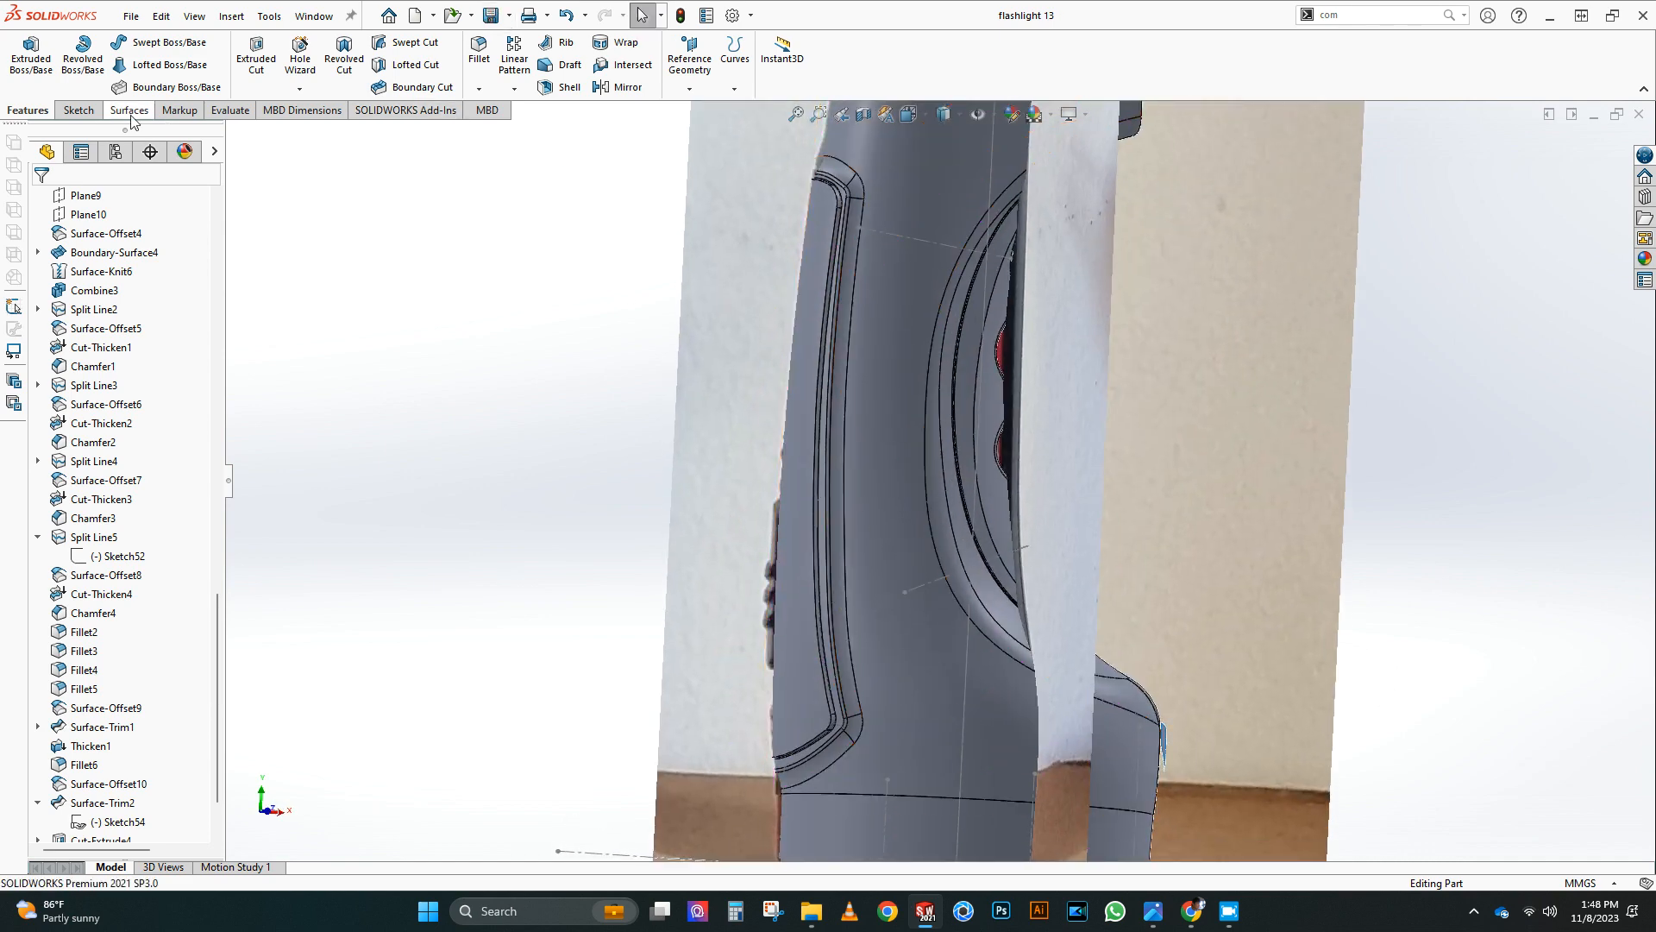
click(75, 110)
mouse_move(604, 327)
middle_down()
mouse_move(658, 343)
mouse_move(856, 586)
middle_up()
scroll(857, 592, down, 4)
click(126, 110)
click(371, 64)
click(862, 540)
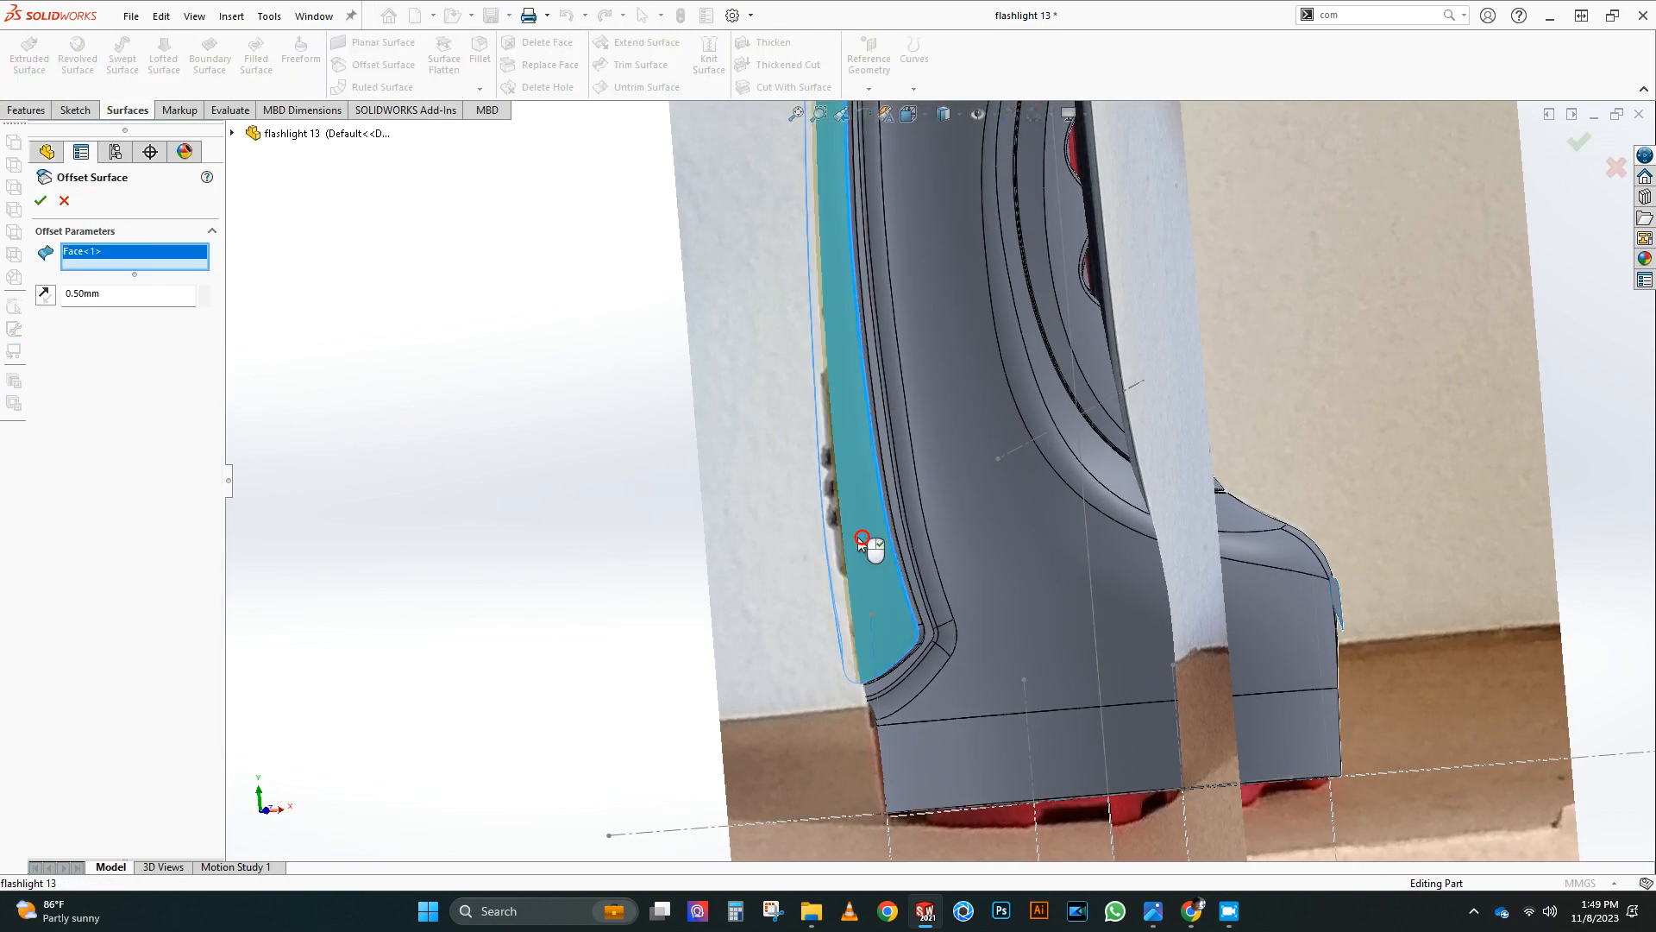
scroll(600, 463, up, 2)
middle_drag(703, 477, 957, 483)
scroll(905, 414, down, 3)
middle_drag(902, 345, 871, 371)
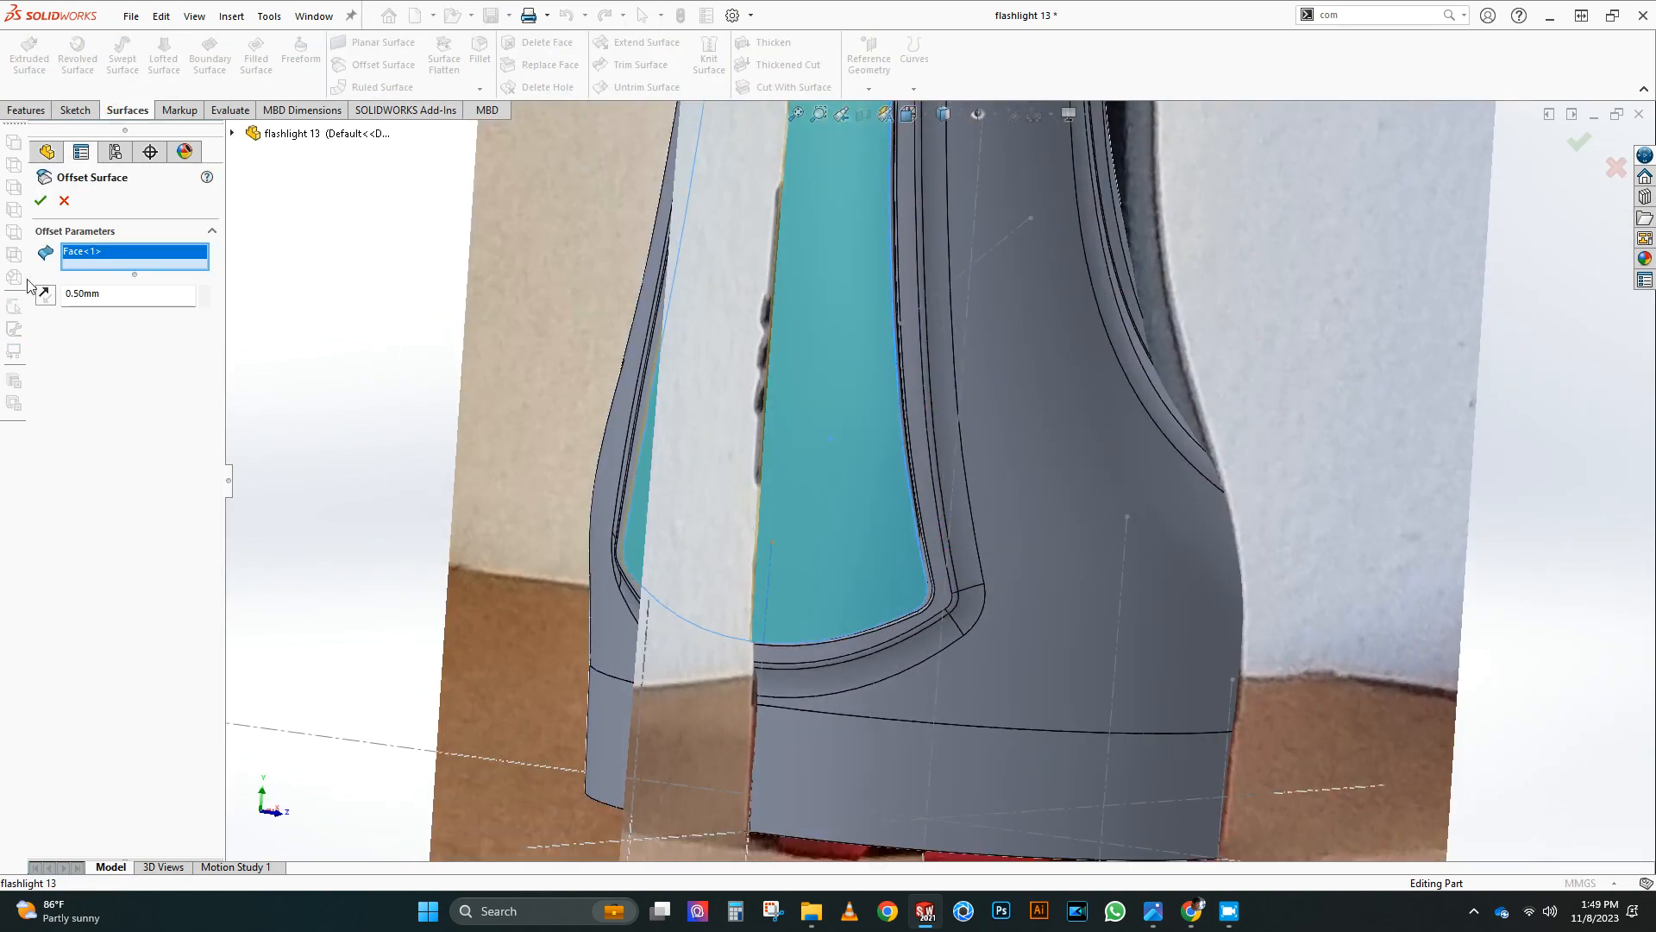
click(41, 200)
Step: Show the model in wireframe and start a new sketch on the Right Plane, viewed from the left over the switch photo
scroll(849, 398, up, 5)
middle_drag(1114, 323, 1182, 328)
click(944, 114)
click(939, 251)
scroll(914, 470, up, 2)
middle_drag(1095, 447, 1073, 450)
key(space)
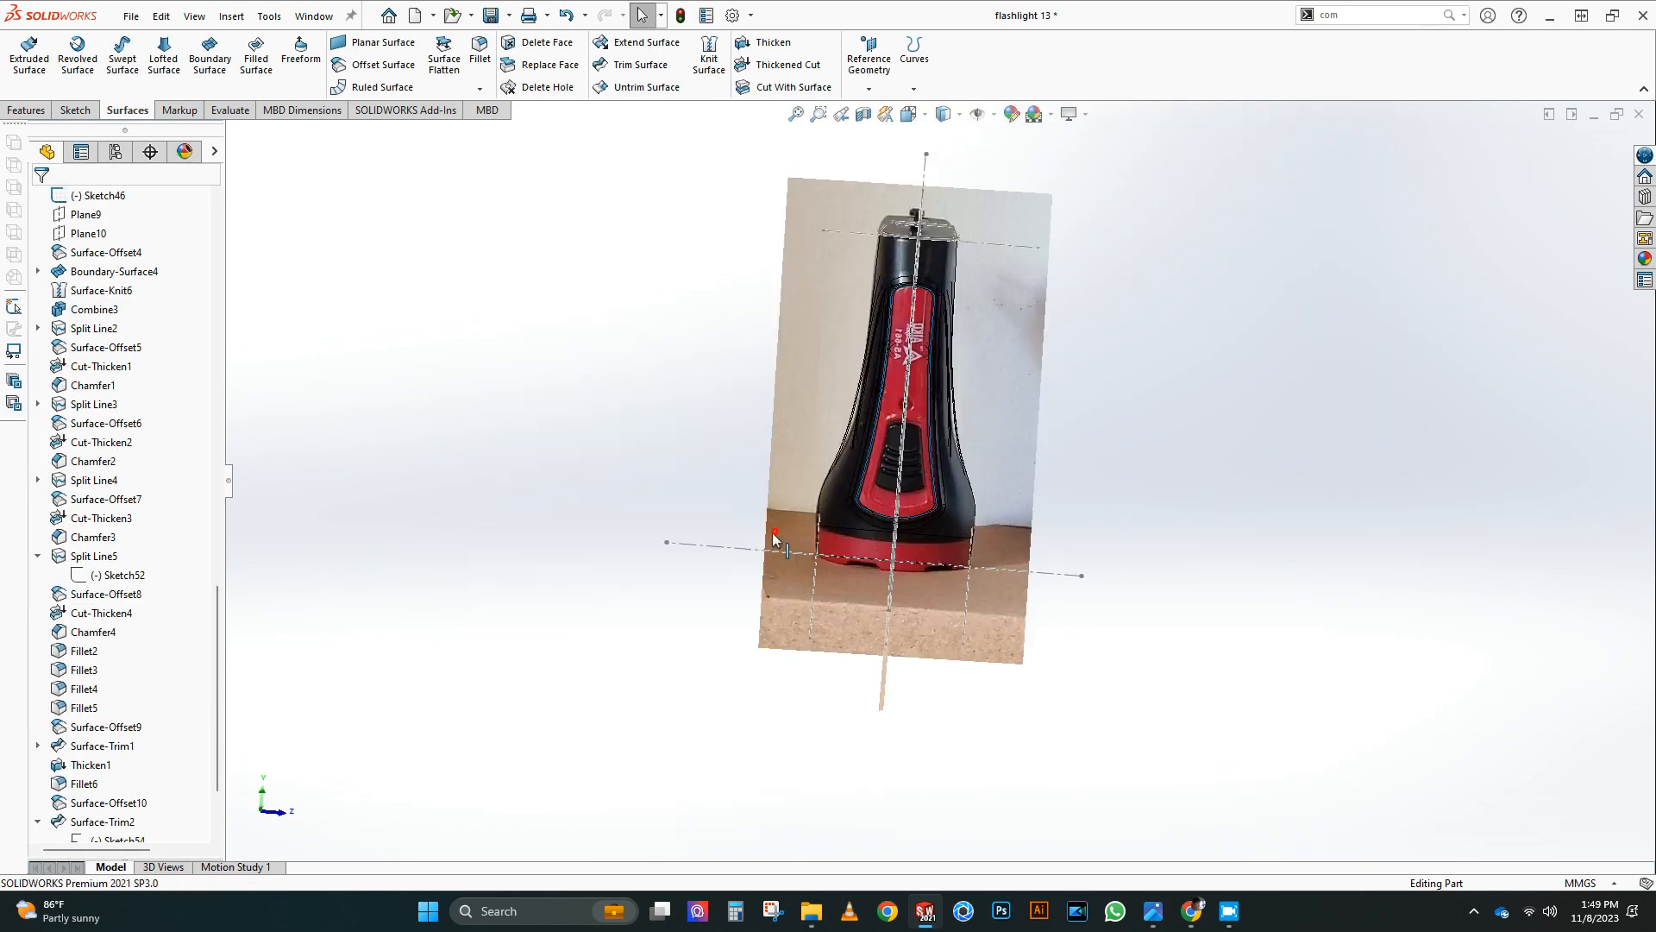
click(774, 531)
scroll(780, 518, down, 5)
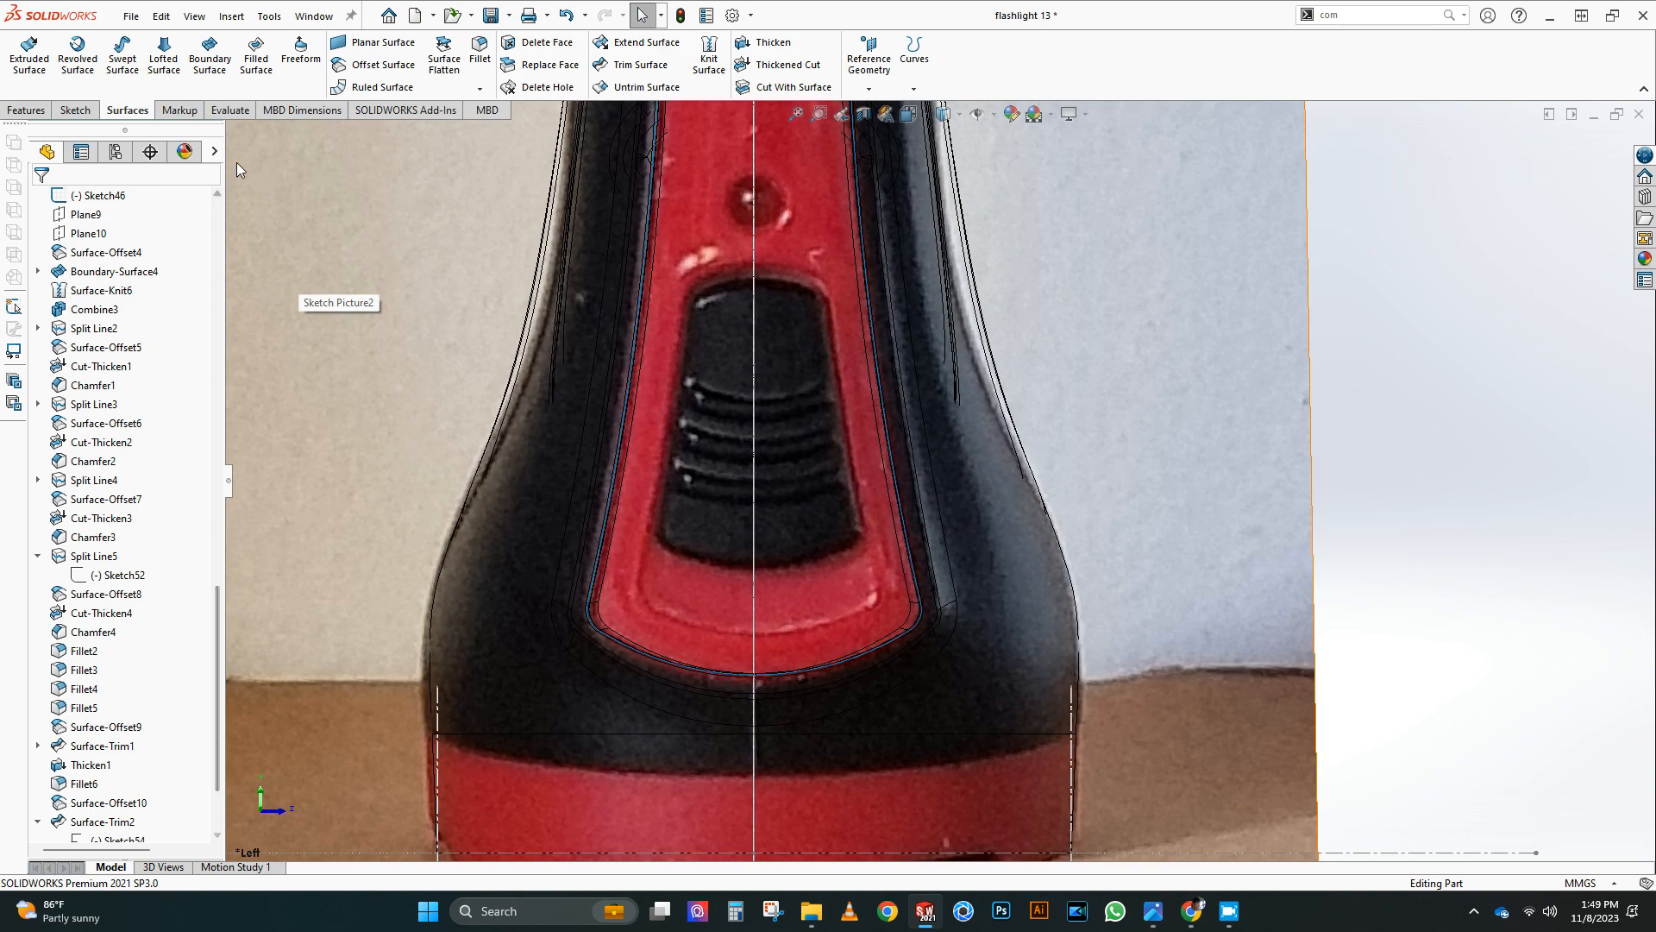
scroll(103, 483, up, 20)
click(109, 496)
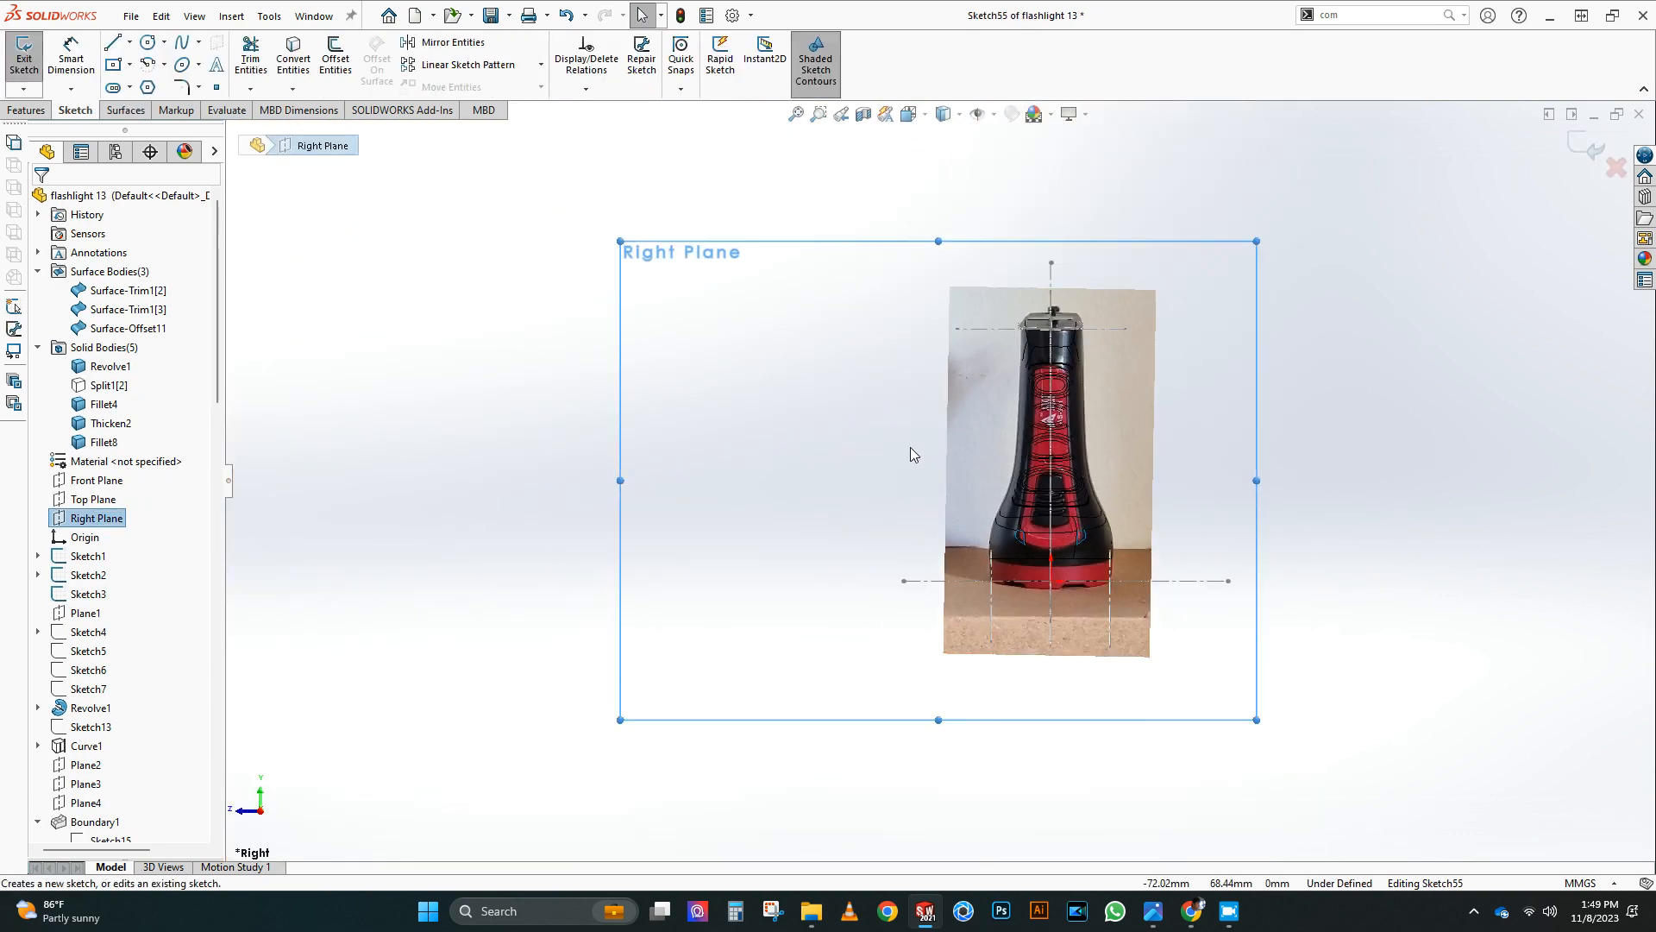
scroll(750, 592, down, 6)
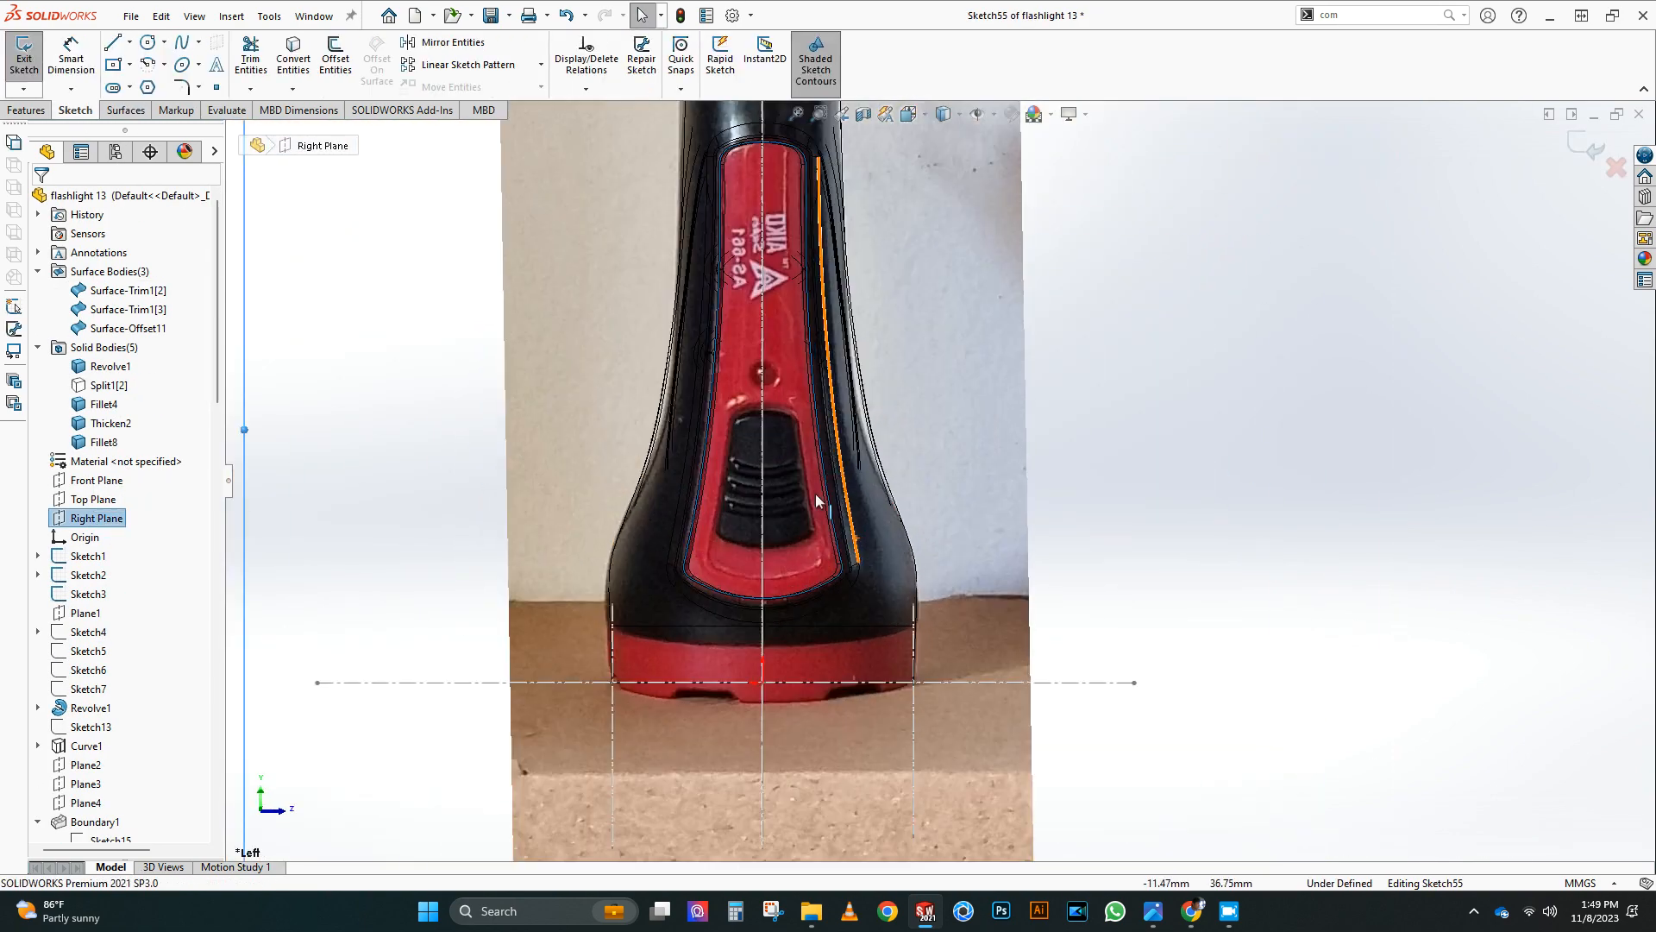
Step: Sketch a spline down one side of the photographed switch to the lower corner of its recess and bend it to fit
click(181, 42)
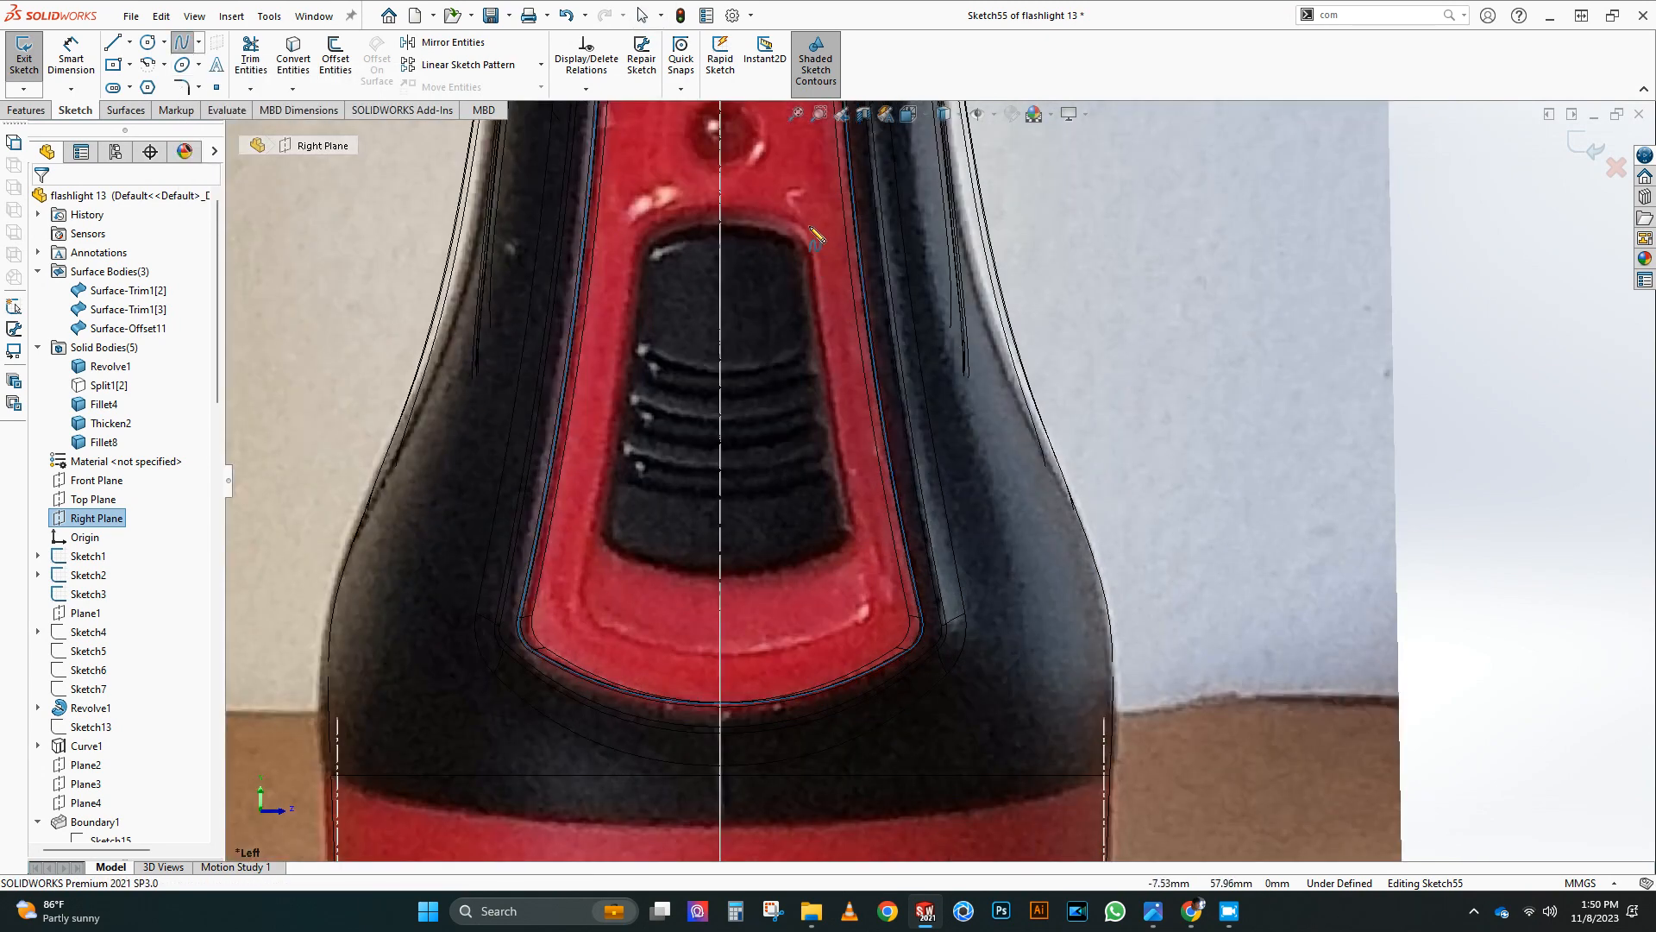
scroll(815, 237, down, 2)
click(810, 261)
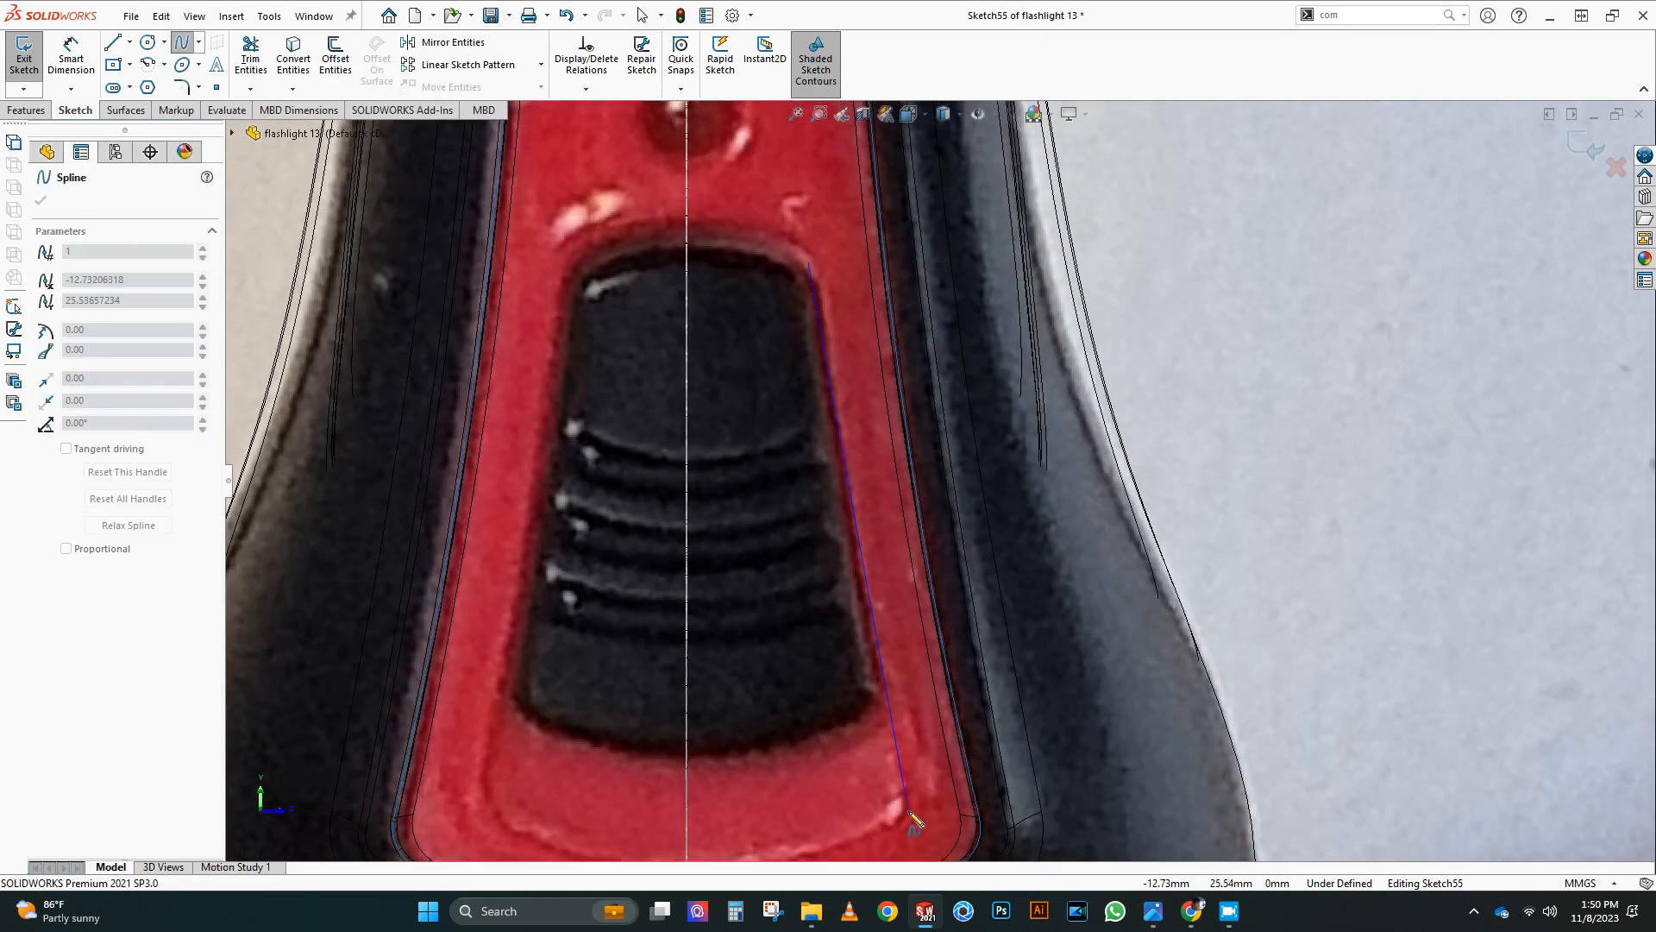
click(914, 750)
key(Escape)
scroll(813, 216, down, 2)
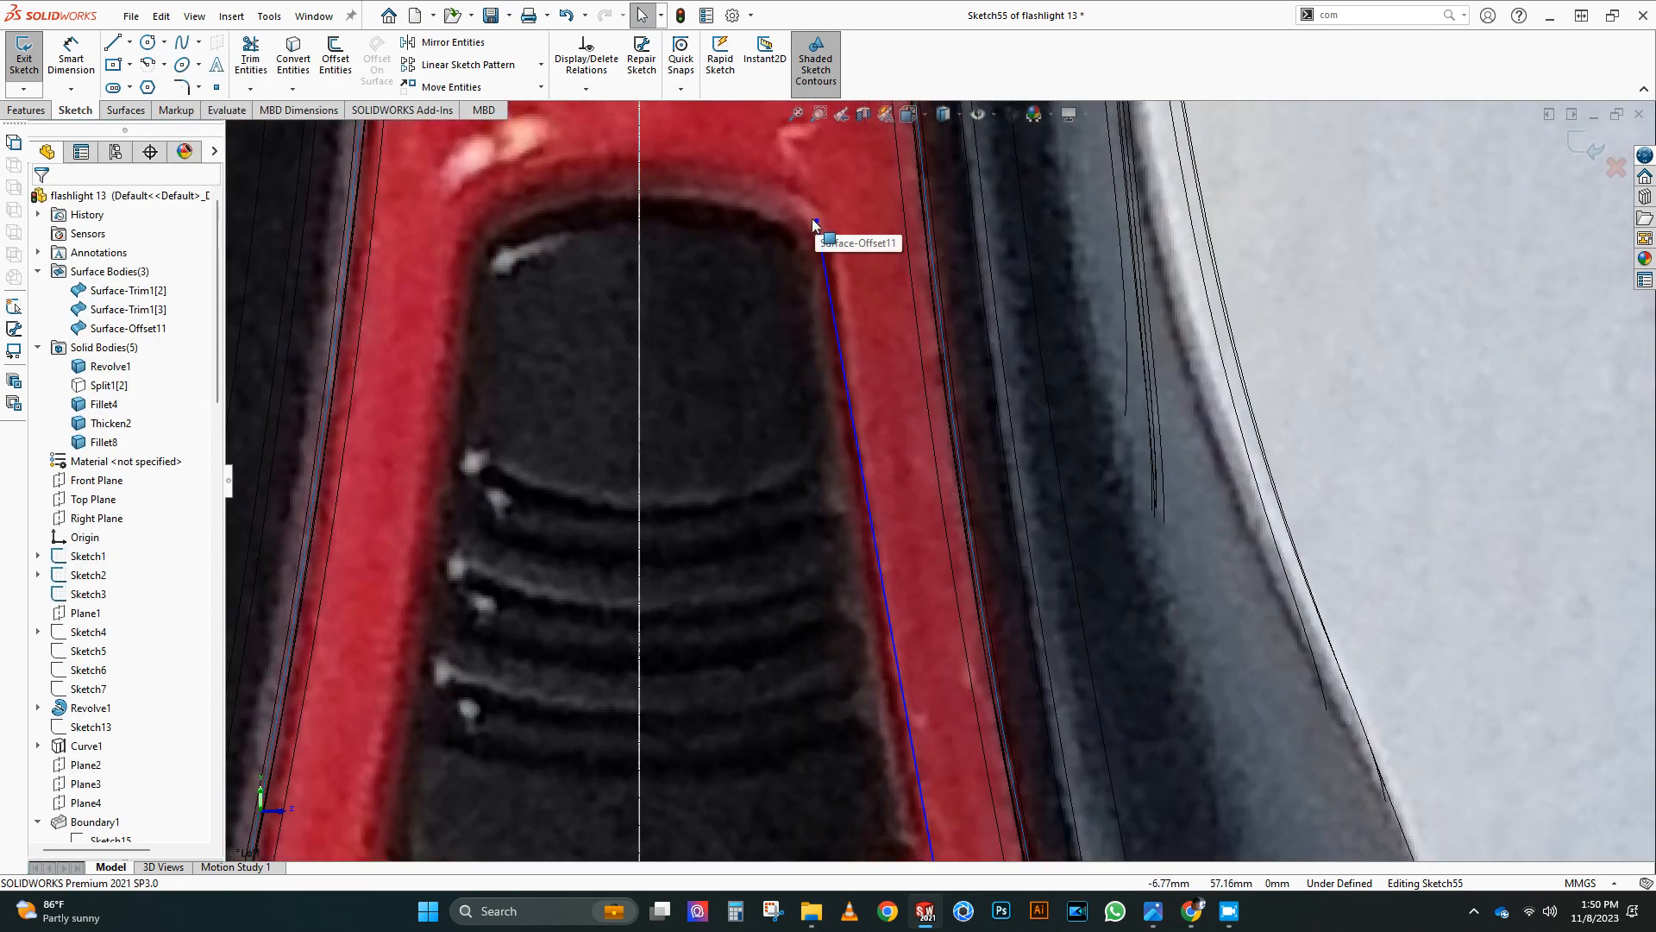
click(814, 222)
drag(881, 596, 877, 547)
scroll(897, 657, up, 3)
scroll(897, 651, up, 2)
scroll(897, 652, down, 2)
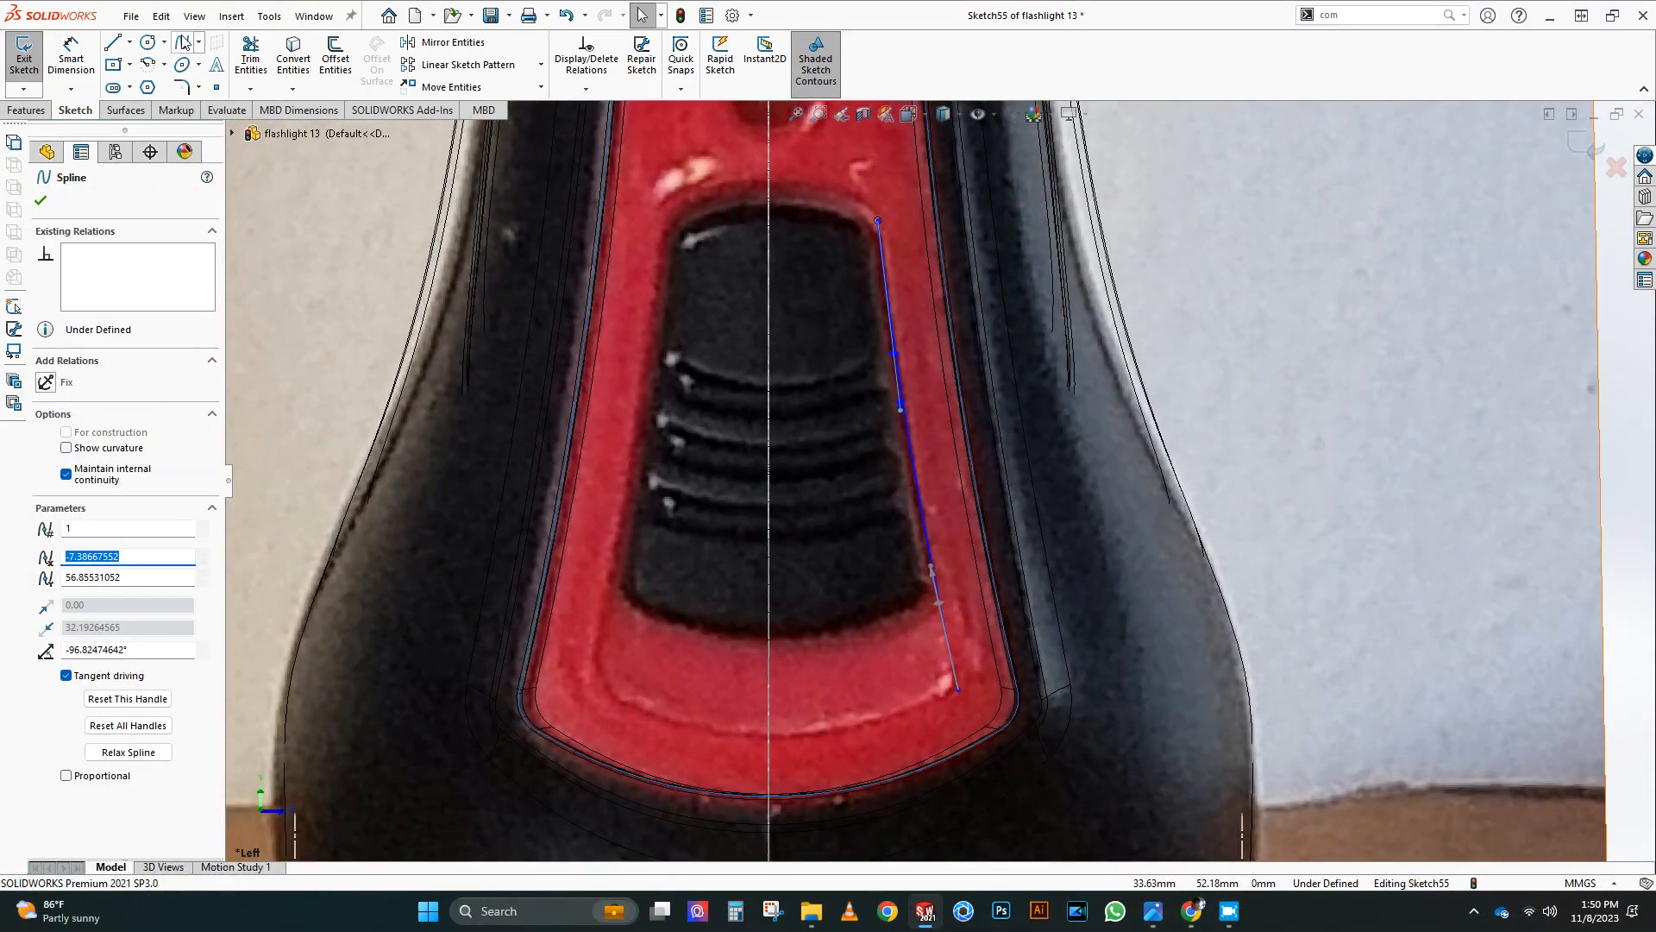
Step: Add a spline from the centre axis to the side spline's upper end, curve it over the switch and make its axis-end tangent horizontal
click(769, 178)
click(878, 221)
right_click(926, 275)
click(938, 286)
scroll(783, 238, up, 2)
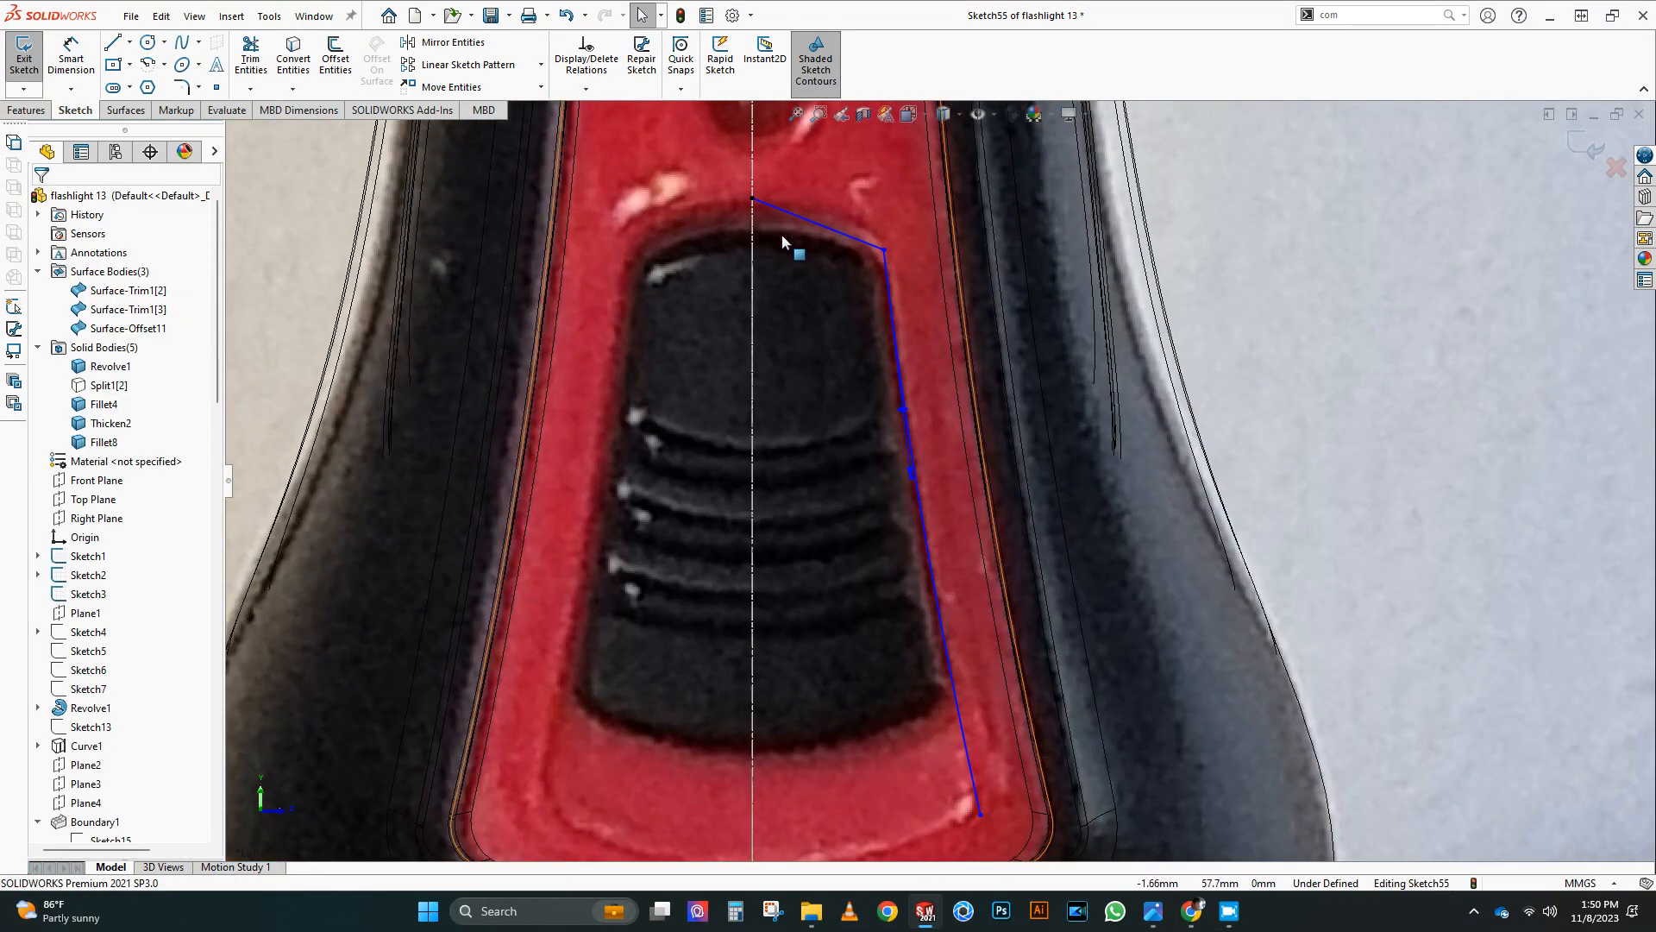
click(891, 230)
click(754, 200)
drag(806, 214, 820, 203)
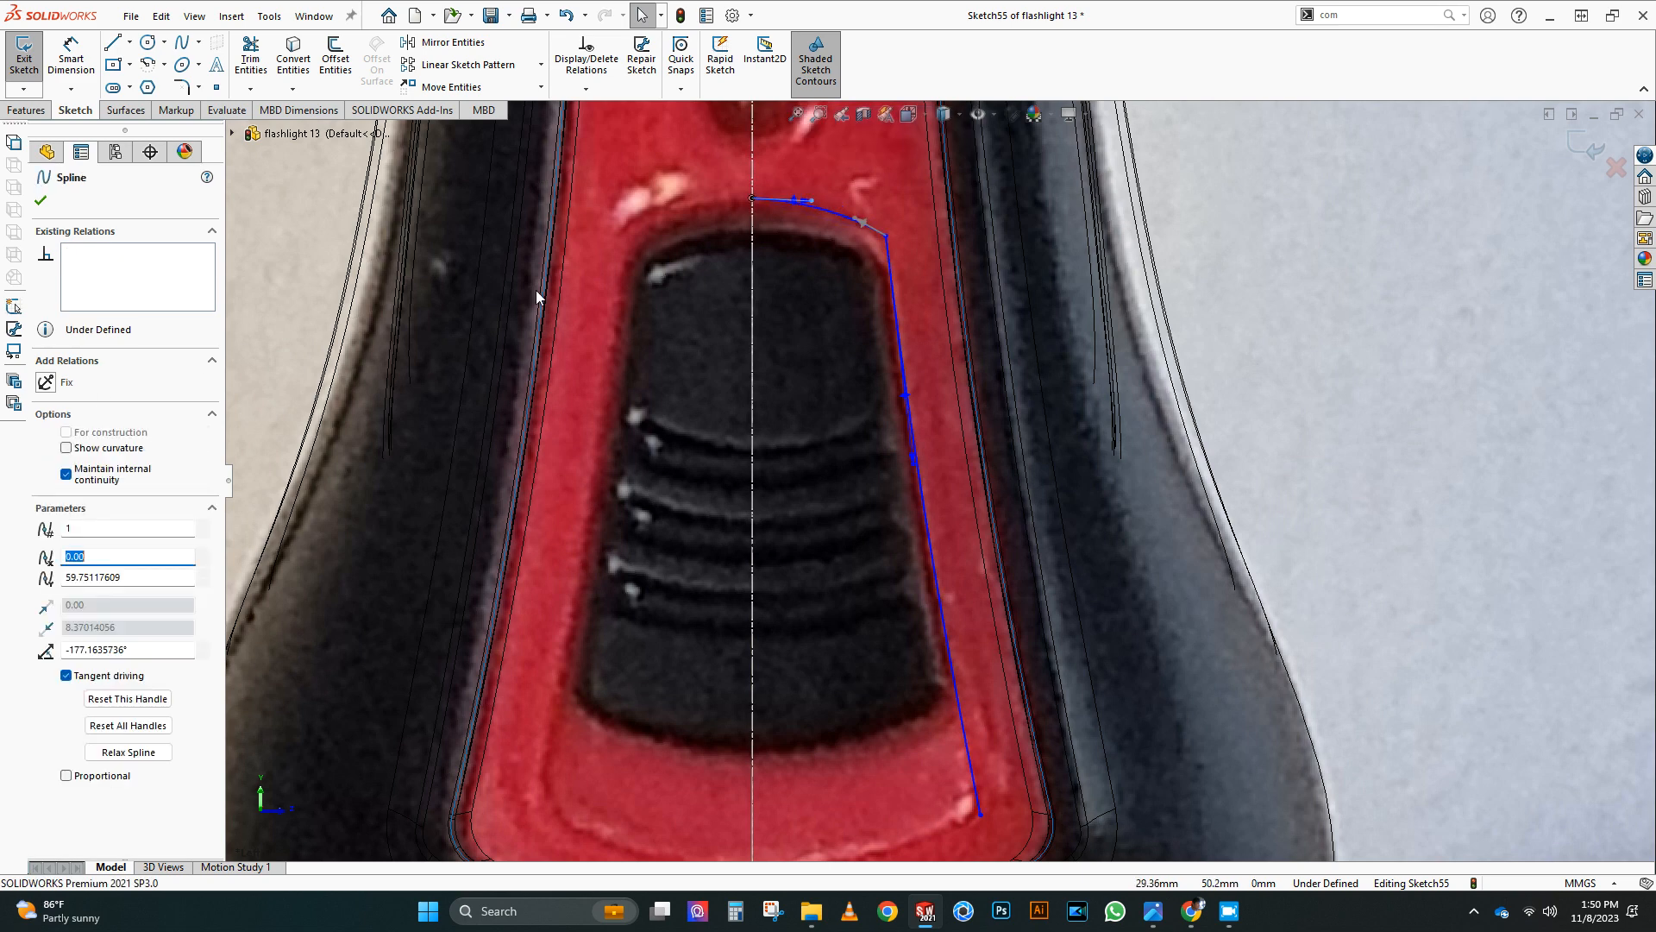
click(46, 382)
scroll(940, 517, up, 2)
scroll(942, 729, down, 2)
Step: Close the half-outline with a lower spline from the centre axis to the side spline's lower end, its axis-end tangent horizontal
click(761, 740)
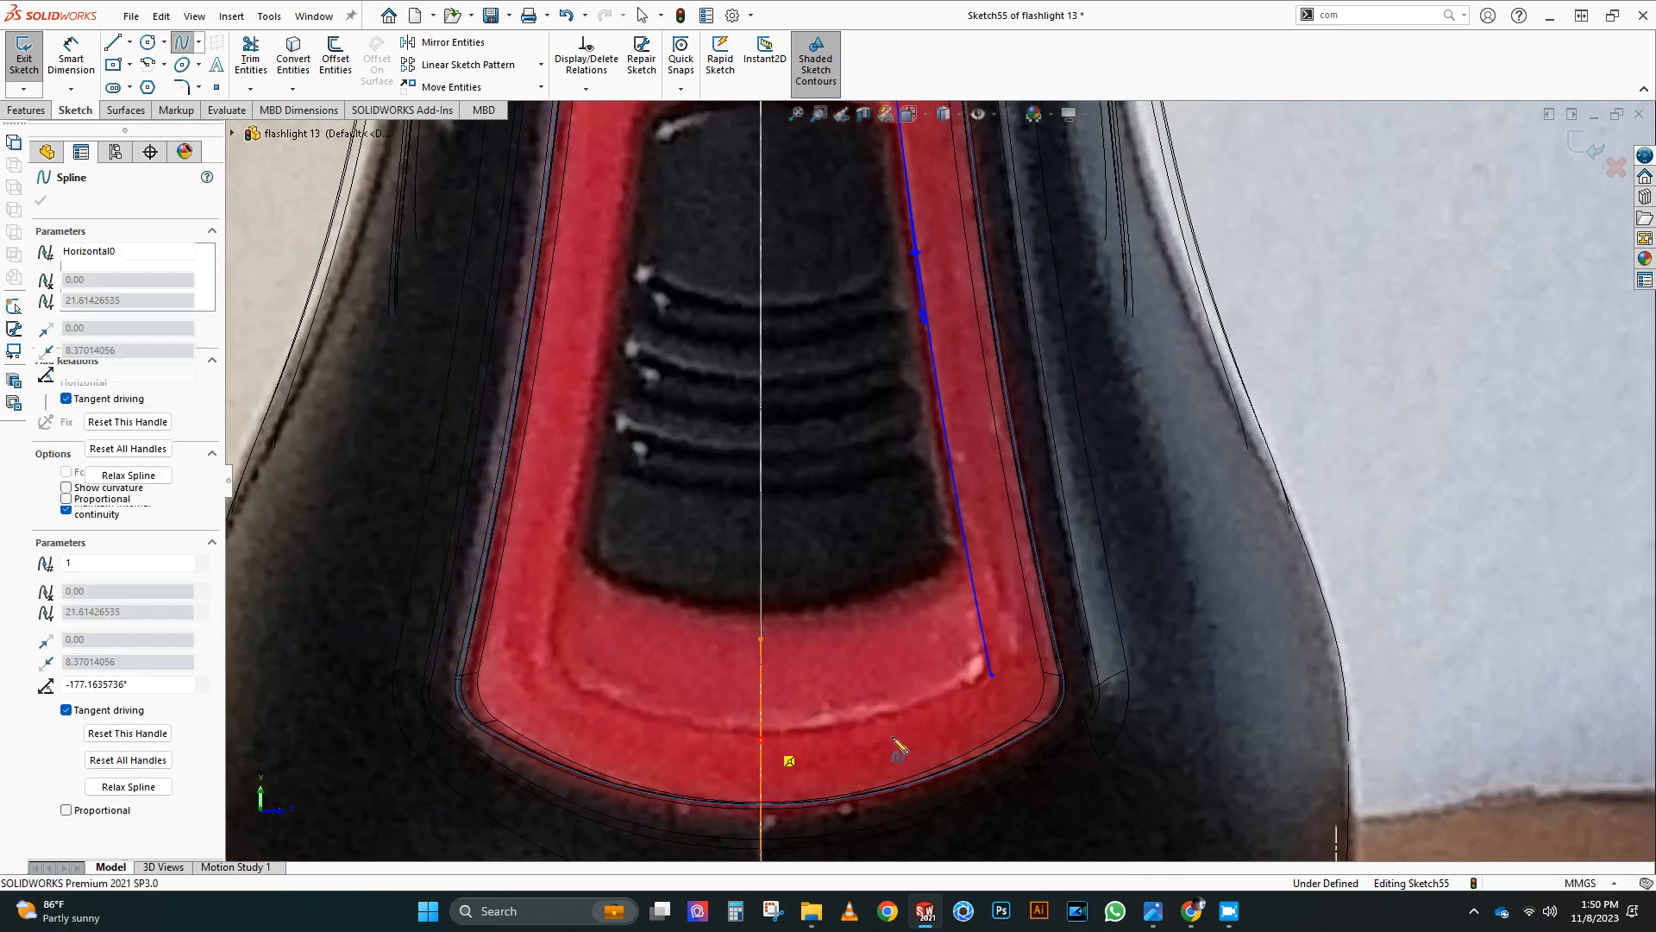
click(991, 675)
right_click(1025, 658)
click(1040, 673)
click(867, 713)
drag(824, 722, 855, 731)
click(45, 382)
Step: Dimension the switch half-outline's overall height between its two axis endpoints at 38 mm
scroll(1053, 614, down, 2)
click(70, 56)
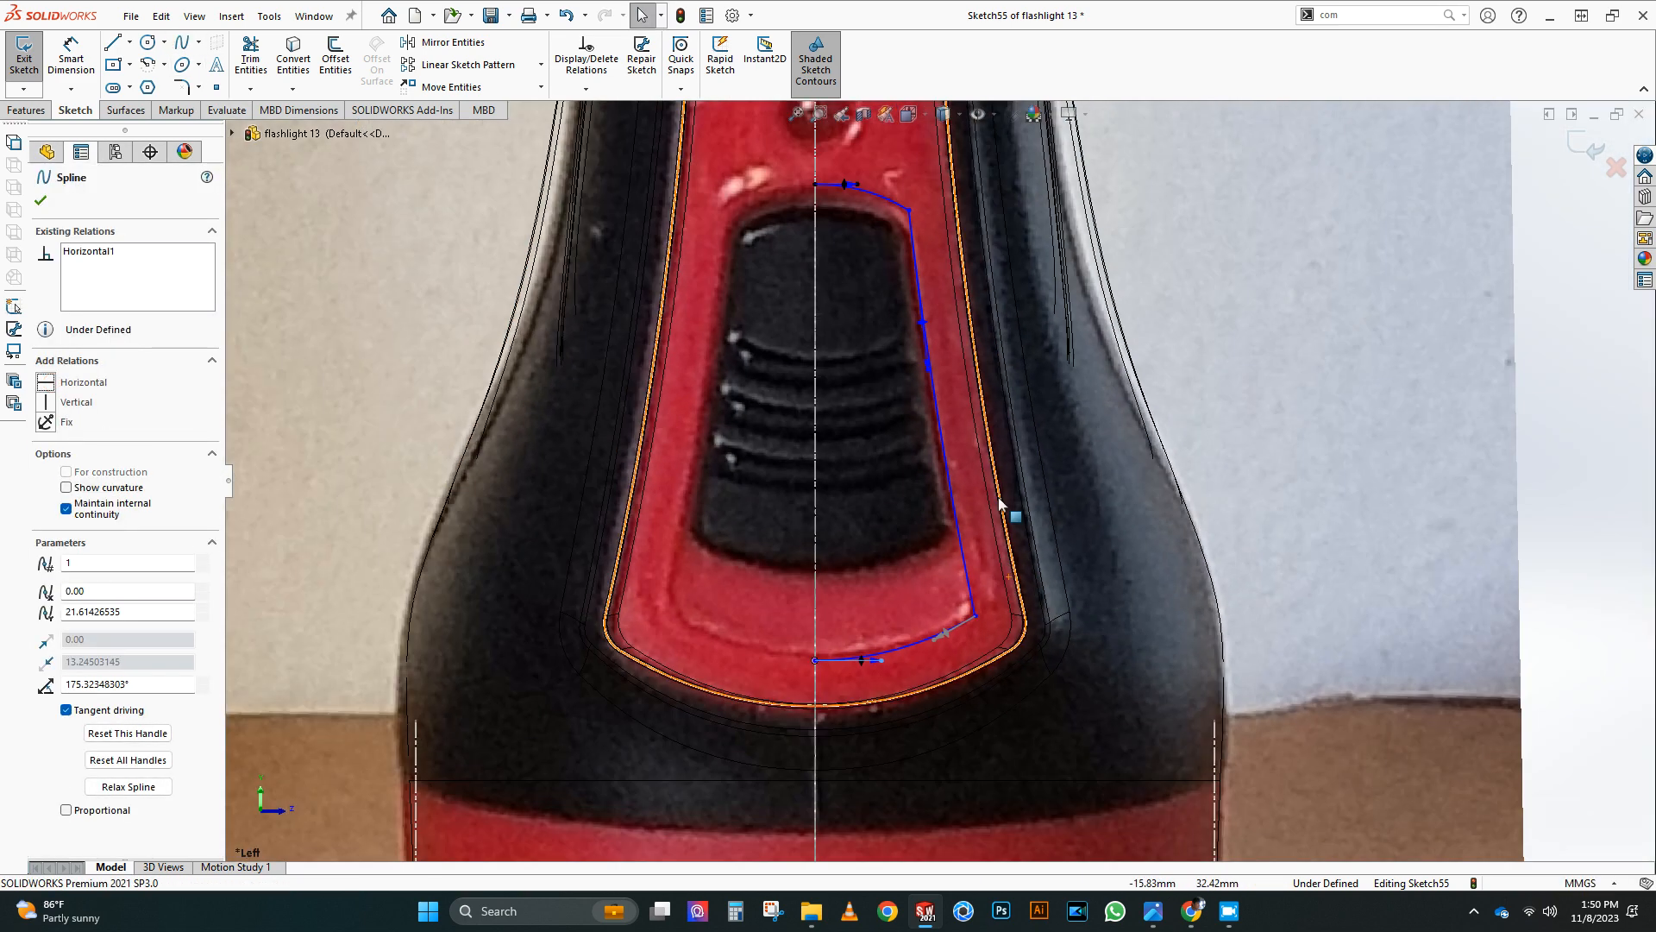
click(815, 184)
click(816, 660)
click(318, 444)
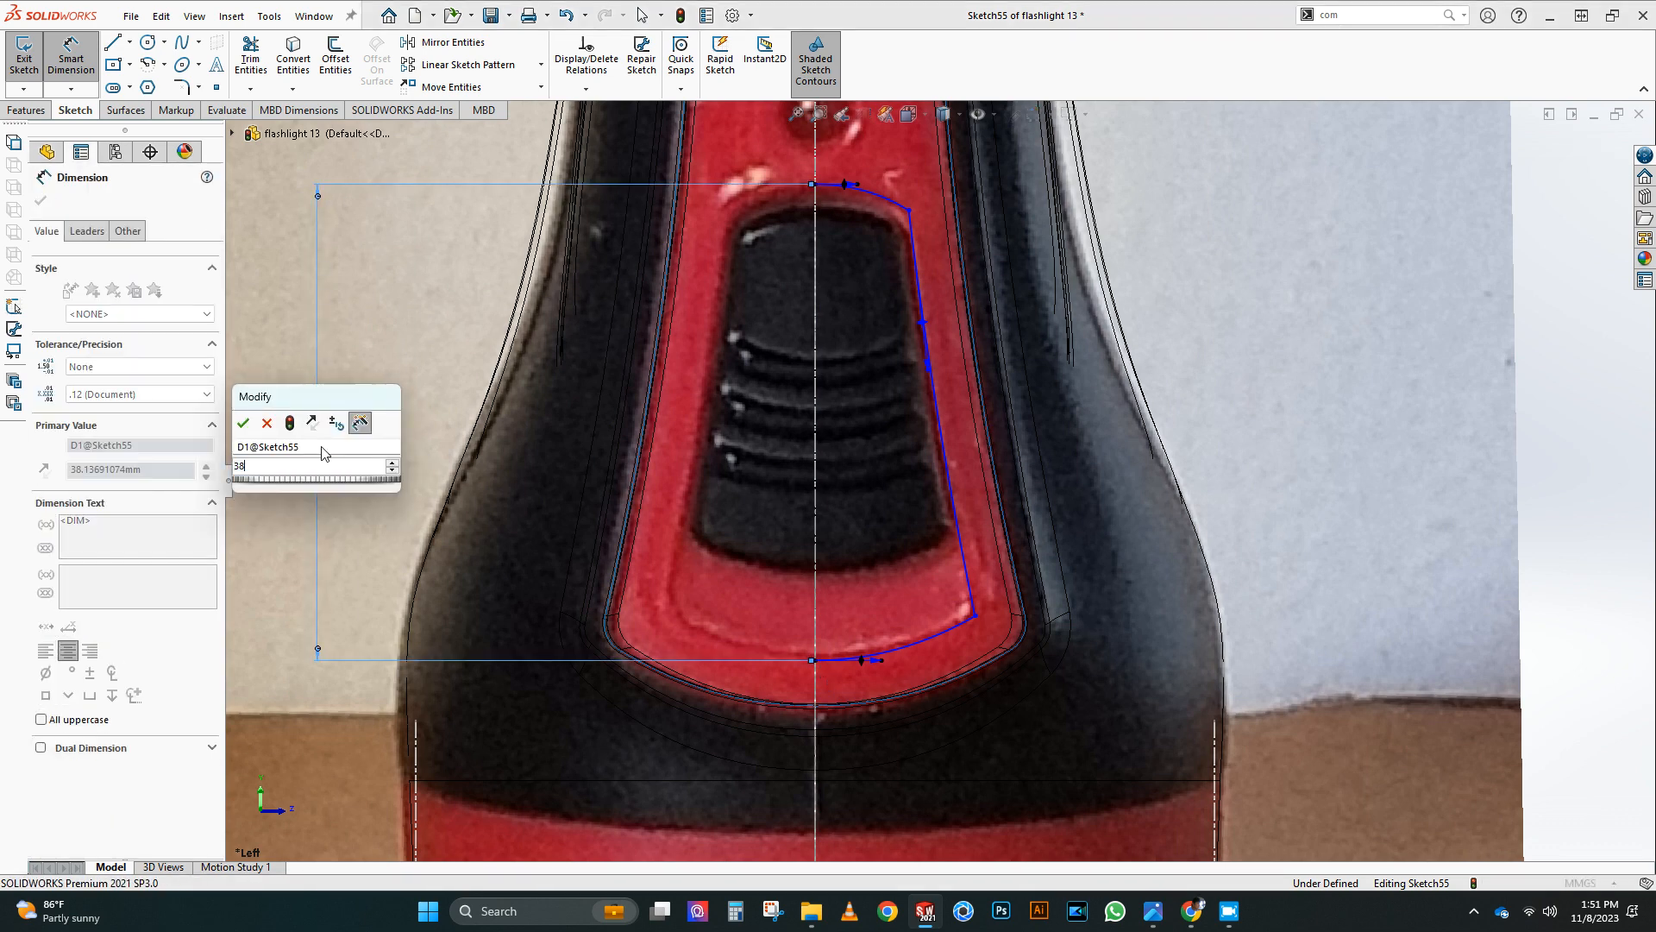
key(Return)
key(Escape)
Step: Adjust the half-outline's lower outer corner to the photo and draw a vertical centreline along the axis past both ends of the outline
scroll(971, 599, up, 3)
drag(970, 602, 975, 599)
scroll(712, 405, down, 4)
click(129, 42)
click(131, 86)
click(866, 149)
click(865, 767)
key(Escape)
click(425, 550)
Step: Fillet the half-outline's upper corner at 3 mm and lower corner at 2.5 mm, and mirror the profile about the centreline to finish the sketch
click(183, 87)
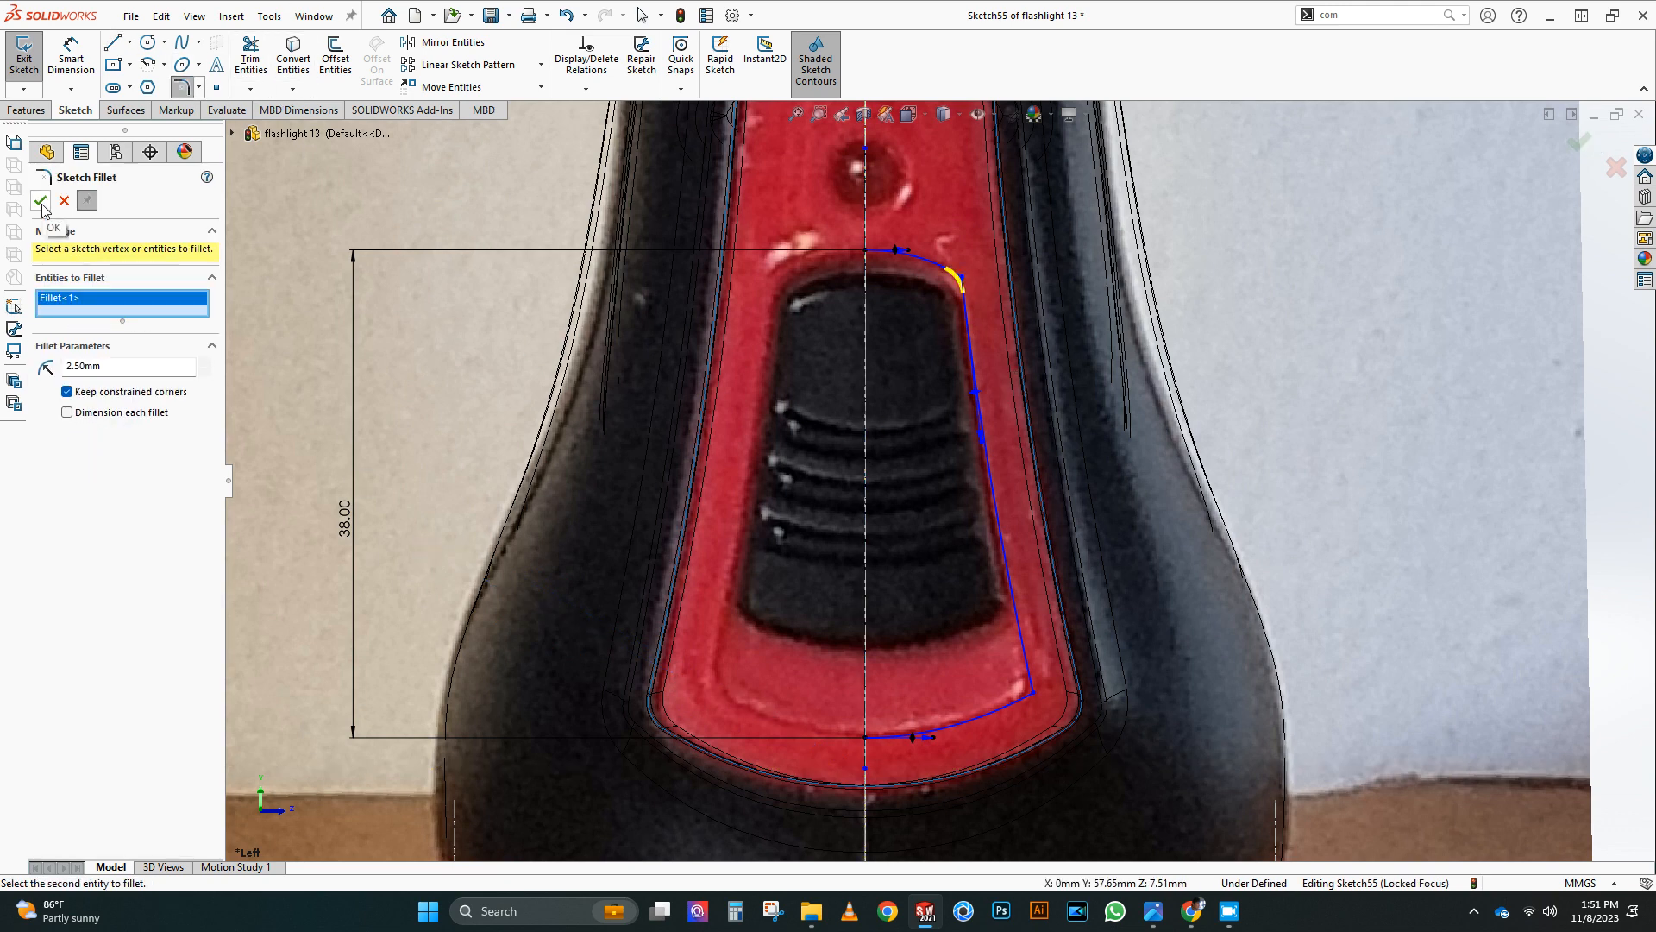
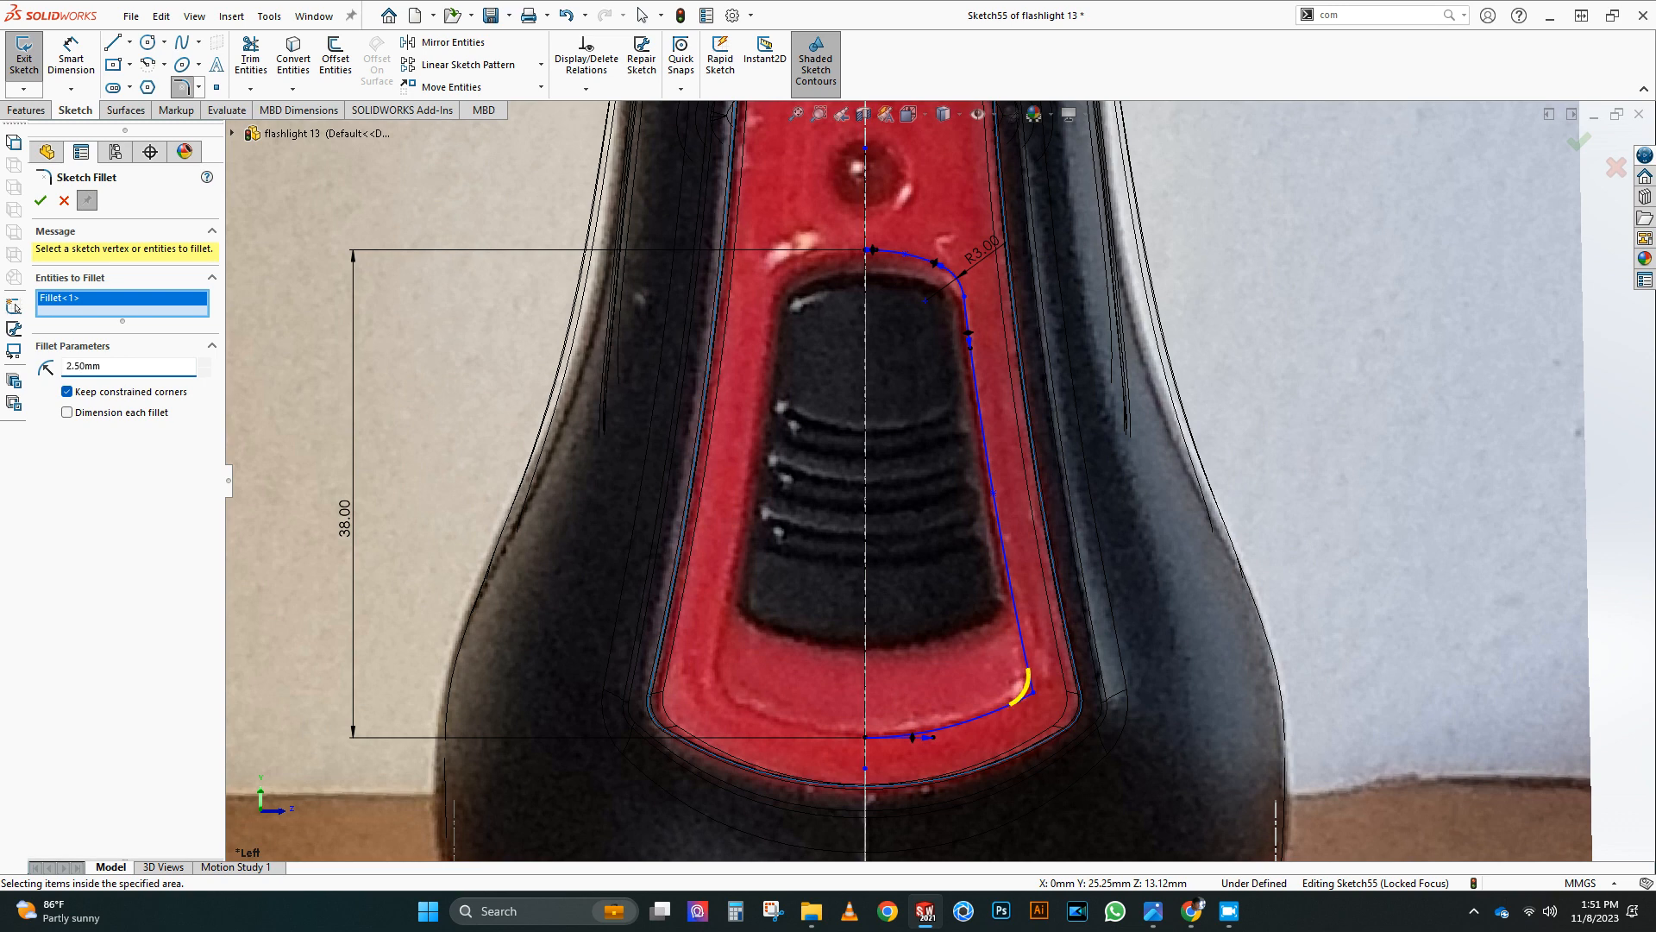
scroll(483, 340, up, 2)
drag(341, 282, 1229, 669)
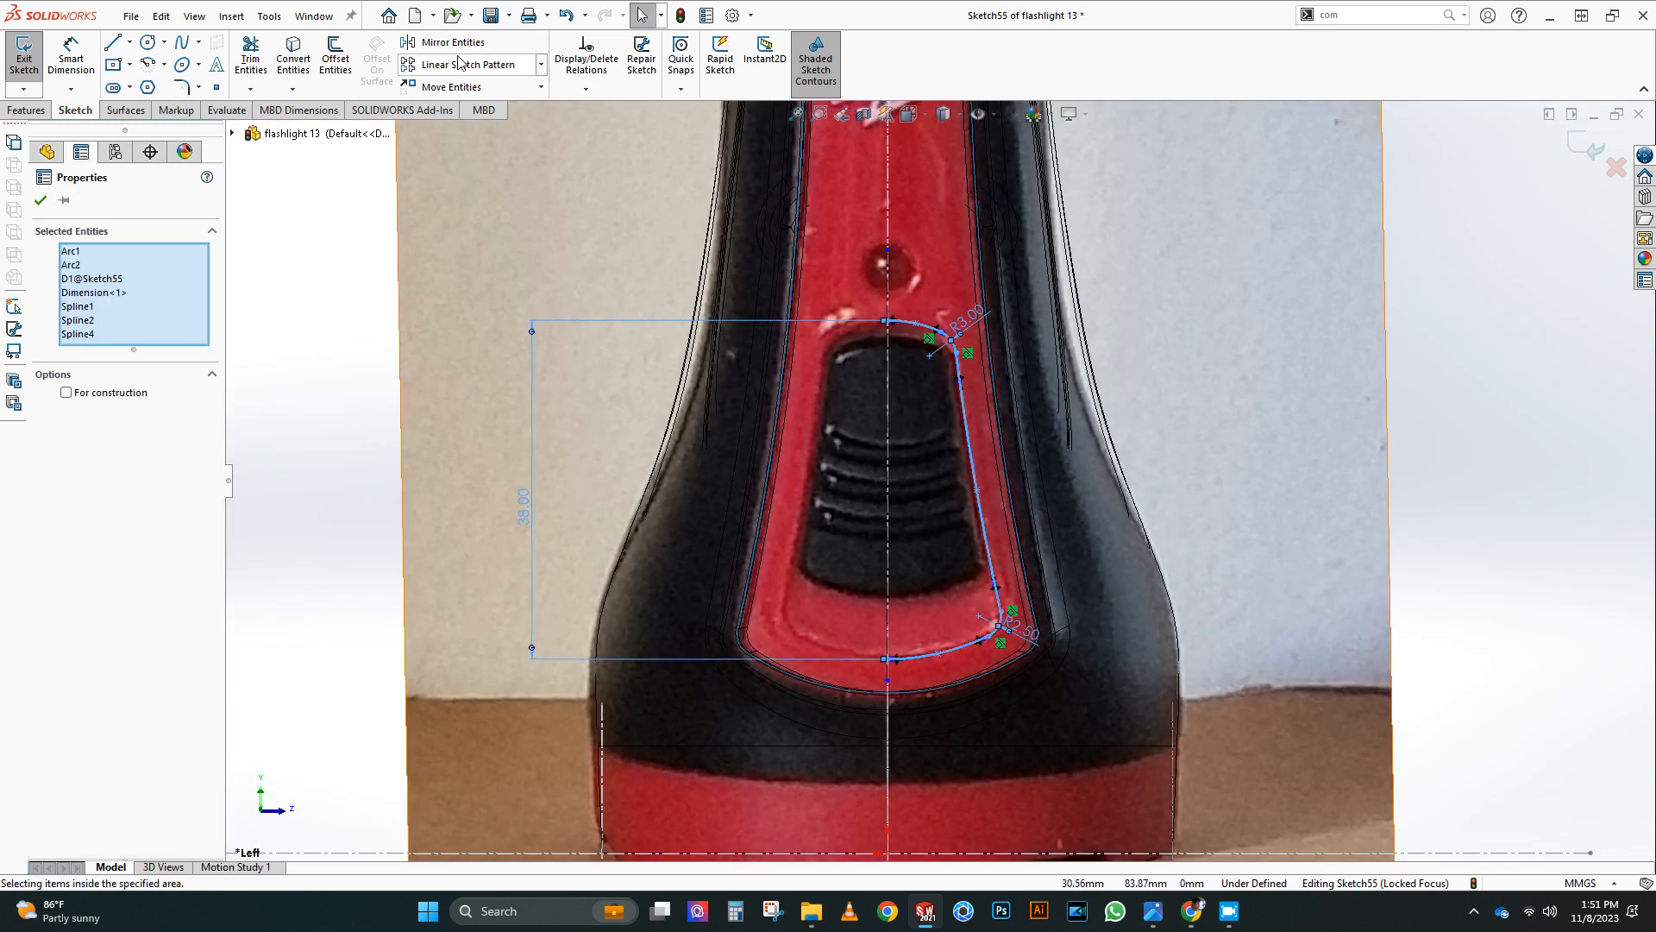
click(454, 43)
click(99, 461)
click(889, 526)
right_click(889, 527)
scroll(1294, 444, up, 3)
mouse_move(1276, 442)
middle_down()
mouse_move(882, 400)
mouse_move(897, 433)
middle_up()
click(1584, 149)
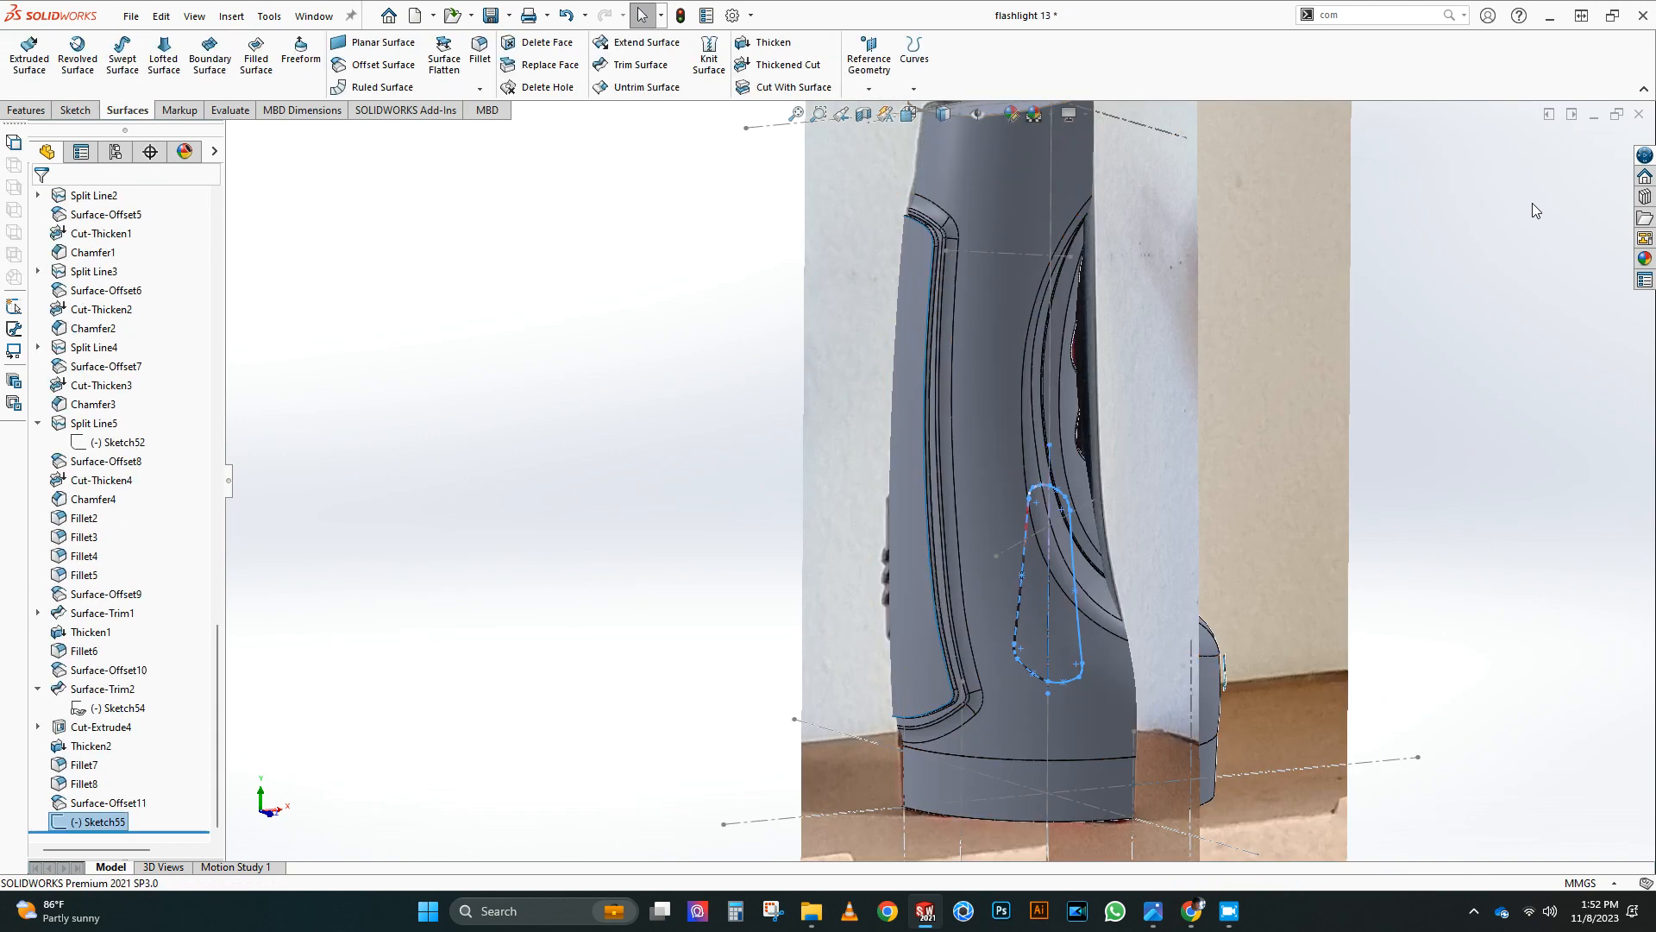
Step: Trim the offset panel surface with the switch outline sketch, removing the portion outside the outline
click(641, 65)
click(915, 379)
click(42, 200)
Step: Thicken the trimmed switch surface by 2 mm and merge the result only with the inner panel body
scroll(888, 595, down, 2)
middle_drag(889, 561, 849, 509)
click(767, 45)
click(67, 473)
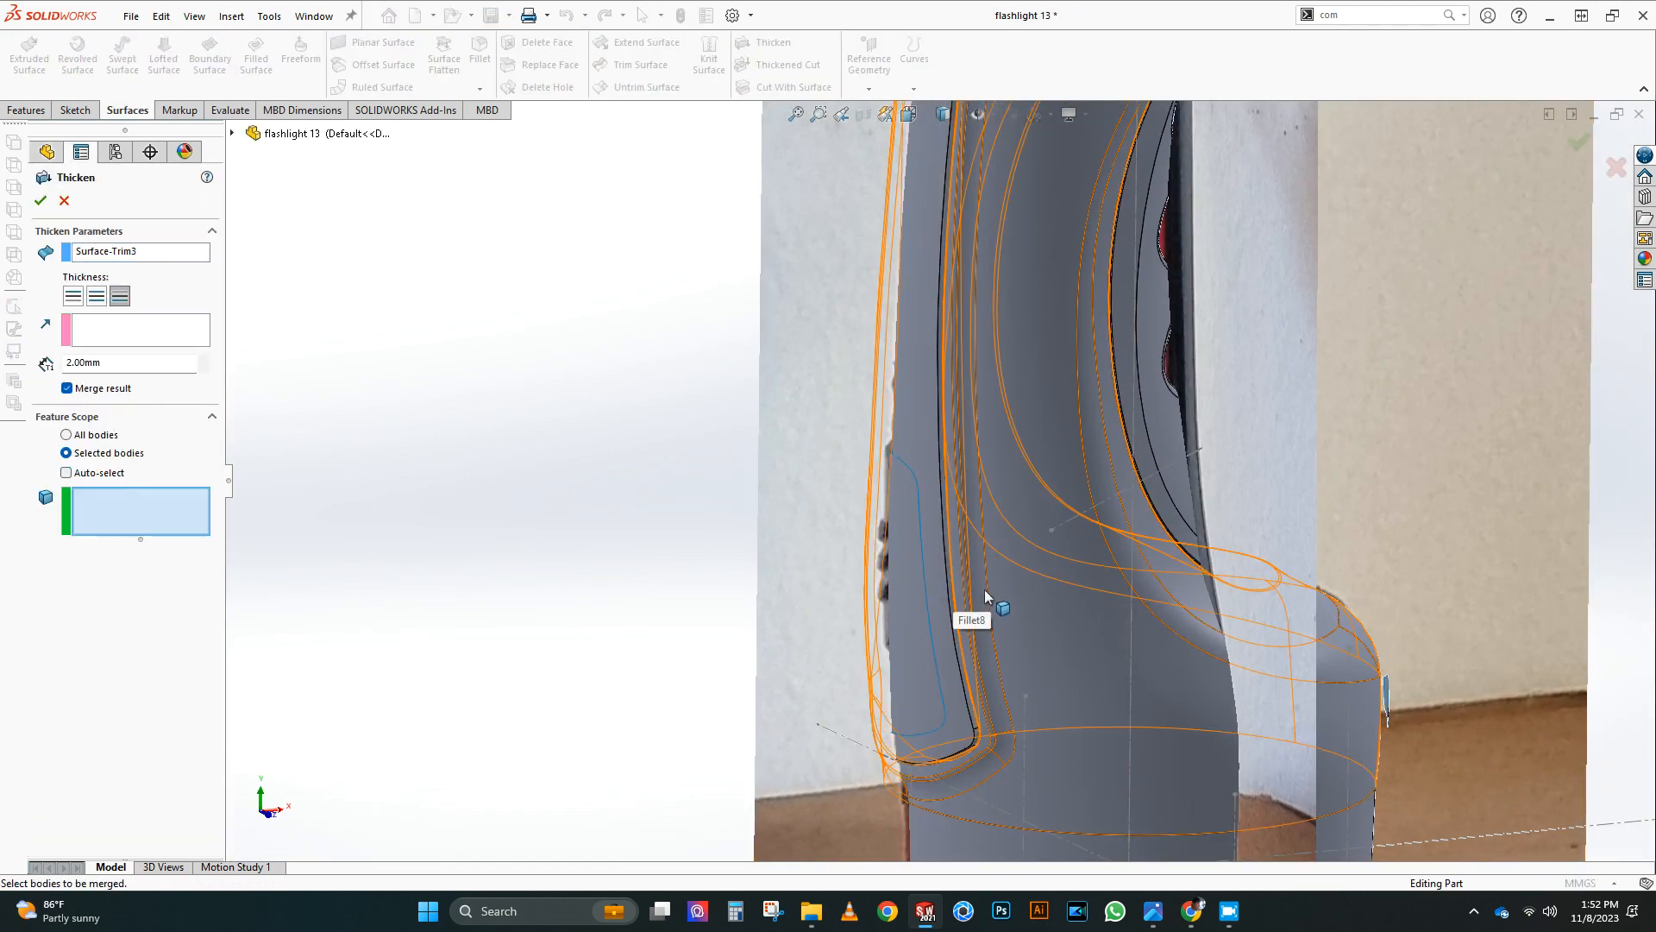
click(928, 347)
scroll(928, 347, up, 3)
click(40, 200)
Step: Round the edge around the thickened switch pad with a 2 mm fillet
scroll(1103, 426, down, 5)
click(480, 47)
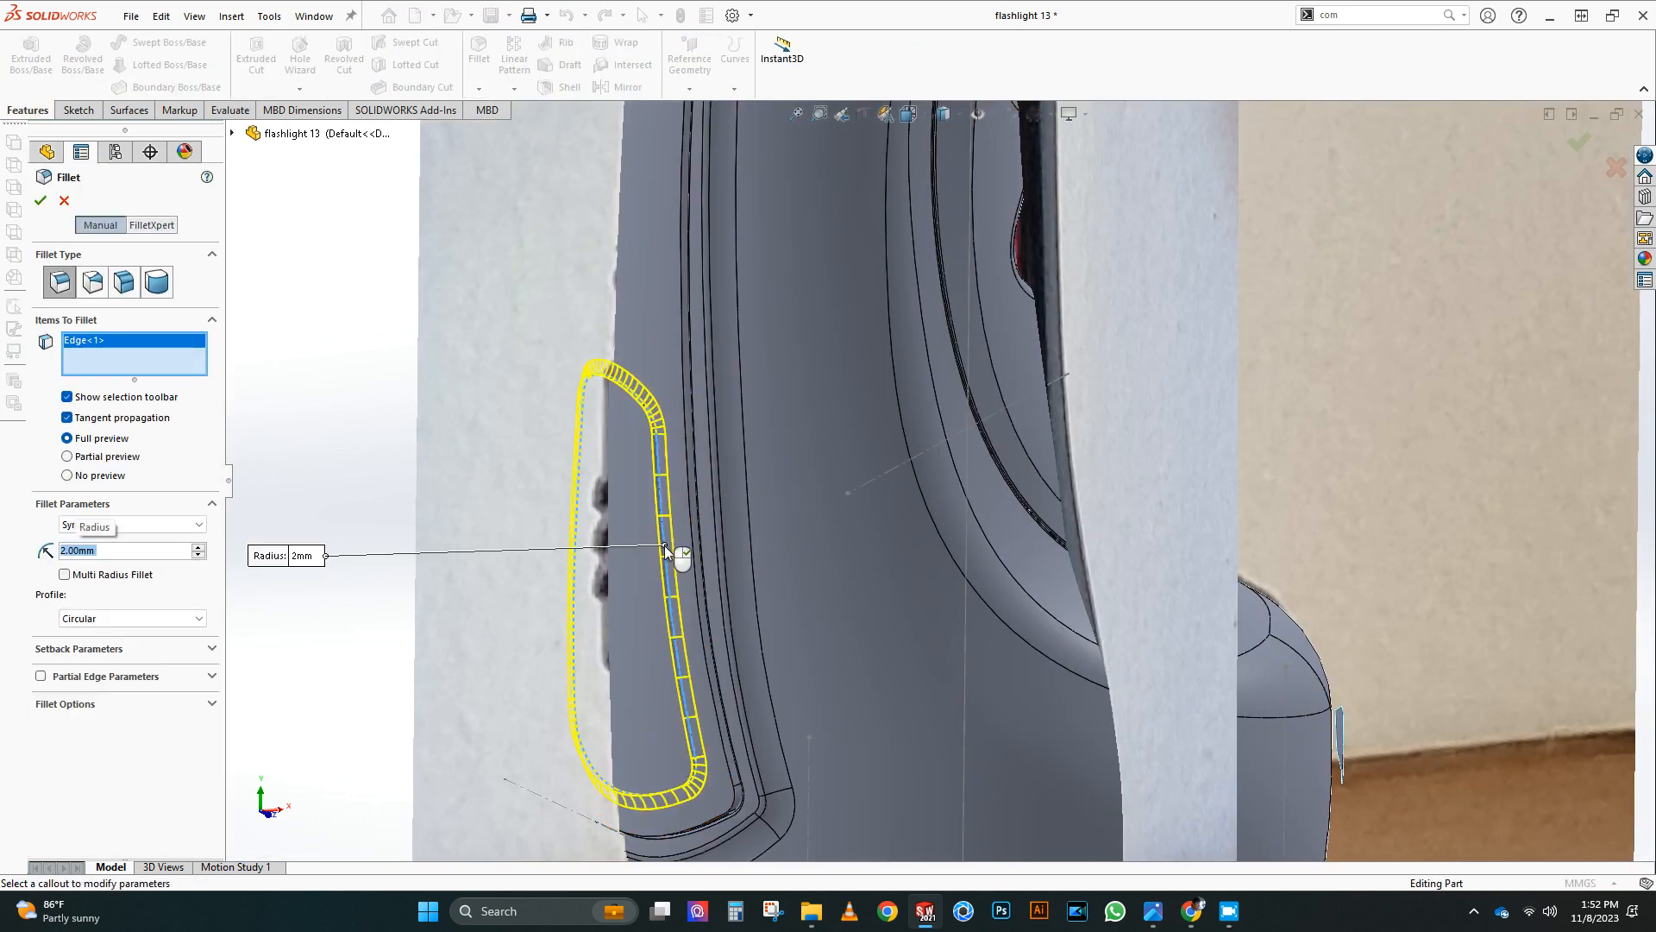
click(39, 202)
Step: Show the switch outline sketch and display the model in wireframe from the left over the photo
middle_drag(629, 462, 886, 514)
scroll(53, 792, down, 1)
click(128, 784)
scroll(992, 432, up, 3)
click(946, 115)
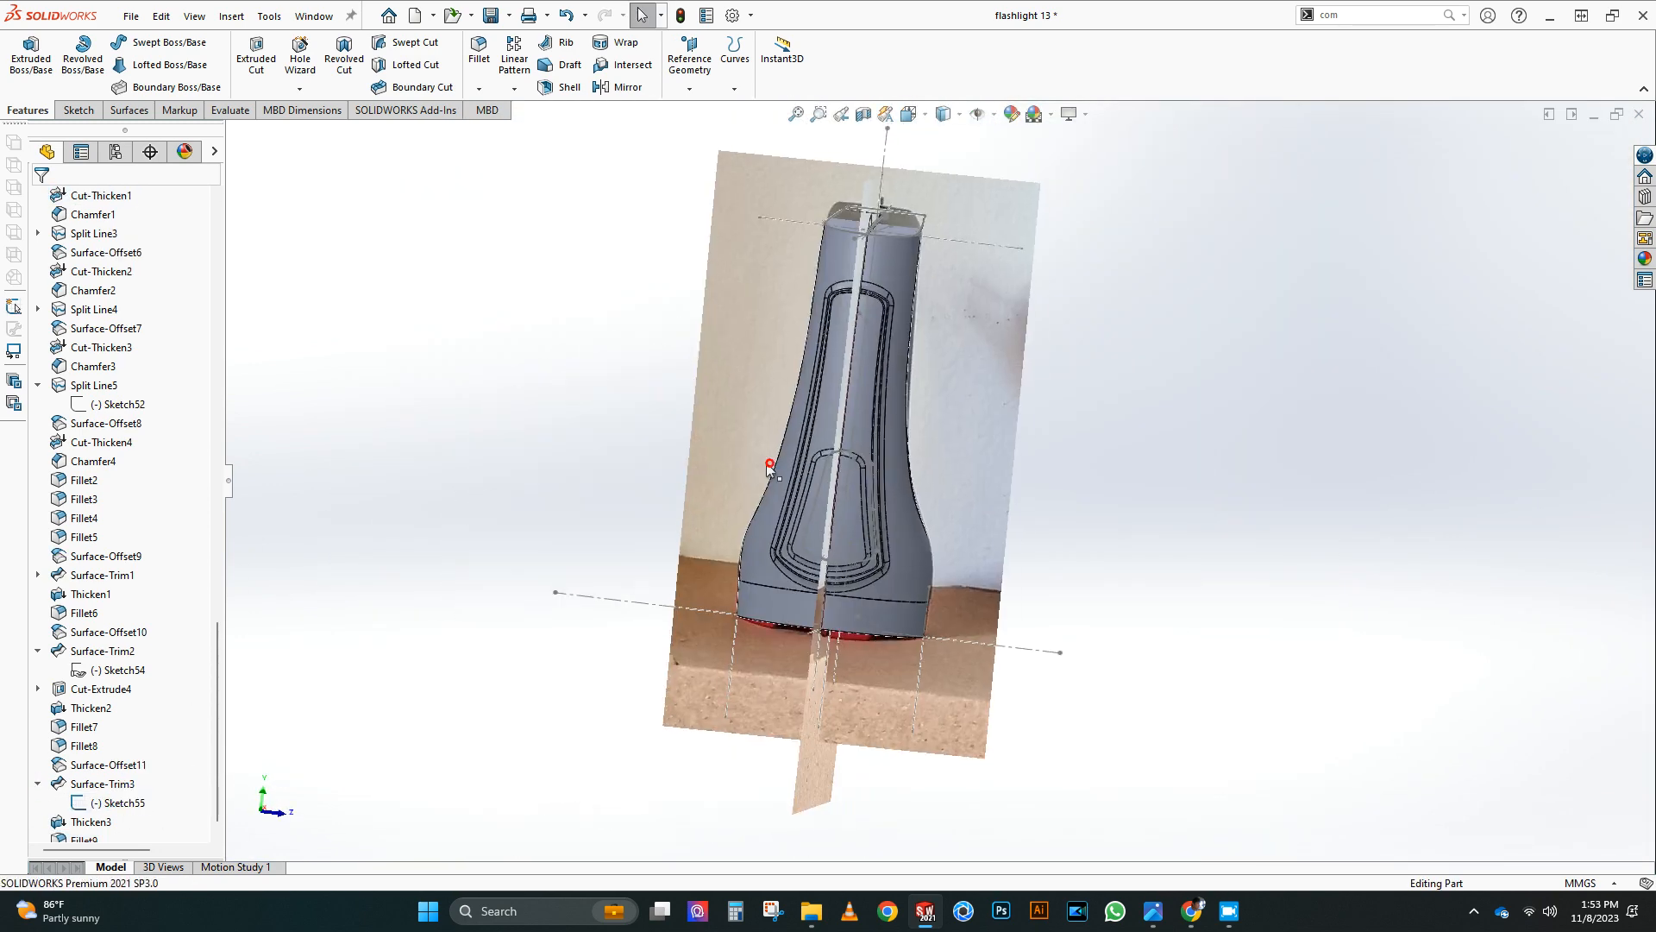
key(ctrl+3)
click(945, 114)
click(944, 233)
scroll(856, 566, down, 2)
scroll(126, 416, up, 20)
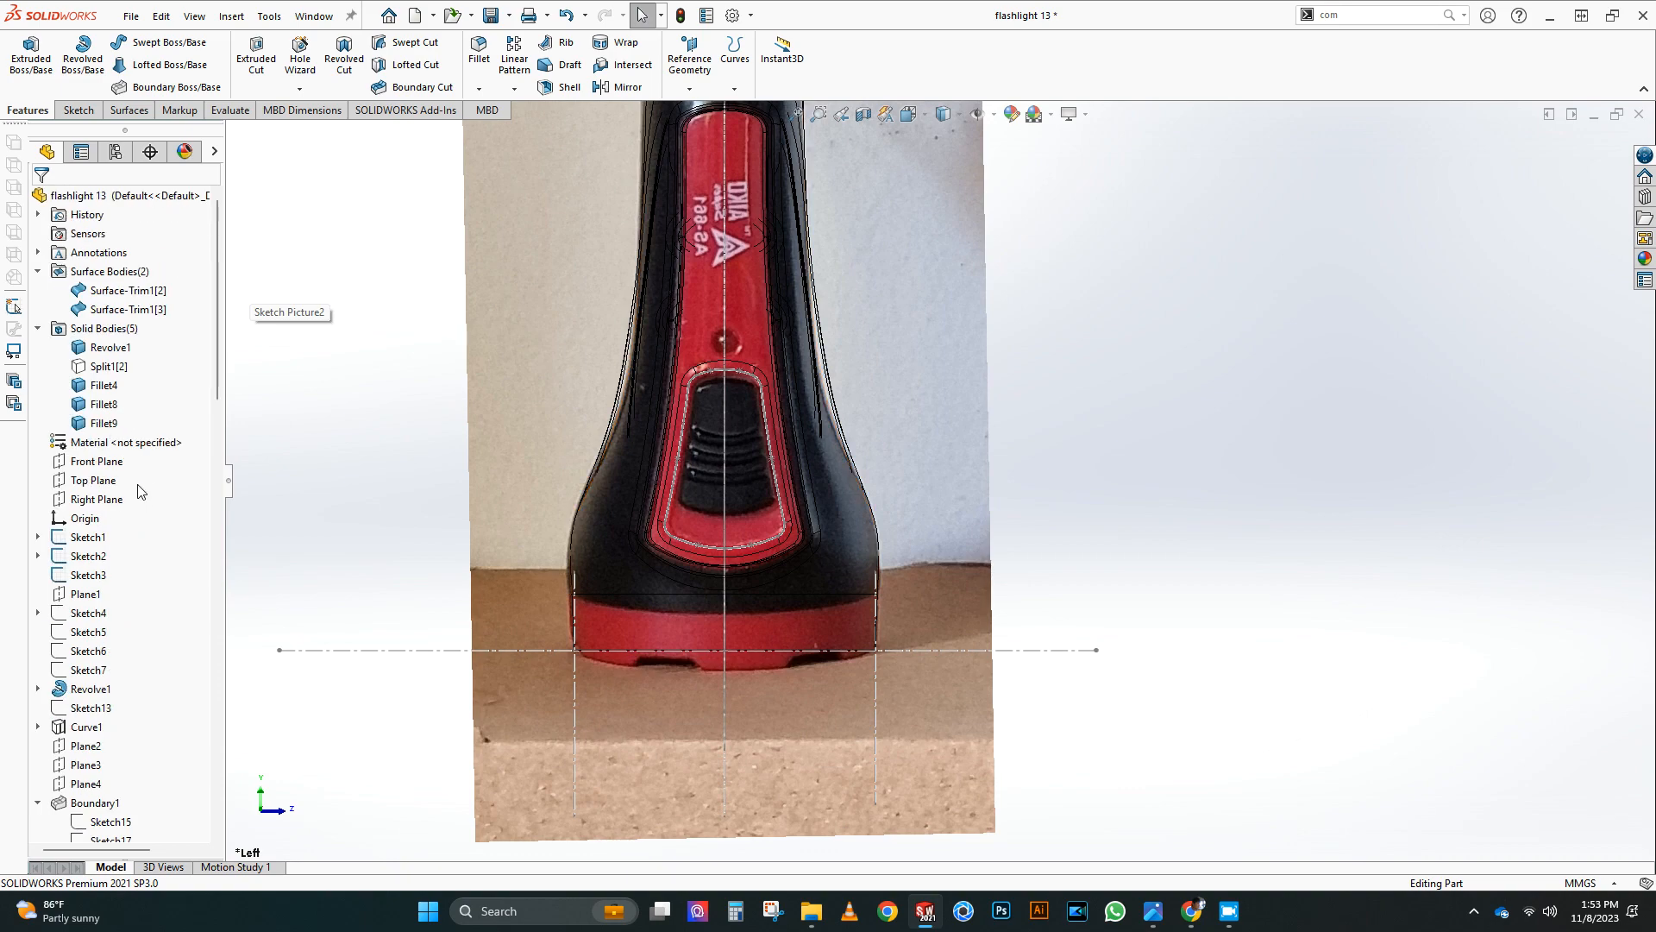
Step: Start a new sketch on the Right Plane, viewed from the left around the photographed switch
scroll(556, 564, down, 1)
middle_drag(790, 496, 769, 470)
click(901, 108)
click(902, 198)
click(95, 500)
click(114, 480)
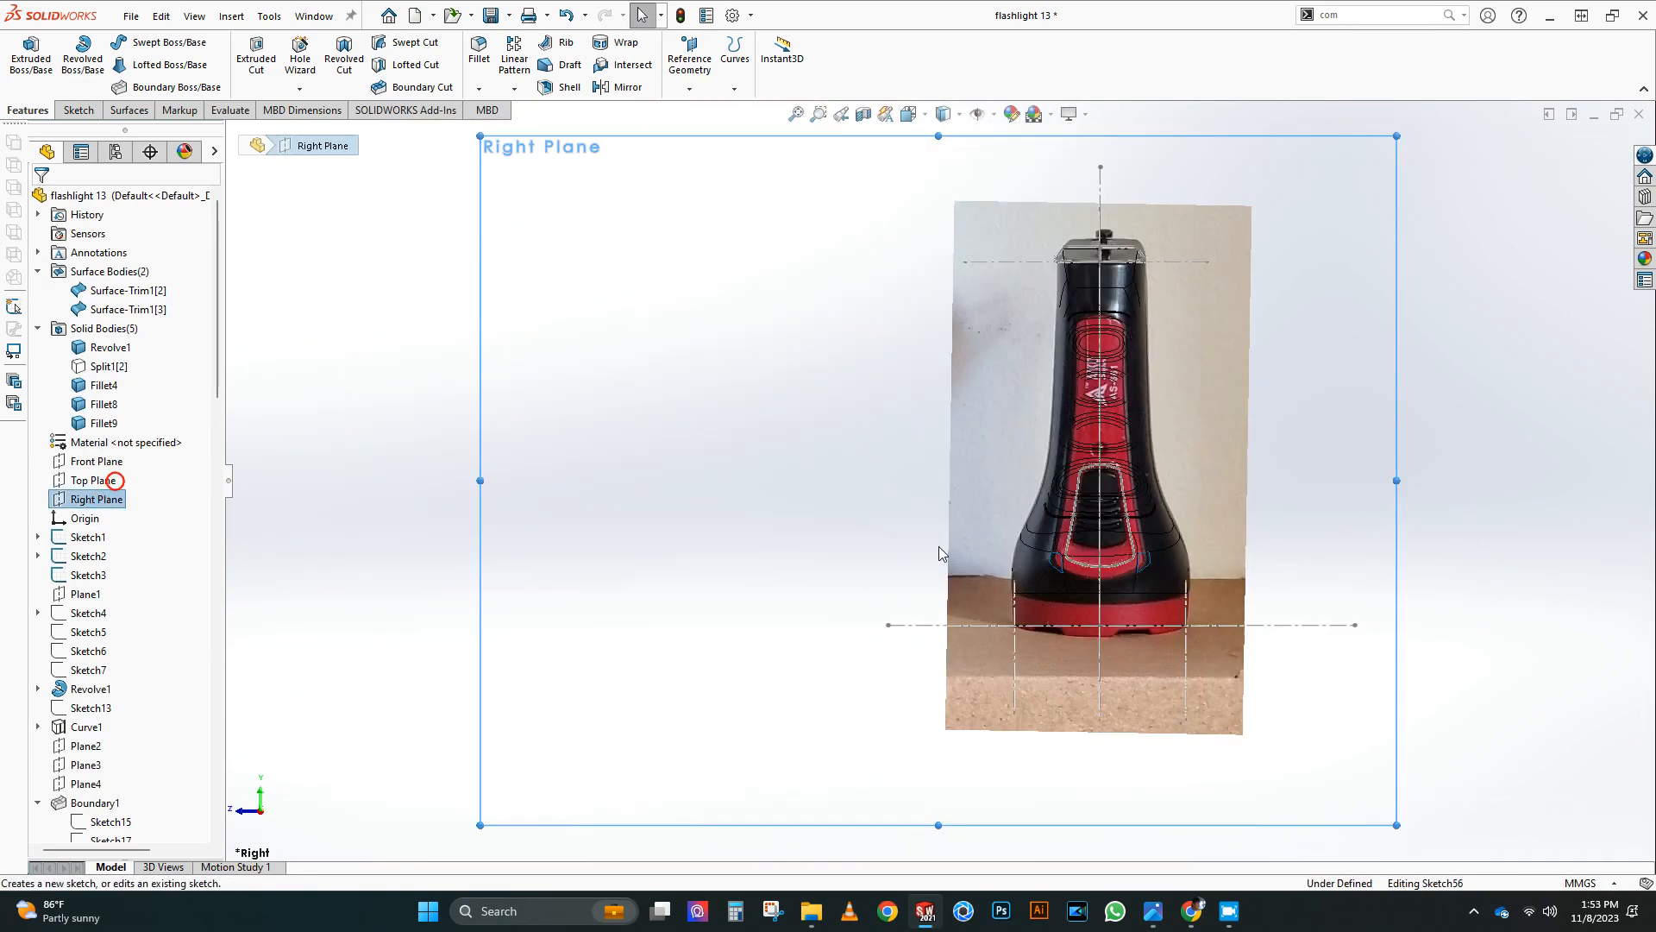
middle_drag(1057, 452, 759, 524)
scroll(802, 507, down, 4)
Step: Offset the whole switch outline 1 mm inward and finish the sketch
click(335, 60)
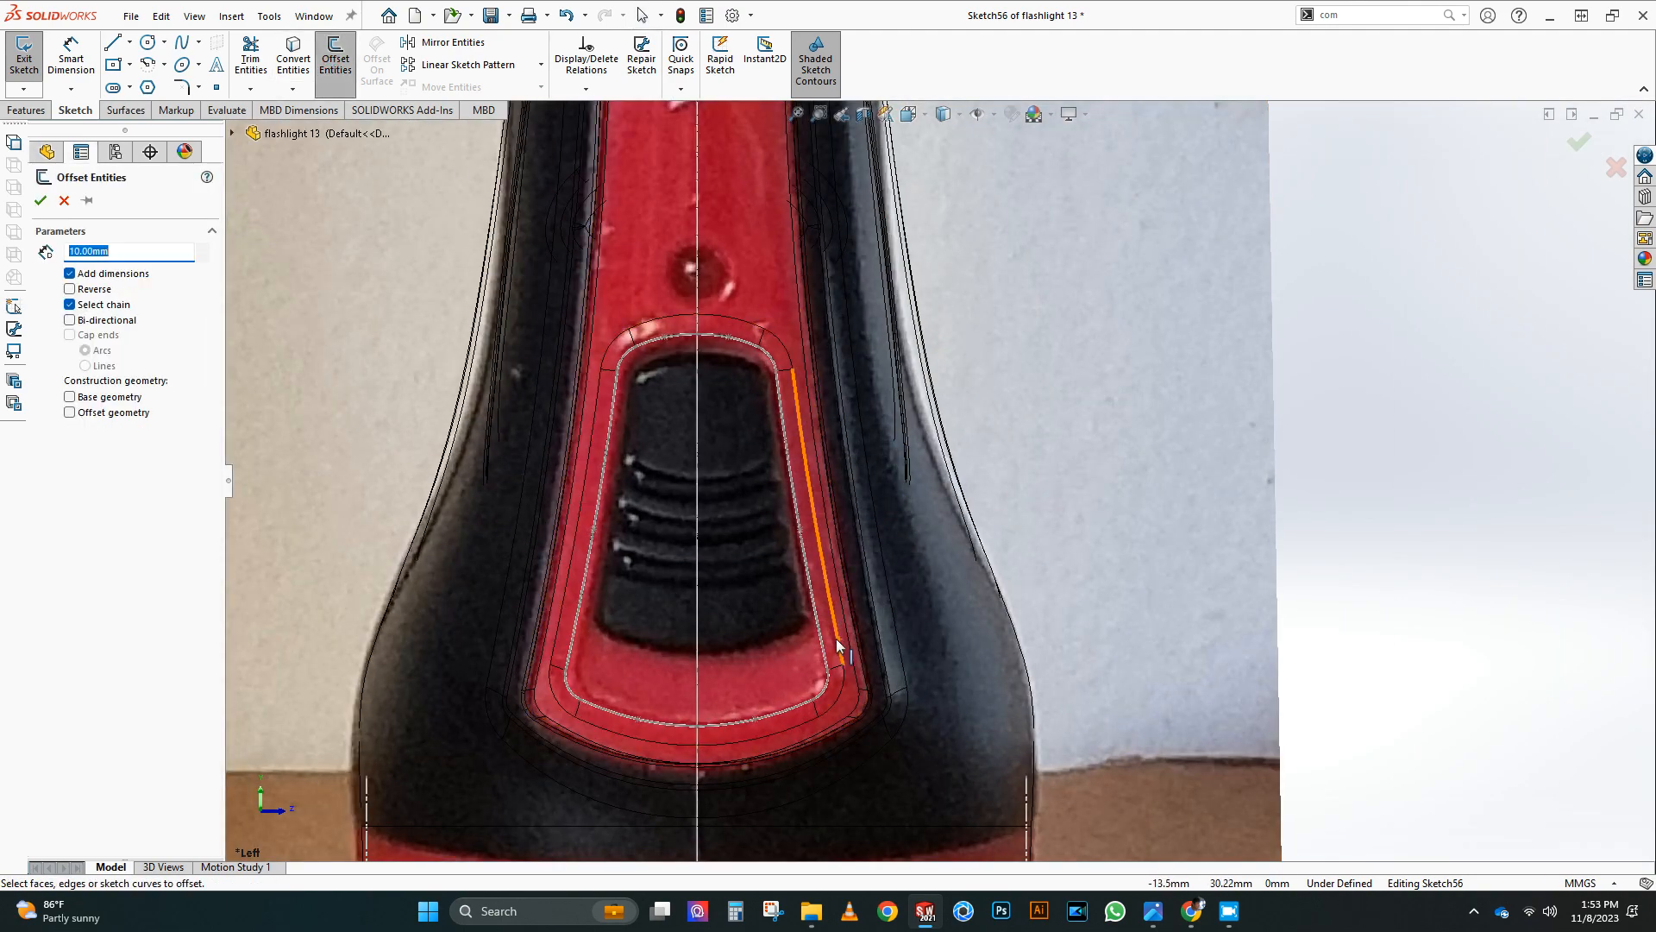
click(70, 289)
text(.5)
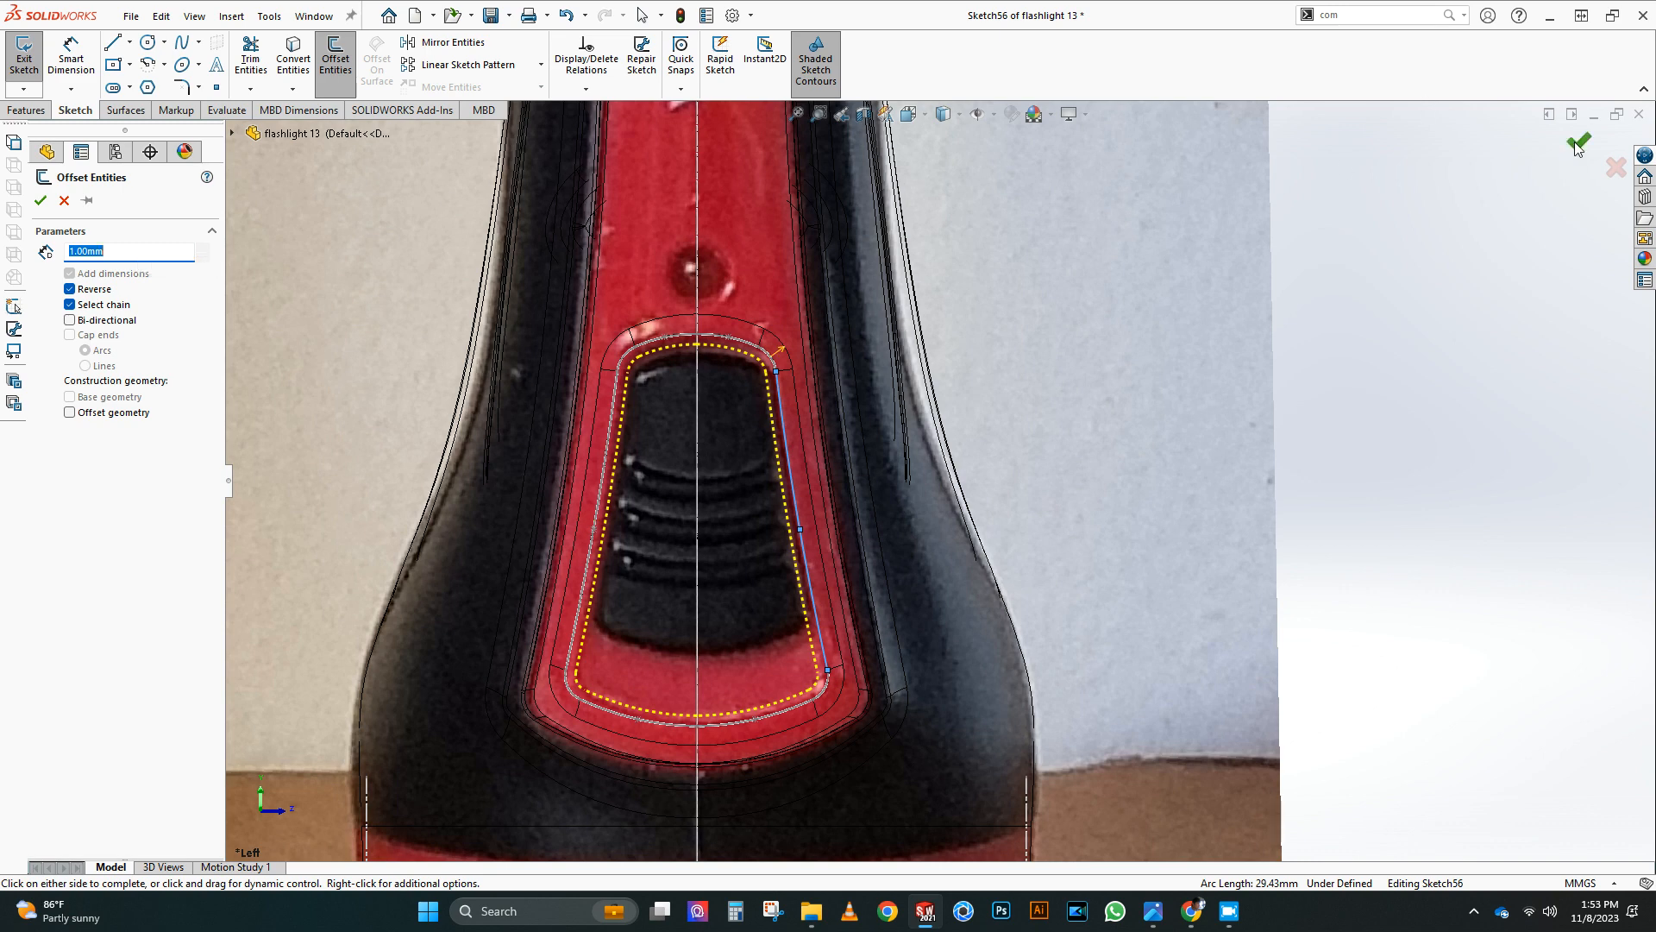
click(1577, 147)
click(1583, 146)
Step: Return to shaded display with edges and create an offset surface 0.5 mm from the switch pad's outer face
scroll(712, 535, up, 6)
click(943, 114)
click(943, 135)
mouse_move(1009, 345)
middle_down()
mouse_move(841, 287)
mouse_move(716, 291)
middle_up()
scroll(717, 291, down, 4)
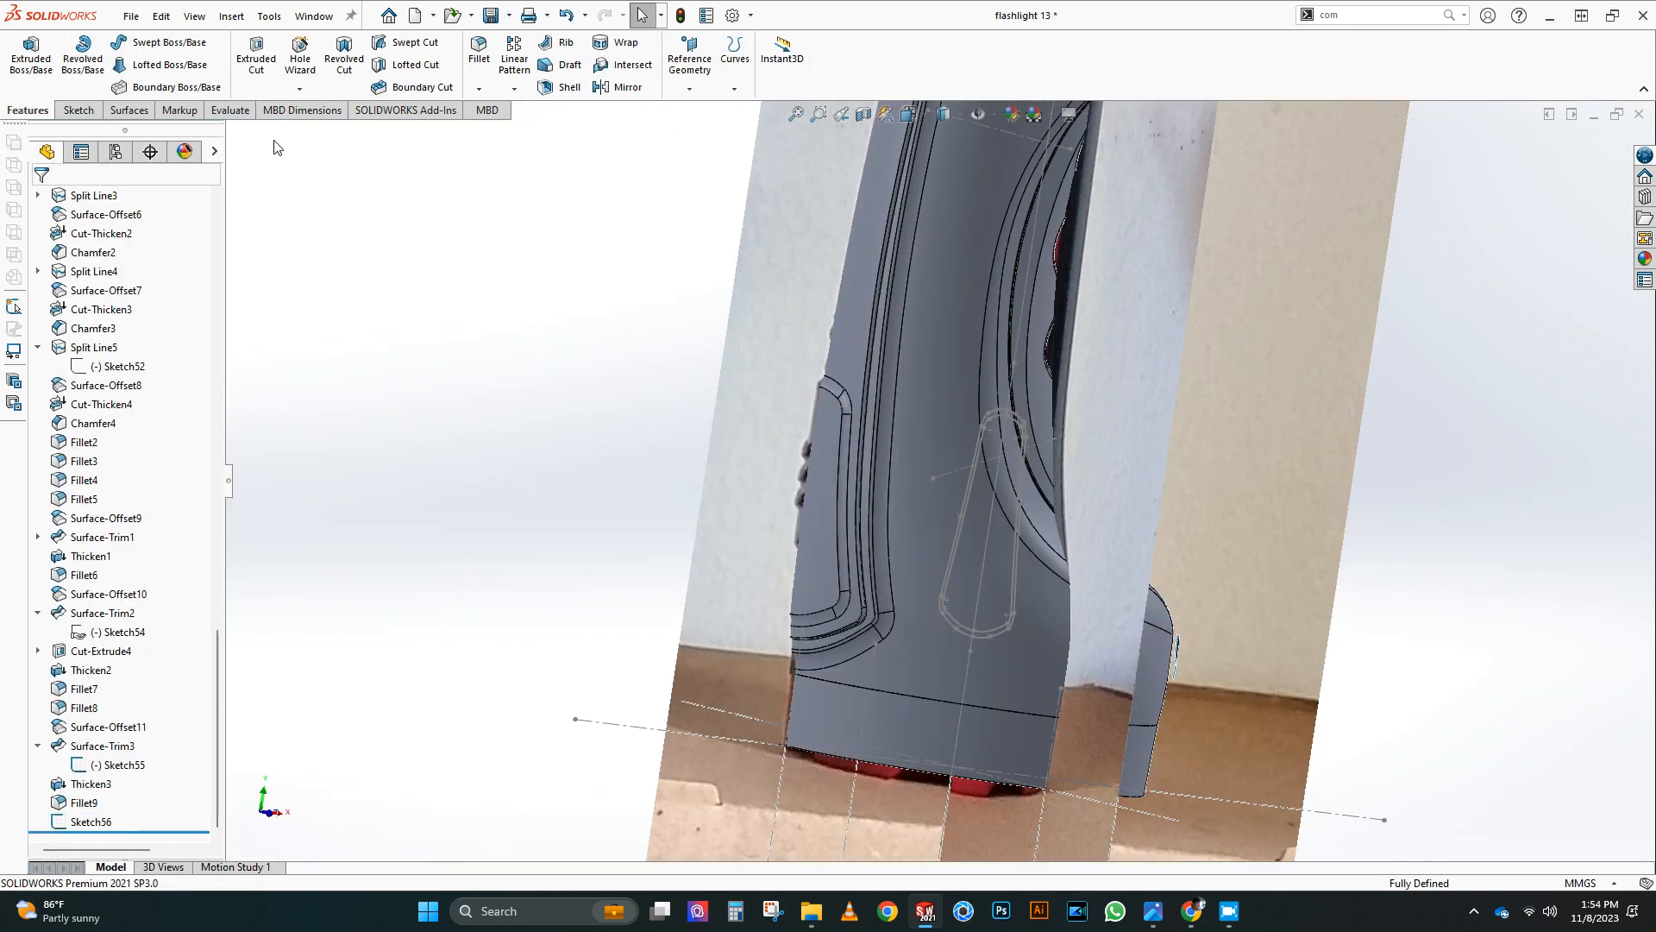
click(136, 113)
click(381, 67)
click(833, 440)
middle_drag(828, 441, 576, 485)
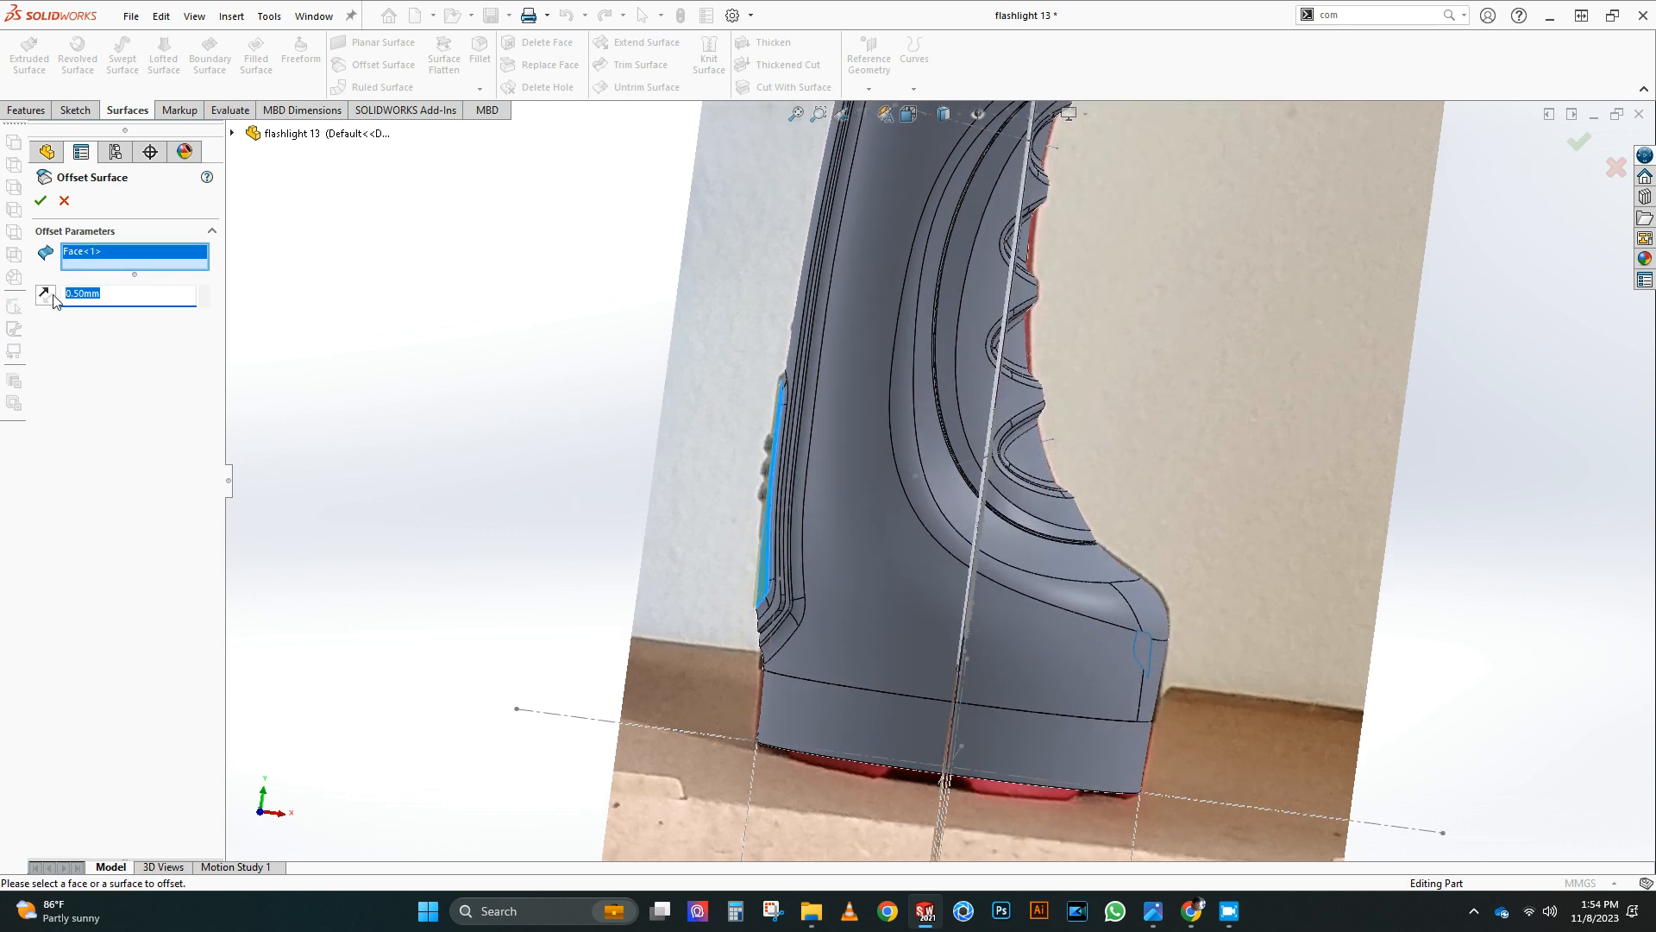
key(Return)
scroll(877, 447, down, 5)
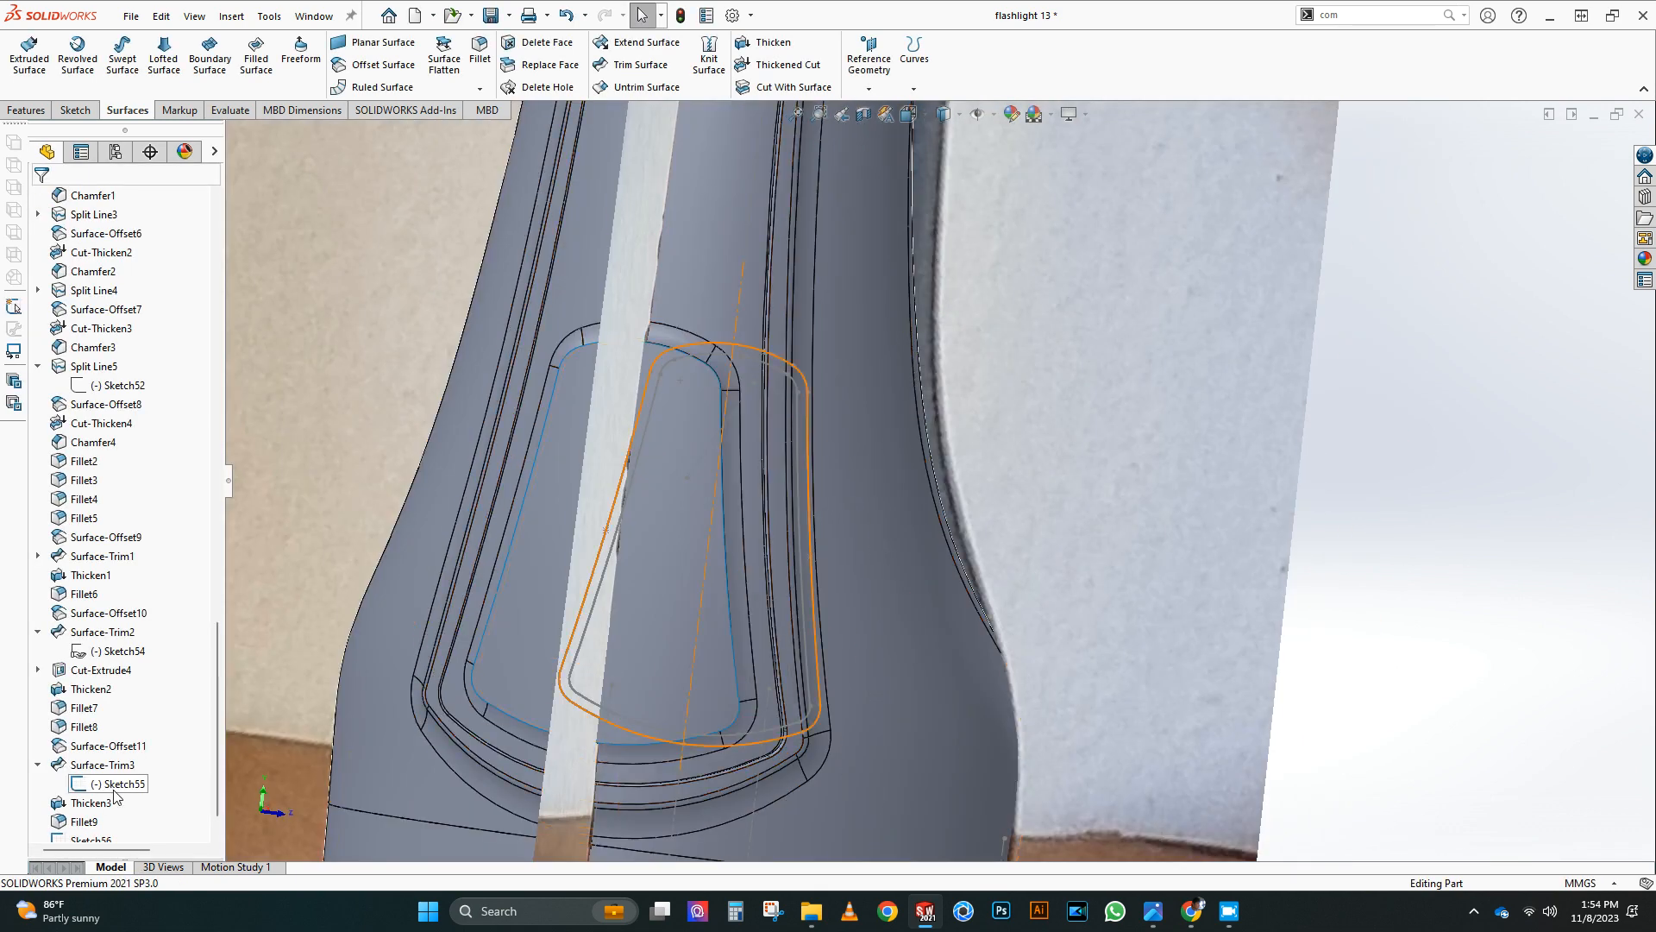
Step: Trim the new offset surface with the inset switch outline, removing the border outside it
scroll(114, 796, down, 1)
click(665, 72)
click(714, 405)
click(40, 200)
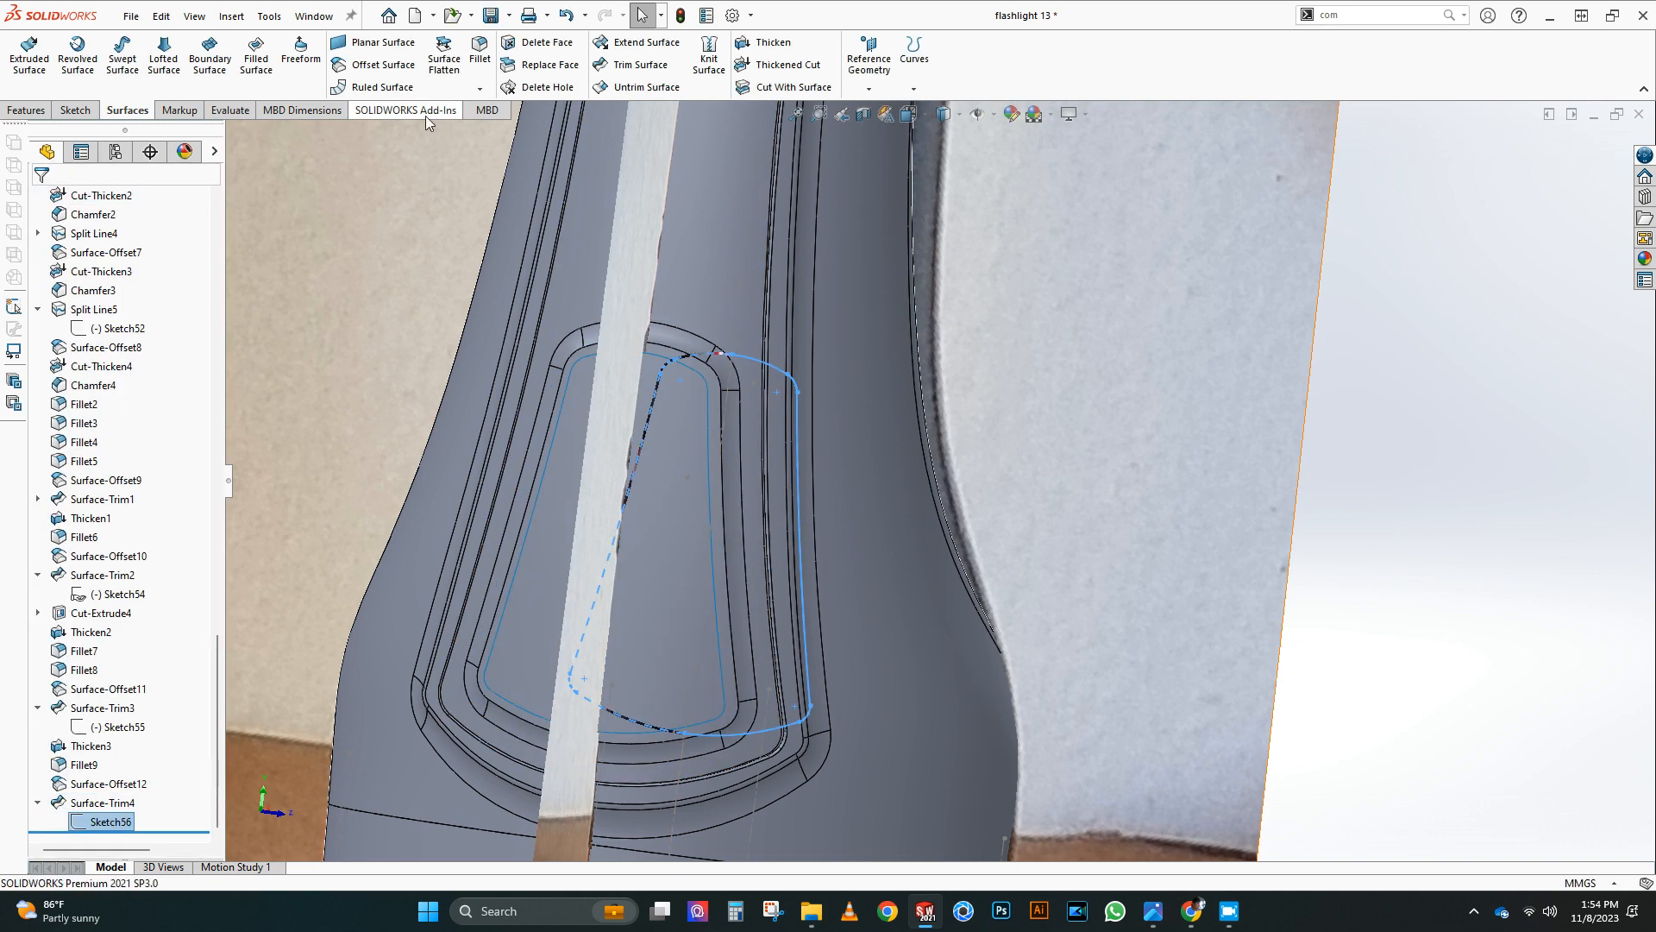
Step: Hide the reference photo sketches Sketch2 and Sketch1
key(f)
scroll(166, 444, up, 15)
click(97, 480)
click(130, 448)
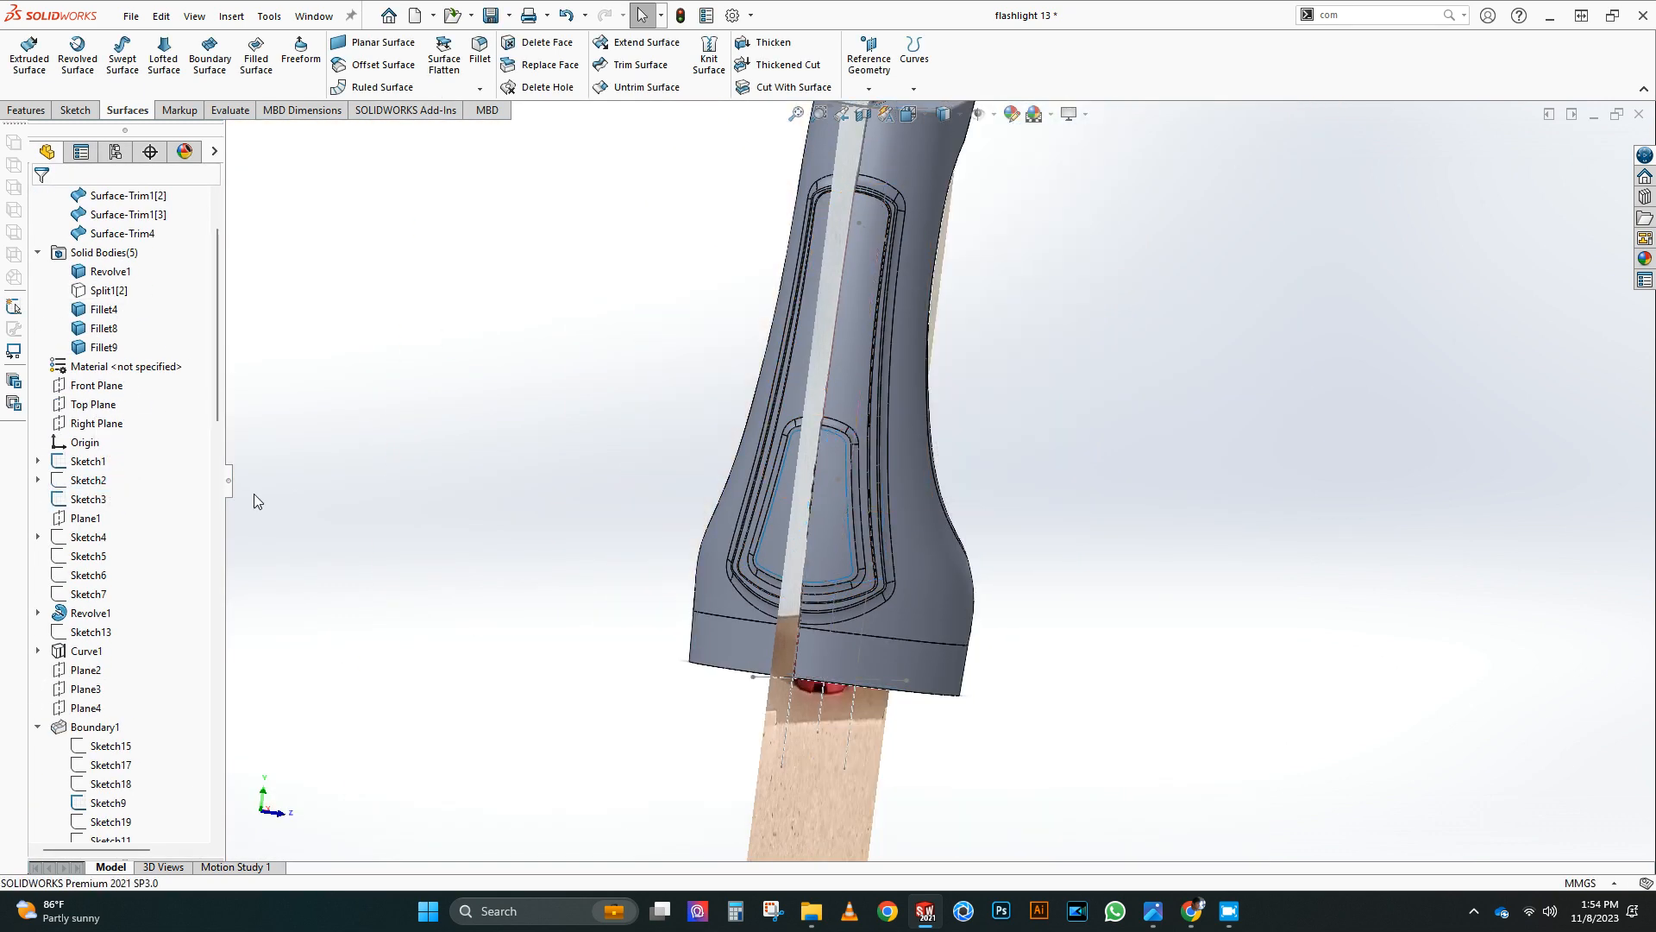
click(93, 461)
click(127, 429)
Step: Section the model lengthwise through its middle and examine how deep the inner panel and switch pad bodies sit in the handle
click(864, 114)
click(44, 200)
scroll(992, 444, up, 2)
mouse_move(992, 439)
middle_down()
mouse_move(834, 431)
mouse_move(757, 466)
mouse_move(817, 458)
middle_up()
scroll(919, 297, down, 5)
middle_drag(923, 300, 776, 362)
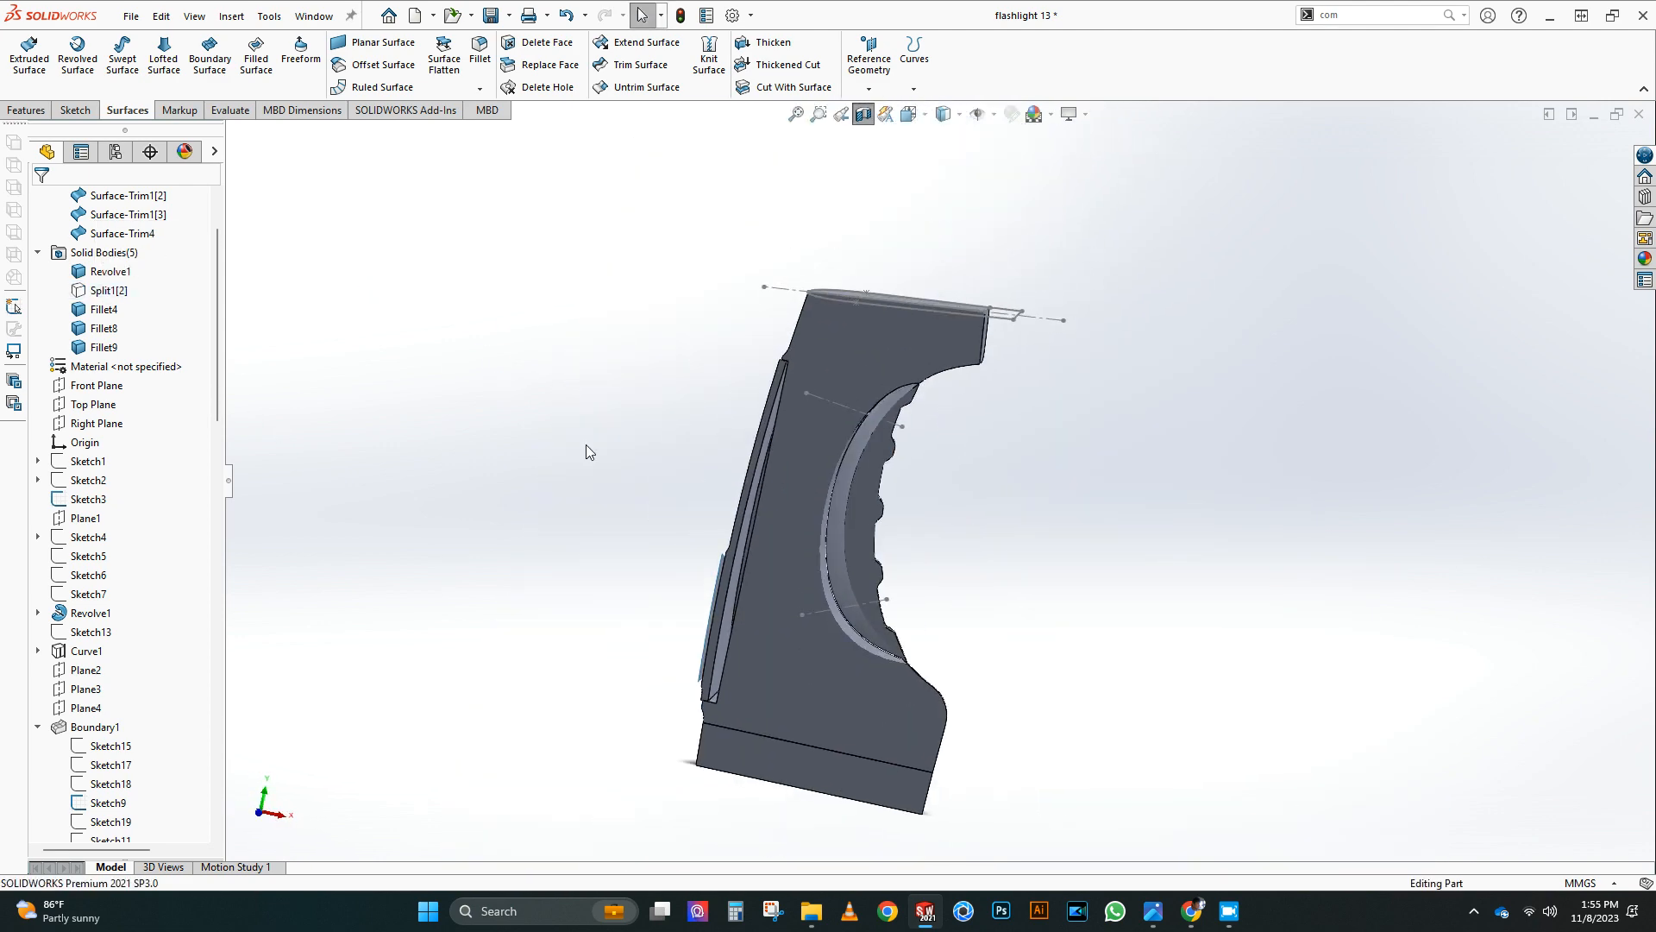
scroll(740, 479, down, 3)
middle_drag(740, 479, 517, 440)
scroll(759, 513, up, 3)
scroll(672, 466, up, 2)
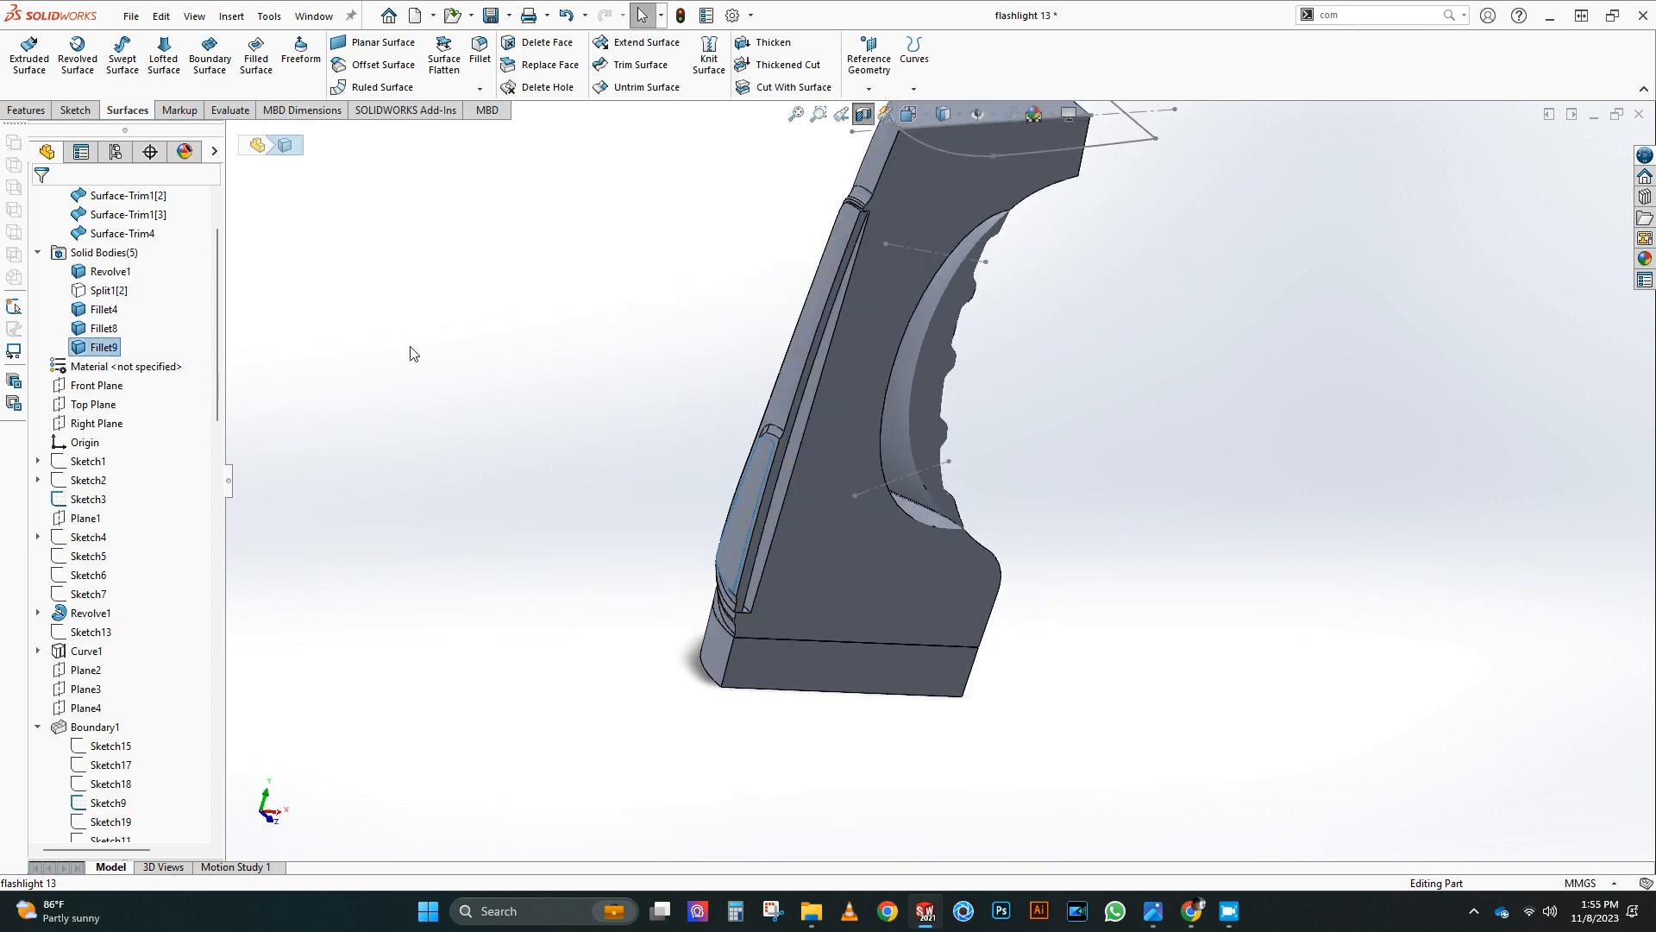
middle_drag(569, 285, 625, 266)
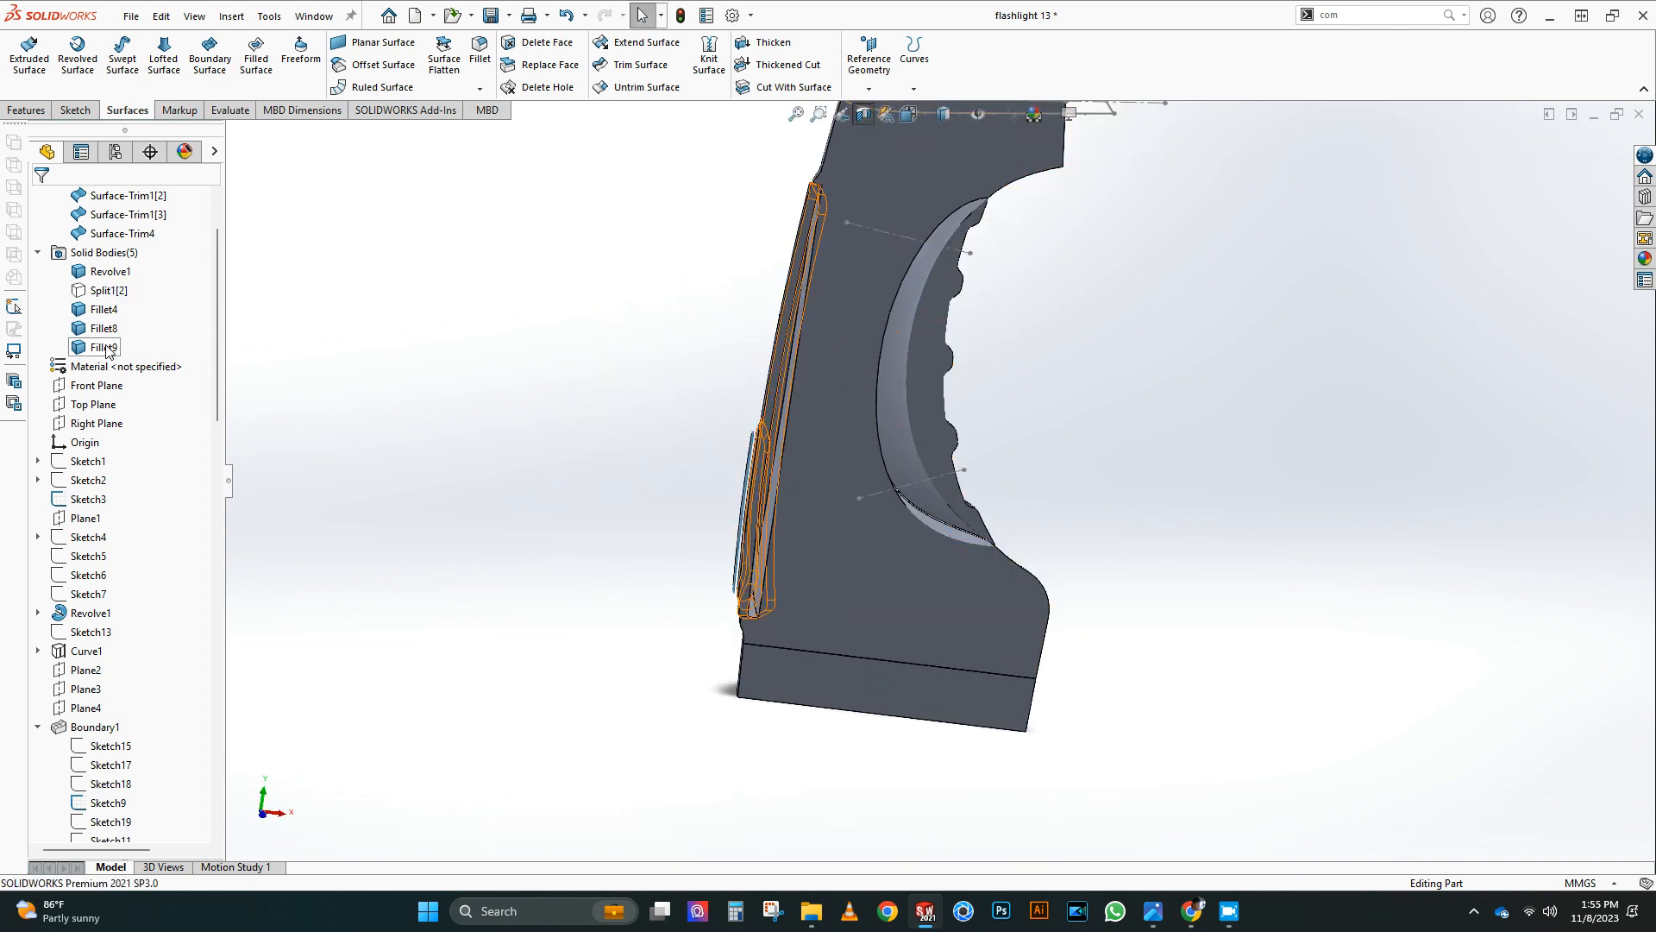
Step: Edit the inner panel's Thicken2 feature and set its thickness to 6 mm
scroll(144, 342, down, 15)
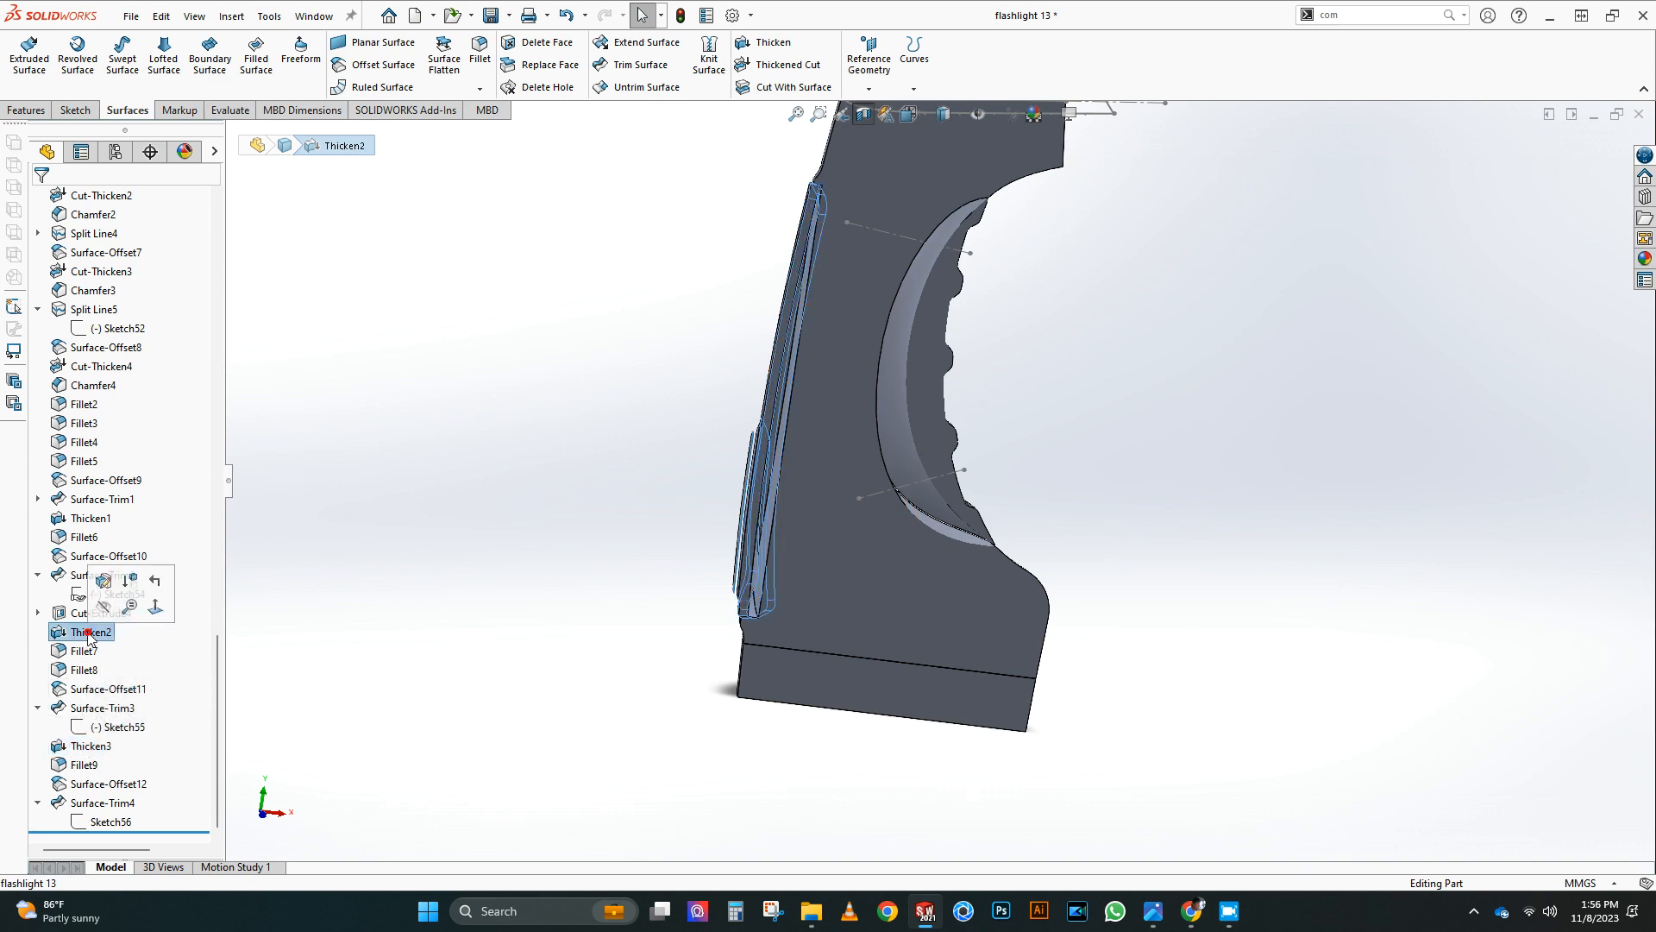
click(88, 633)
click(101, 580)
key(ctrl+1)
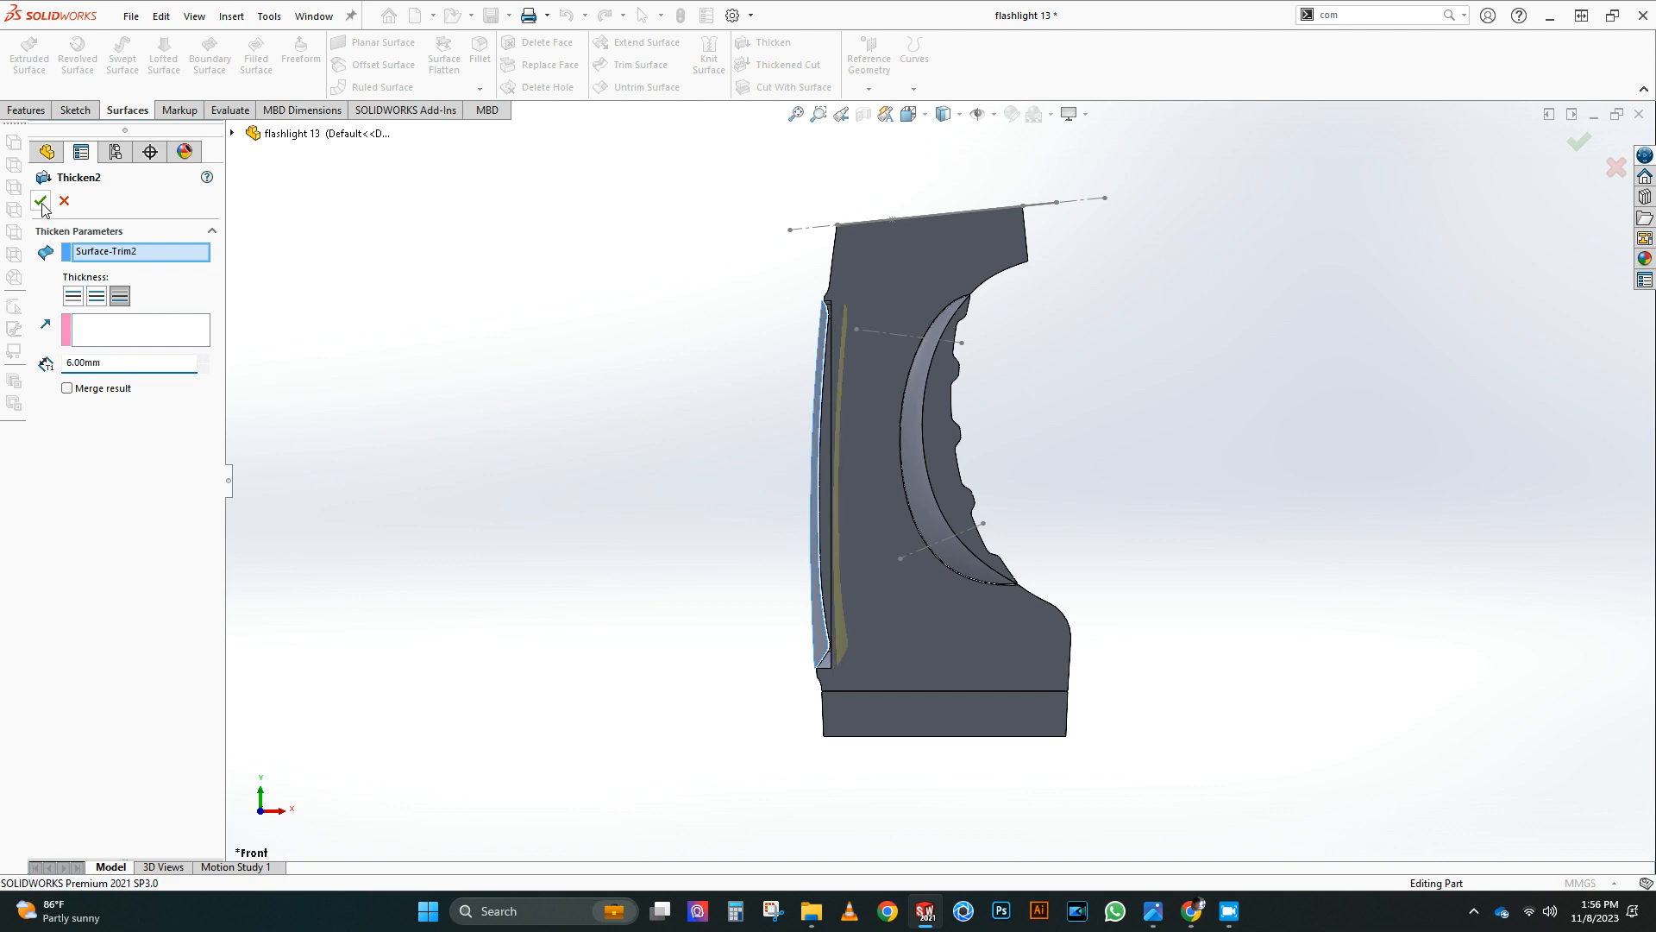
Step: Edit Thicken2 again and select a face of the sectioned panel as its thickening direction
middle_drag(866, 449, 926, 325)
scroll(827, 592, up, 5)
scroll(824, 511, down, 5)
scroll(895, 556, up, 5)
click(908, 114)
click(927, 166)
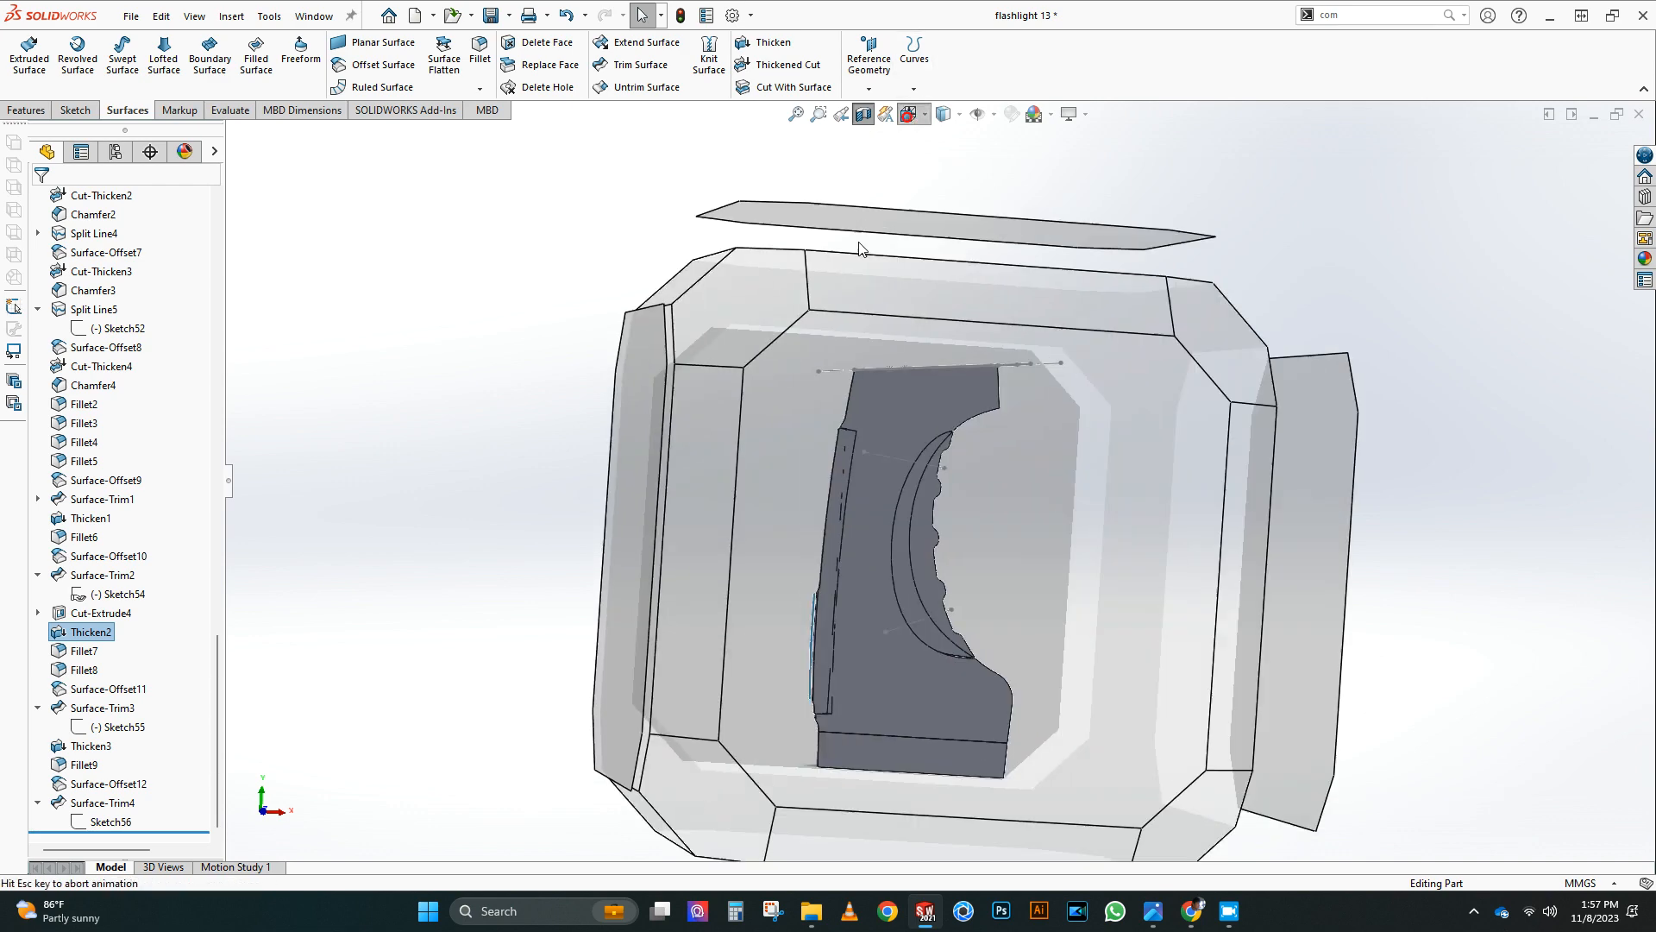
scroll(826, 739, down, 4)
right_click(91, 631)
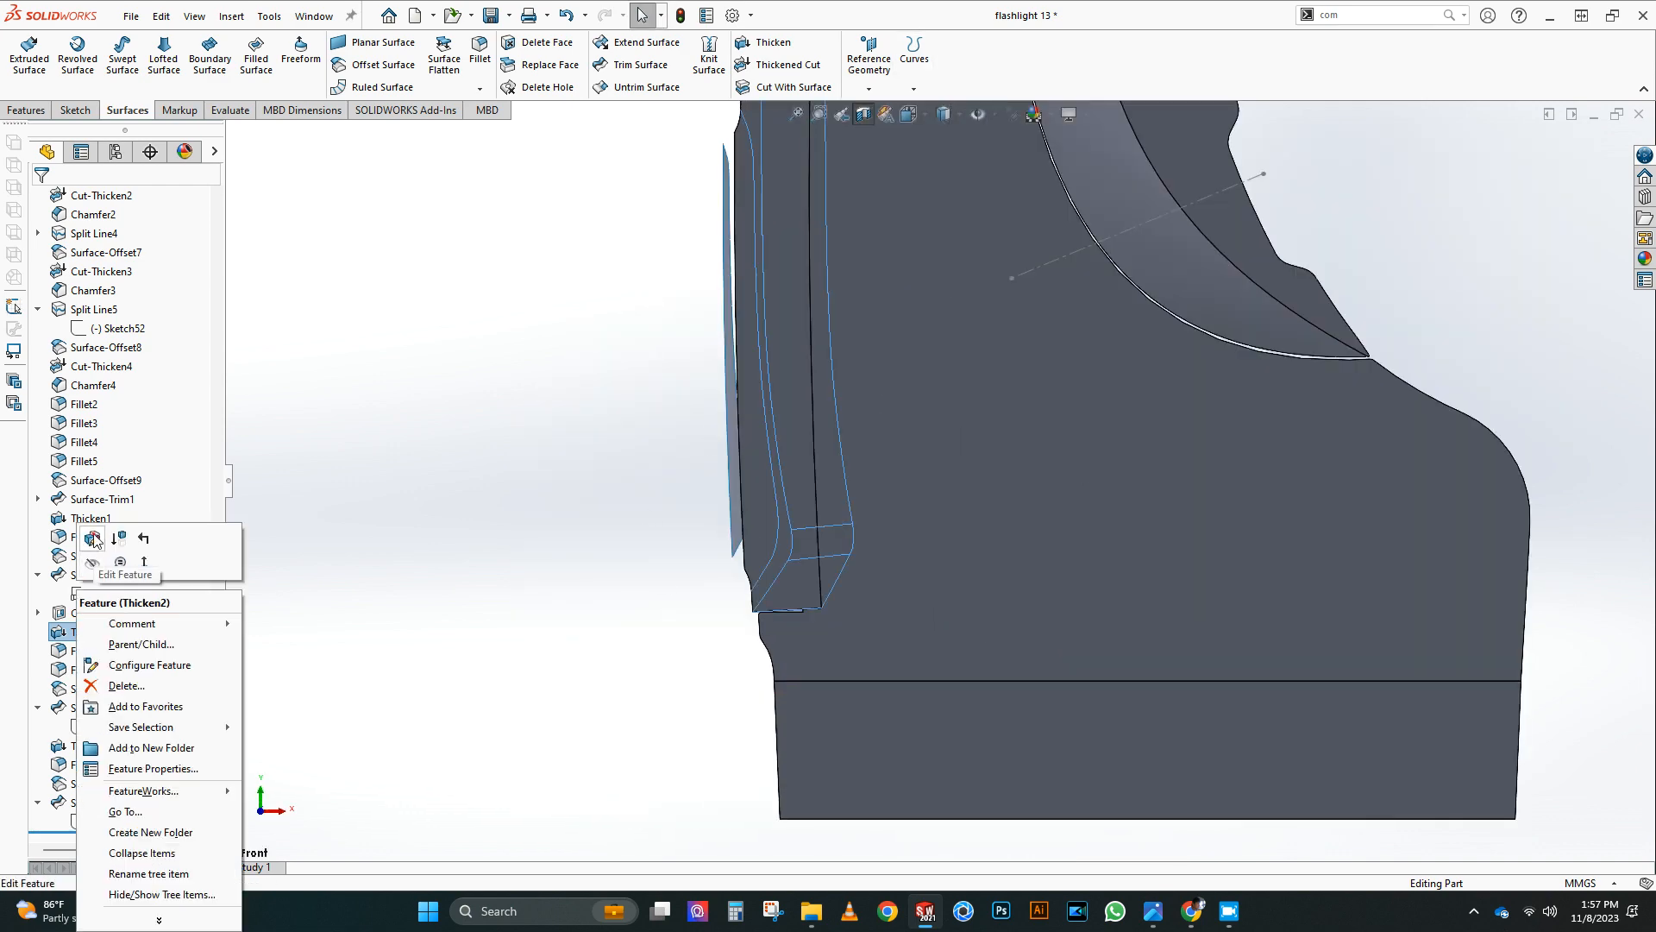
click(84, 551)
scroll(793, 530, down, 3)
click(851, 472)
scroll(663, 540, up, 5)
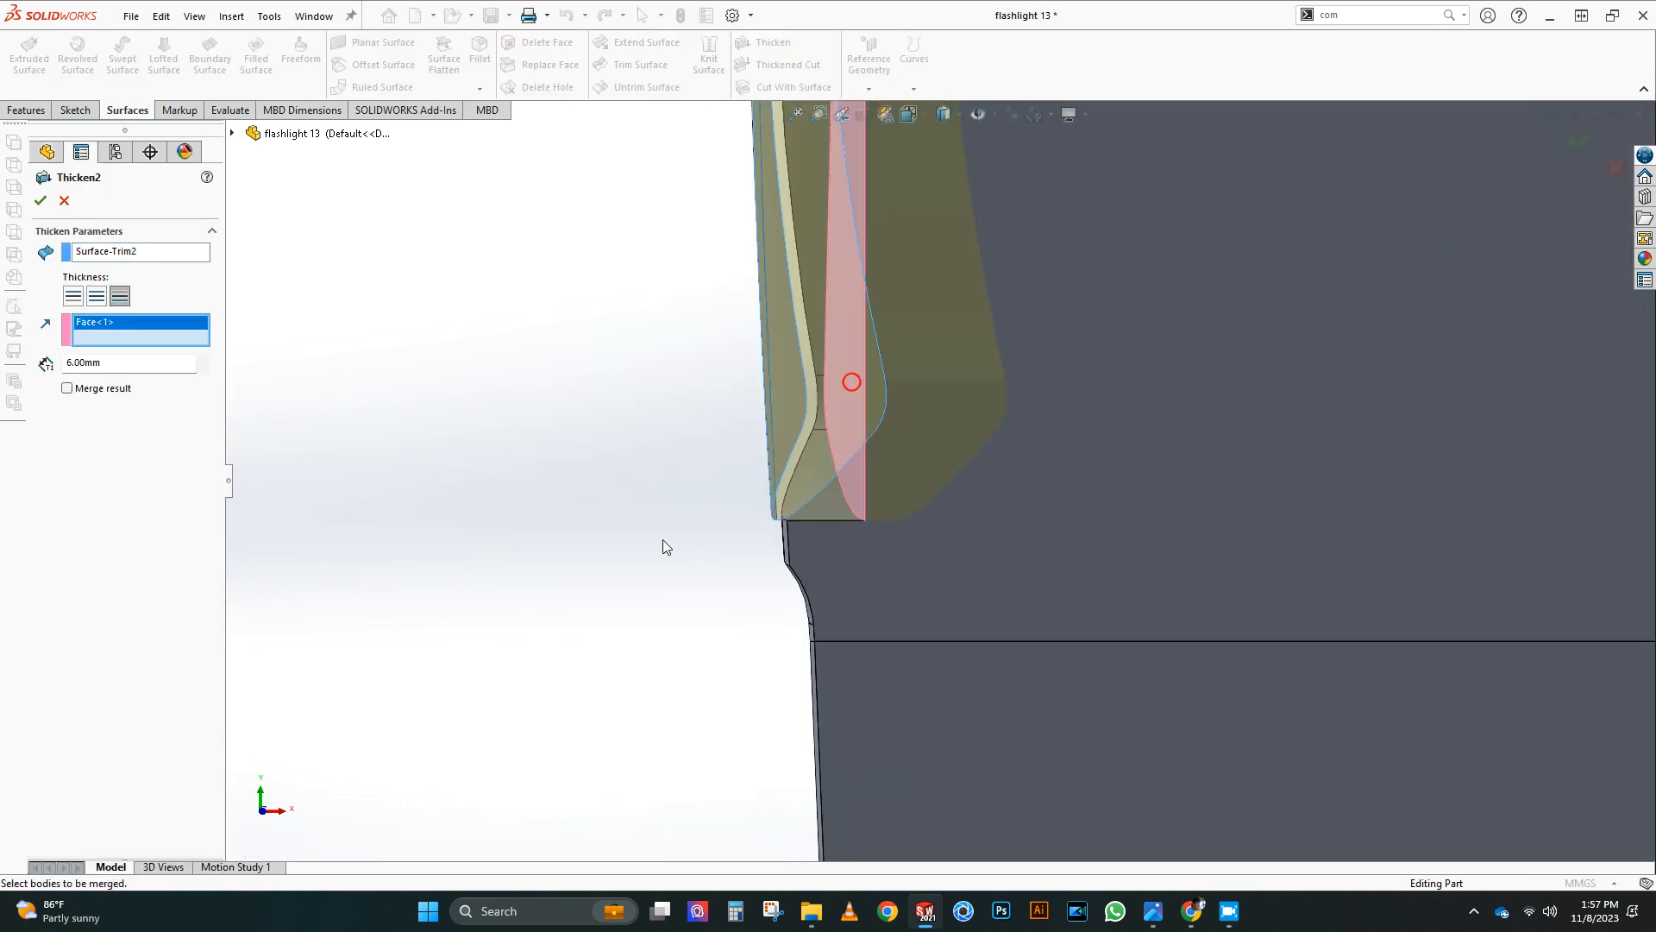
scroll(816, 258, down, 3)
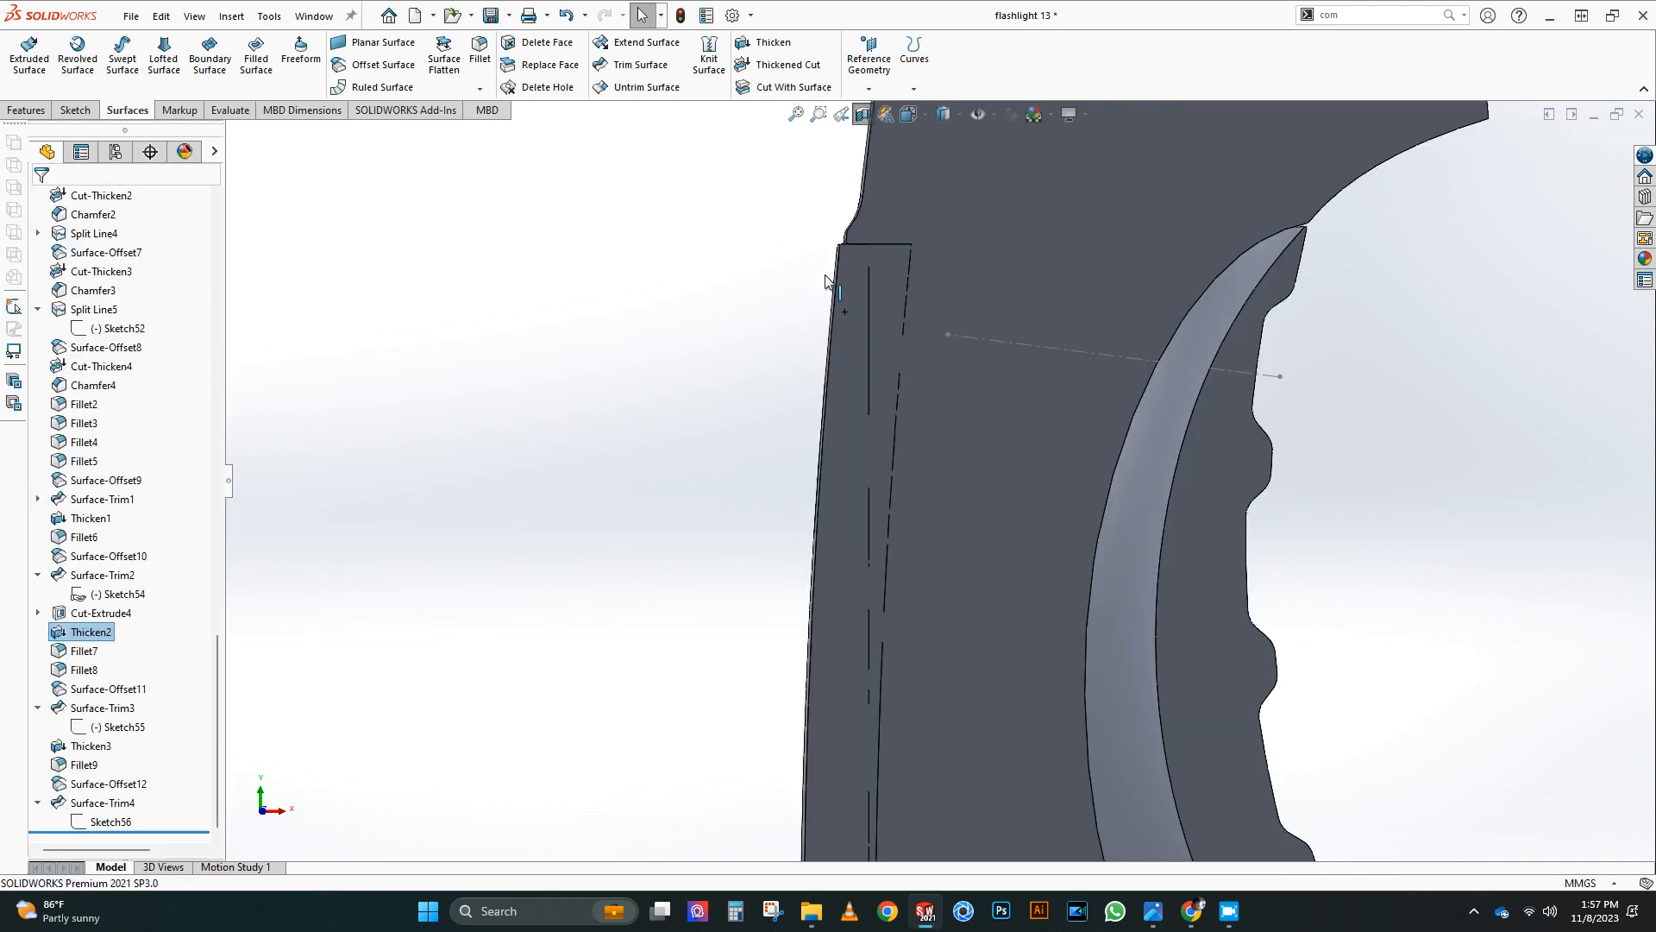
Step: Examine the thickened inner panel from its upper to its lower end in the section view
scroll(829, 289, up, 5)
scroll(904, 605, down, 5)
scroll(904, 605, up, 5)
middle_drag(828, 543, 916, 466)
scroll(915, 465, up, 2)
middle_drag(743, 466, 765, 501)
scroll(764, 500, up, 3)
scroll(764, 500, down, 3)
Step: Edit Surface-Offset11 so that it offsets the panel's outer front face by 0.5 mm
click(131, 720)
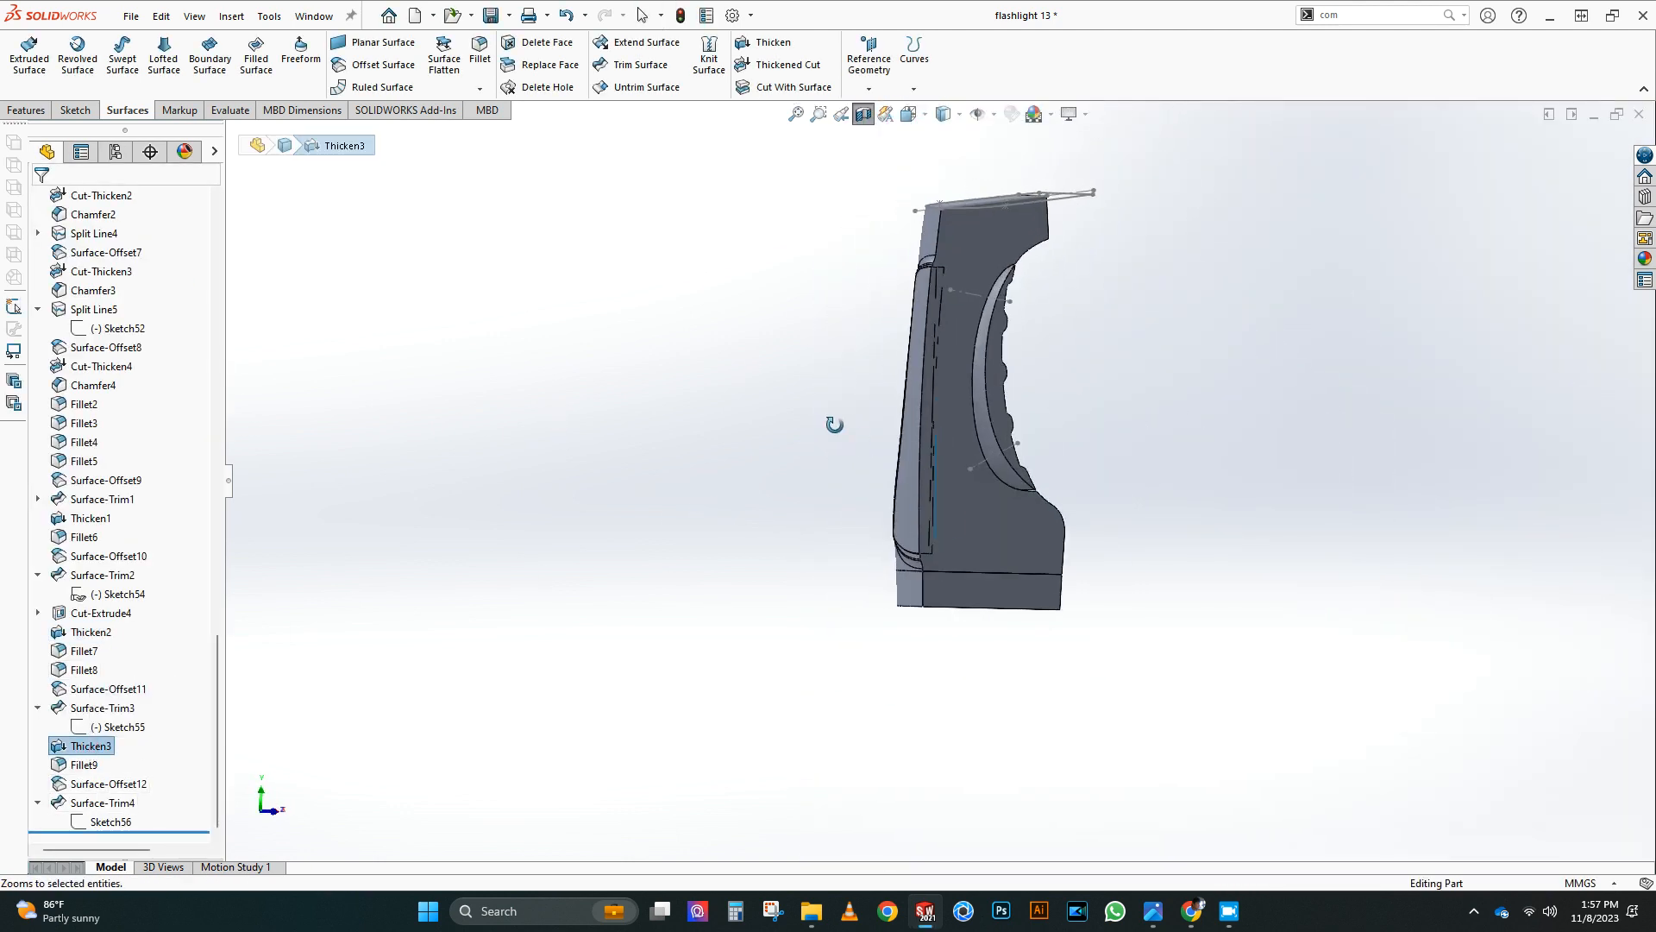
click(117, 639)
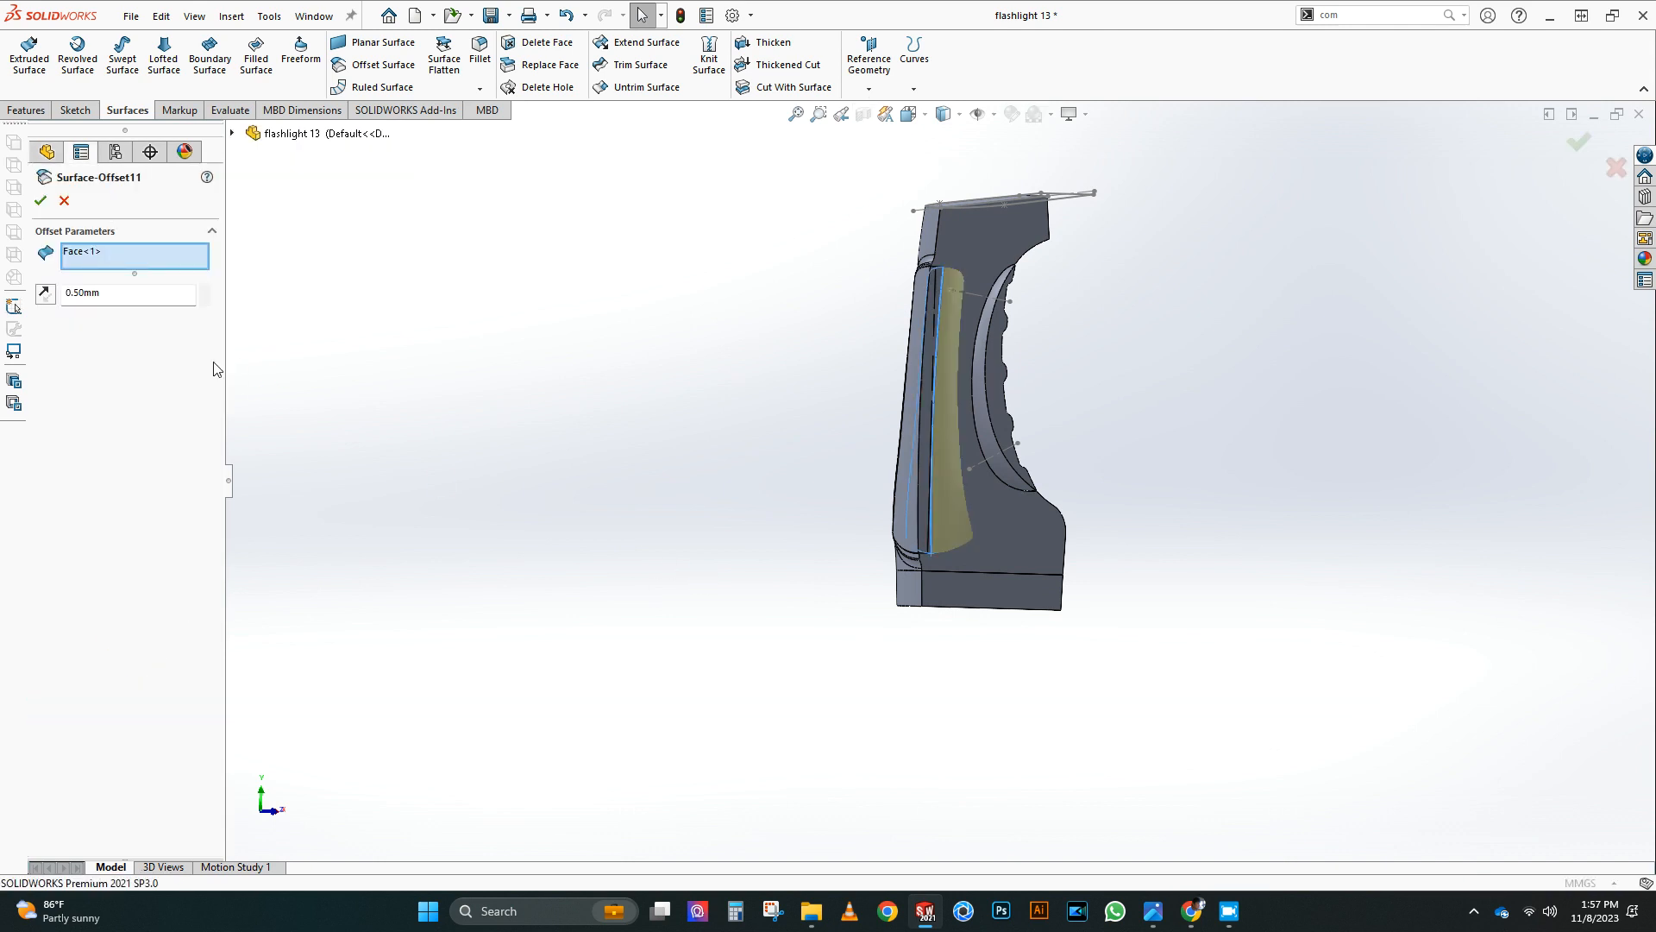
scroll(793, 344, down, 2)
middle_drag(793, 344, 749, 345)
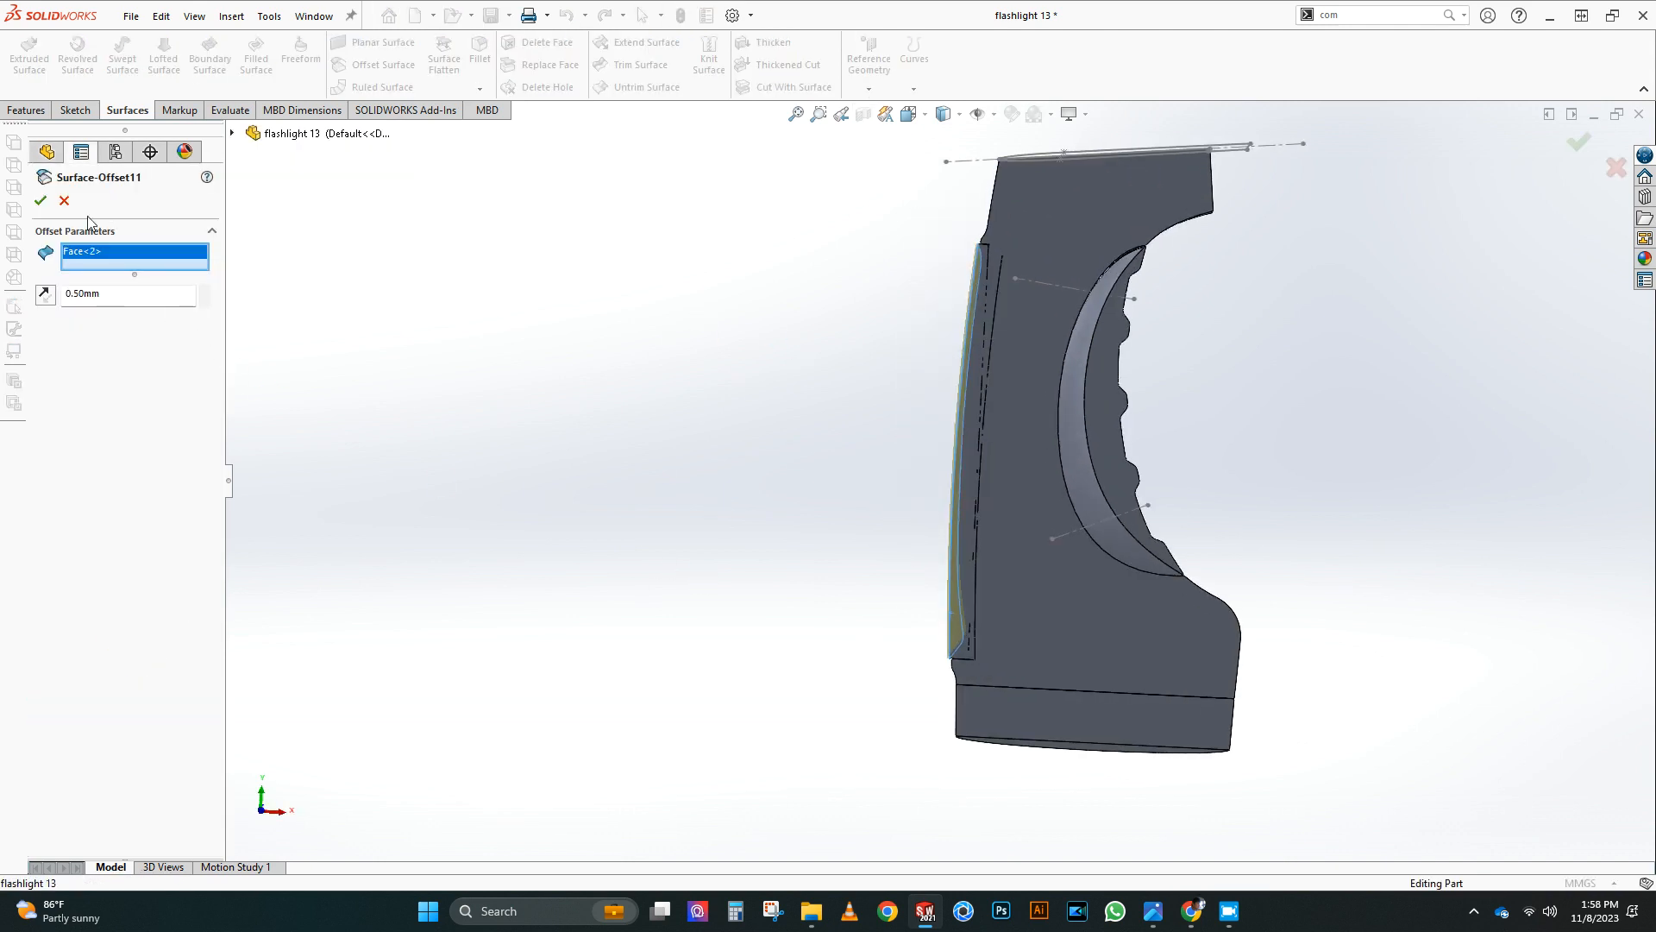
click(40, 200)
scroll(813, 606, down, 2)
middle_drag(813, 605, 858, 596)
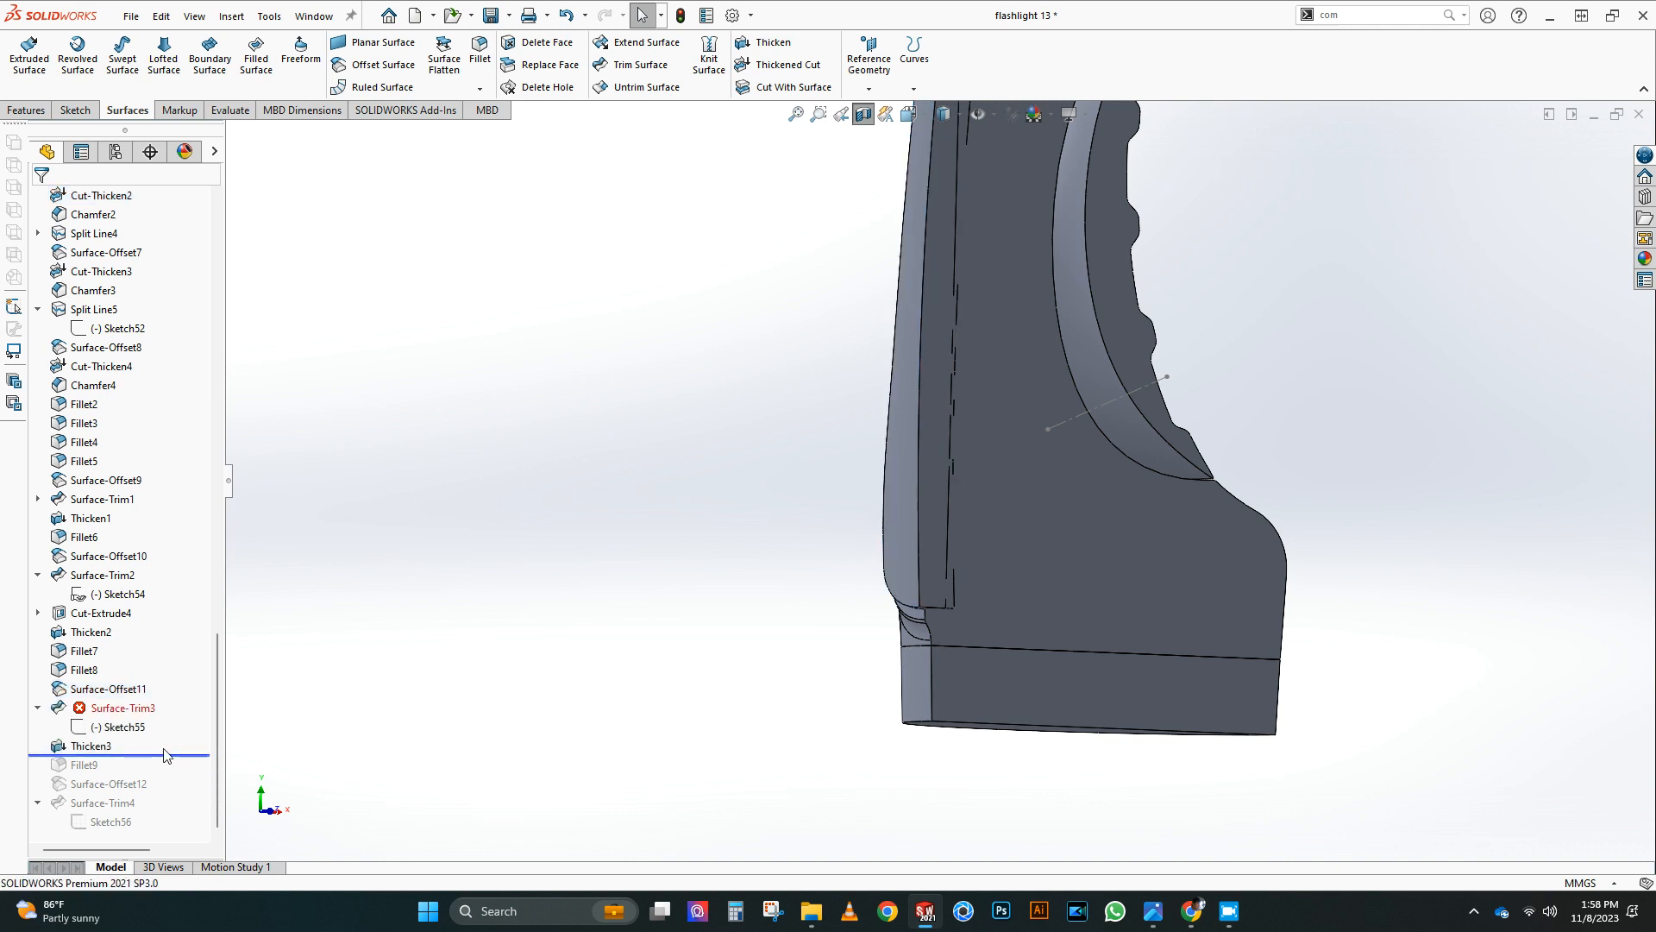
click(109, 708)
click(141, 655)
scroll(659, 577, up, 3)
middle_drag(659, 577, 721, 624)
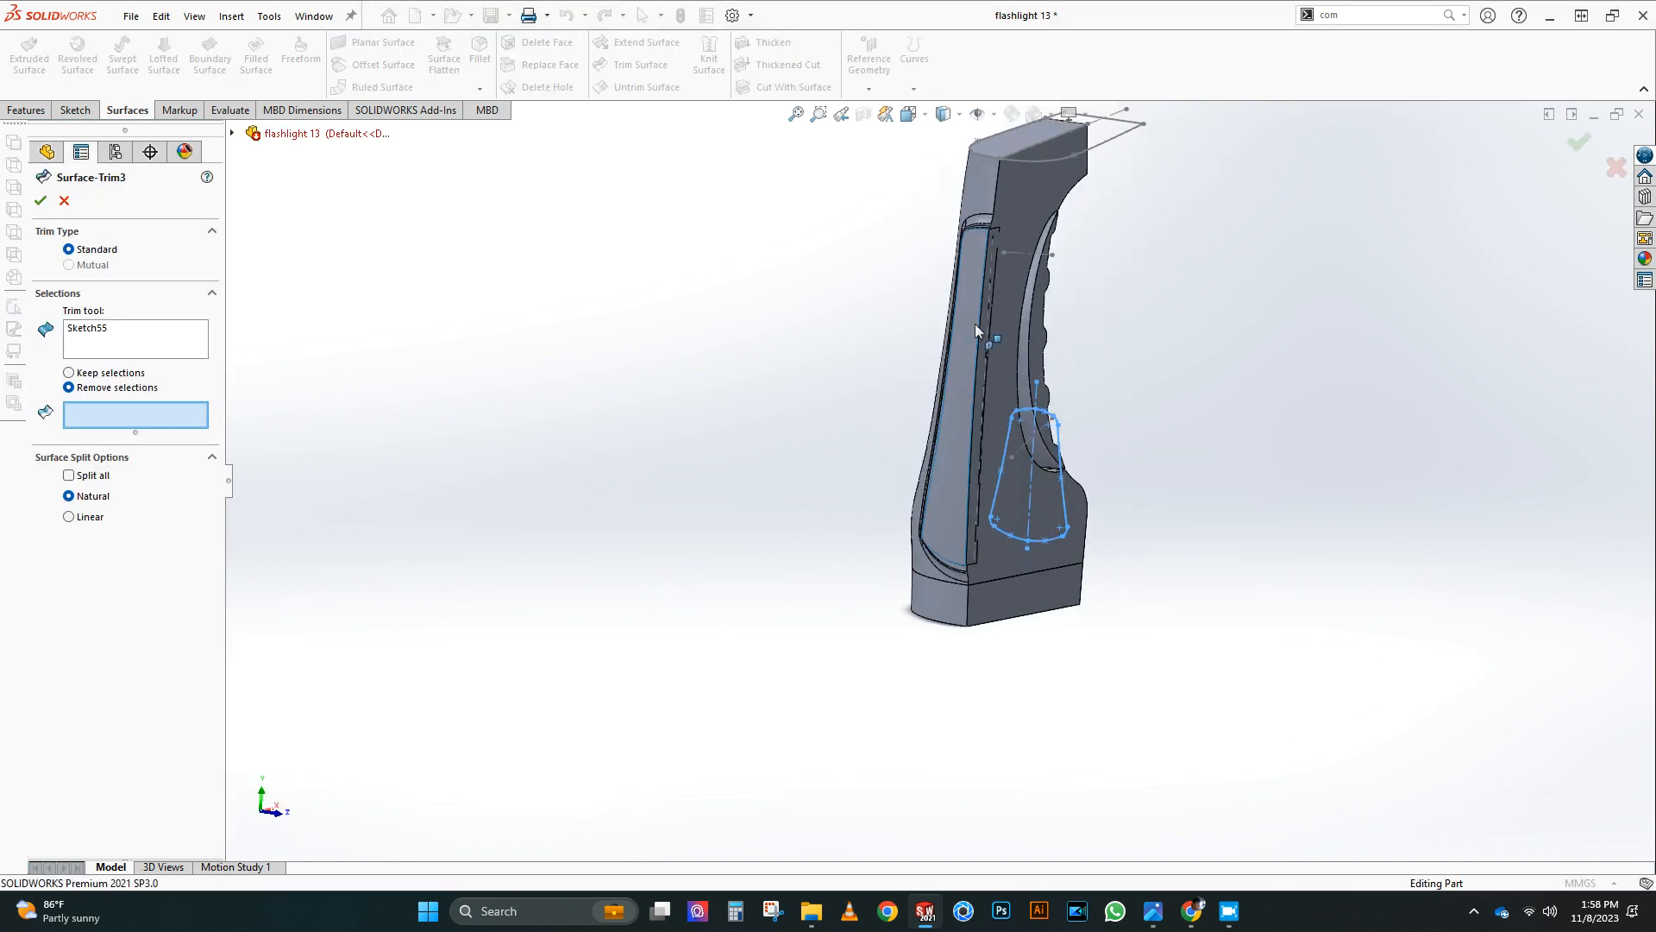
scroll(972, 499, down, 1)
middle_drag(972, 499, 1016, 476)
scroll(1016, 476, up, 1)
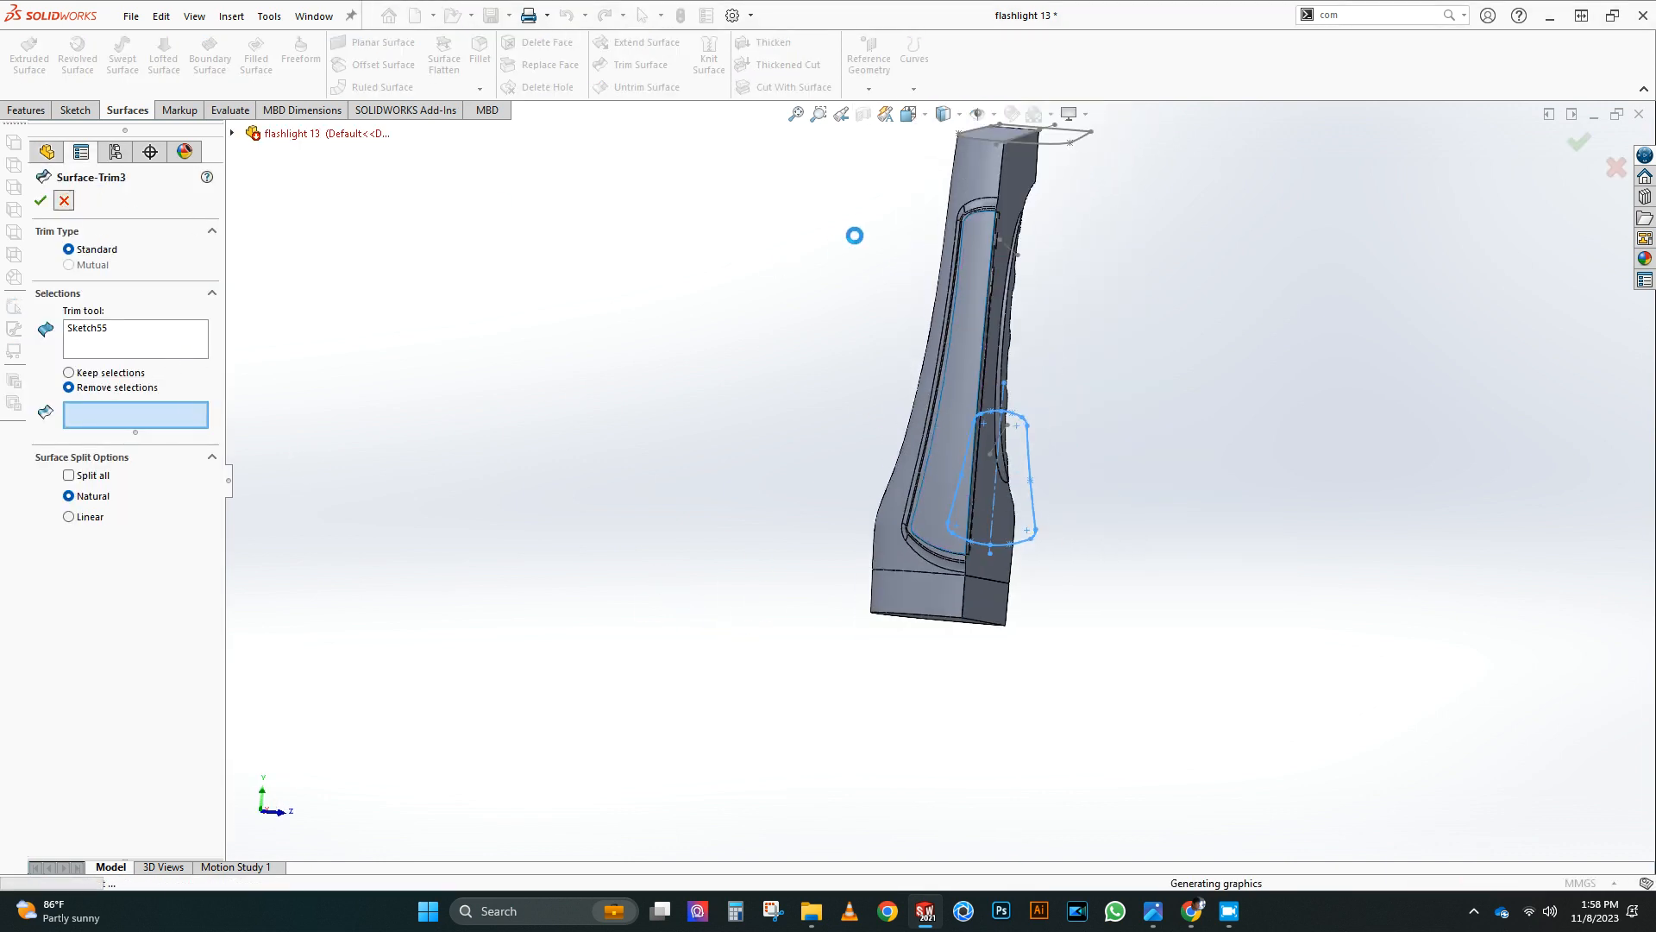
middle_drag(569, 595, 466, 597)
click(109, 690)
click(566, 592)
Step: Edit Surface-Trim3 so that it removes the part of the panel surface outside the Sketch55 switch outline
click(106, 708)
click(123, 656)
middle_drag(411, 647, 1005, 333)
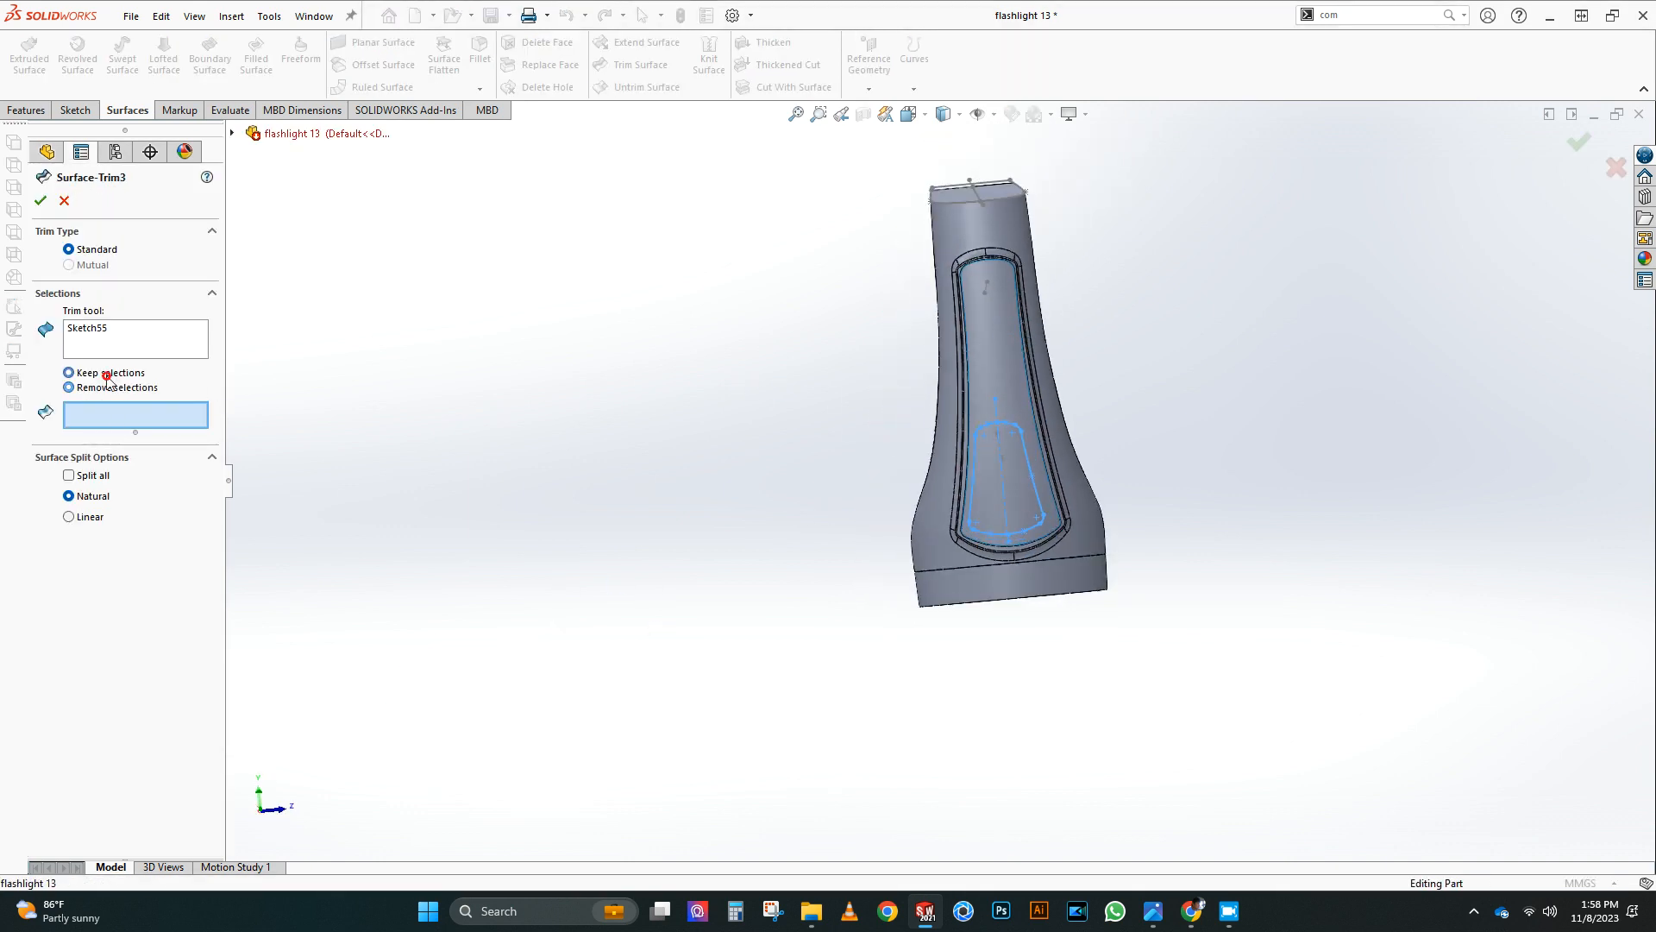
click(138, 355)
click(1024, 460)
click(69, 387)
click(995, 338)
click(41, 200)
scroll(1050, 480, down, 4)
middle_drag(1050, 479, 596, 509)
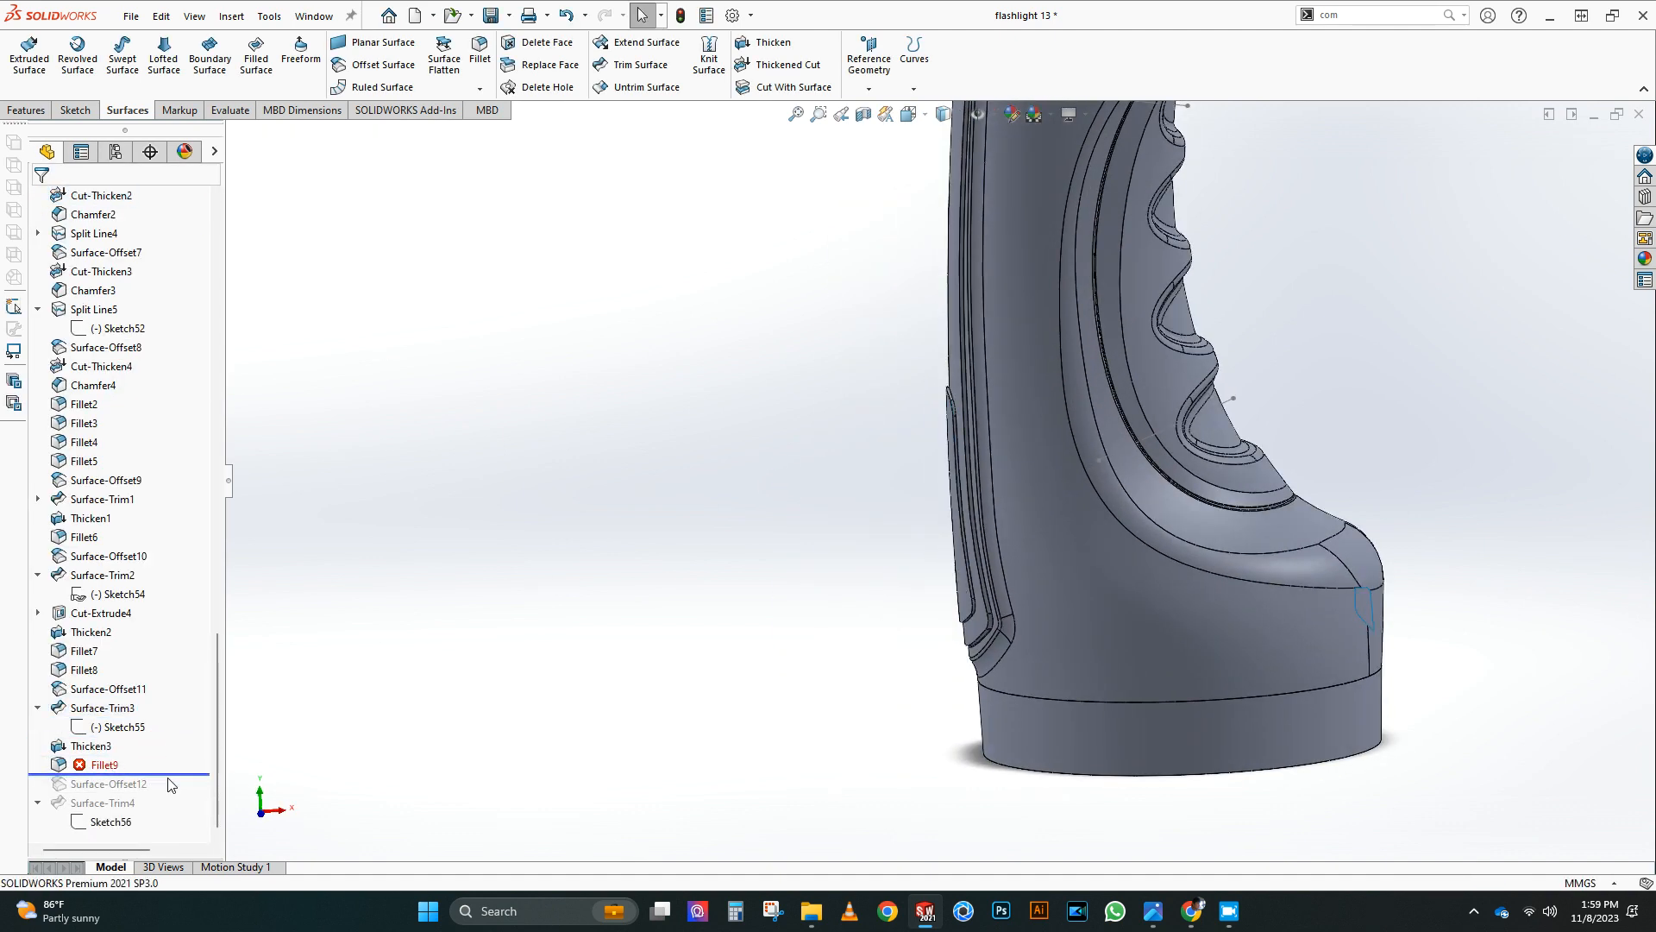
Step: Repair Fillet9 by replacing its missing edge with a current edge of the switch surround
click(102, 768)
click(118, 713)
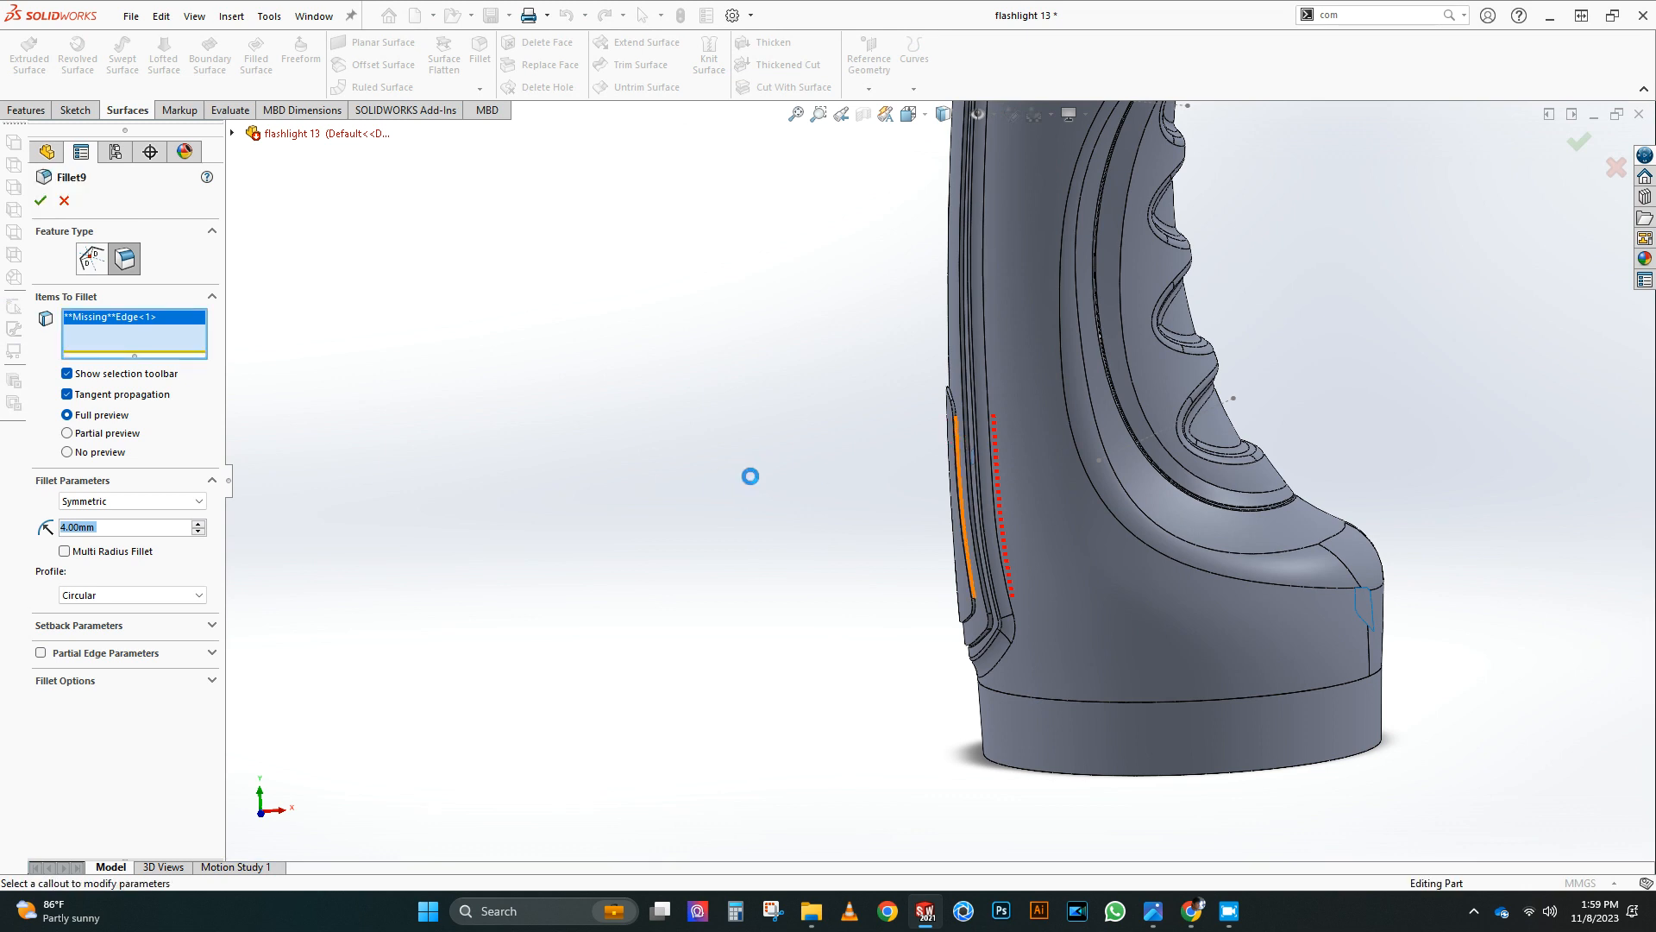
middle_drag(730, 446, 846, 432)
Step: Roll the history forward past Surface-Offset12 and edit it so that it offsets only the switch panel's front face
drag(190, 774, 190, 793)
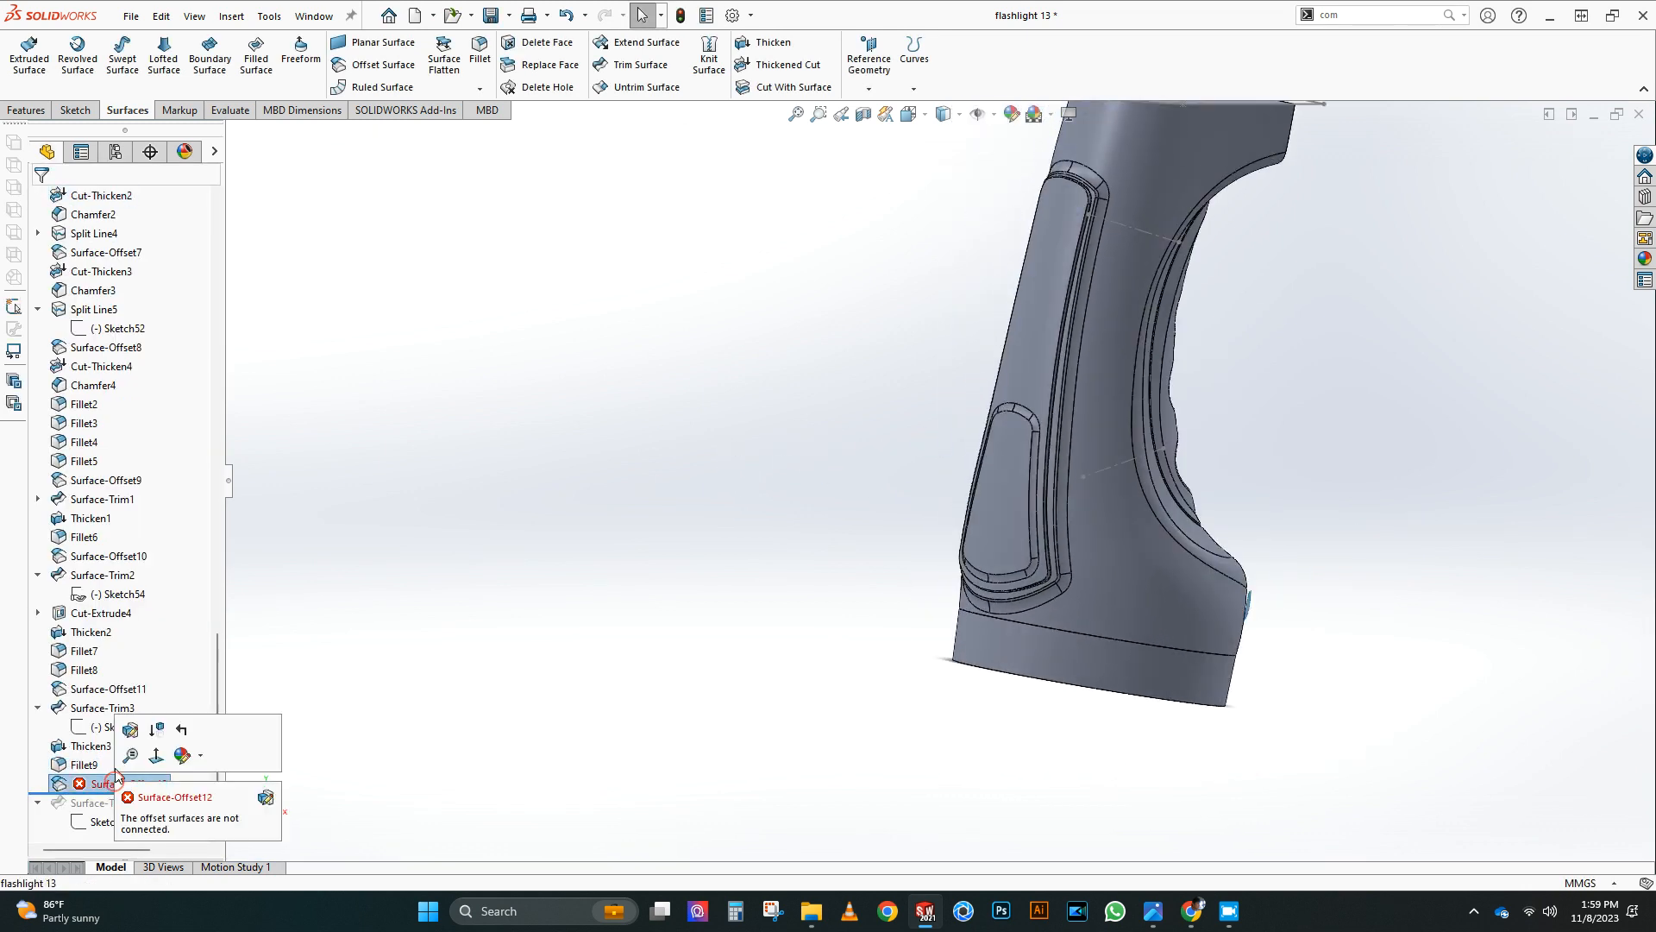
click(130, 728)
right_click(191, 263)
click(40, 202)
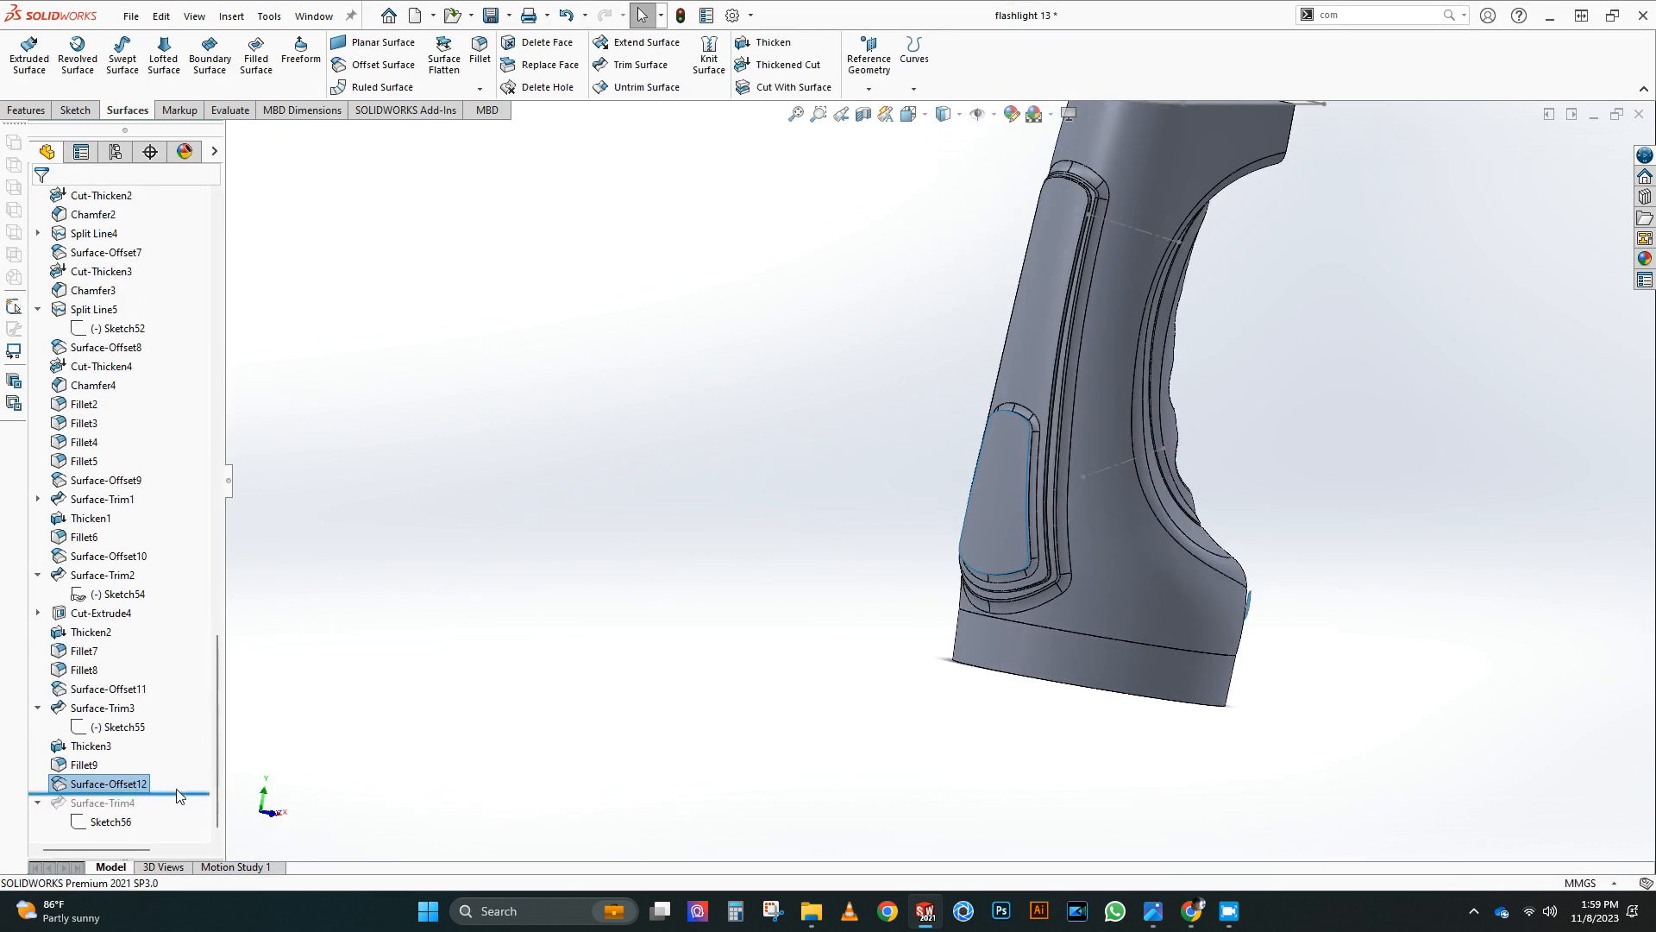
Step: Edit Surface-Trim4 so that it removes the offset surface outside the Sketch56 outline, and save the part
right_click(133, 804)
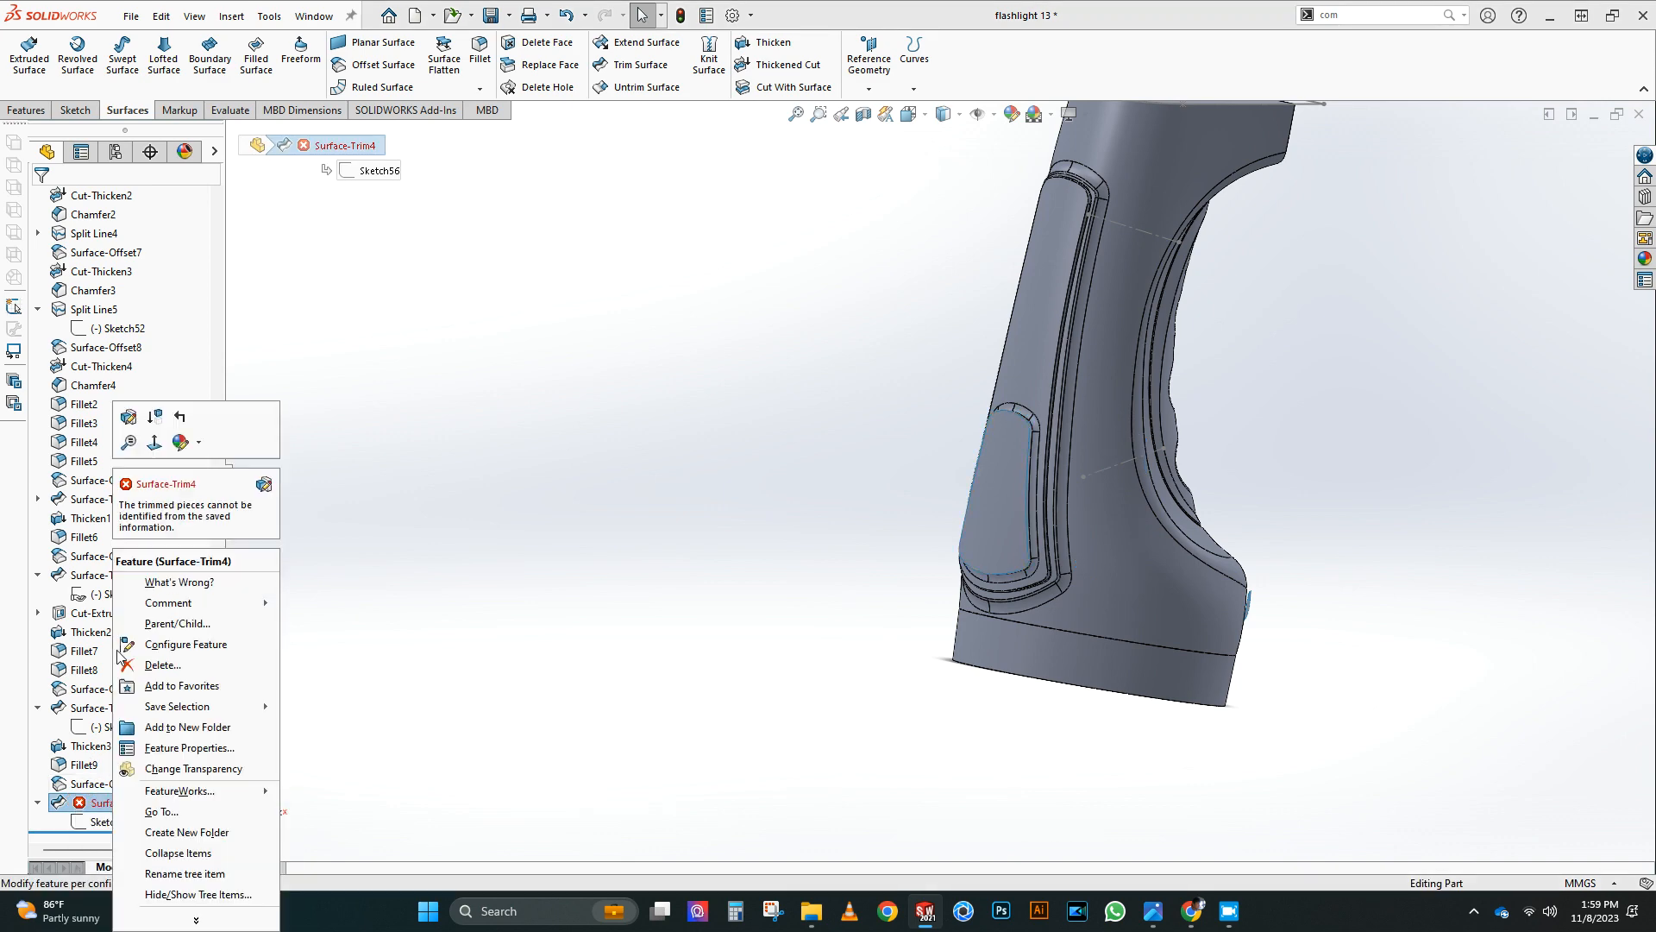
click(133, 414)
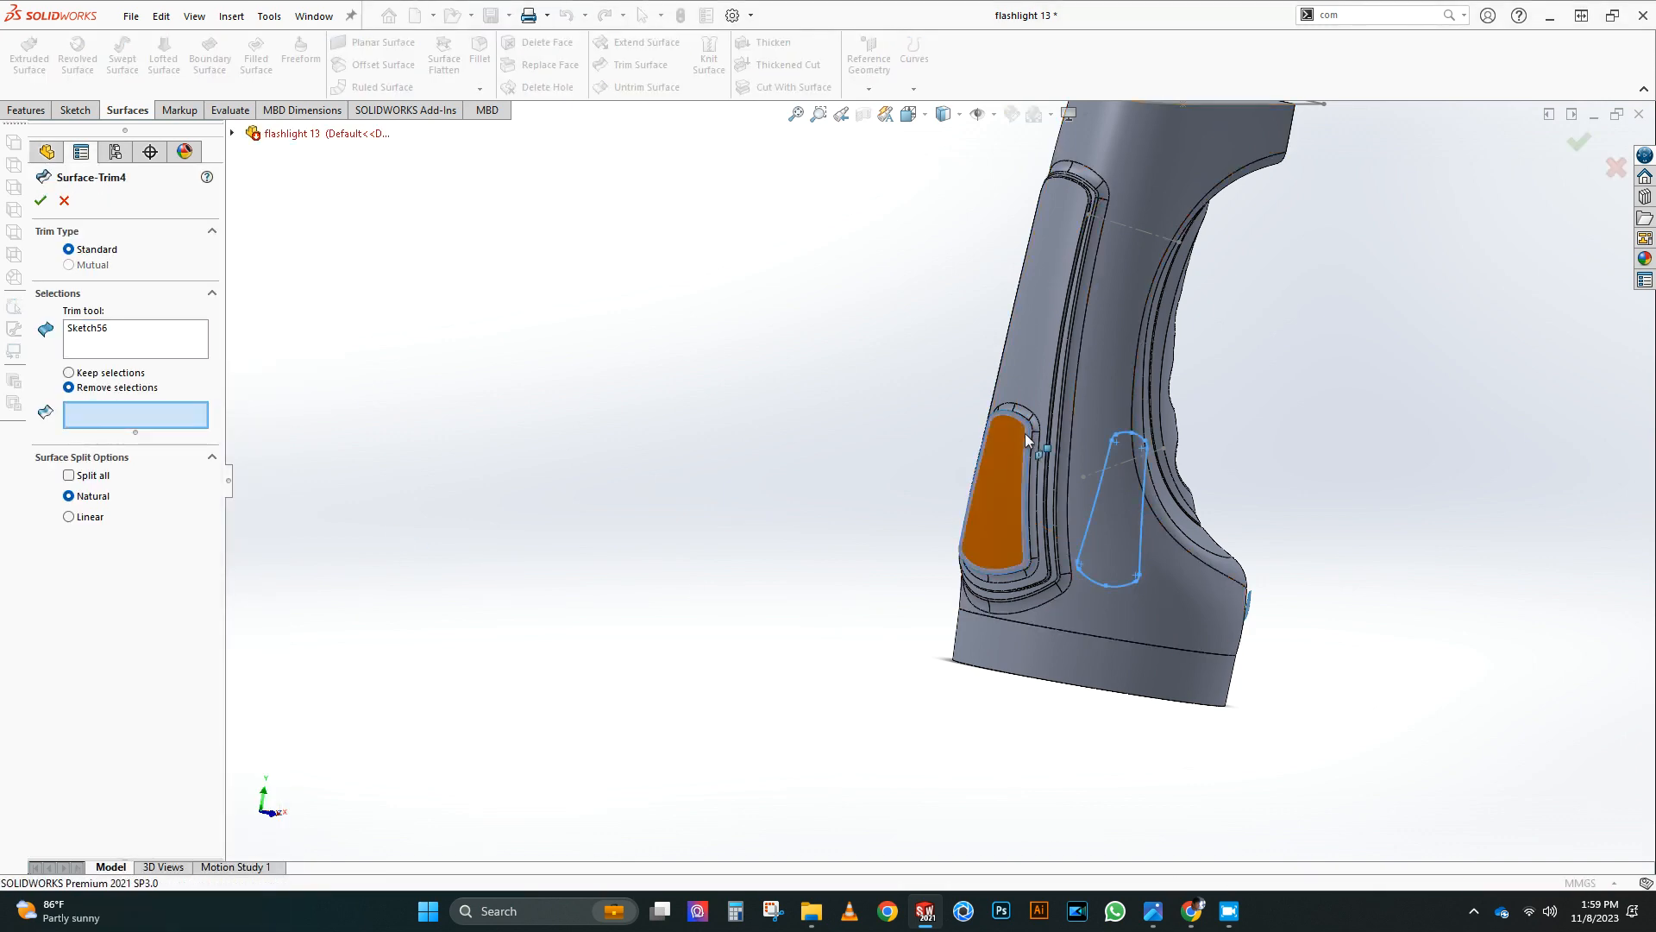
click(39, 200)
mouse_move(703, 632)
middle_down()
mouse_move(630, 566)
mouse_move(714, 605)
middle_up()
middle_drag(871, 595, 983, 517)
scroll(1114, 535, down, 10)
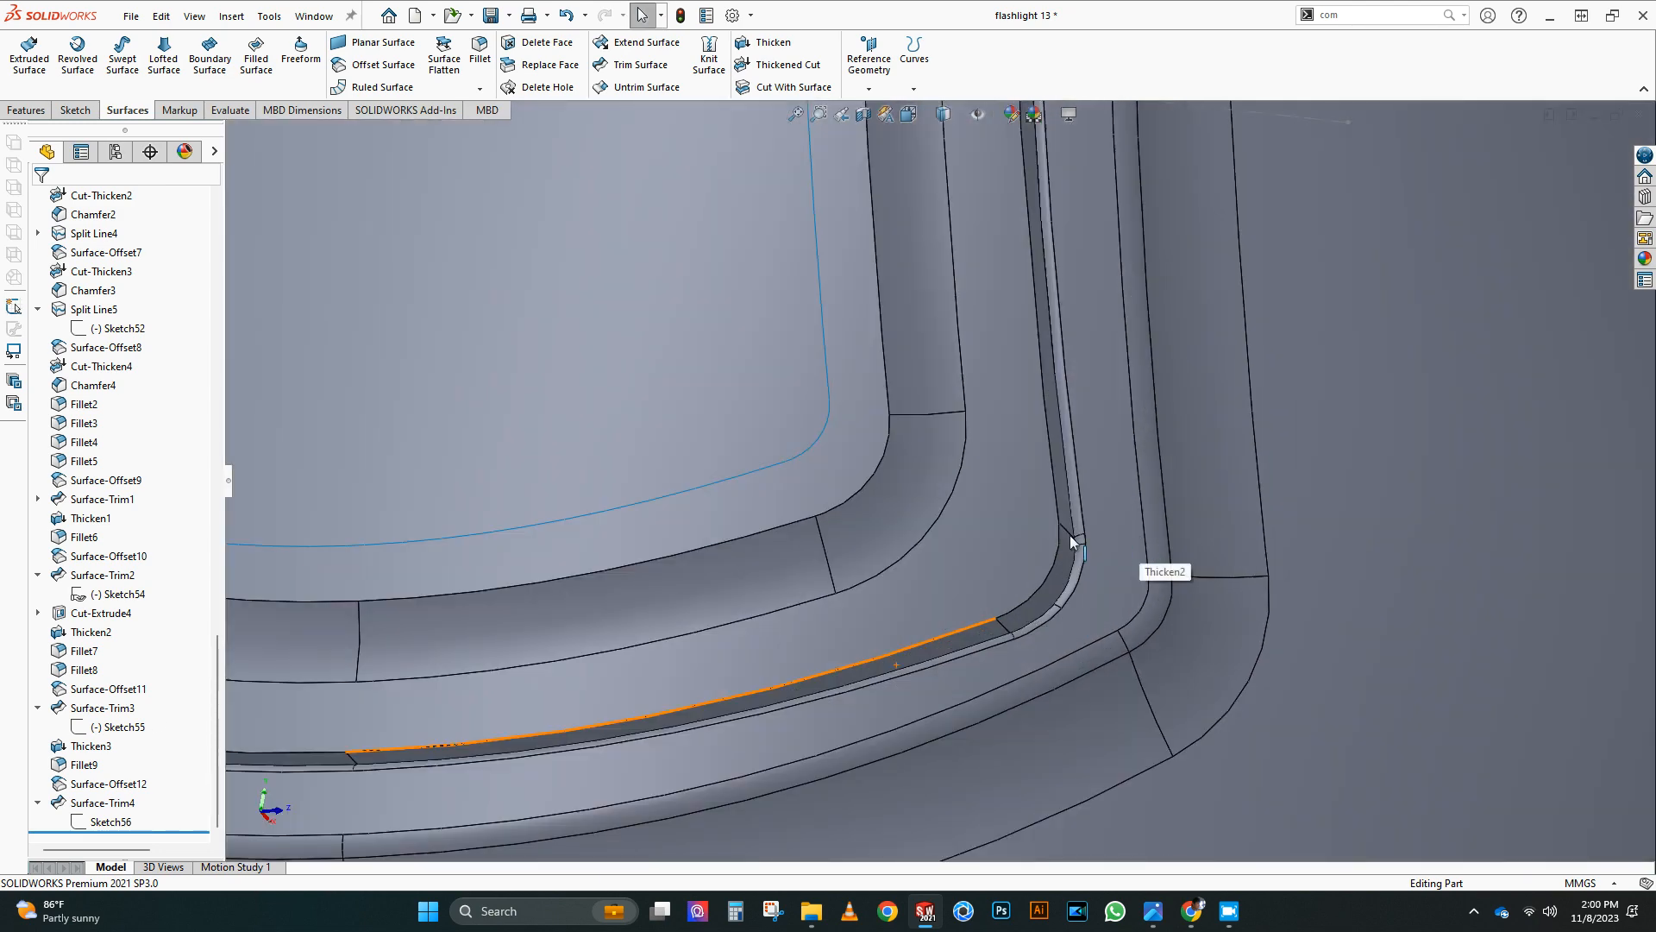
scroll(1114, 535, up, 10)
click(490, 15)
Step: Start a cut-extrude of Sketch56 from a 40 mm offset, ending at an offset from a surface
scroll(970, 384, down, 4)
middle_drag(969, 384, 964, 483)
click(111, 822)
key(f)
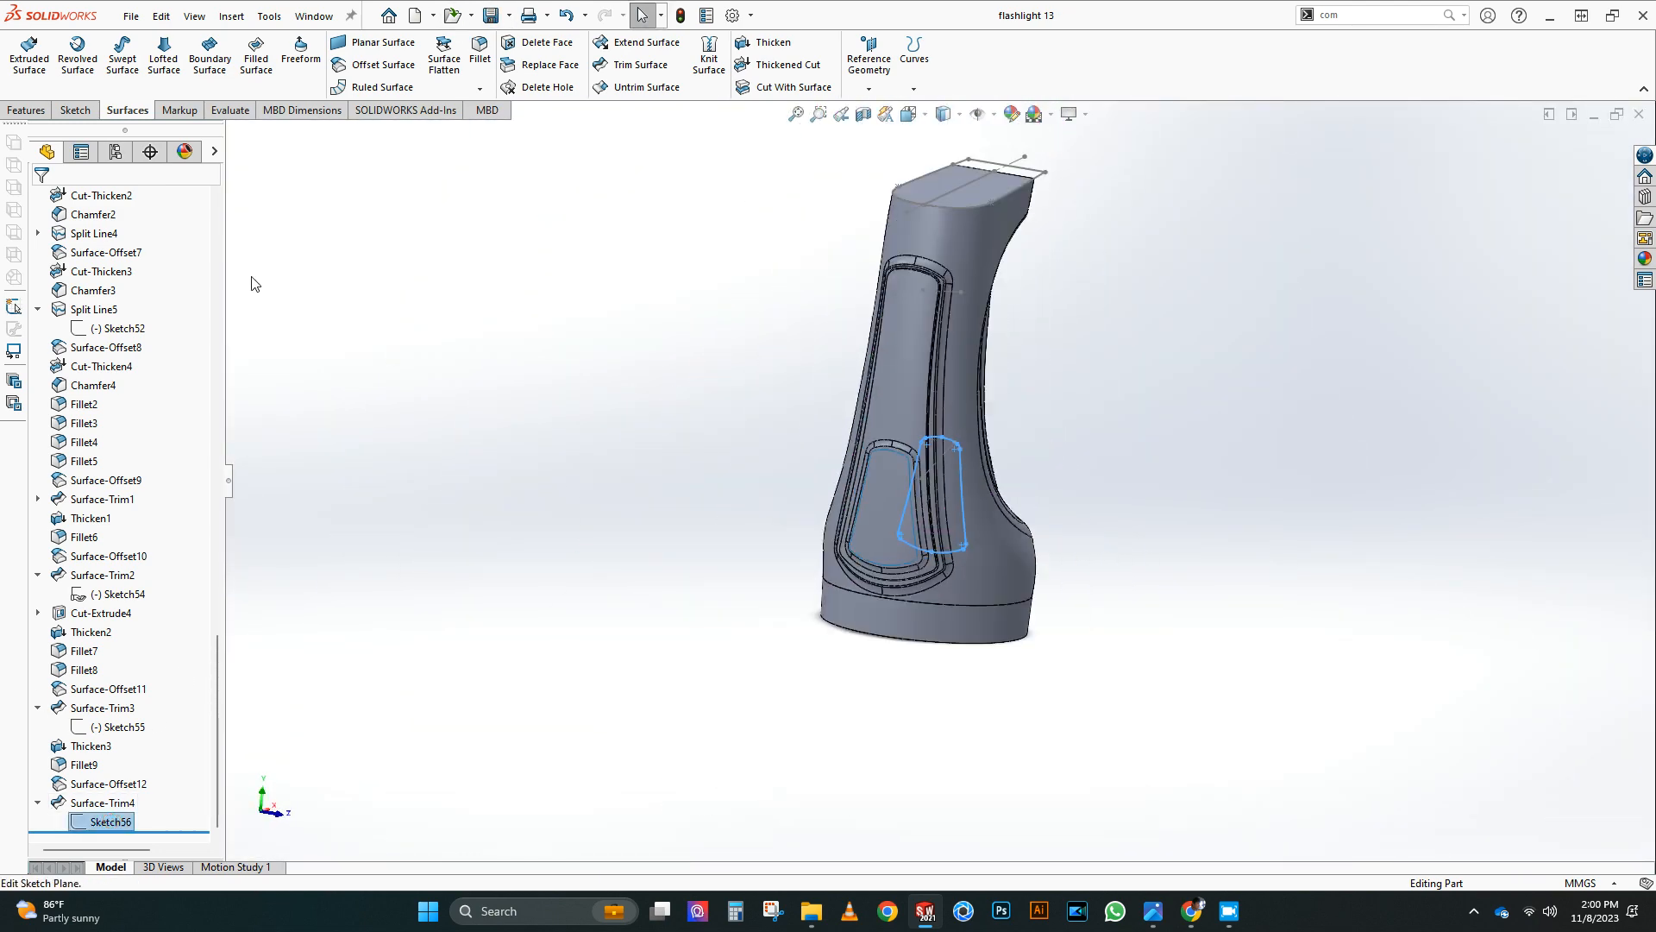
click(22, 111)
click(257, 56)
click(125, 254)
click(132, 304)
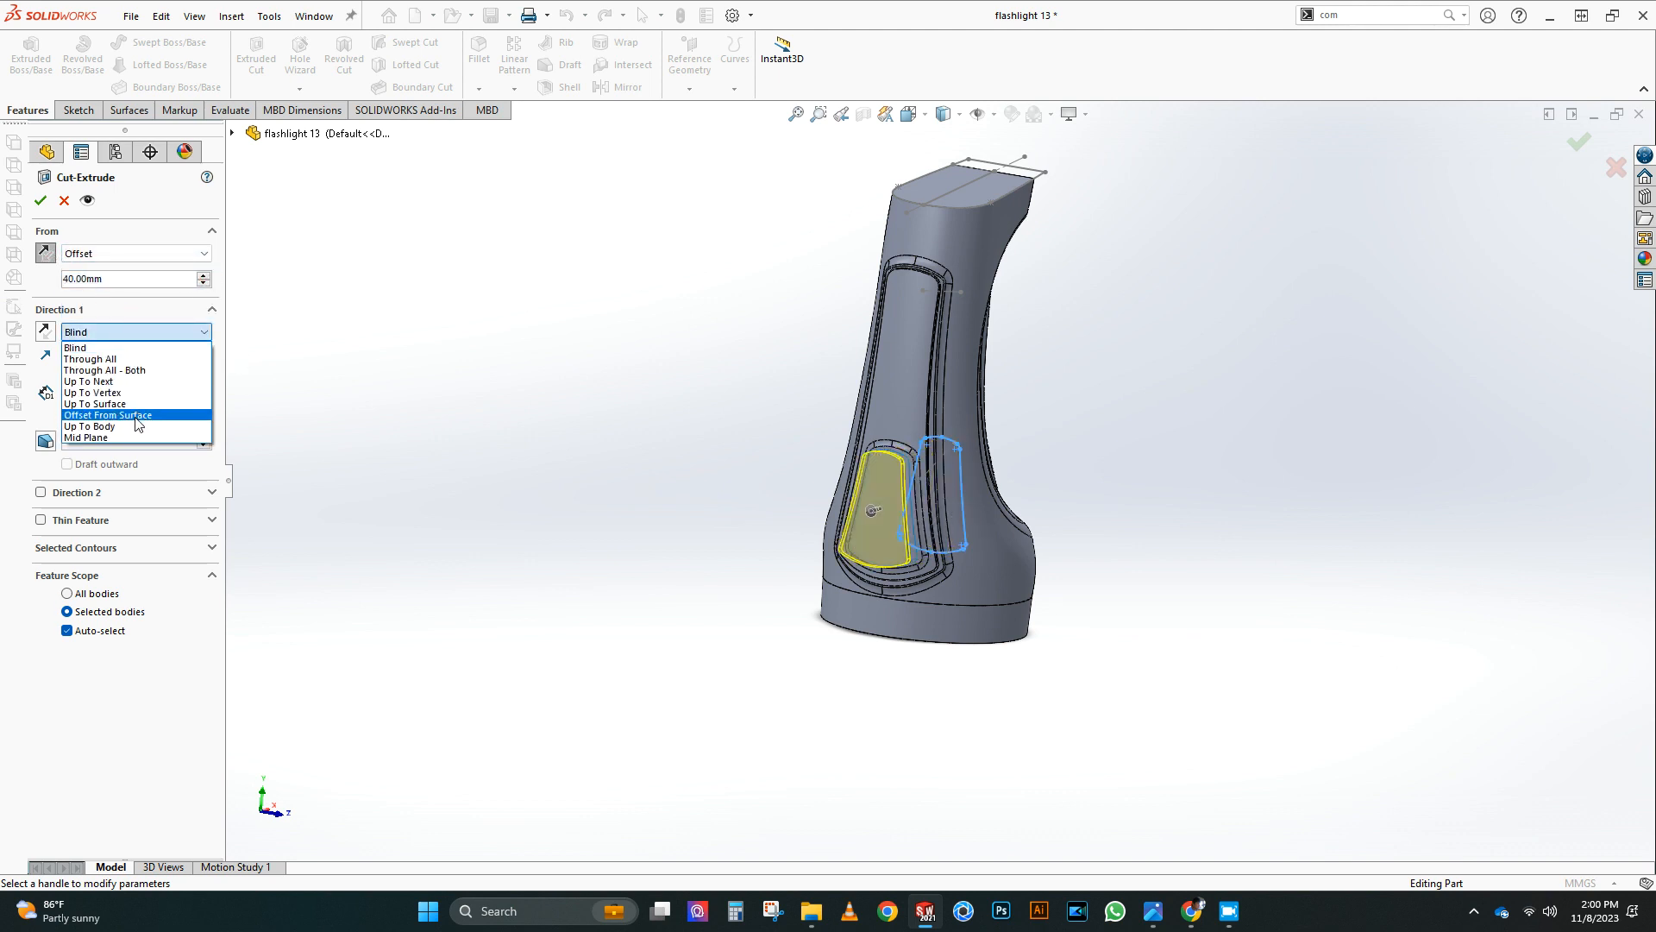
click(136, 418)
Step: End the cut 2 mm from the switch surround's front face with reversed offset, limiting it to the surround body
scroll(892, 533, down, 6)
click(972, 535)
scroll(699, 466, up, 2)
middle_drag(698, 466, 518, 455)
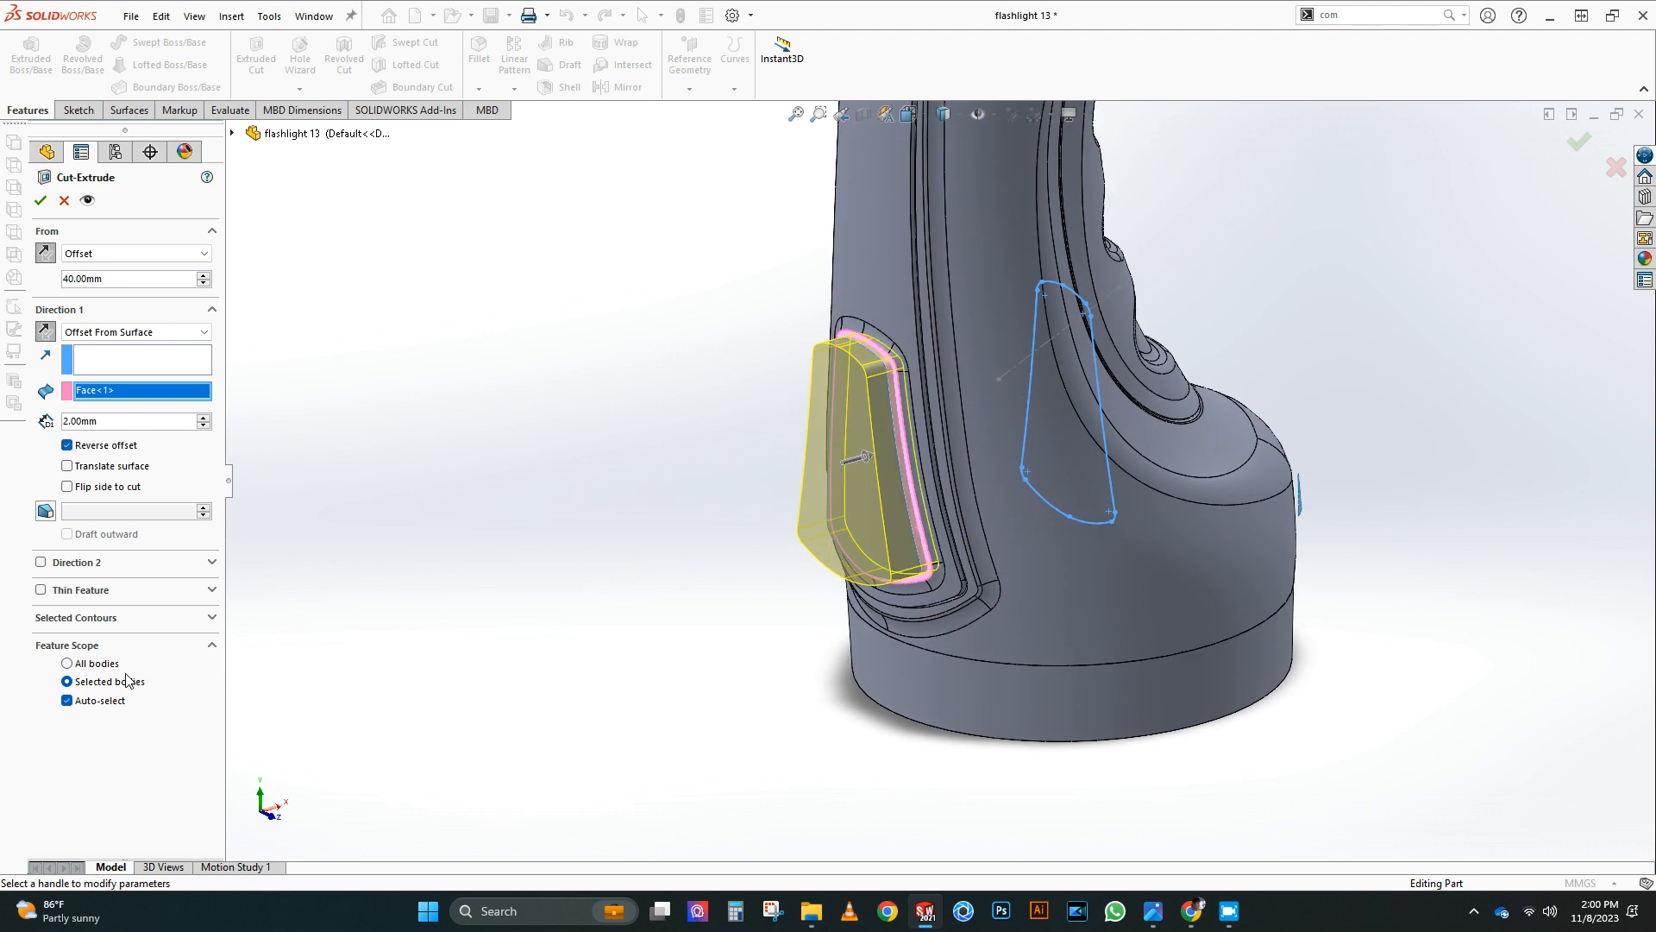
click(109, 700)
middle_drag(684, 536, 882, 398)
scroll(895, 410, down, 5)
scroll(881, 398, up, 2)
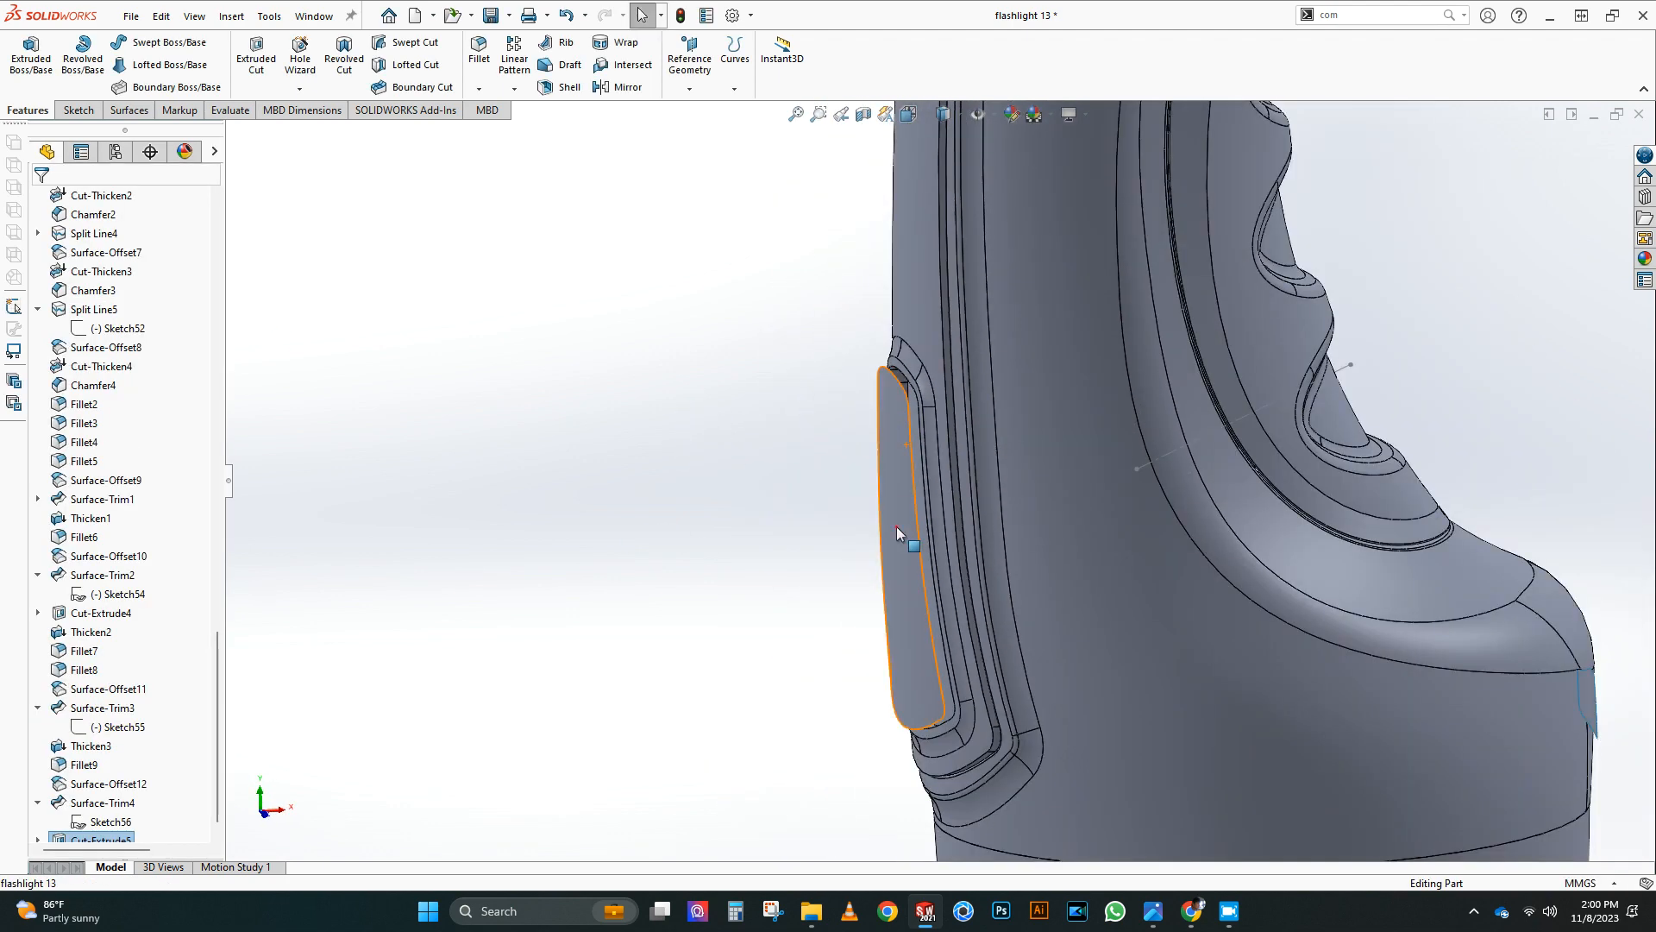
Step: Thicken Surface-Trim4 by 6 mm along the Right Plane's normal to form a separate switch body
click(127, 109)
click(767, 45)
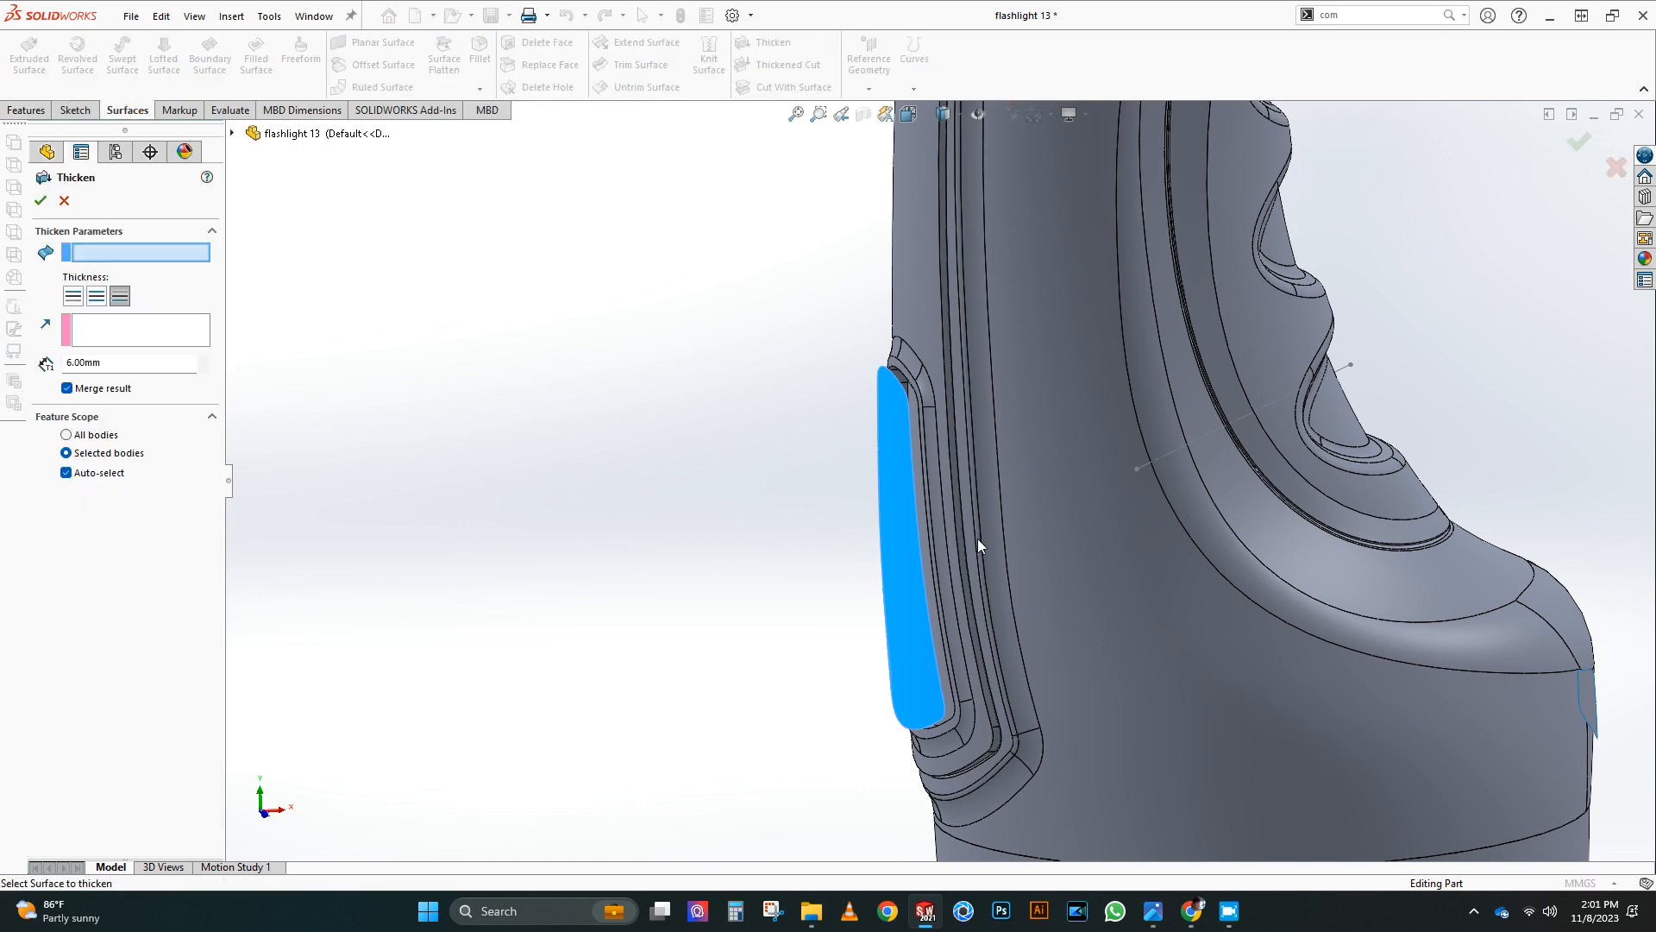
scroll(985, 565, up, 2)
scroll(985, 566, down, 2)
click(878, 315)
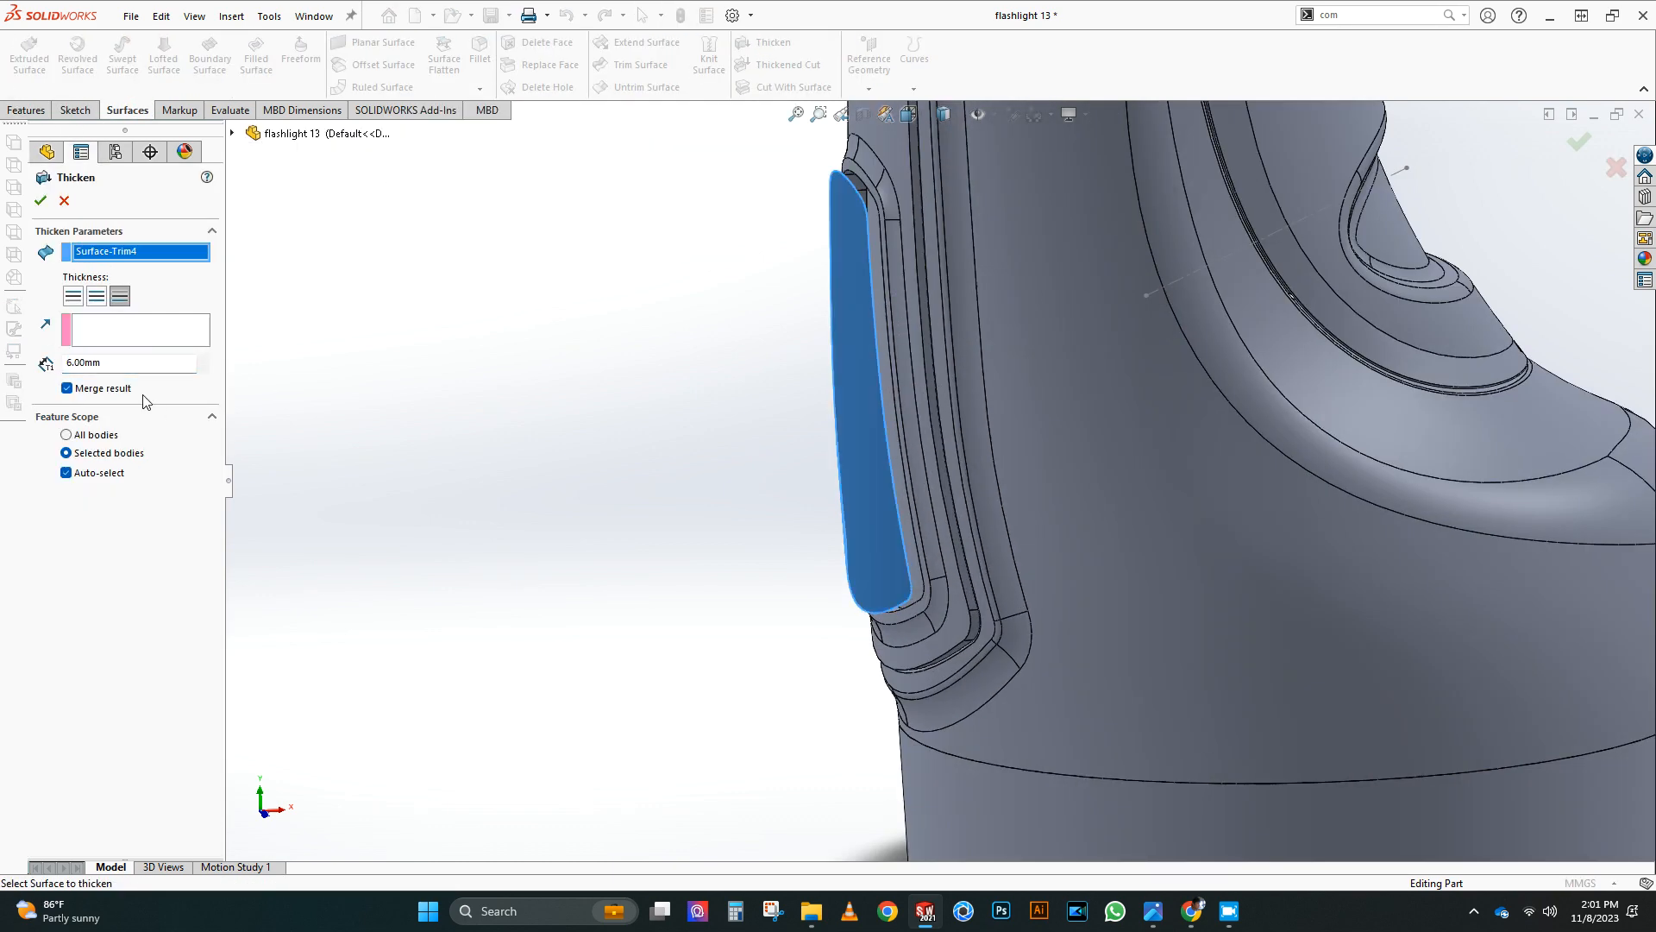
scroll(1059, 516, up, 4)
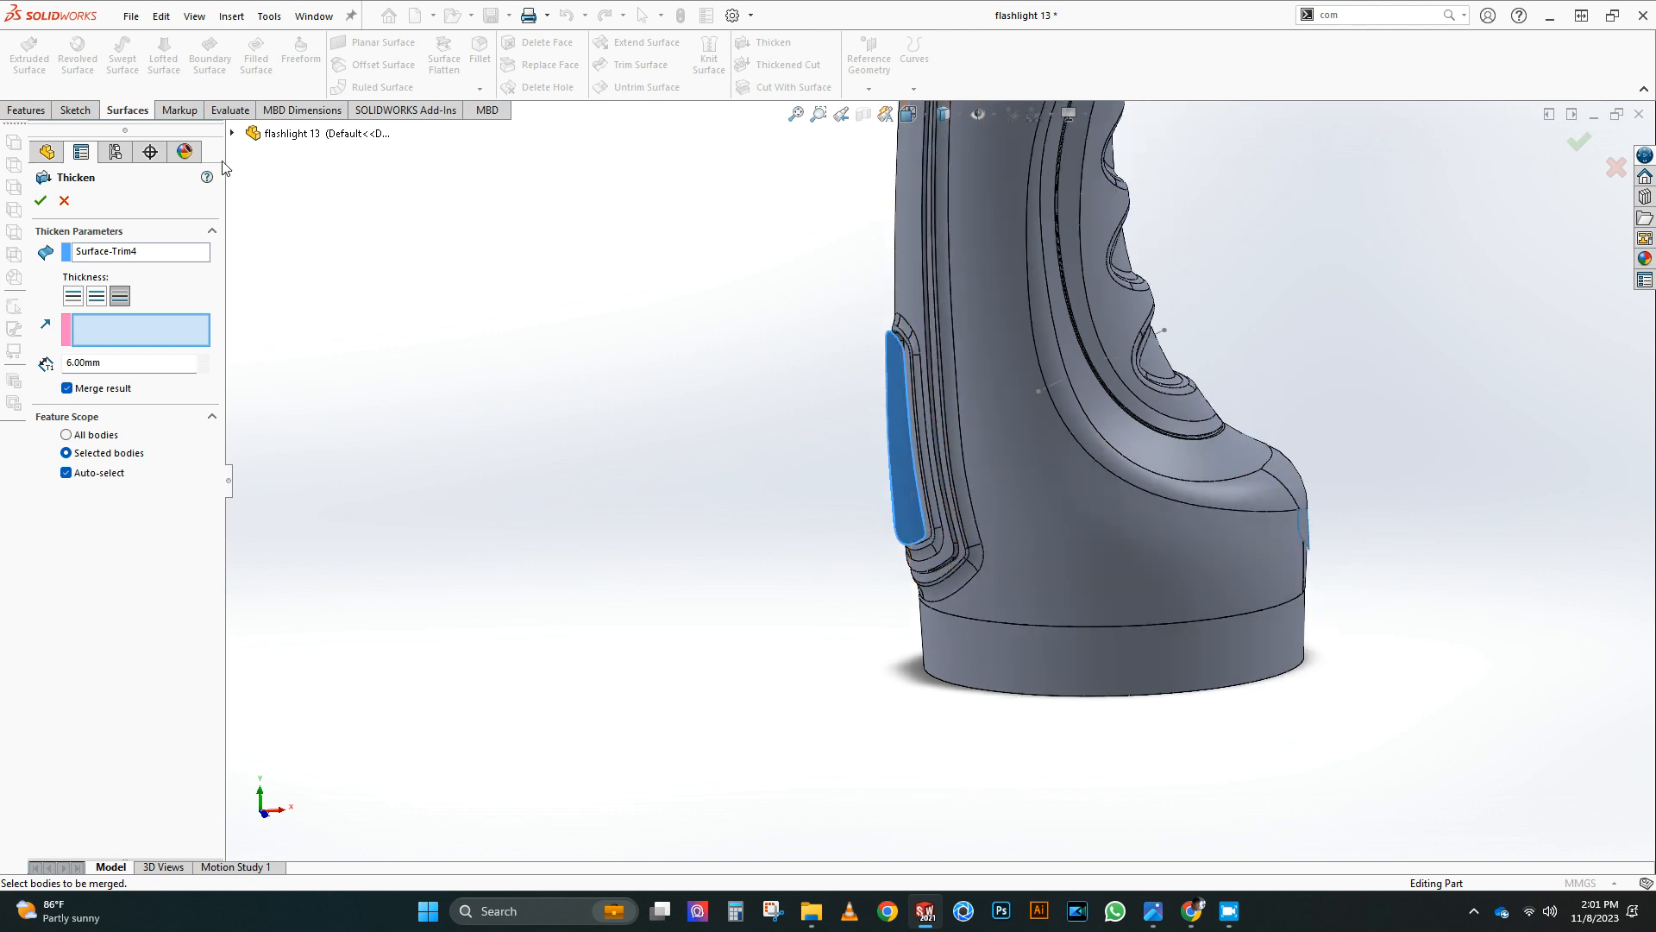
click(232, 133)
click(331, 456)
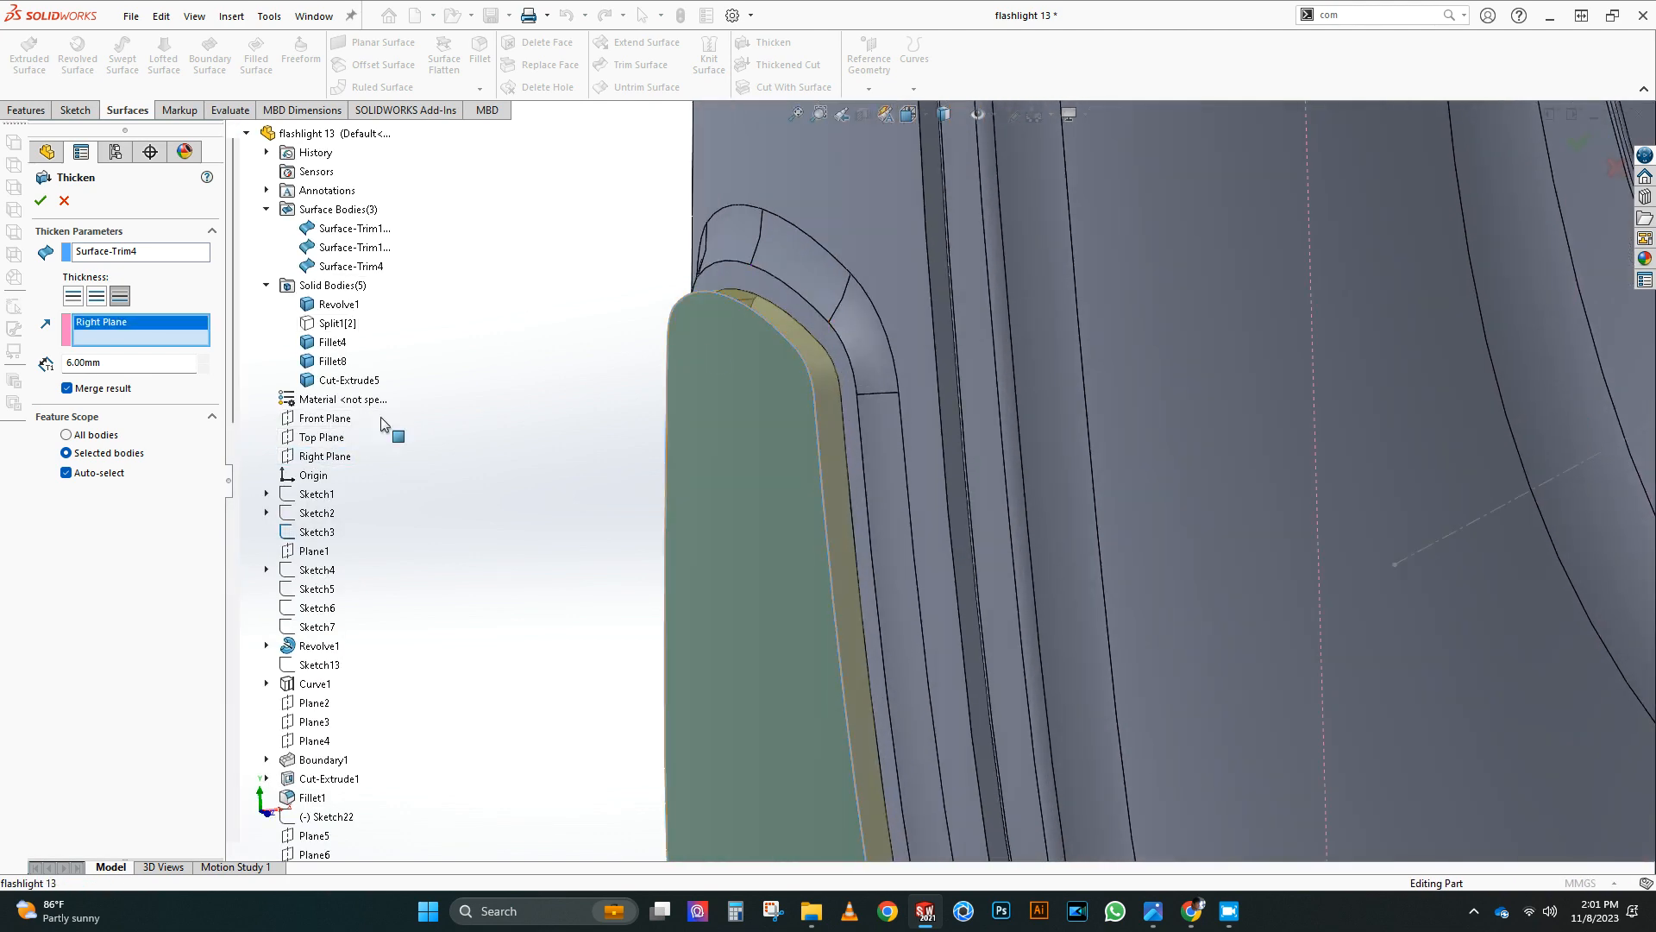
click(38, 204)
scroll(690, 487, up, 4)
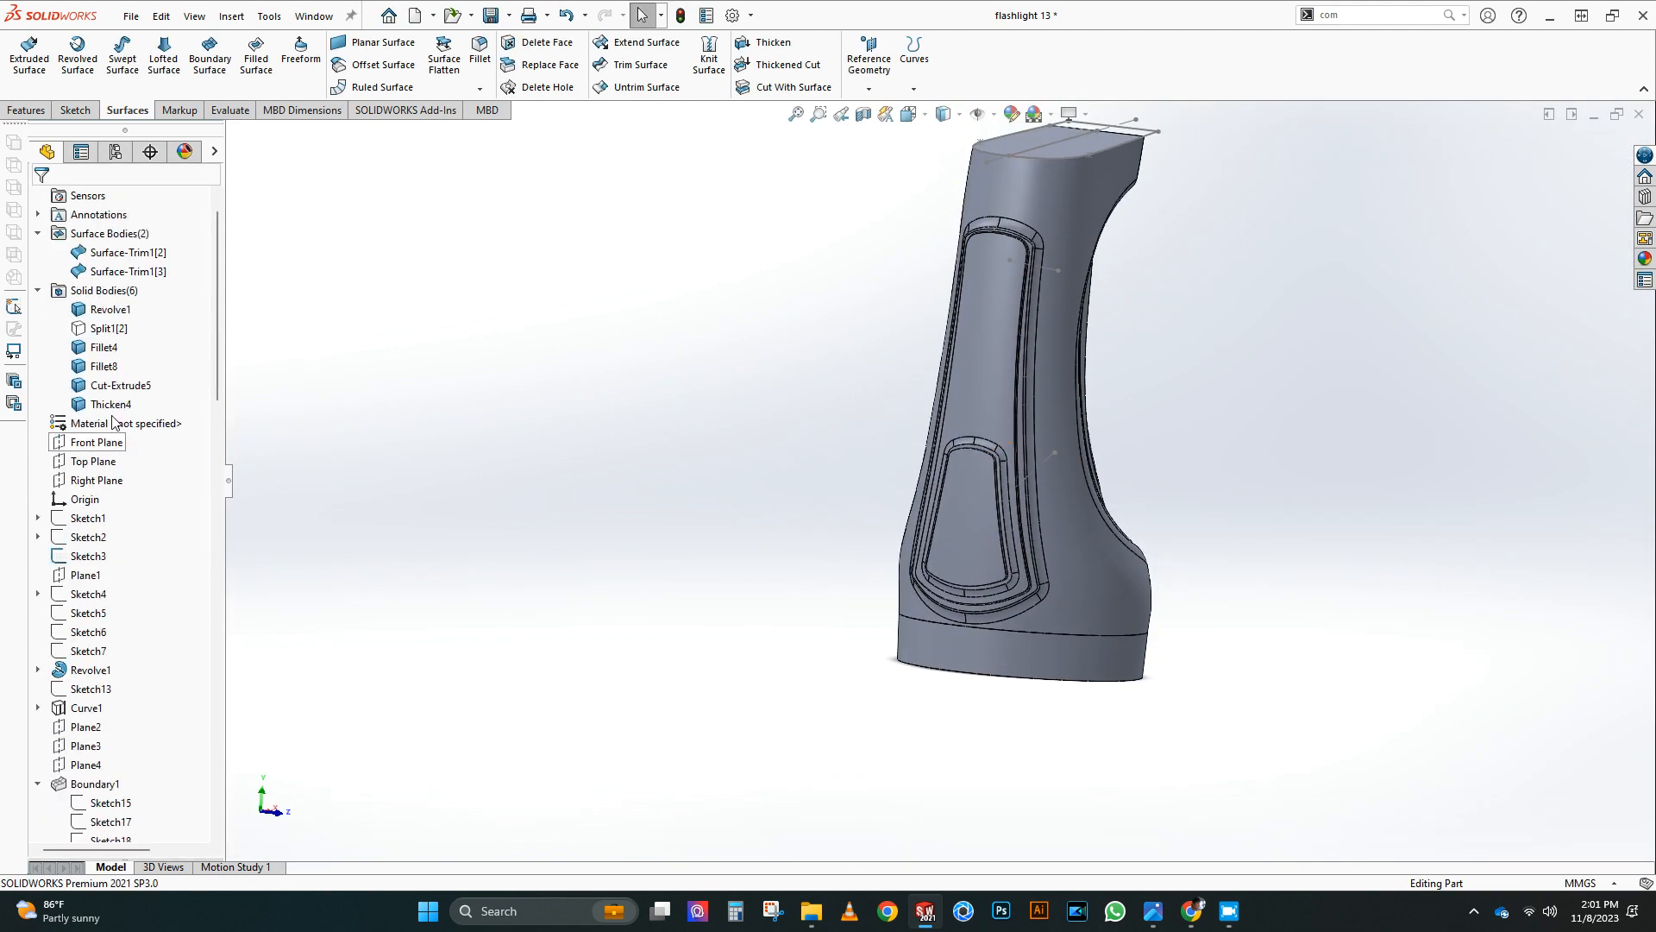
Step: Show the Sketch2 reference photo and display the model as wireframe
middle_drag(1089, 414, 959, 405)
scroll(959, 436, down, 6)
middle_drag(806, 521, 650, 361)
key(ctrl+3)
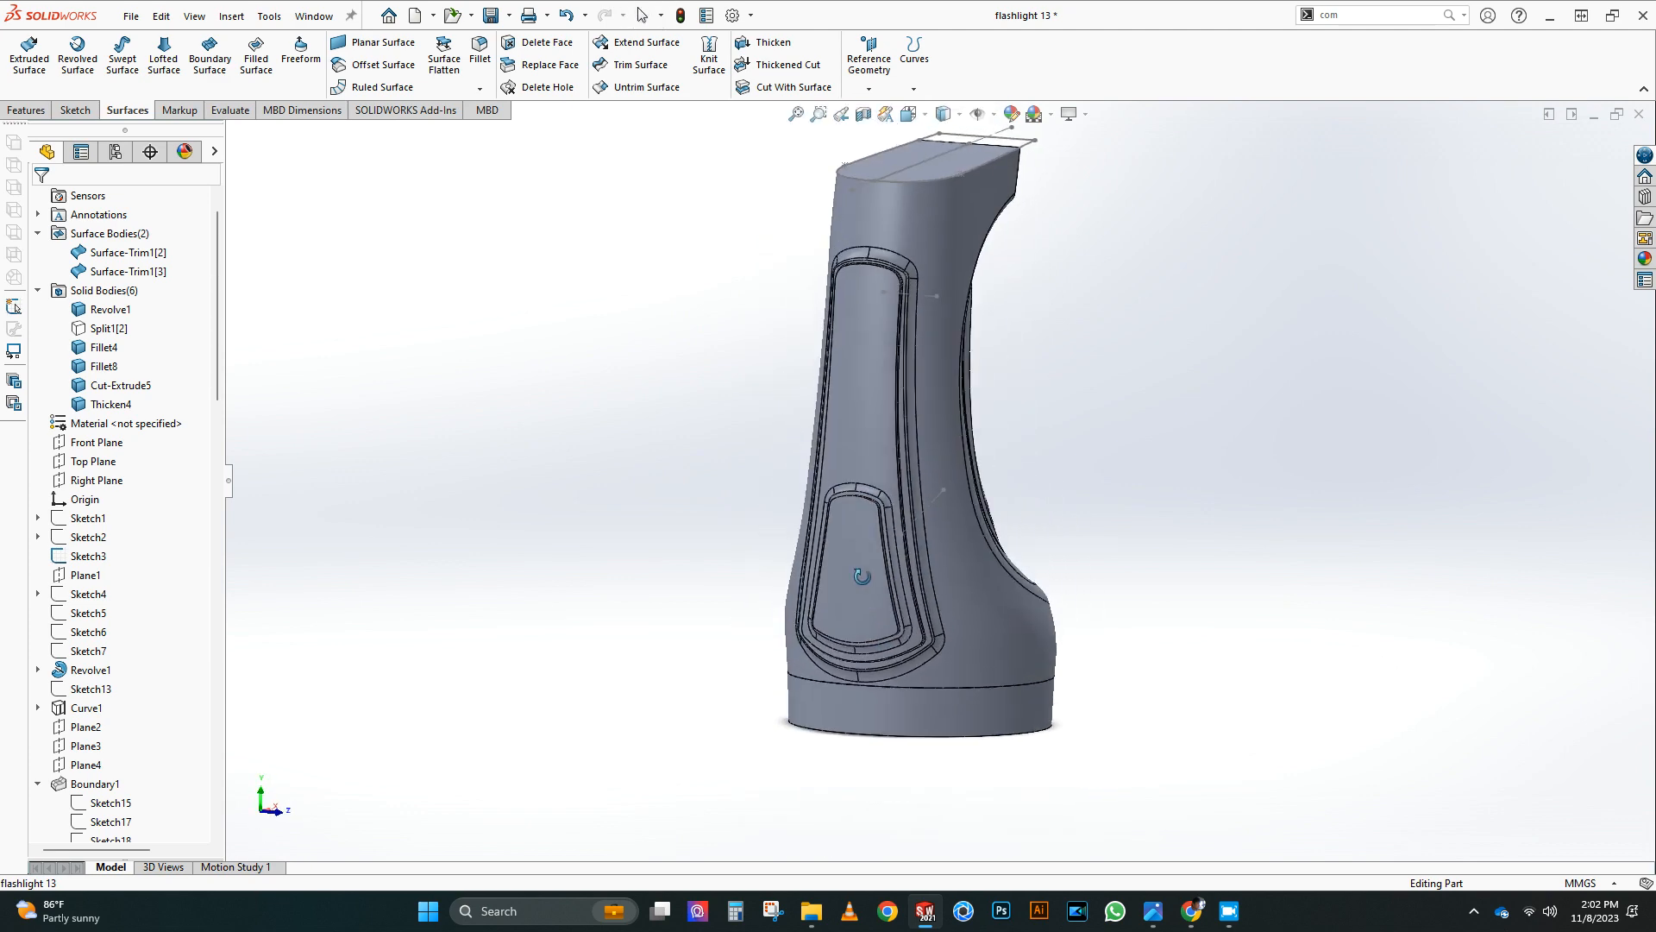
click(91, 539)
click(137, 508)
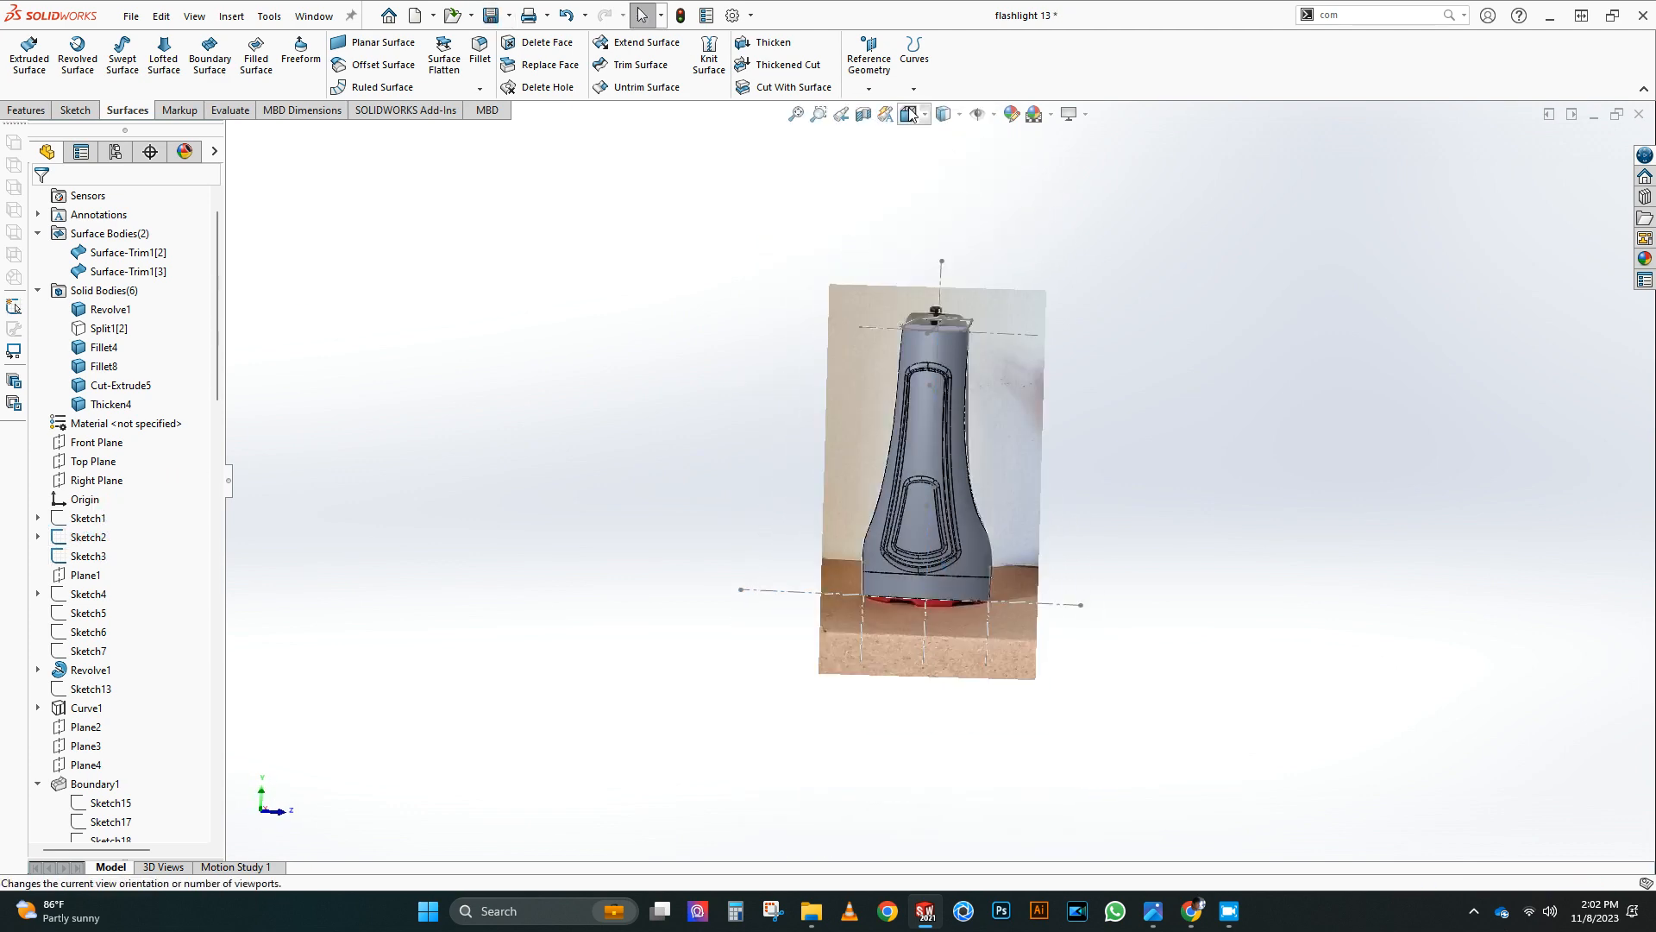
key(ctrl+3)
click(944, 116)
click(944, 225)
scroll(818, 544, down, 5)
Step: Sketch a centrepoint arc of about 9.9 mm radius across the photographed switch, on the Right Plane
click(102, 483)
click(117, 450)
key(ctrl+space)
click(802, 516)
scroll(804, 552, down, 5)
click(148, 64)
scroll(854, 399, down, 3)
click(841, 398)
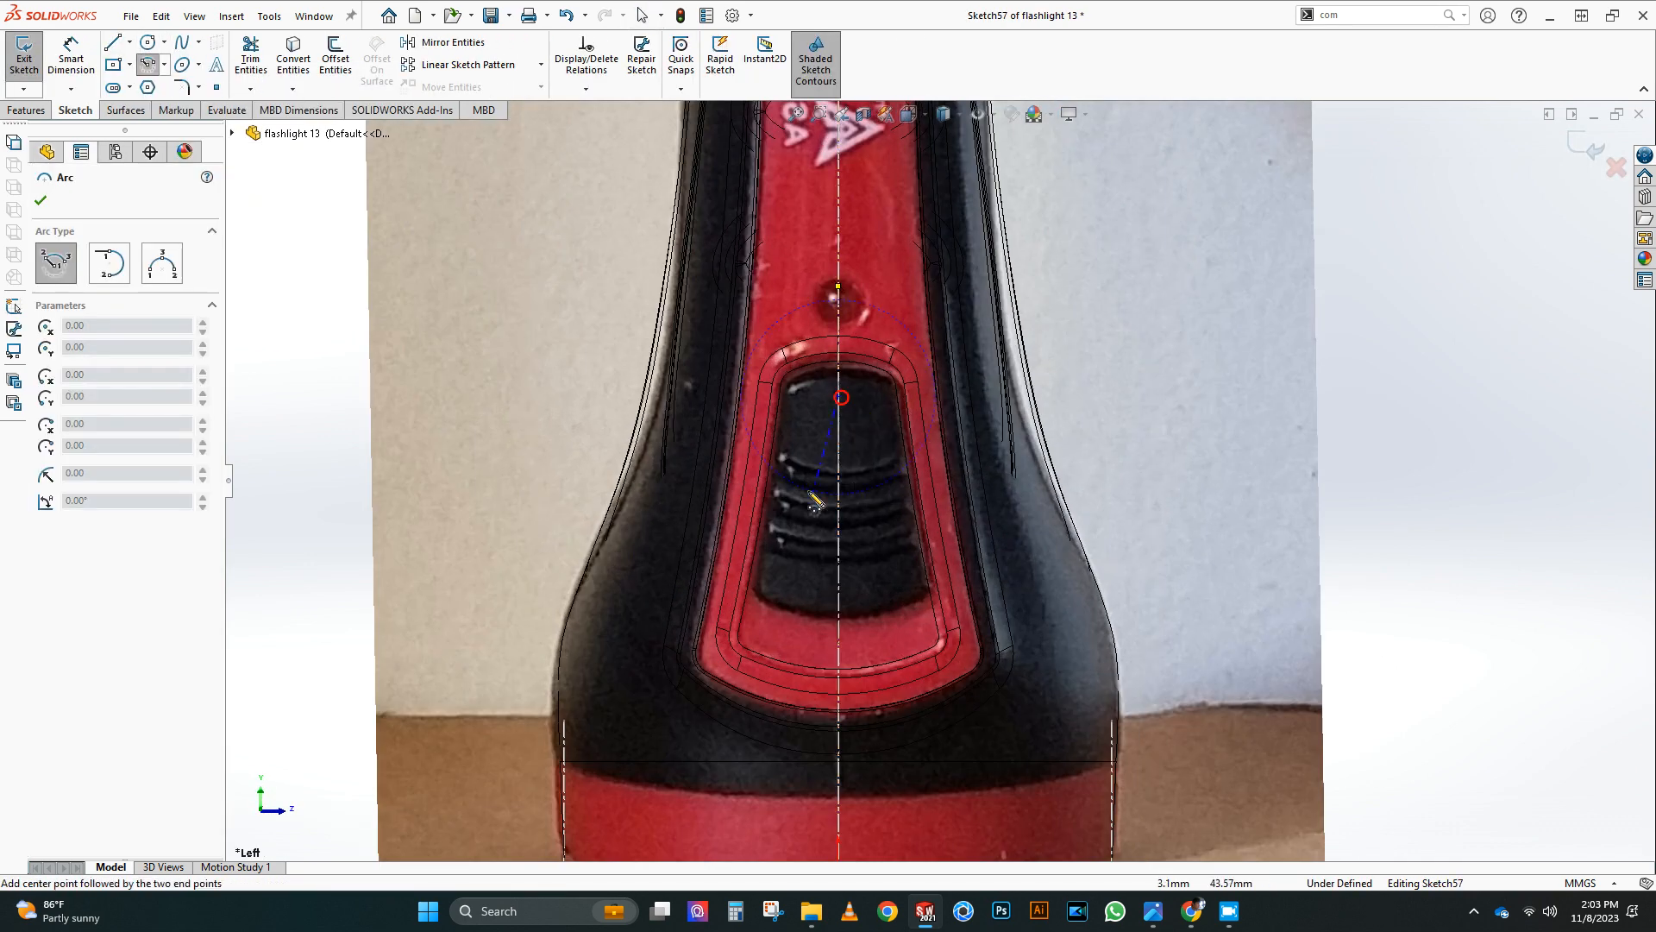
click(905, 452)
key(Escape)
Step: Close the arc sketch and isolate the thickened switch body over the photo in wireframe display
click(943, 116)
click(943, 137)
right_click(863, 427)
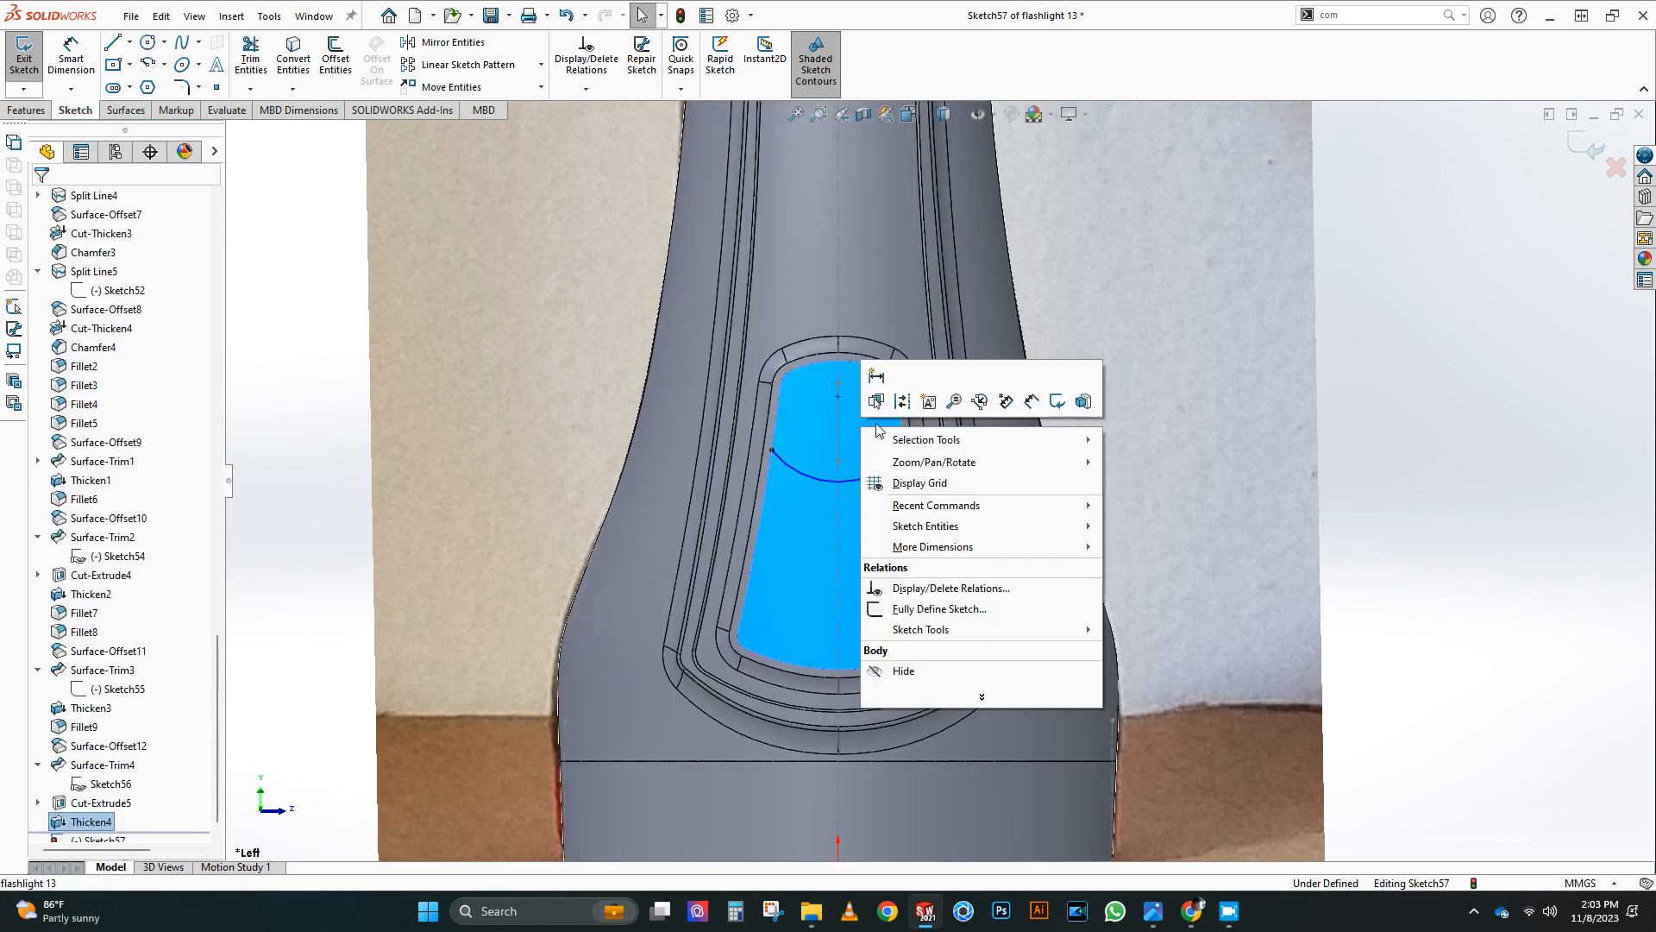
click(962, 695)
click(1385, 435)
click(1585, 147)
click(868, 381)
right_click(868, 381)
click(1407, 589)
click(945, 117)
click(945, 227)
scroll(834, 456, down, 2)
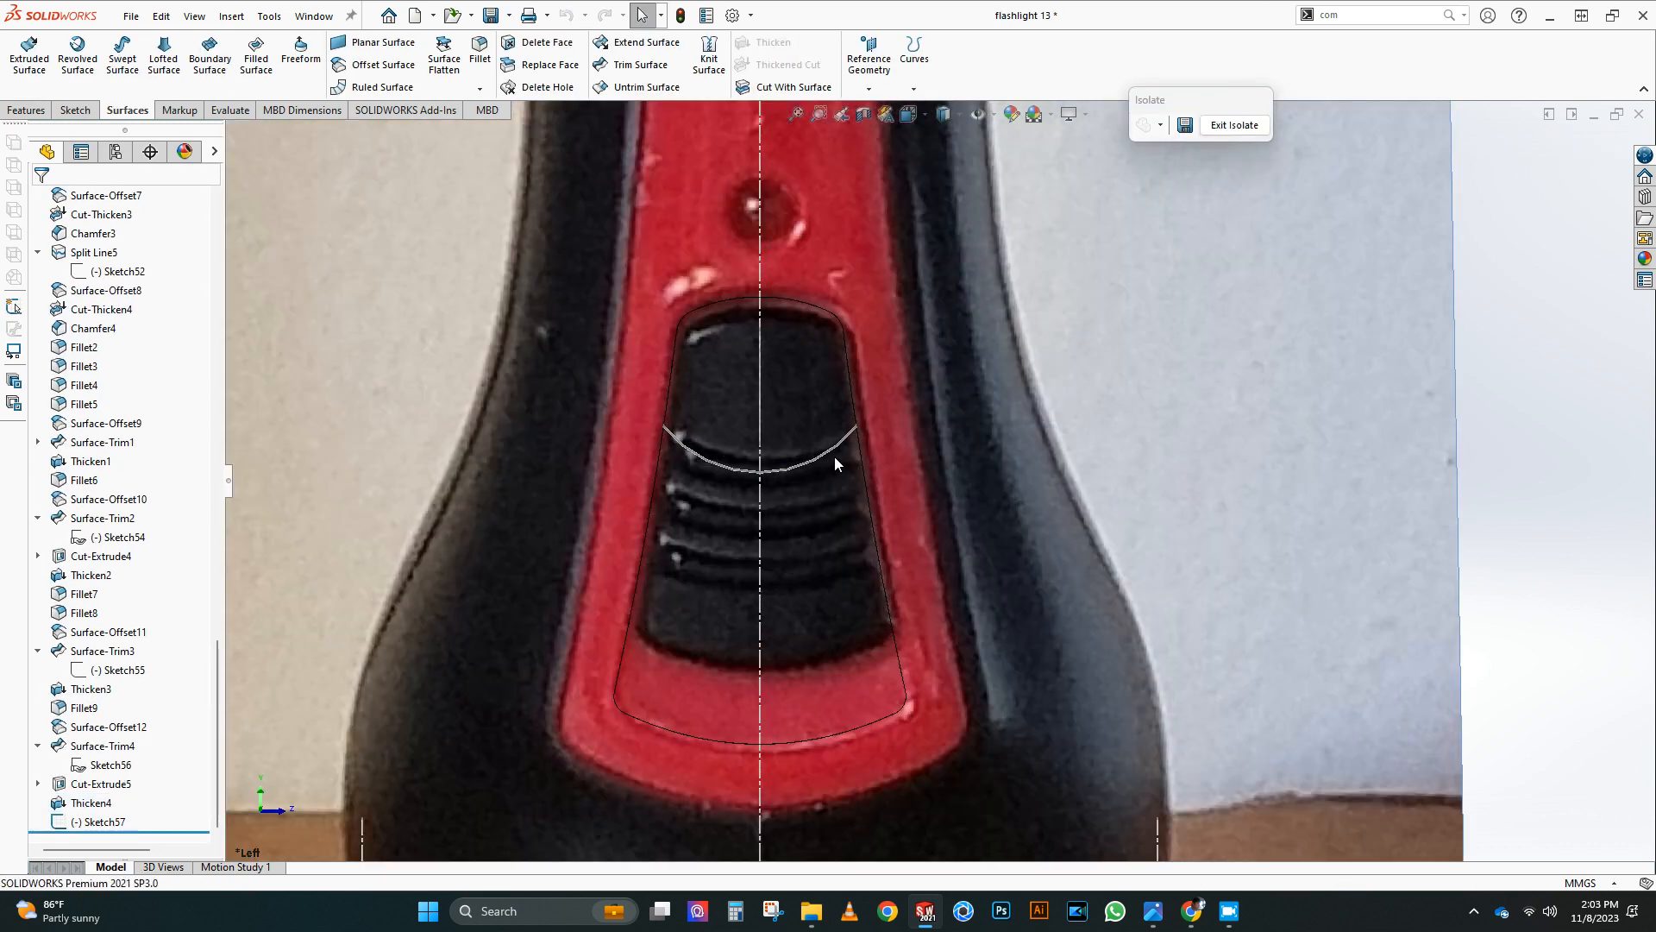
Step: Edit the arc sketch, delete a relation on one arc endpoint and move the opposite endpoint down along the switch's side edge
click(835, 457)
click(877, 370)
middle_drag(863, 425, 940, 449)
middle_drag(802, 518, 759, 542)
key(ctrl+8)
scroll(759, 541, down, 7)
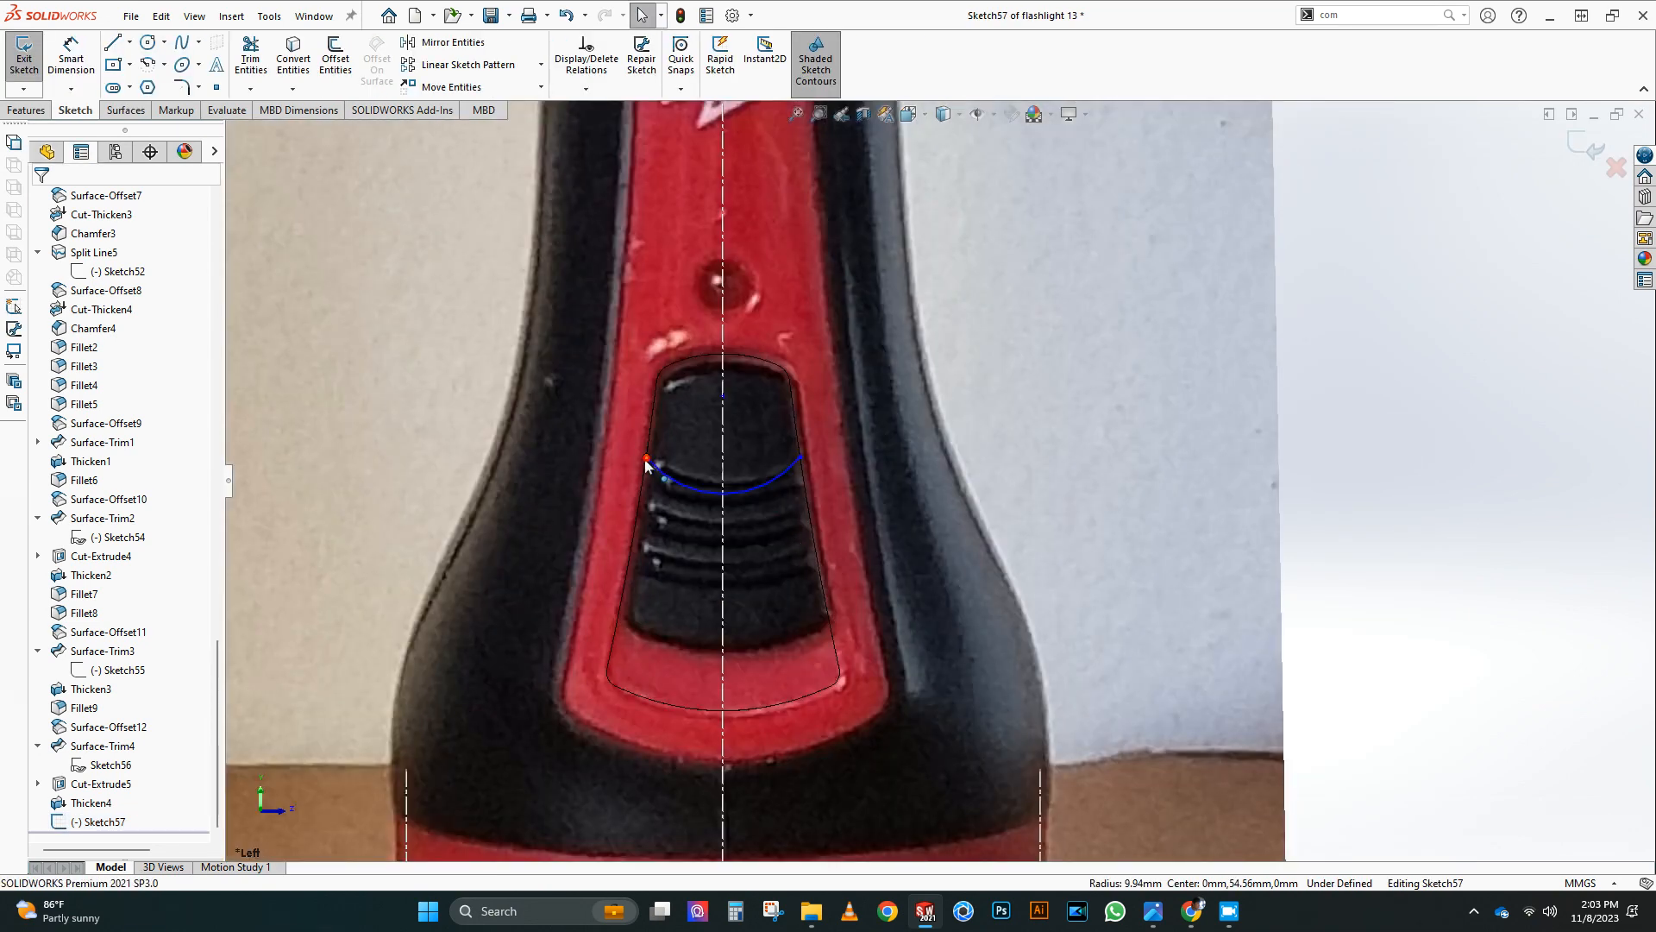
click(648, 455)
click(97, 266)
key(Delete)
scroll(684, 502, down, 3)
drag(792, 422, 794, 439)
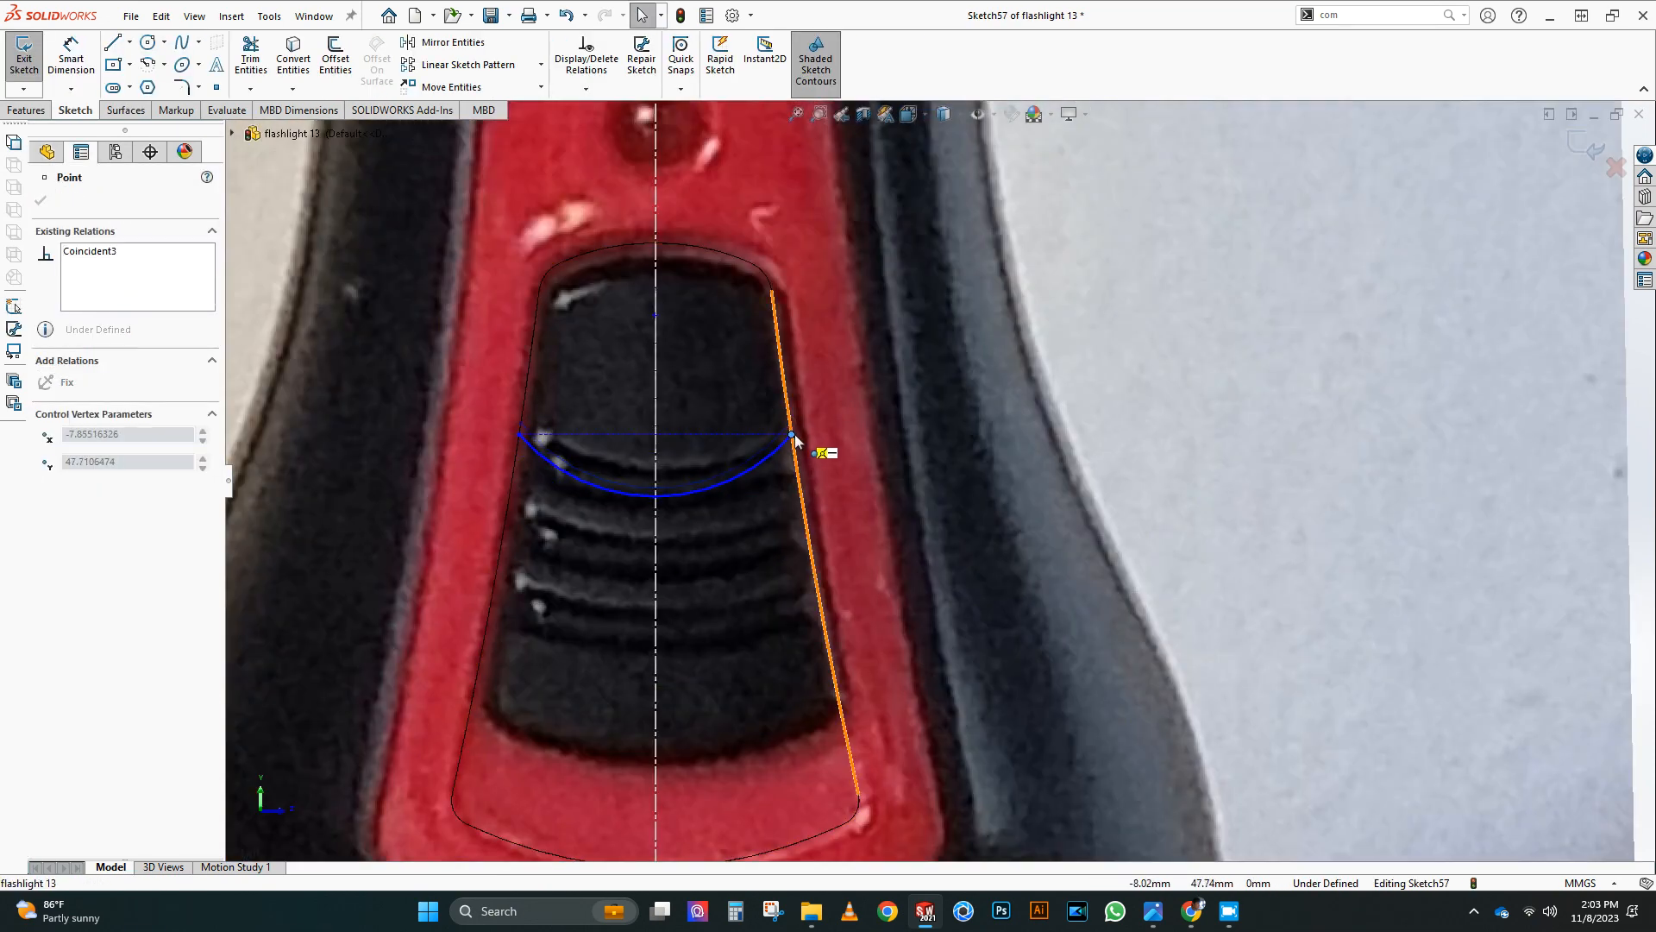
Step: Dimension the arc's lowest point 44.5 mm above the horizontal baseline
click(81, 62)
shift+click(669, 490)
scroll(682, 509, up, 4)
click(907, 856)
click(1235, 647)
text(44.5)
key(Return)
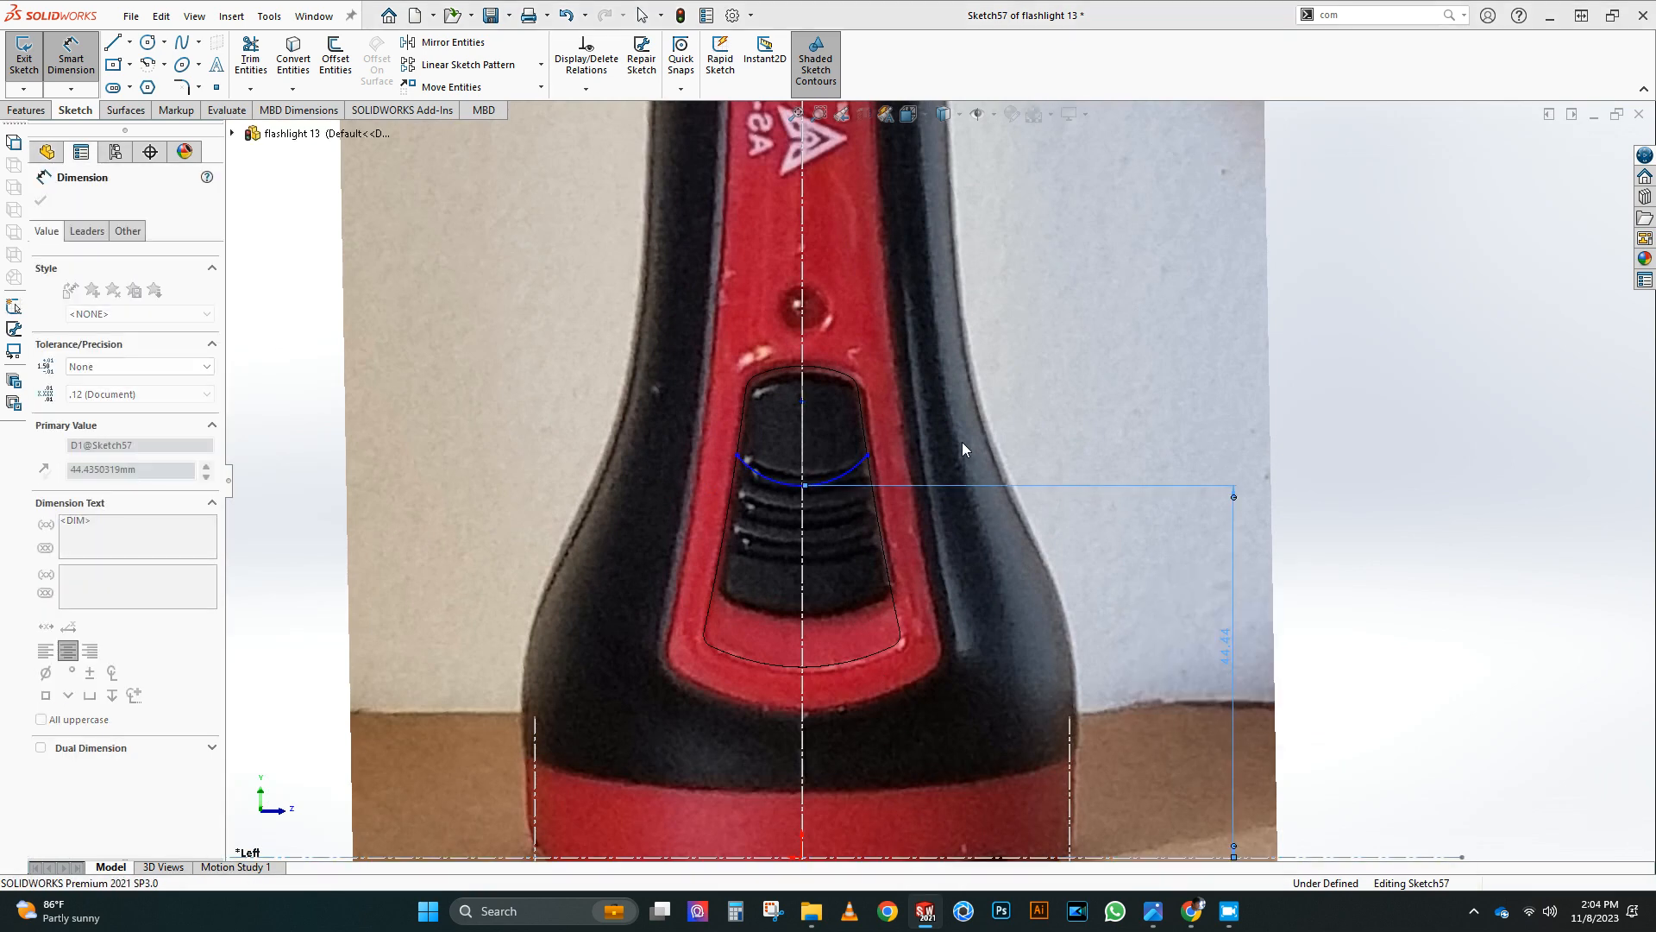
right_click(1343, 452)
click(1357, 505)
Step: Flatten the arc by moving its endpoint down the switch's side edge, and dimension that endpoint 8 mm from the centreline
scroll(782, 506, down, 6)
drag(1046, 348, 1052, 395)
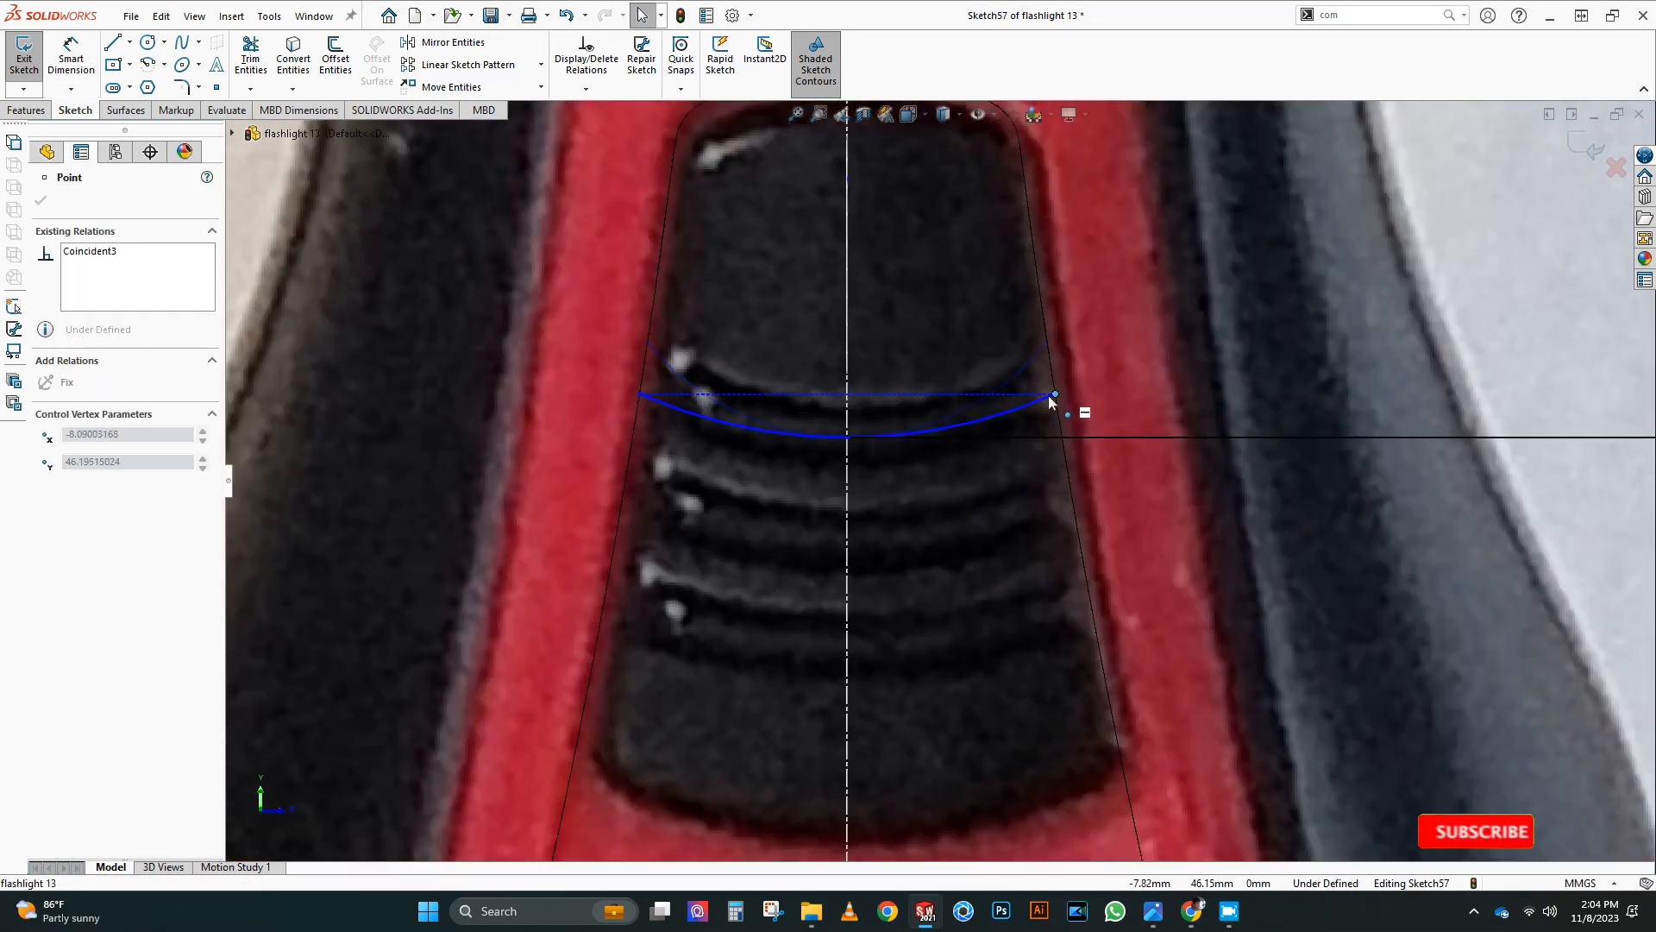
click(474, 352)
click(72, 60)
click(1058, 397)
scroll(1101, 429, up, 4)
click(894, 518)
click(942, 418)
text(8.00mm)
key(Return)
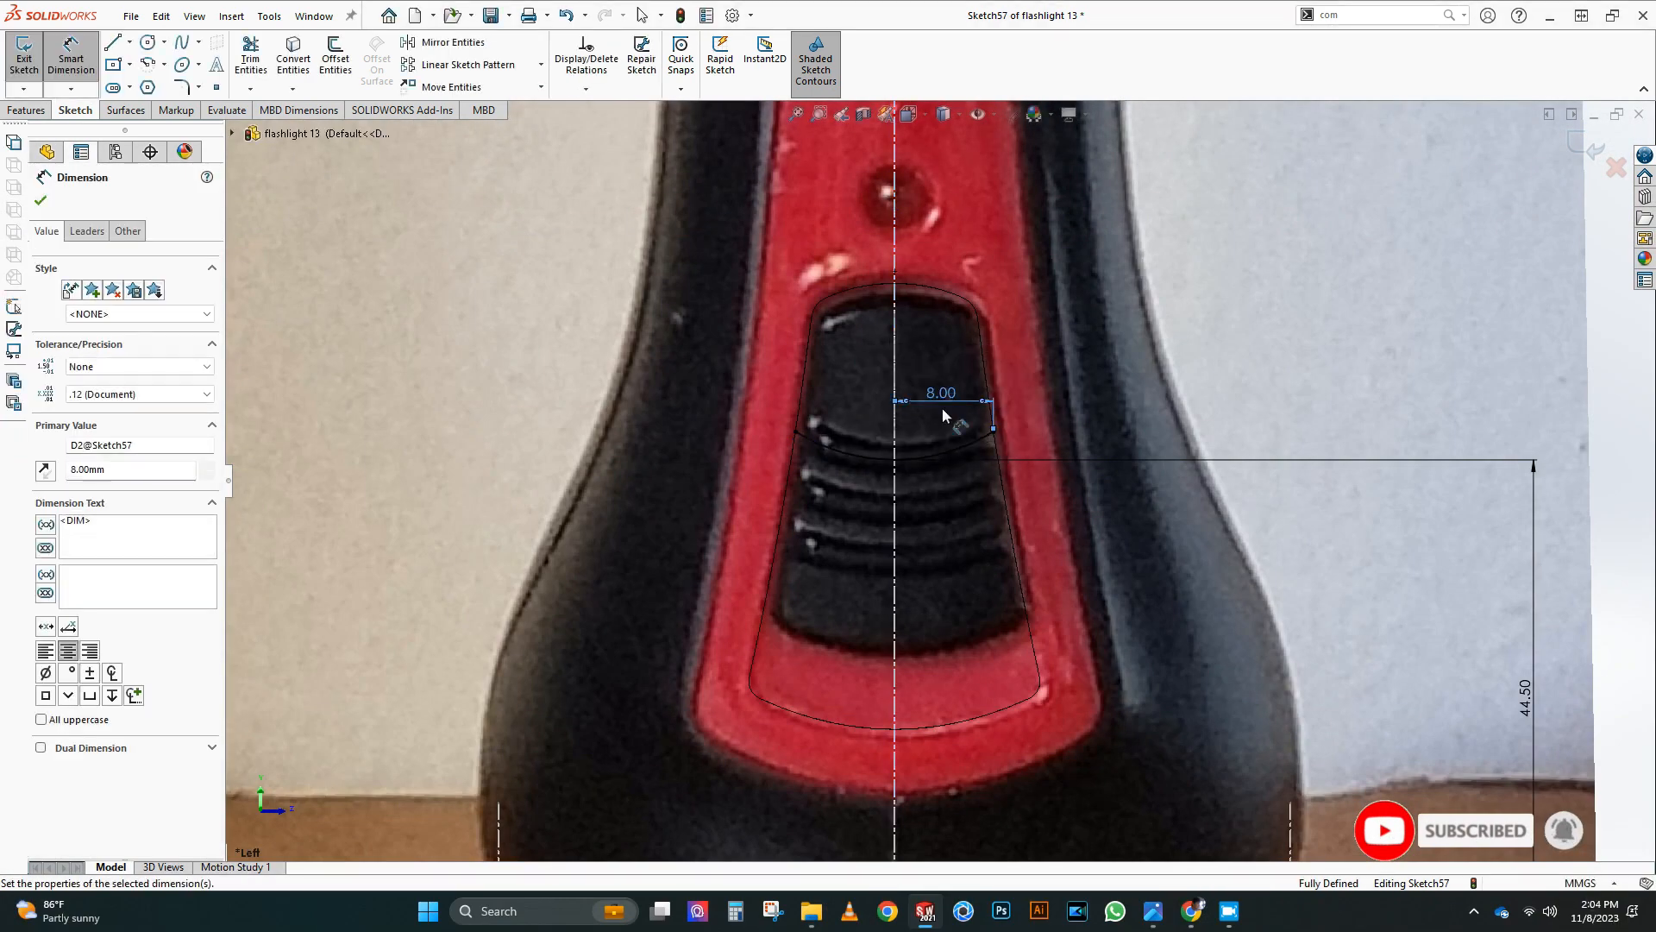
Step: Offset the arc downward twice at 4 mm spacing to outline the switch's grip ridges
click(336, 59)
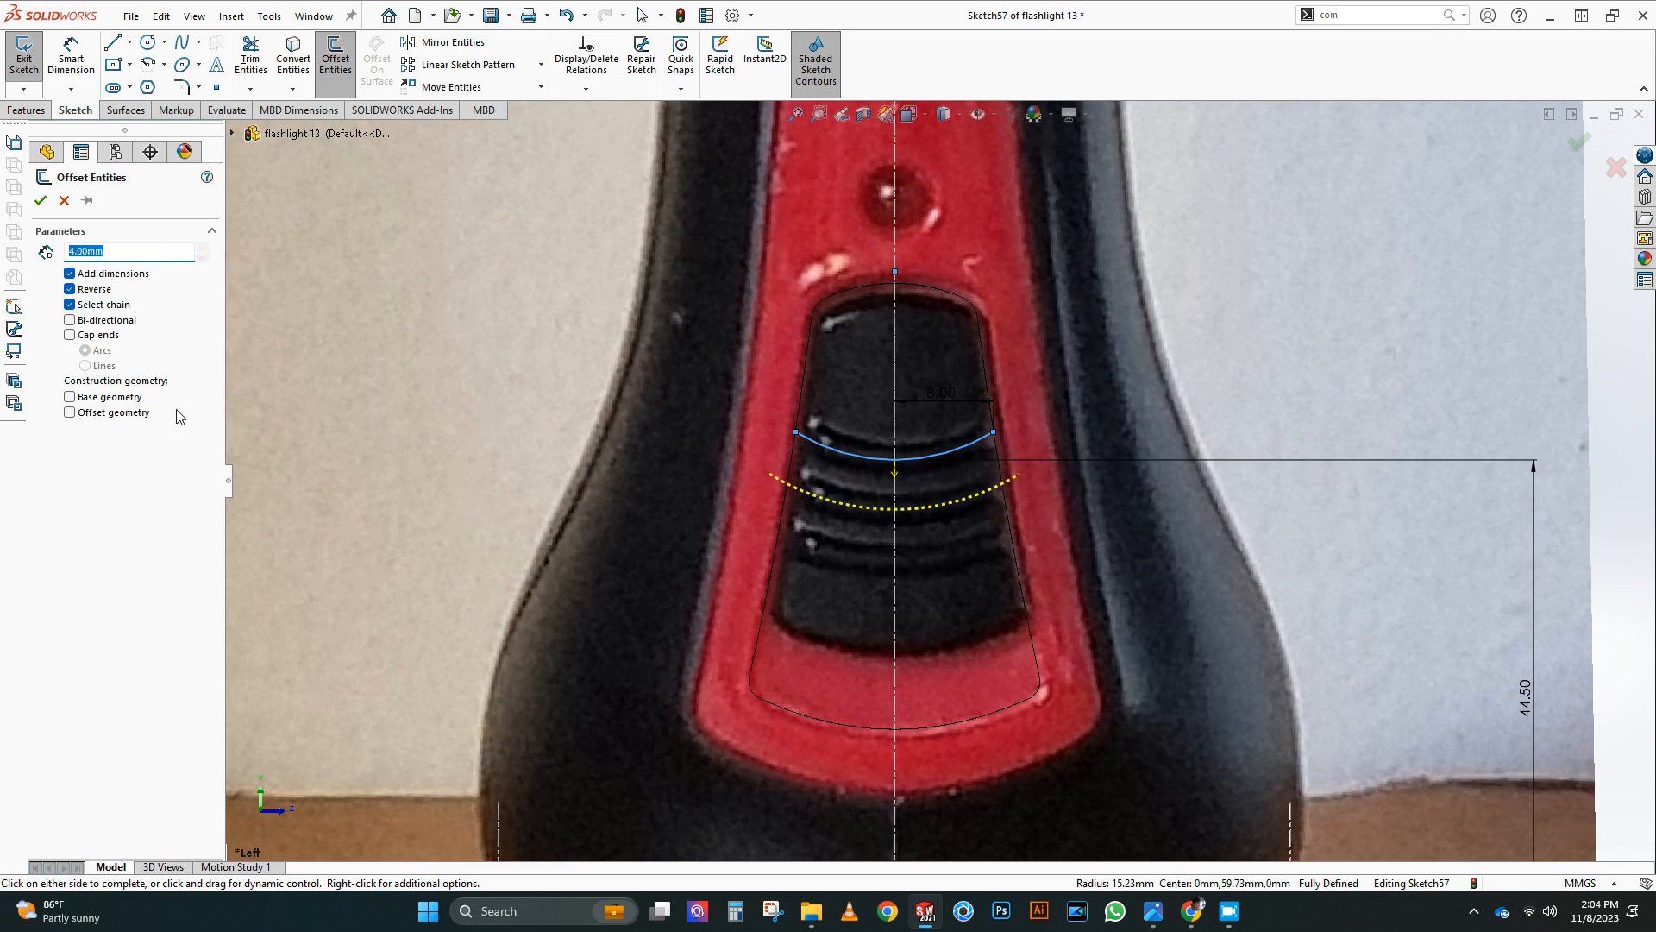
click(40, 201)
click(854, 508)
click(41, 201)
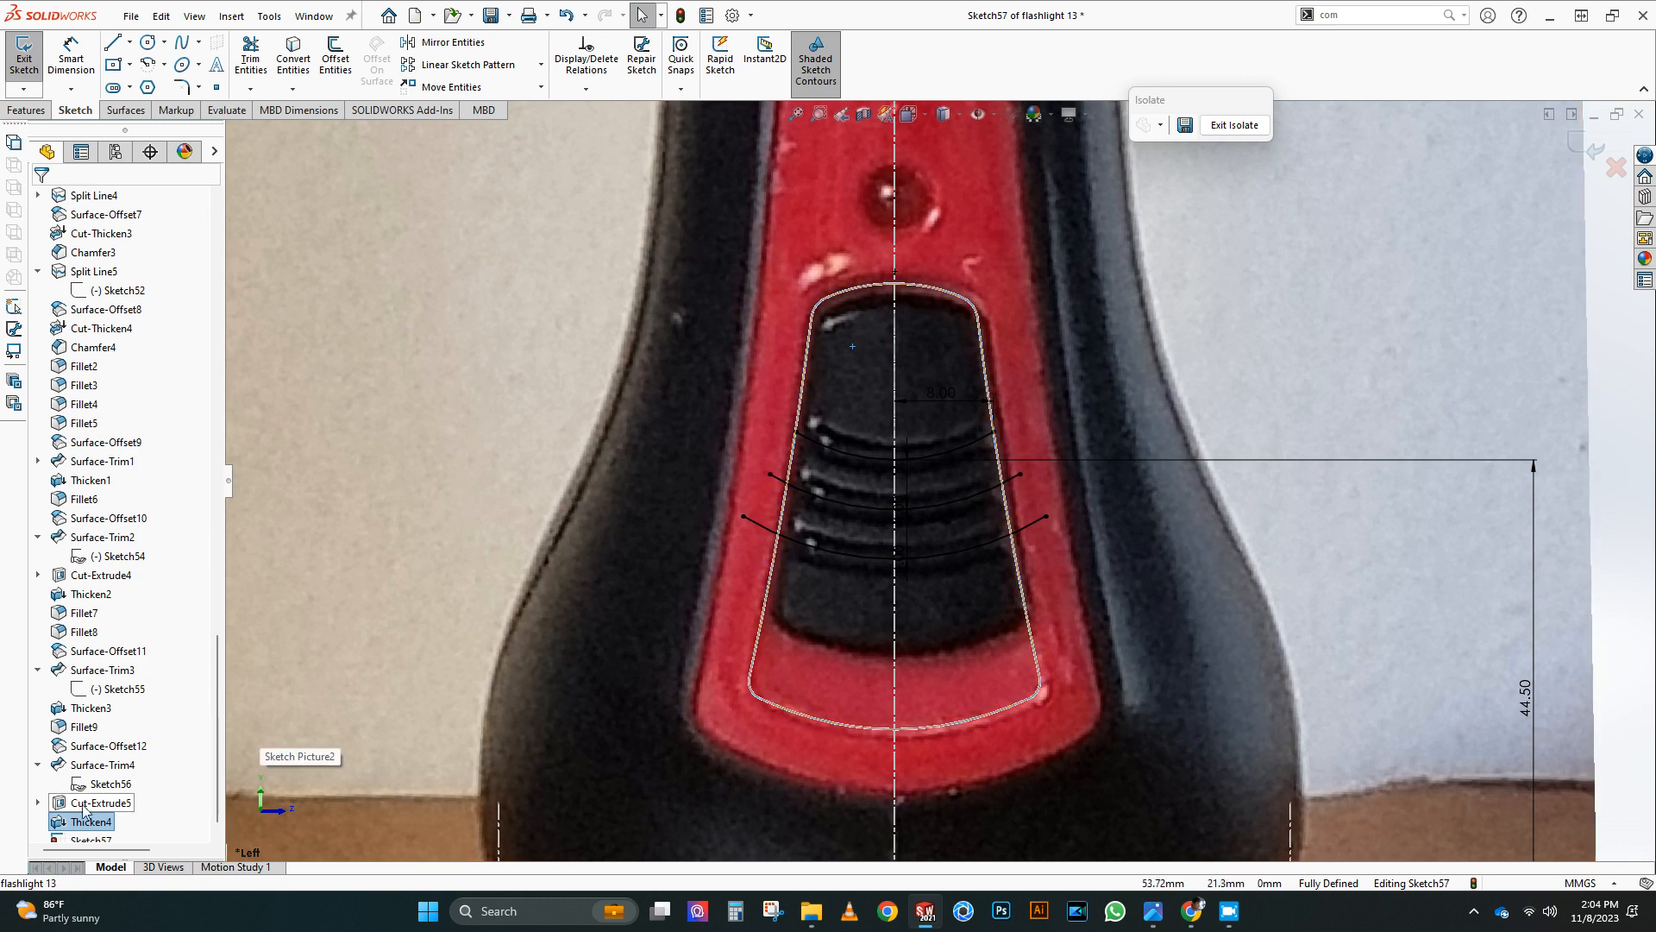
Step: Bring the Sketch56 switch outline into the arc sketch and hide Sketch56
scroll(828, 457, up, 2)
scroll(949, 493, down, 3)
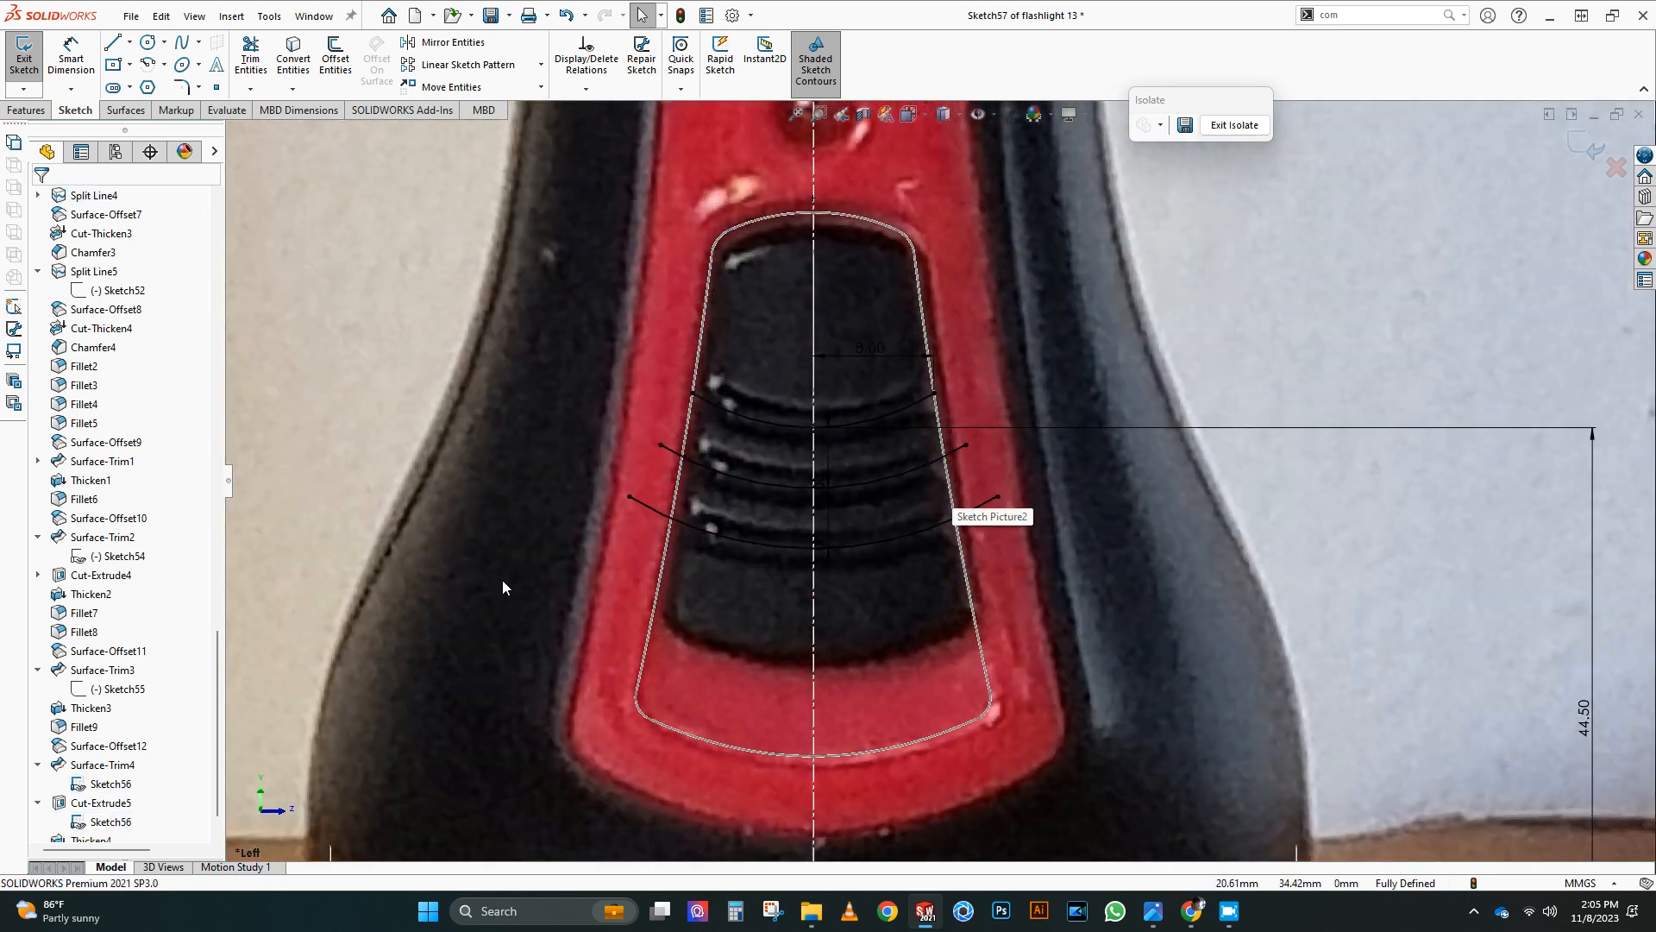
click(126, 794)
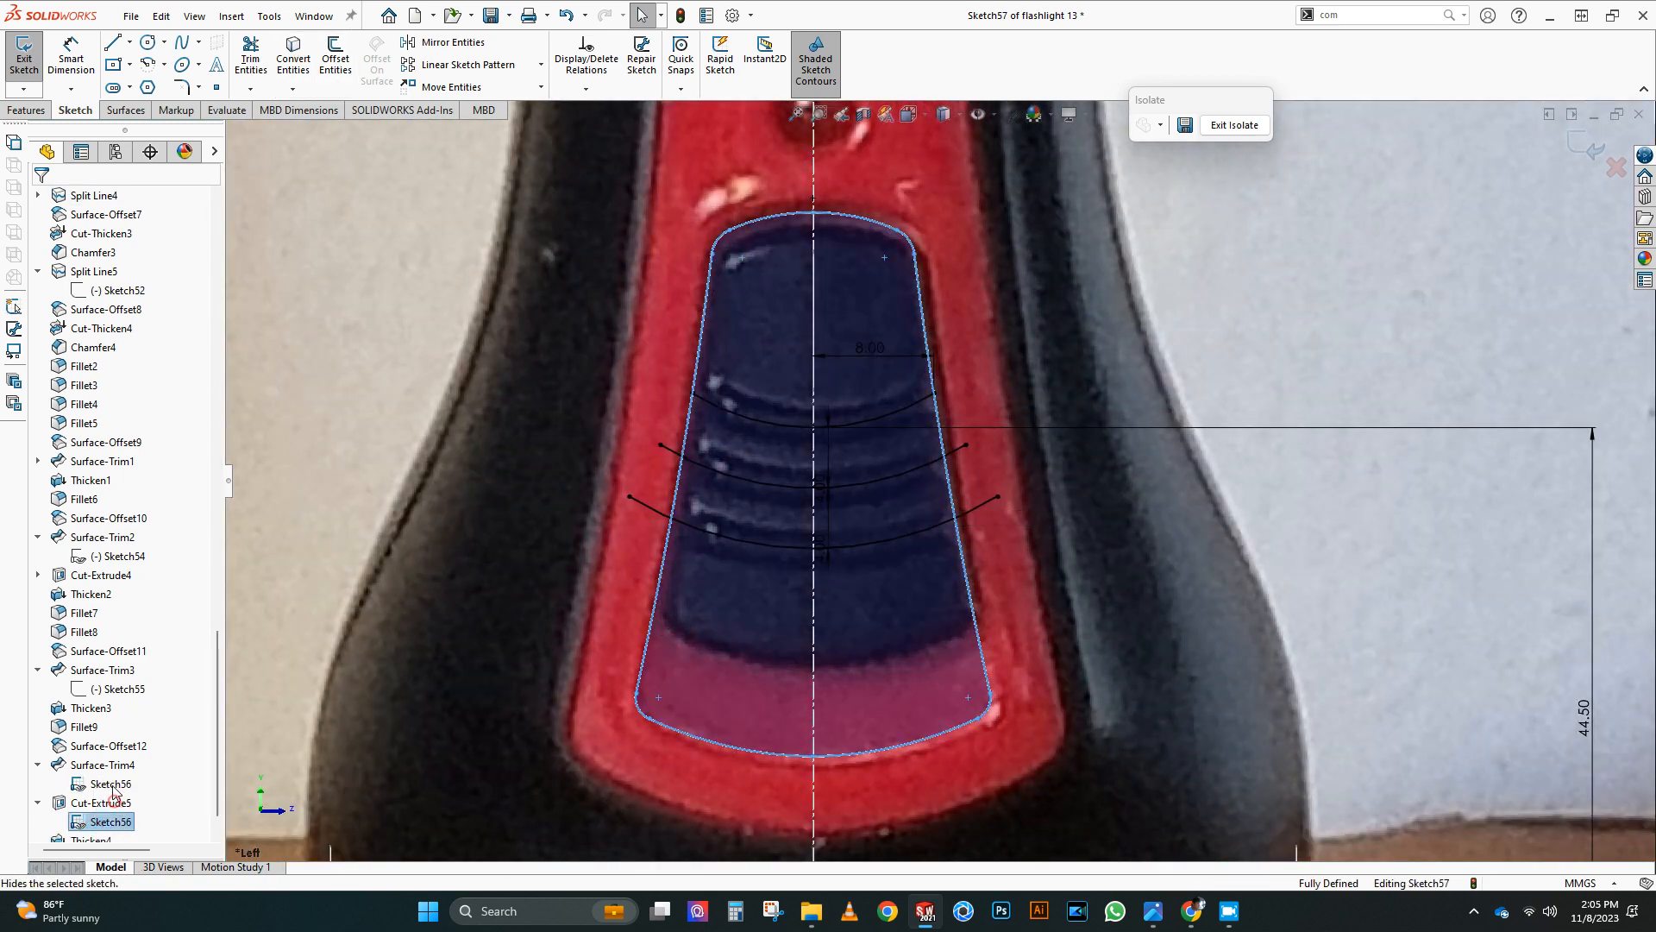
scroll(1380, 431, up, 3)
click(1532, 404)
click(105, 785)
click(112, 754)
scroll(961, 407, down, 2)
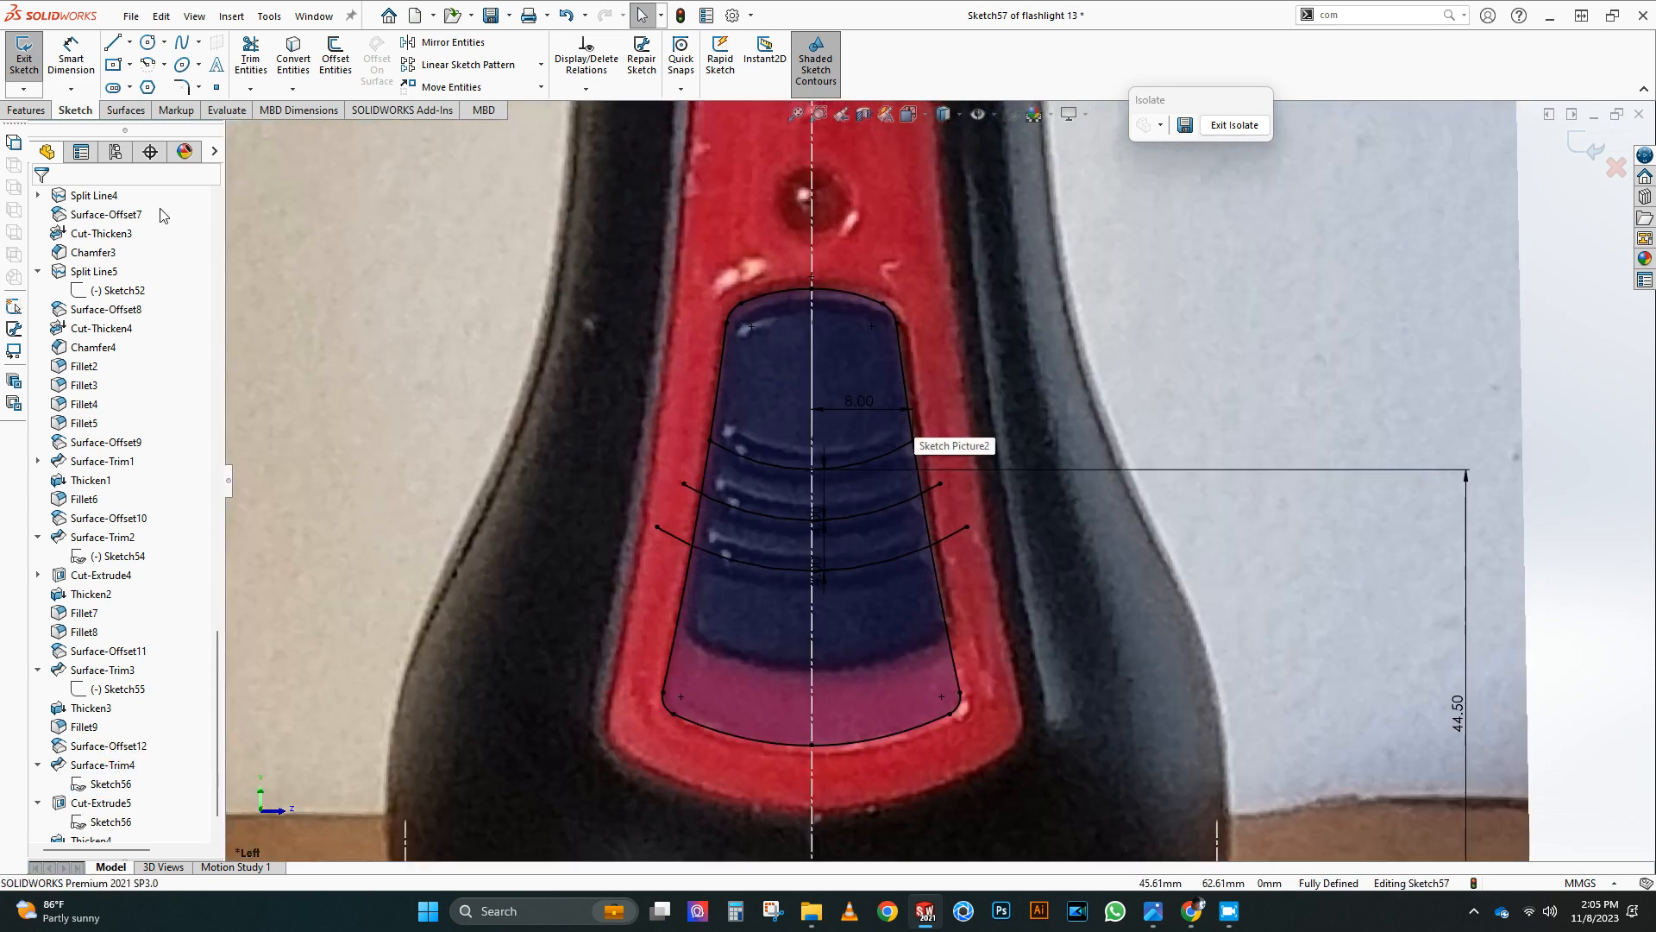
Step: Trim the arc ends that extend beyond the switch outline
click(251, 59)
scroll(717, 514, down, 4)
drag(1256, 634, 1168, 440)
scroll(938, 478, up, 4)
key(Escape)
Step: Convert the whole switch outline chain to construction geometry and close the sketch
click(801, 579)
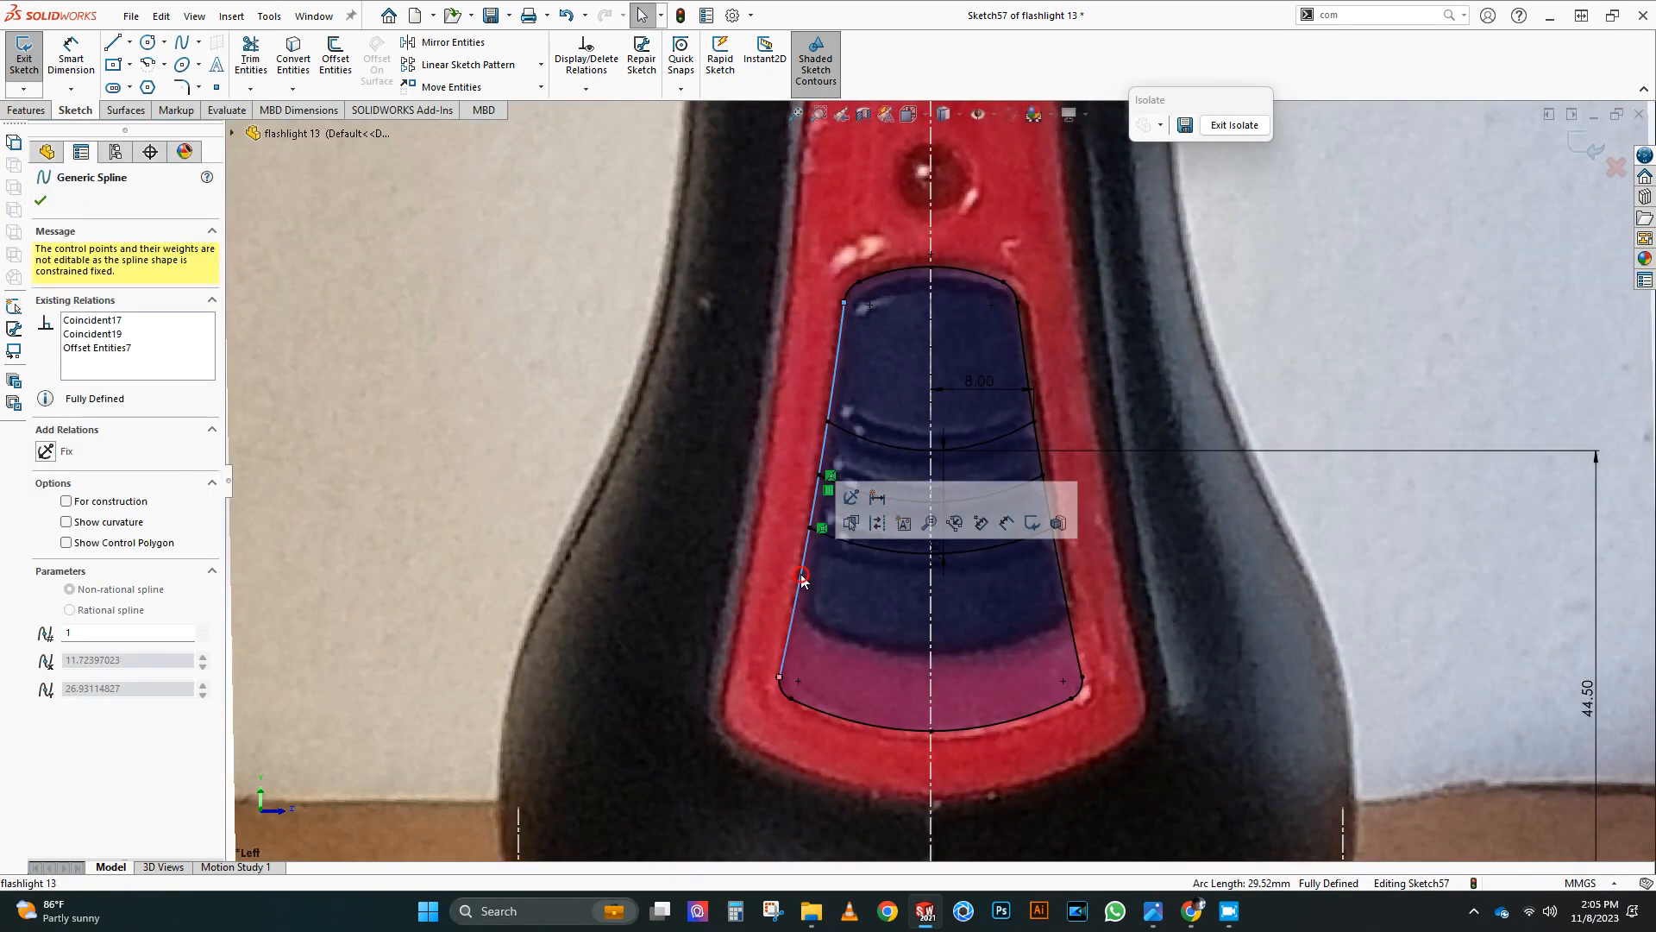
right_click(801, 580)
click(864, 544)
click(66, 617)
scroll(1442, 454, up, 3)
click(1441, 455)
scroll(1015, 540, down, 4)
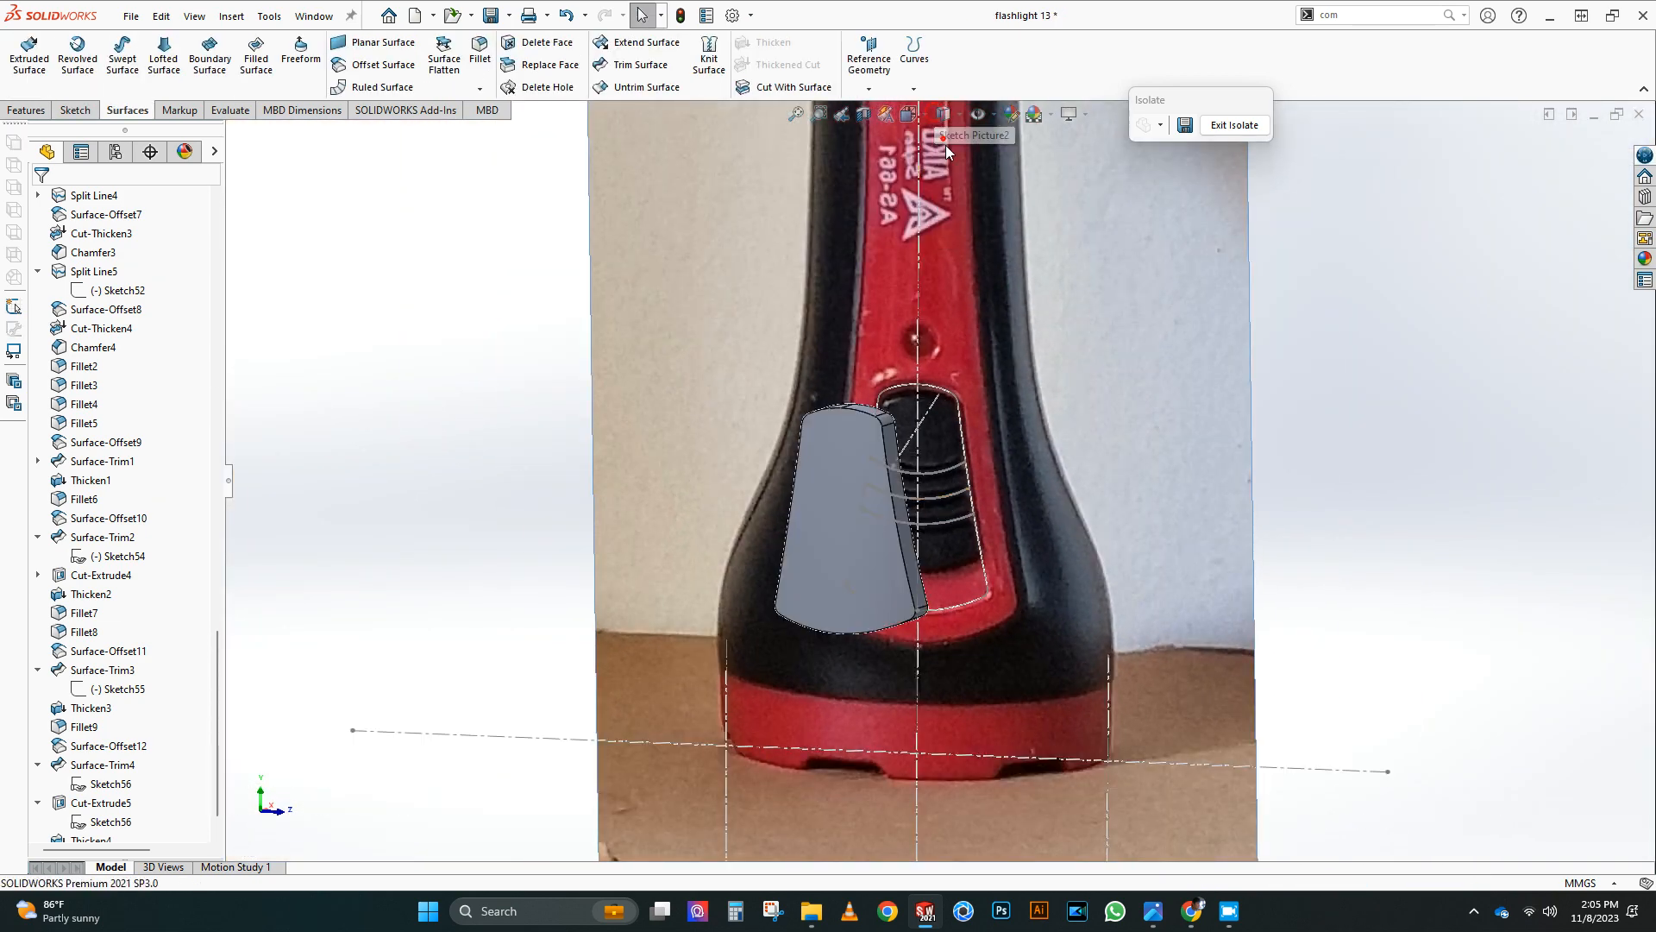
Step: Project the Sketch57 arcs onto the switch body's front face as a projected curve, with the projection reversed
scroll(964, 509, down, 2)
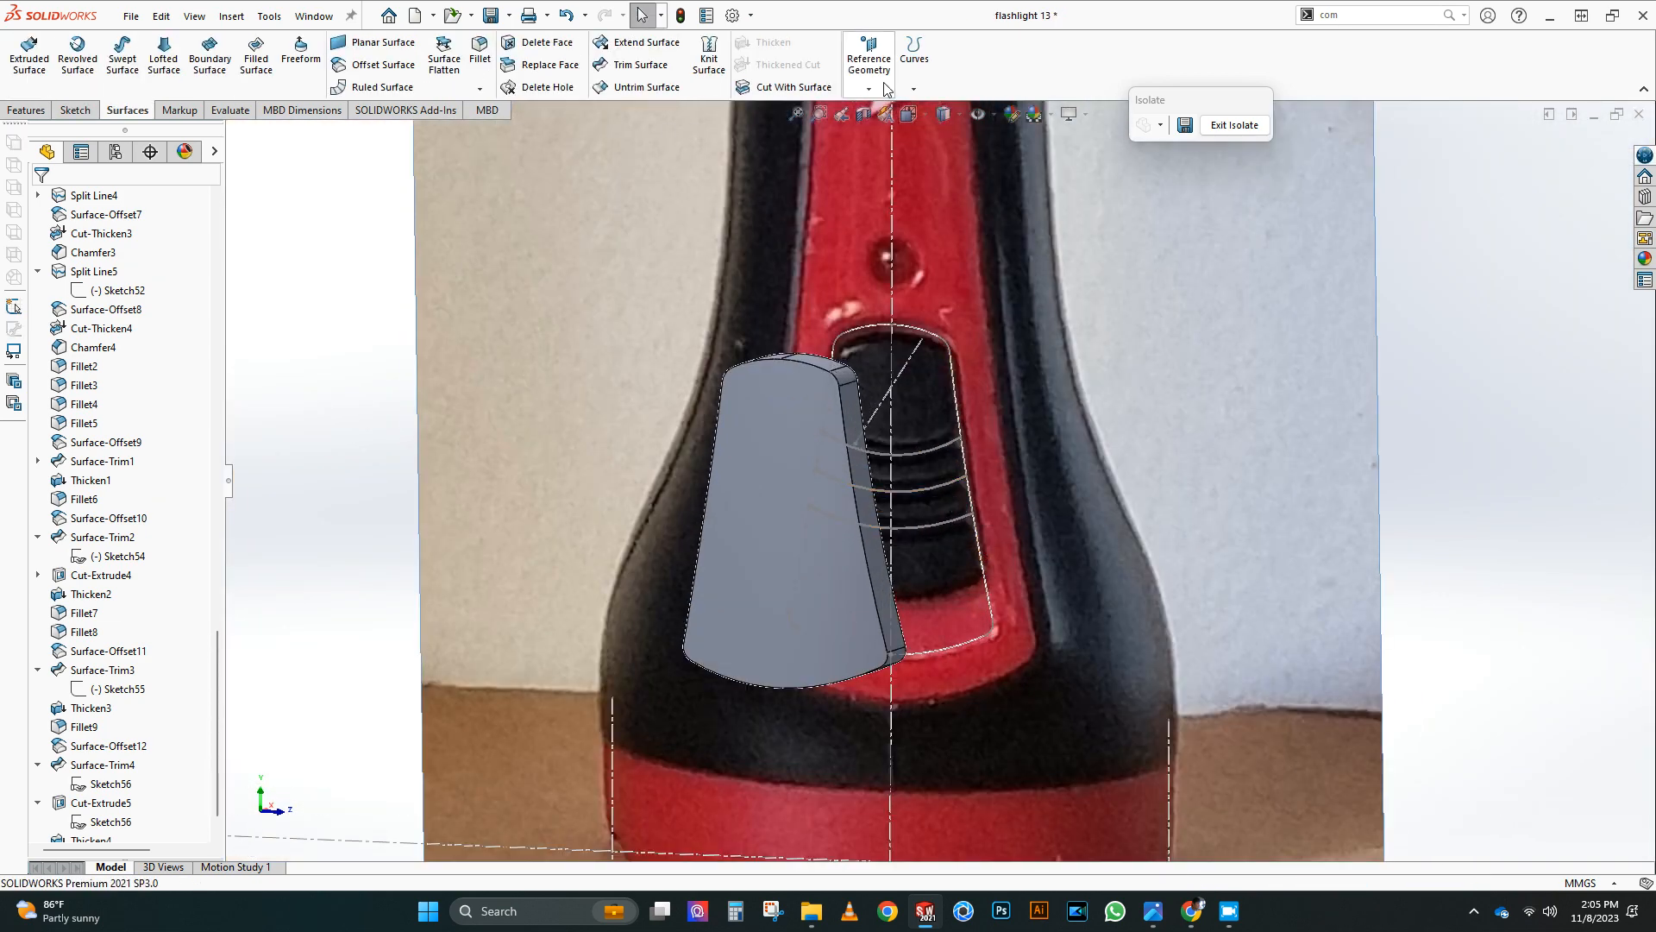
click(914, 89)
click(781, 129)
click(67, 267)
click(768, 587)
click(66, 464)
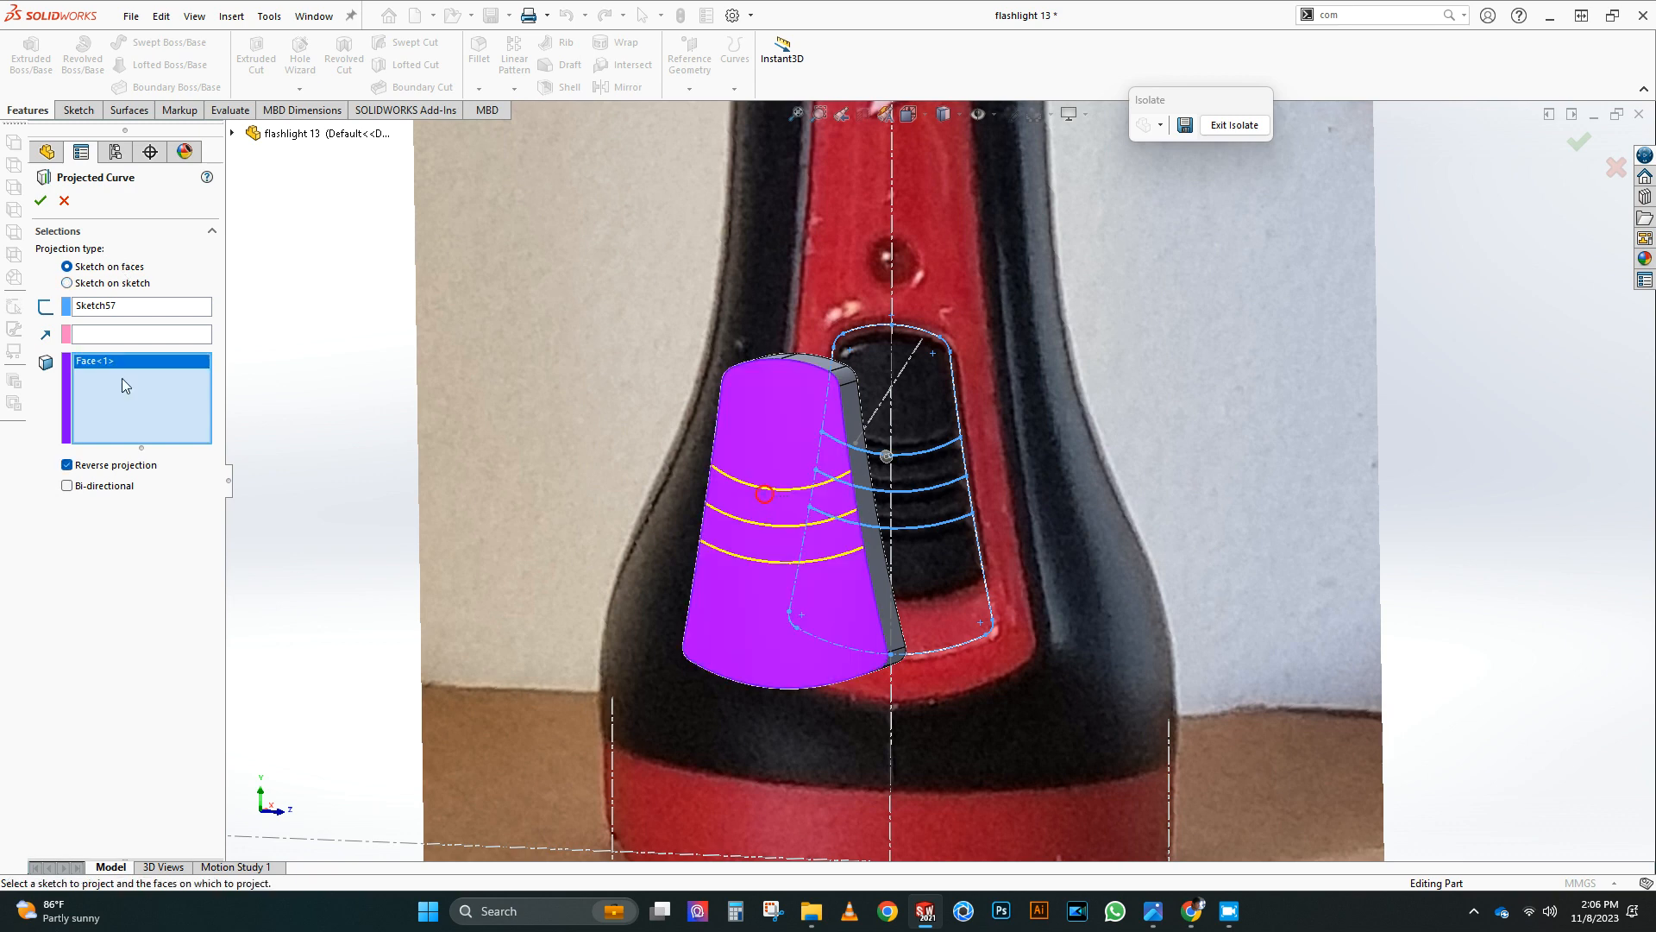
click(40, 201)
Step: Convert the three projected arcs on the switch face into a new 3D sketch and close it
click(79, 110)
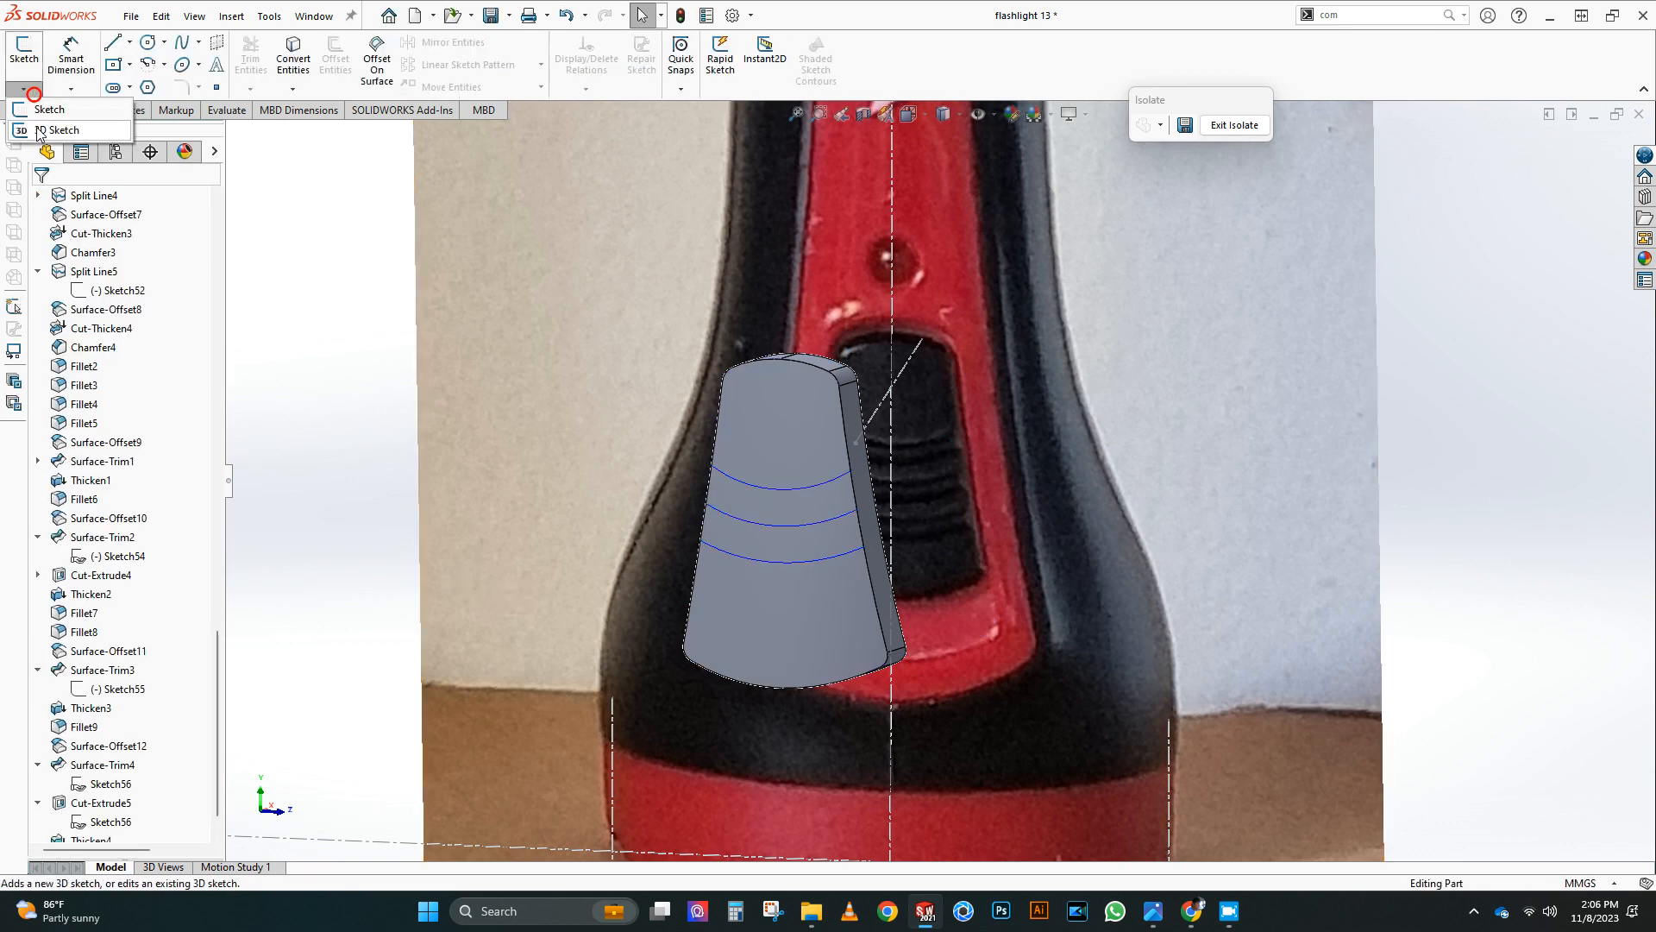
click(293, 58)
click(1587, 156)
Step: Sketch a centre rectangle about 2.7 mm wide on the Front Plane, over the switch's photographed grip ridges near the middle arc
scroll(1001, 483, up, 3)
middle_drag(1001, 483, 863, 501)
scroll(862, 500, up, 2)
click(908, 114)
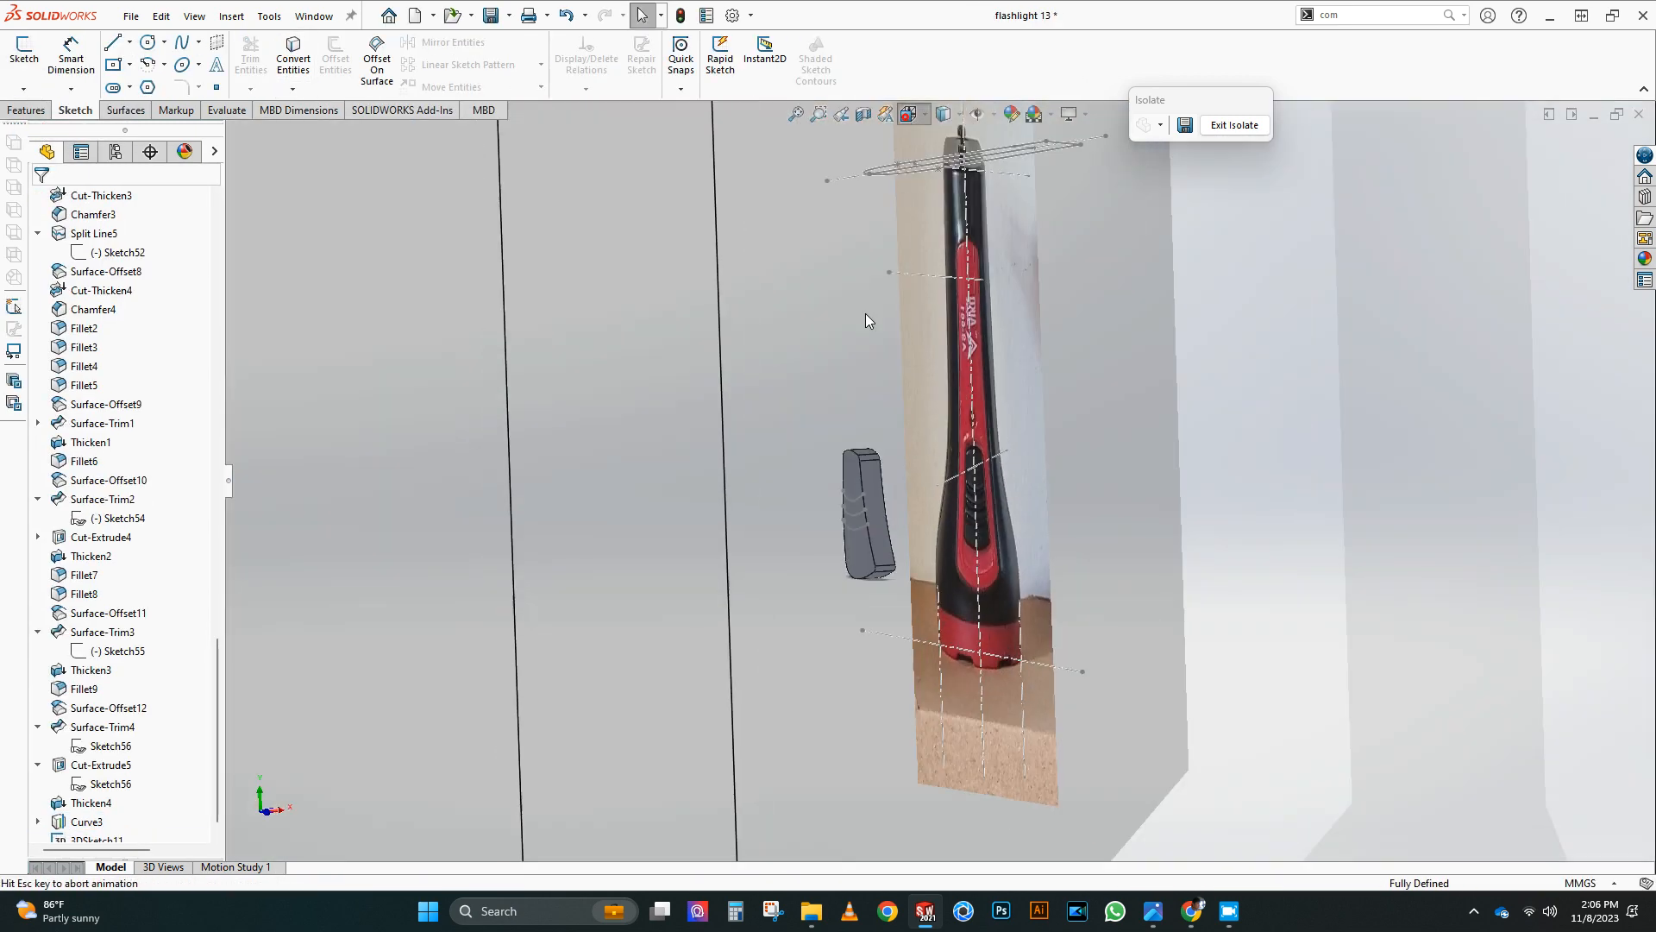
click(868, 318)
scroll(173, 406, up, 20)
scroll(862, 557, down, 5)
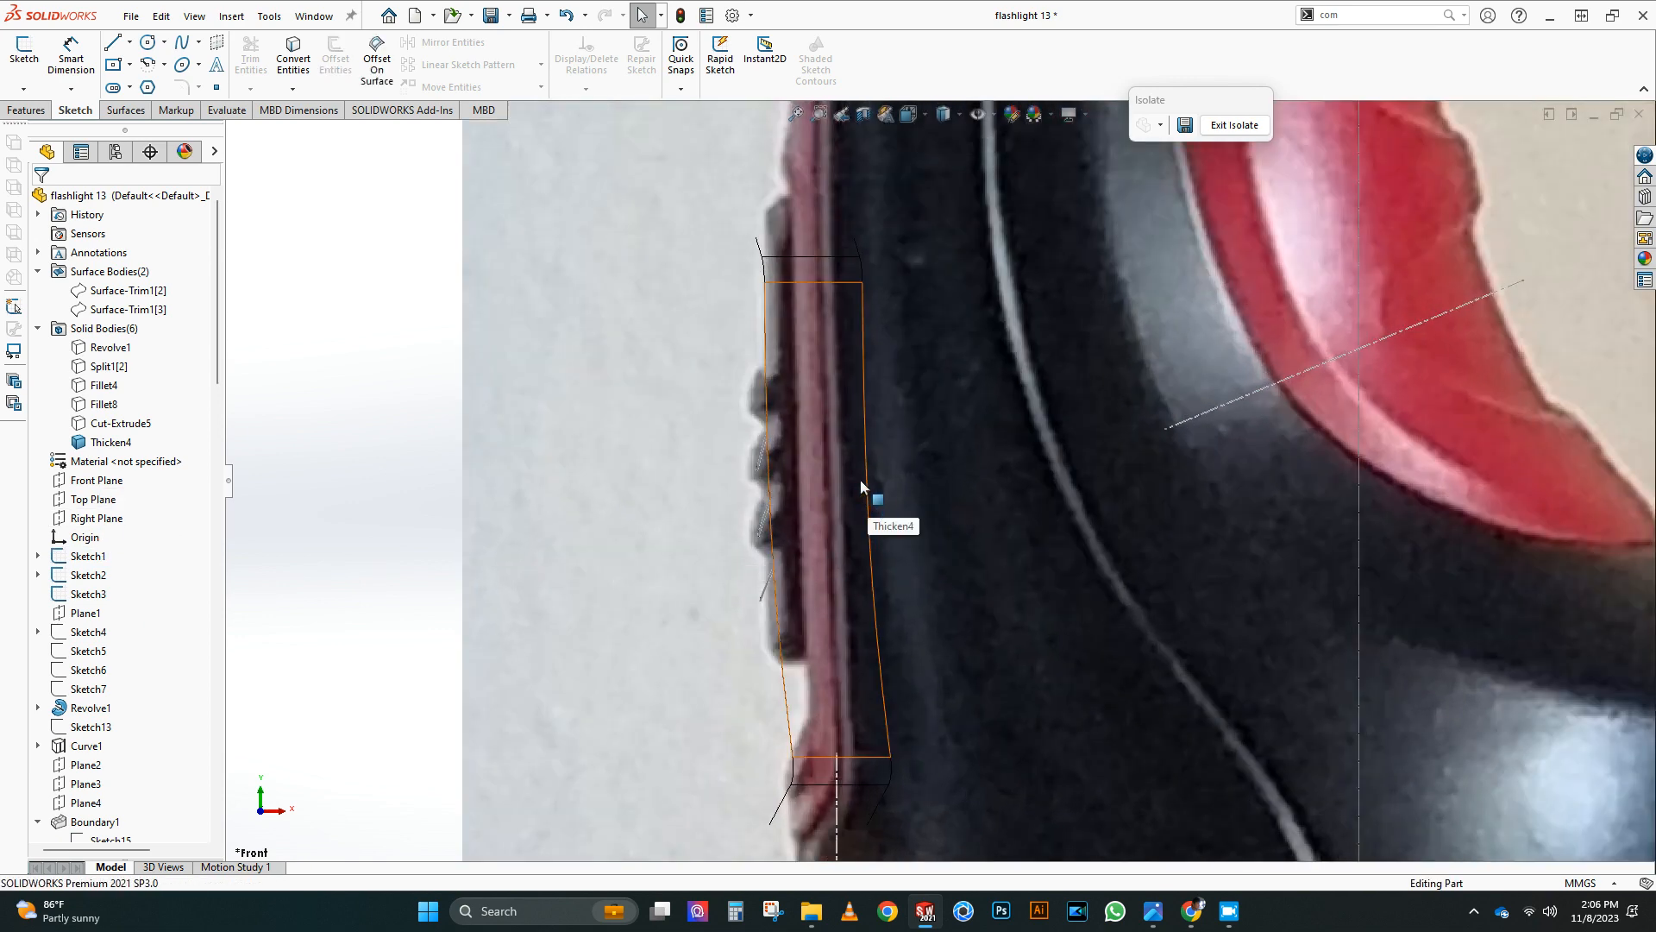
click(95, 479)
click(112, 451)
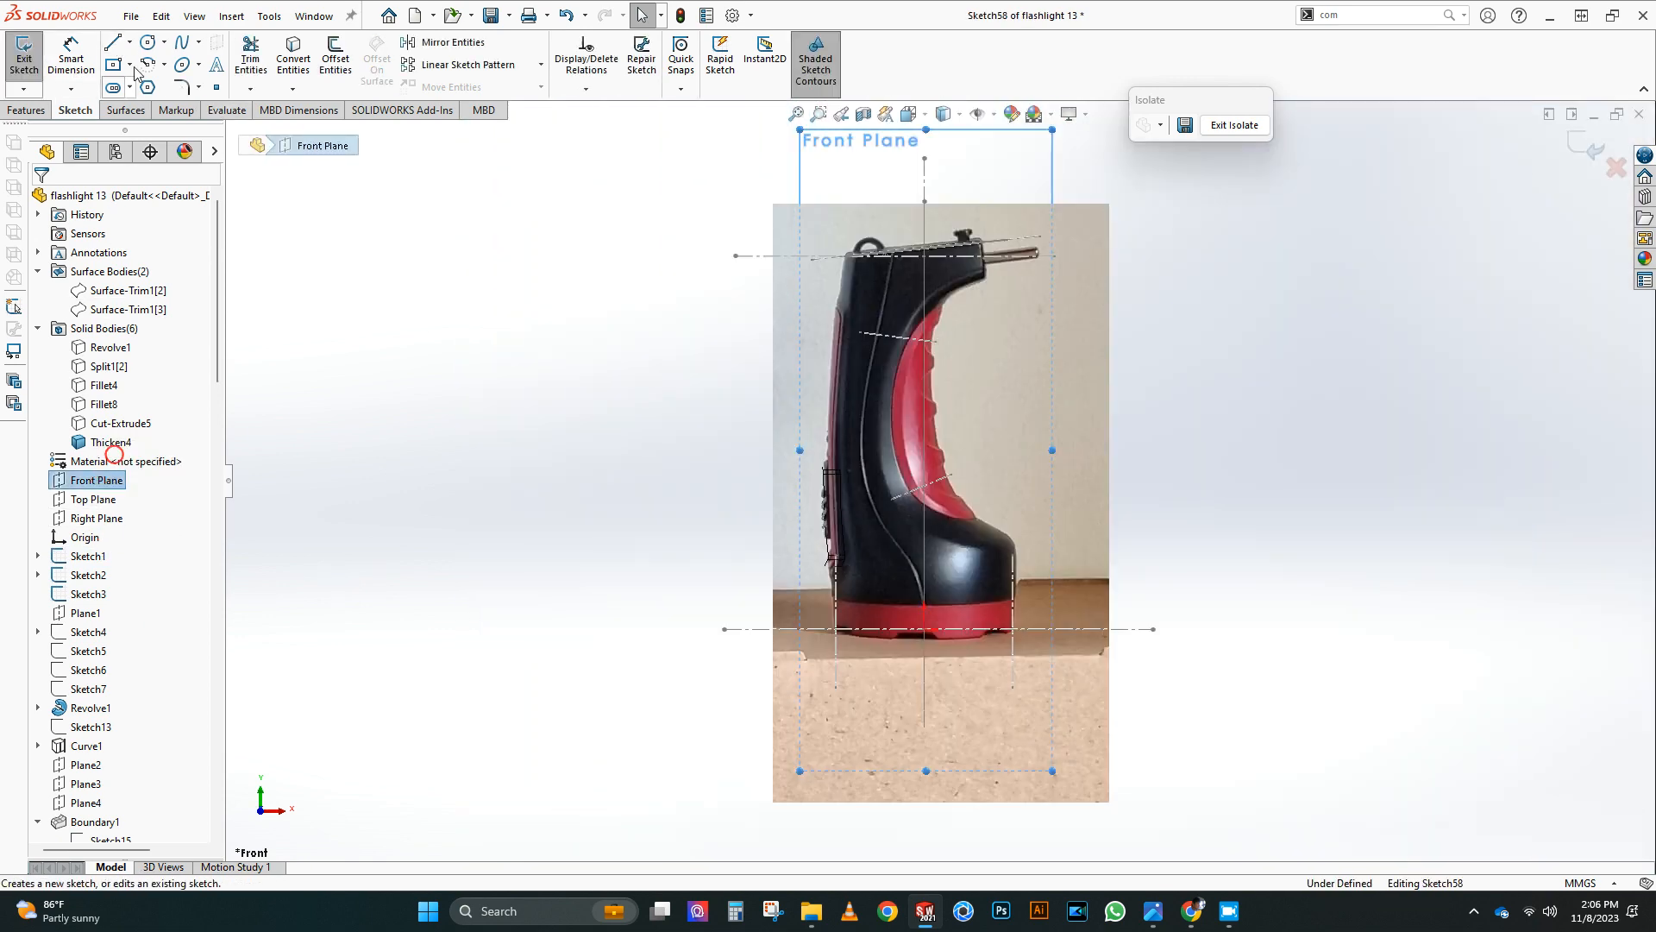
click(113, 43)
scroll(833, 509, down, 10)
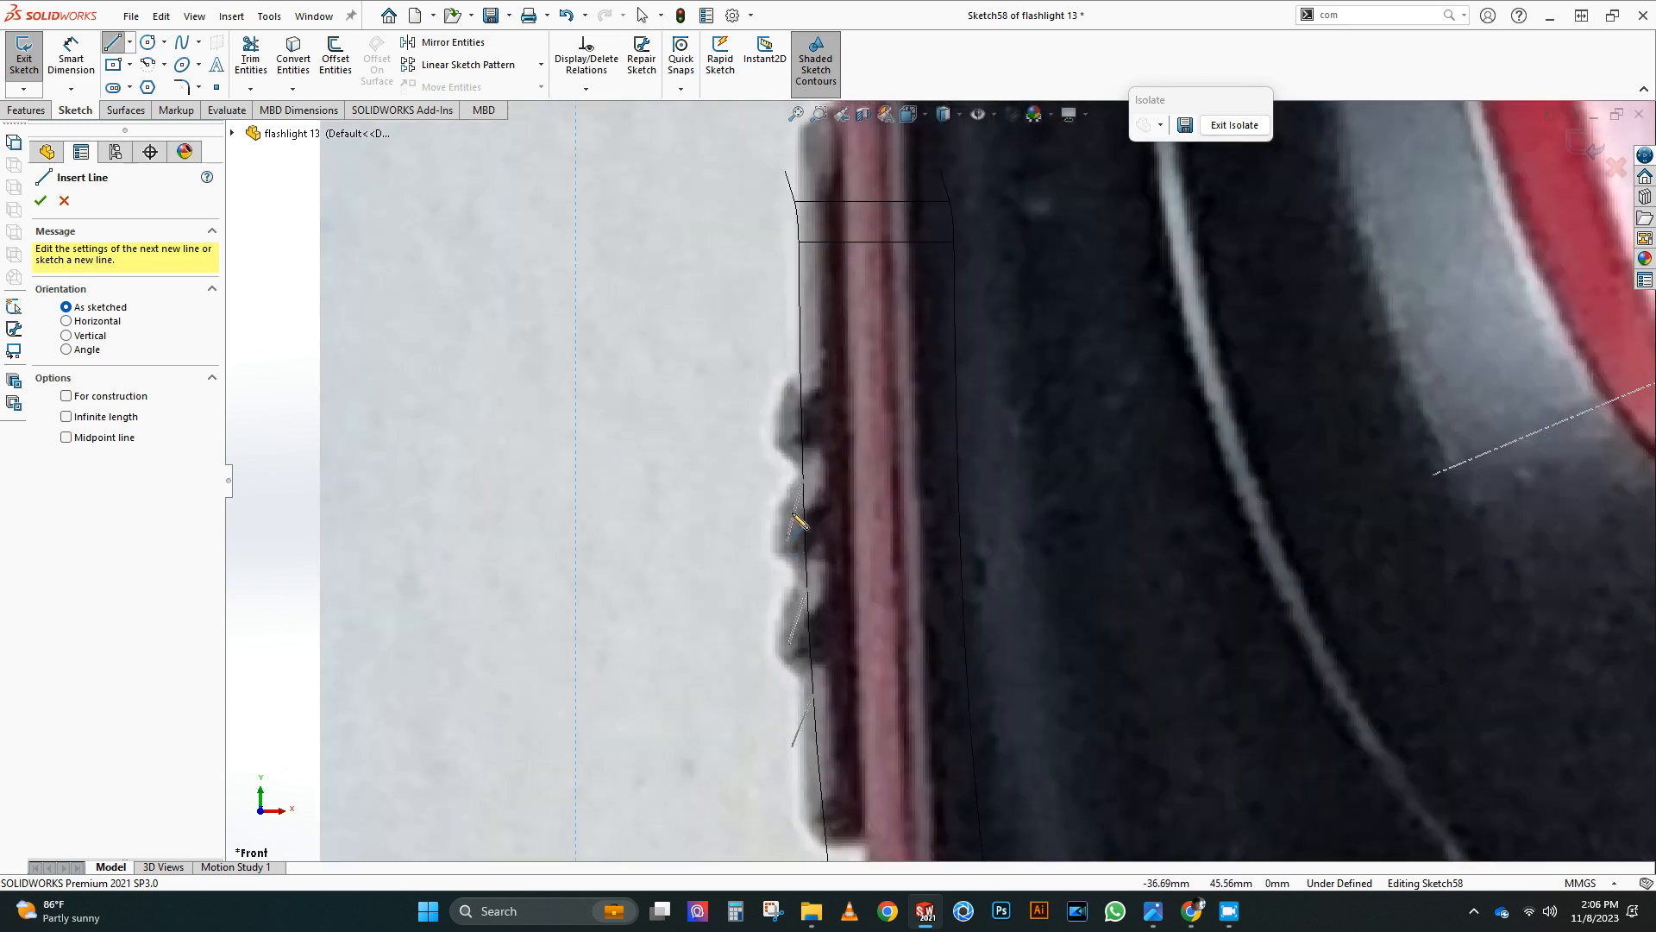
click(119, 65)
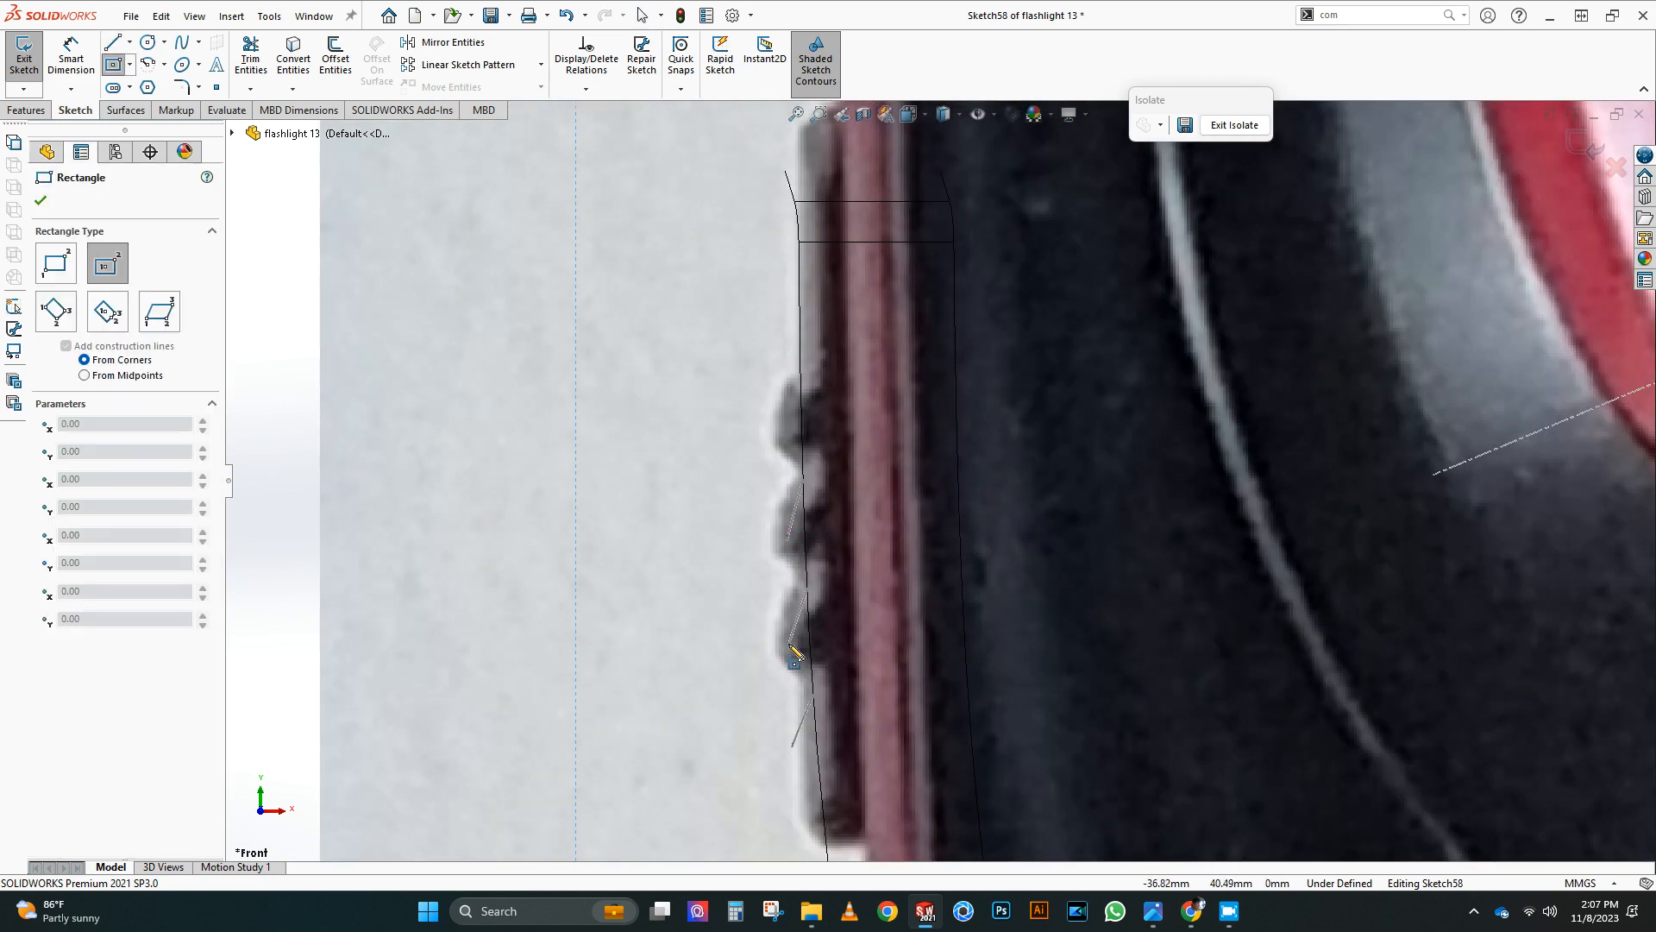
click(824, 674)
scroll(697, 476, up, 1)
middle_drag(654, 494, 687, 535)
key(Escape)
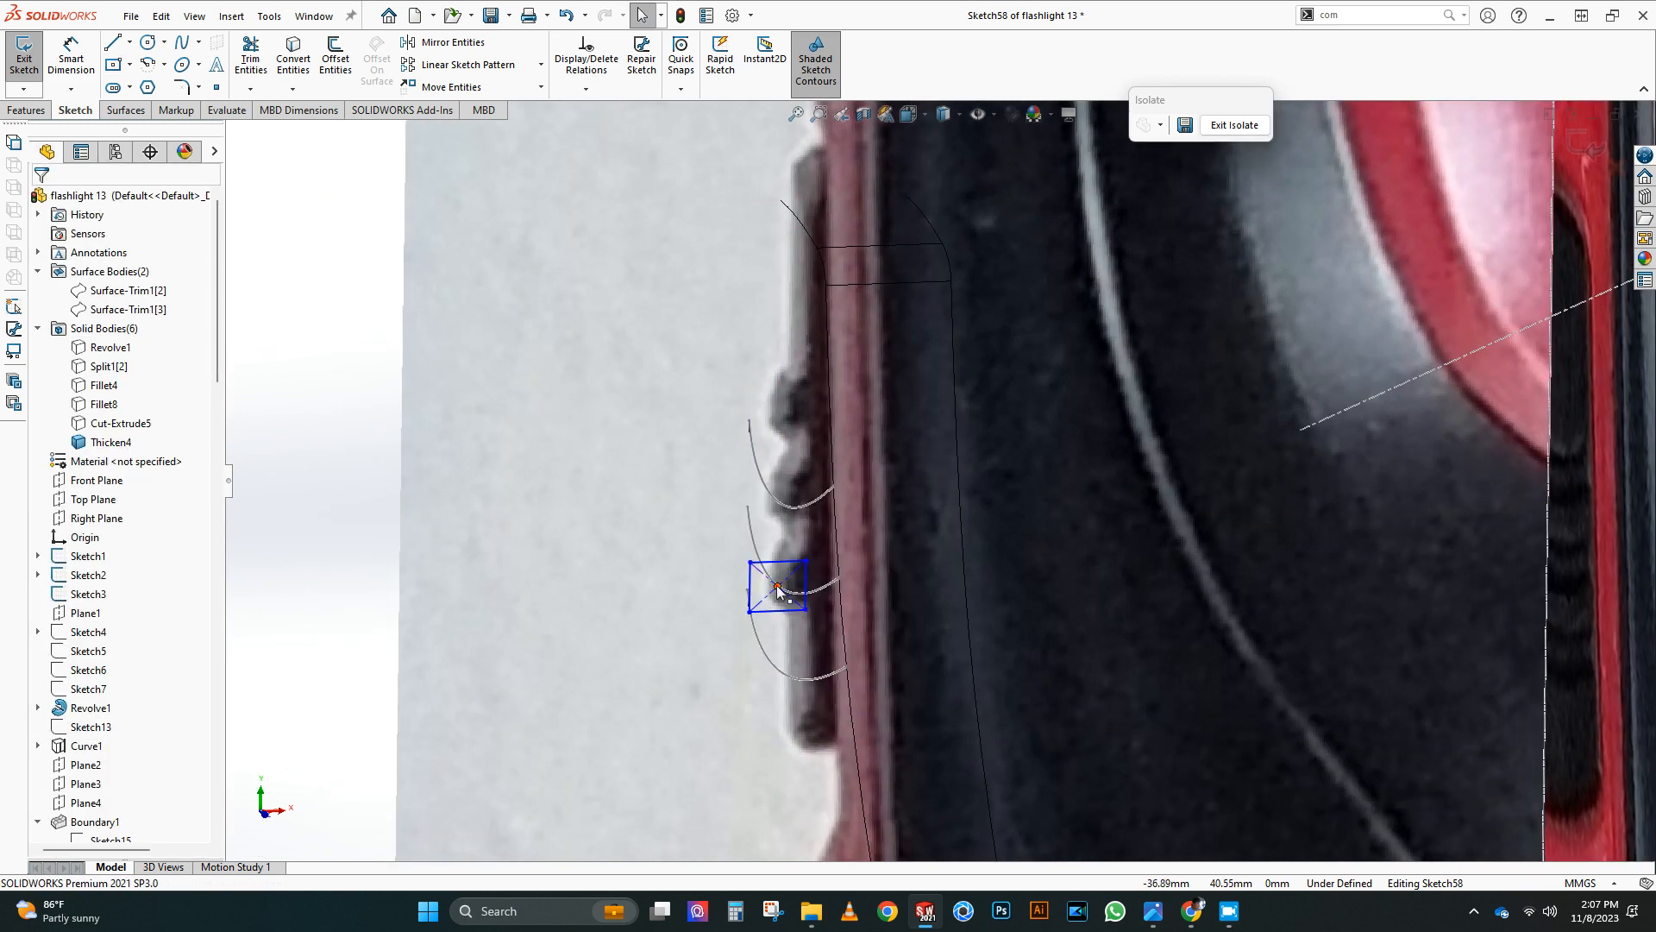
Step: Pierce the rectangle's centre onto the middle arc and dimension the rectangle 2 mm high by 2.5 mm wide
click(778, 586)
ctrl+click(815, 590)
right_drag(318, 342, 319, 289)
click(750, 586)
click(670, 592)
text(1)
key(Return)
click(790, 564)
click(783, 529)
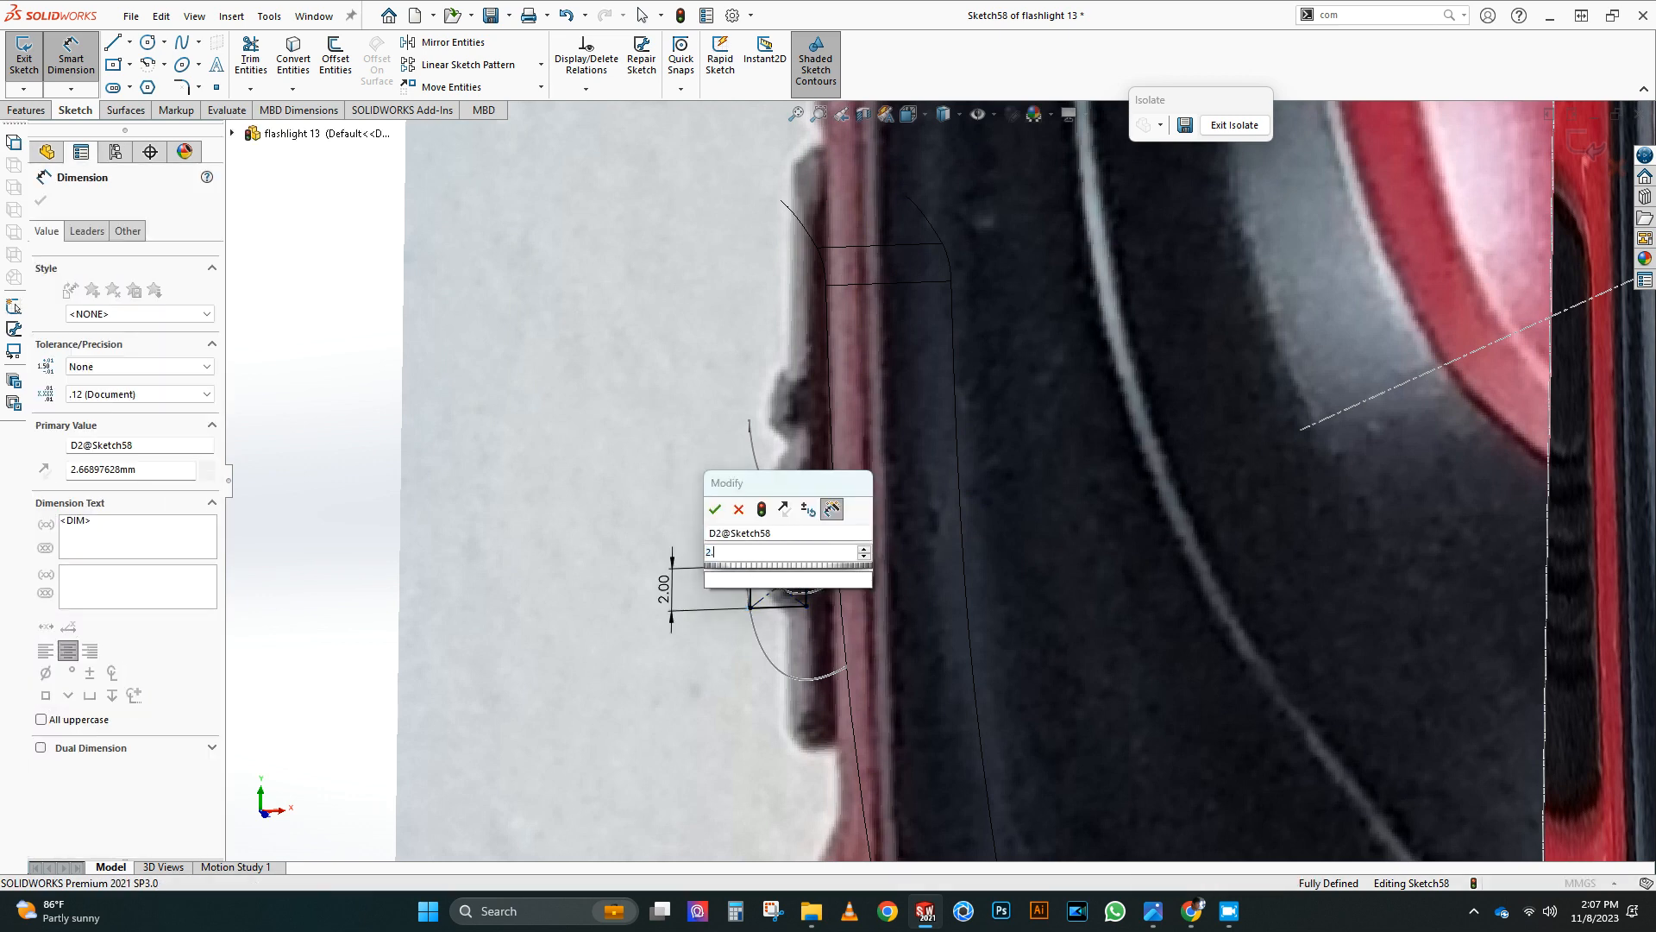
key(Return)
Step: Restore the shaded display with edges and close the rectangle profile sketch
scroll(850, 550, up, 5)
middle_drag(492, 274, 601, 309)
right_click(601, 311)
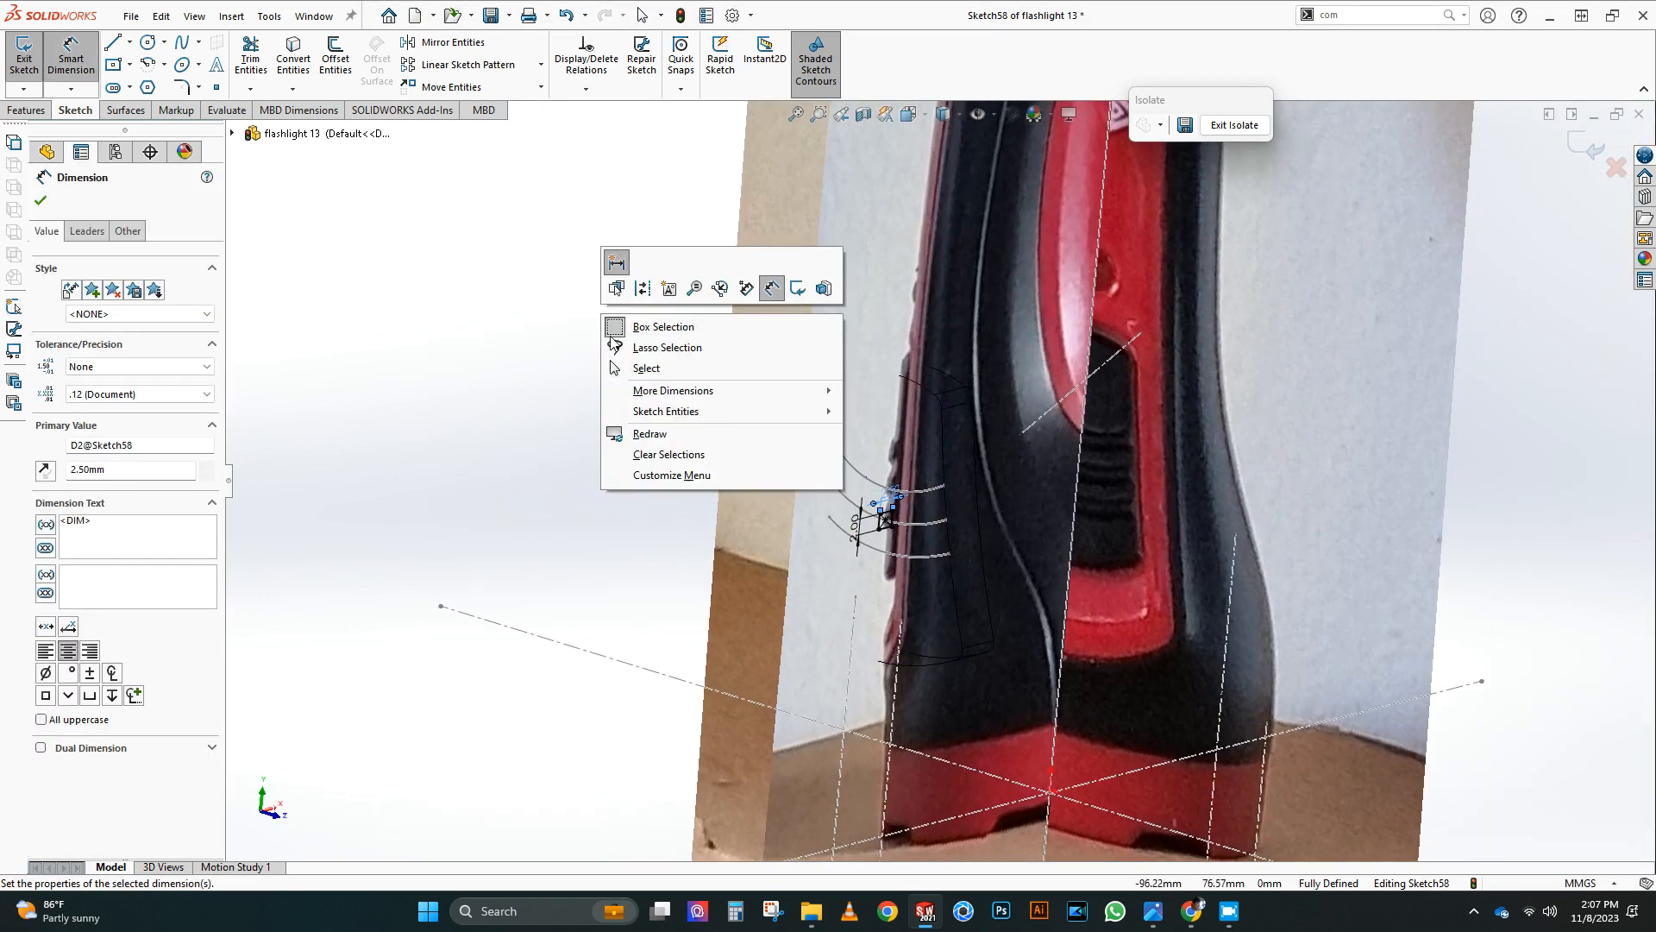
click(643, 367)
click(949, 117)
click(955, 141)
click(23, 53)
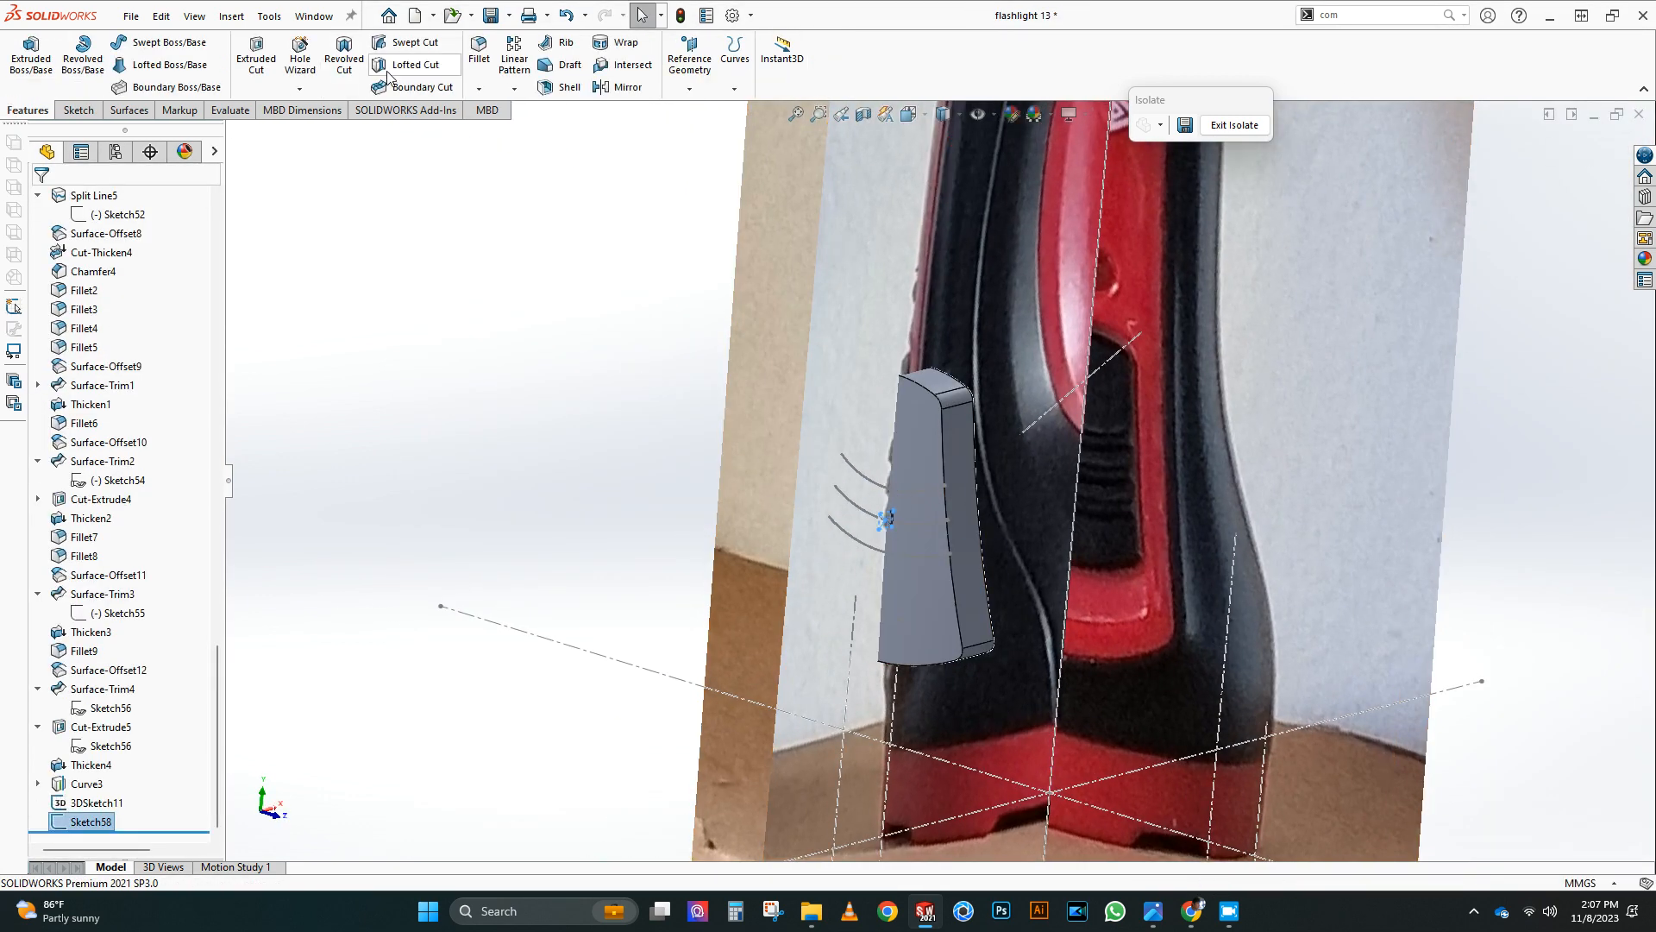
Step: Set up a boss sweep of the Sketch58 rectangle along the middle arc in both directions
click(912, 522)
click(964, 581)
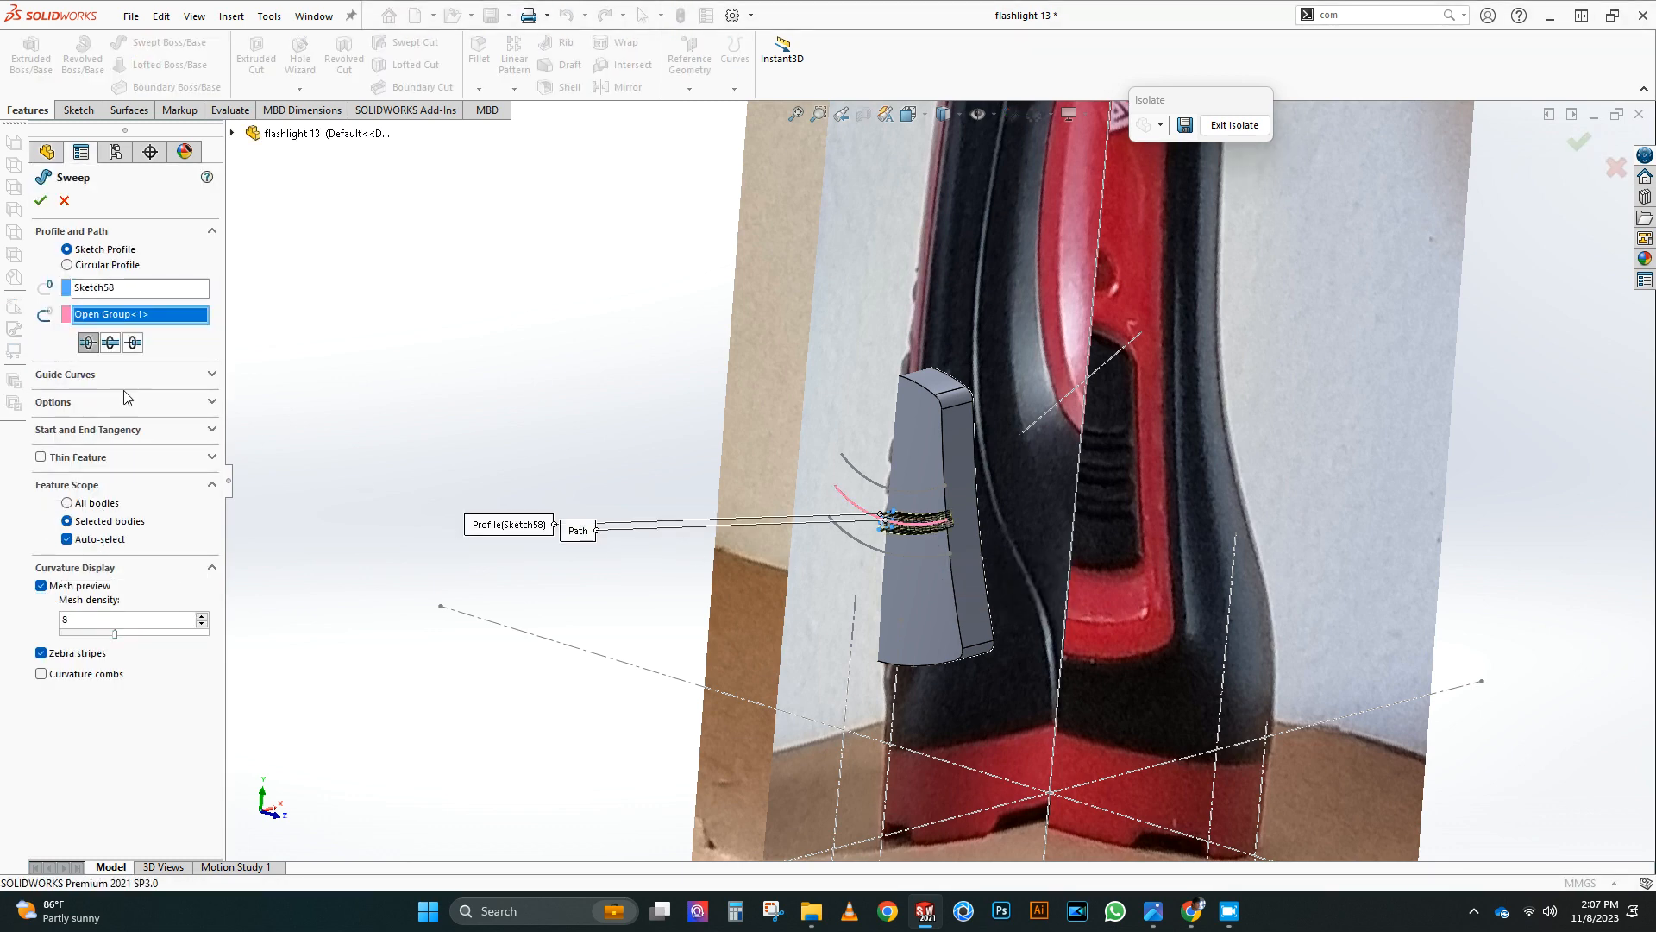
scroll(996, 548, down, 4)
click(91, 530)
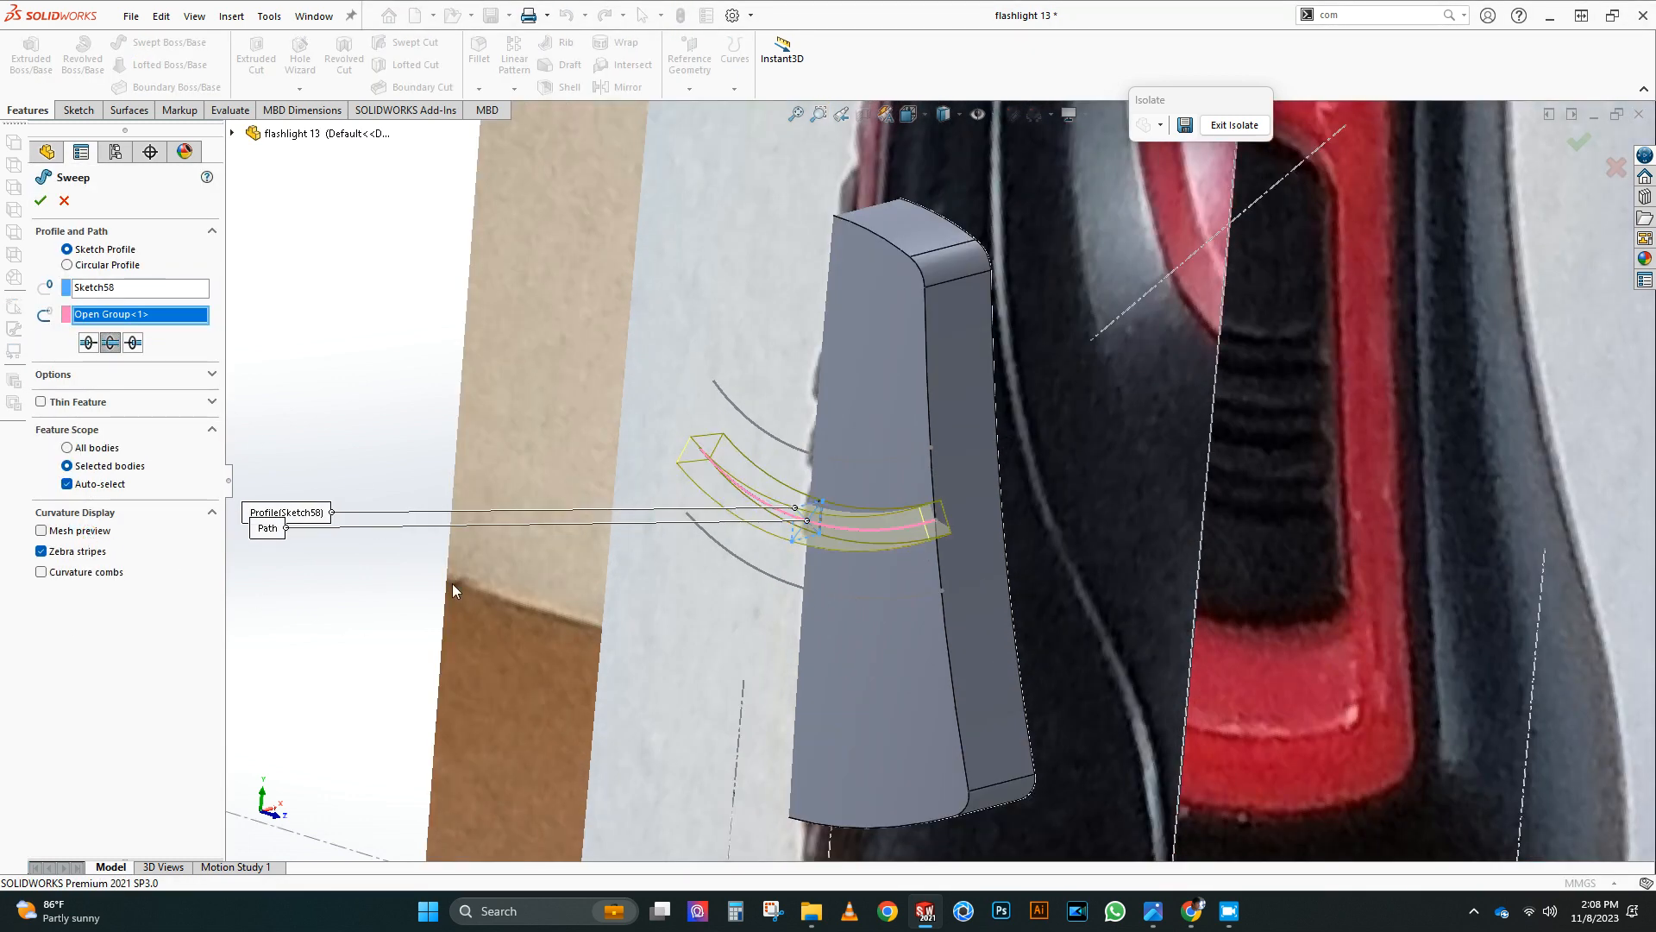
Step: Align the sweep with the end faces, limit its feature scope to the switch body, and complete the middle ridge
middle_drag(930, 595, 912, 431)
scroll(897, 362, down, 5)
click(70, 379)
click(90, 532)
scroll(802, 470, up, 4)
mouse_move(768, 474)
middle_down()
mouse_move(850, 486)
mouse_move(894, 526)
mouse_move(552, 508)
middle_up()
click(71, 643)
click(607, 577)
click(41, 200)
Step: Sketch a second centre rectangle on the Front Plane beside the upper arc of the switch
scroll(806, 466, up, 4)
click(37, 821)
click(108, 804)
click(126, 747)
scroll(837, 514, down, 8)
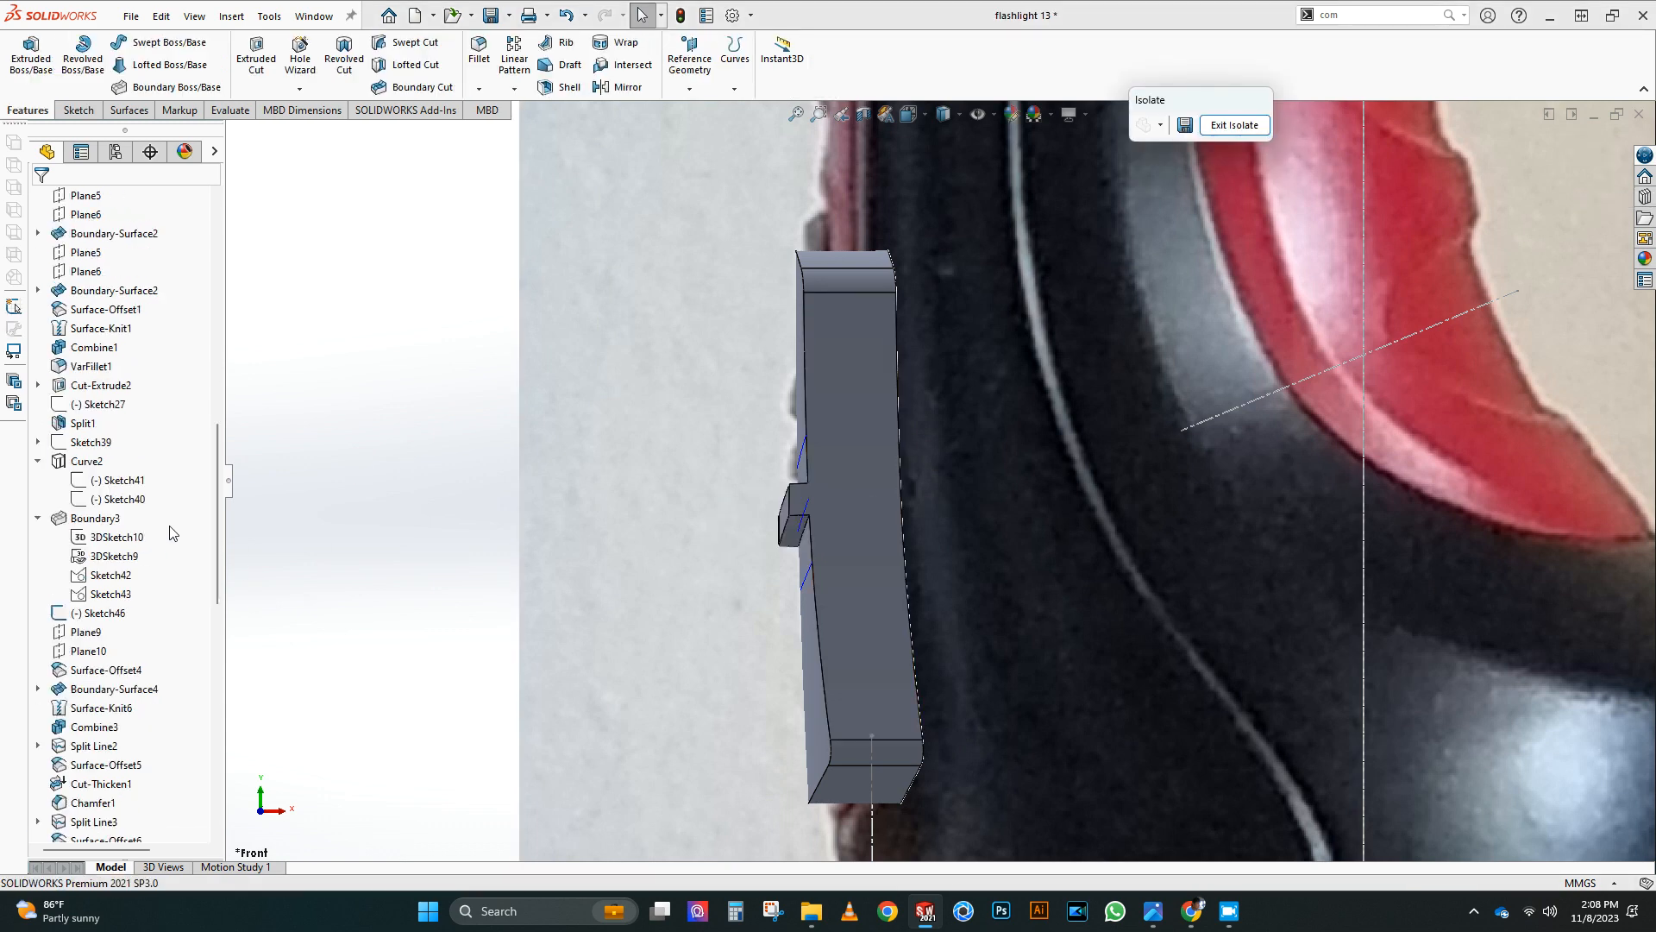
click(93, 480)
click(107, 426)
scroll(829, 507, down, 10)
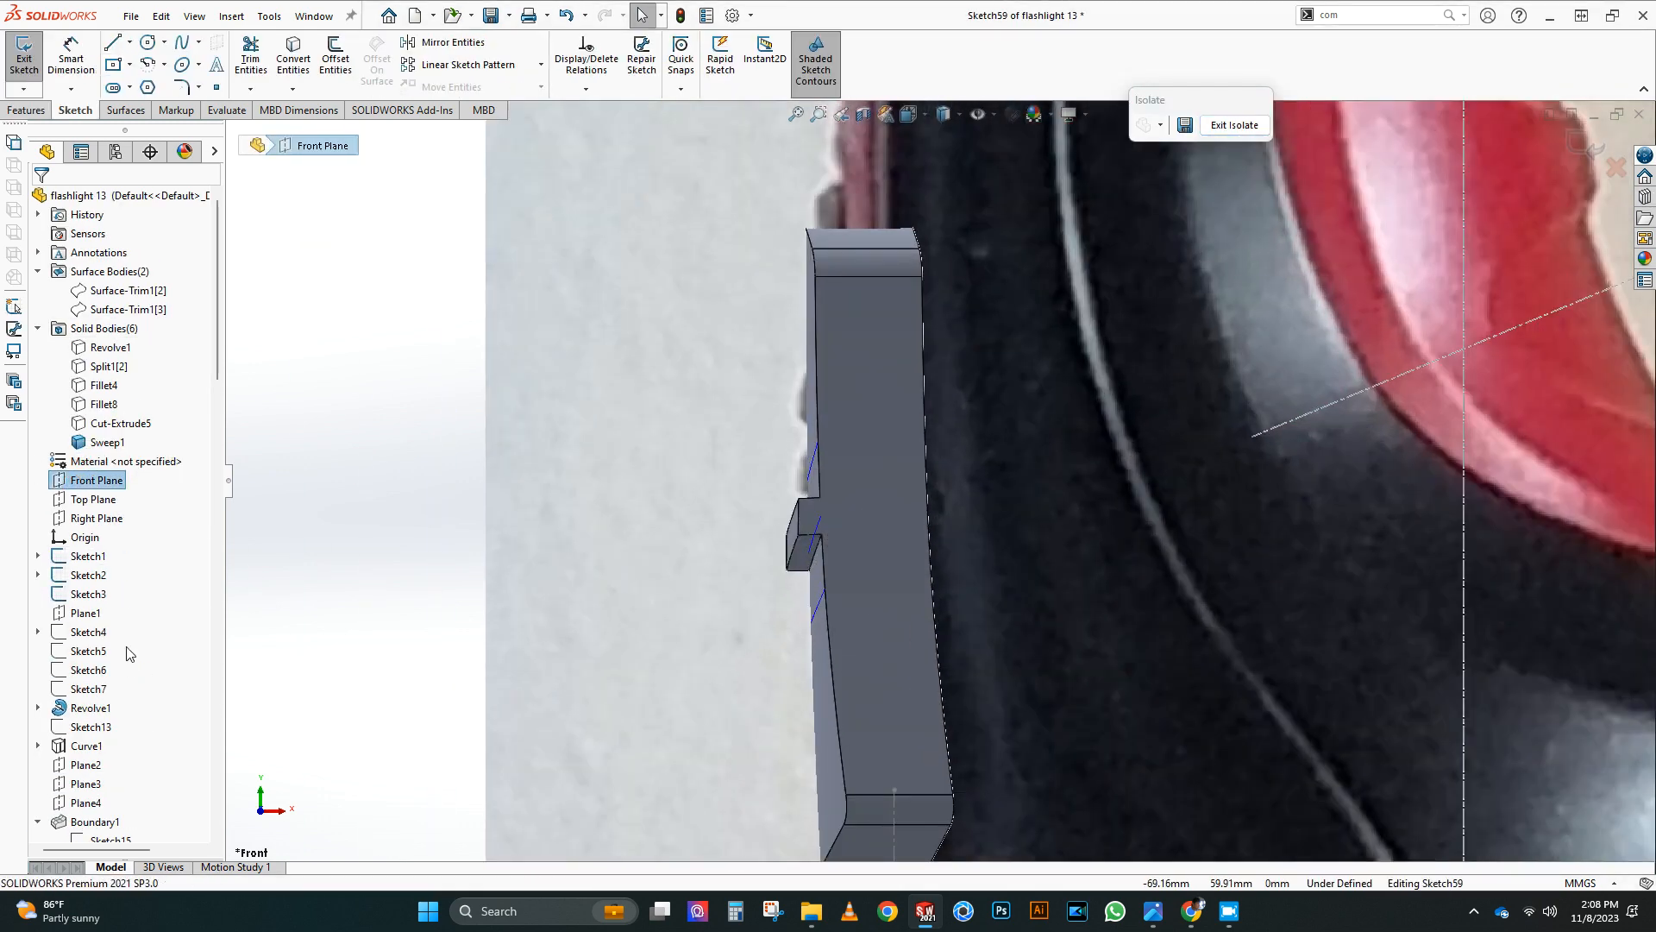
click(113, 65)
click(807, 473)
click(830, 497)
Step: Dimension the second rectangle 2 mm high and 2.5 mm wide
click(71, 59)
click(785, 473)
click(747, 470)
text(2)
key(Return)
click(807, 450)
click(797, 412)
key(Return)
scroll(483, 477, up, 2)
key(Escape)
Step: Hide the projected curve Curve3 and show the 3DSketch11 arcs
scroll(141, 727, down, 20)
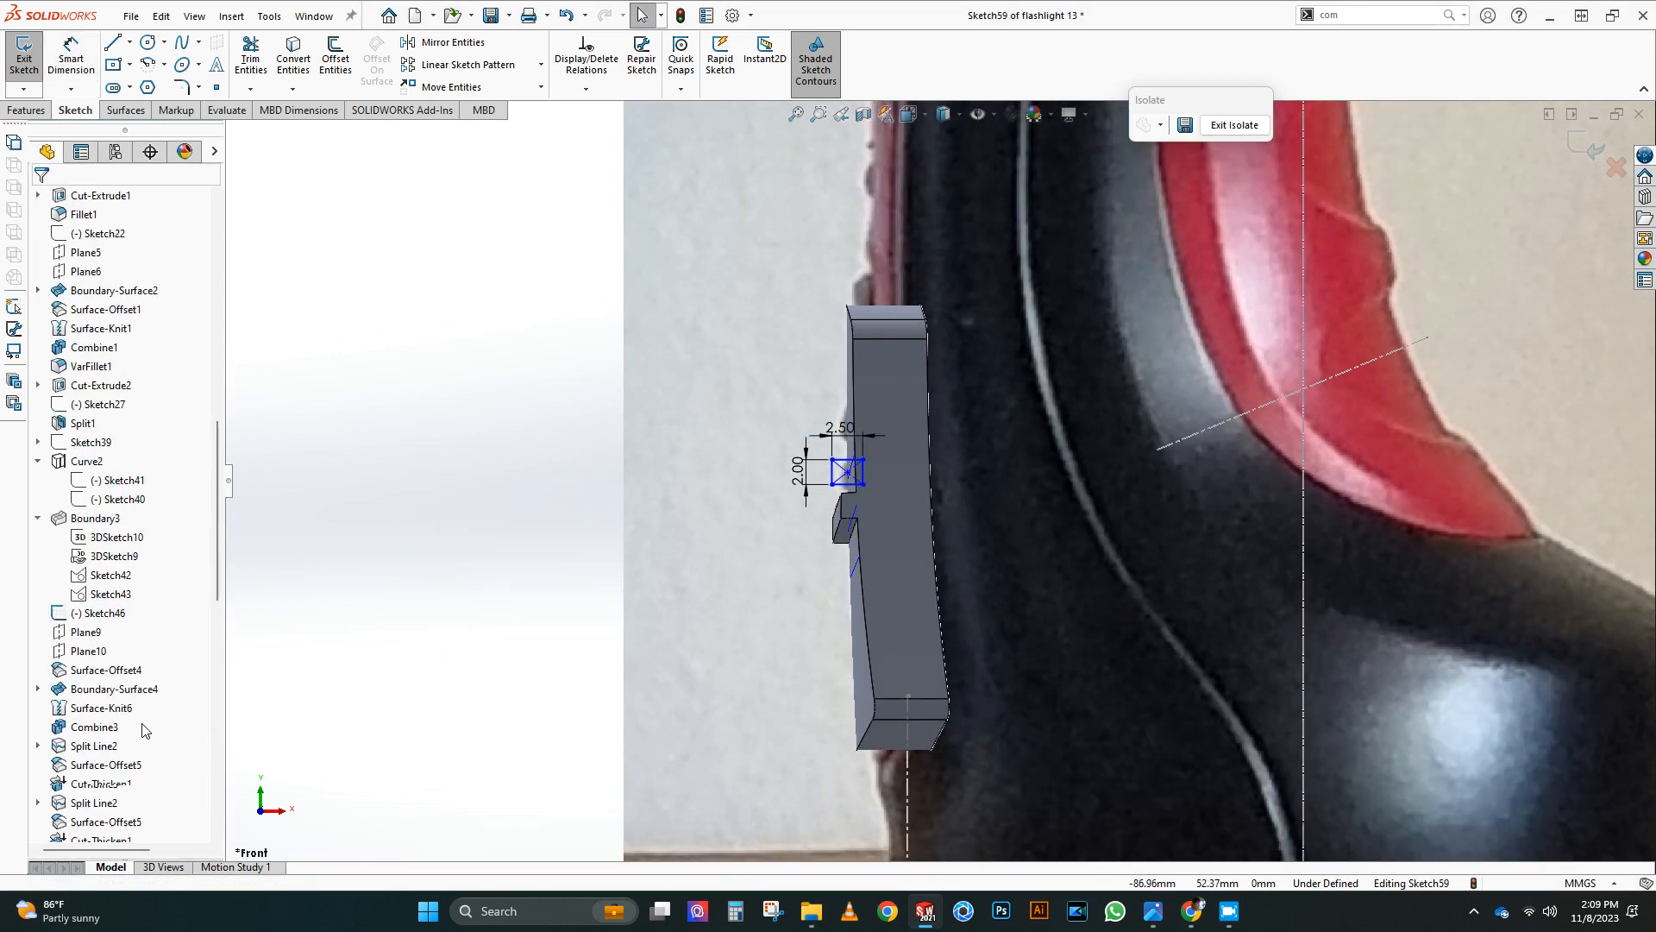
click(86, 746)
click(121, 719)
click(116, 821)
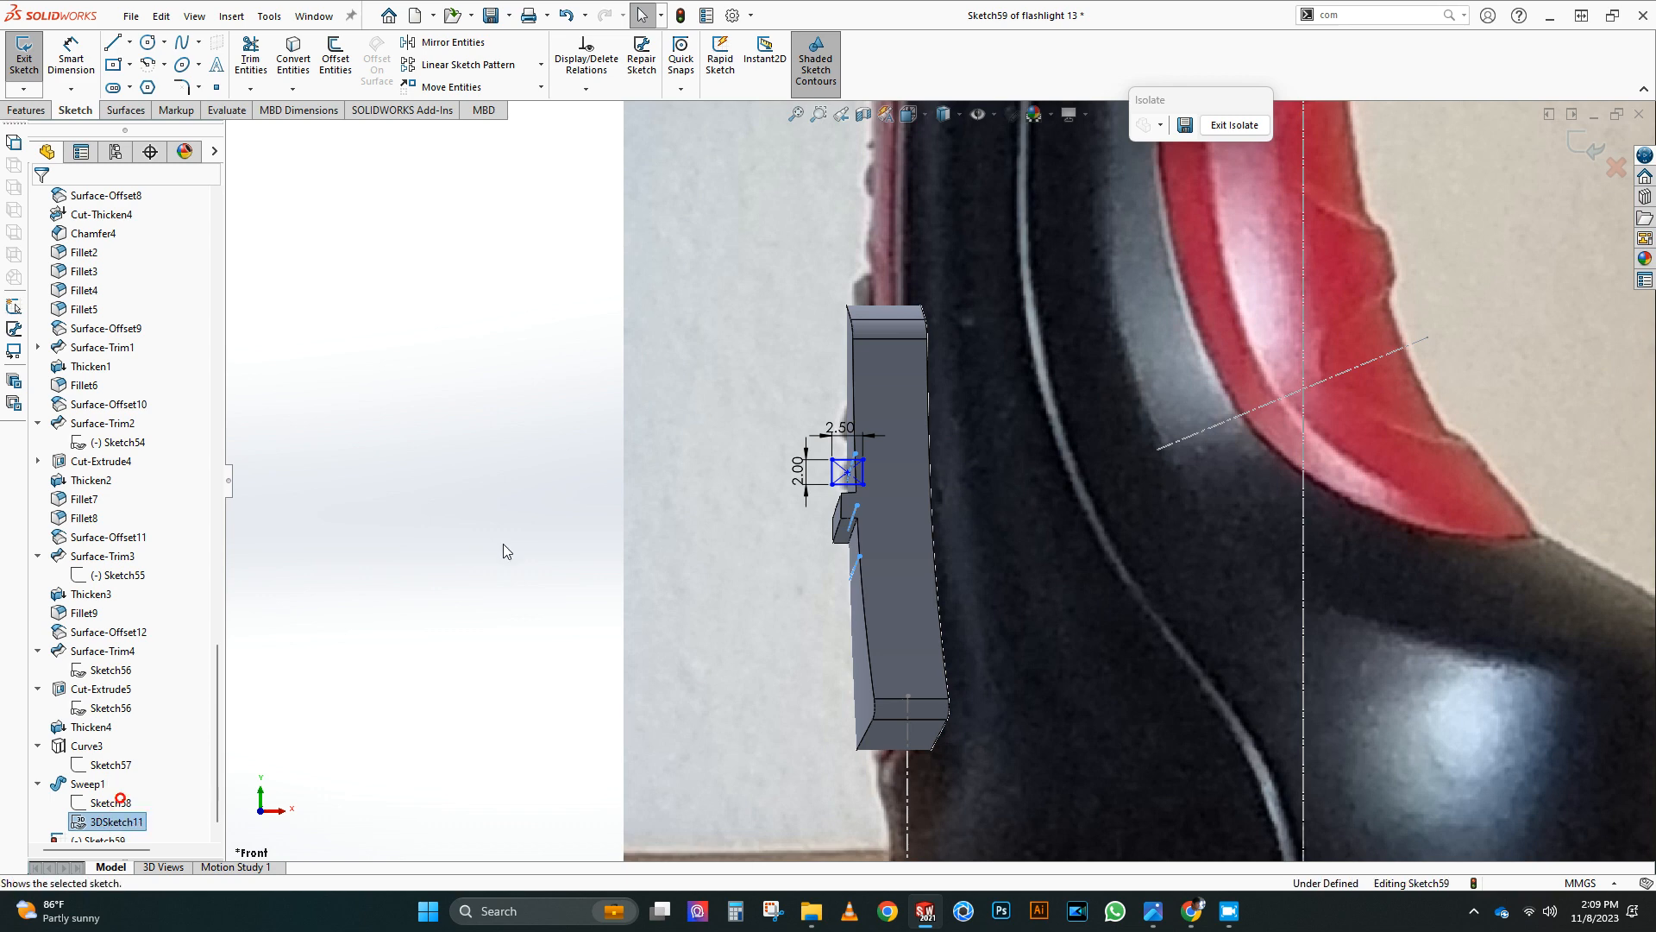
click(142, 797)
Step: Pierce the second rectangle's centre onto the upper arc
scroll(866, 535, down, 5)
click(819, 354)
ctrl+click(767, 295)
click(73, 477)
click(582, 417)
scroll(603, 433, up, 5)
scroll(612, 438, up, 1)
middle_drag(613, 438, 662, 448)
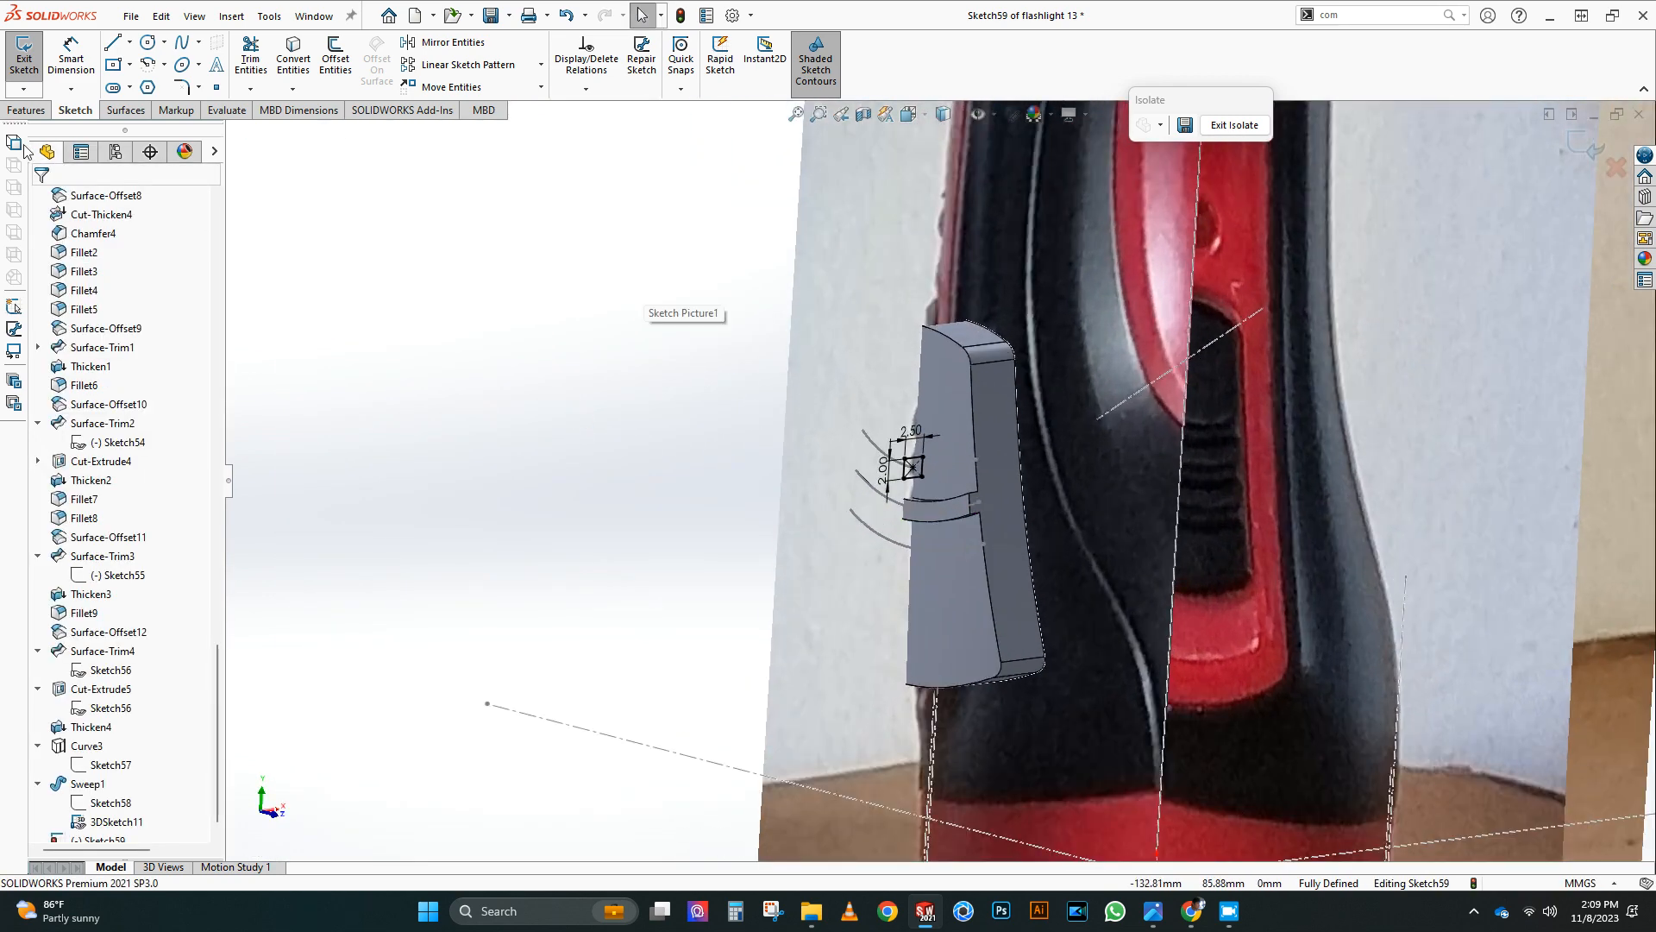
Step: Try to sweep the Sketch59 rectangle along the upper arc in both directions, aligned with end faces and scoped to the Sweep1 body
click(27, 110)
click(951, 473)
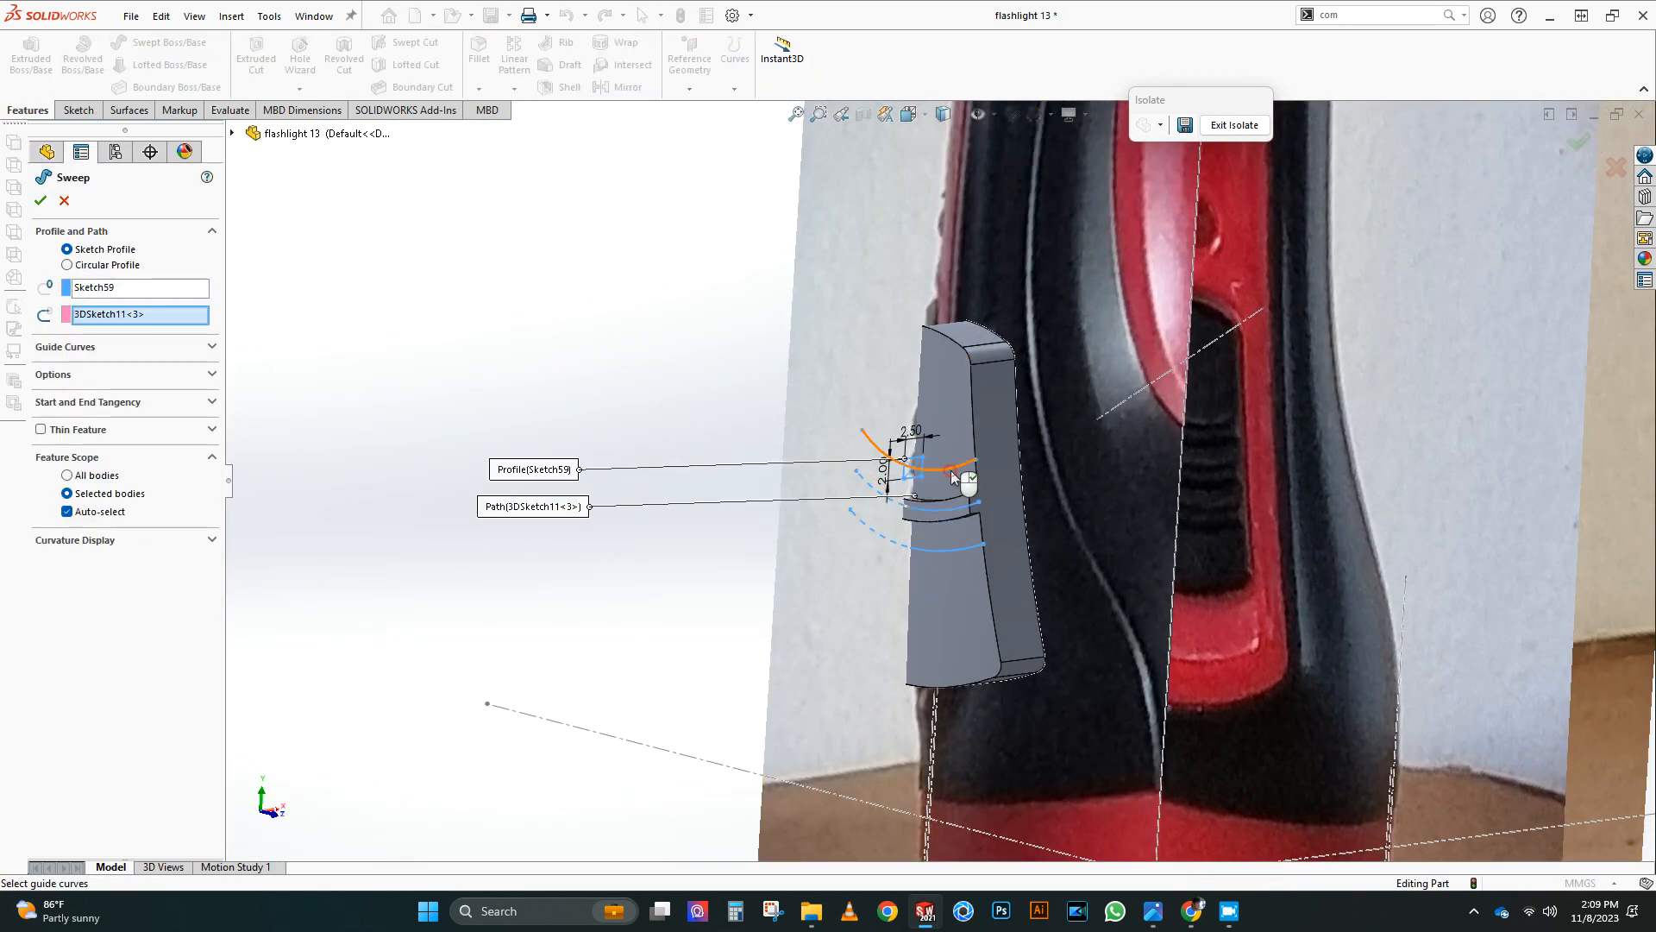
right_click(944, 470)
click(979, 523)
click(948, 470)
click(998, 540)
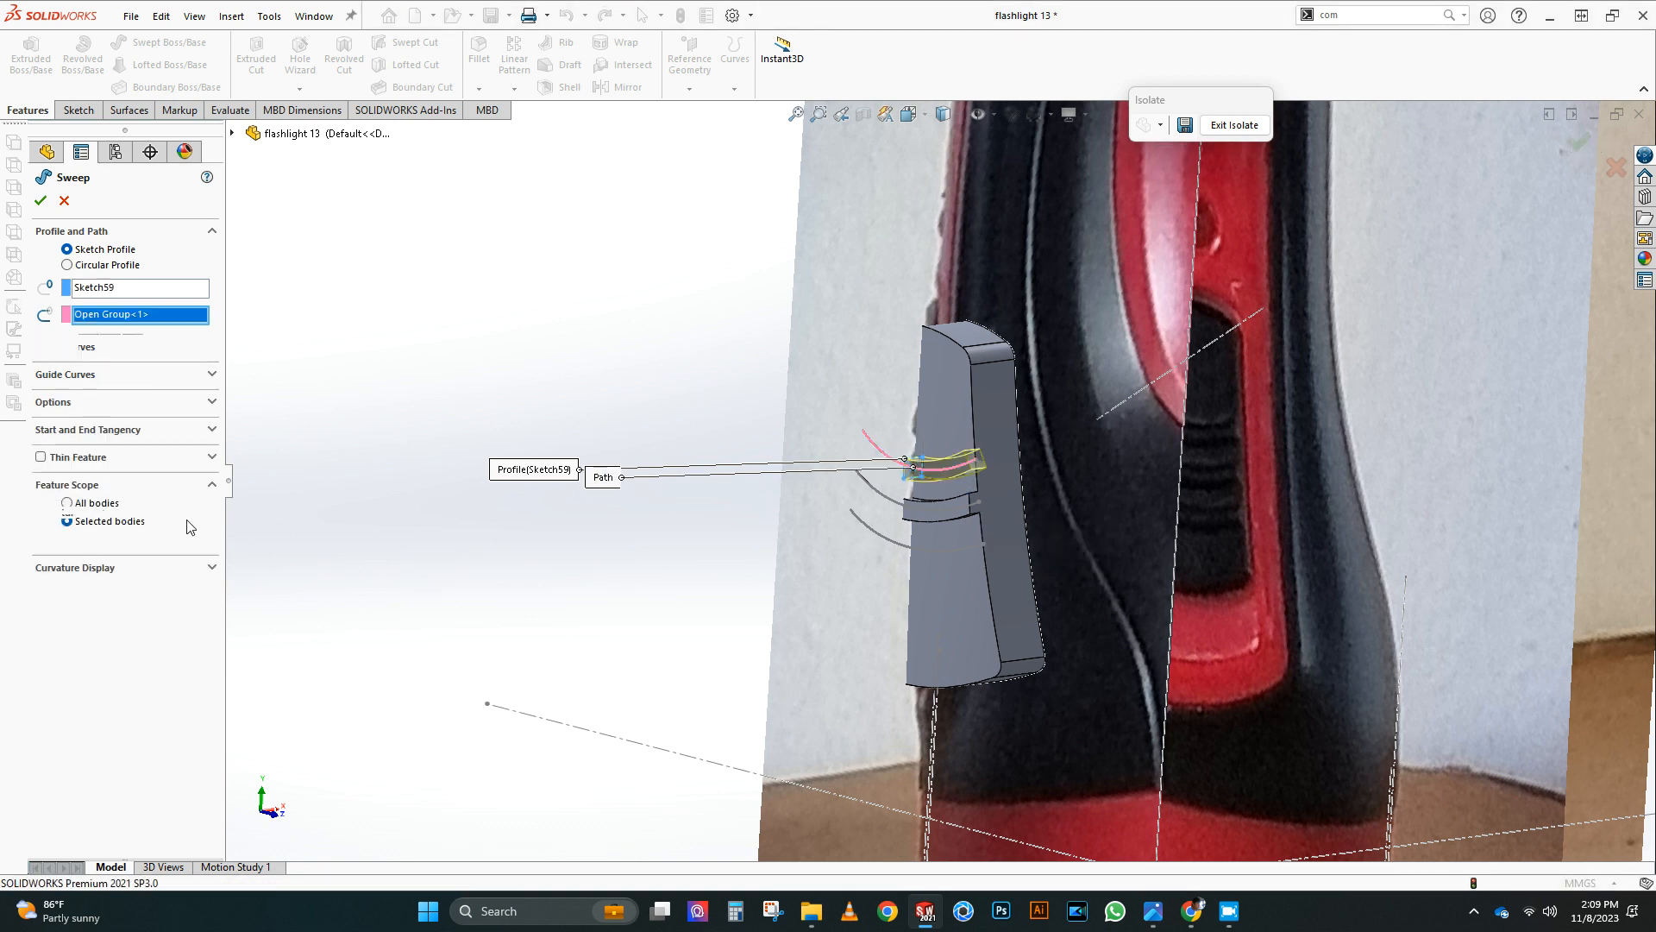
click(93, 402)
click(110, 343)
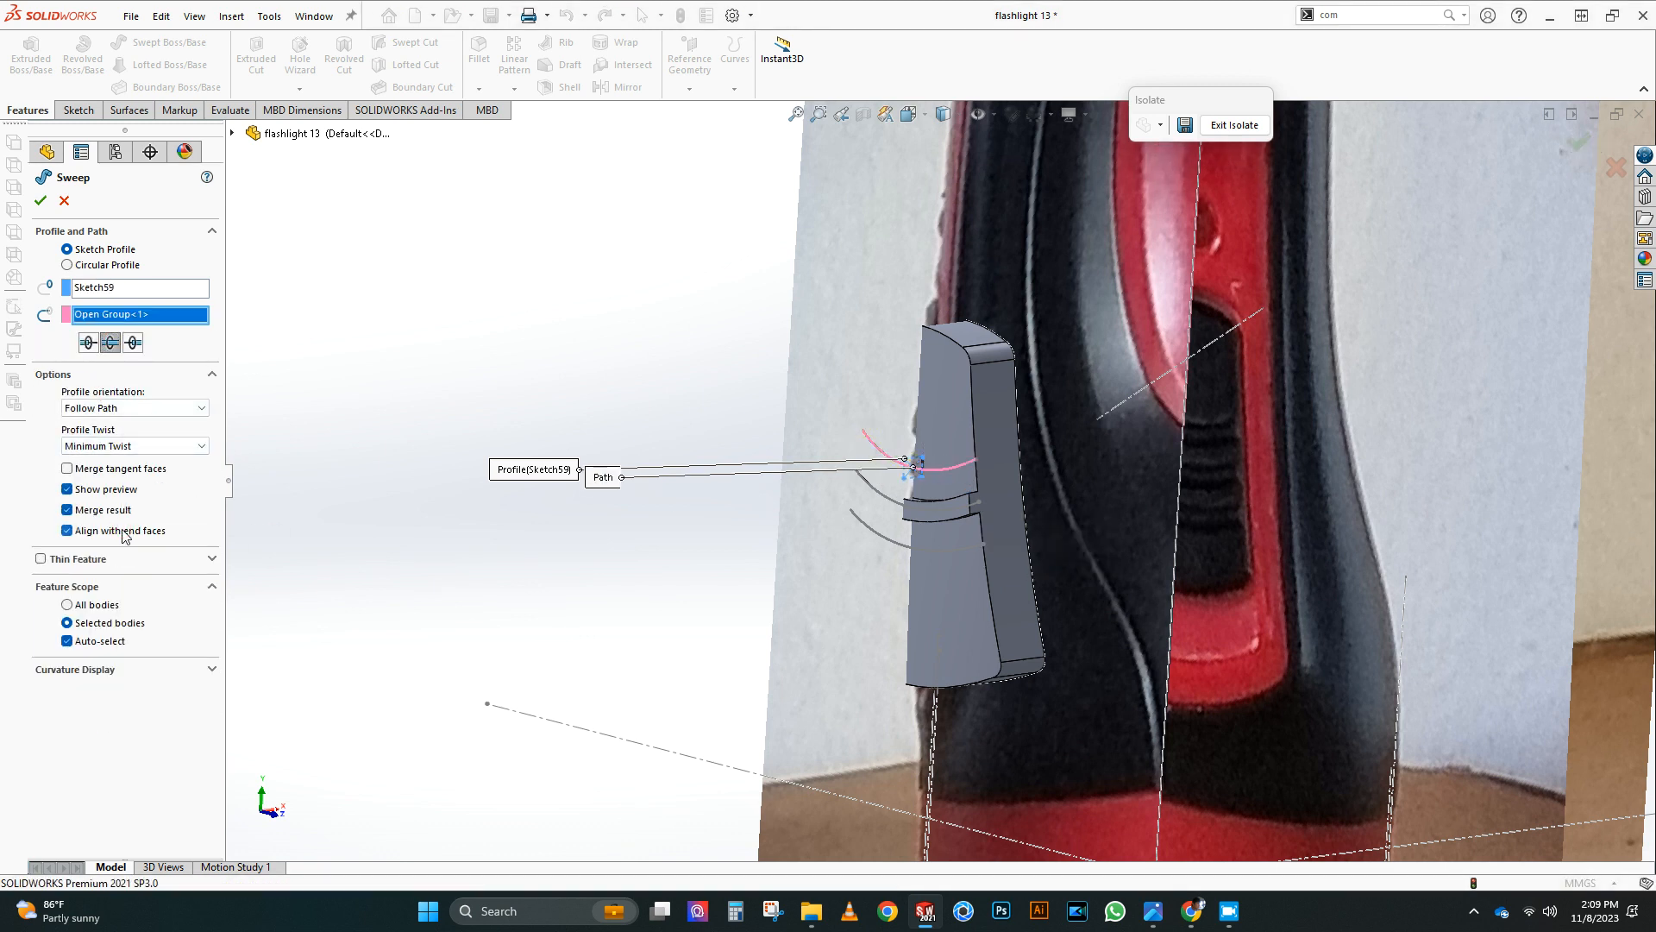
click(100, 647)
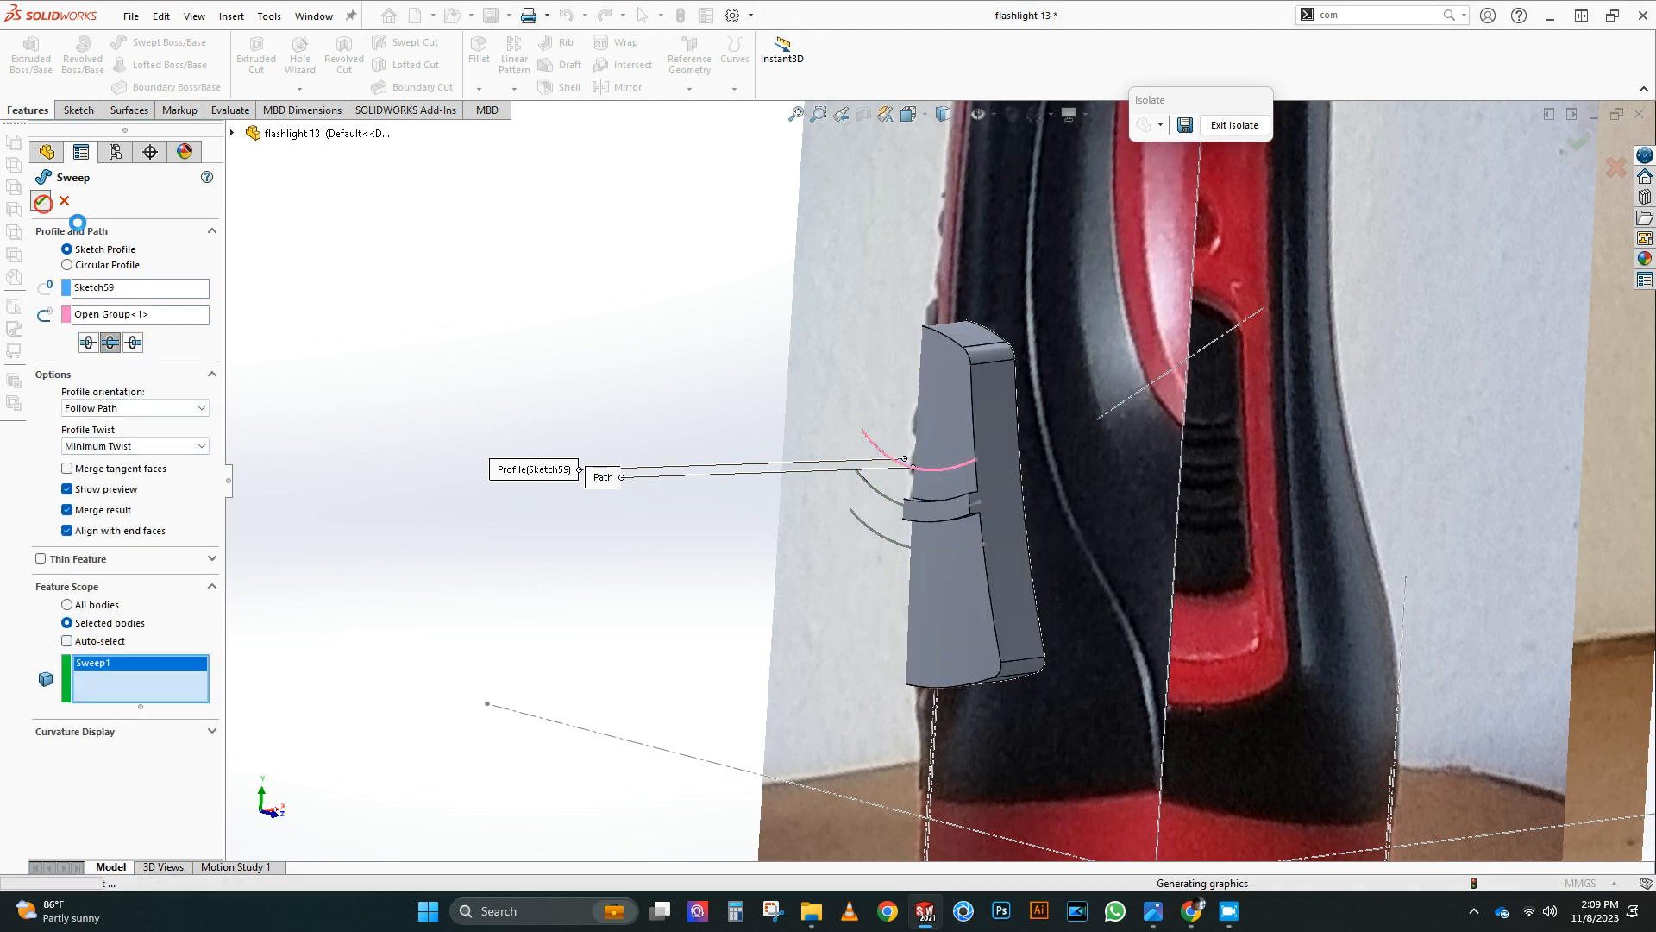
Step: Try the upper ridge sweep without end face alignment, with Keep Normal Constant orientation, and with Tangent to Adjacent Faces twist, and cancel it
scroll(940, 457, down, 5)
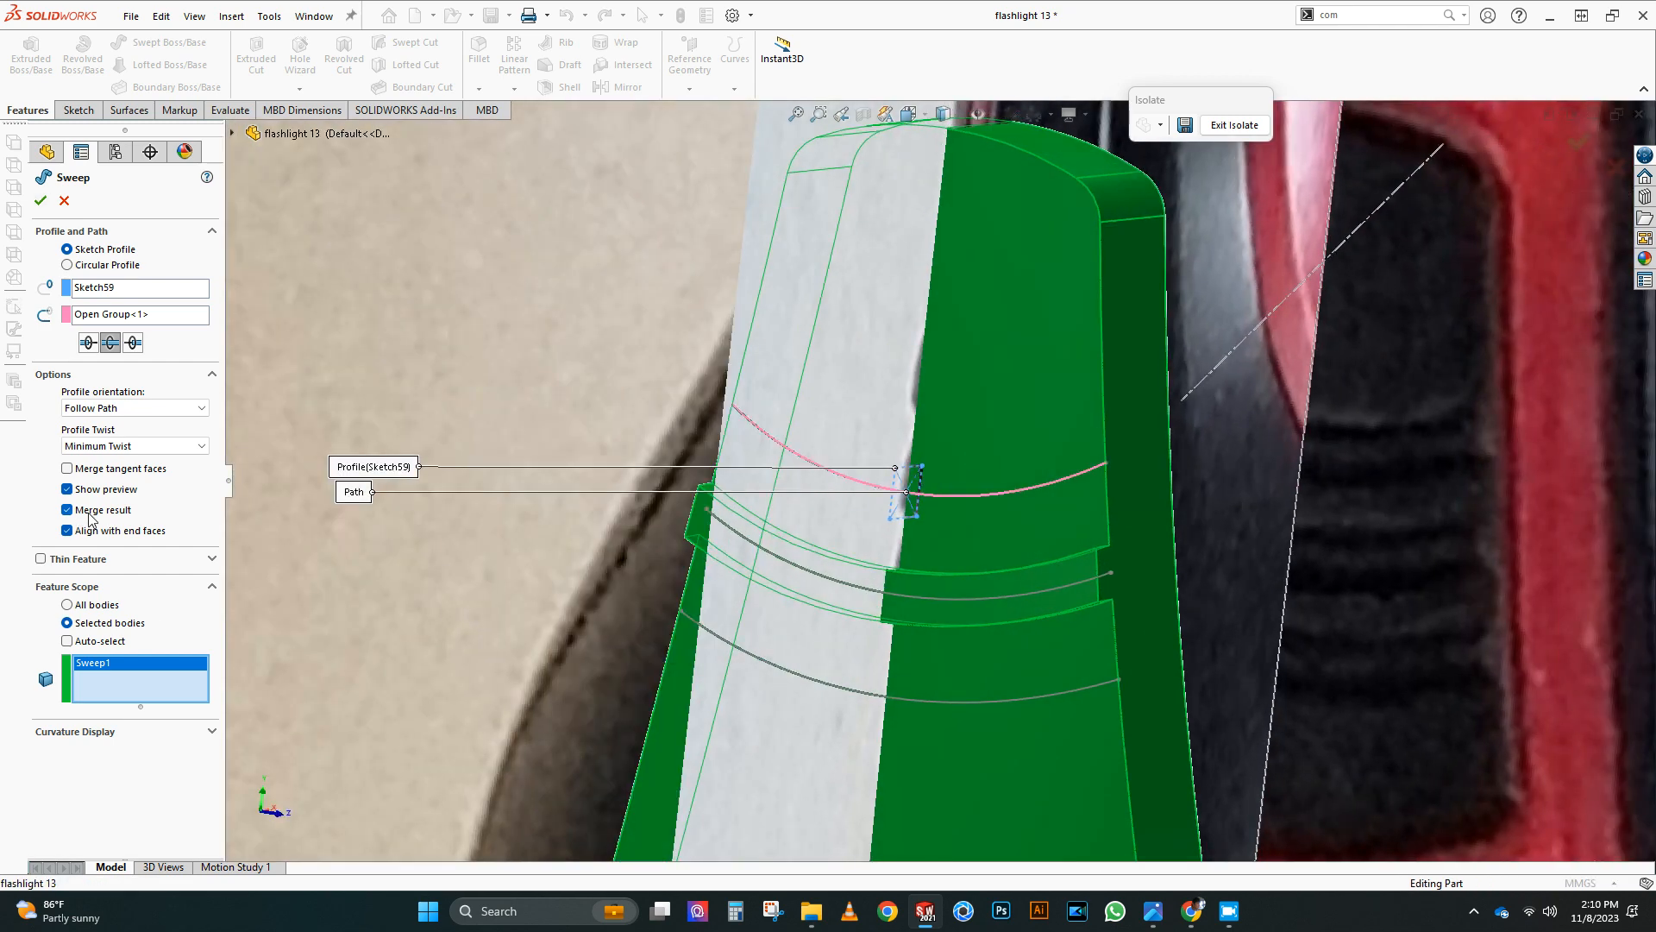
click(67, 531)
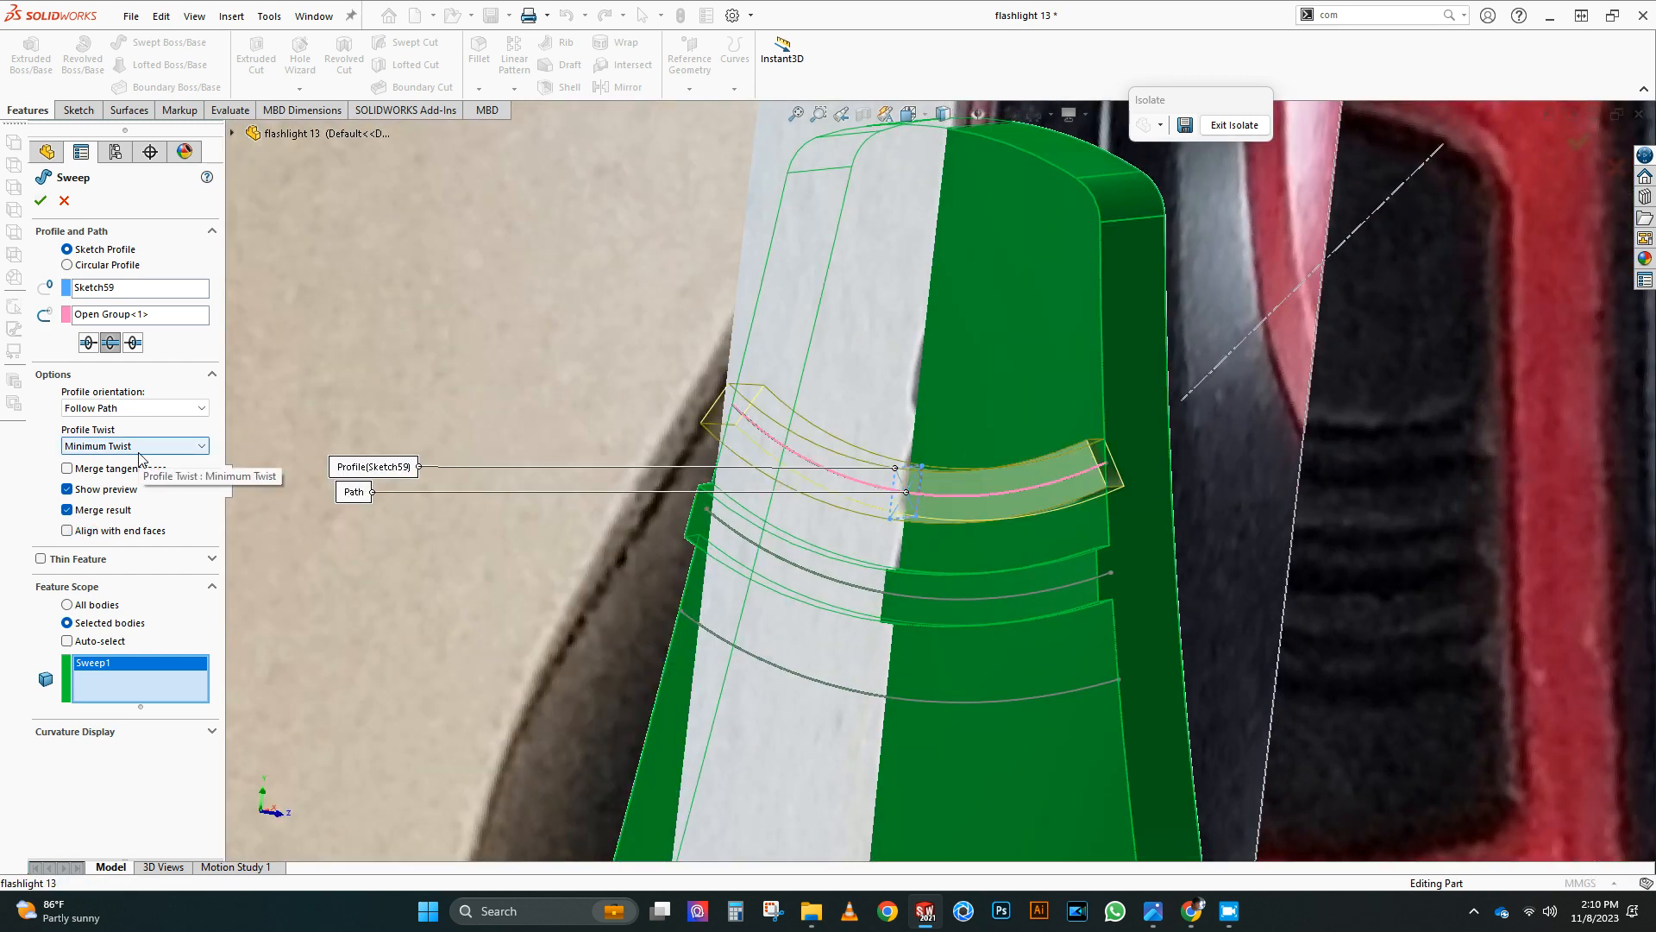
middle_drag(604, 448, 826, 443)
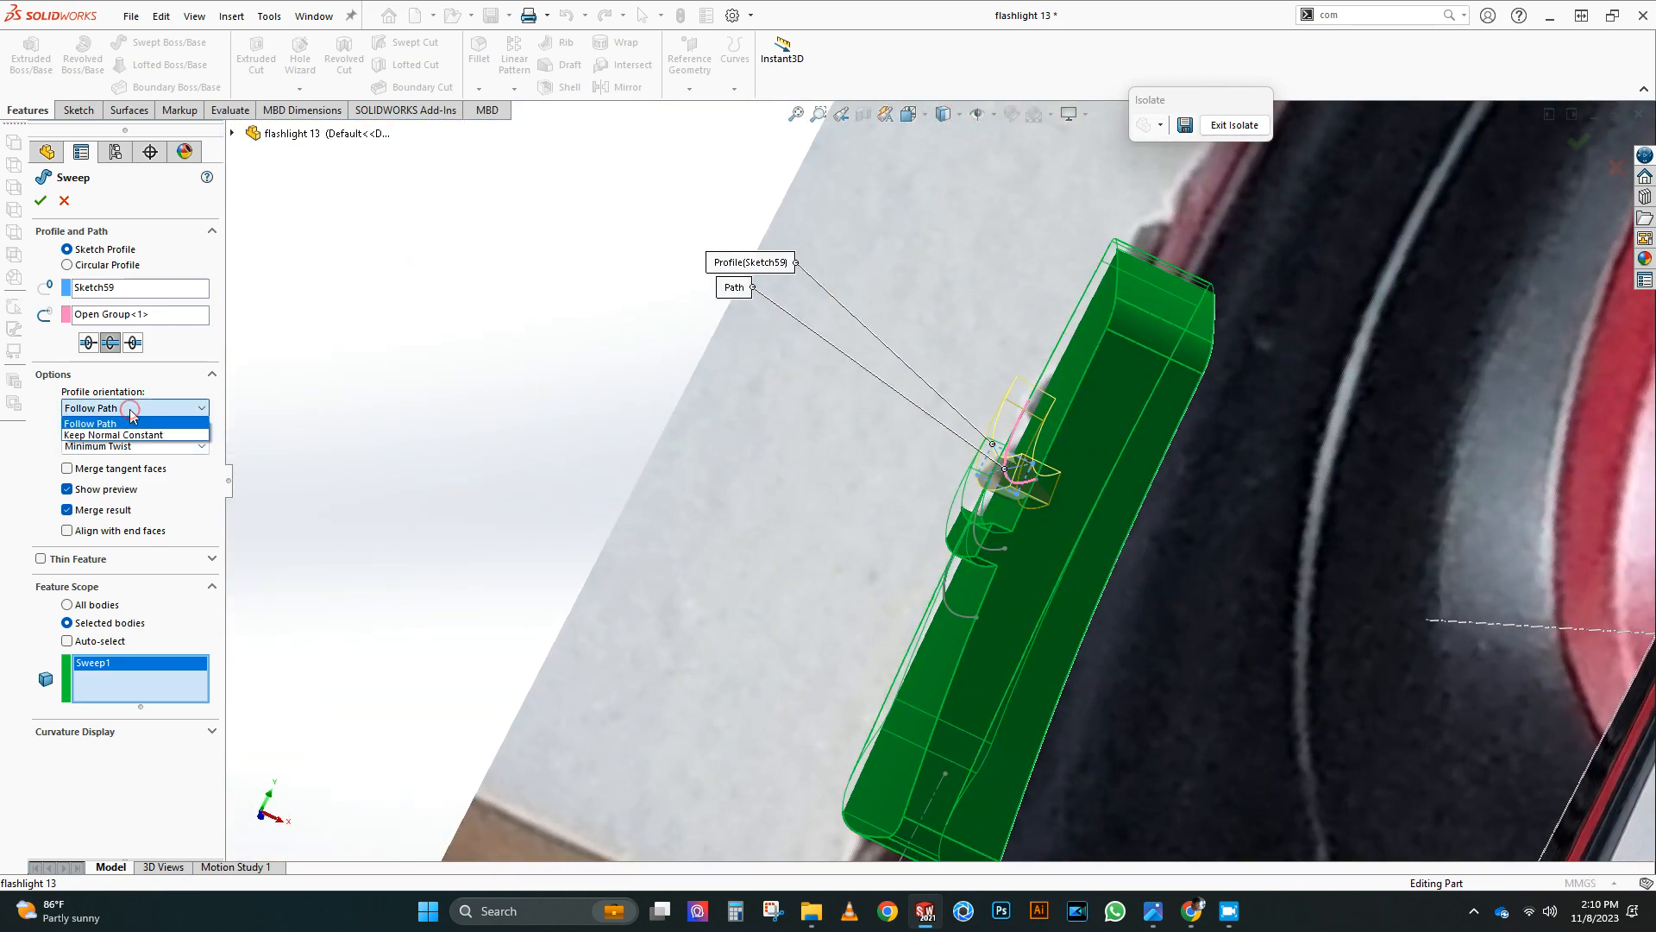
click(113, 435)
click(67, 530)
click(123, 408)
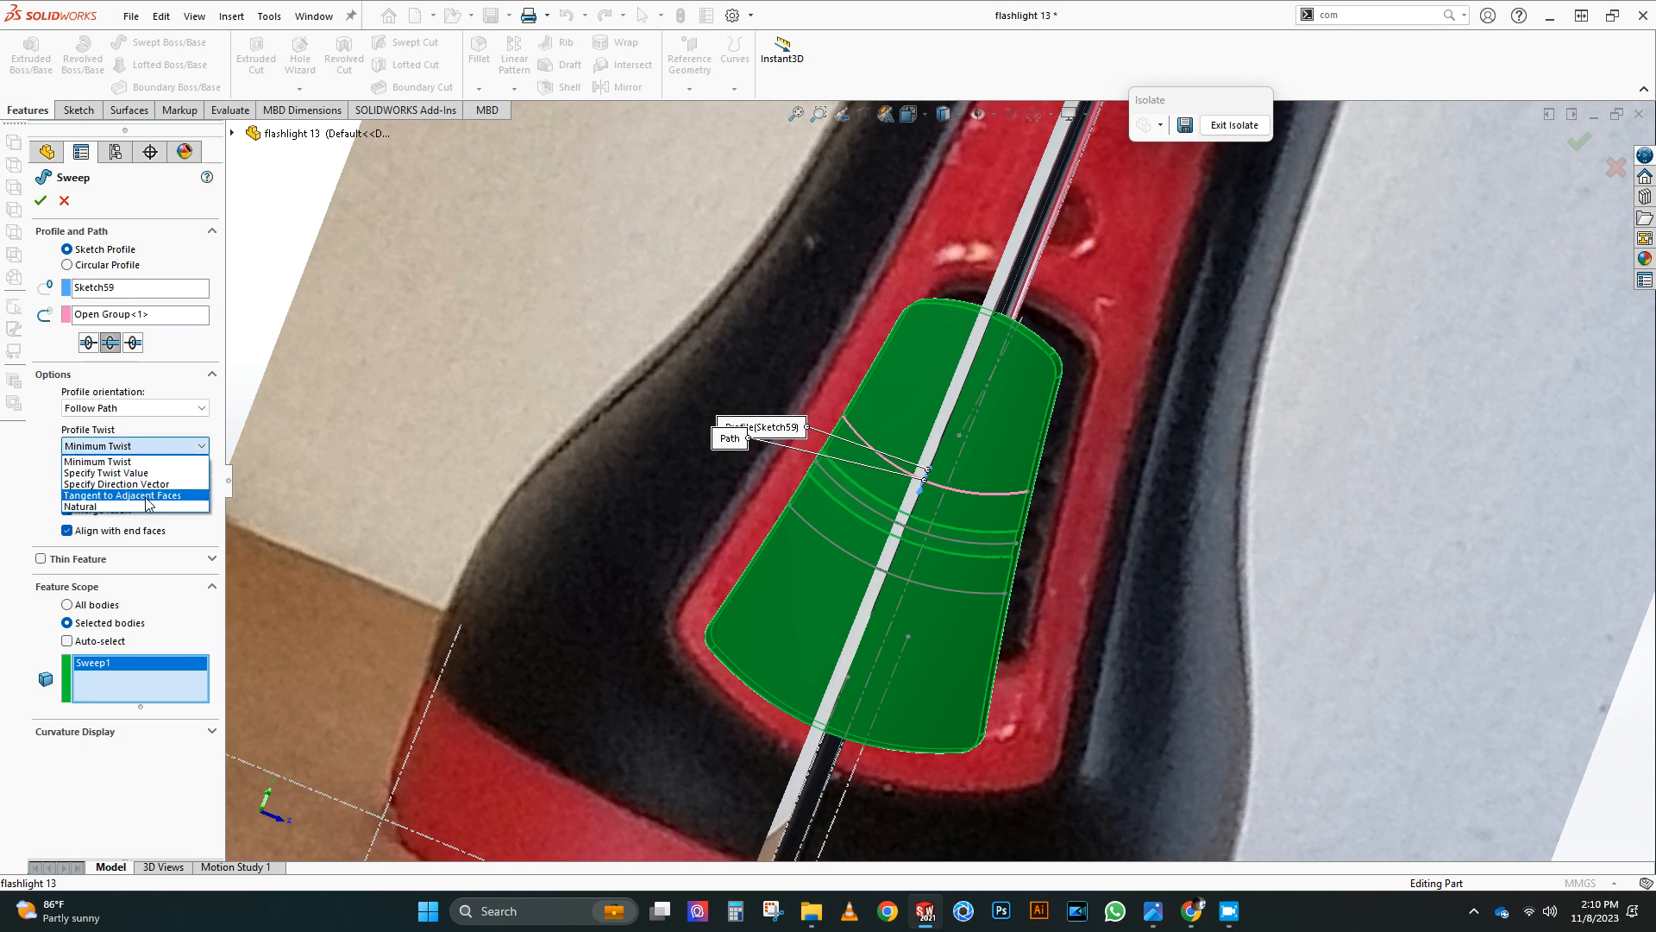
click(121, 495)
click(932, 452)
key(Escape)
scroll(938, 479, up, 5)
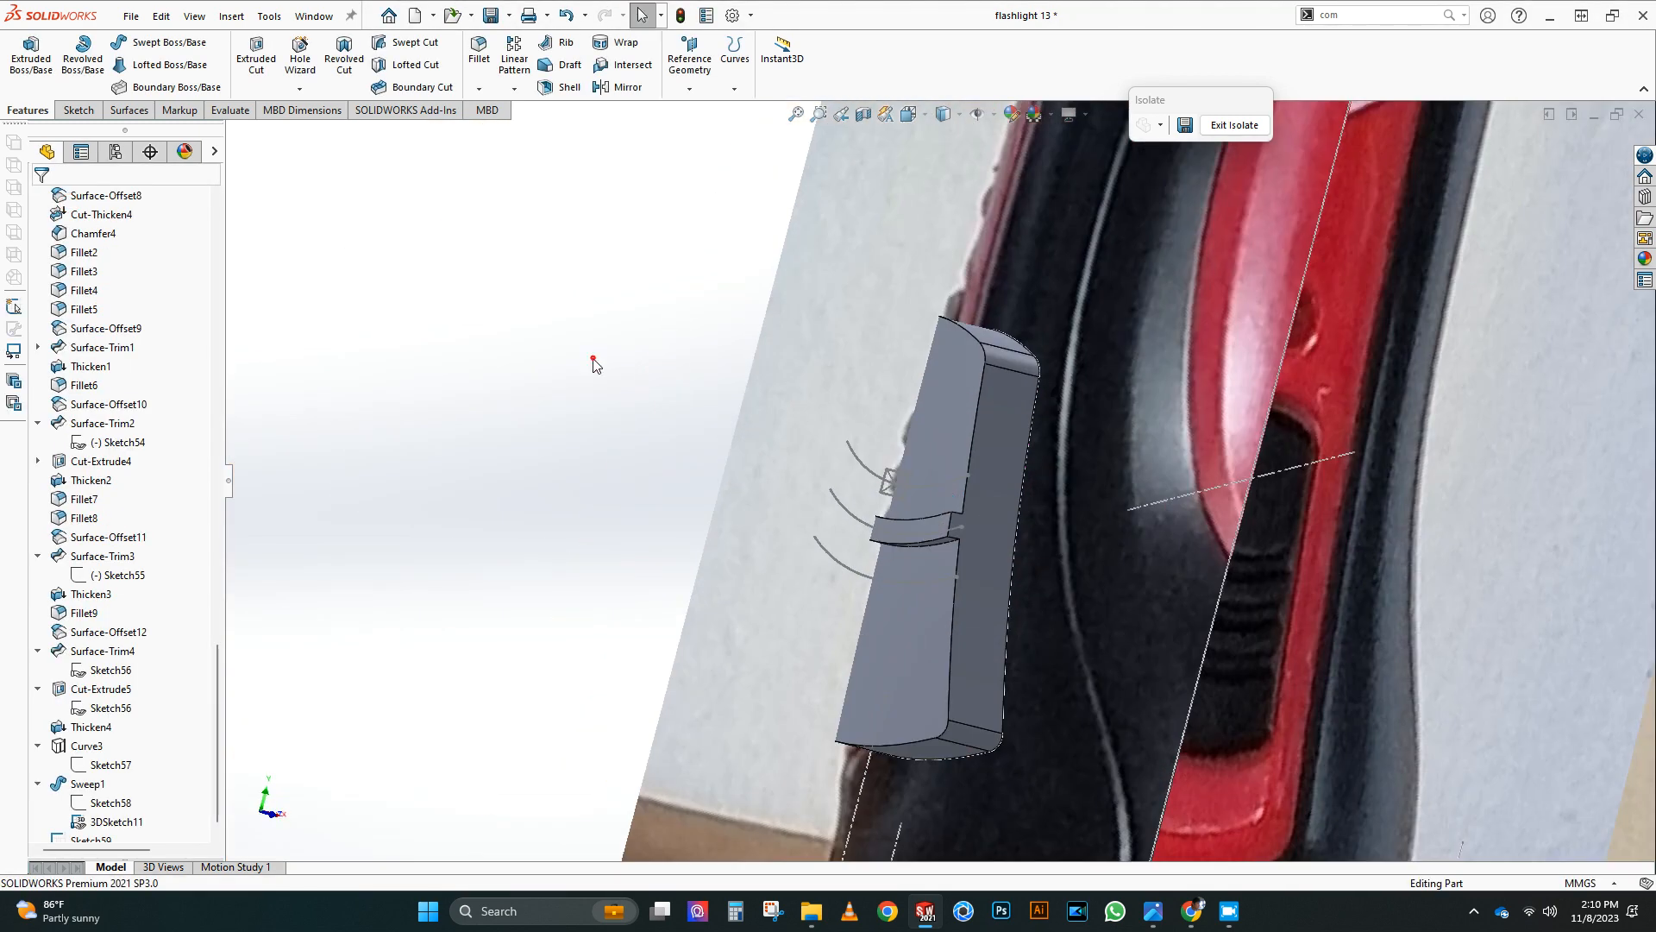
Step: Retry the Sketch59 sweep along the upper arc with one-sided and bidirectional settings, and cancel it
click(147, 50)
scroll(893, 520, up, 3)
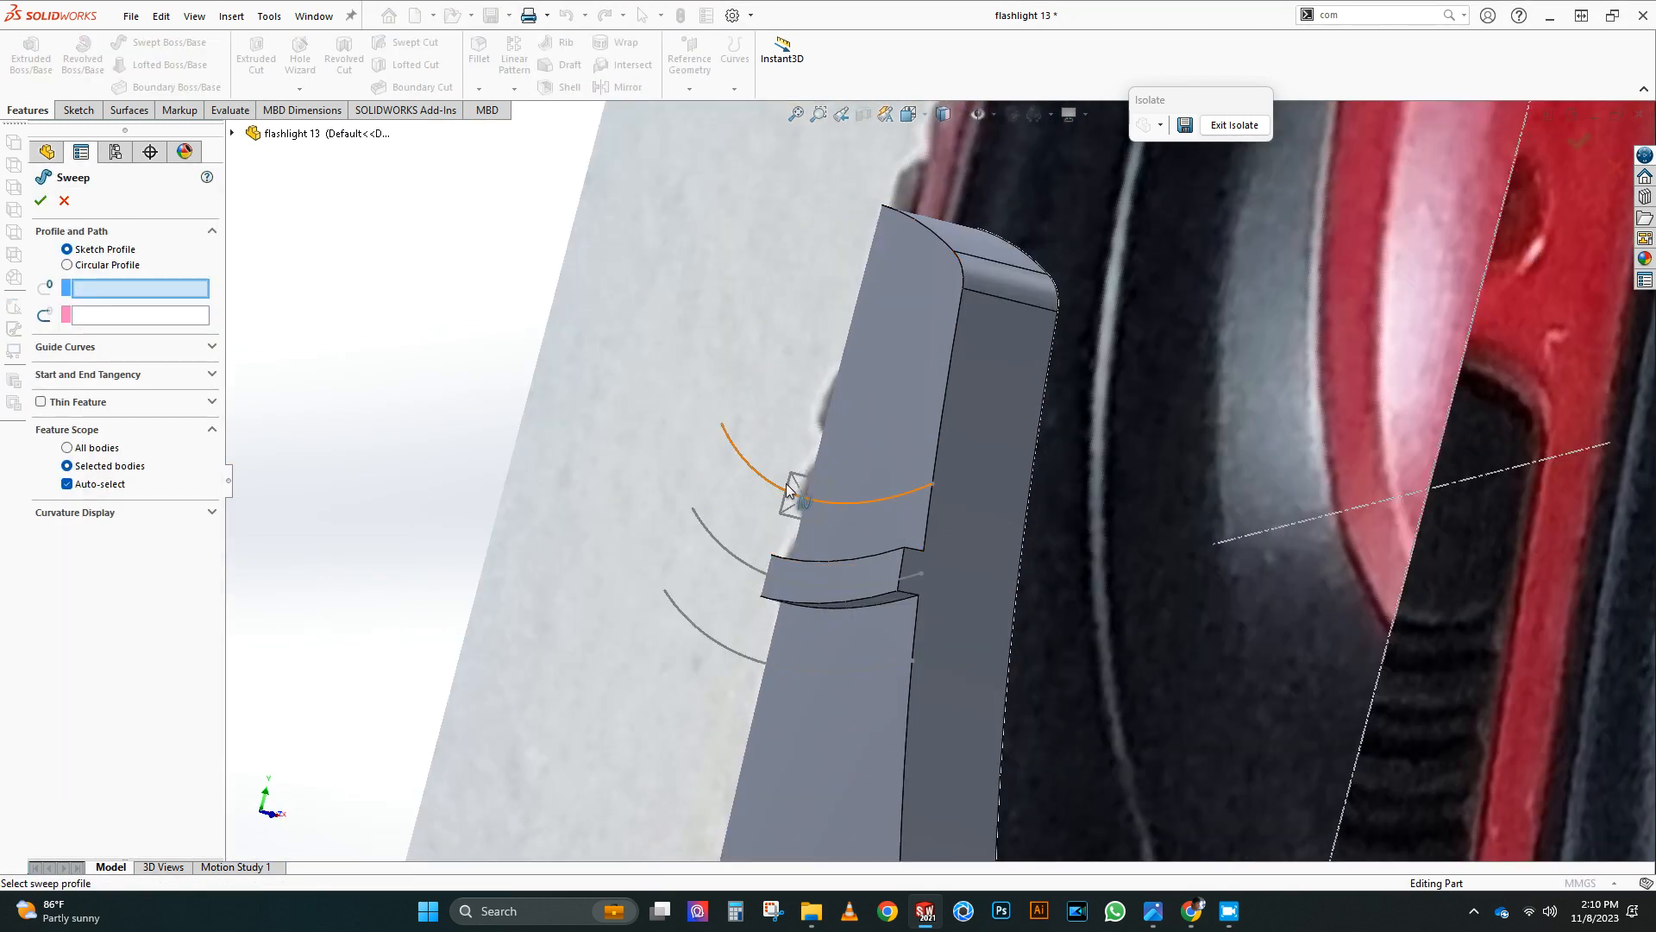
right_click(795, 504)
click(824, 549)
click(863, 500)
click(875, 604)
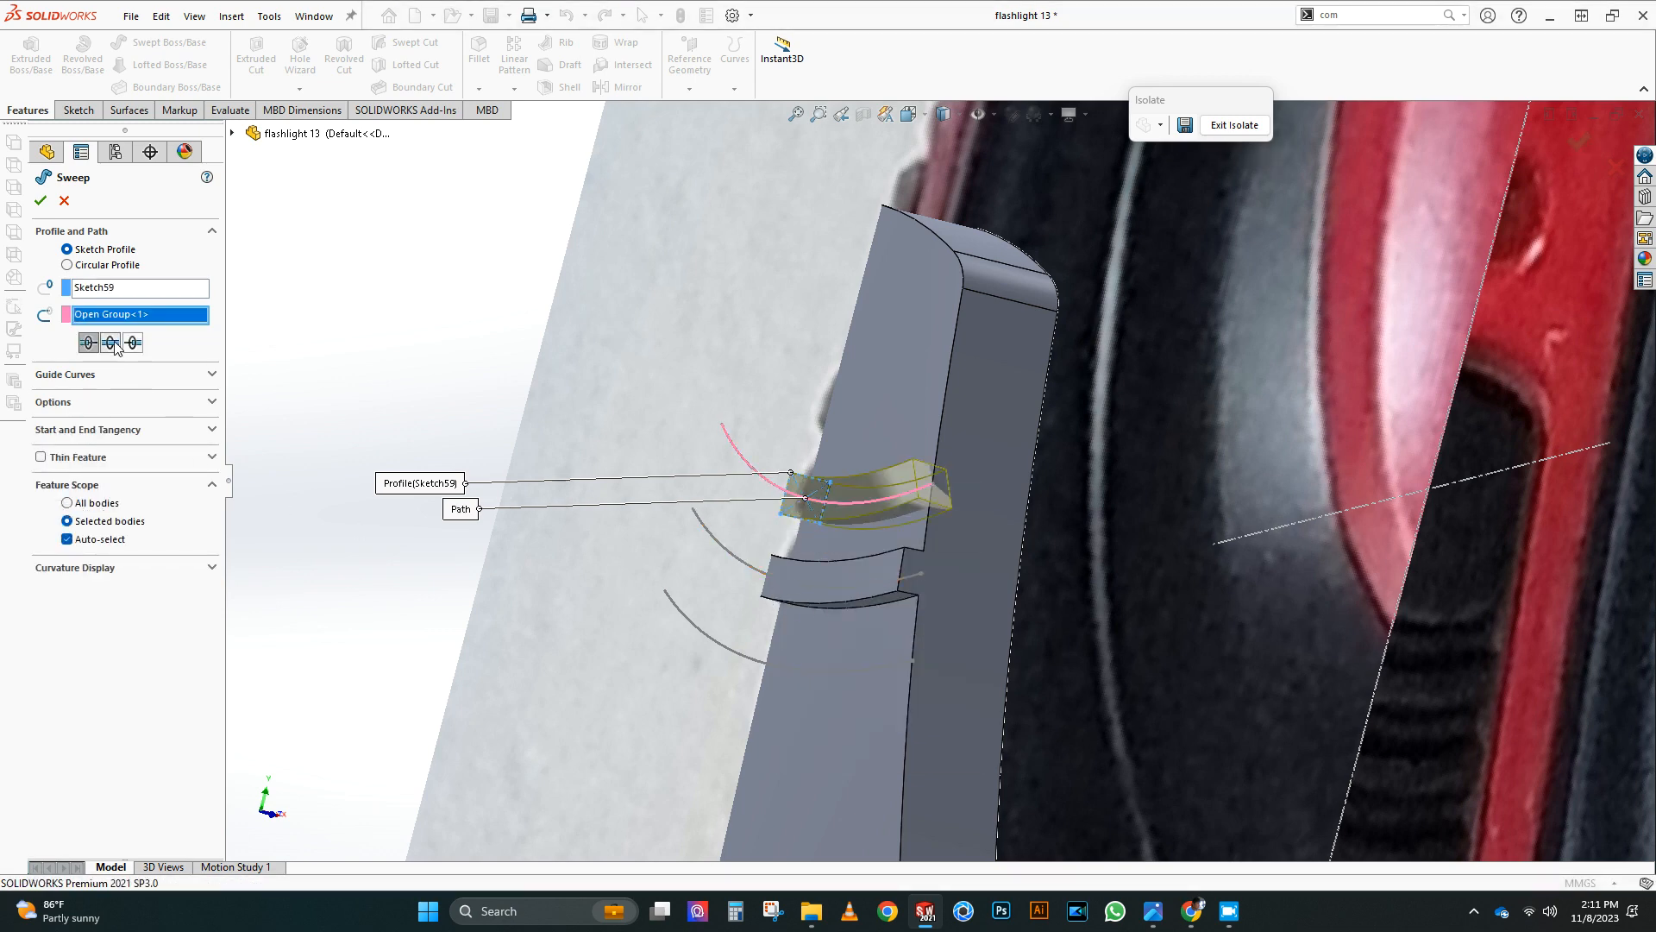
click(111, 343)
middle_drag(923, 538, 526, 640)
click(88, 343)
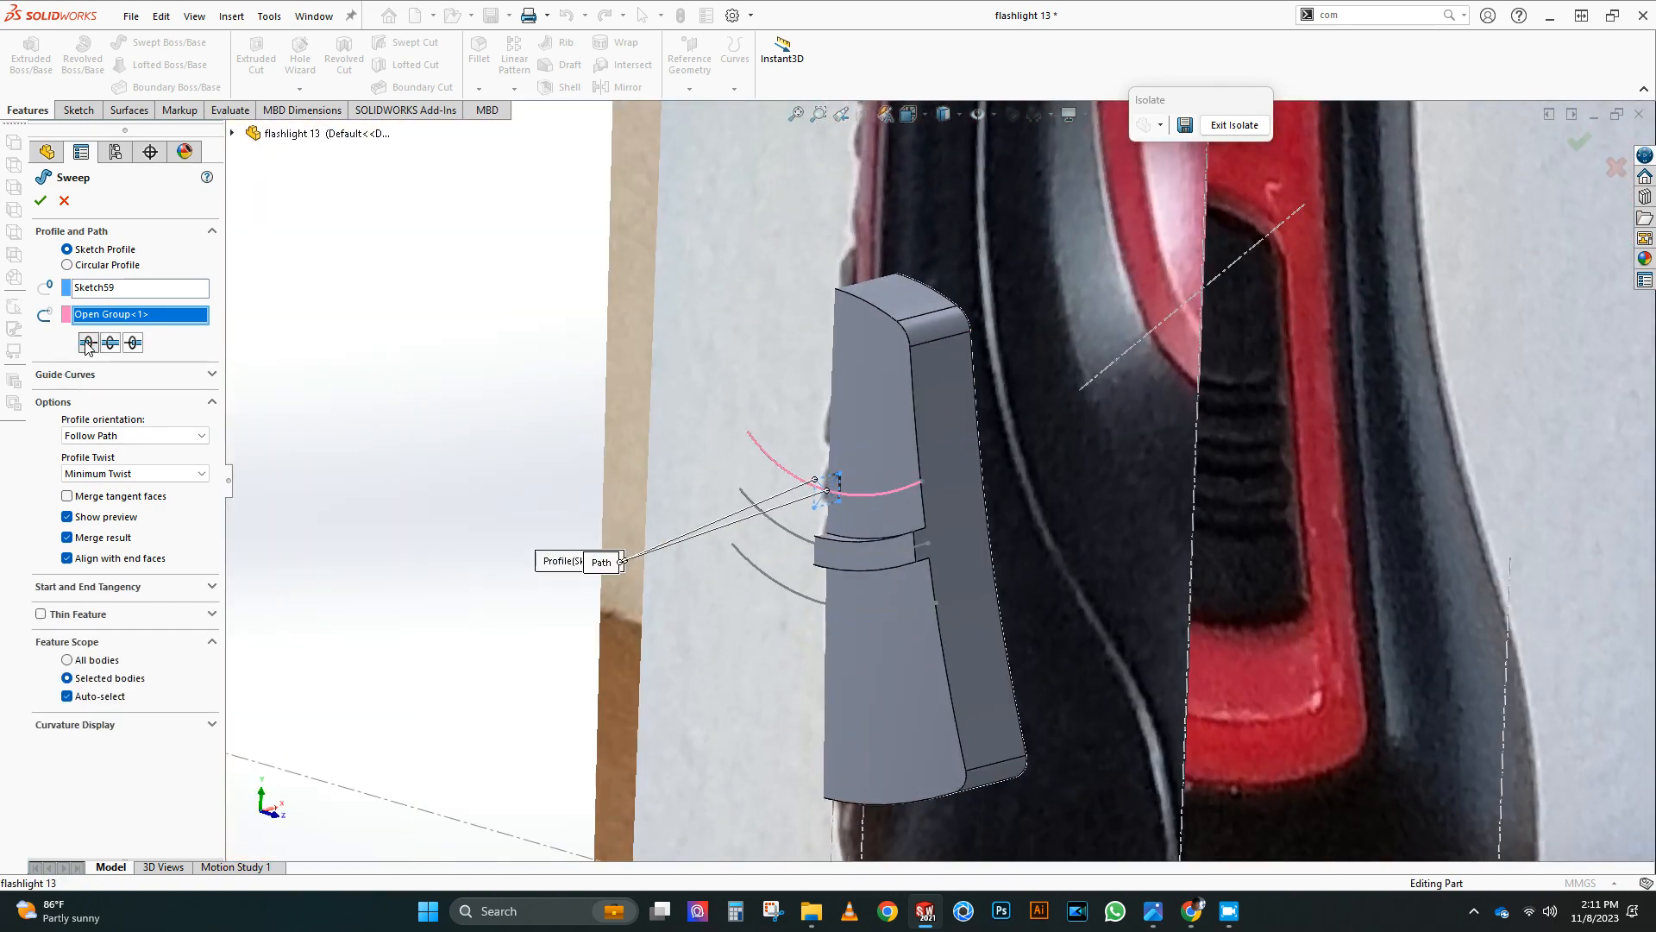
click(111, 342)
scroll(920, 571, up, 1)
middle_drag(919, 571, 959, 473)
click(65, 201)
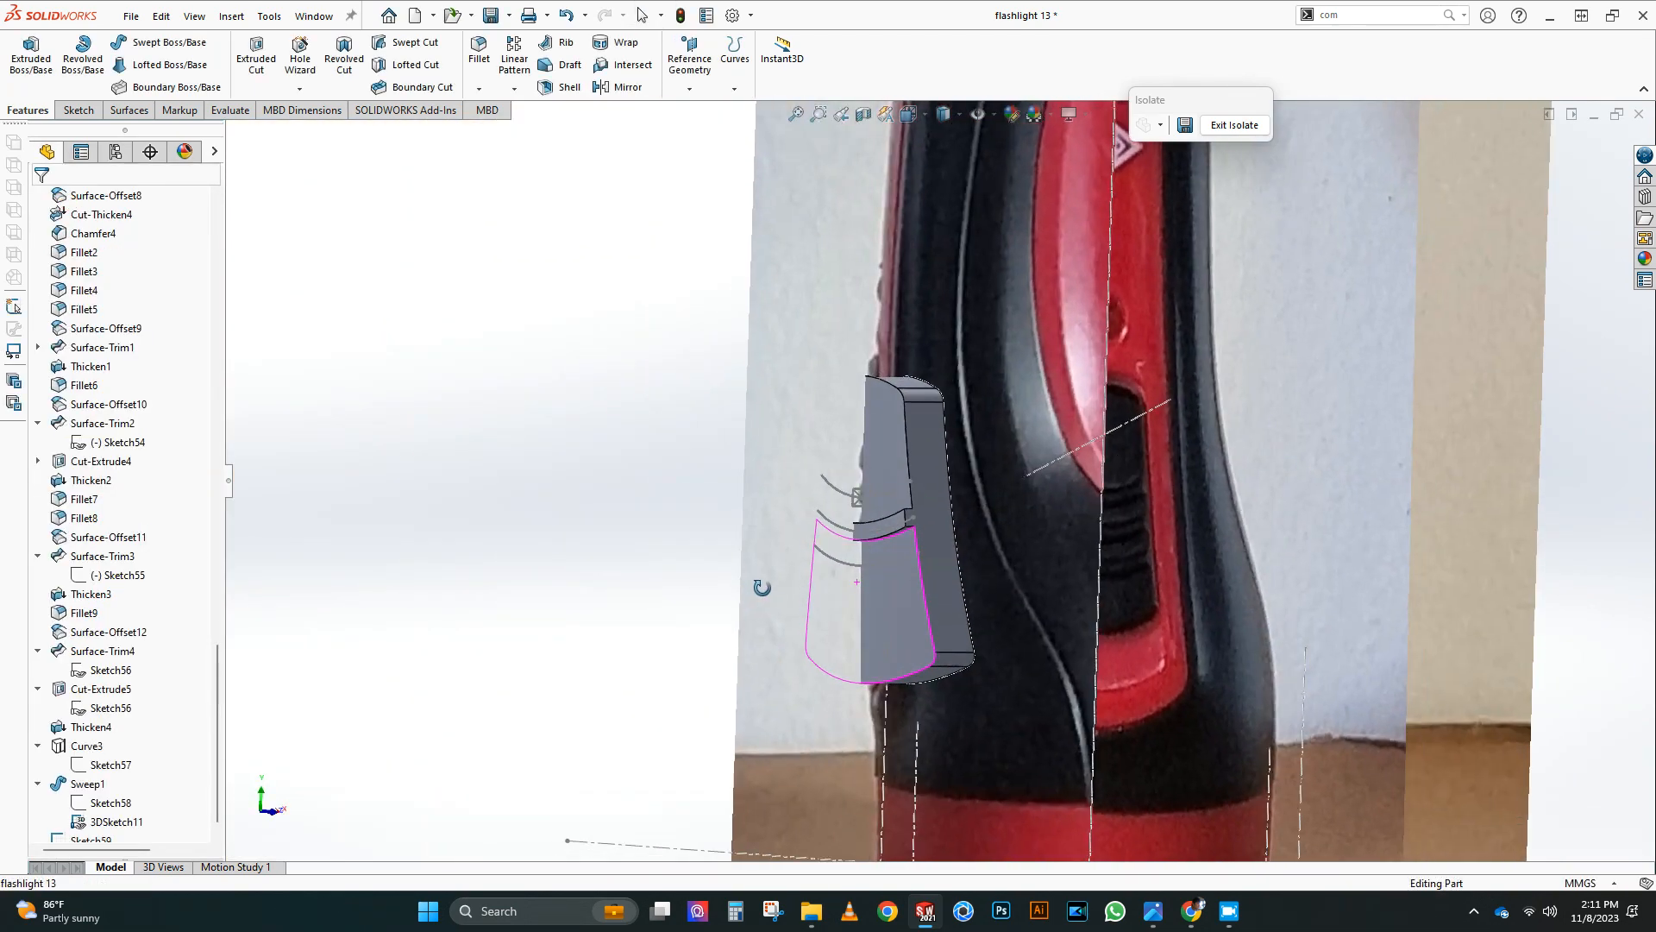
Step: Edit Sketch59 to replace the centre's pierce relation with one to the lower arc, and close the sketch
scroll(864, 499, down, 10)
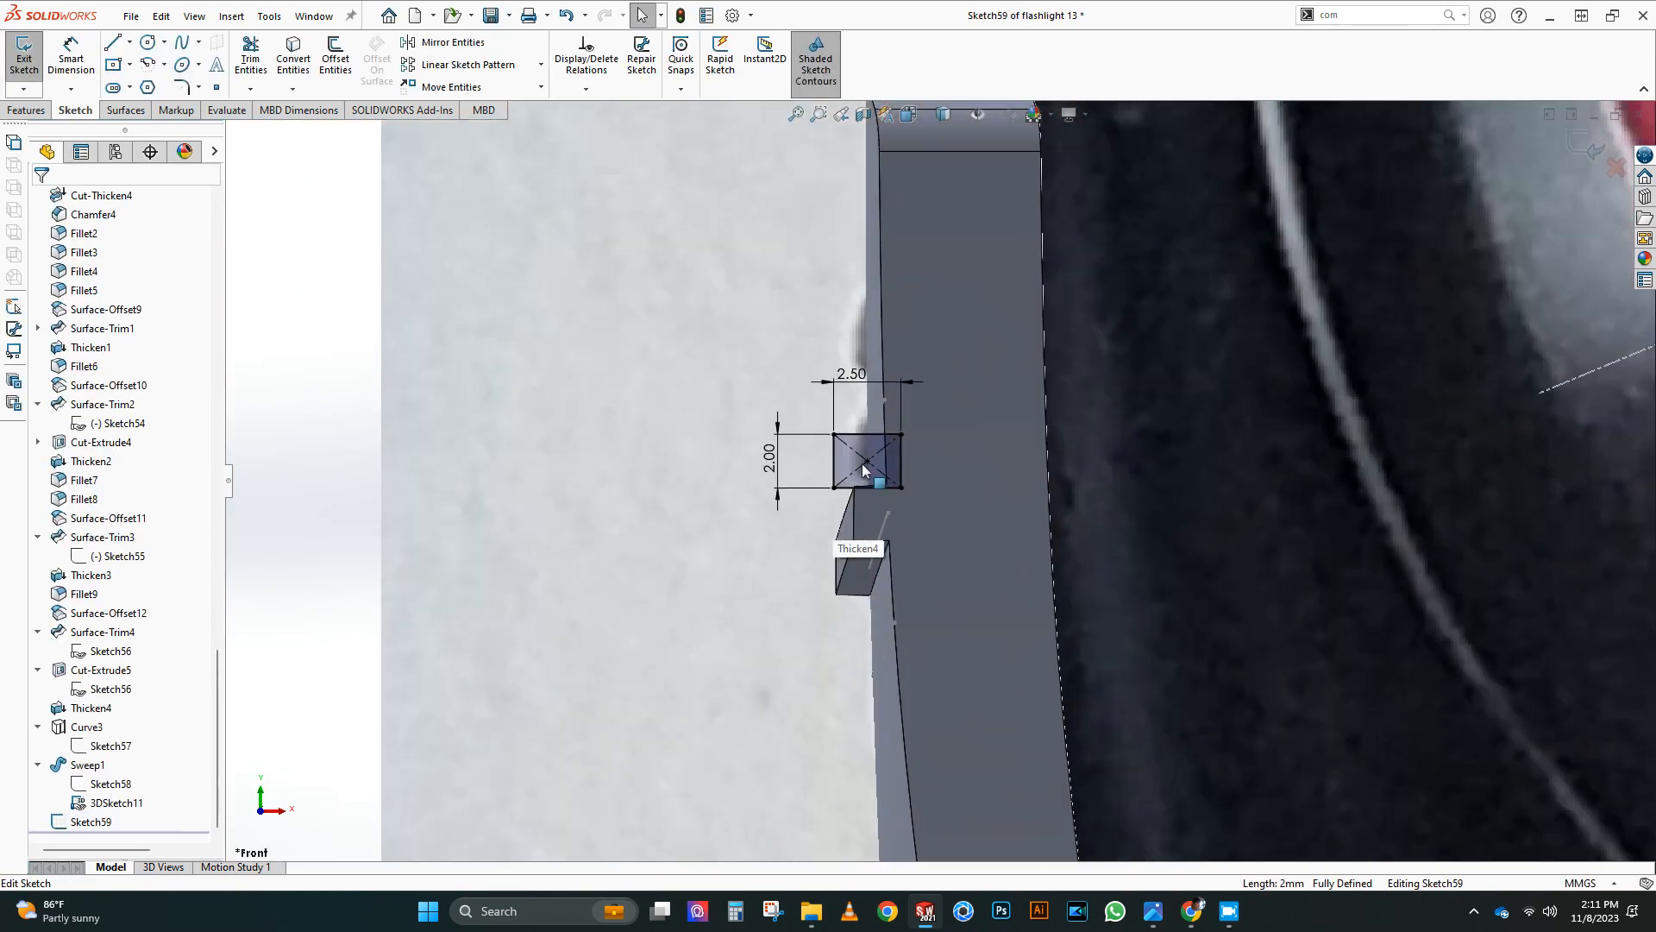
click(864, 466)
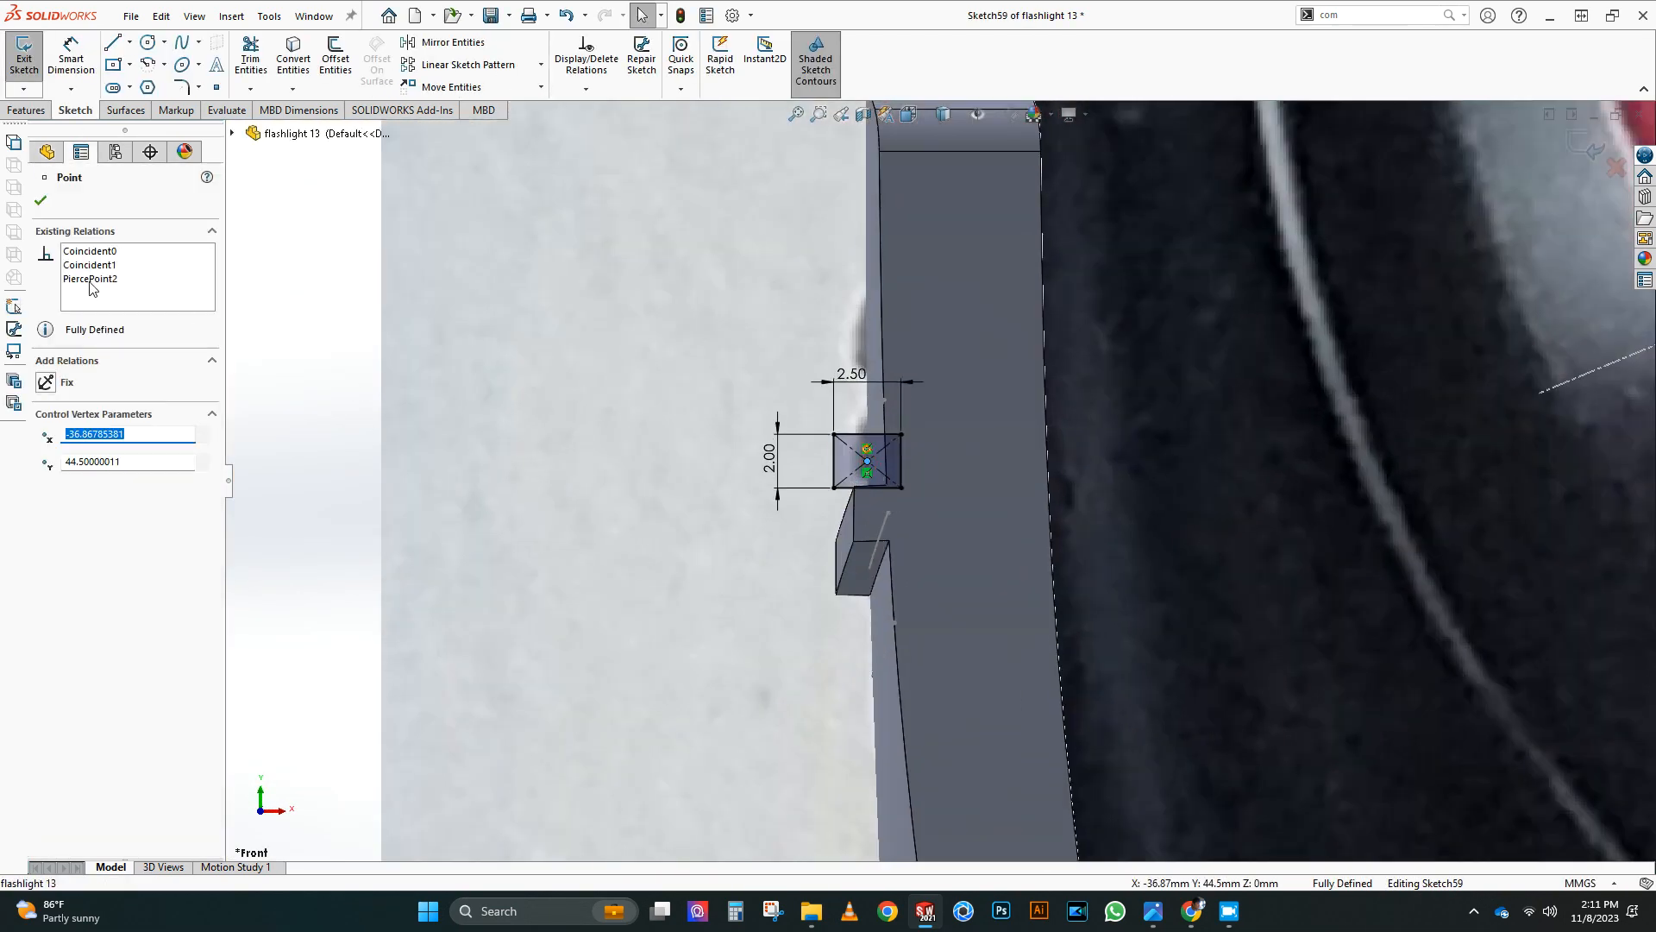
scroll(730, 568, up, 1)
middle_drag(730, 568, 765, 578)
ctrl+click(892, 656)
click(45, 479)
click(1589, 148)
Step: Sweep the Sketch59 rectangle along the lower arc in both directions, with automatic body selection turned off
middle_drag(602, 615, 941, 596)
click(164, 42)
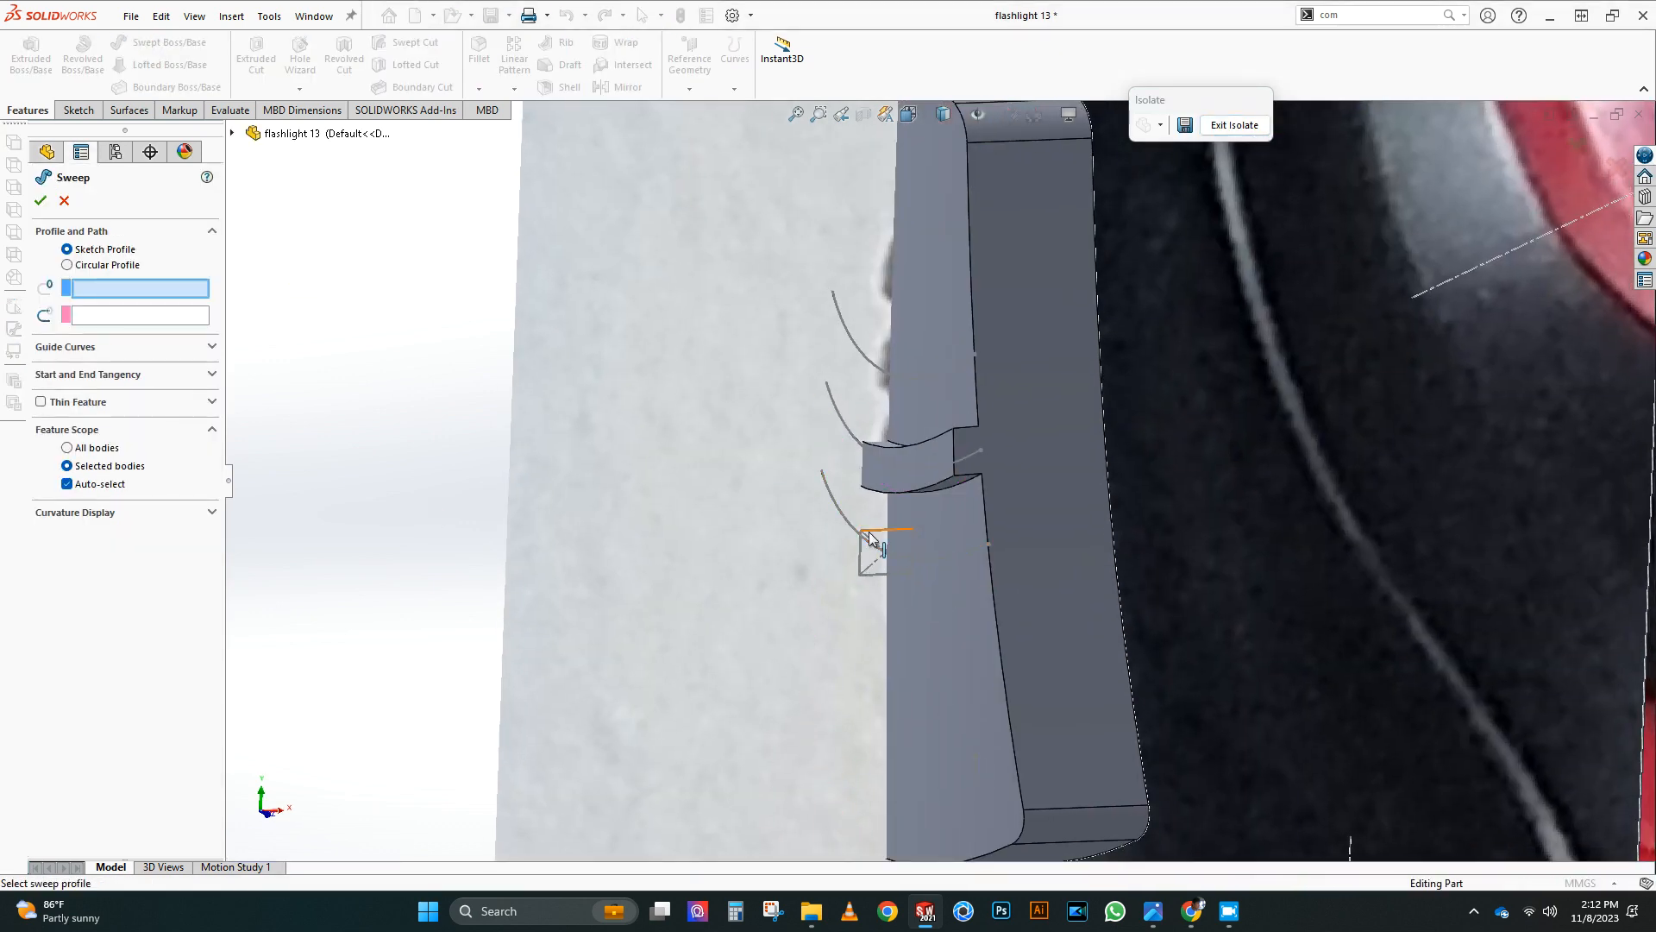
right_click(841, 509)
click(940, 561)
click(992, 642)
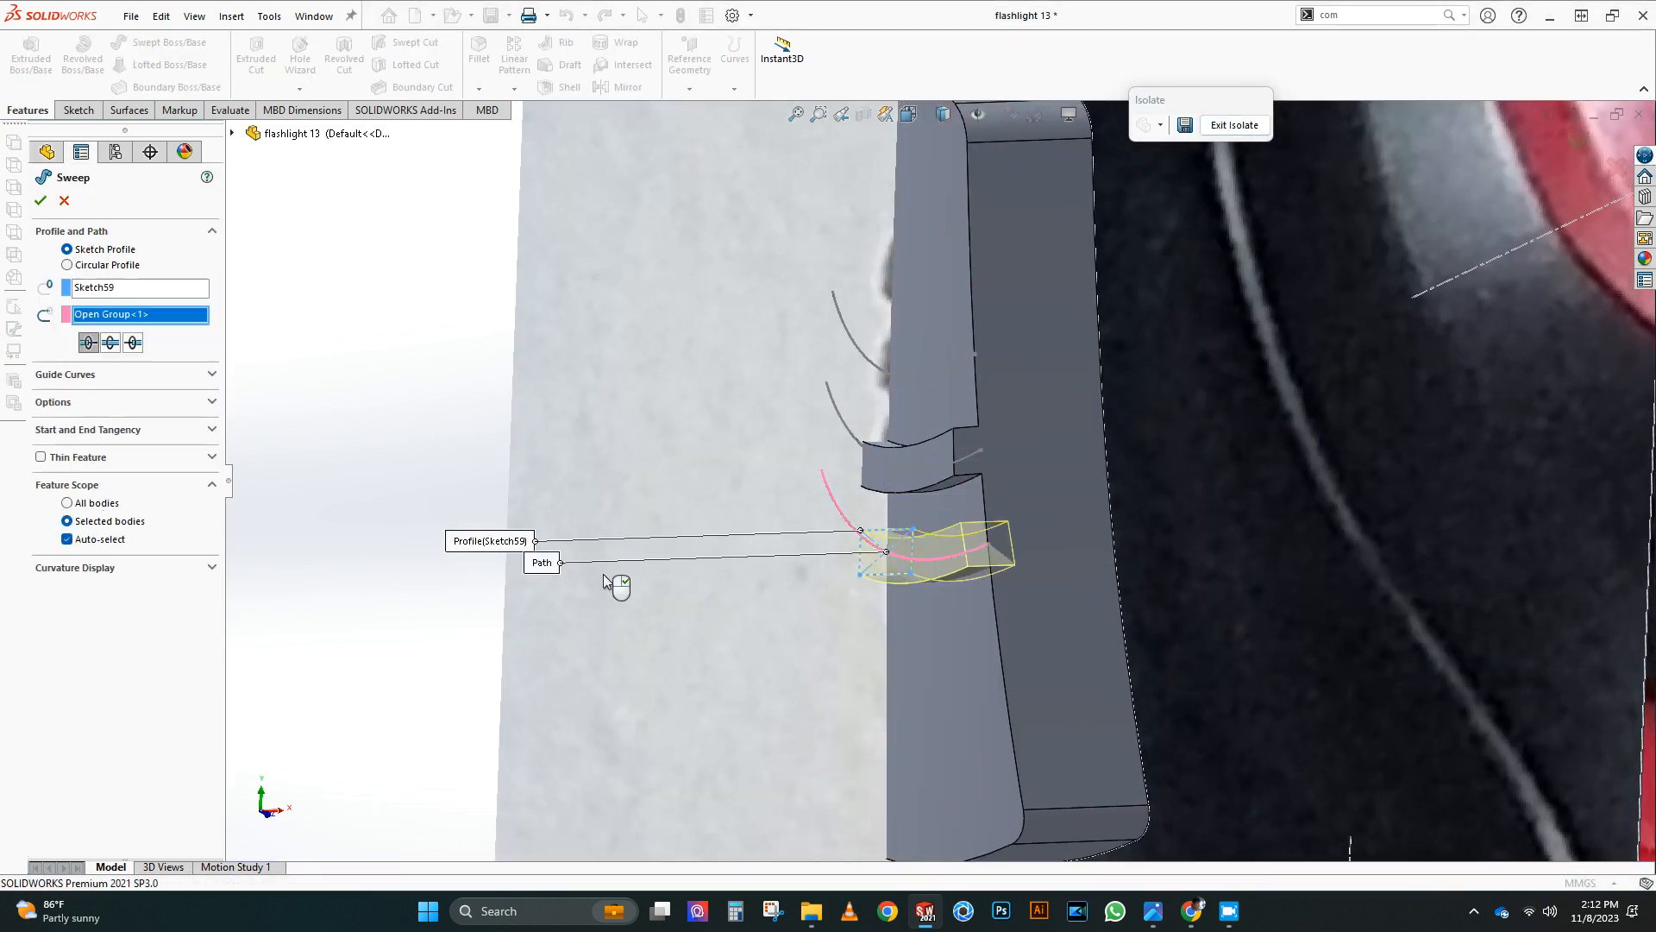
click(67, 403)
click(66, 641)
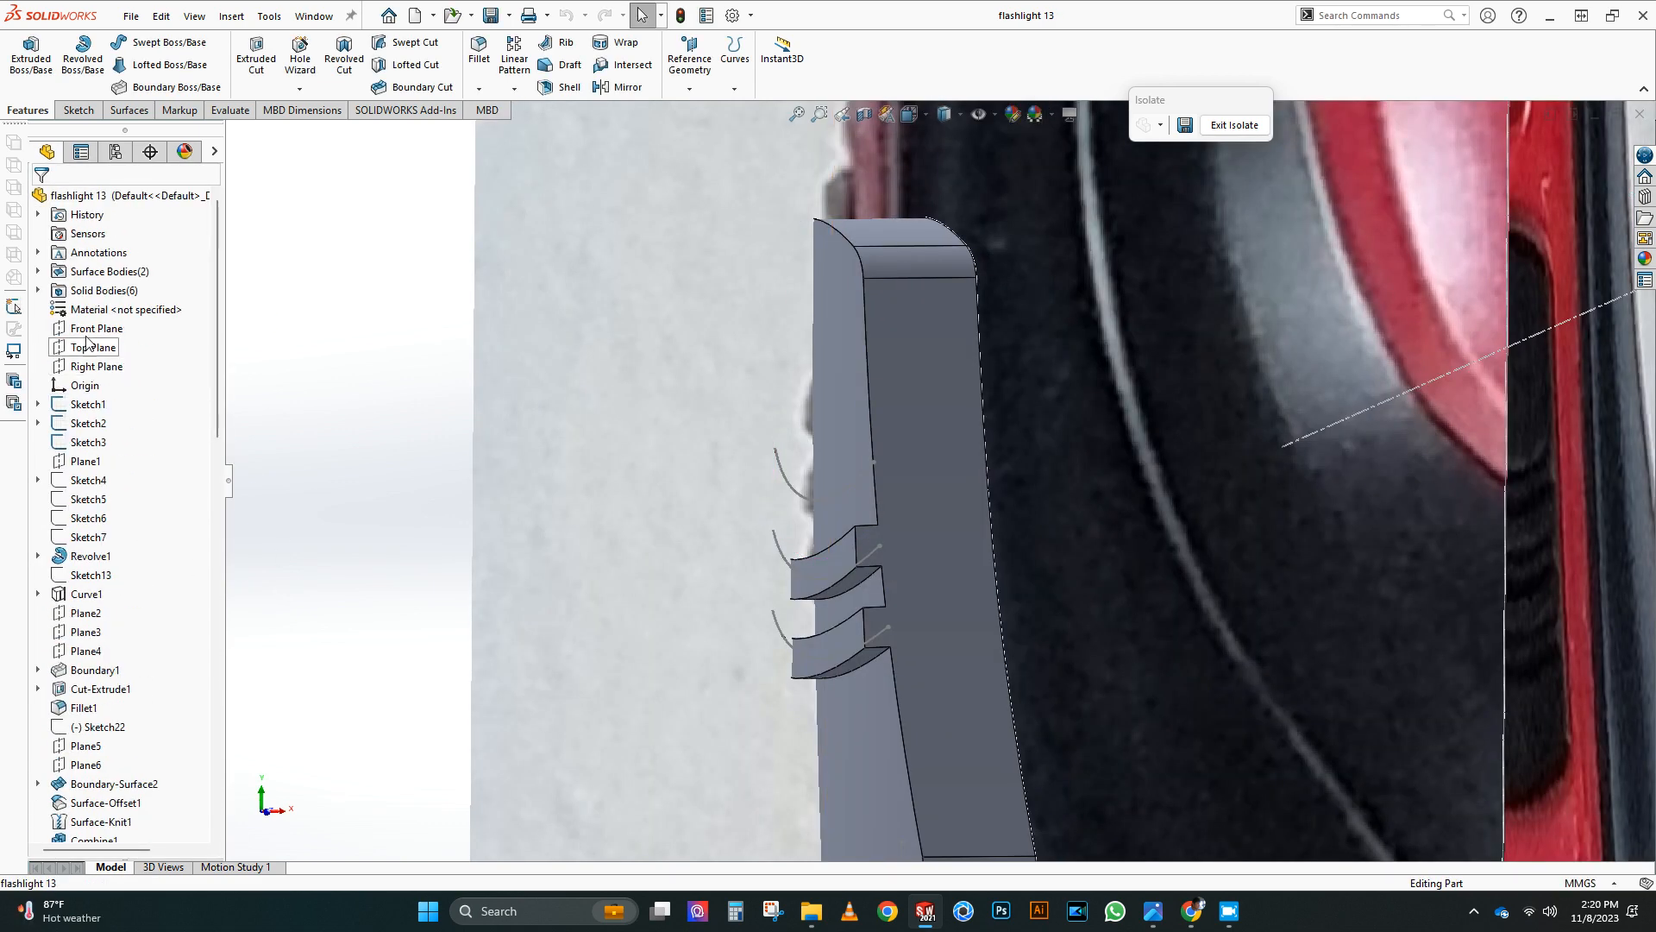
Step: Start a sketch on the Front Plane and draw a centre rectangle on the switch face just above the two swept ridges
click(94, 330)
click(112, 295)
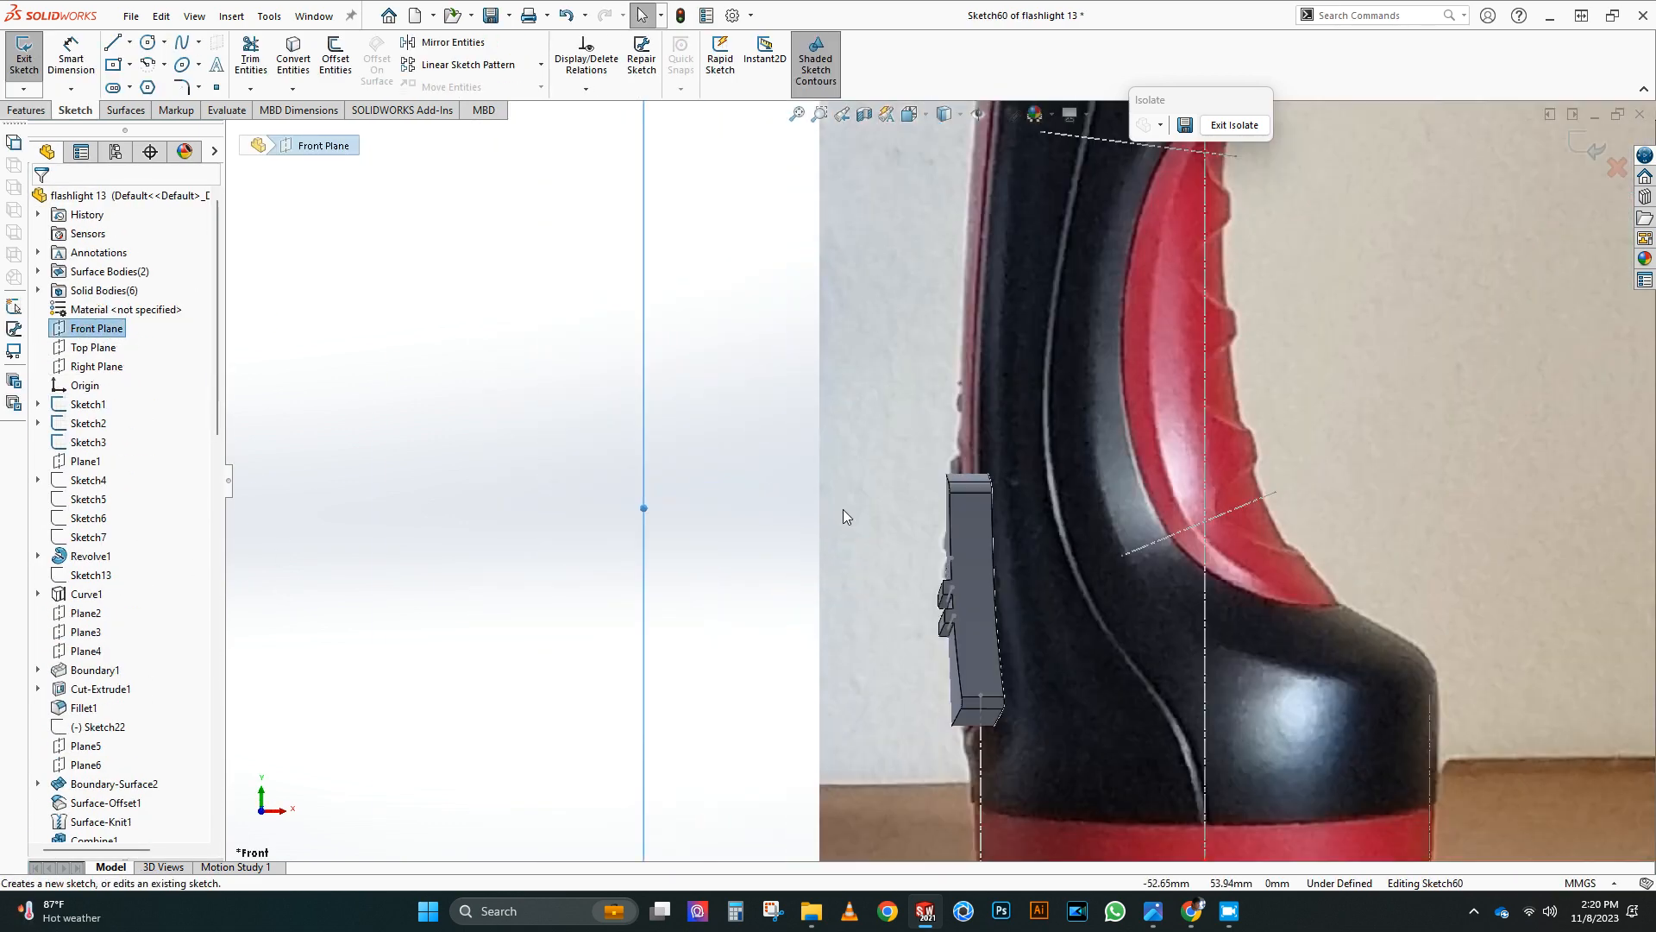
scroll(992, 552, down, 5)
click(113, 64)
click(868, 548)
click(891, 568)
Step: Dimension the rectangle 2.5 mm wide and 2 mm high
click(71, 57)
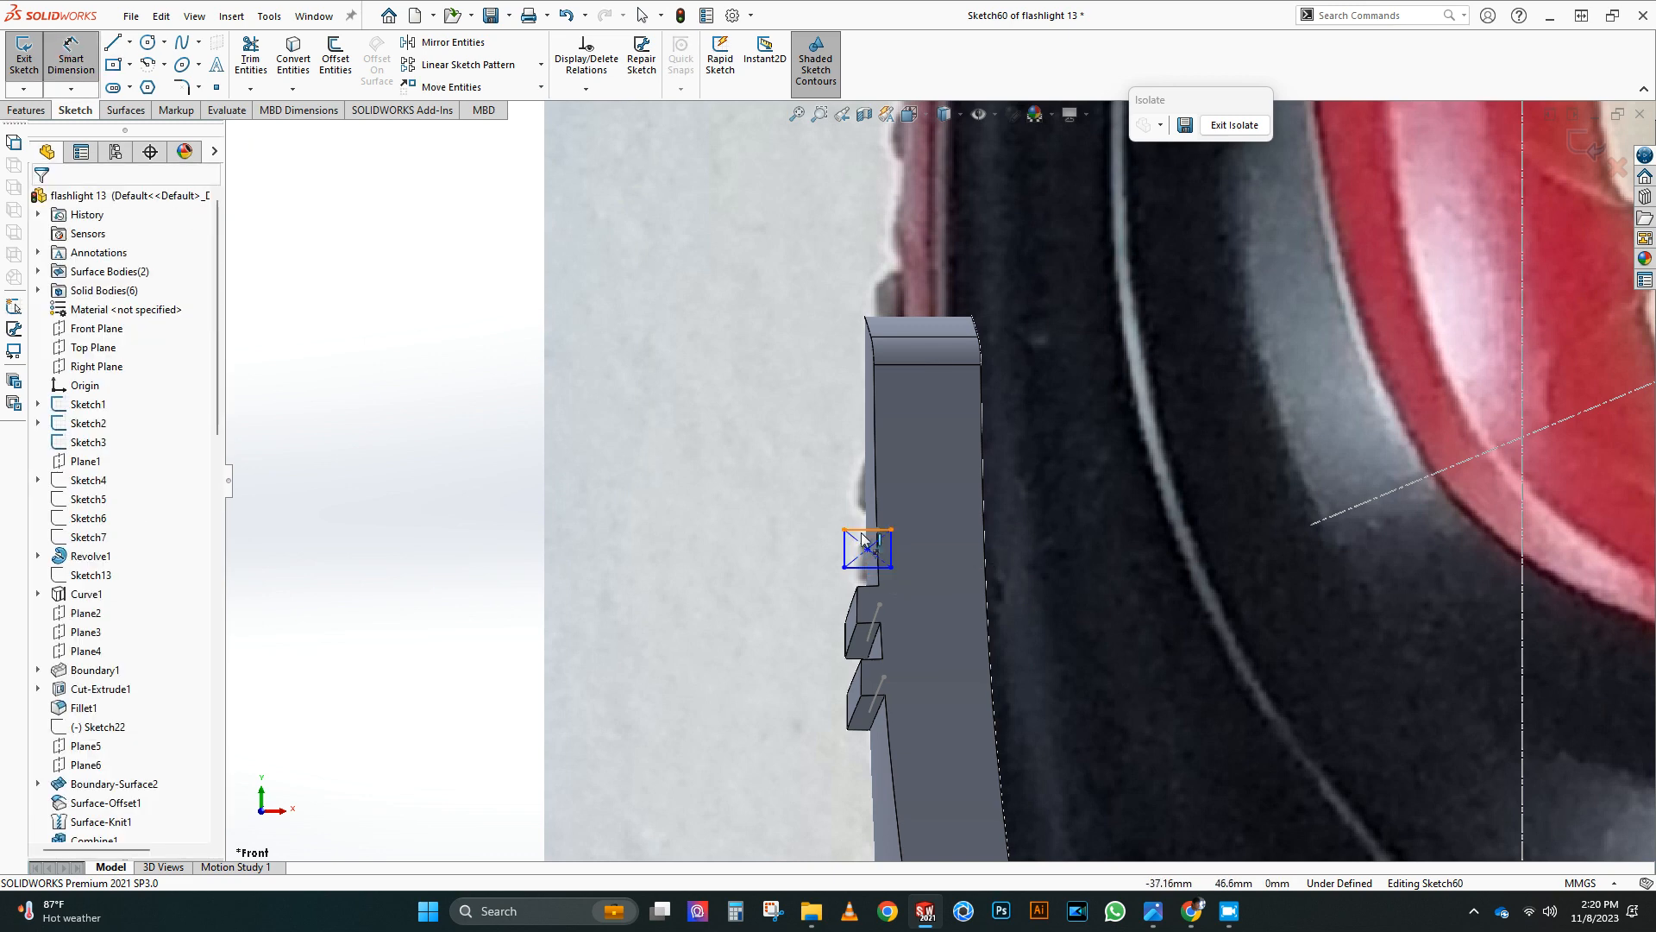
click(866, 529)
click(855, 483)
text(3)
key(Return)
click(844, 539)
click(801, 550)
key(Return)
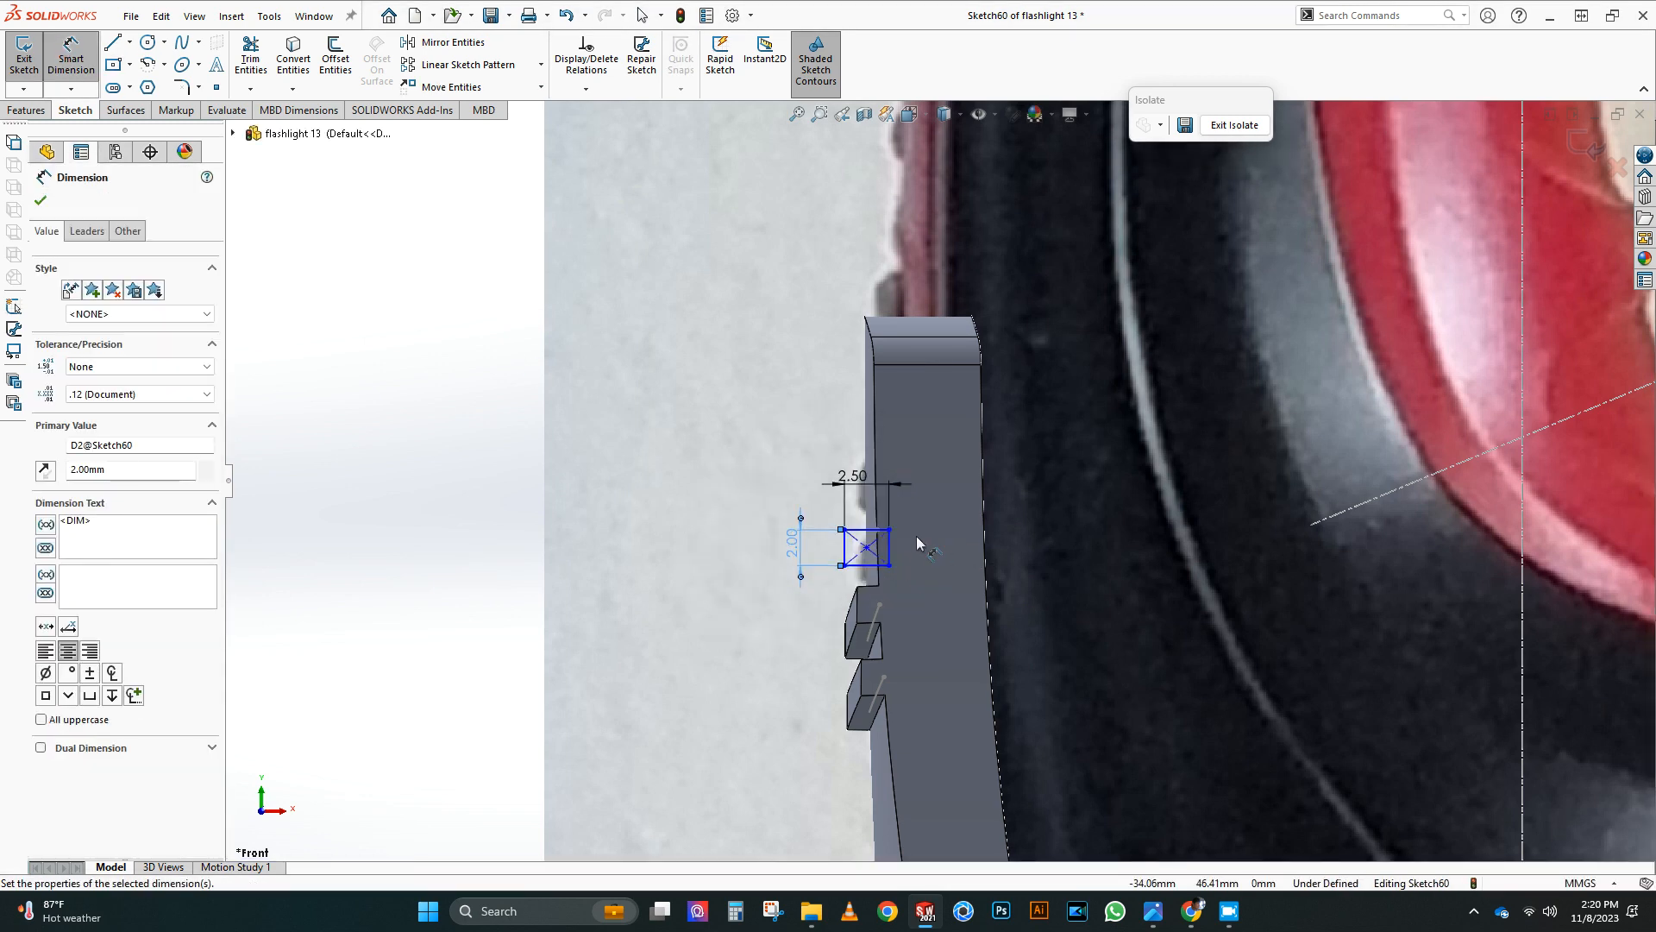
Step: Add a pierce relation between the rectangle's centre and the uppermost projected arc, and close the sketch
scroll(917, 542, down, 3)
middle_drag(871, 473, 899, 488)
right_click(898, 488)
click(941, 544)
click(727, 479)
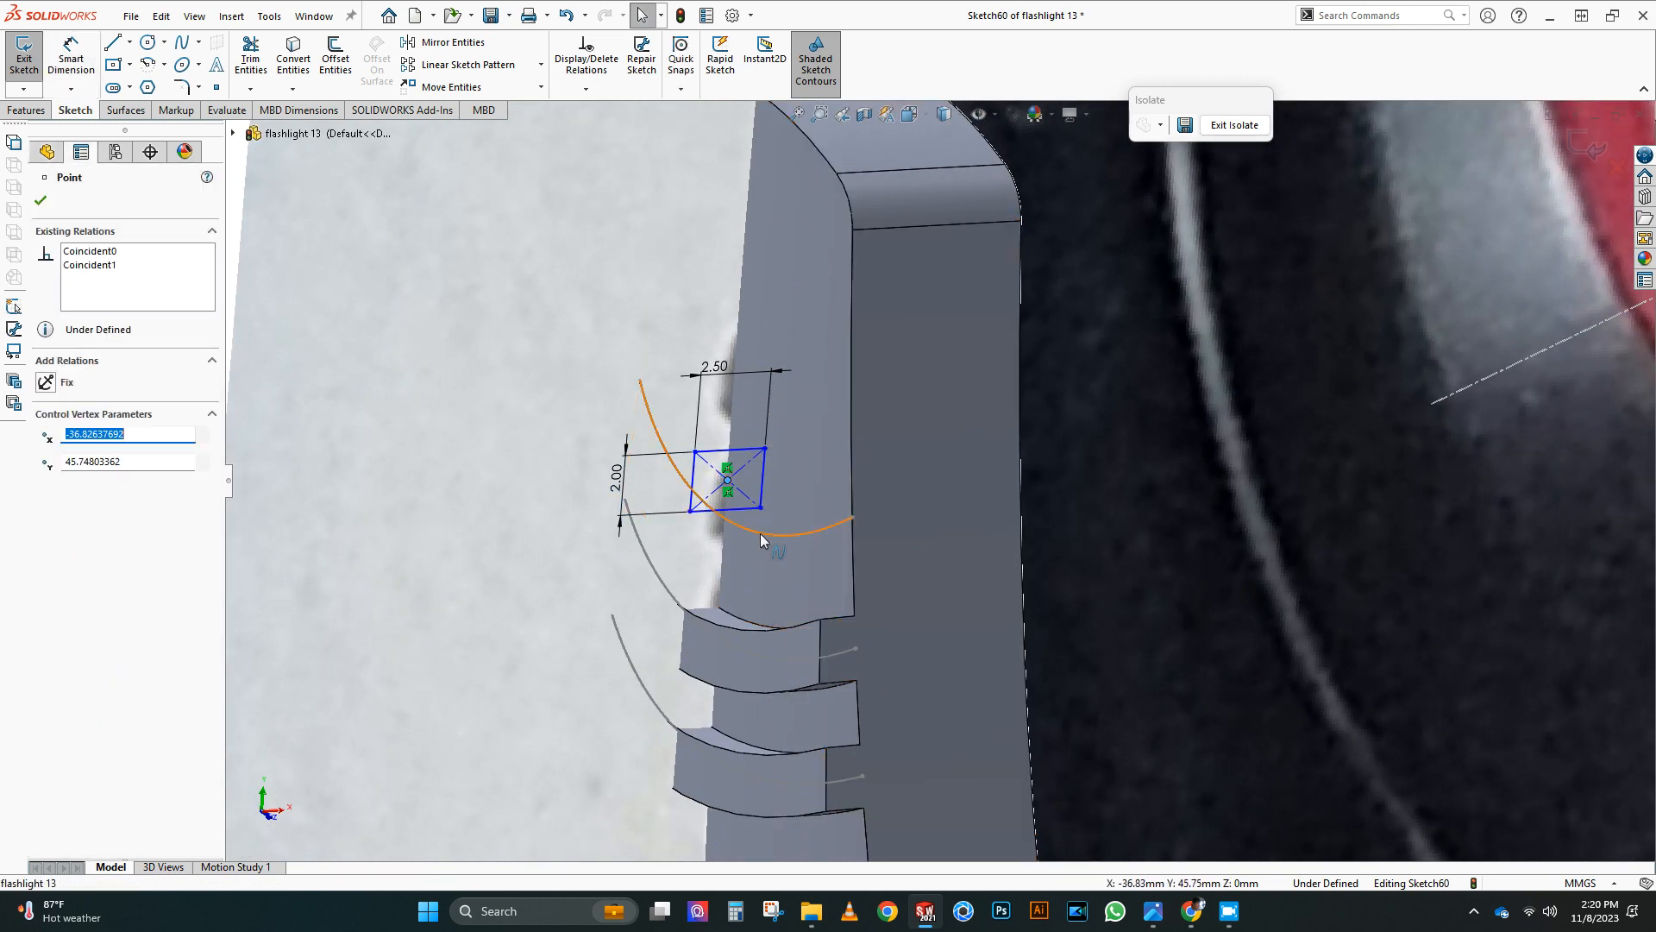
ctrl+click(761, 534)
click(52, 476)
click(552, 517)
scroll(777, 517, up, 4)
click(1587, 145)
Step: Set up a boss sweep of the new rectangle with the uppermost arc picked as an open group for the path
click(28, 110)
click(175, 42)
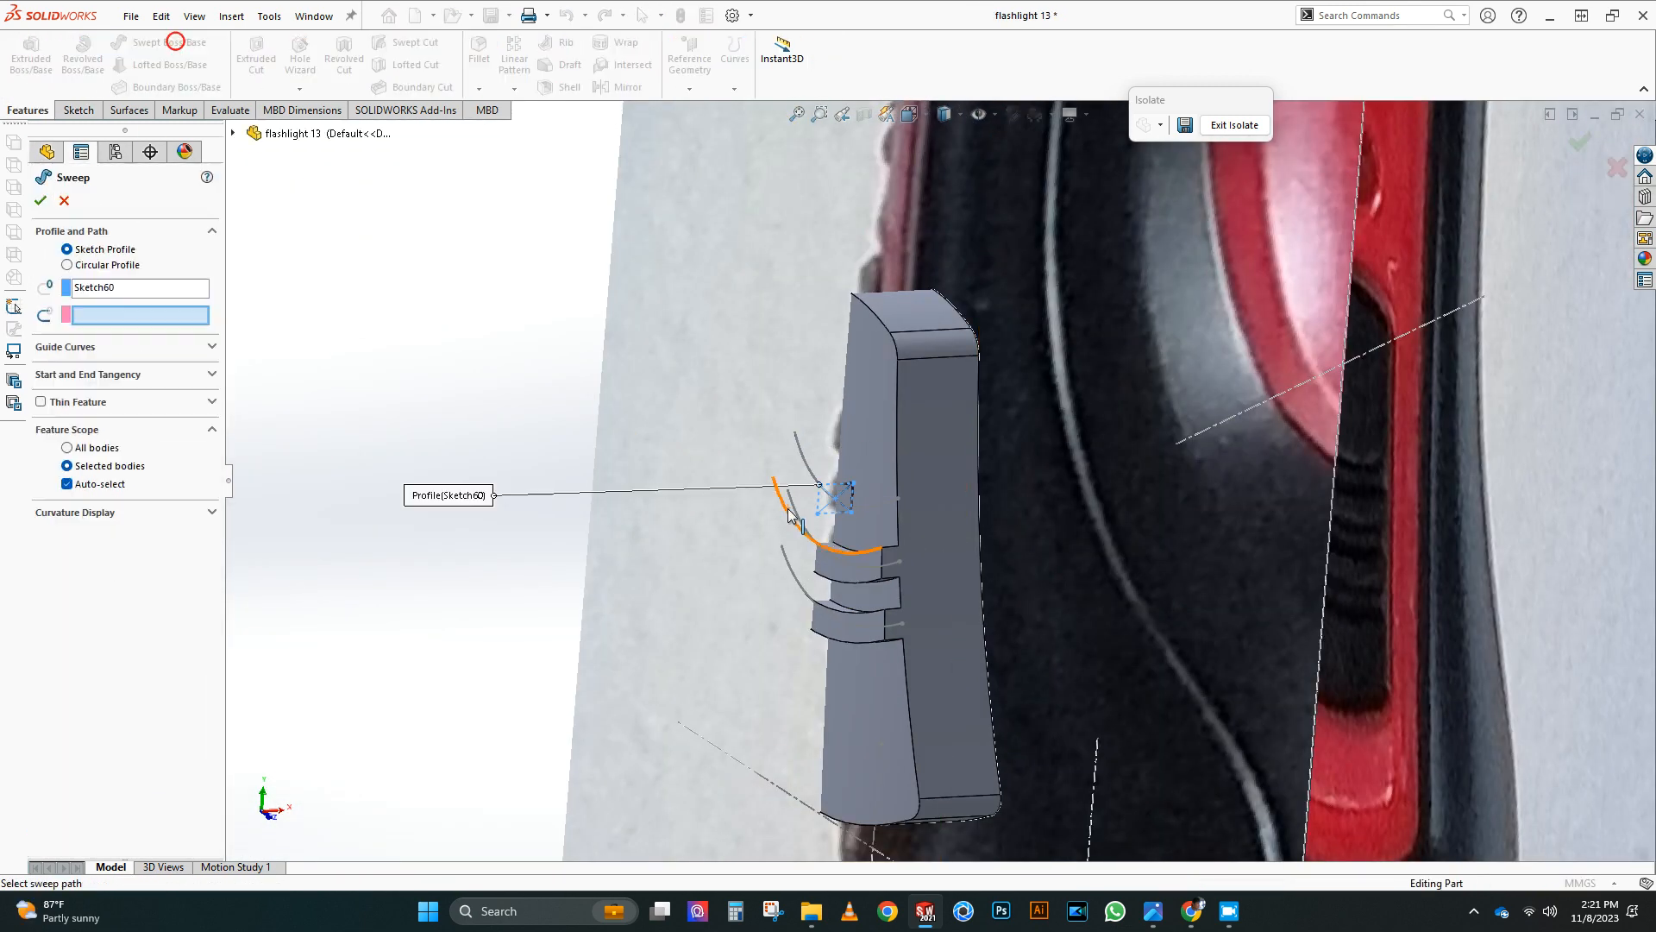
click(872, 510)
click(876, 507)
right_click(876, 507)
click(962, 567)
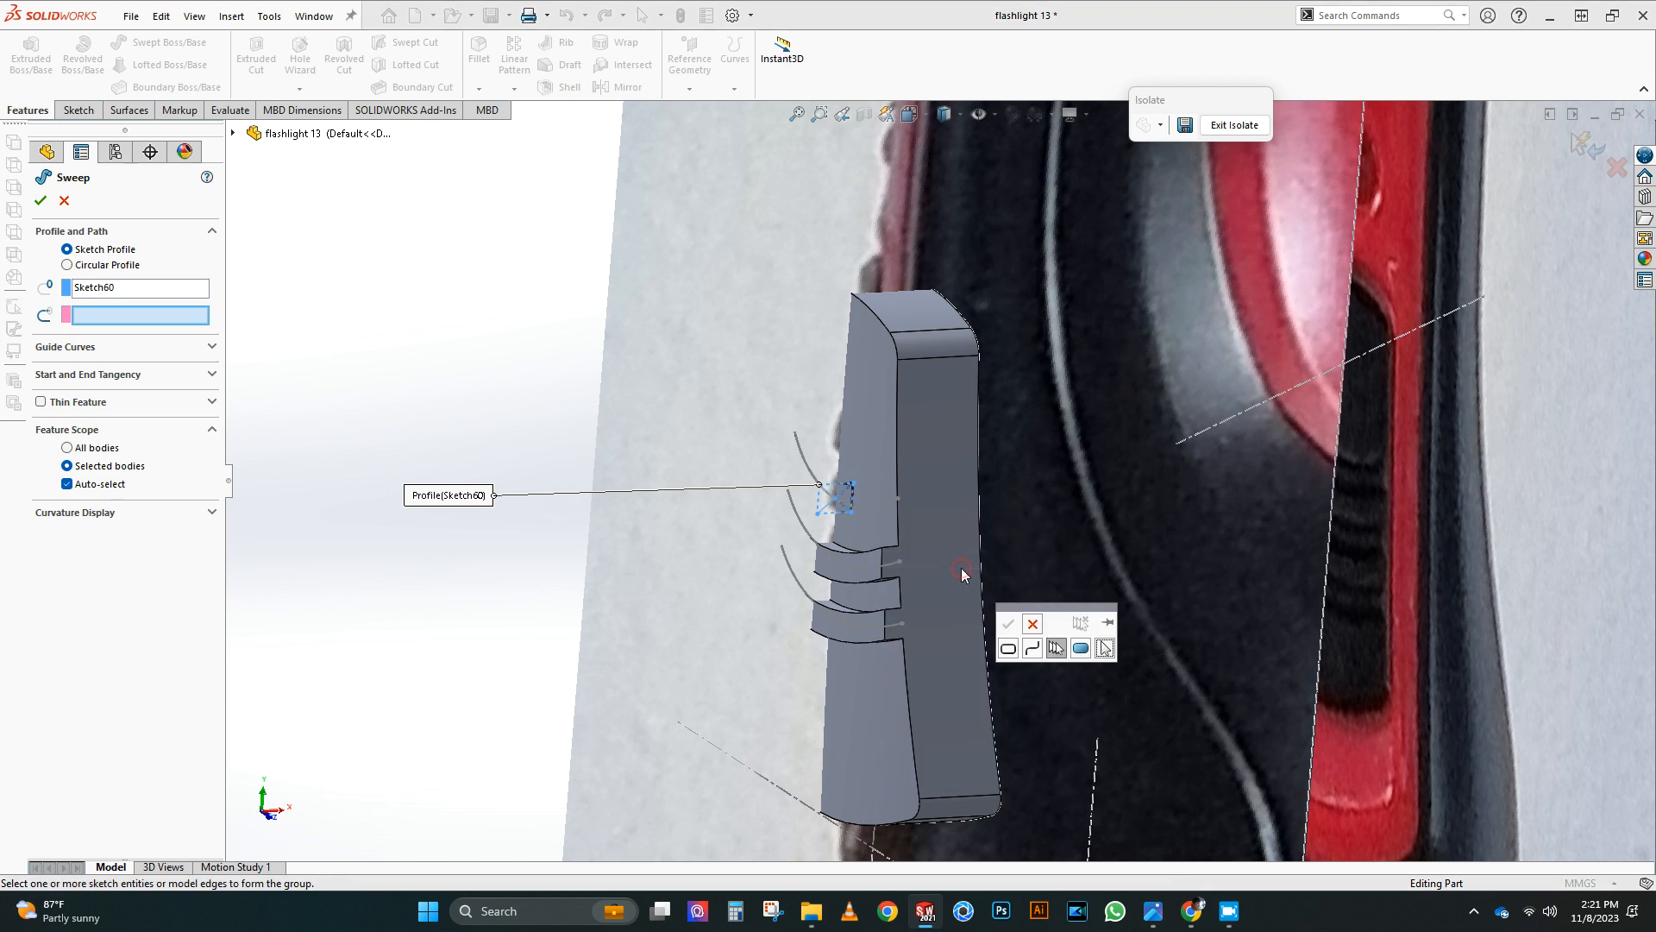
click(1007, 623)
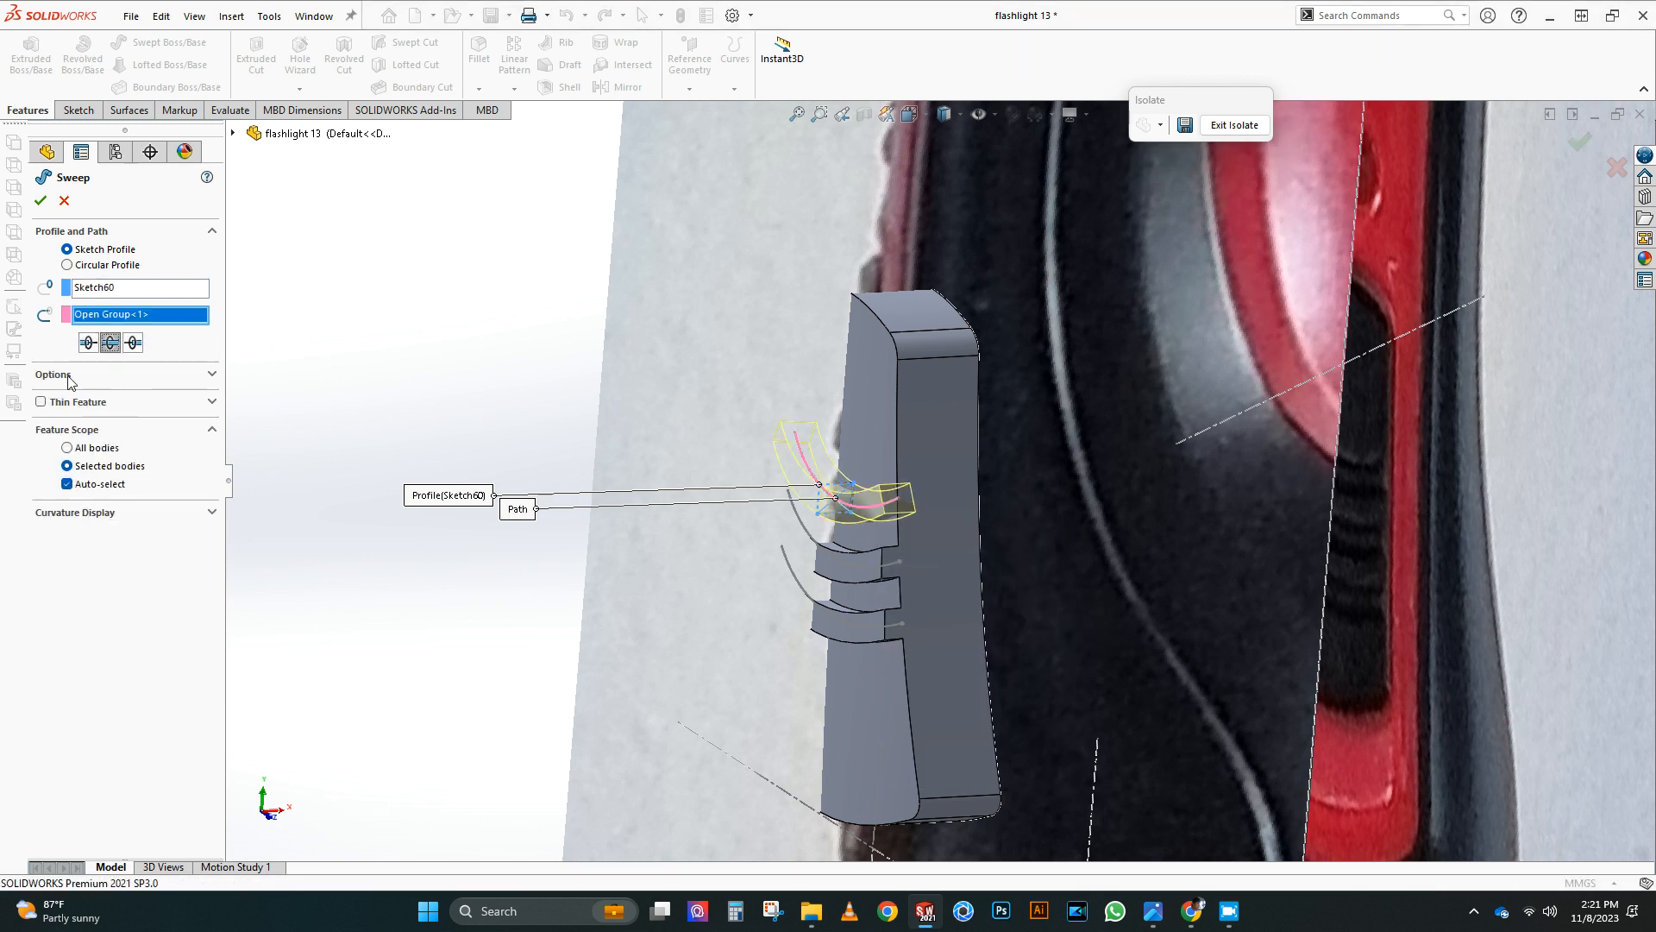
Step: Try the uppermost ridge sweep without end face alignment and with the path direction switched from bidirectional to one side, and cancel it
click(107, 529)
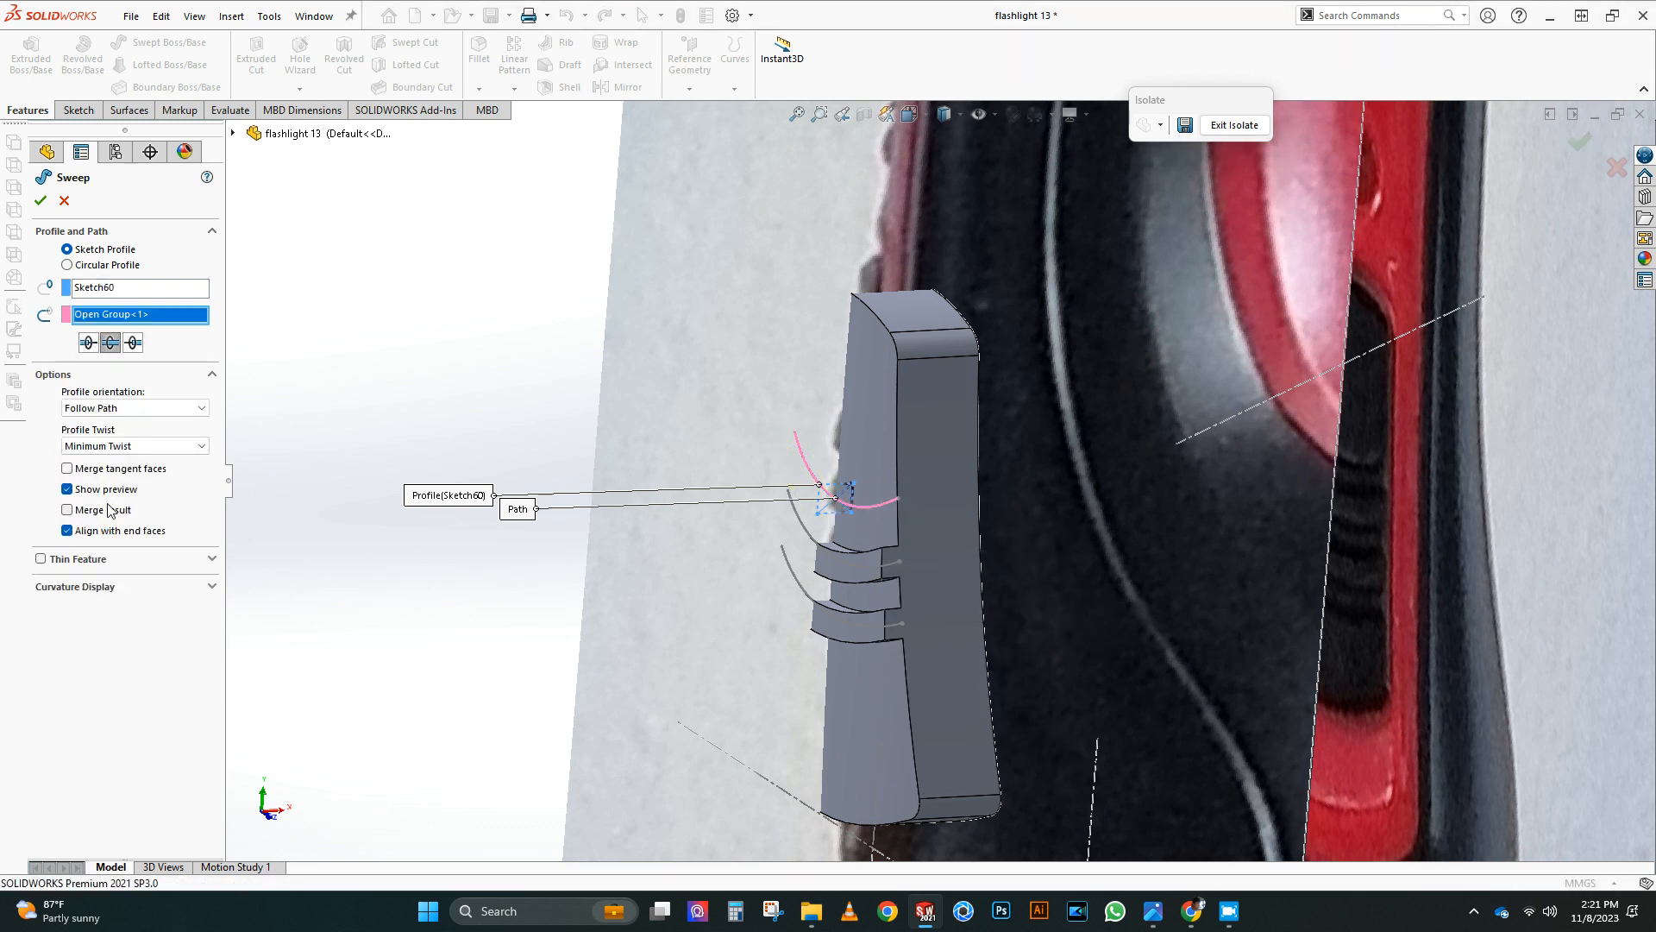
scroll(863, 509, down, 5)
middle_drag(802, 466, 975, 449)
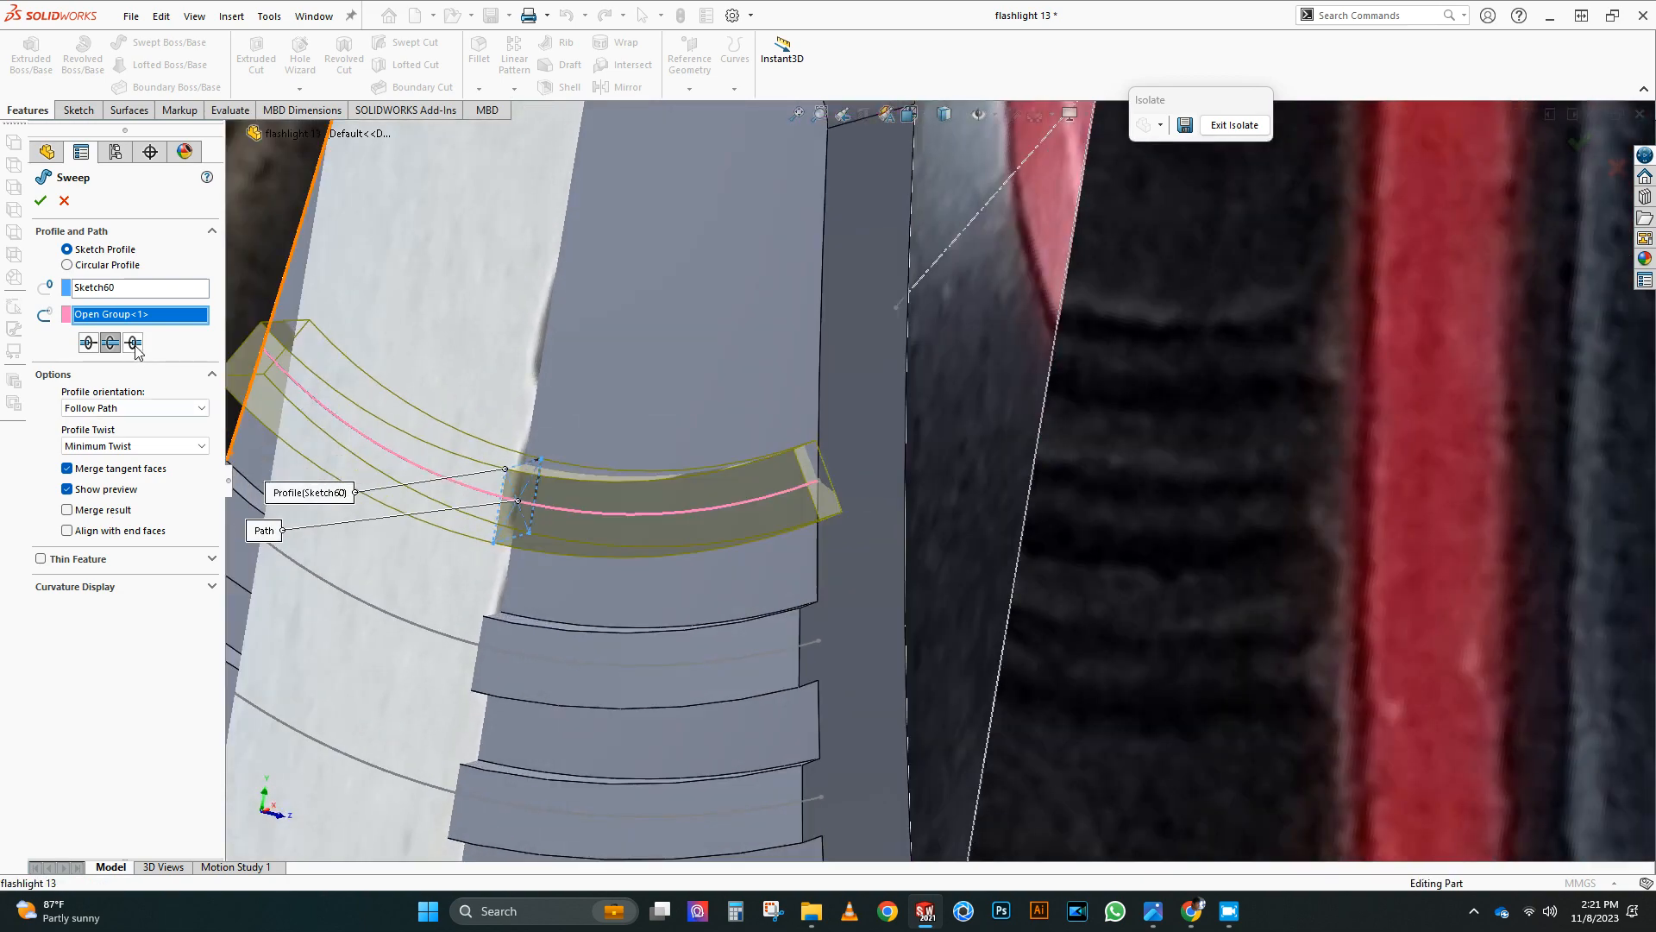
click(133, 344)
mouse_move(433, 448)
middle_down()
mouse_move(547, 408)
mouse_move(458, 410)
mouse_move(518, 415)
middle_up()
key(Escape)
key(Escape)
Step: Offset the switch face above the ridges by 1.2 mm as a new surface
scroll(675, 448, up, 2)
click(720, 461)
click(813, 402)
click(129, 110)
click(383, 64)
click(880, 395)
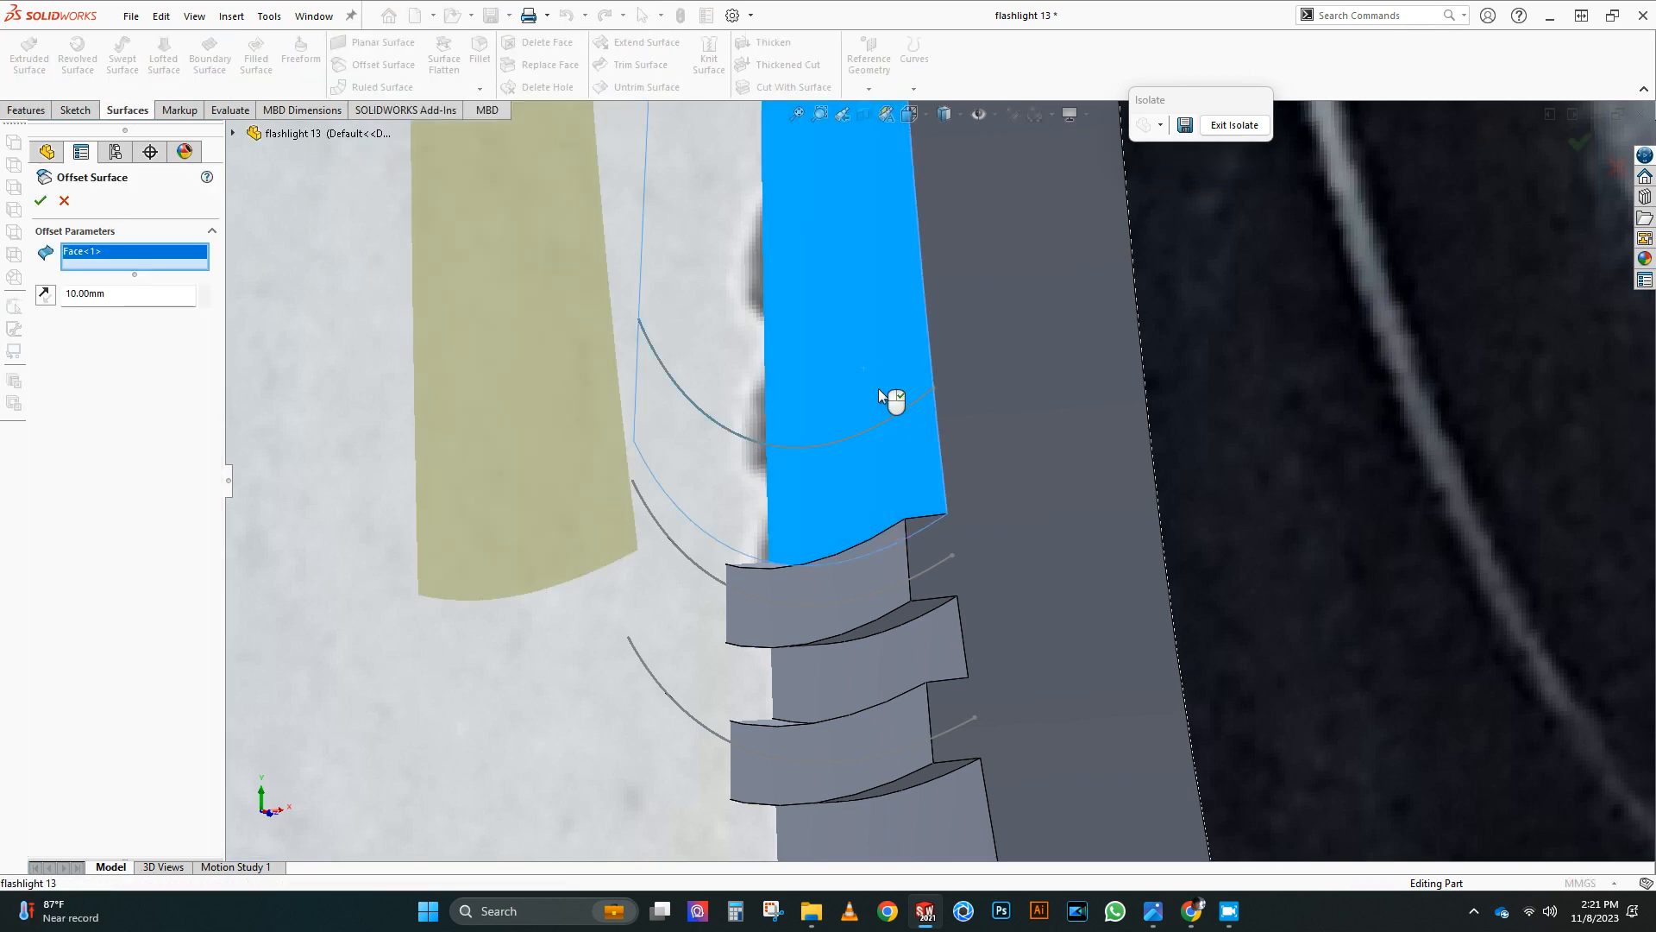
text(1.2)
key(Return)
scroll(931, 509, down, 3)
middle_drag(931, 513, 820, 526)
click(41, 201)
Step: Start a sketch on the Right Plane and offset the uppermost ridge arc bidirectionally by 1 mm
scroll(910, 440, up, 4)
scroll(905, 408, up, 3)
middle_drag(905, 408, 1138, 322)
scroll(1155, 414, up, 4)
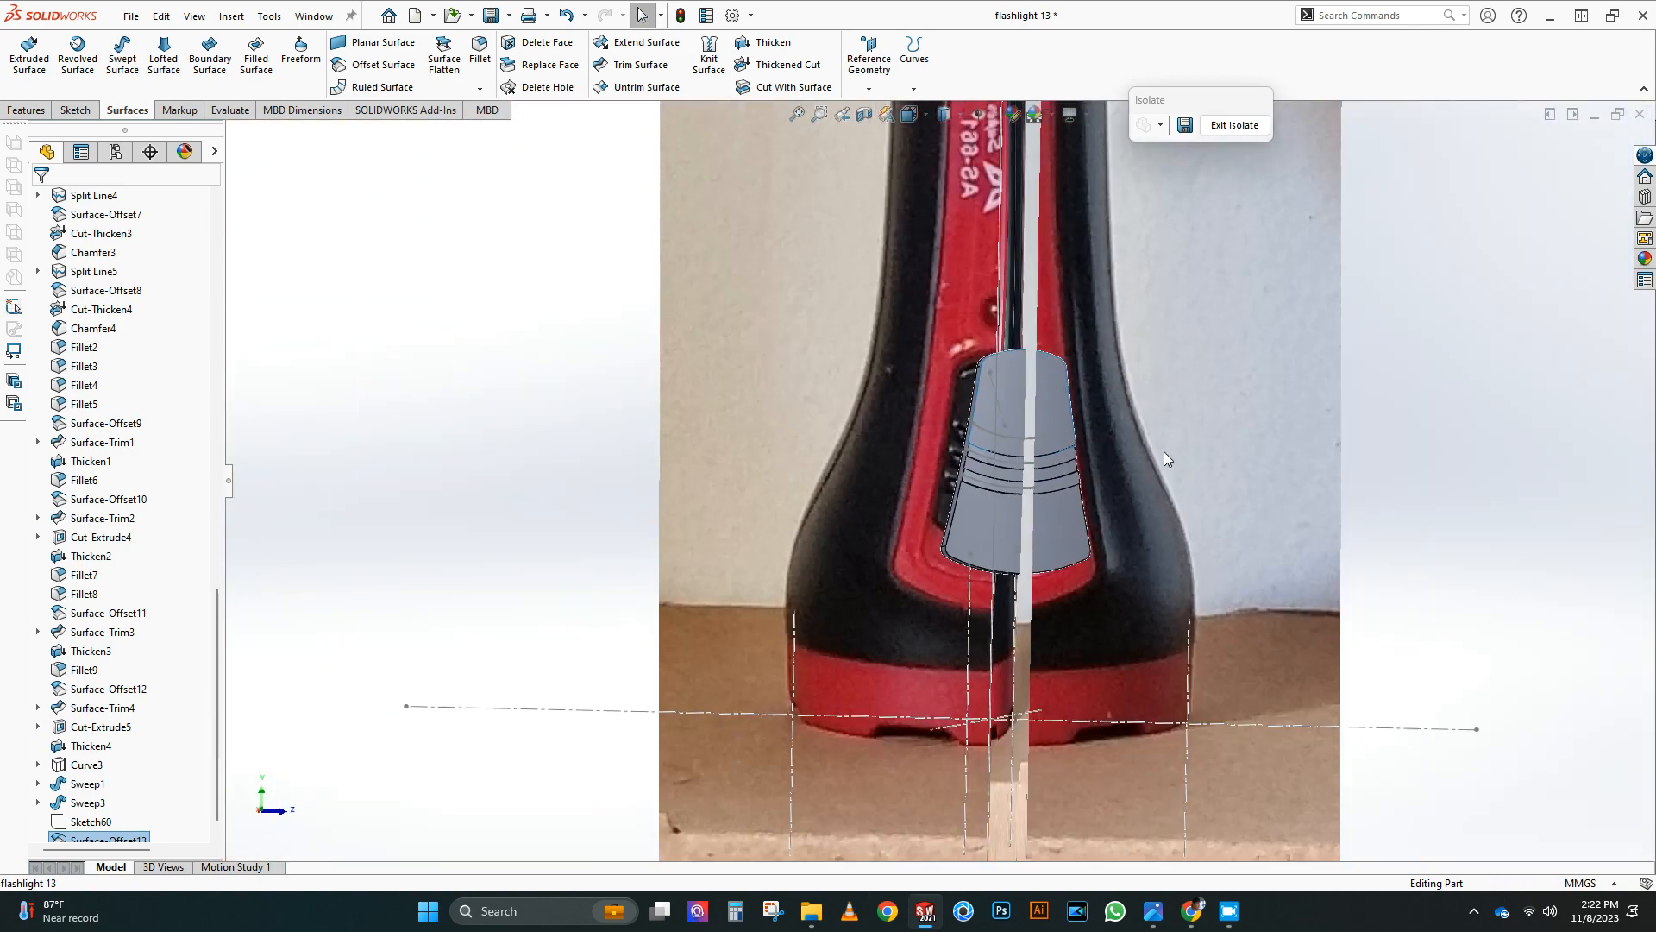
scroll(1167, 458, down, 2)
scroll(144, 430, up, 18)
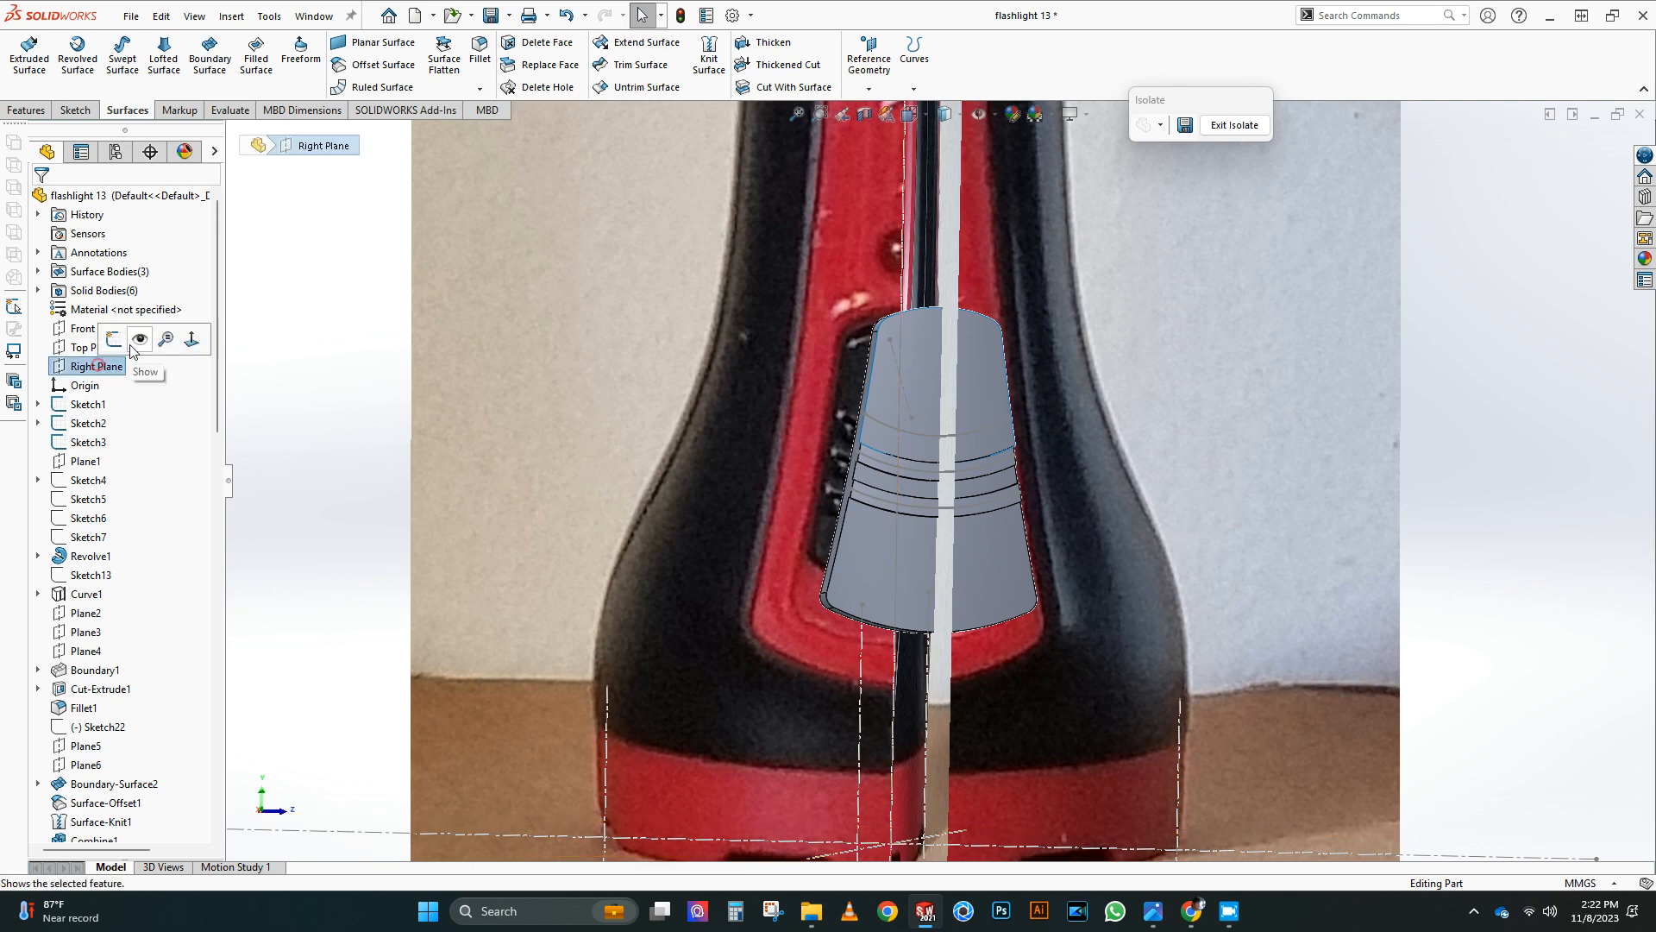
click(113, 338)
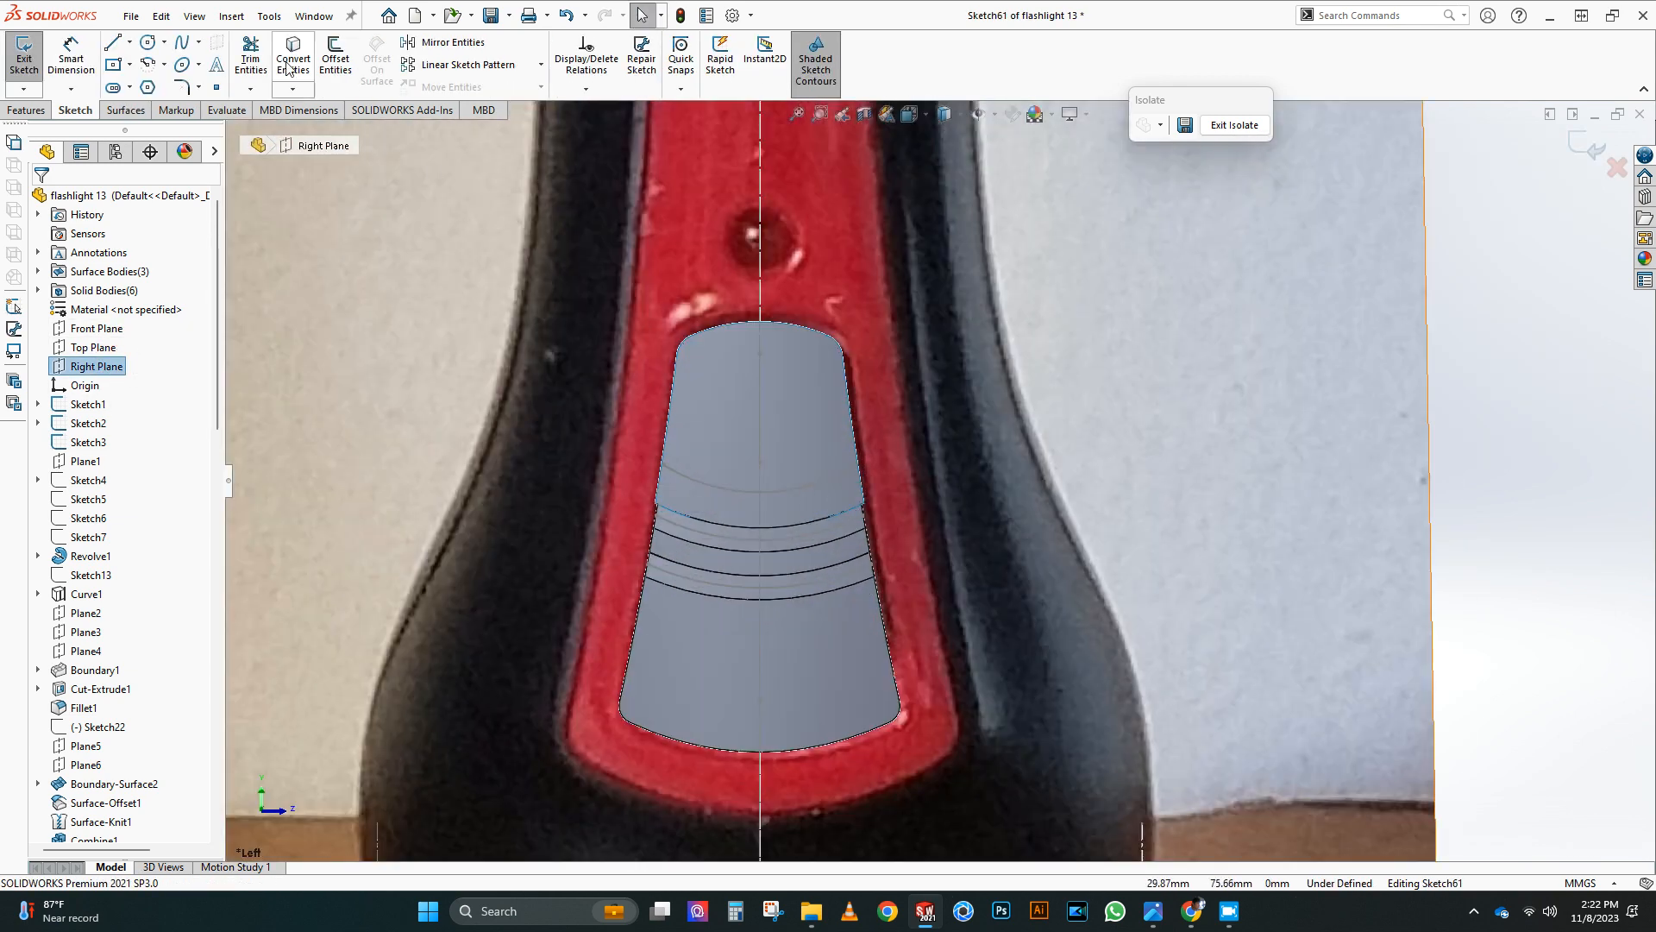
click(335, 58)
click(713, 484)
scroll(878, 470, down, 5)
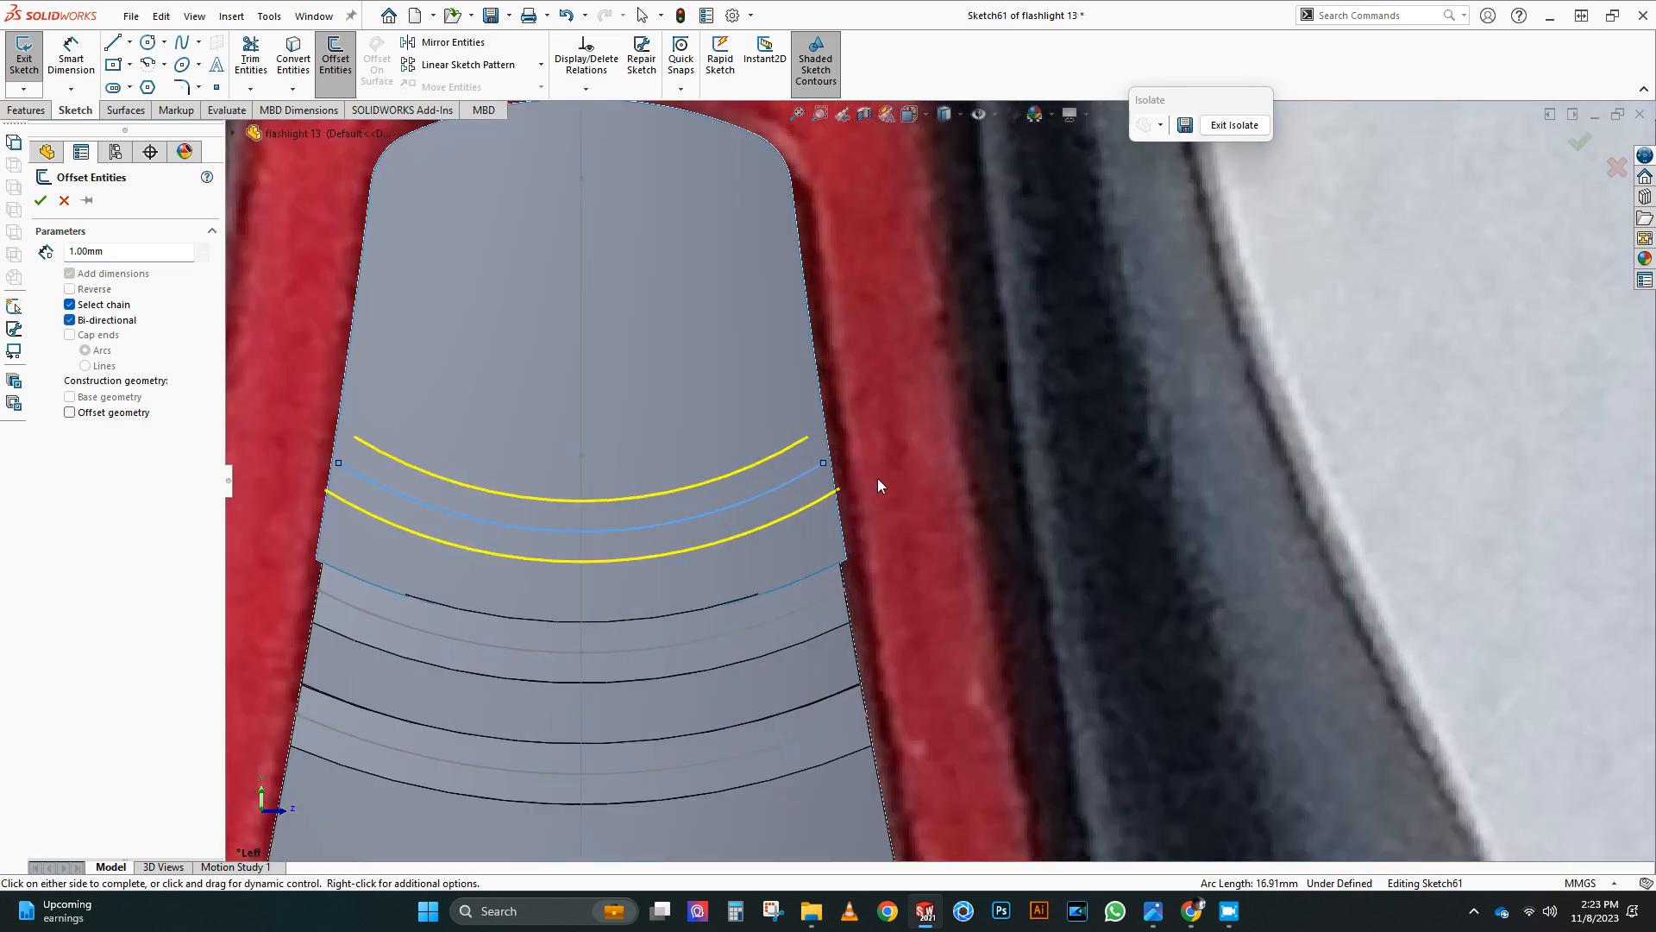
click(40, 202)
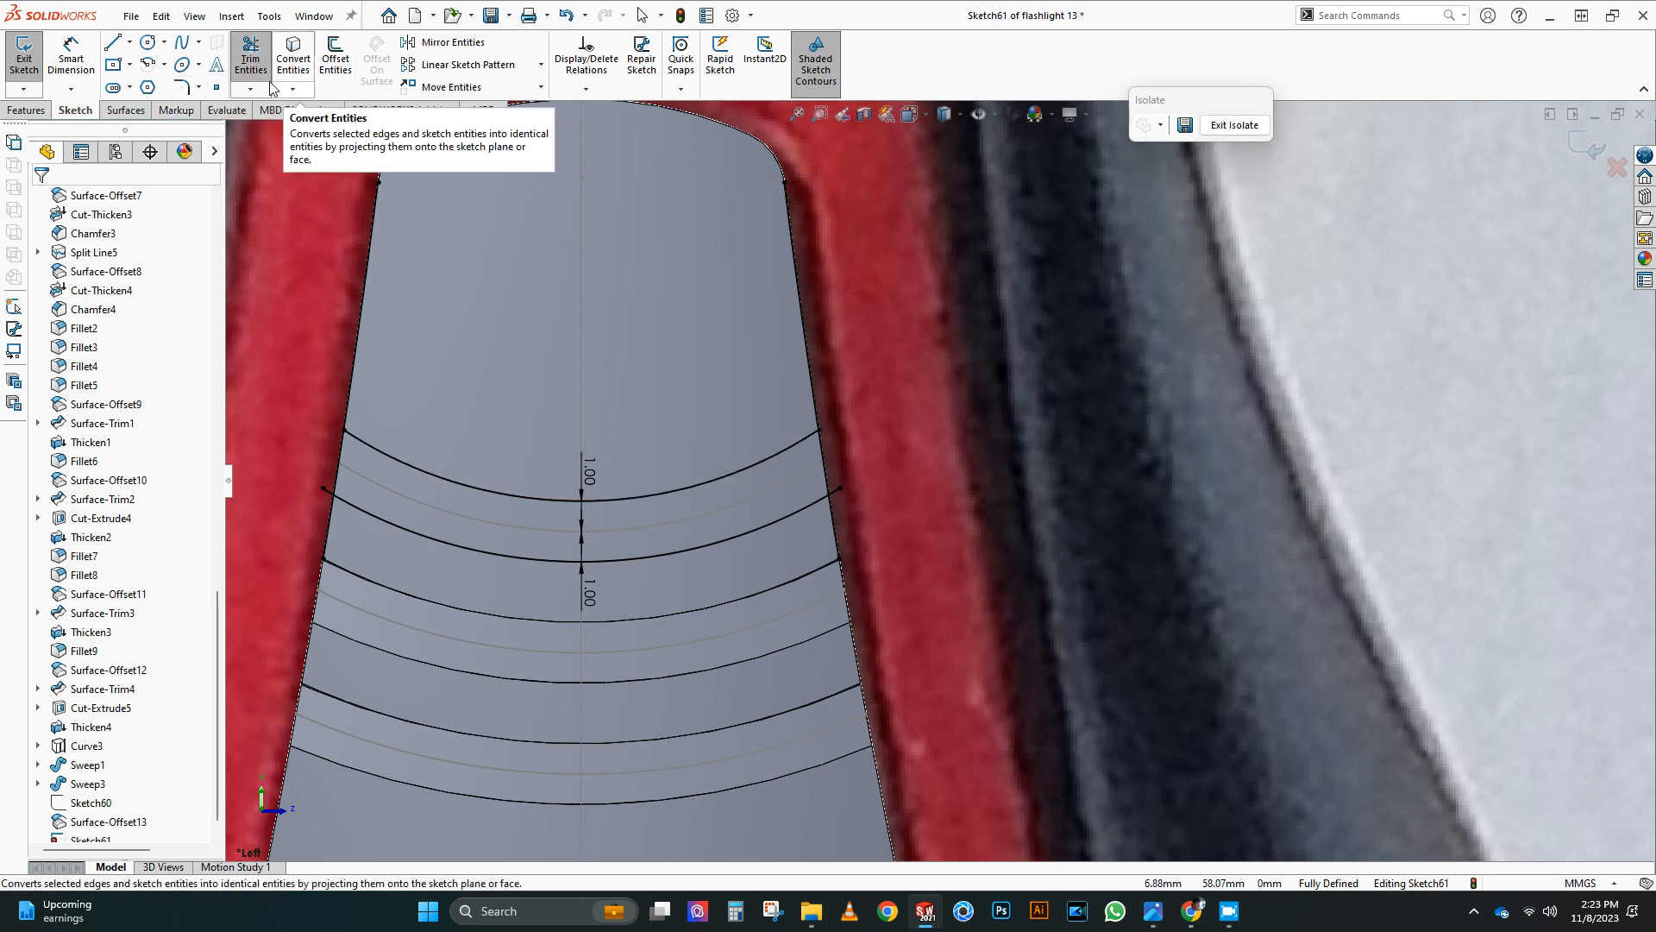
Step: Trim the sketch to the band between the two offset arcs and close the sketch
click(250, 58)
scroll(401, 501, down, 5)
scroll(1021, 410, up, 5)
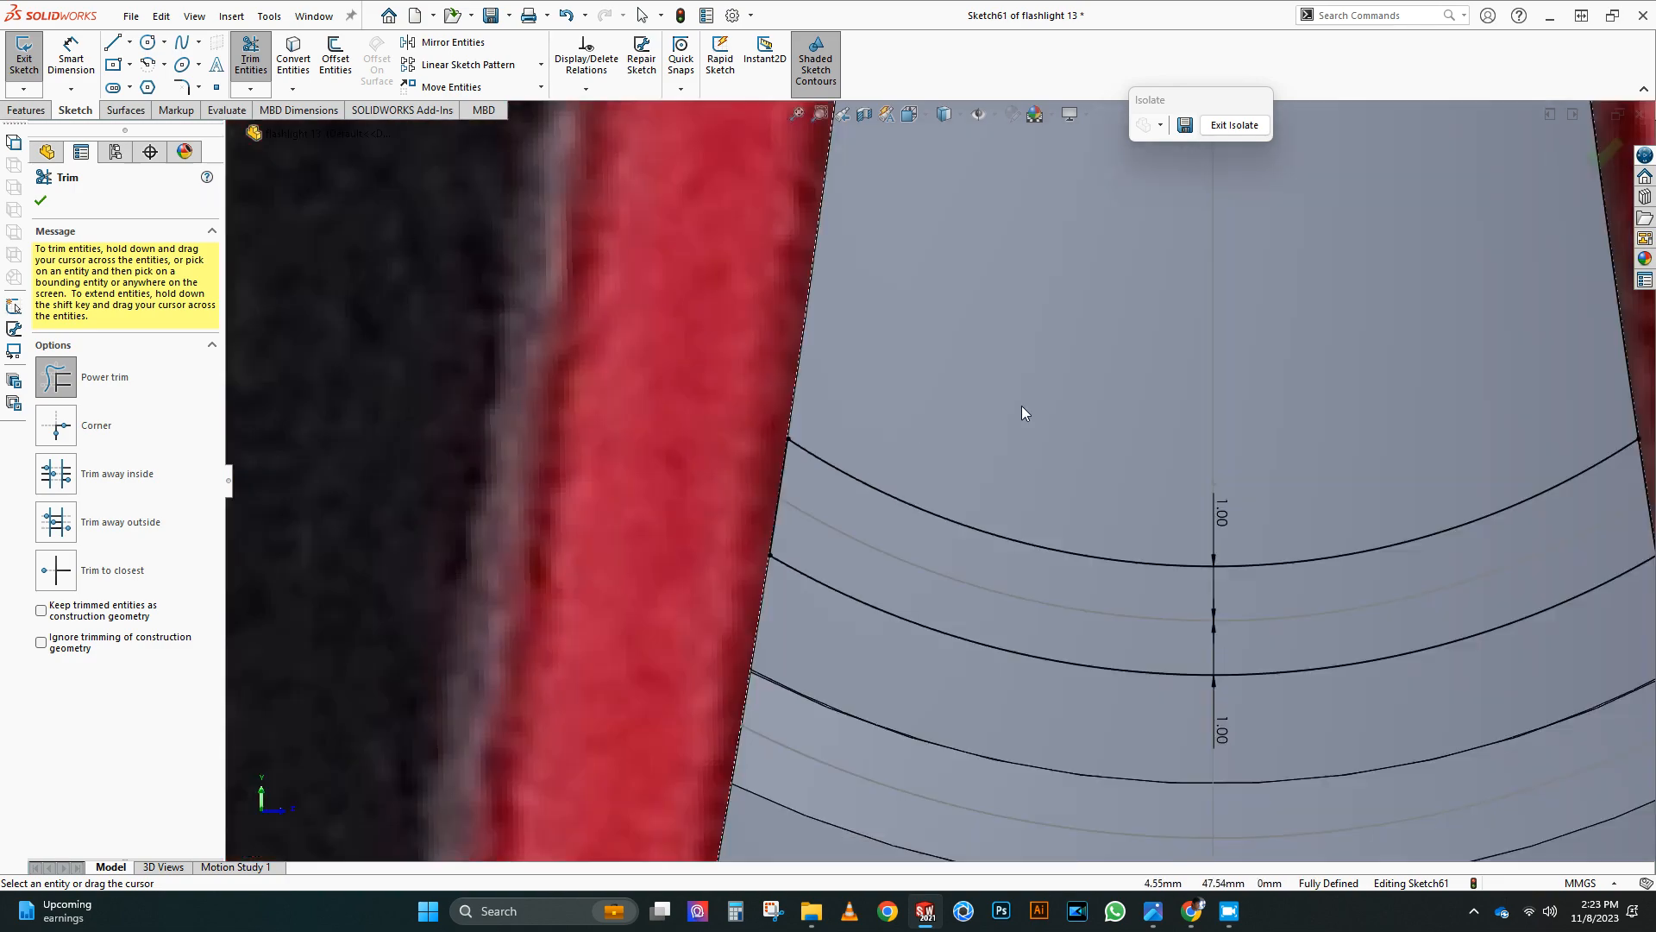
click(40, 201)
click(1590, 146)
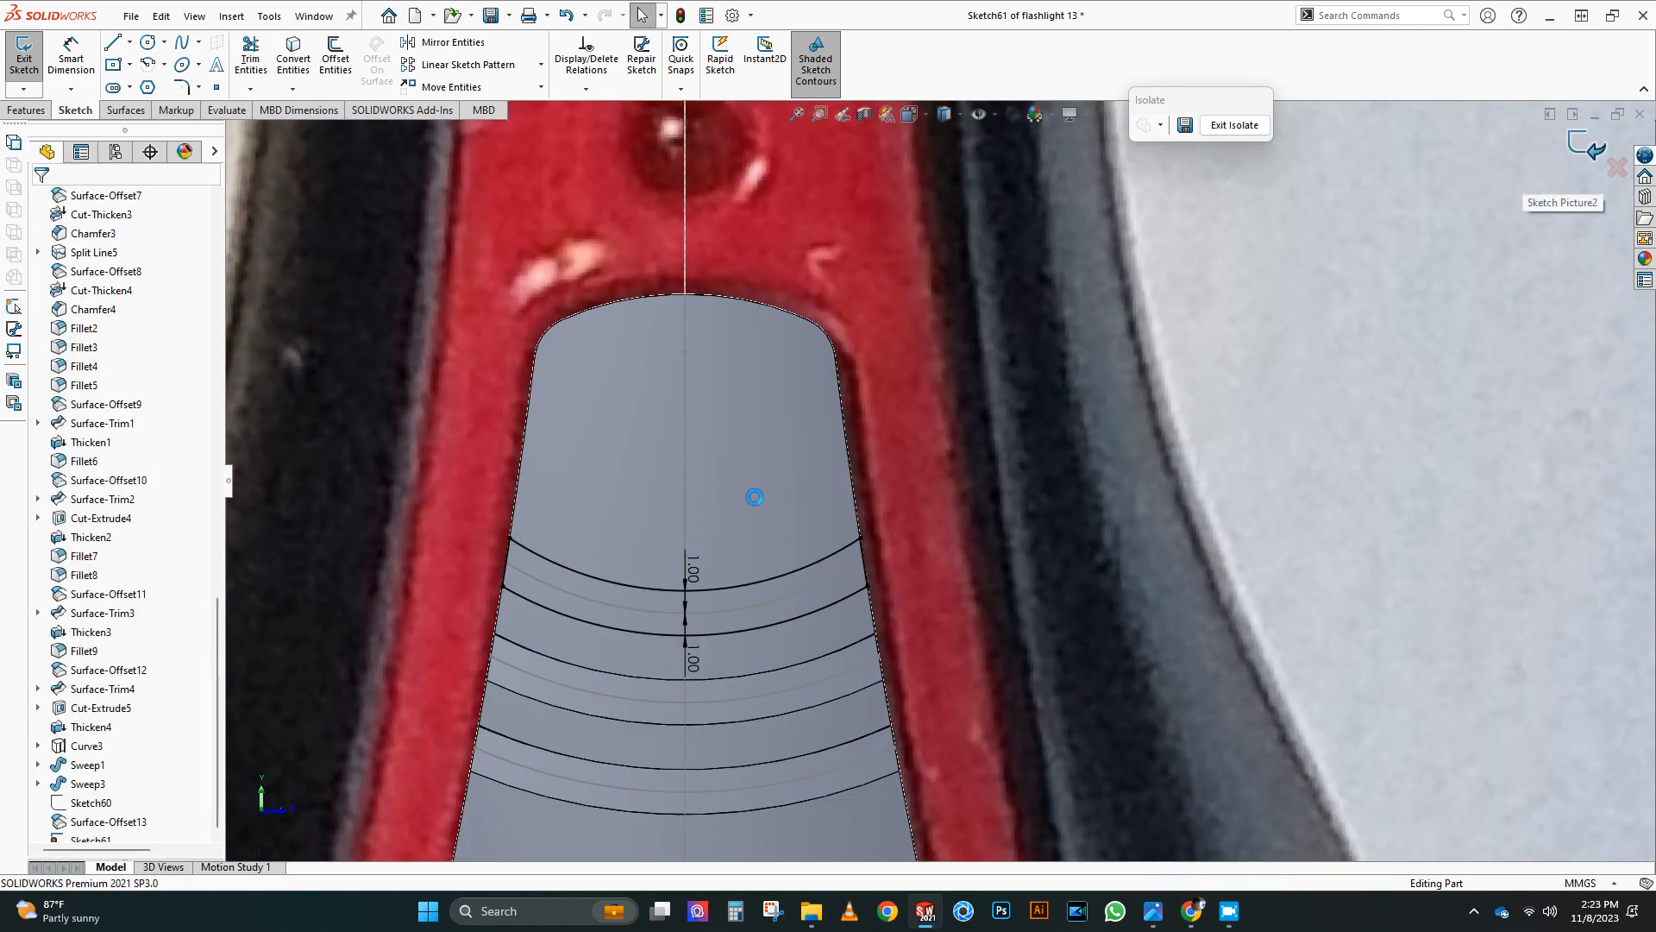
Step: Try extruding the arc band toward the switch, starting from a 33 mm offset of the sketch plane
scroll(762, 484, up, 3)
middle_drag(761, 484, 643, 504)
click(26, 111)
click(31, 63)
scroll(1003, 138, up, 3)
middle_drag(1065, 142, 1004, 132)
key(ctrl+1)
click(136, 251)
click(95, 291)
click(204, 275)
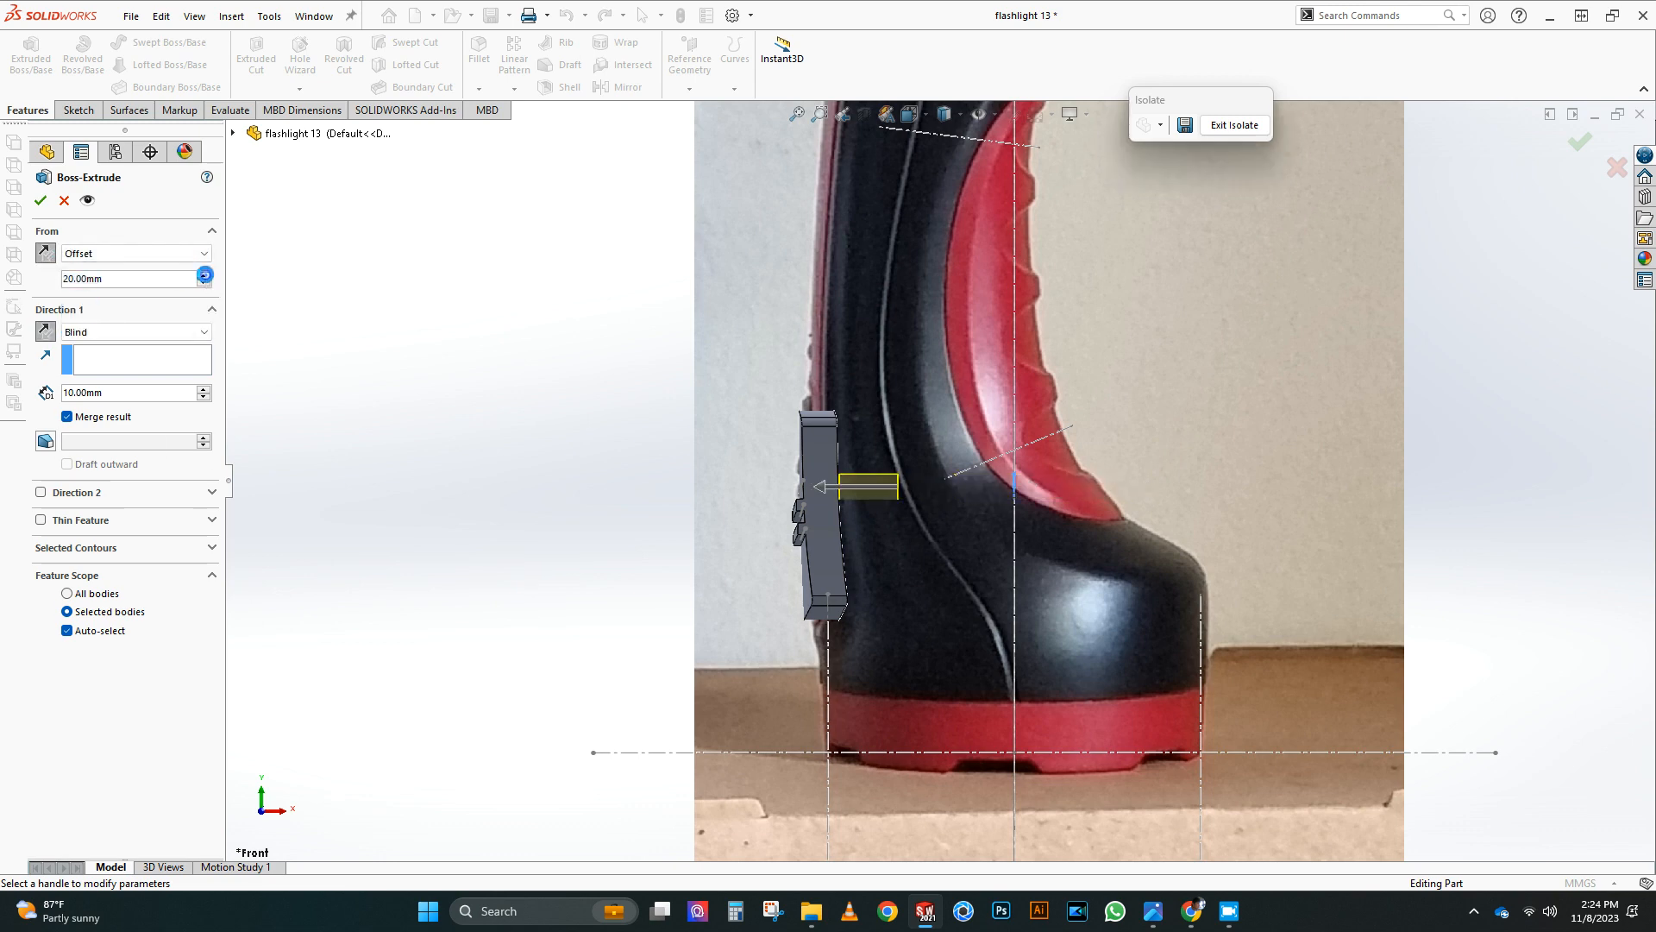
click(203, 274)
click(121, 275)
text(3)
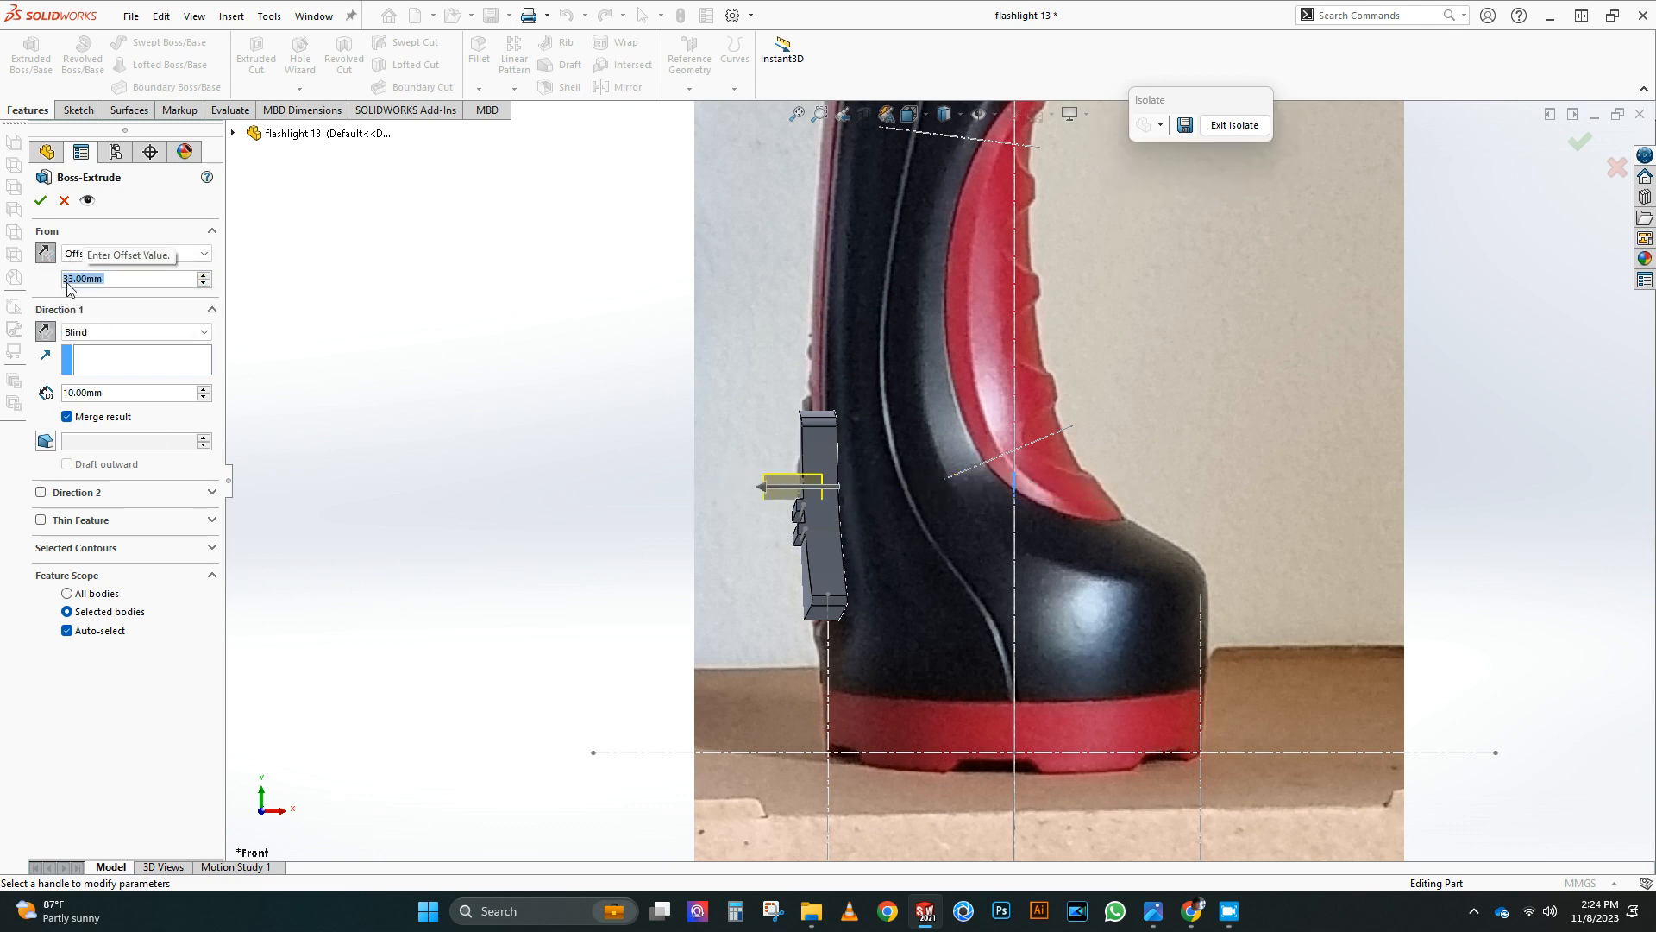
Step: Check the 1.2 mm offset surface's available options from within the band extrusion, and cancel the extrusion
scroll(802, 483, up, 5)
middle_drag(802, 483, 269, 479)
scroll(318, 593, down, 15)
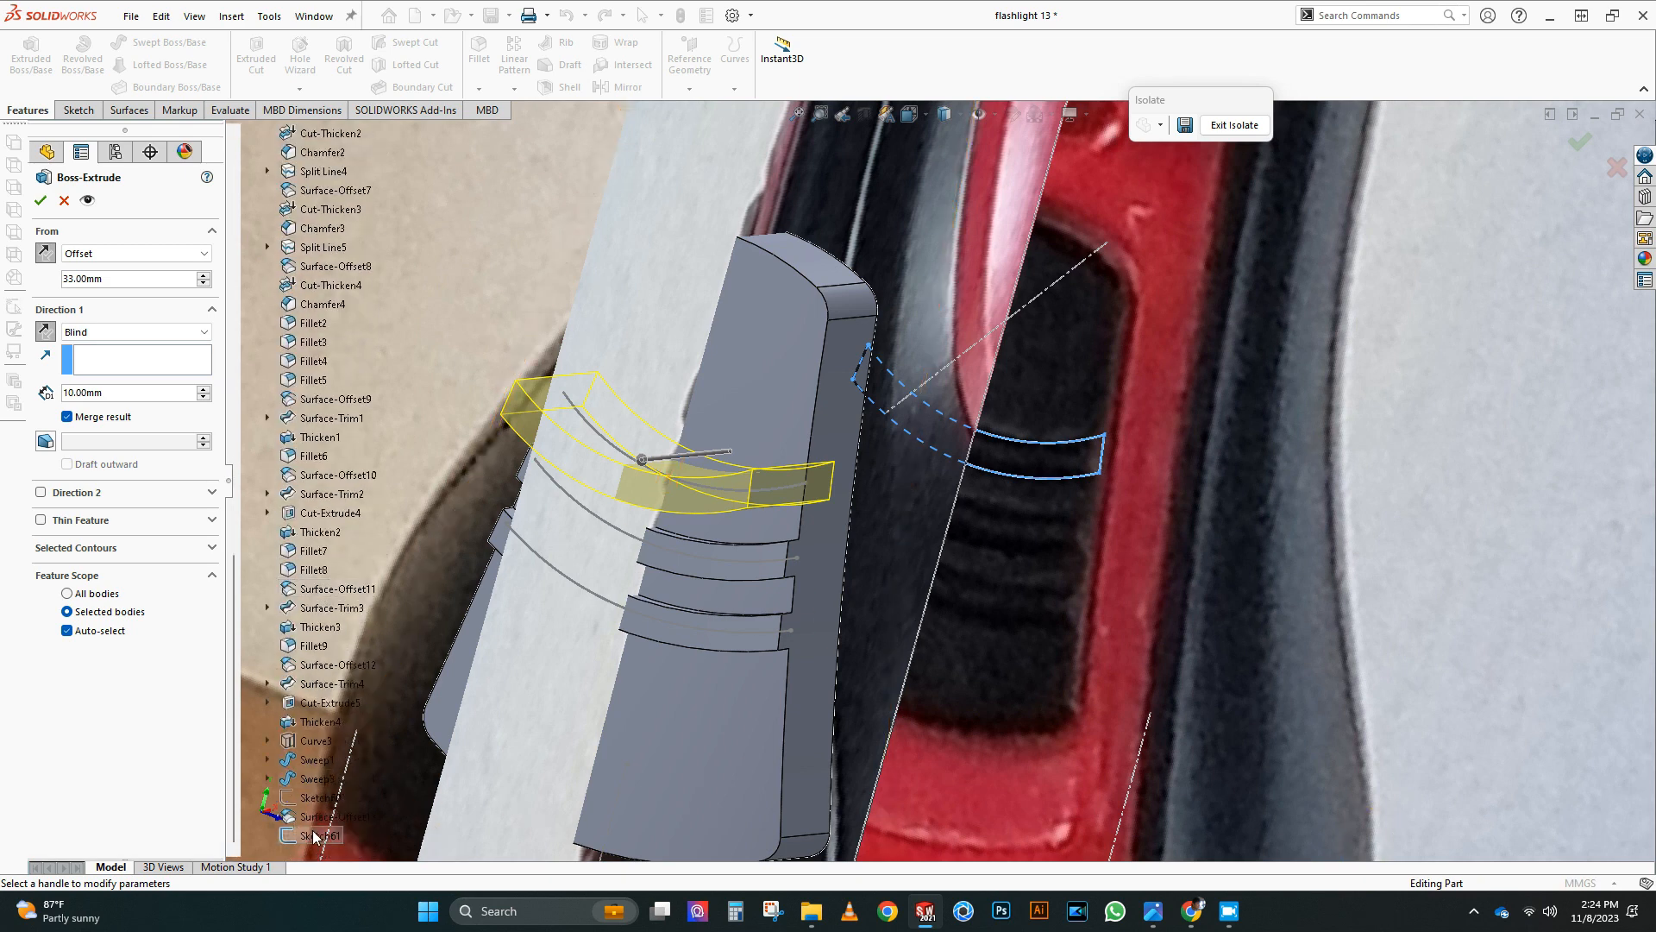
right_click(332, 816)
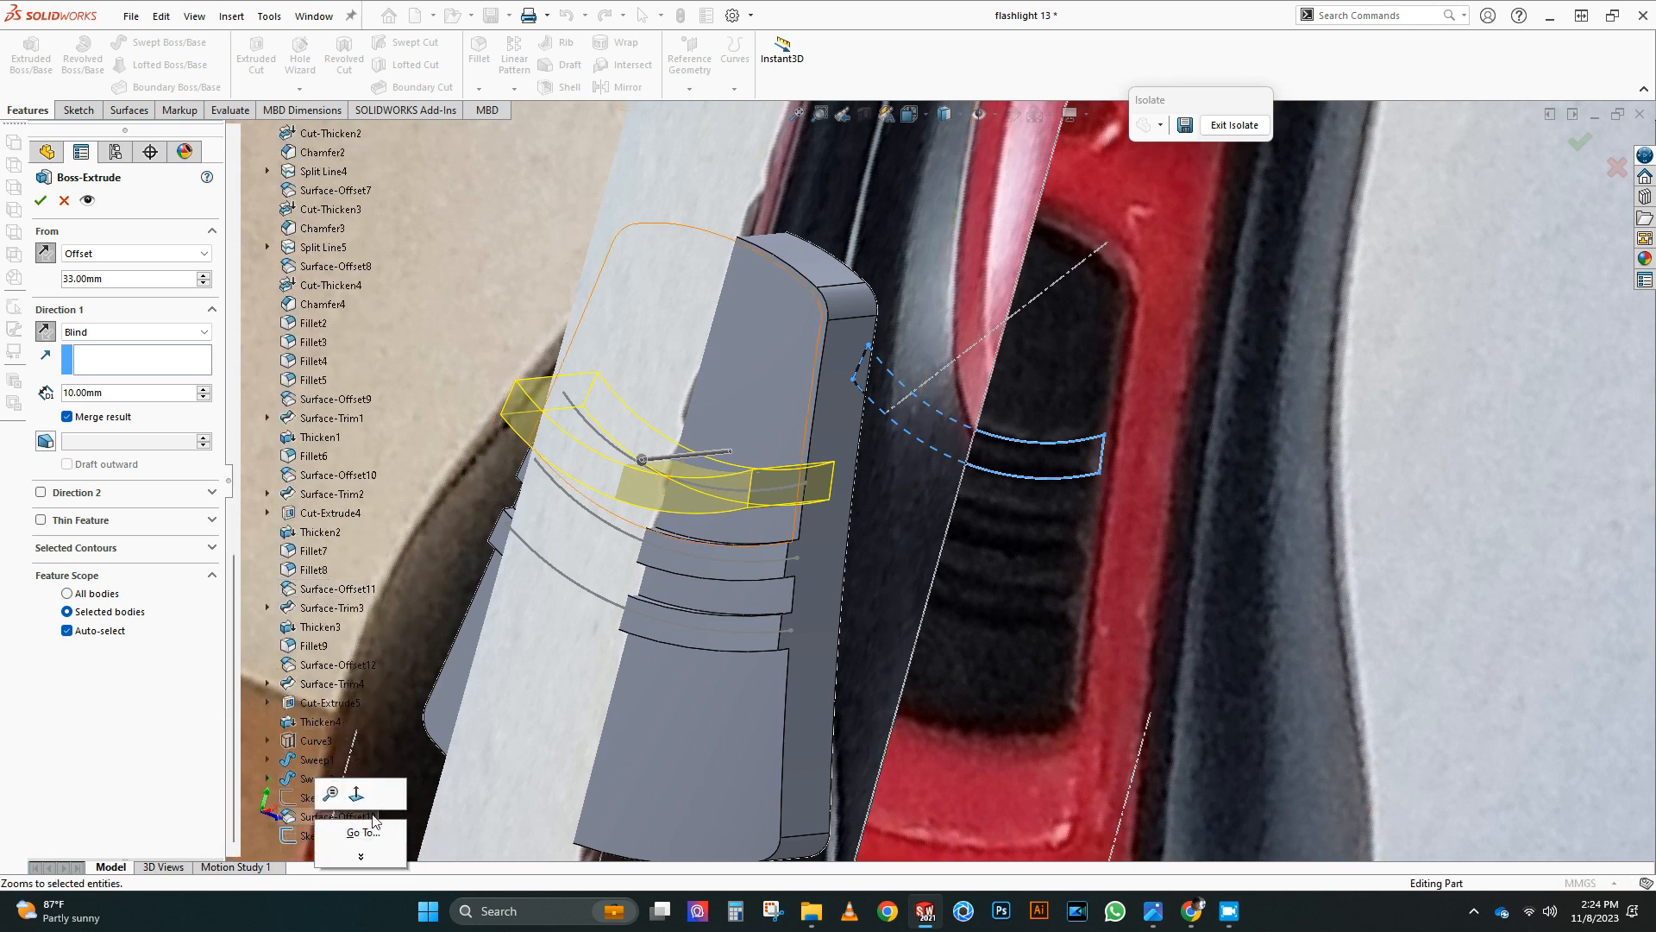
mouse_move(361, 855)
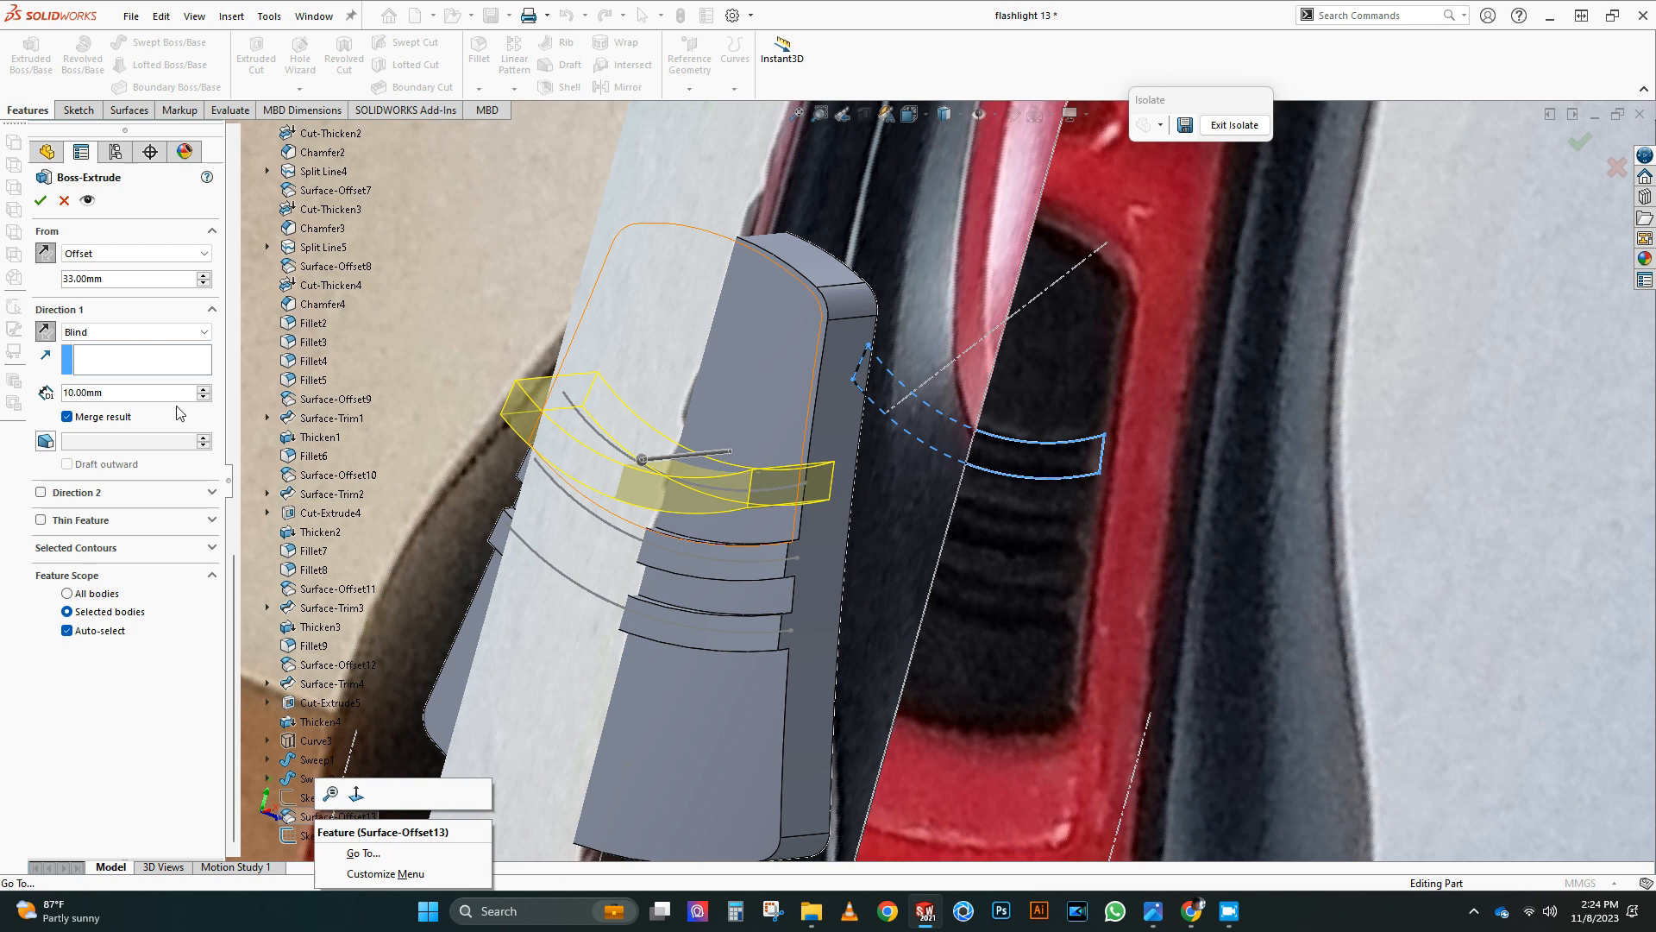
click(1430, 417)
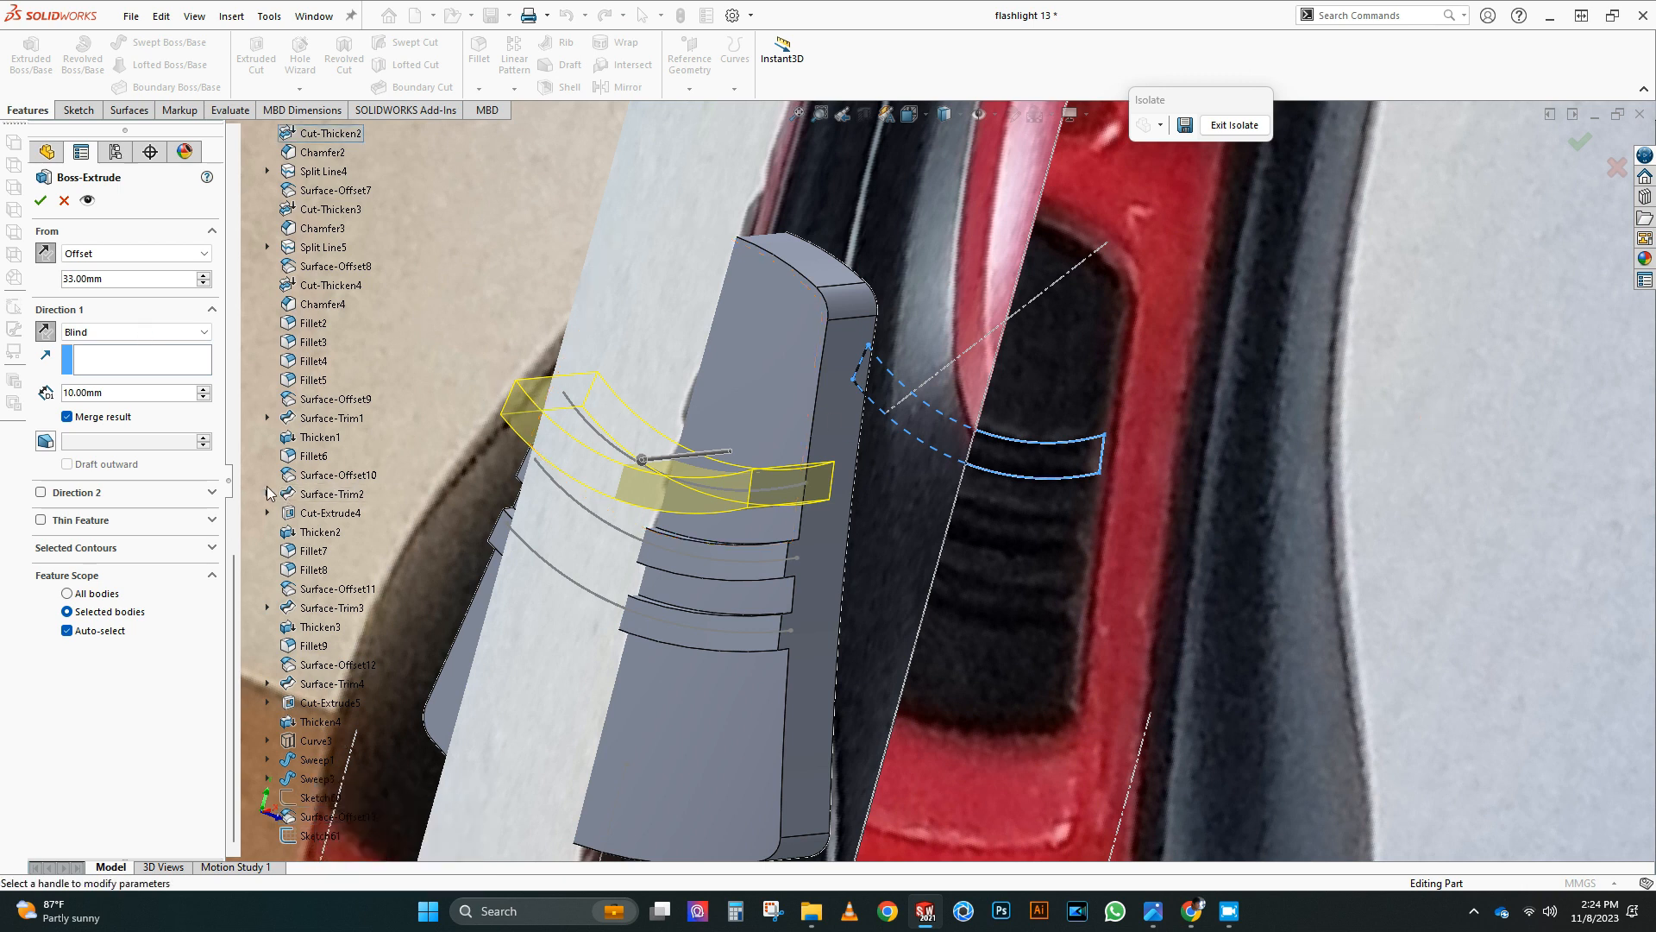
click(65, 201)
Step: Expand the part's list of surface bodies
scroll(102, 334, up, 20)
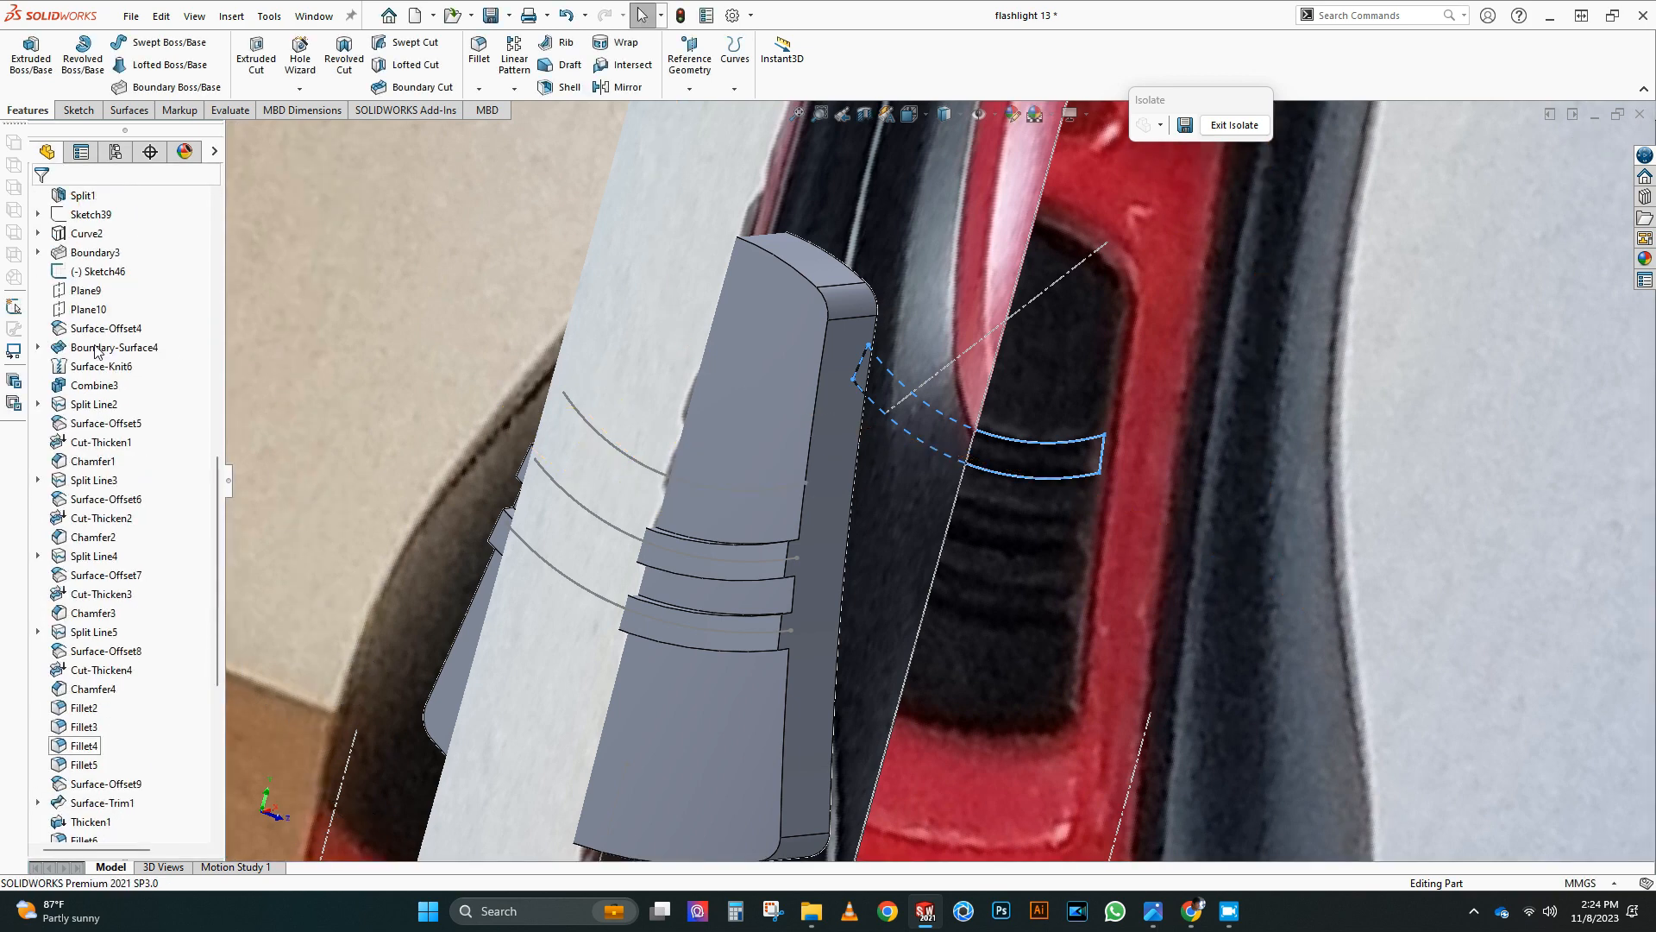
click(38, 271)
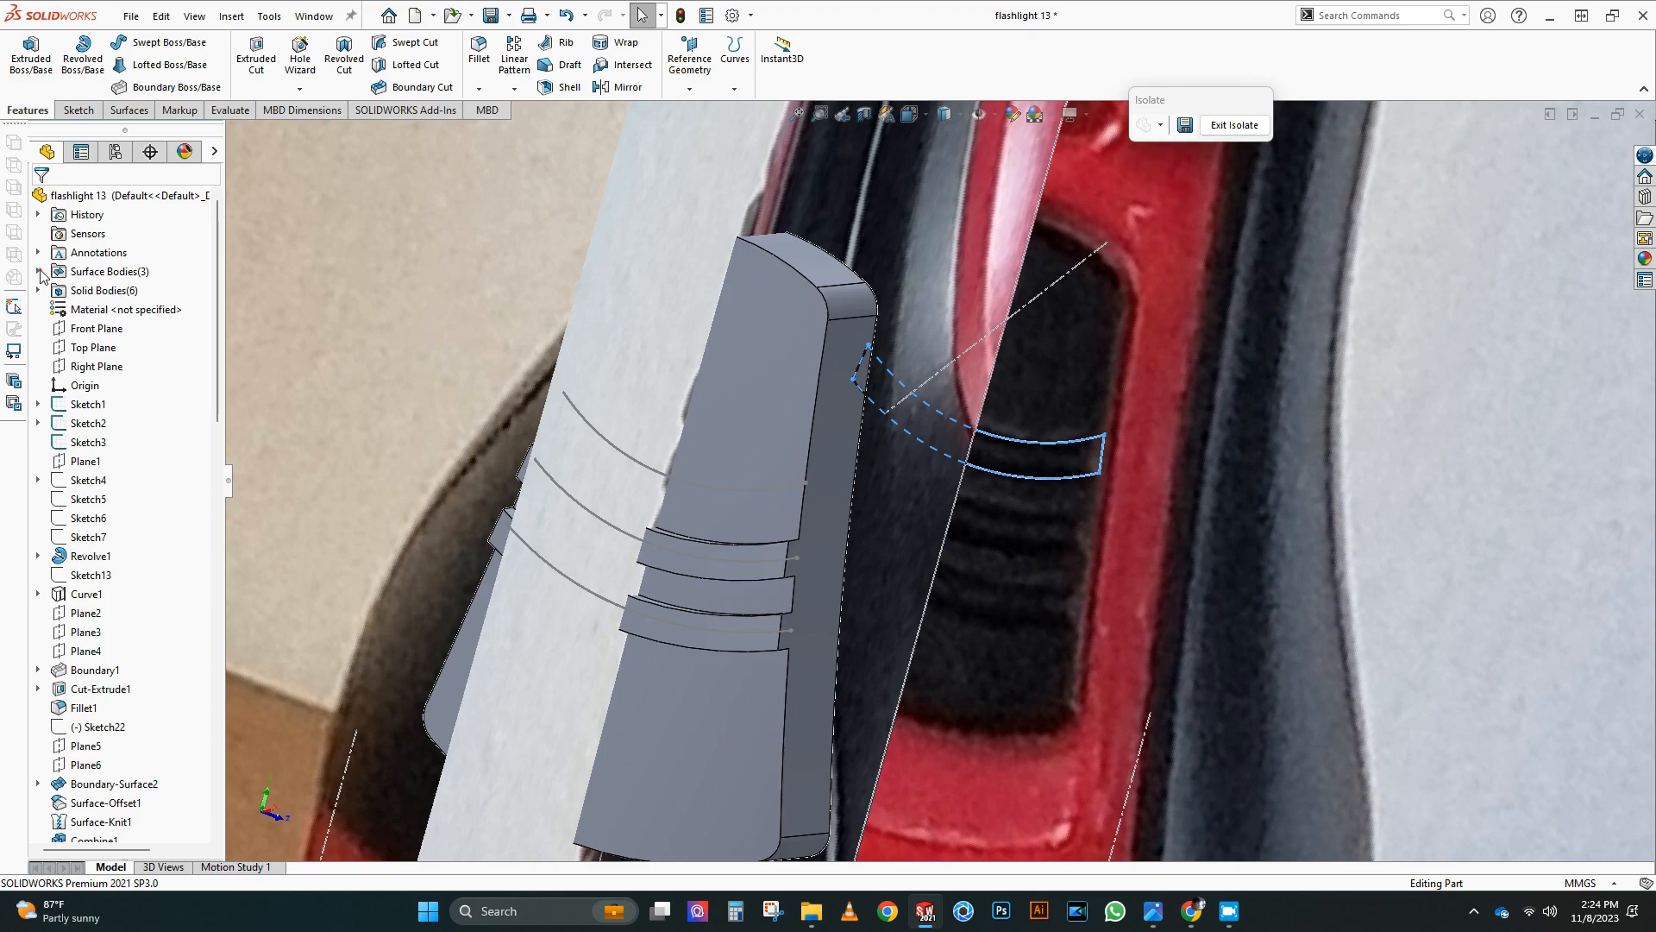